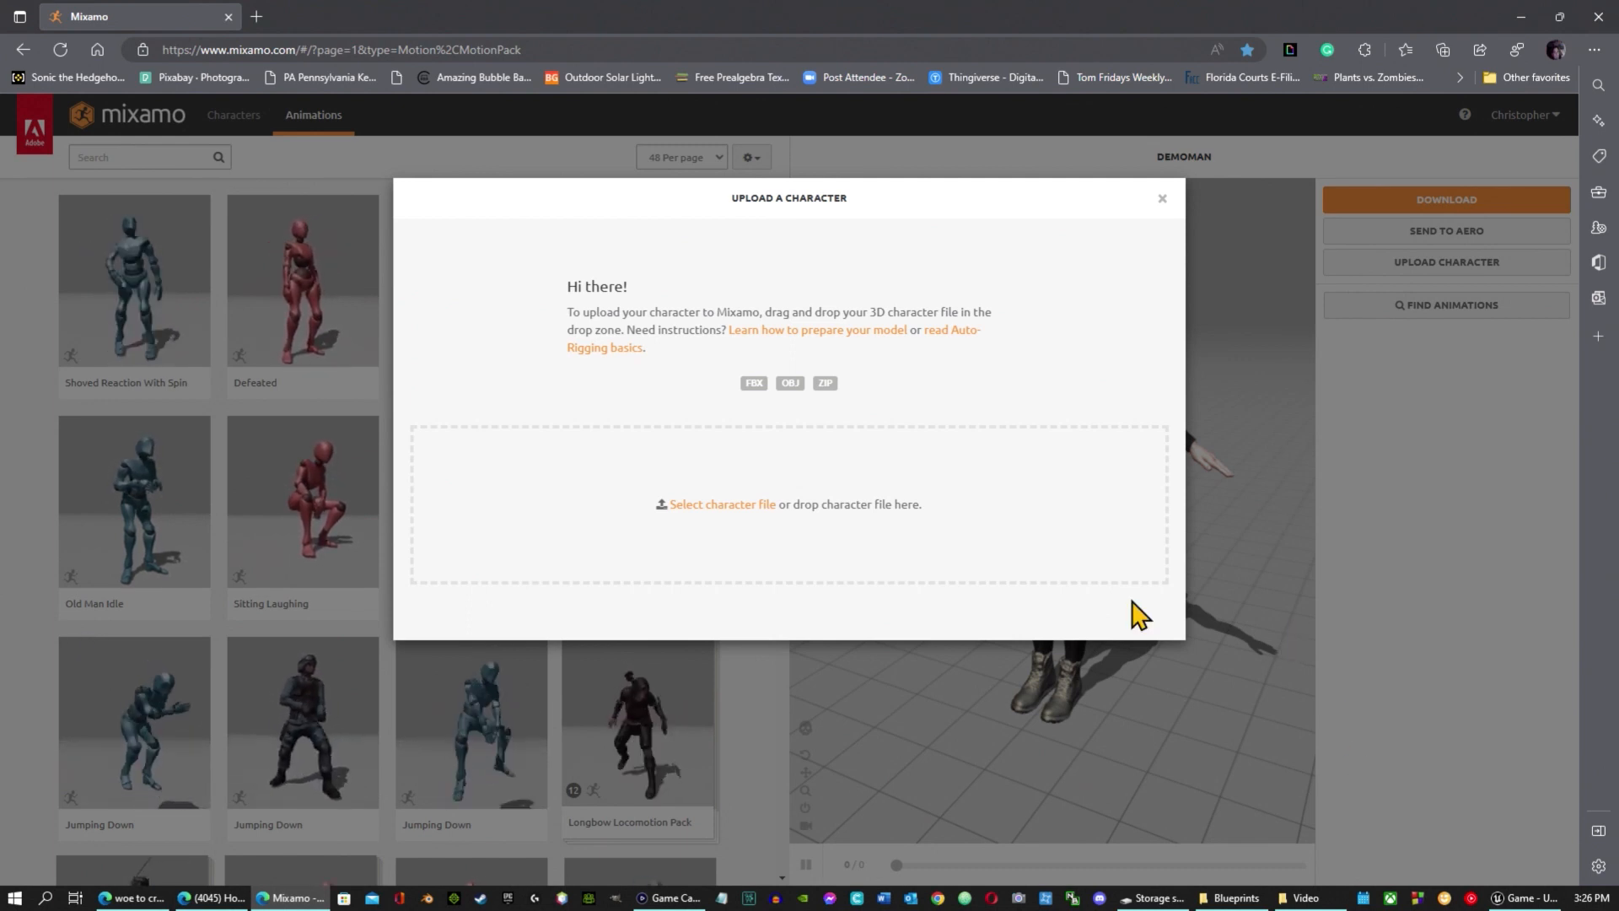
# Dismiss the character upload dialog and search the animation library for "idel".
pyautogui.click(1162, 200)
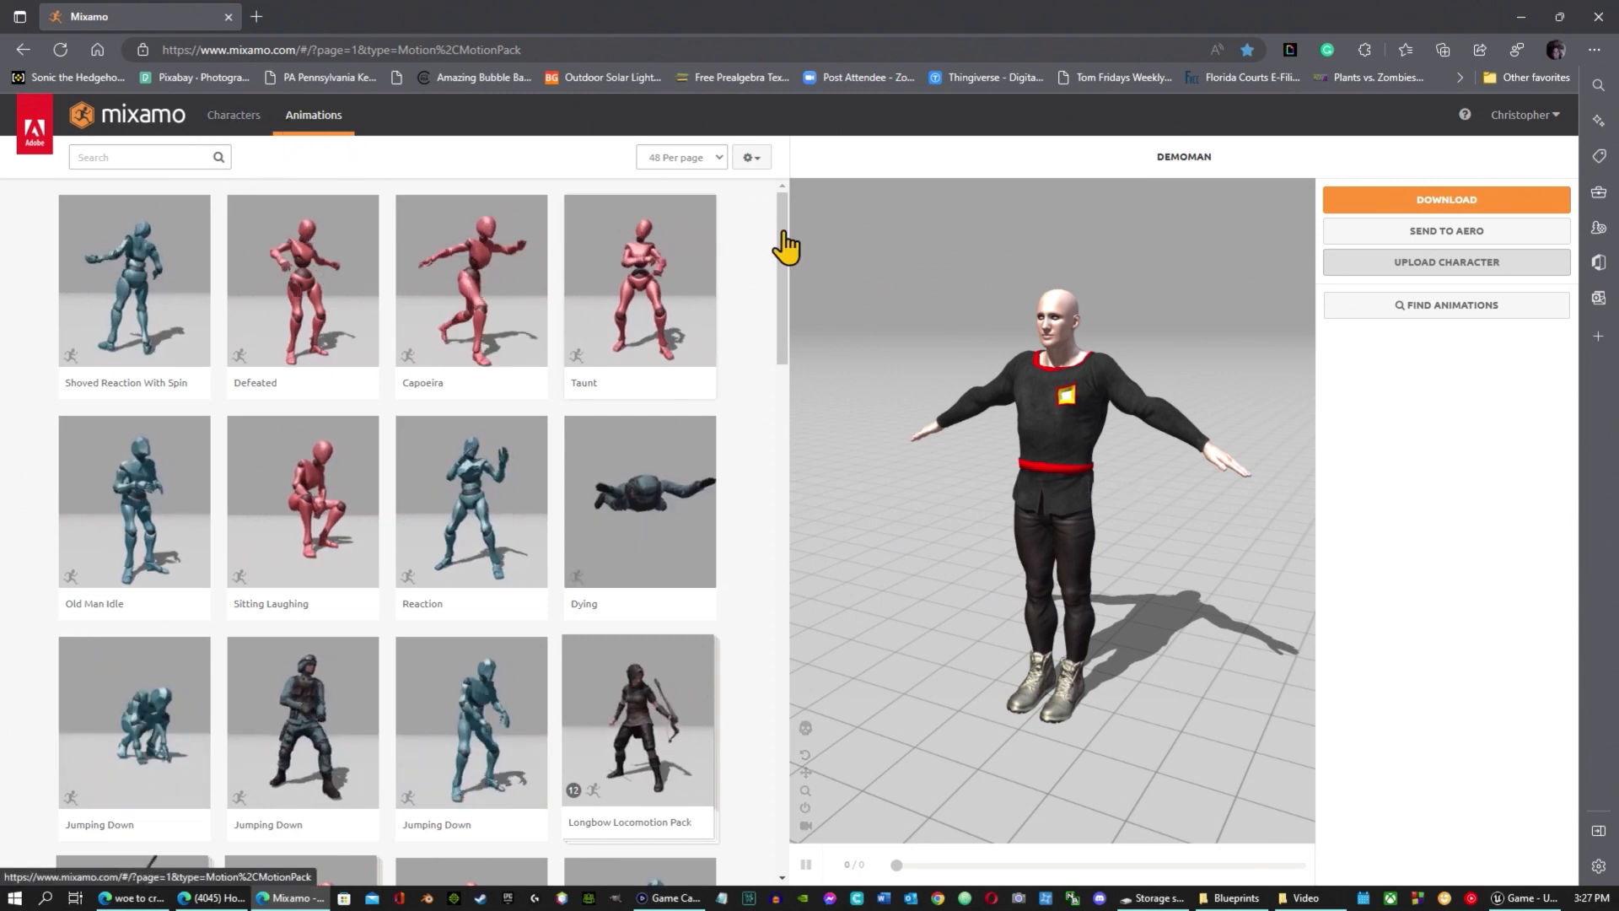
pyautogui.click(127, 156)
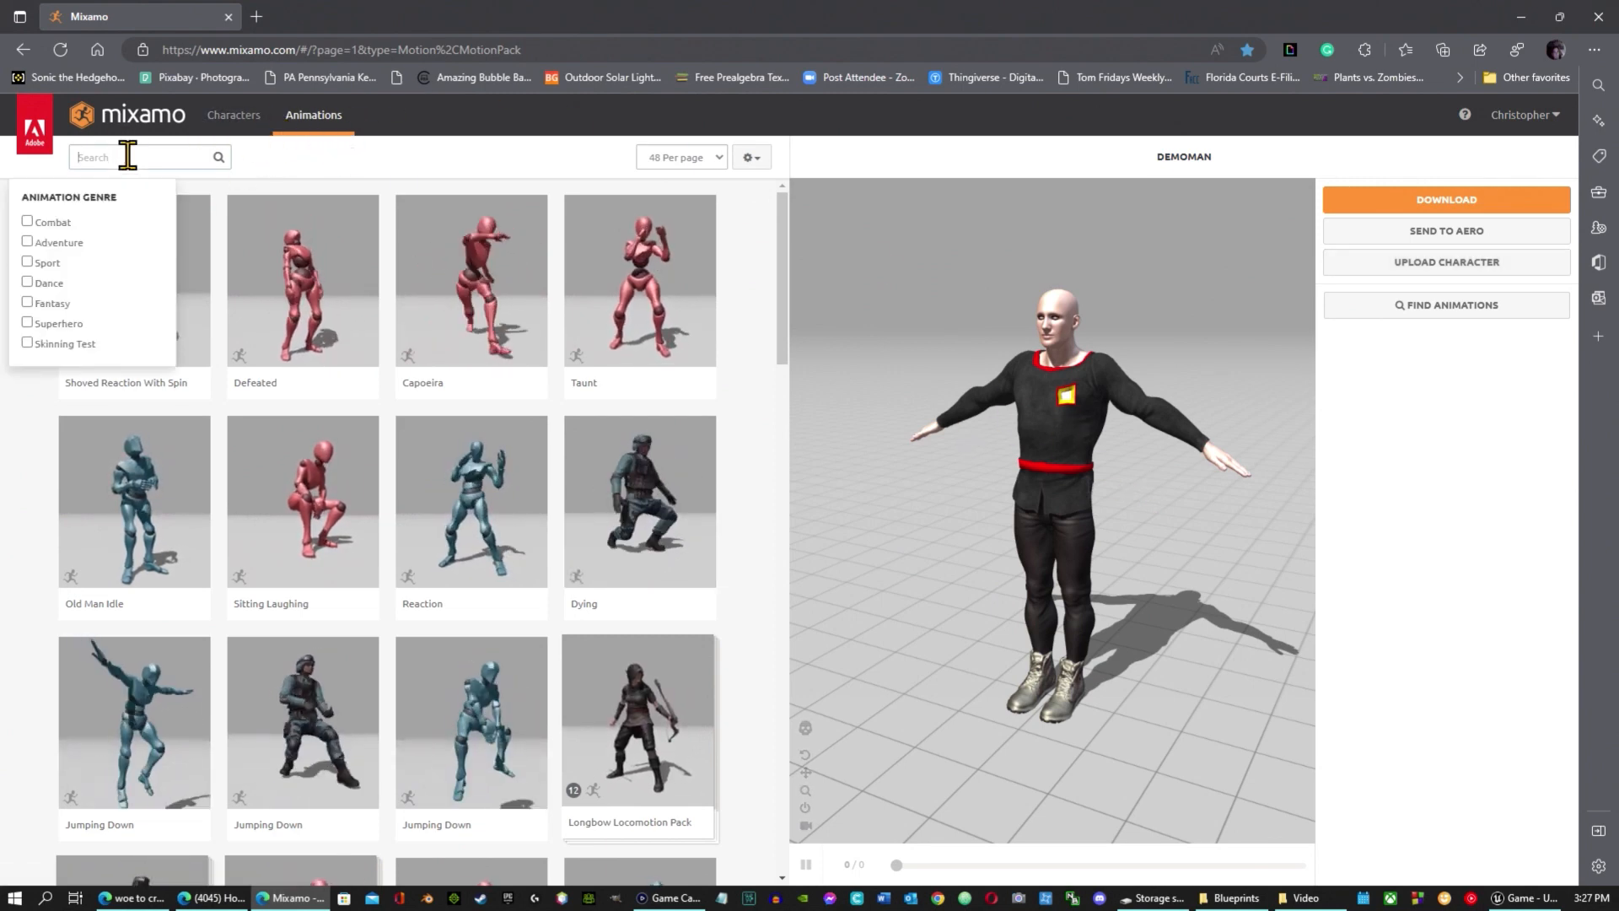
pyautogui.write('ide')
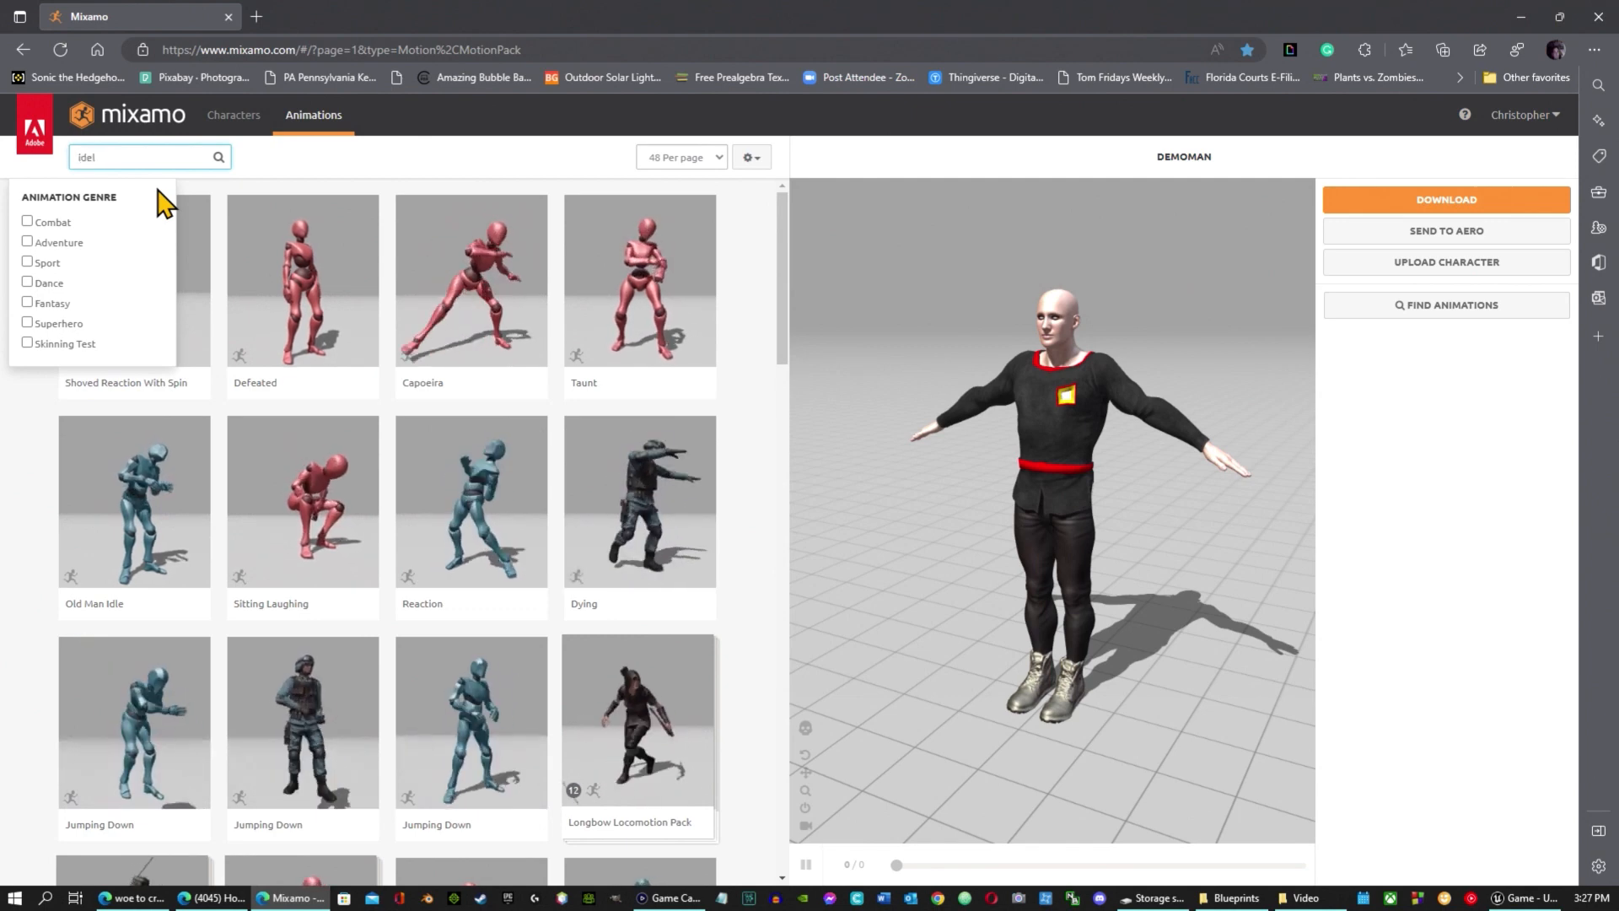
pyautogui.write('l')
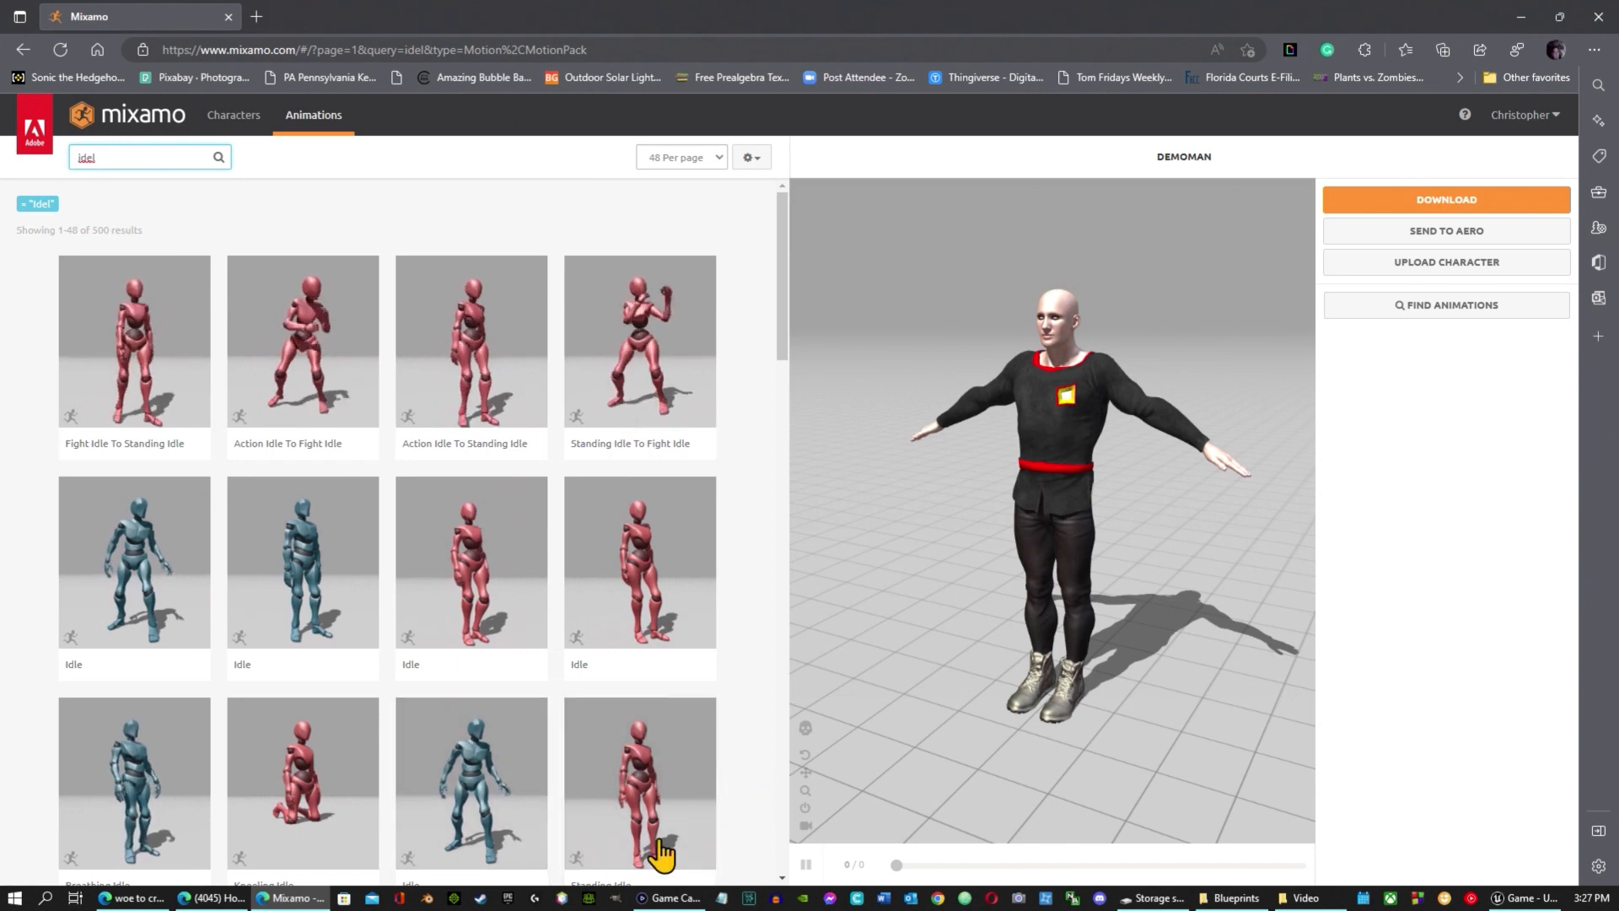
# Preview the Happy Idle, Neutral Idle and Idle animations on the character.
pyautogui.scroll(-4, 653, 826)
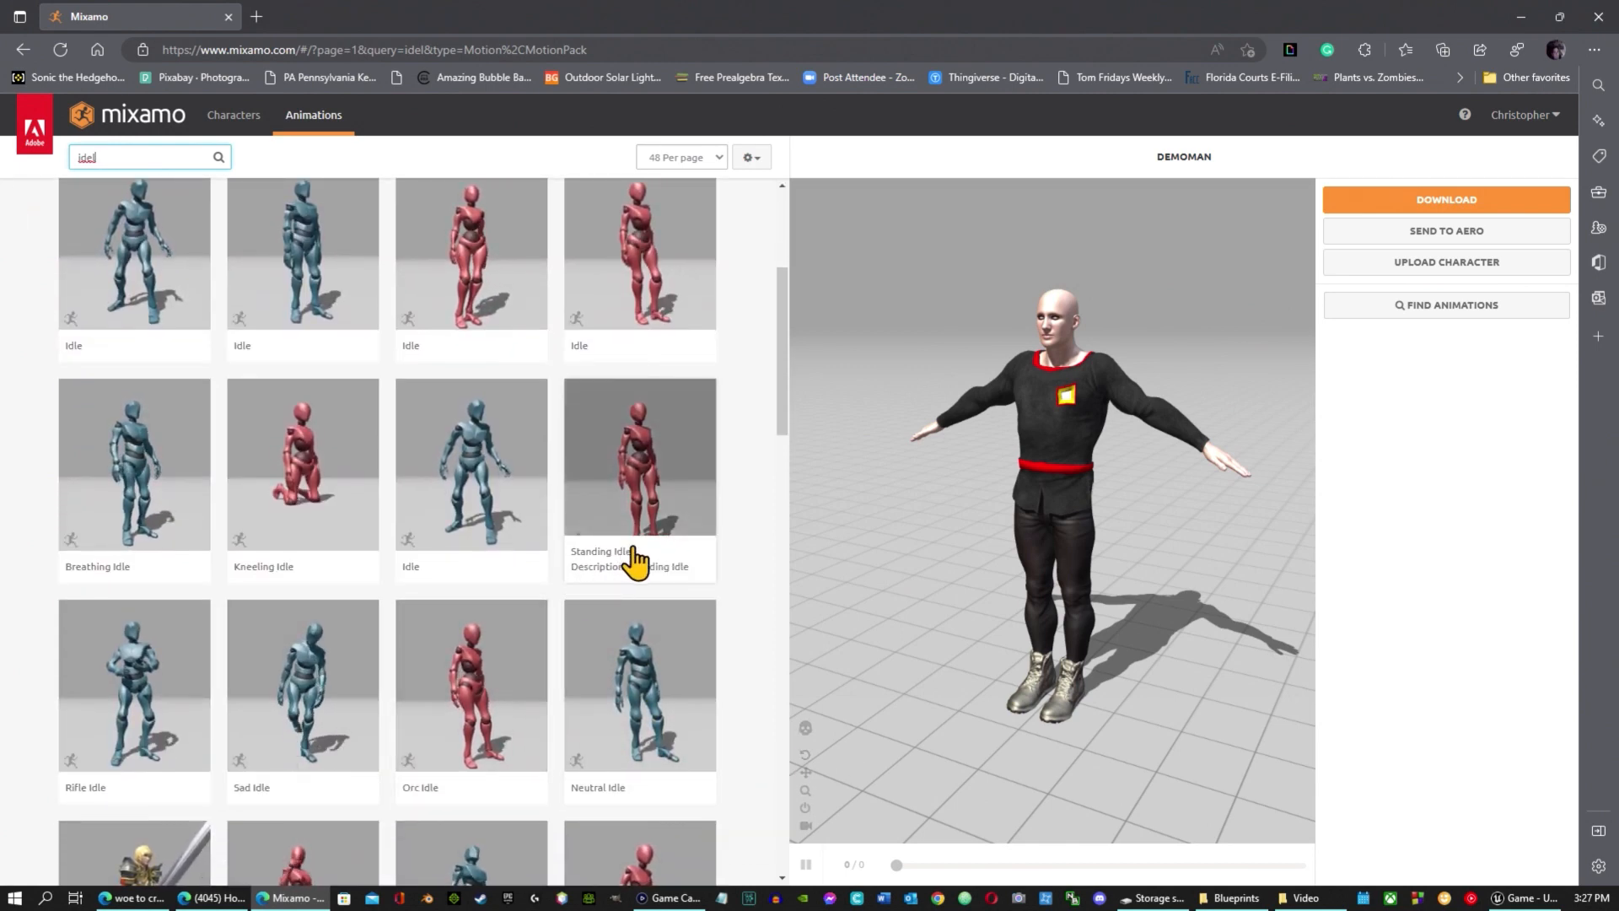
pyautogui.scroll(-4, 636, 657)
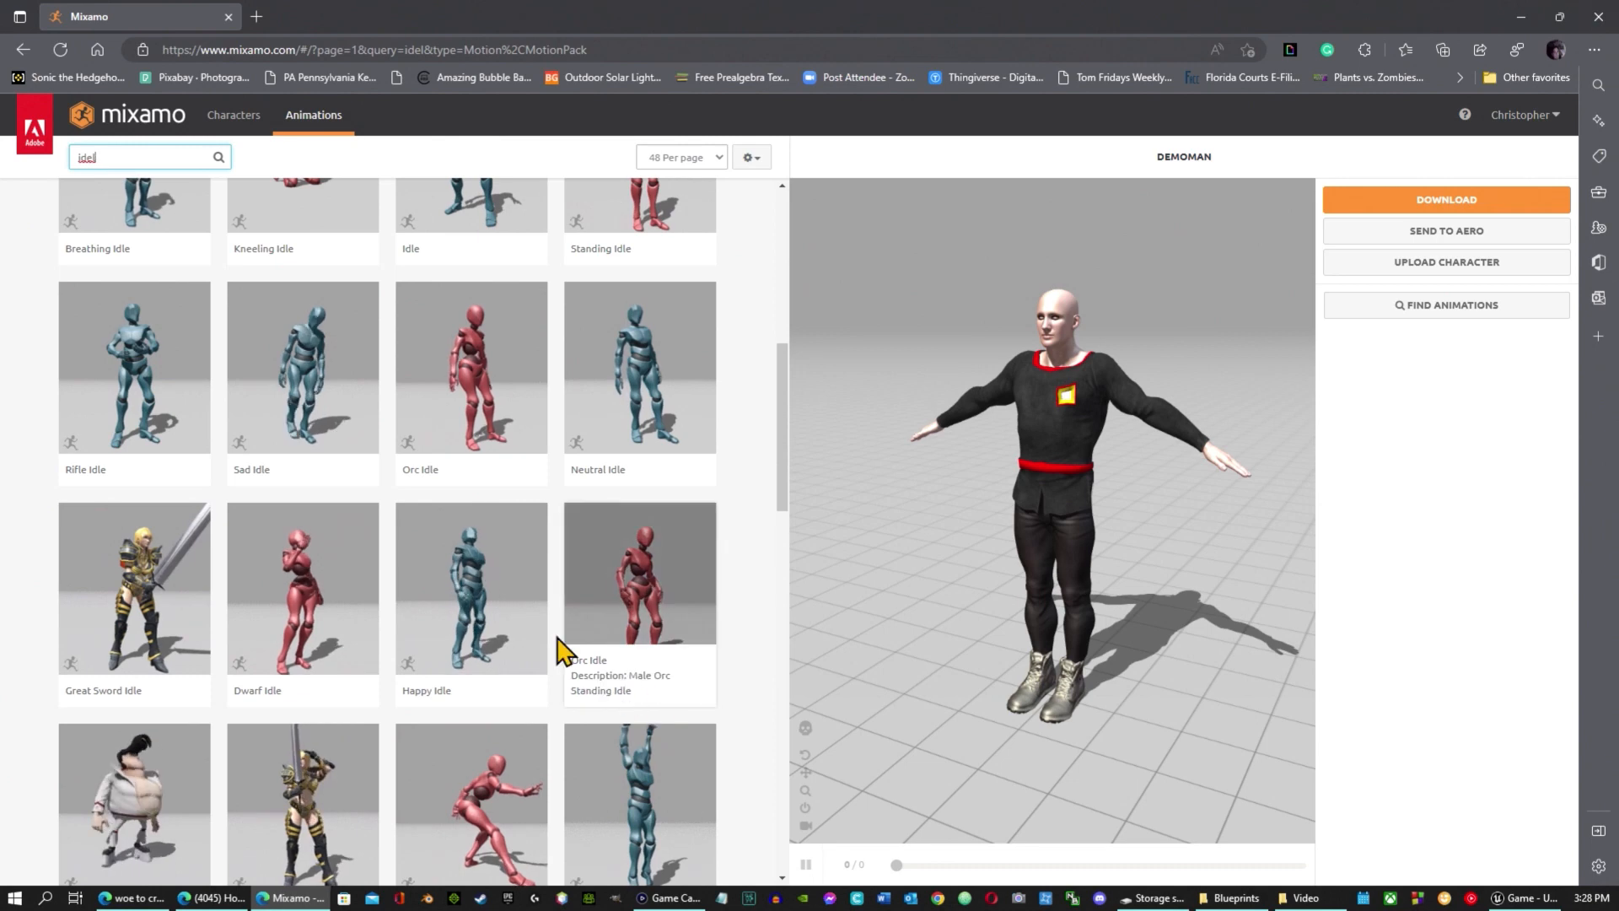
pyautogui.click(493, 607)
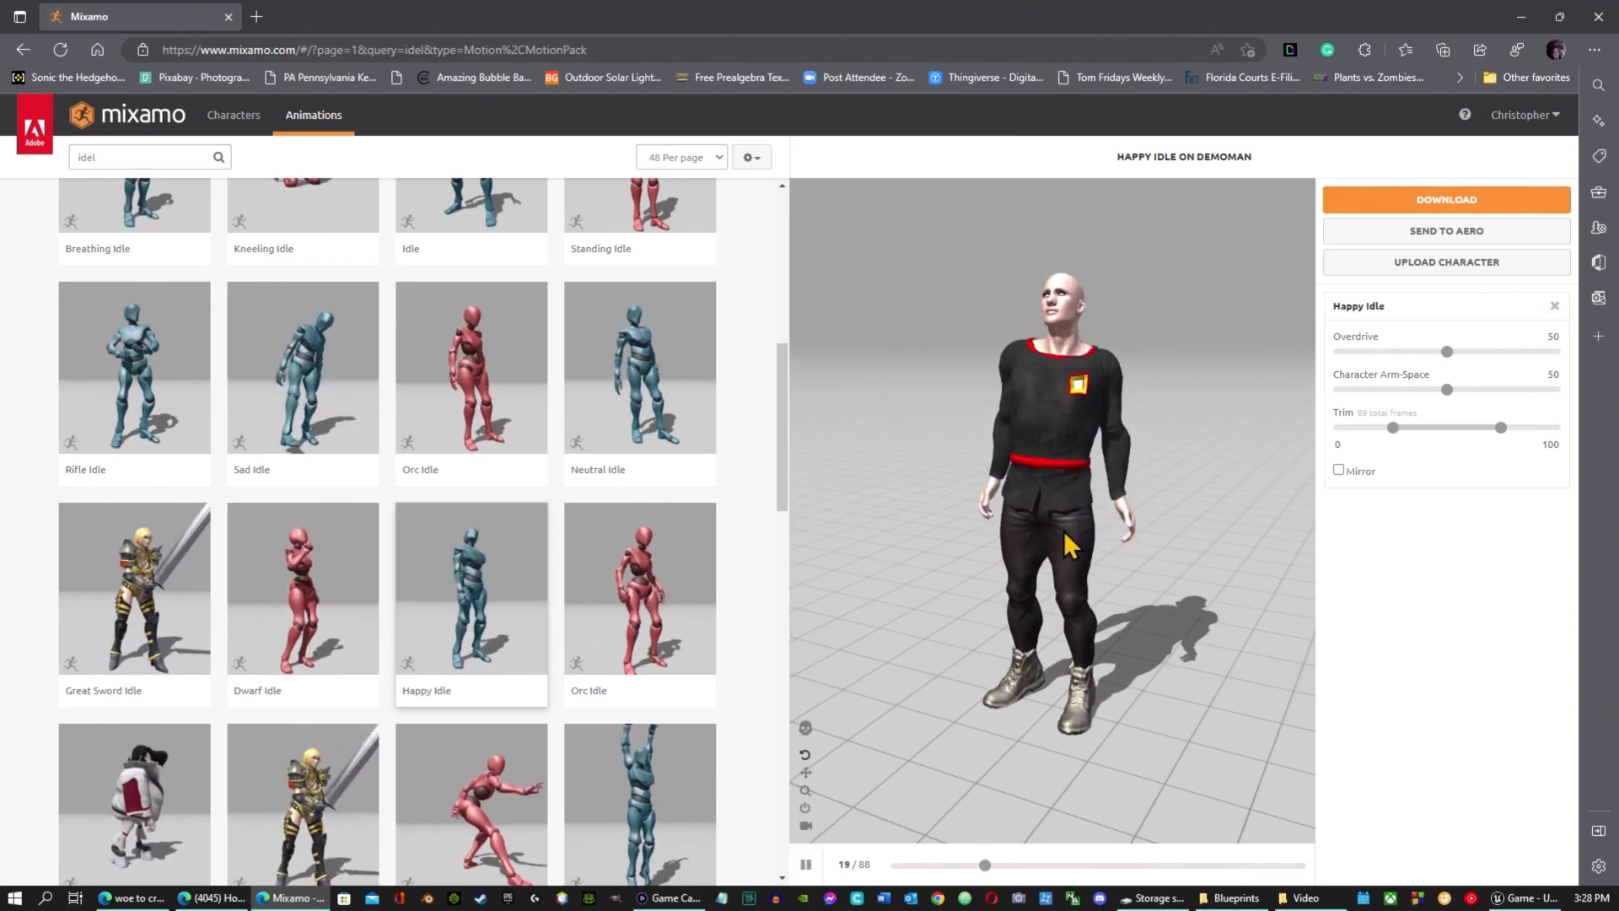
pyautogui.click(670, 396)
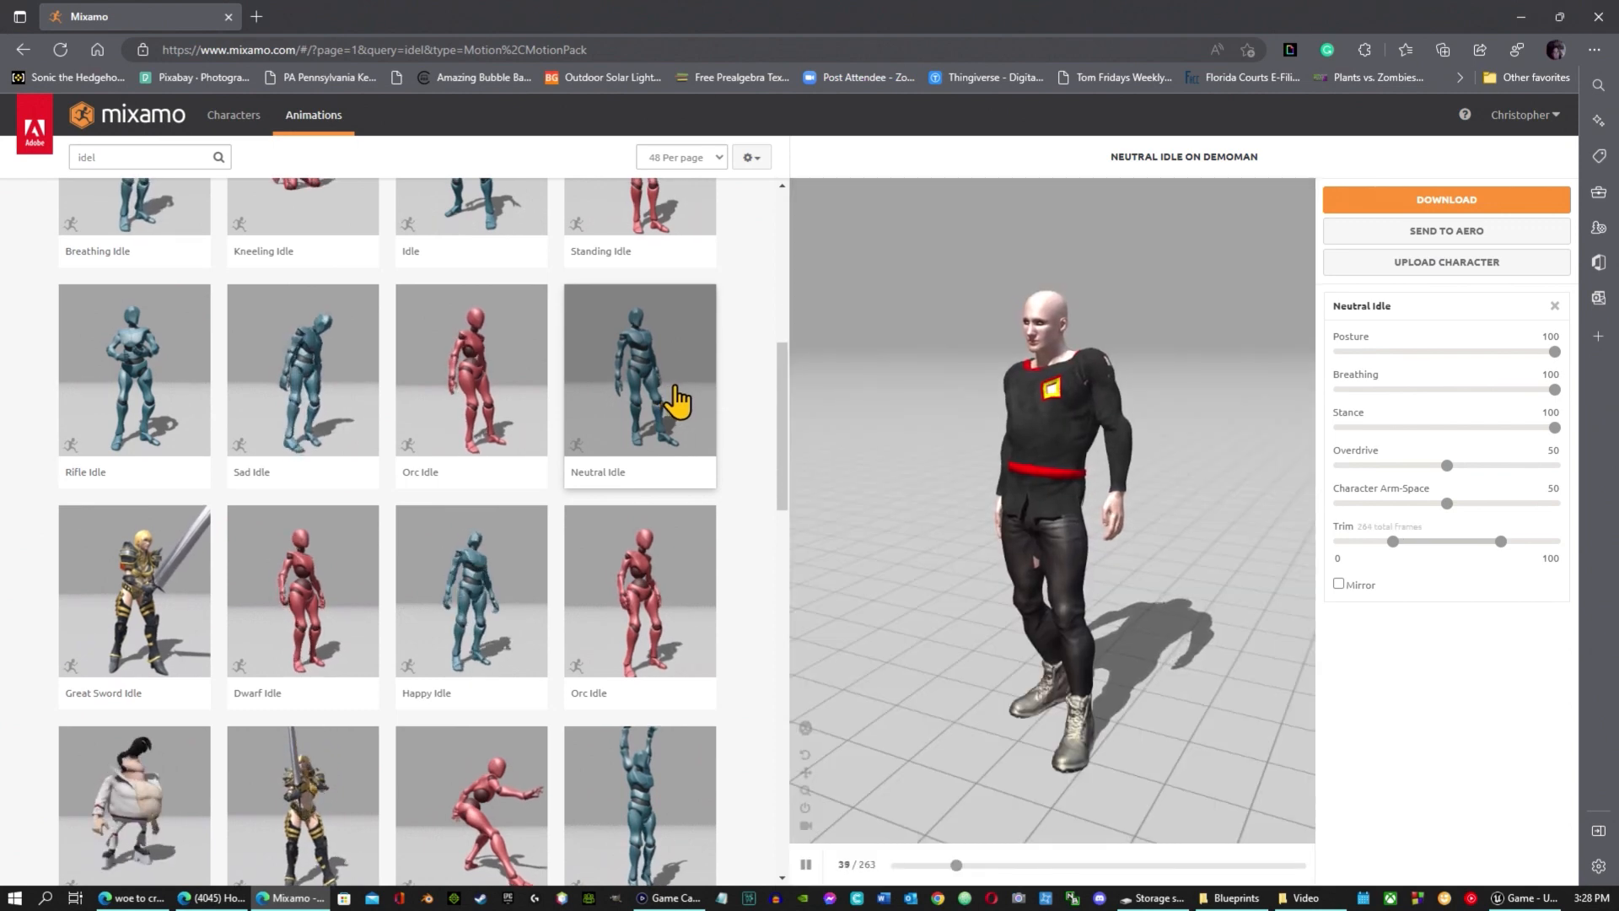
pyautogui.scroll(3, 675, 403)
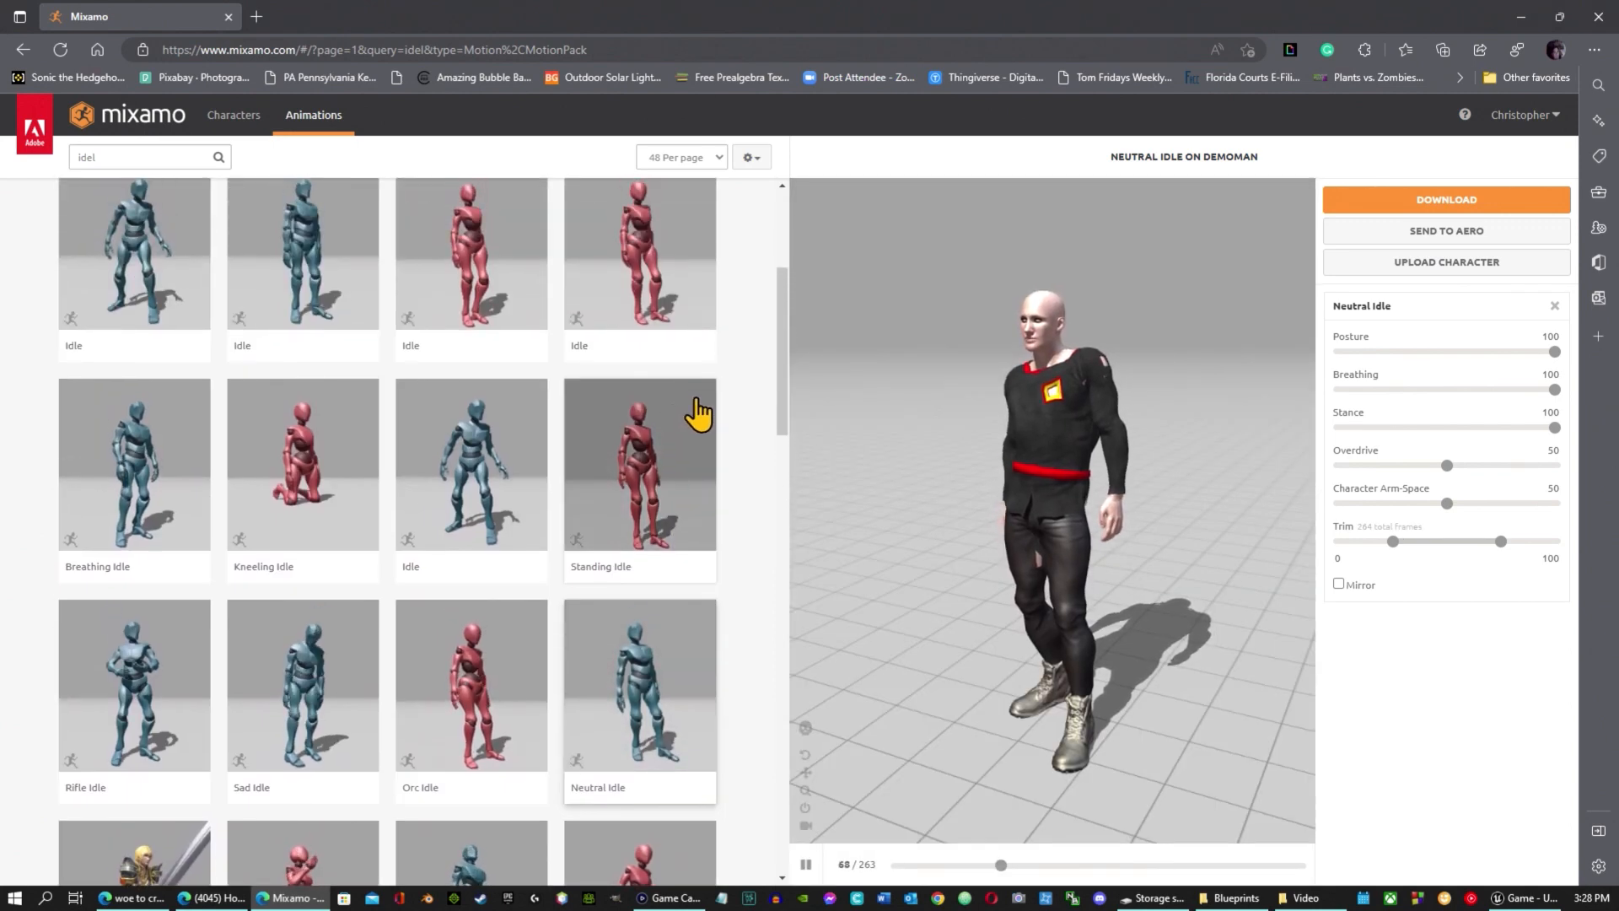
pyautogui.click(472, 499)
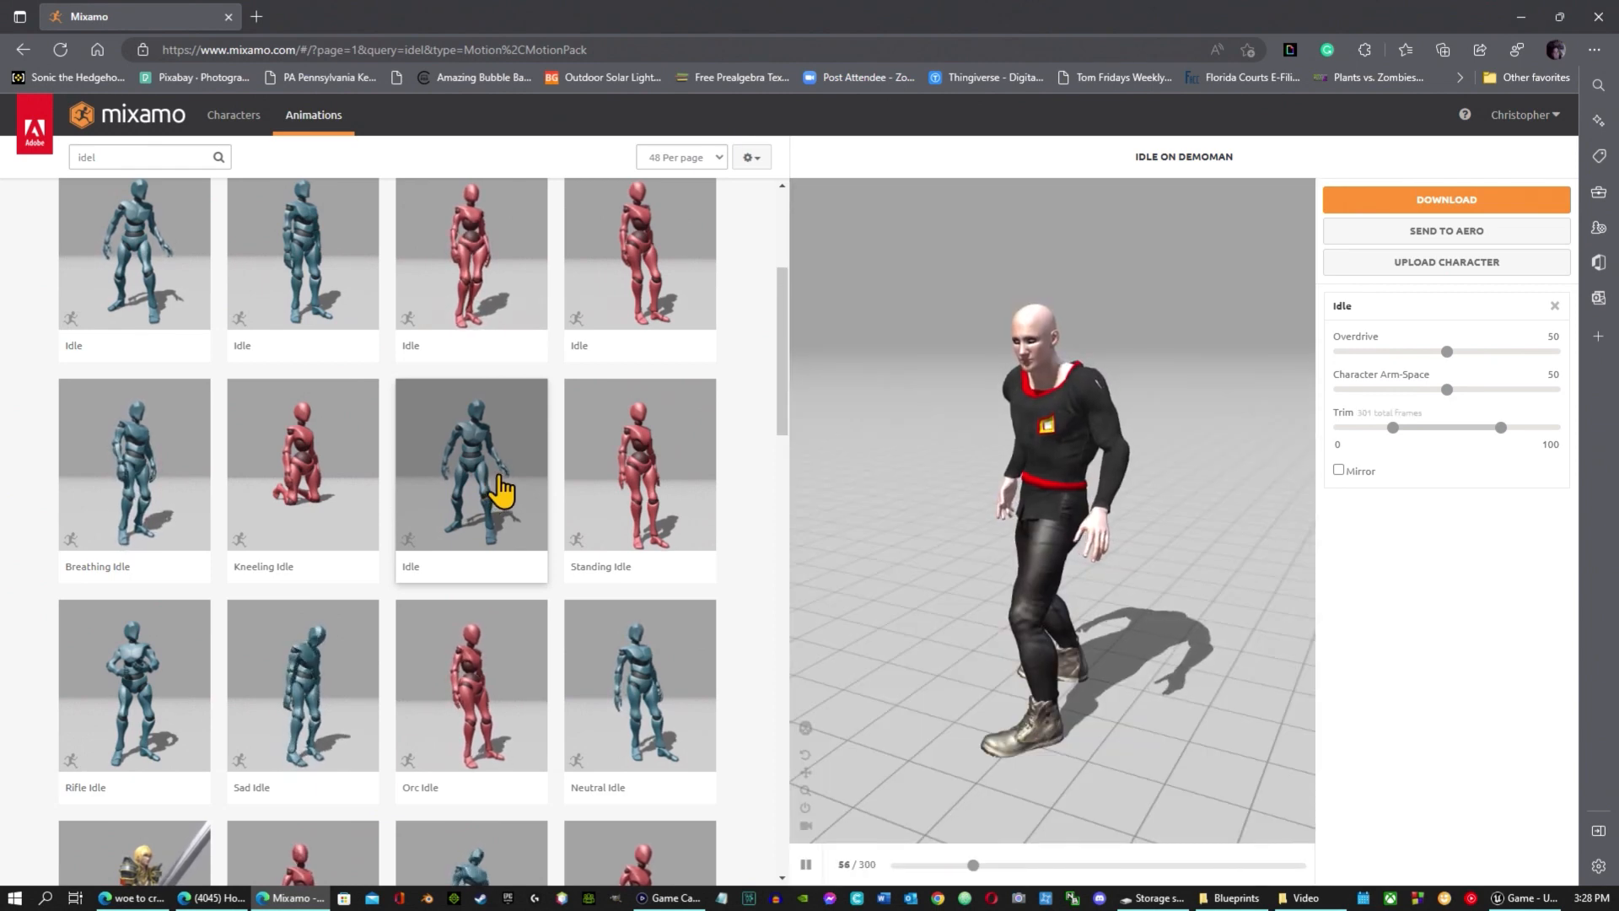
# Apply the Breathing Idle animation to the character and set its download to 30 frames per second.
pyautogui.click(138, 525)
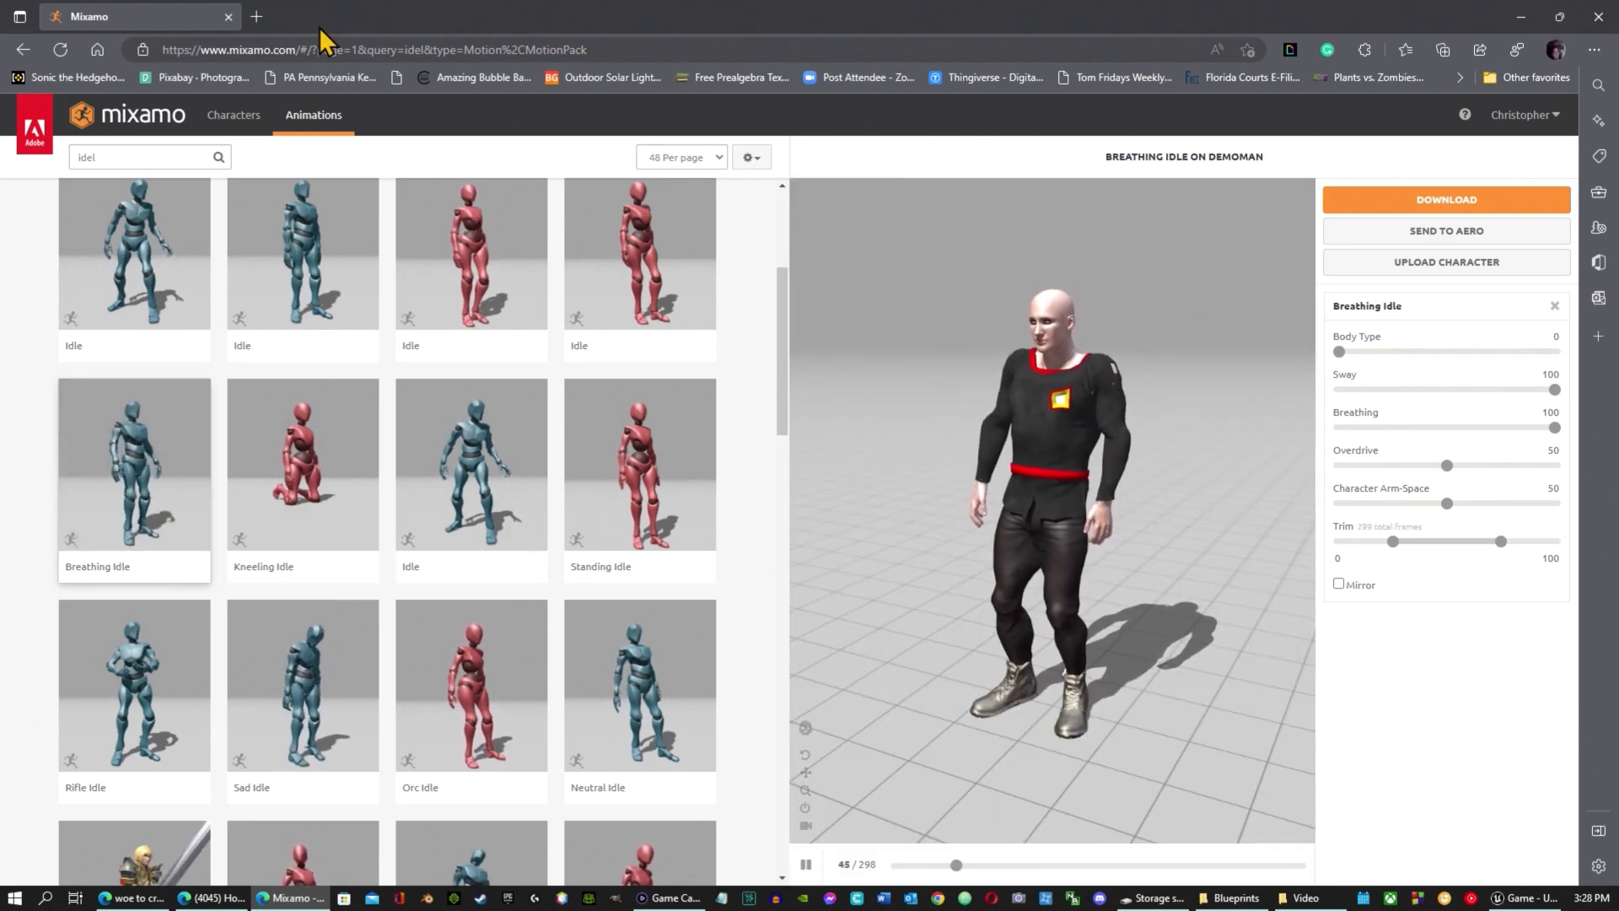
pyautogui.click(1506, 211)
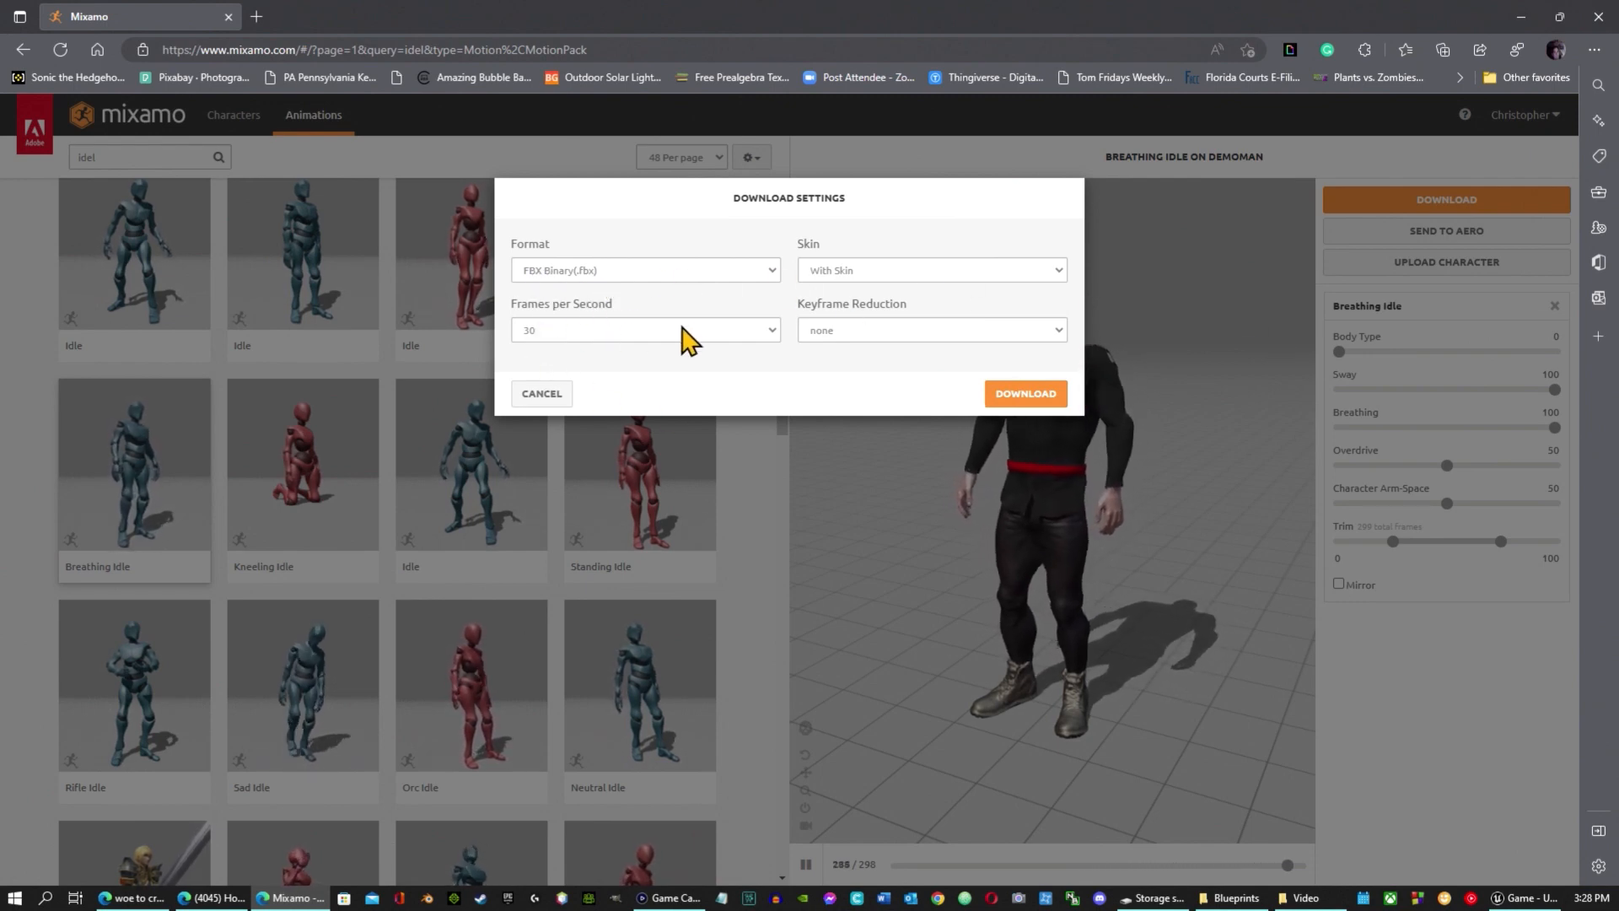
pyautogui.click(730, 335)
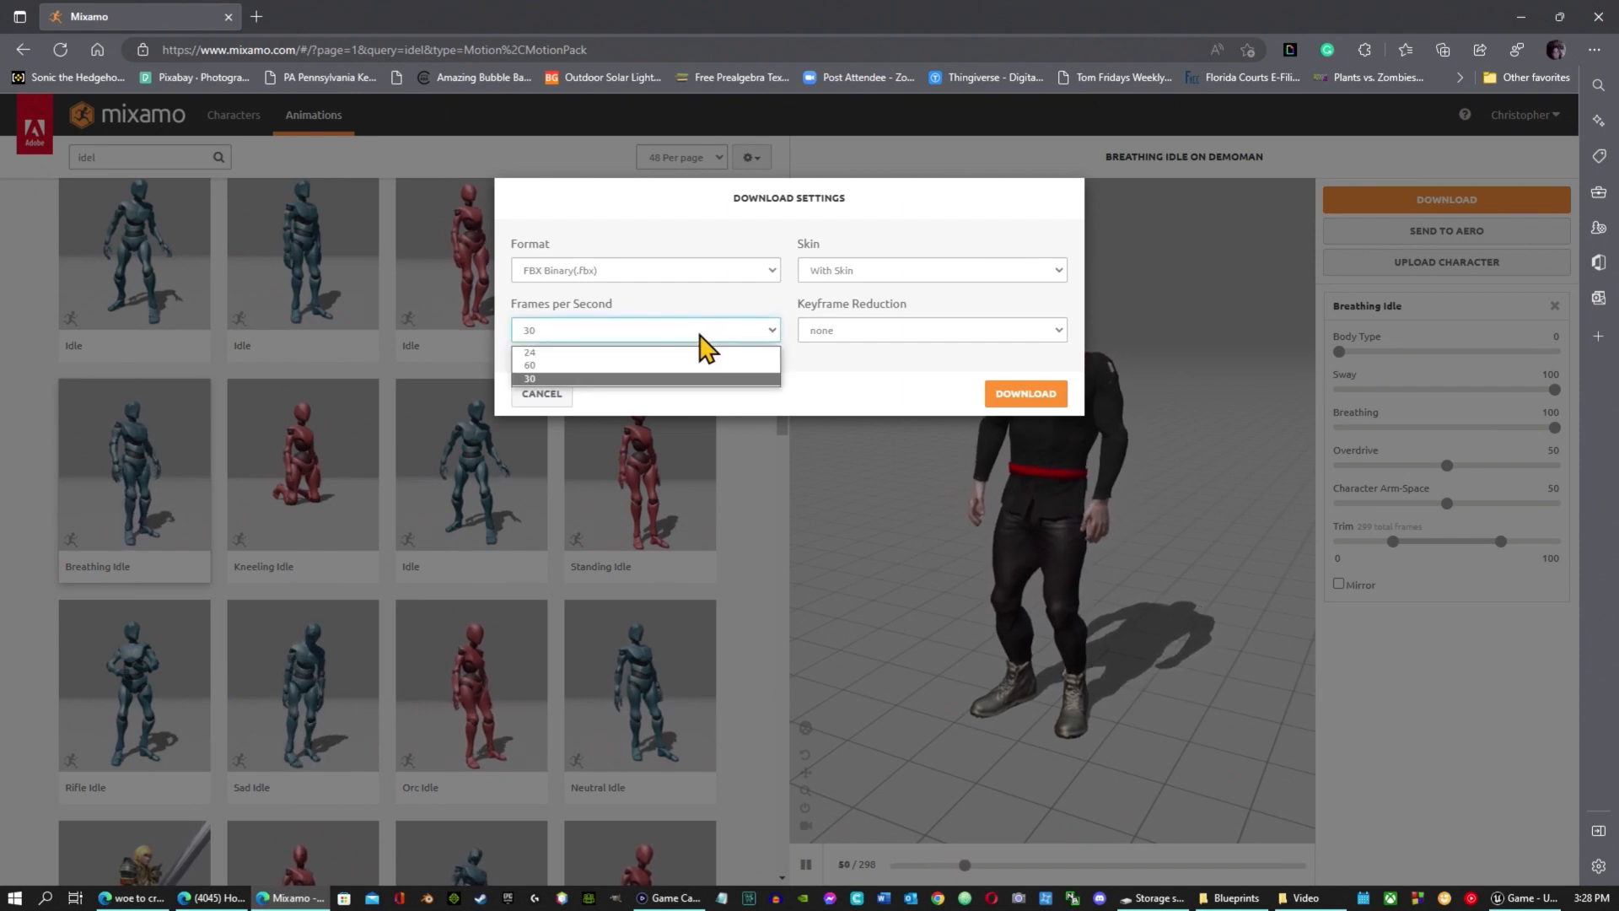
pyautogui.click(551, 378)
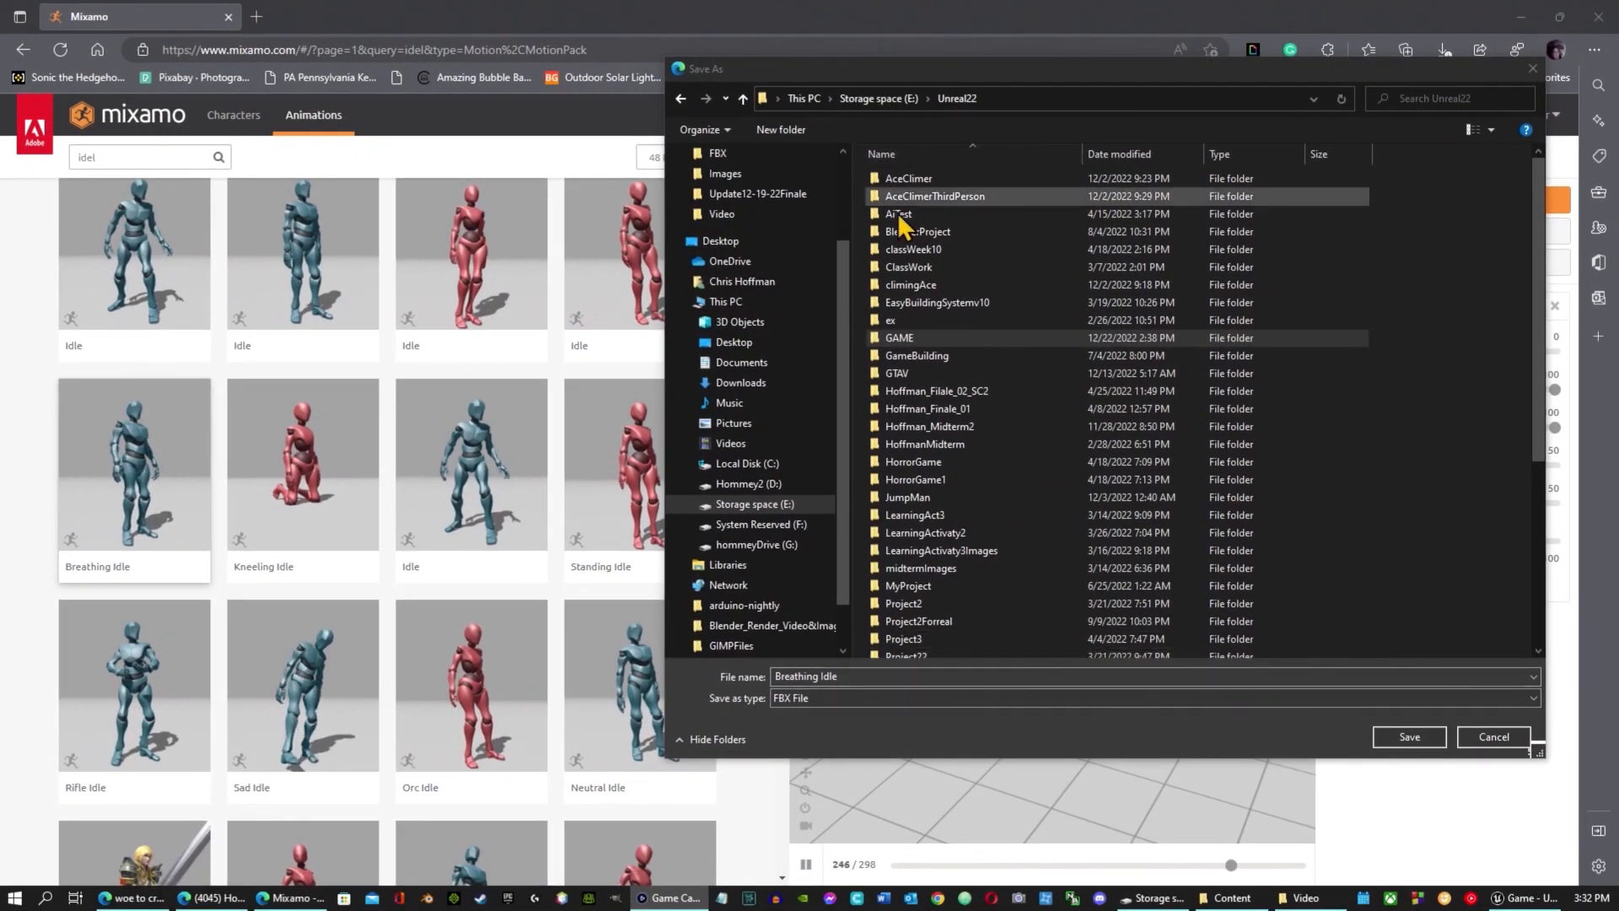
# Save the Breathing Idle FBX file in the GAME project's Content/ThirdPersonBP/Blueprints folder.
pyautogui.doubleClick(907, 338)
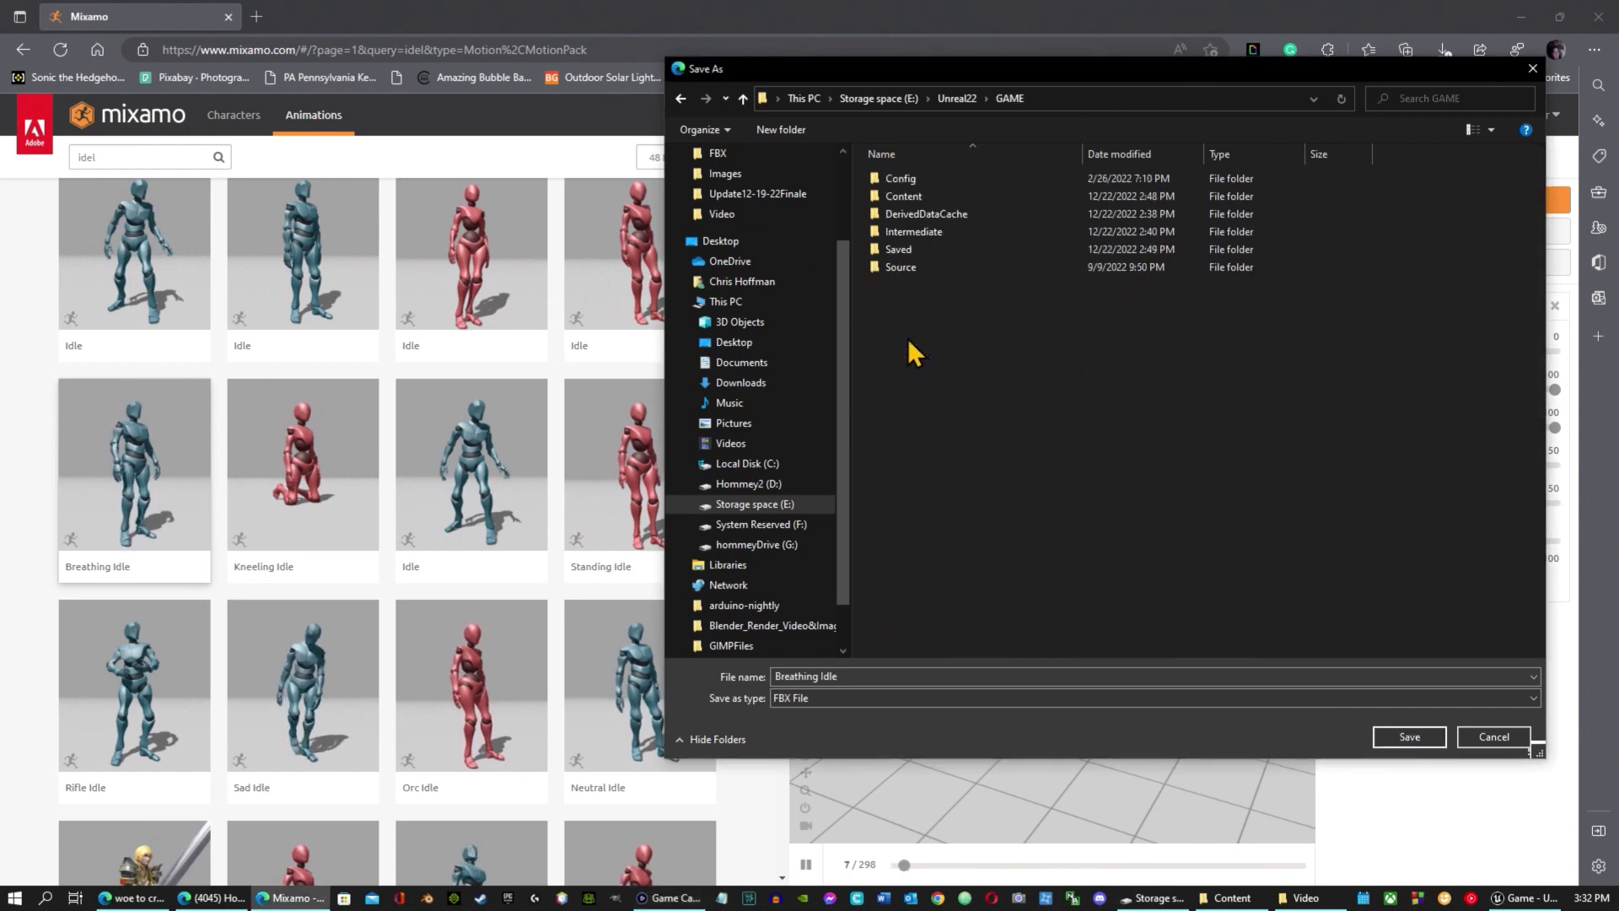
pyautogui.doubleClick(970, 198)
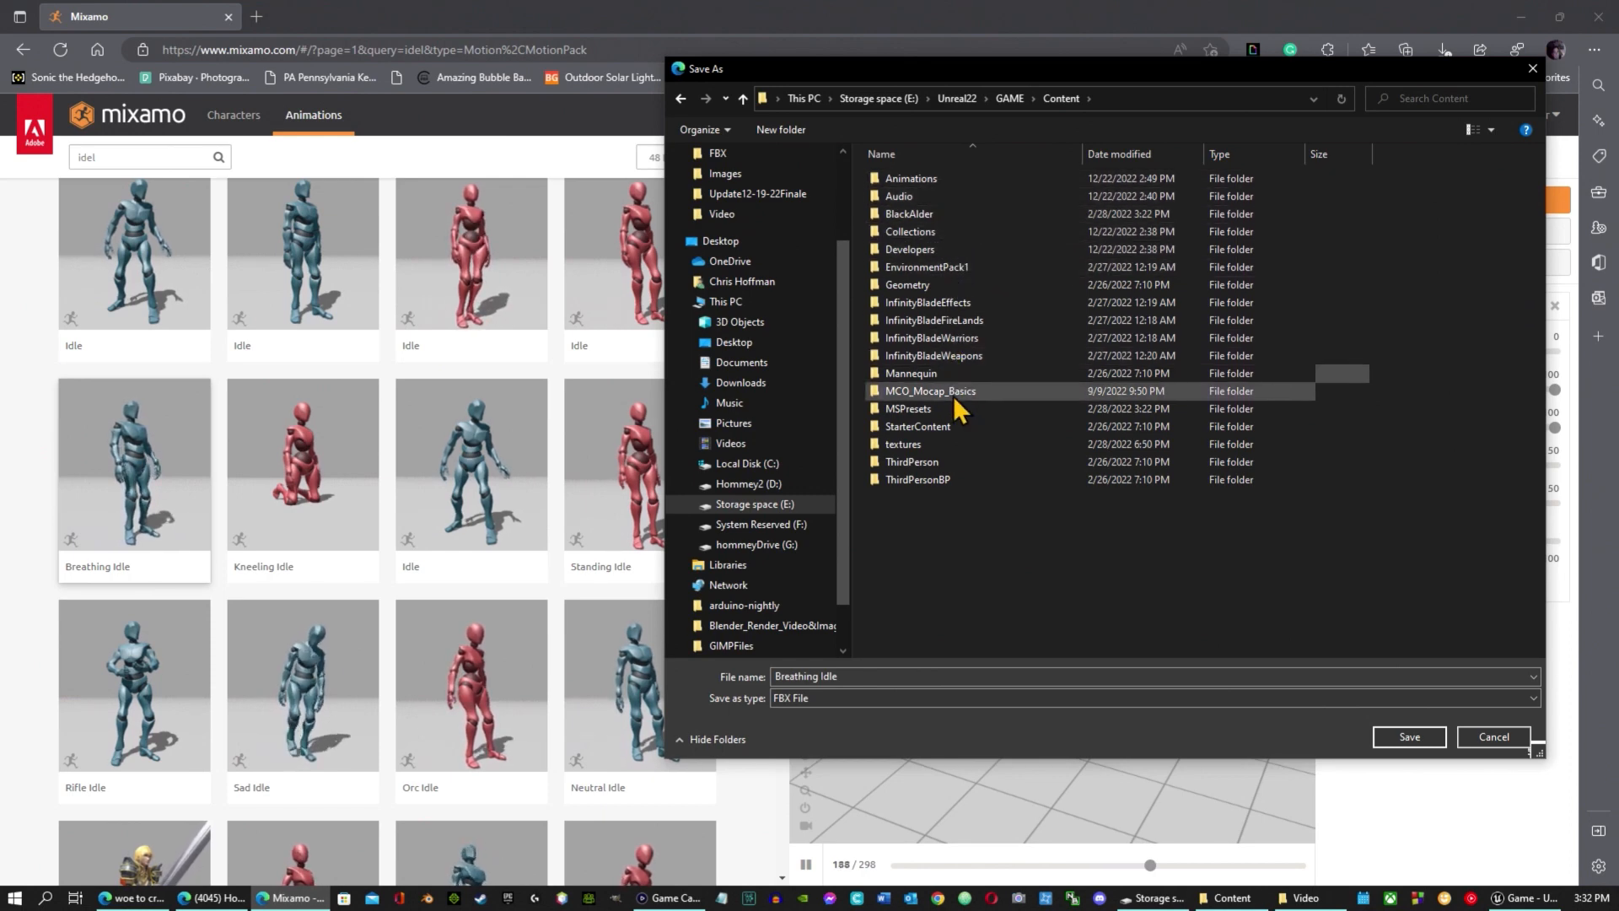
pyautogui.doubleClick(955, 477)
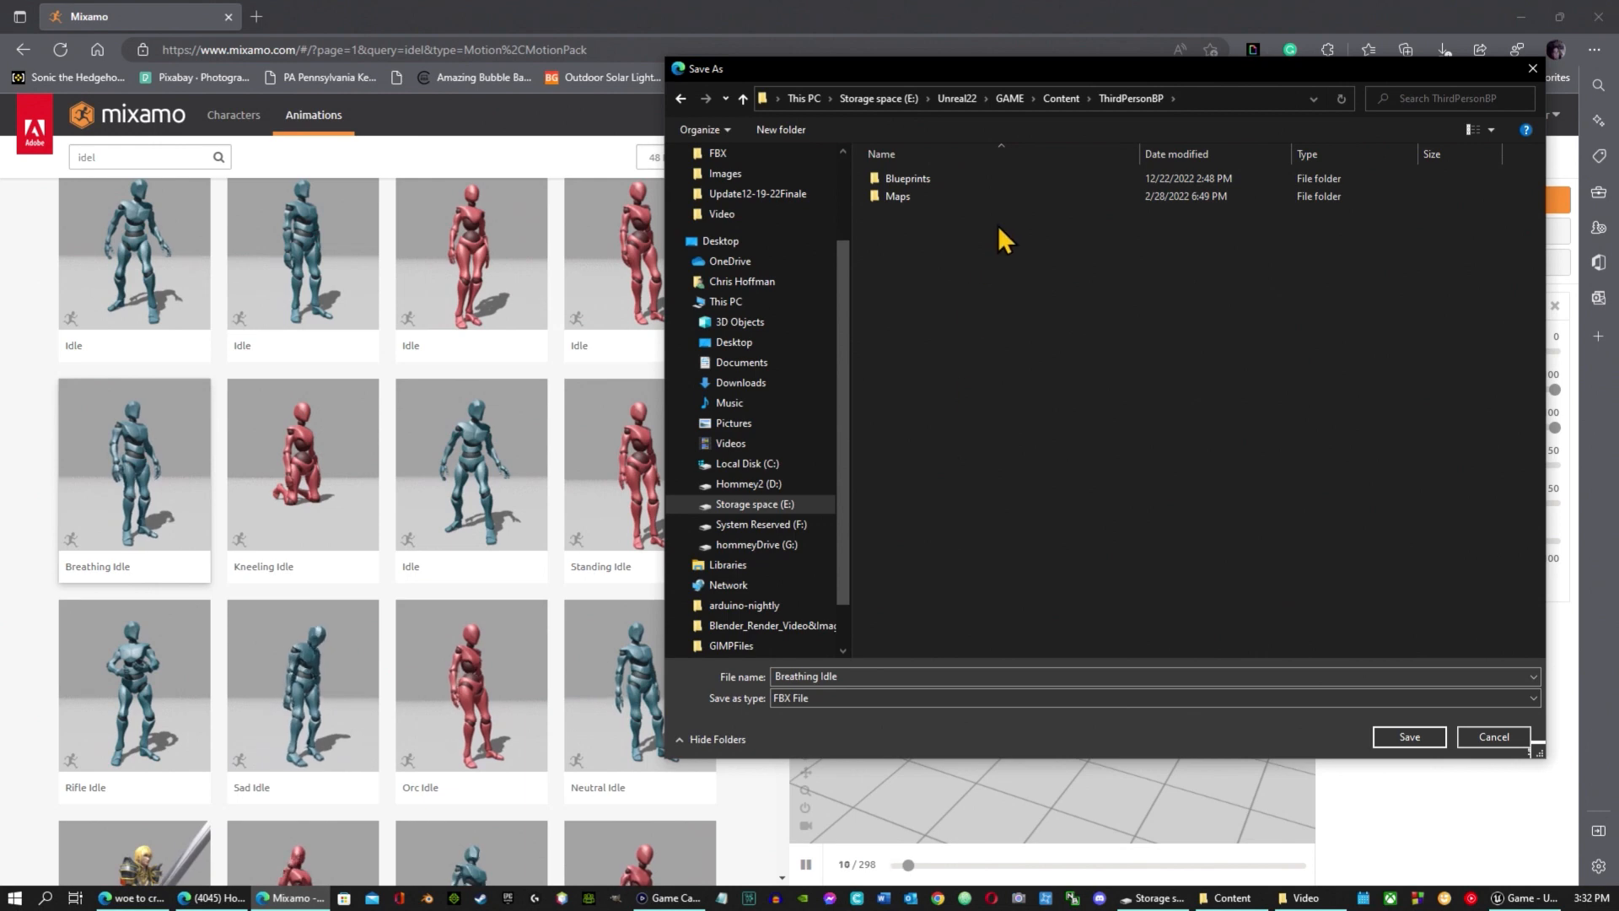
pyautogui.doubleClick(925, 188)
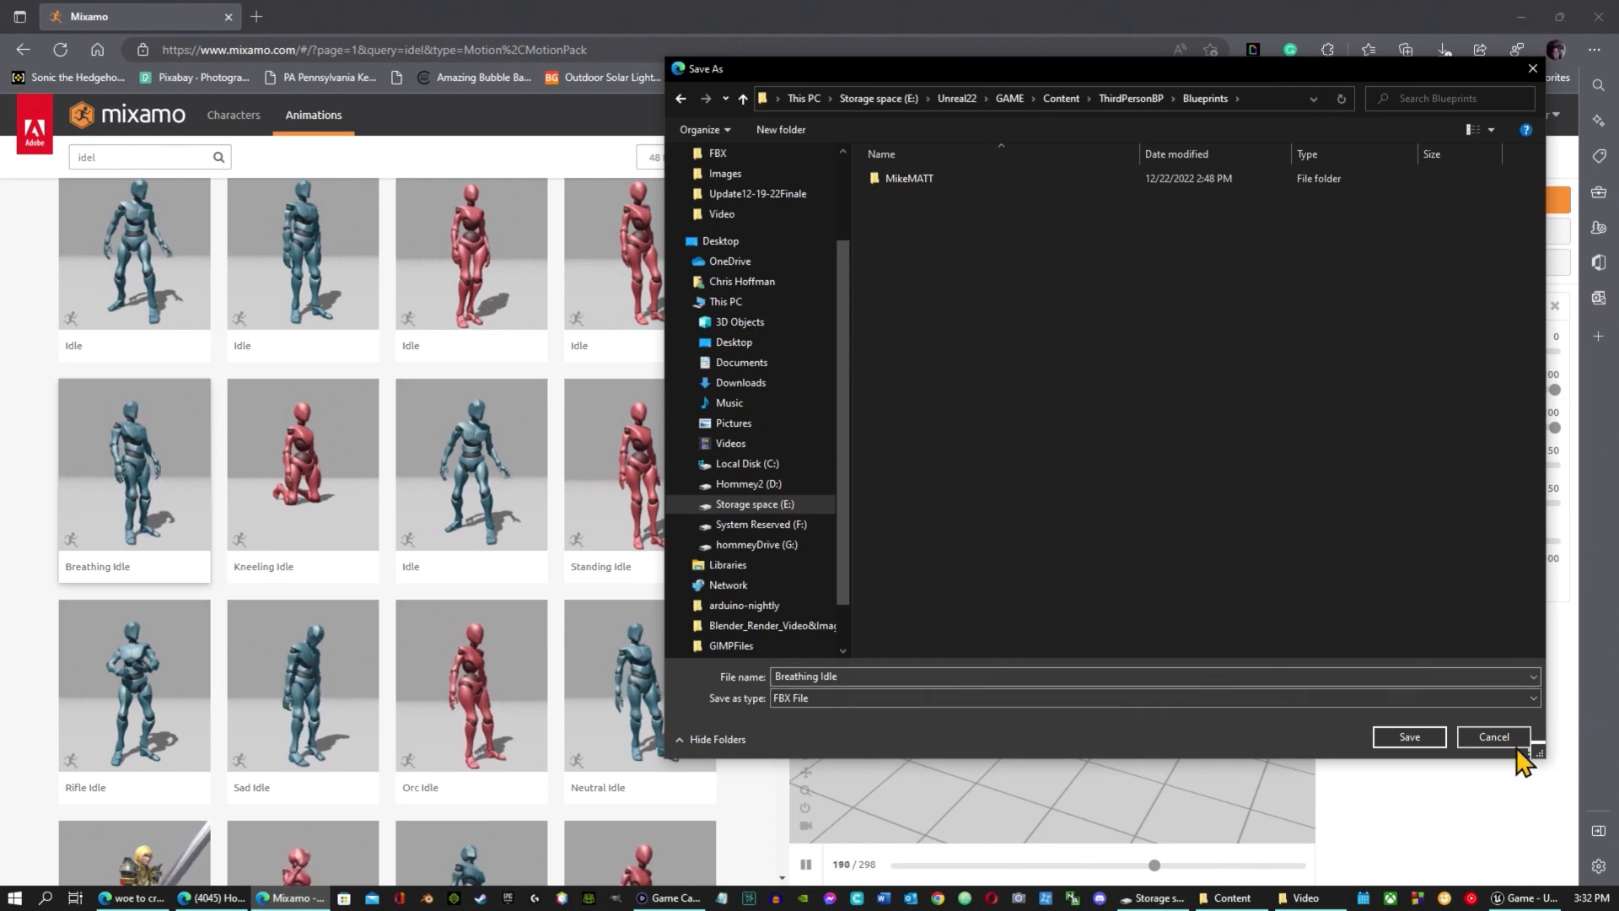
pyautogui.click(1410, 736)
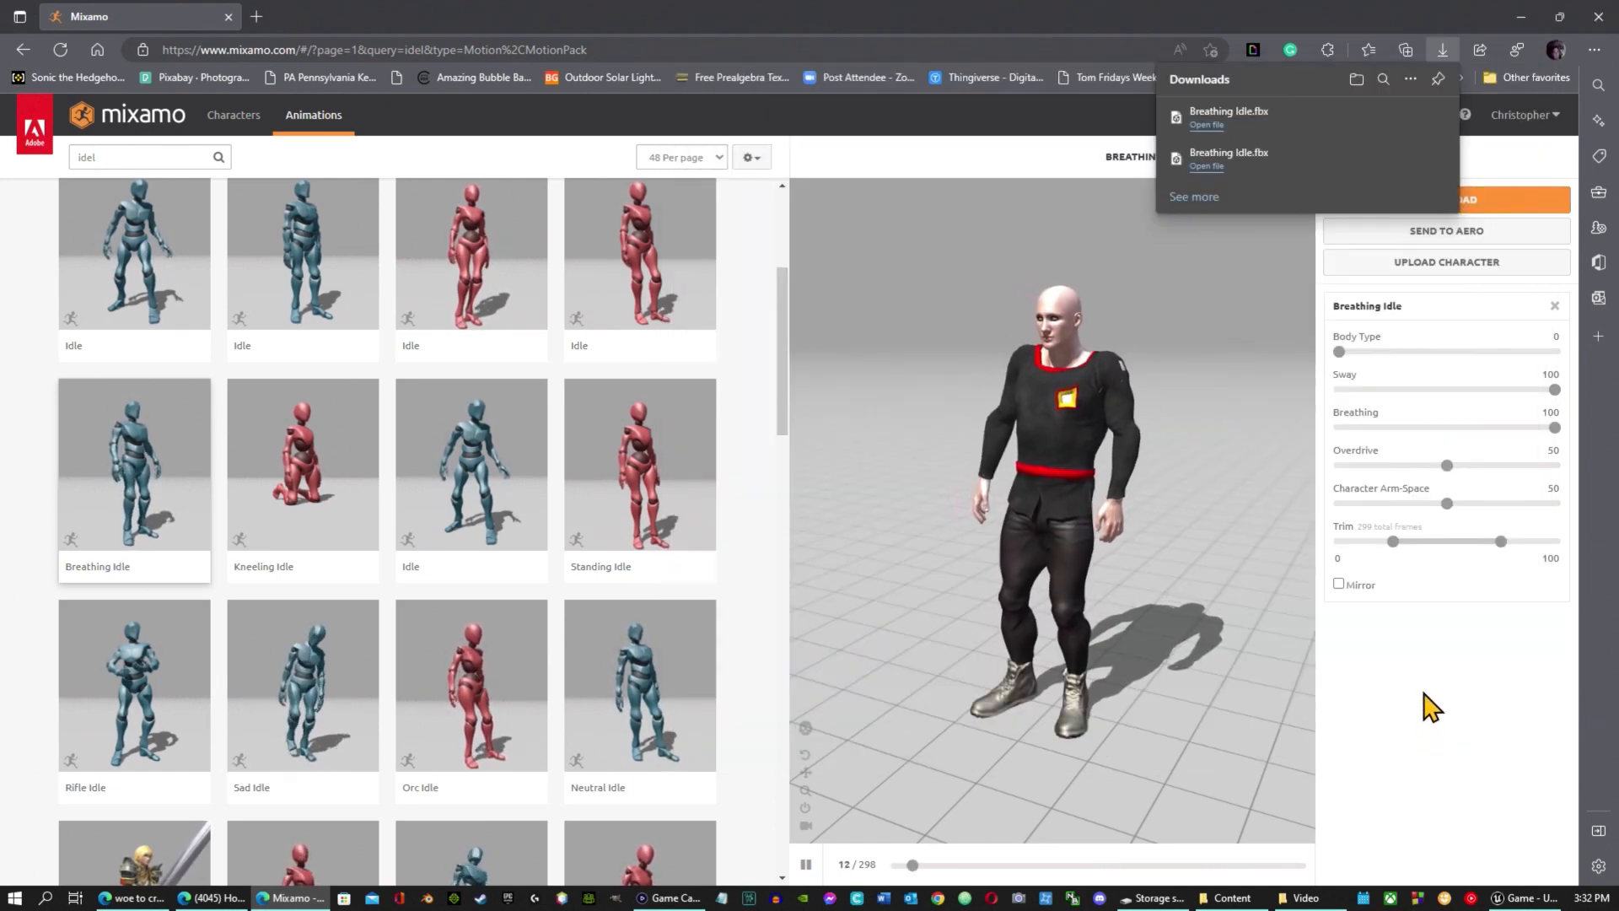
# Search the animations for "walk" and apply the third result, Walking, to the character with In Place enabled.
pyautogui.click(204, 162)
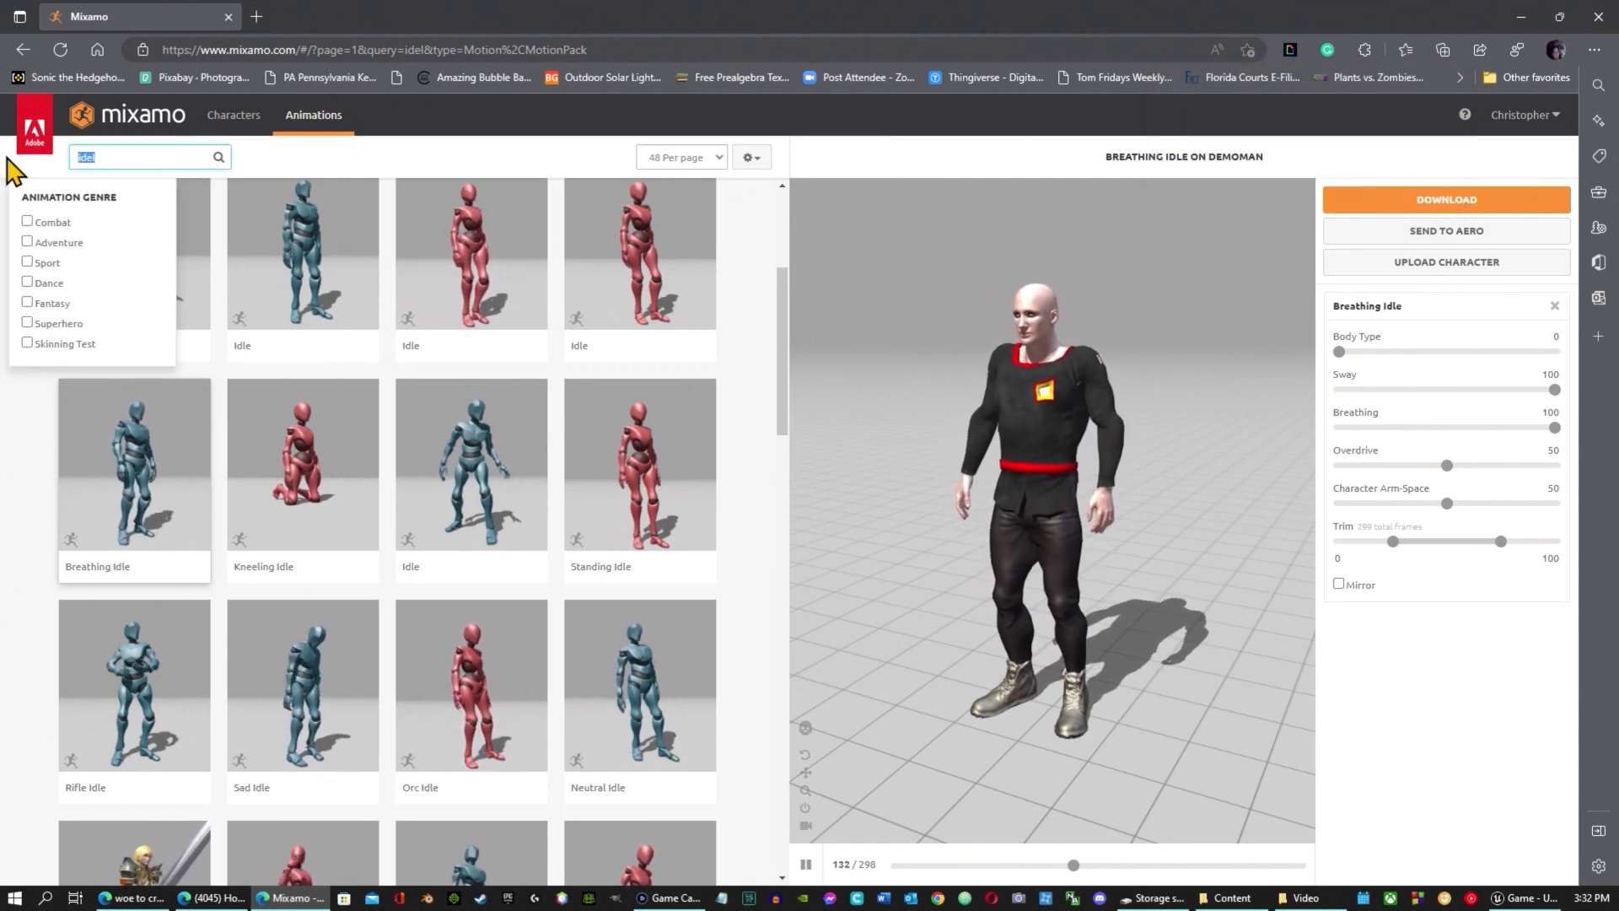
pyautogui.write('walk')
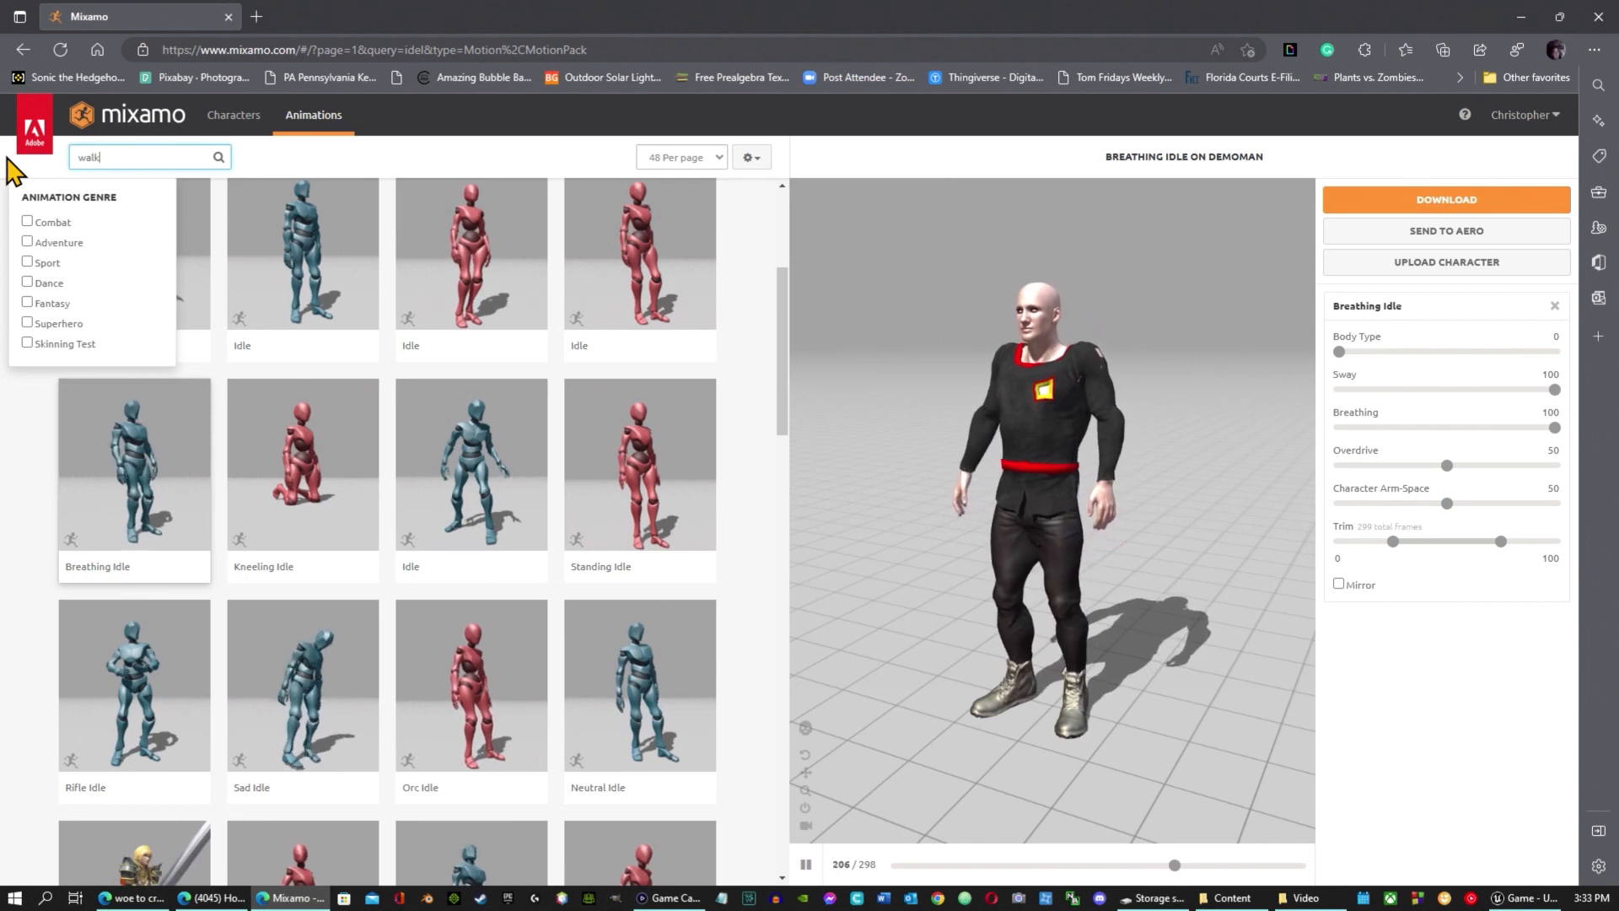
pyautogui.press('Return')
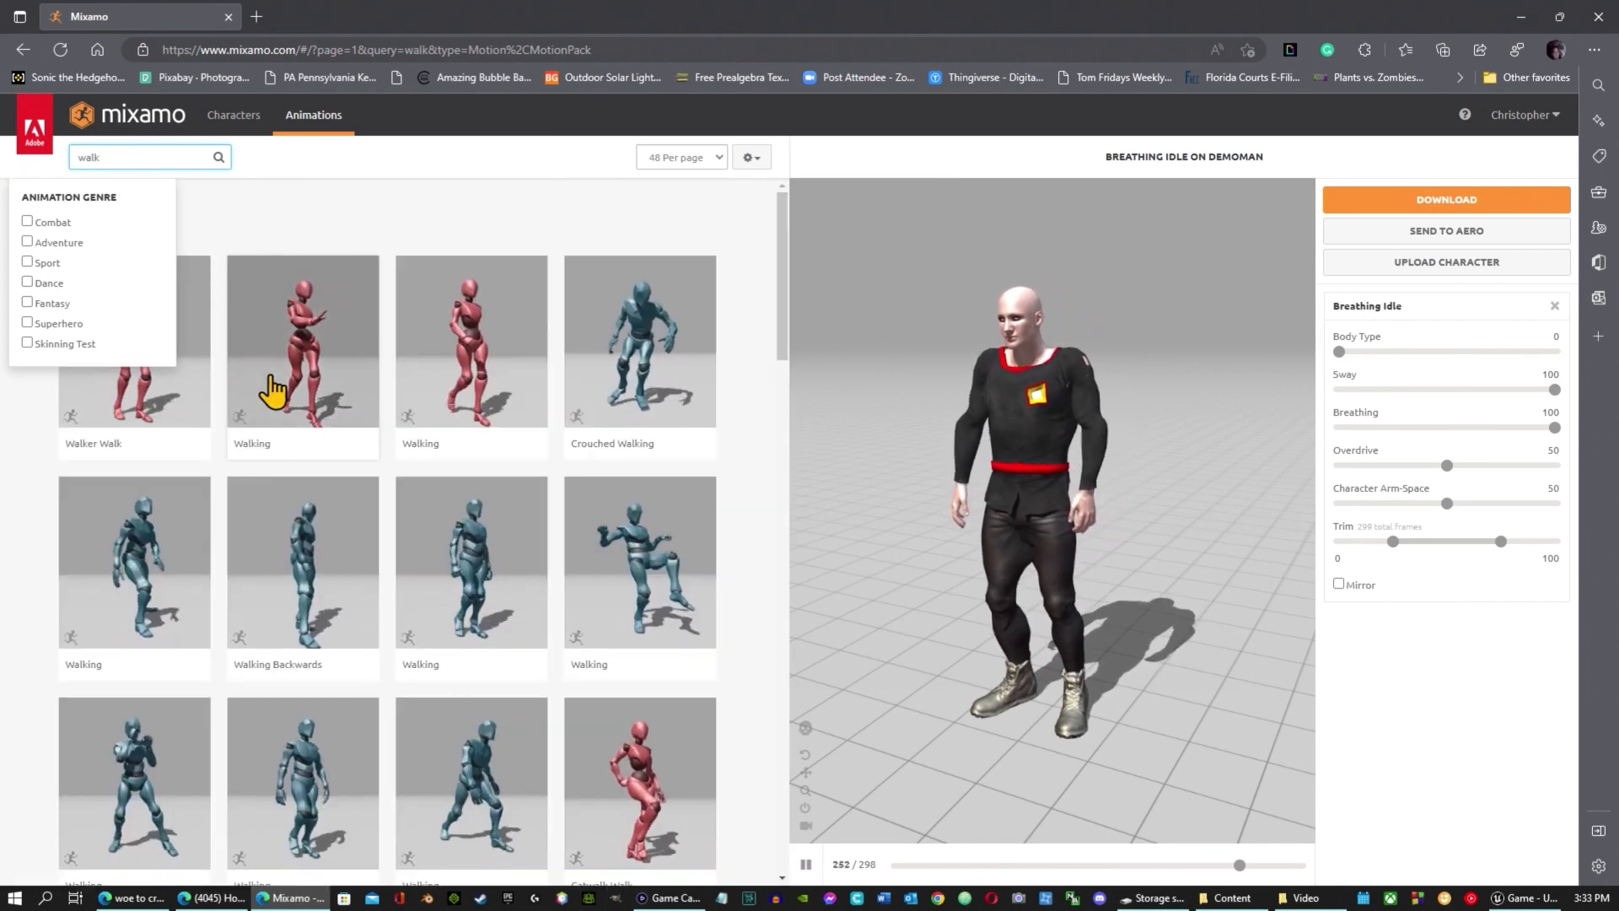
pyautogui.click(521, 423)
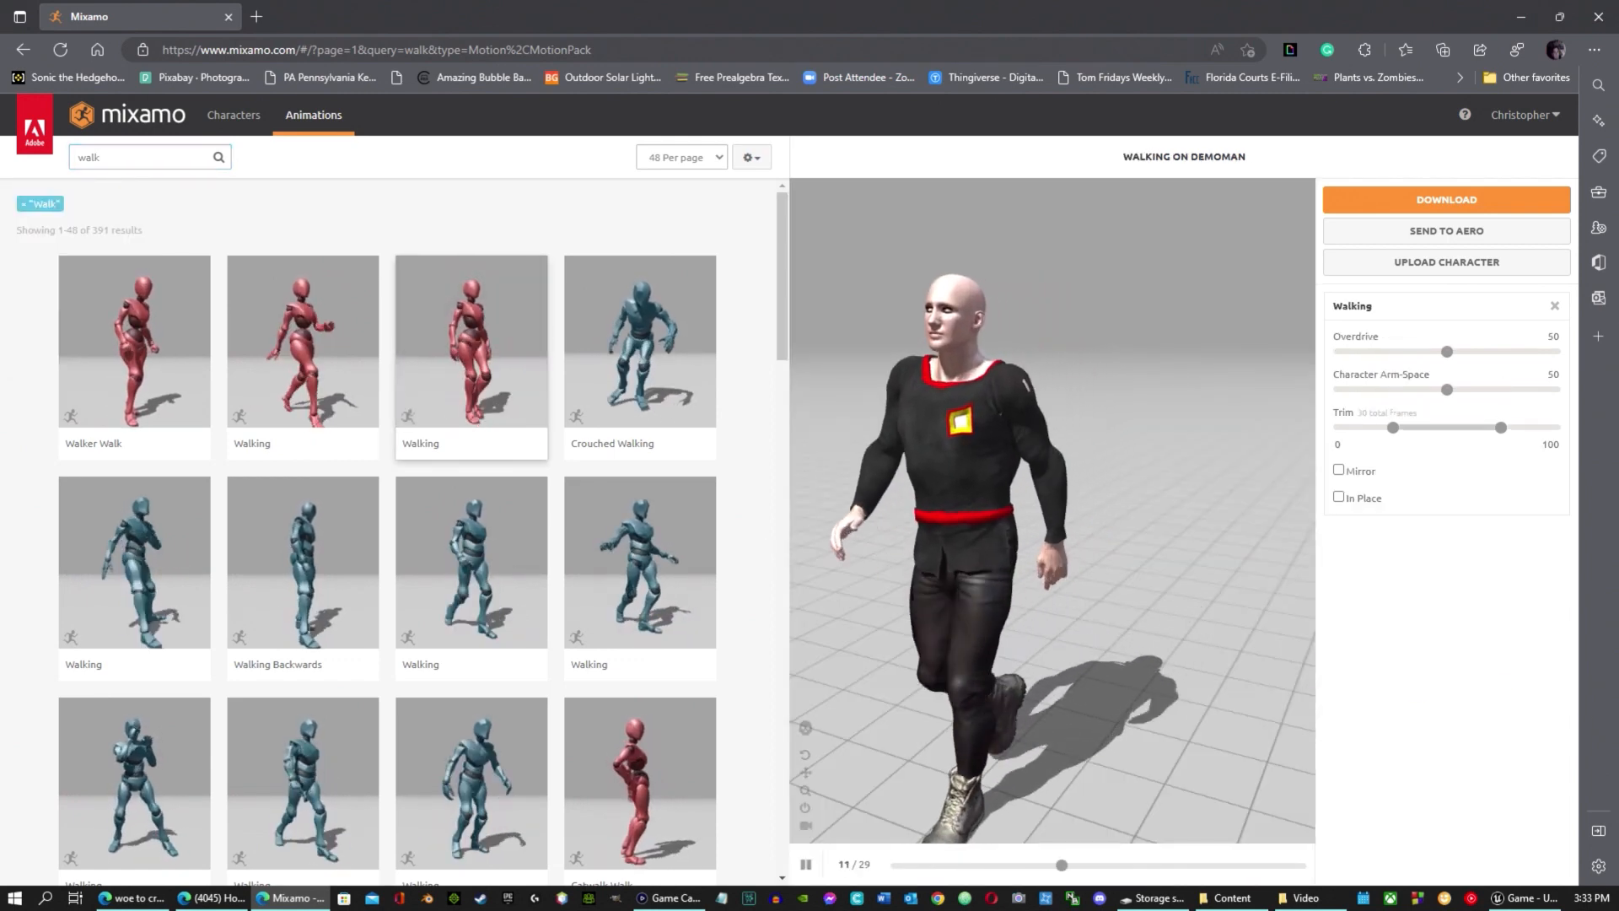
pyautogui.click(1339, 498)
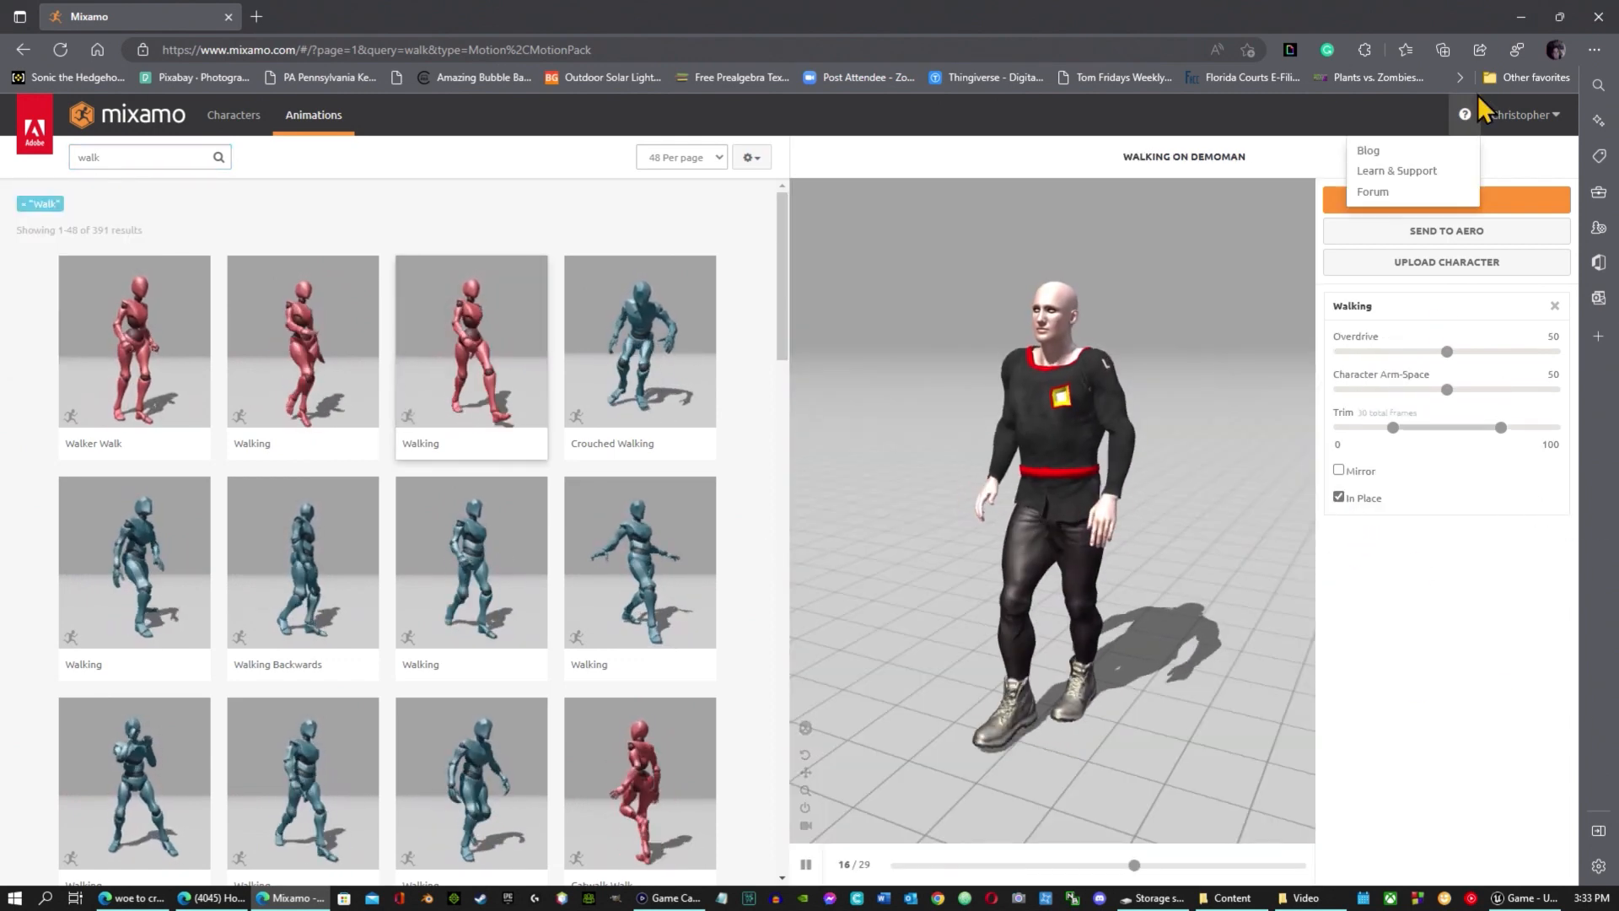
# Download the Walking animation with the Skin option set to Without Skin.
pyautogui.click(1514, 203)
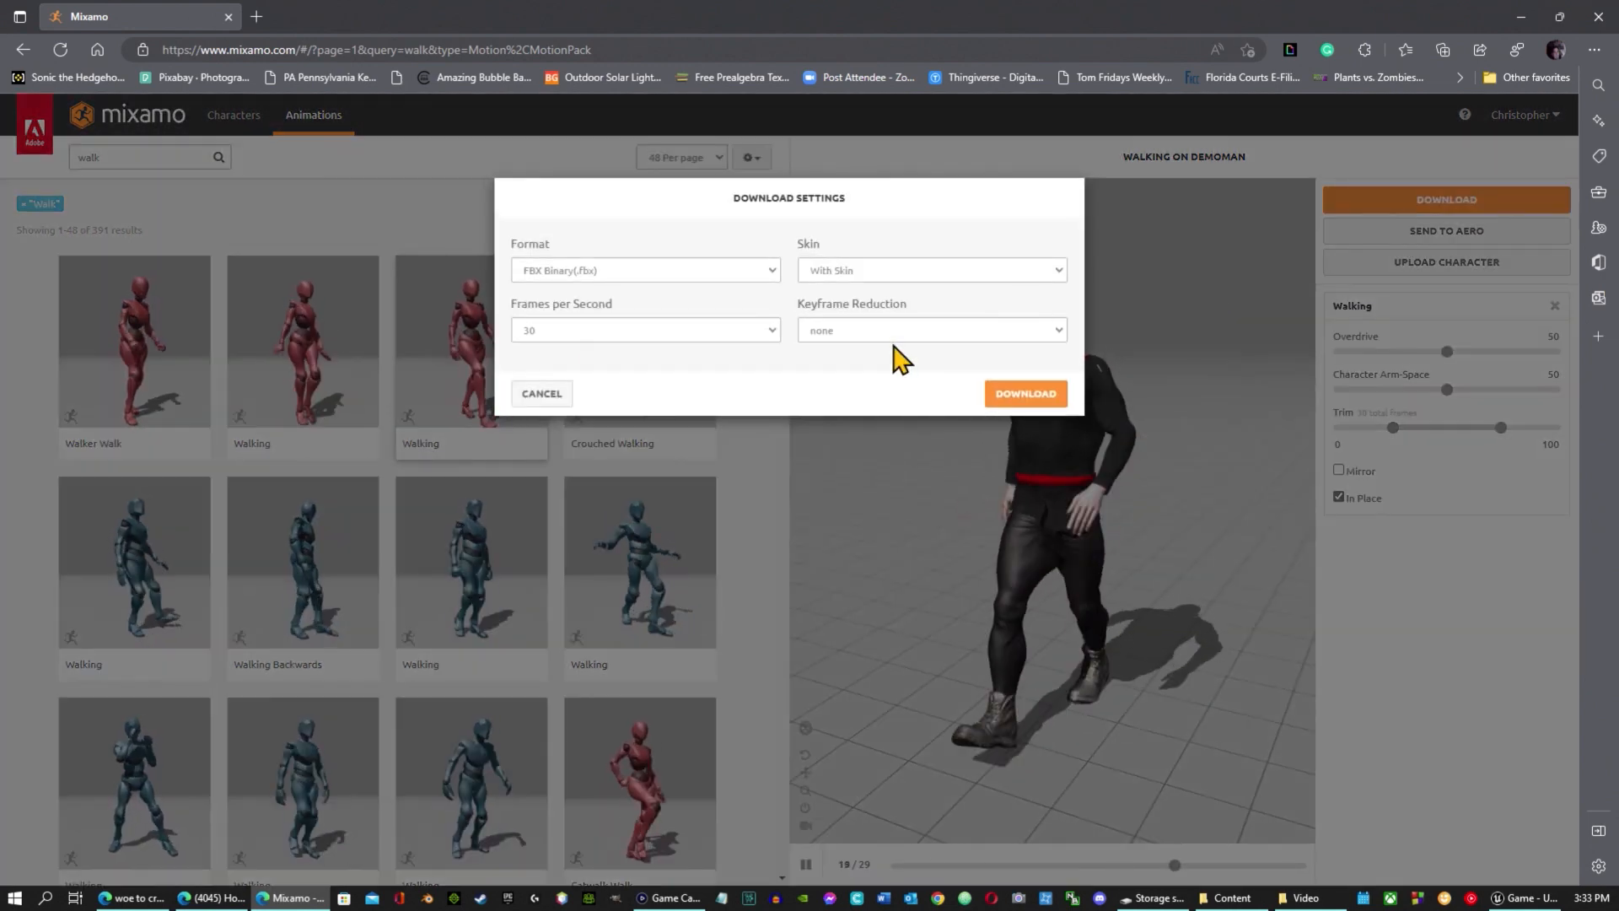
pyautogui.click(919, 276)
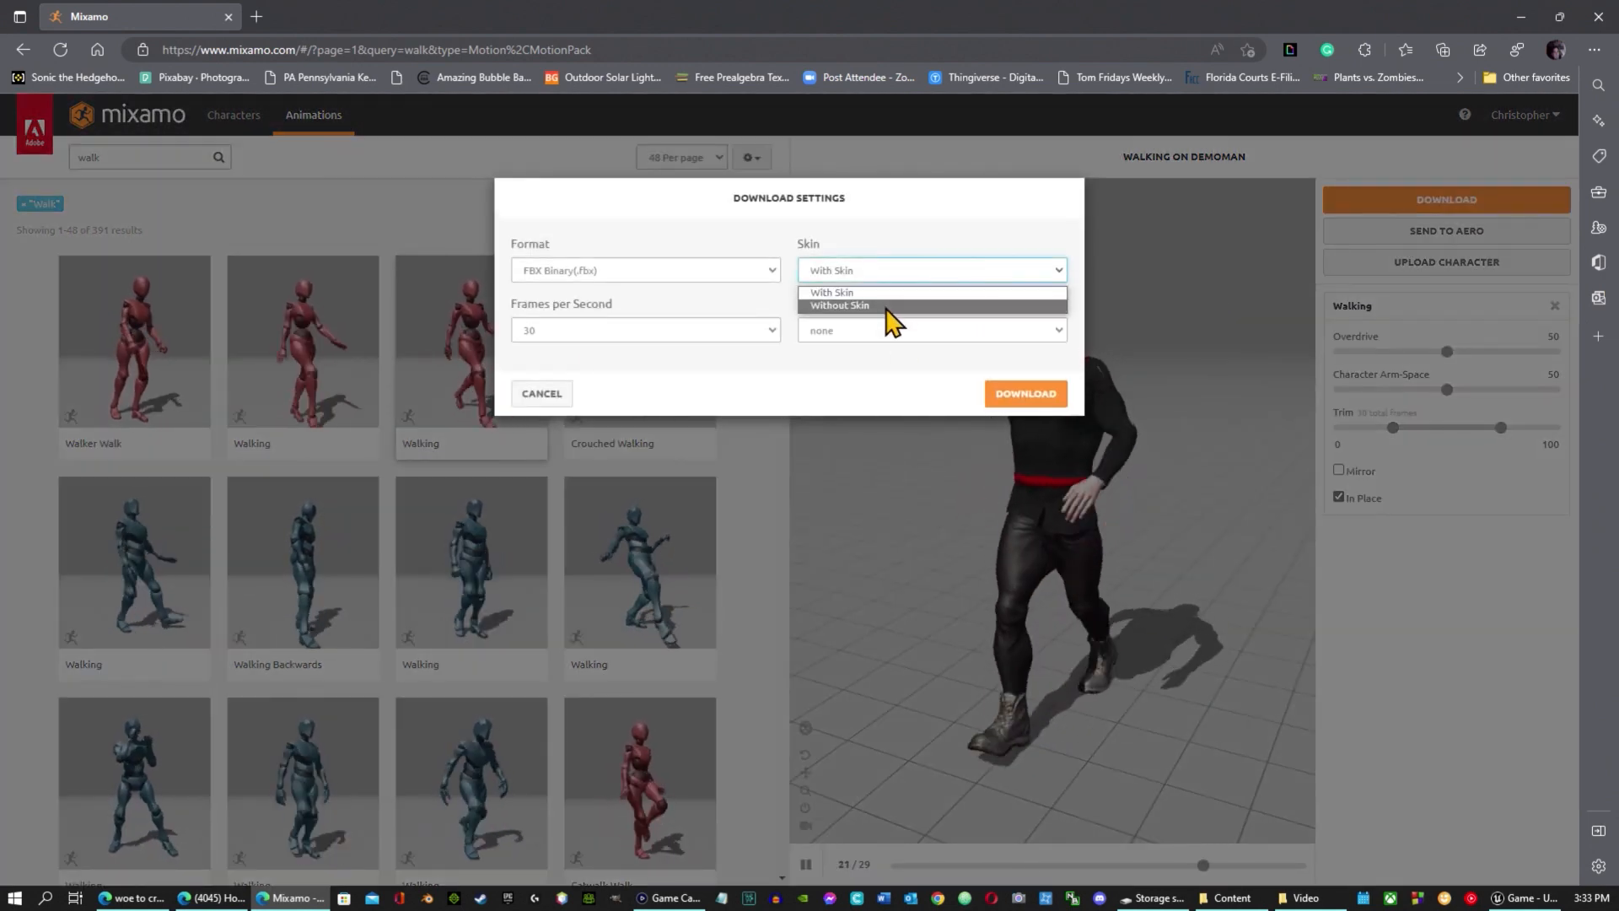
pyautogui.click(885, 307)
pyautogui.click(1017, 396)
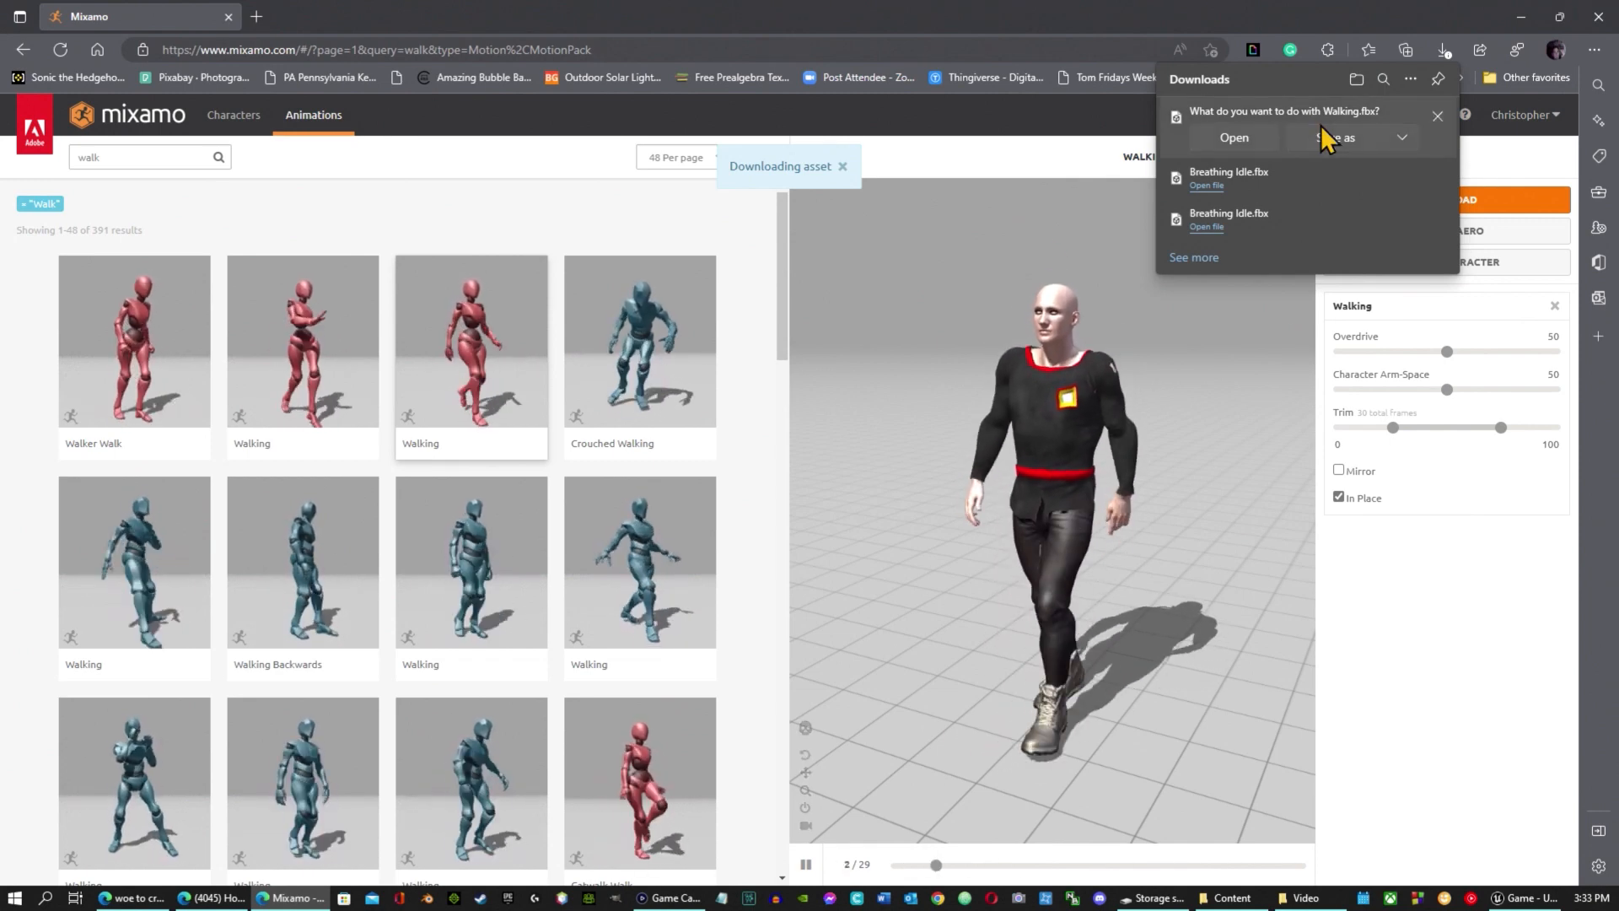
# Save the Walking FBX file in the GAME project's Content/Animations/MikeAnim folder.
pyautogui.click(1350, 141)
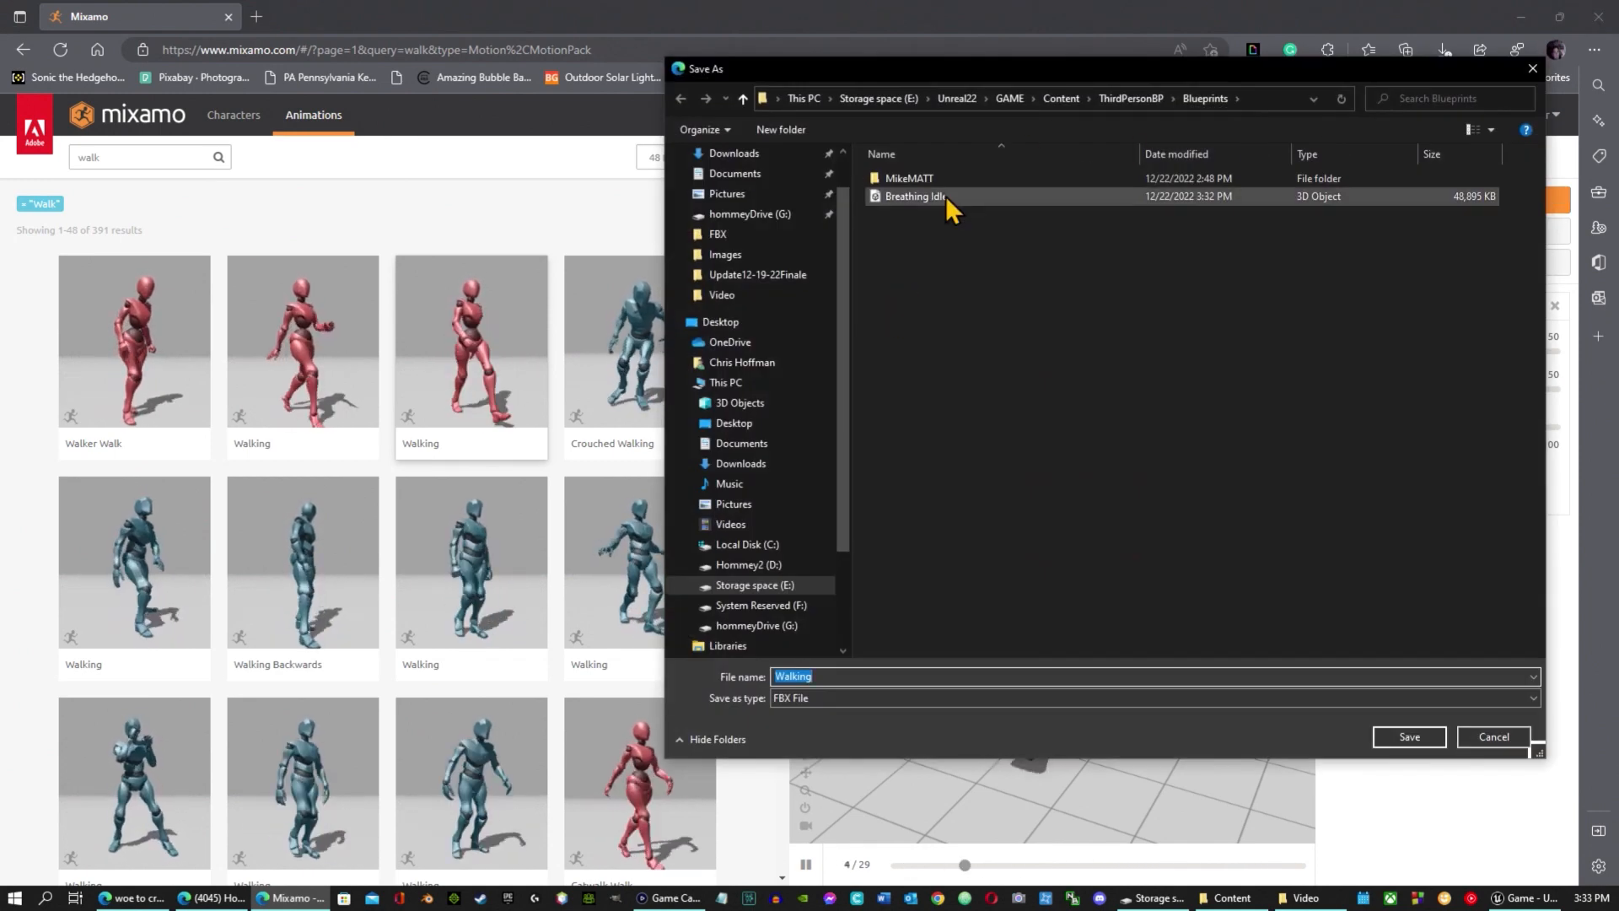
pyautogui.click(1067, 98)
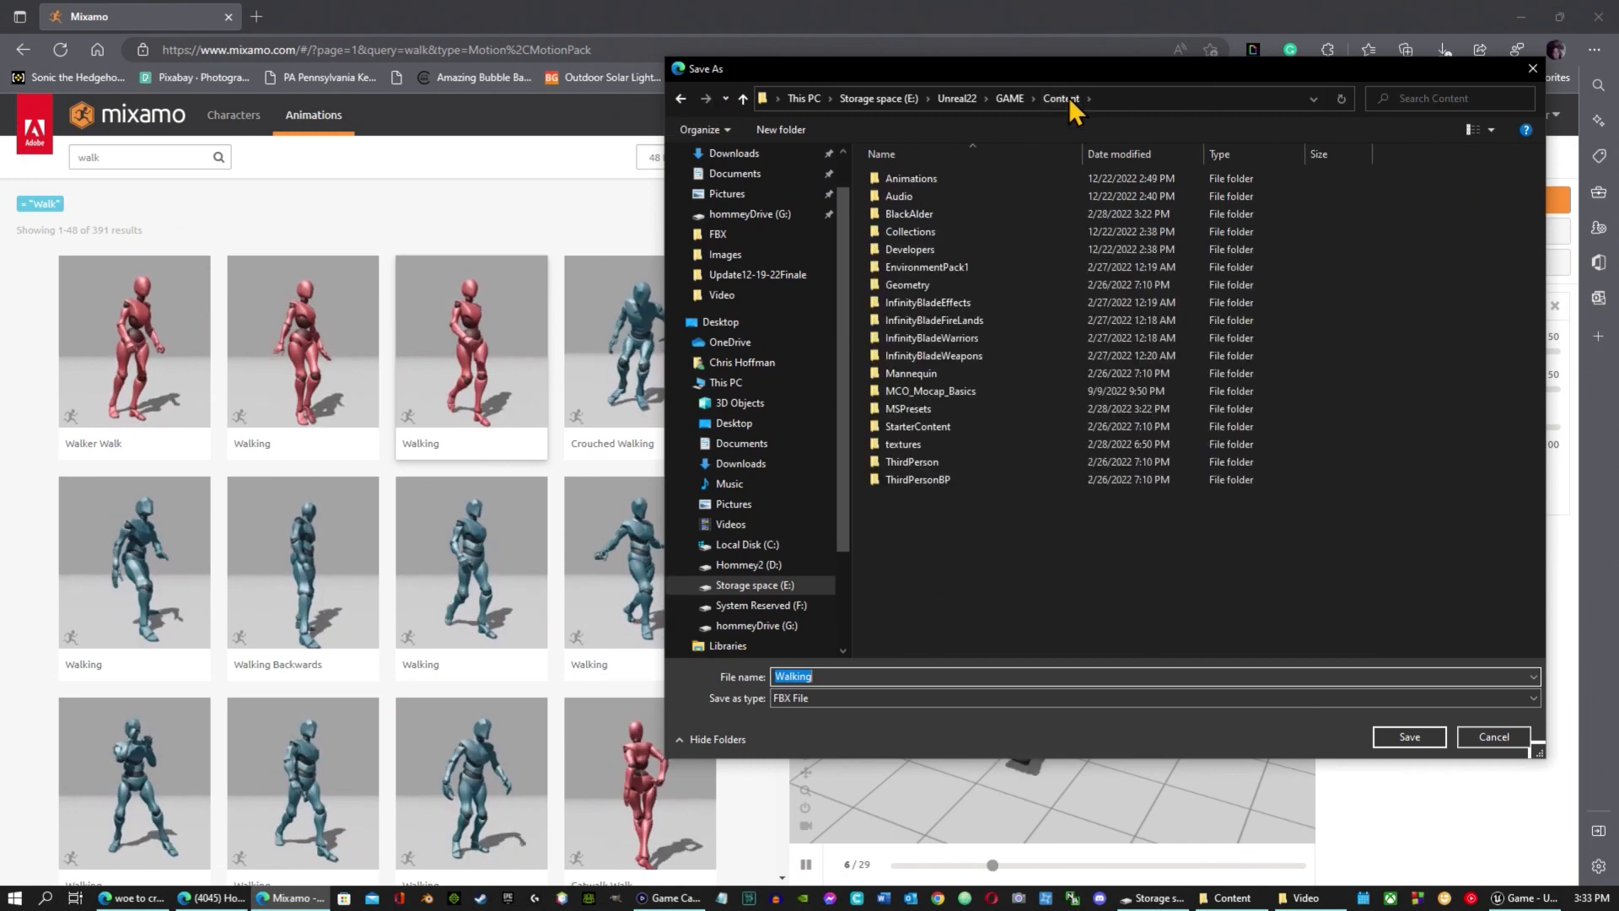
pyautogui.doubleClick(928, 179)
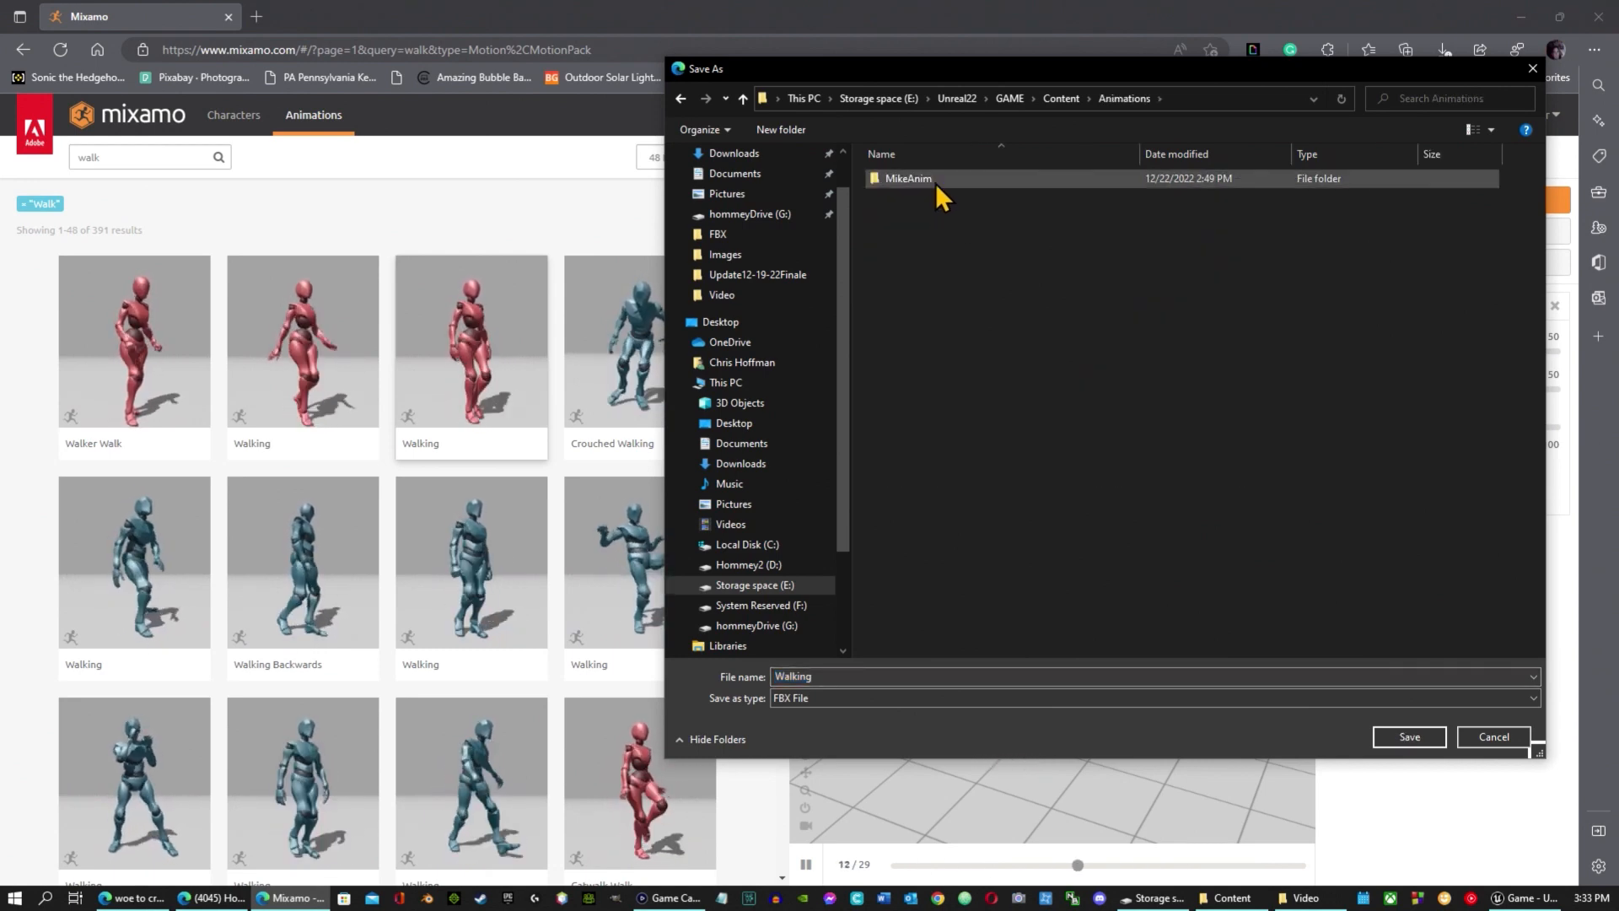
pyautogui.doubleClick(928, 180)
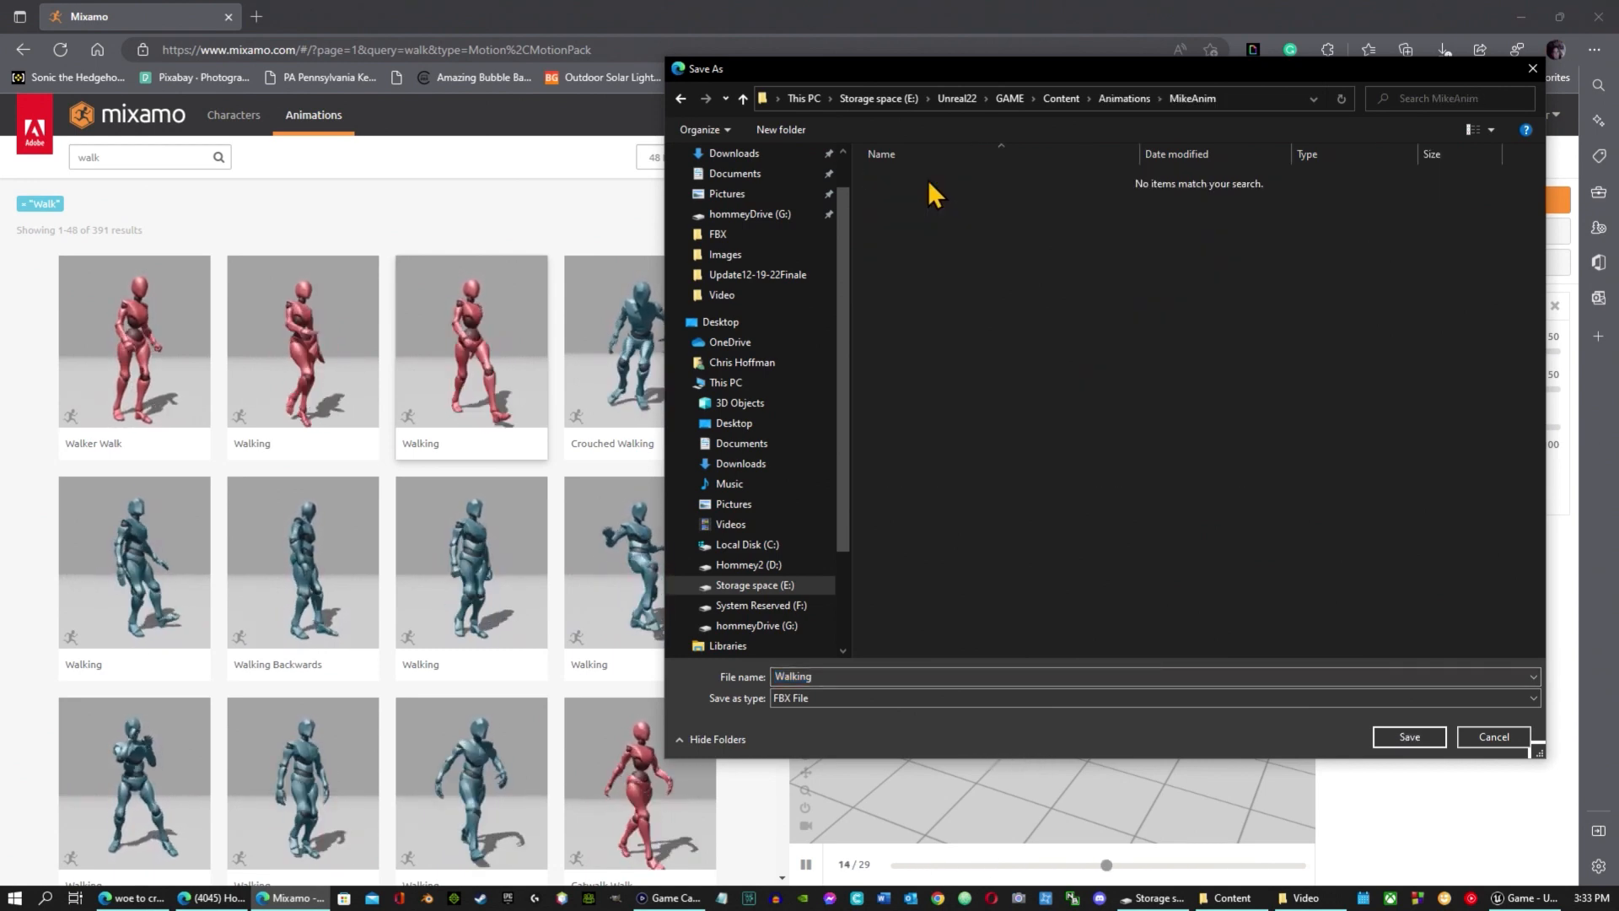
pyautogui.click(1393, 742)
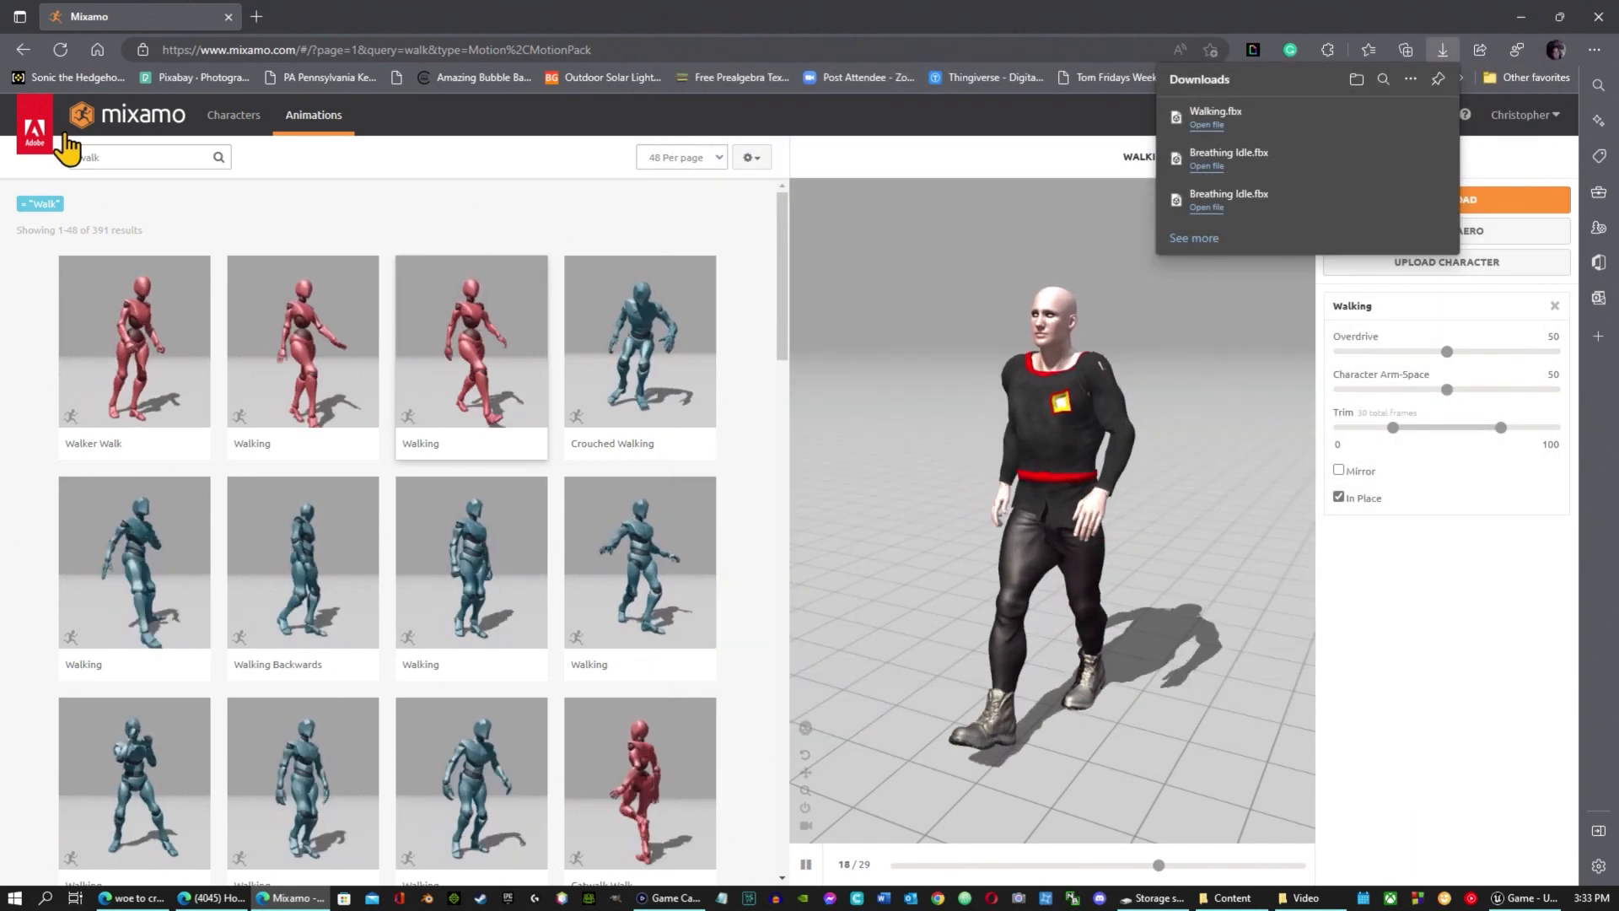
# Search the animations for "run" and apply Fast Run to the character.
pyautogui.click(125, 156)
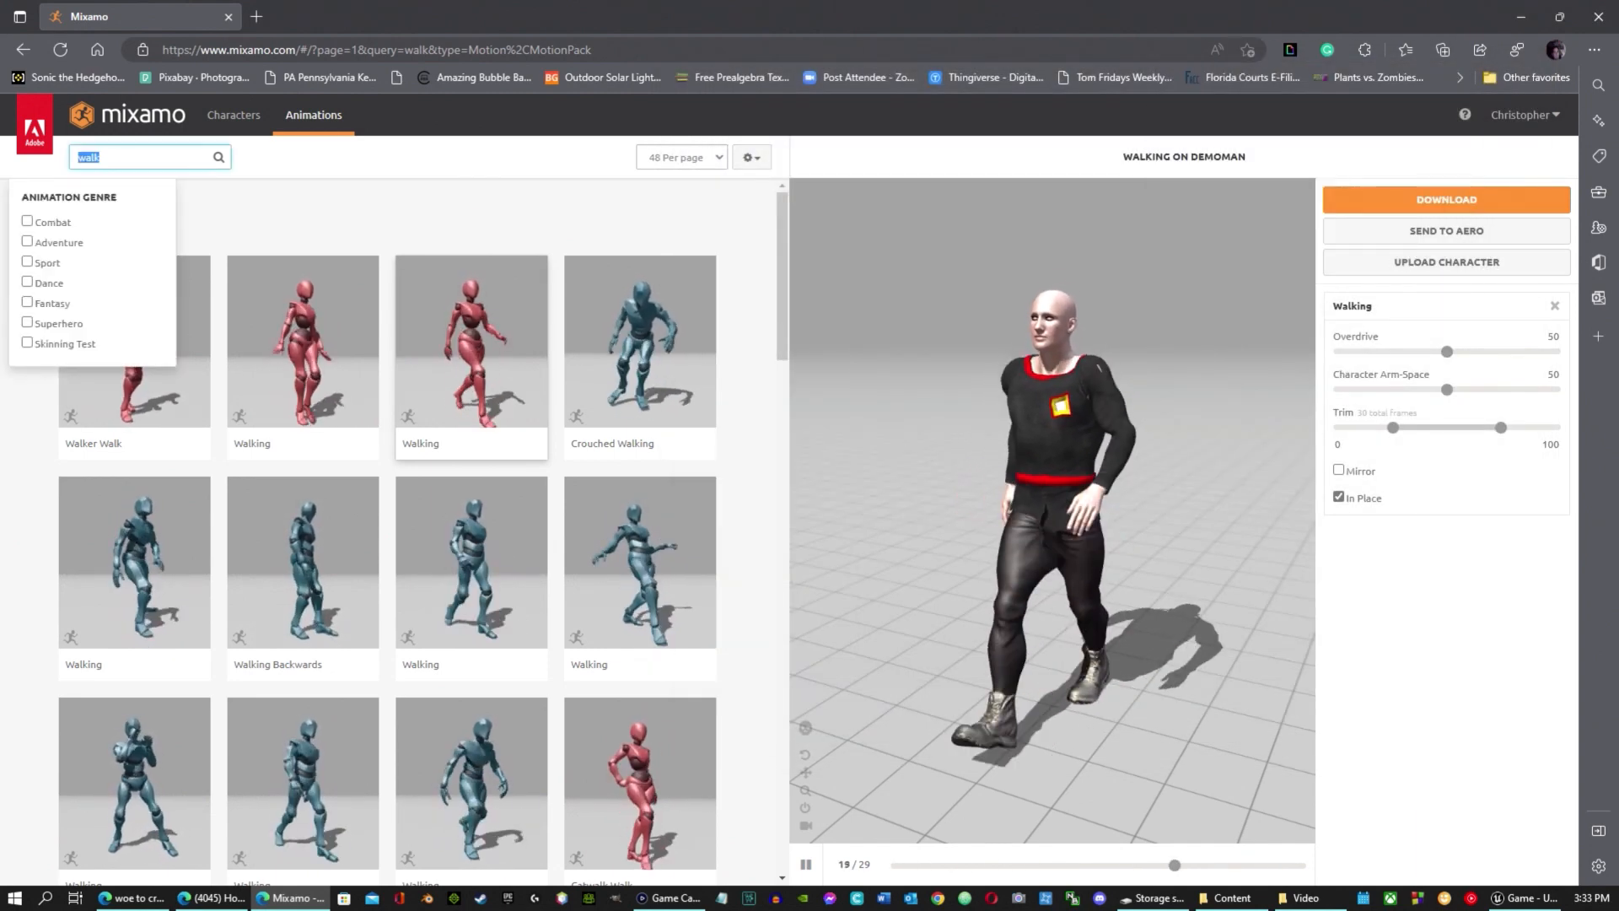
pyautogui.press('Return')
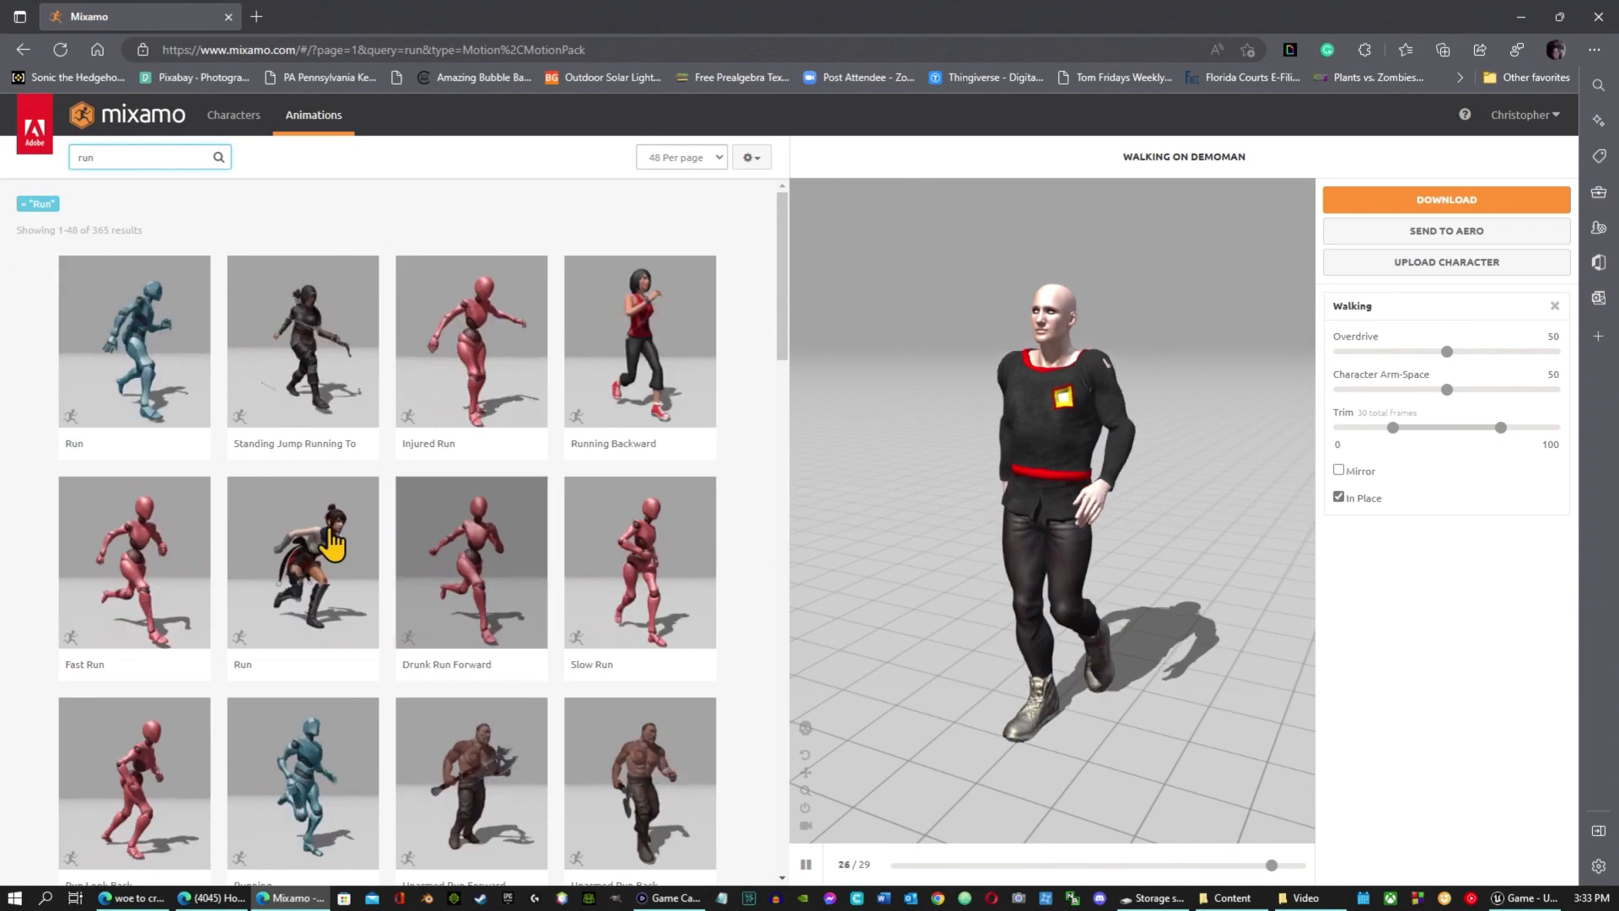
pyautogui.click(116, 590)
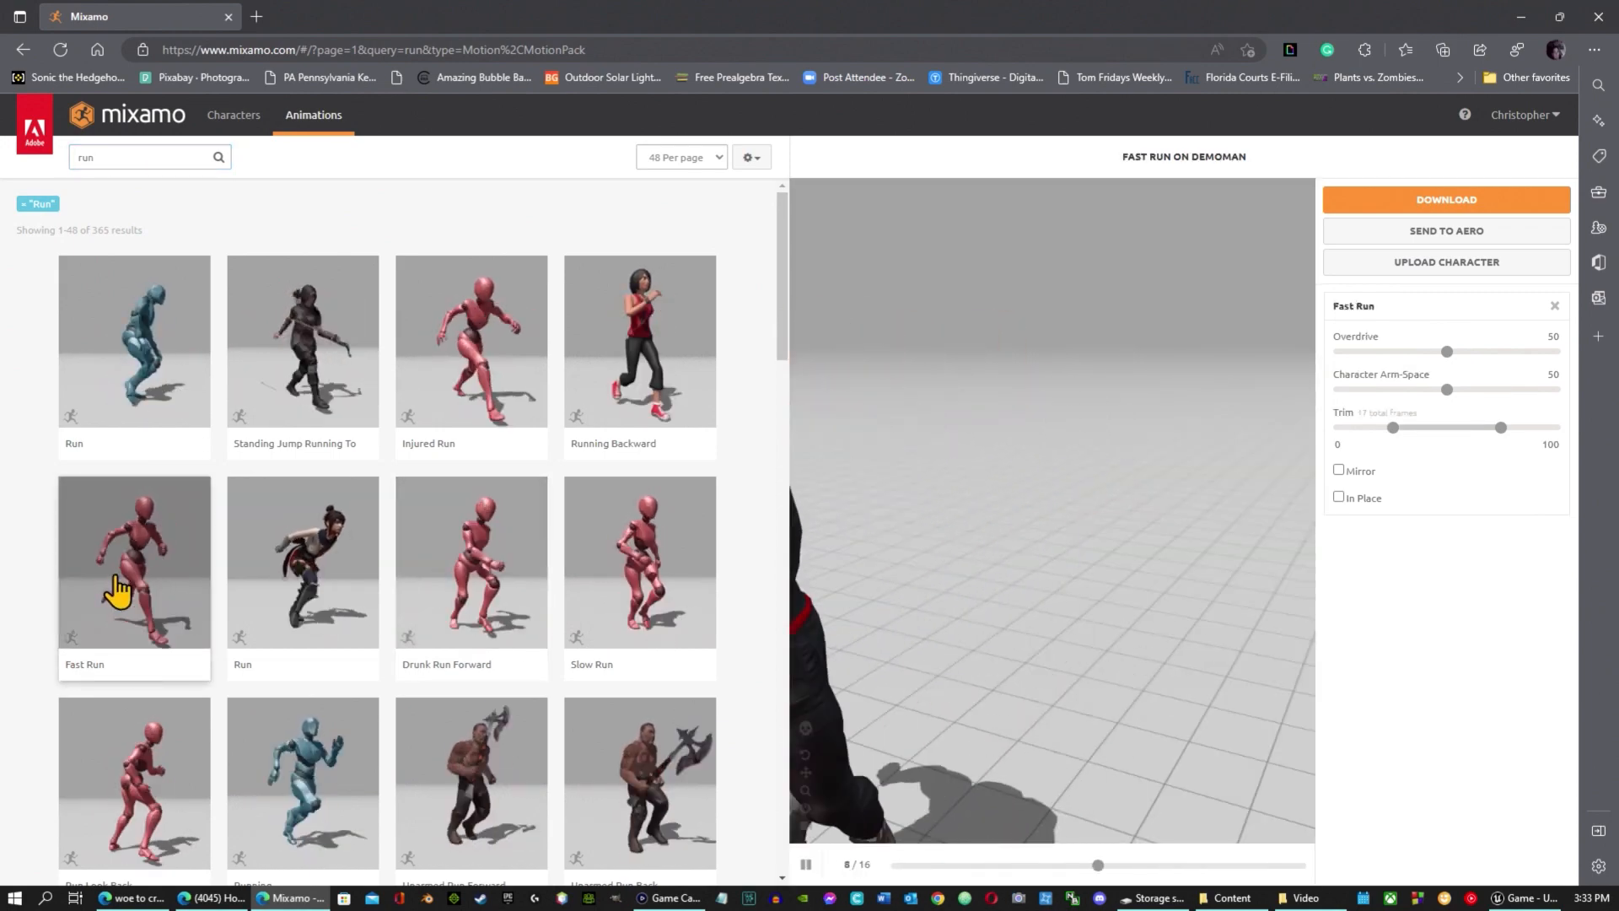
# Apply the Running animation from the run results to the character with In Place enabled.
pyautogui.click(1339, 498)
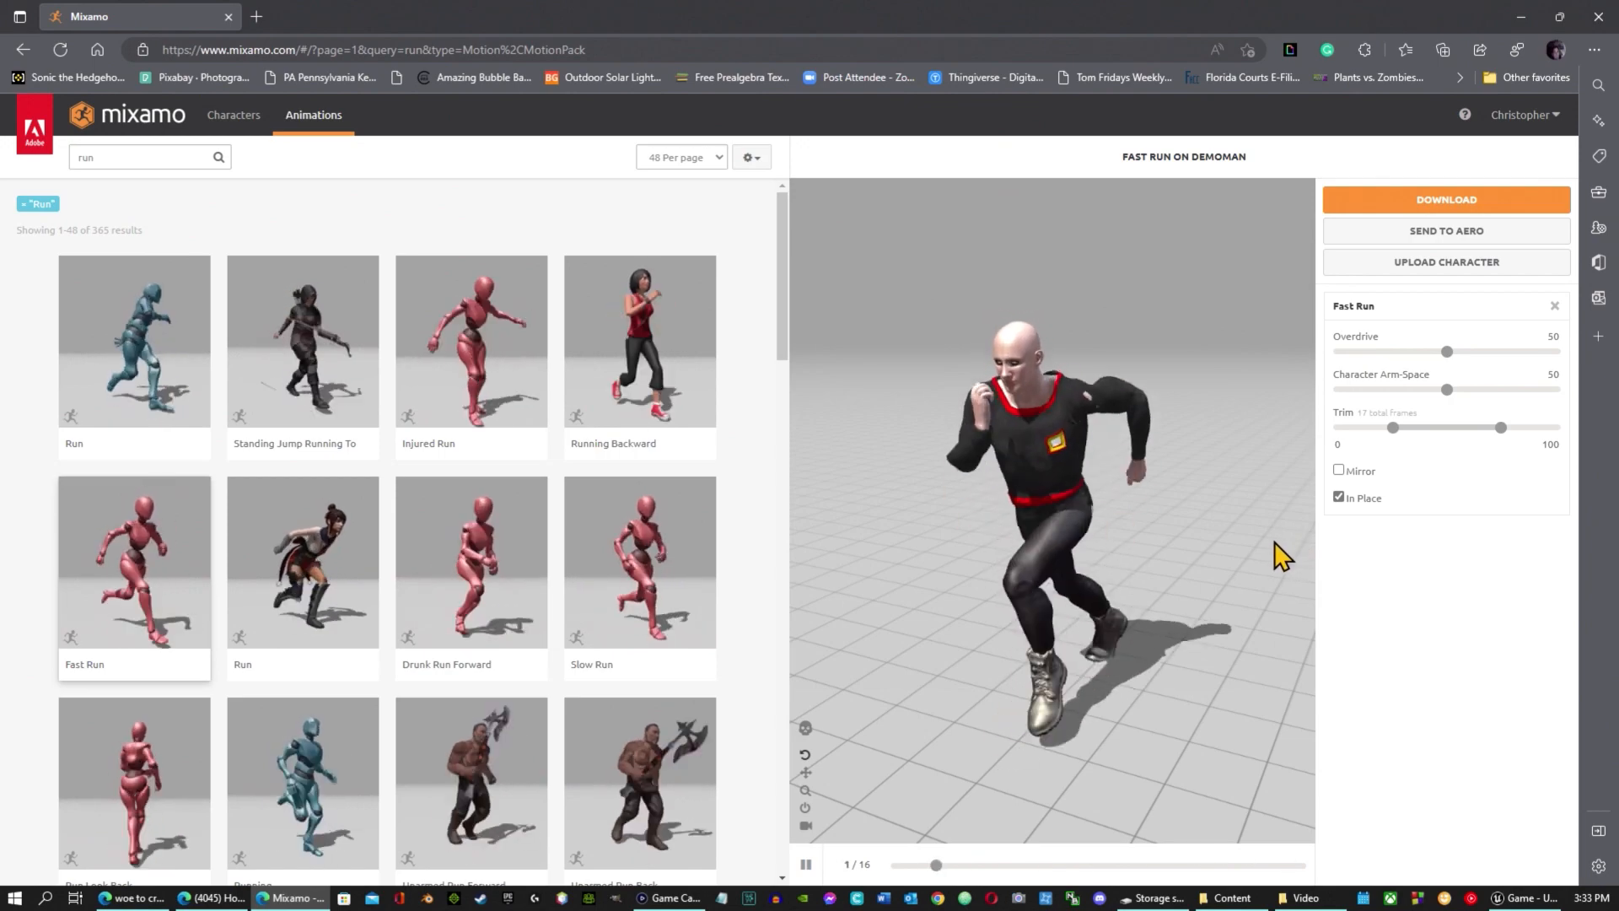
pyautogui.scroll(-4, 447, 673)
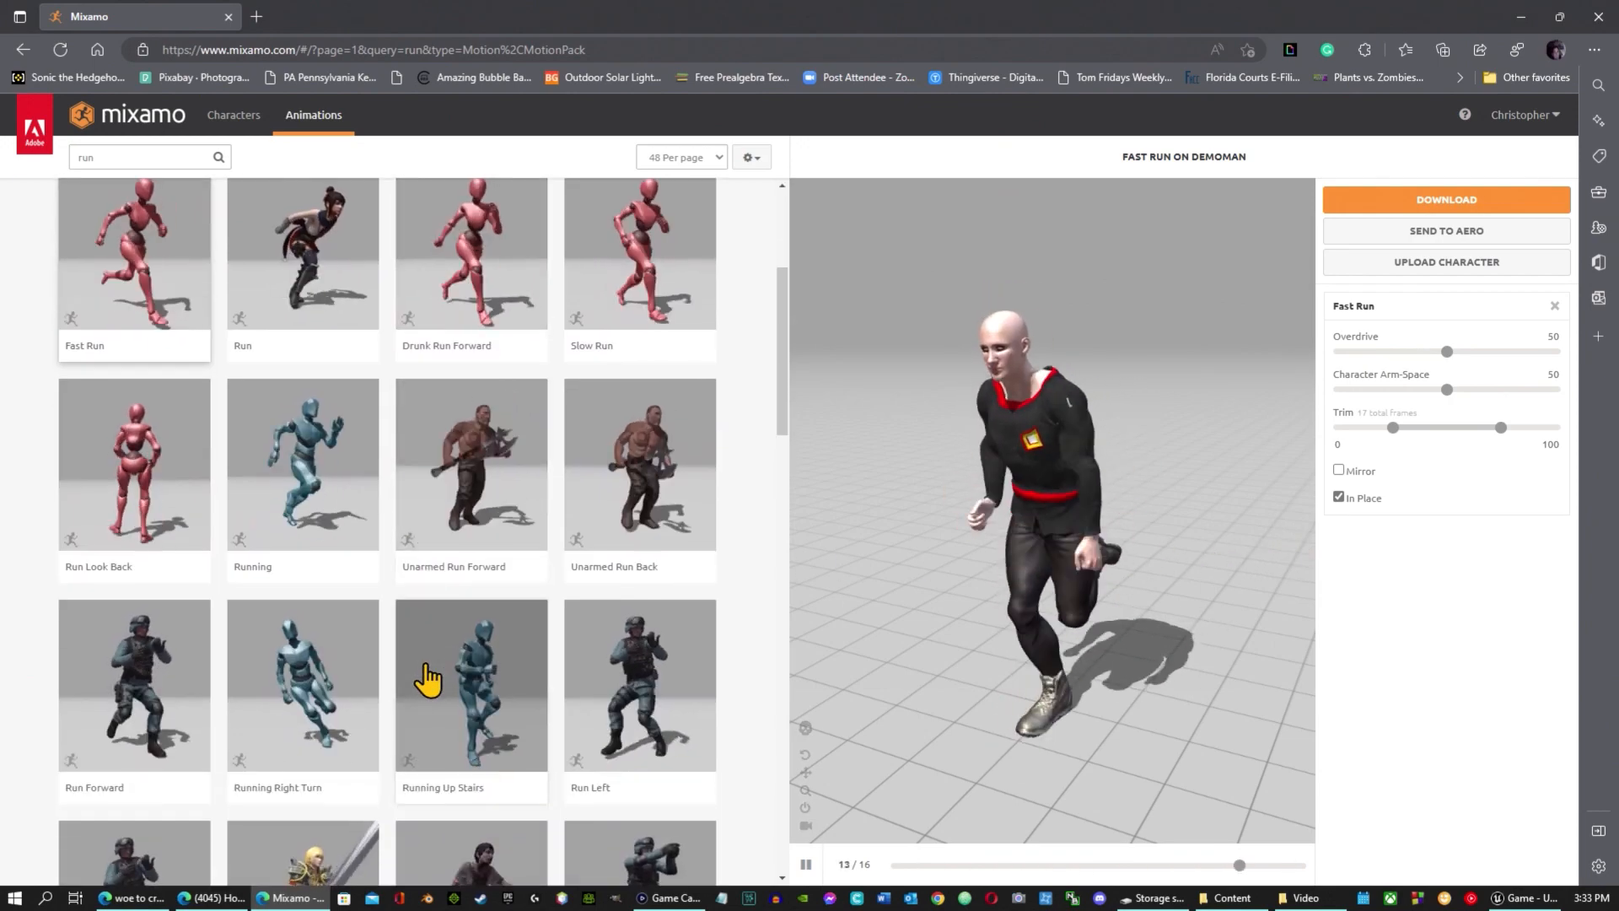
pyautogui.click(287, 506)
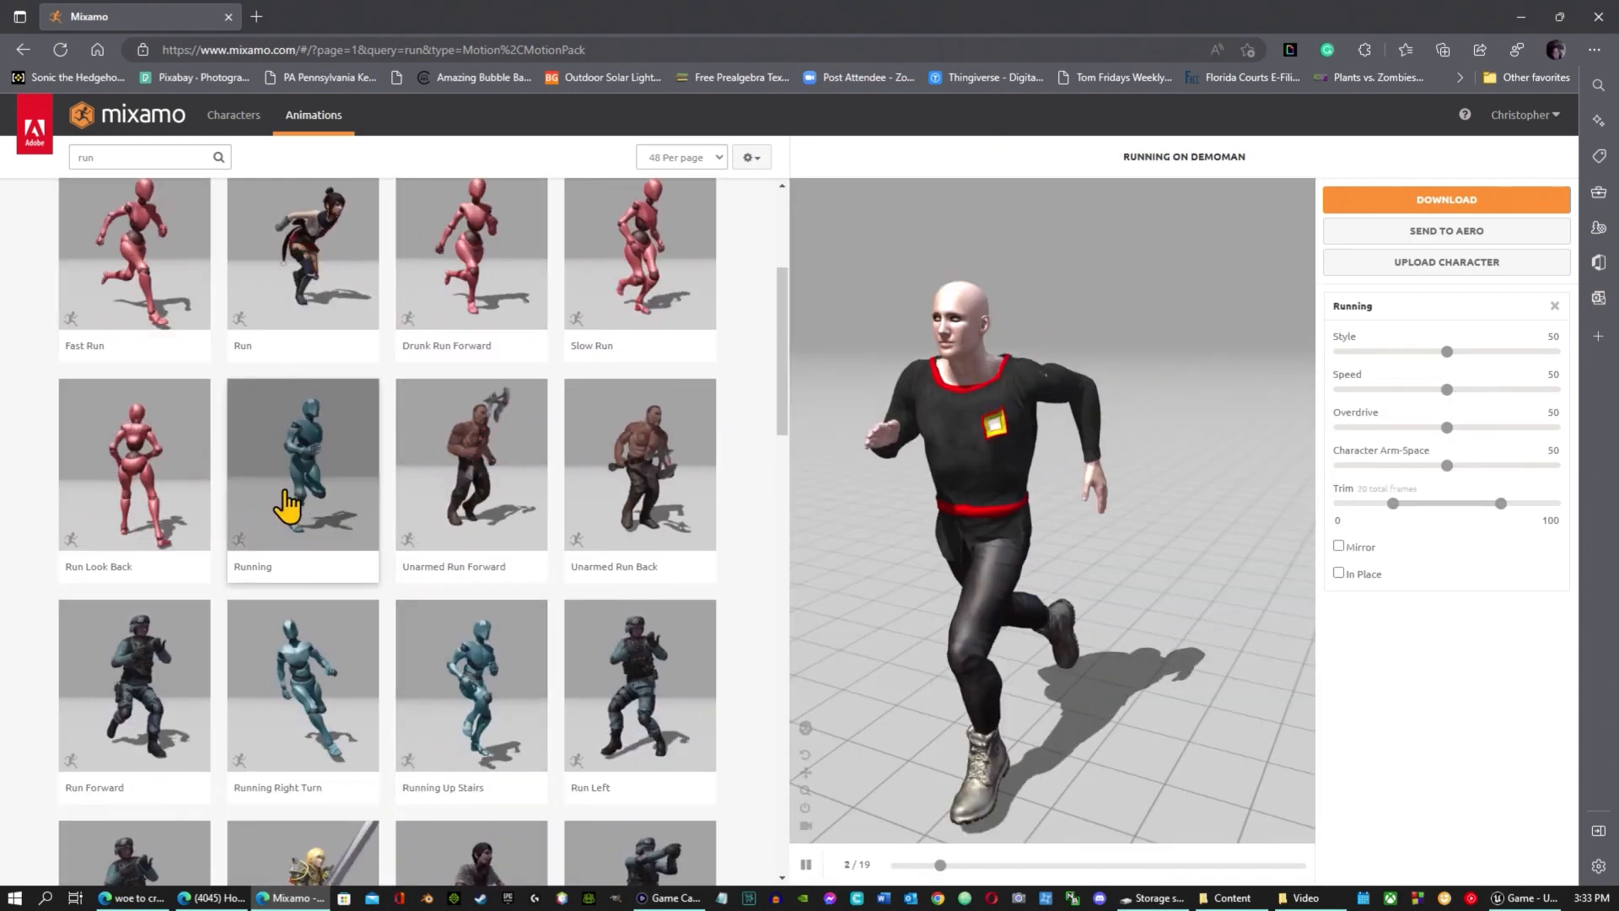
pyautogui.click(1349, 572)
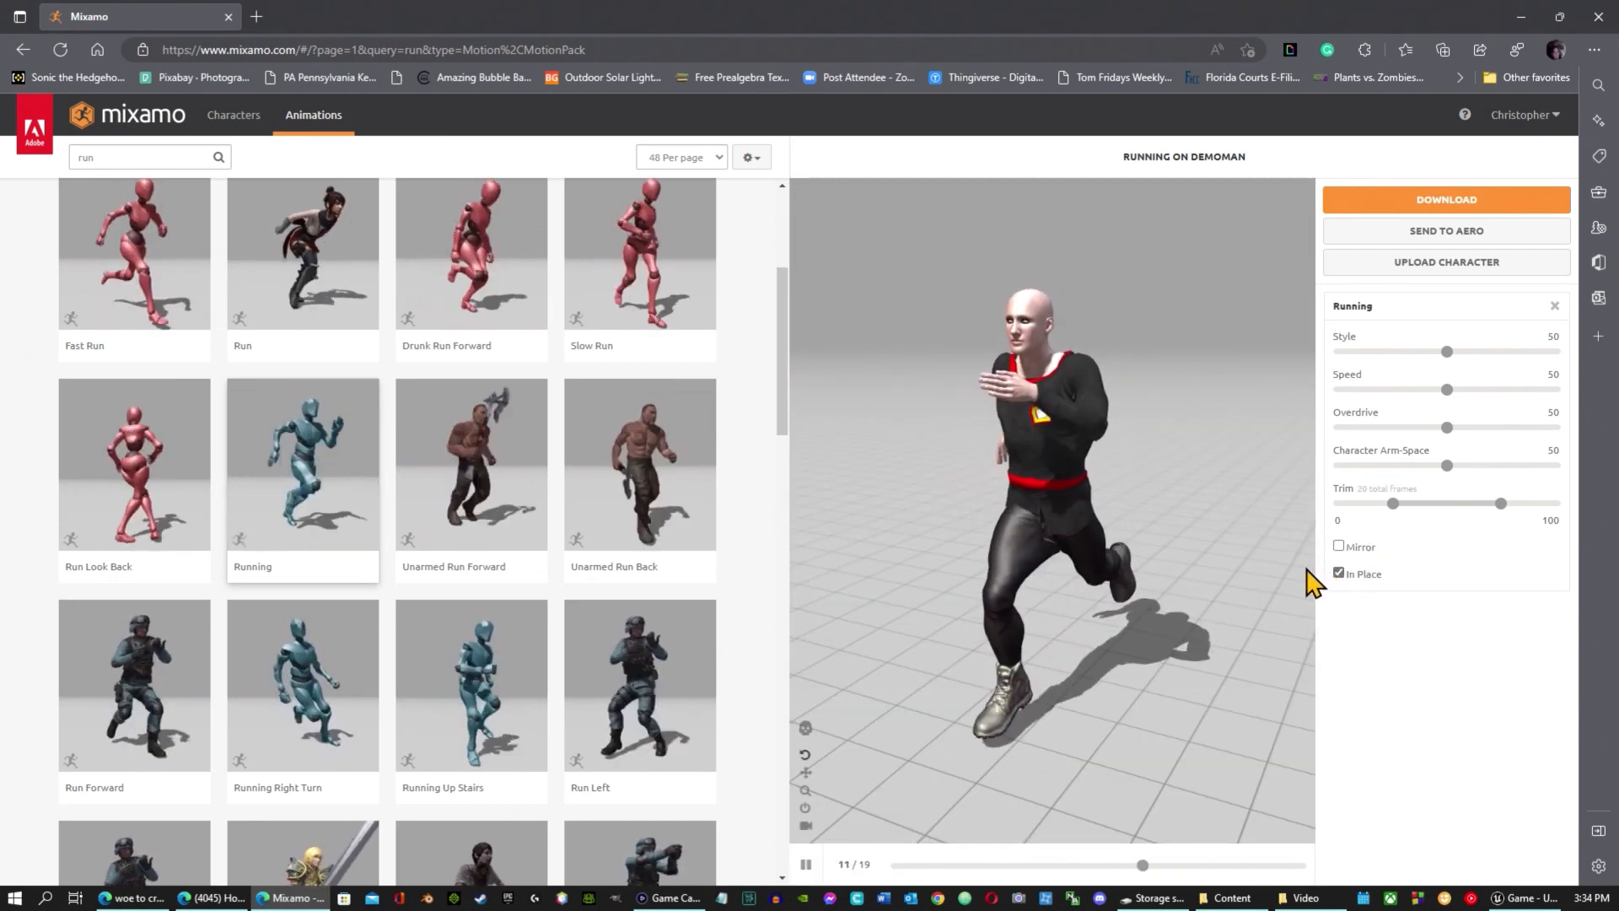
# Download the Running animation without skin as FBX Binary at 30 frames per second and save it in the MikeAnim folder.
pyautogui.click(1524, 202)
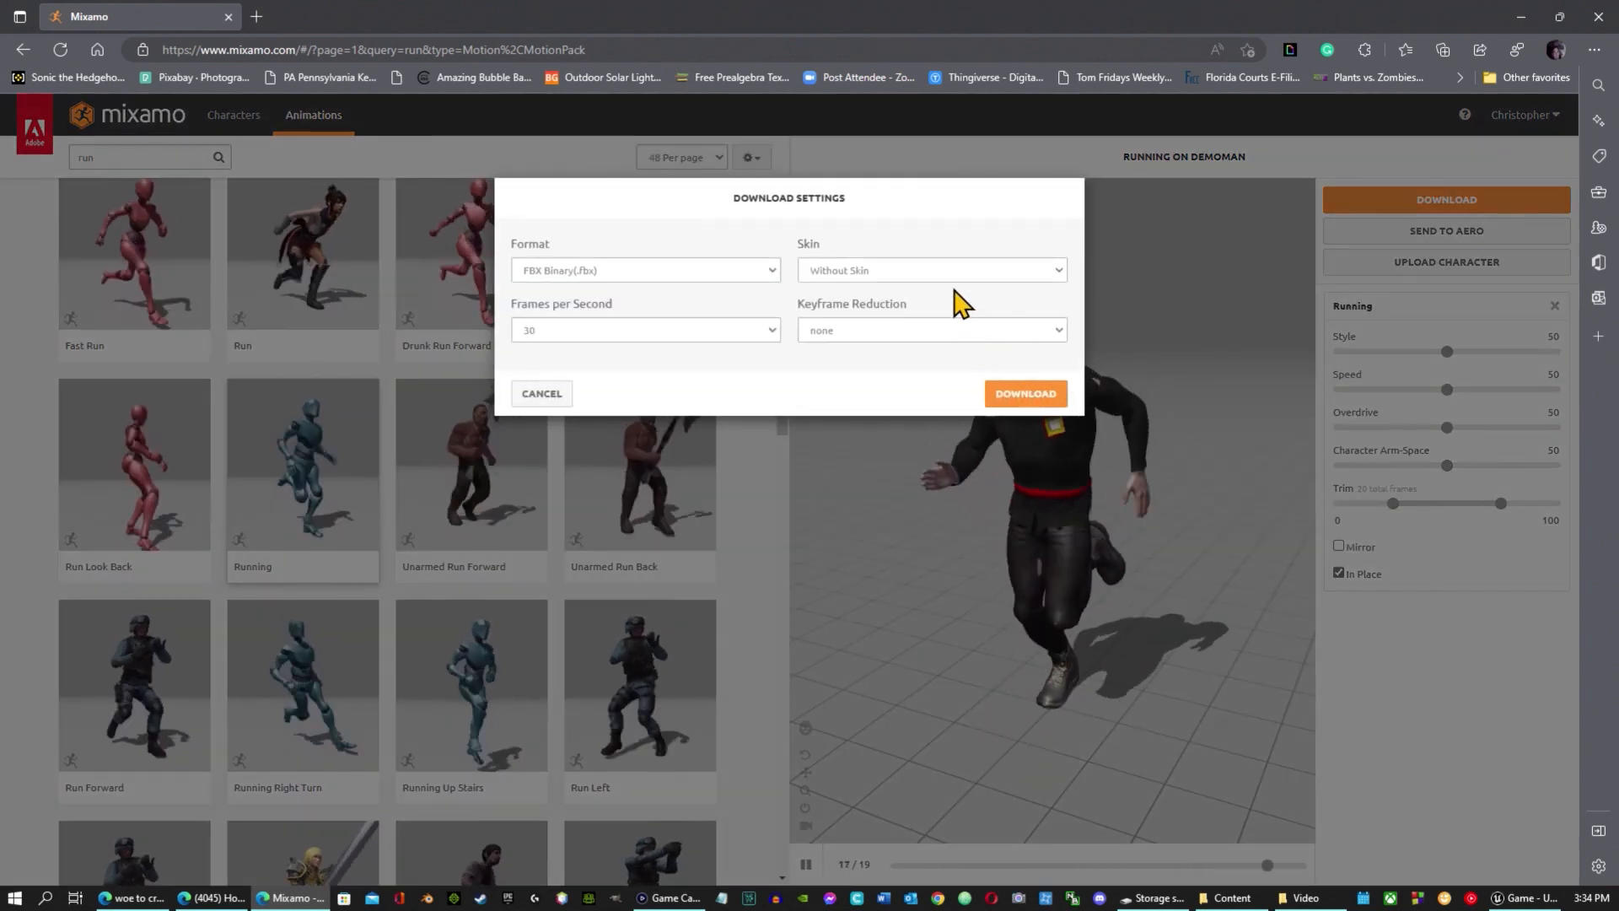
pyautogui.click(1039, 396)
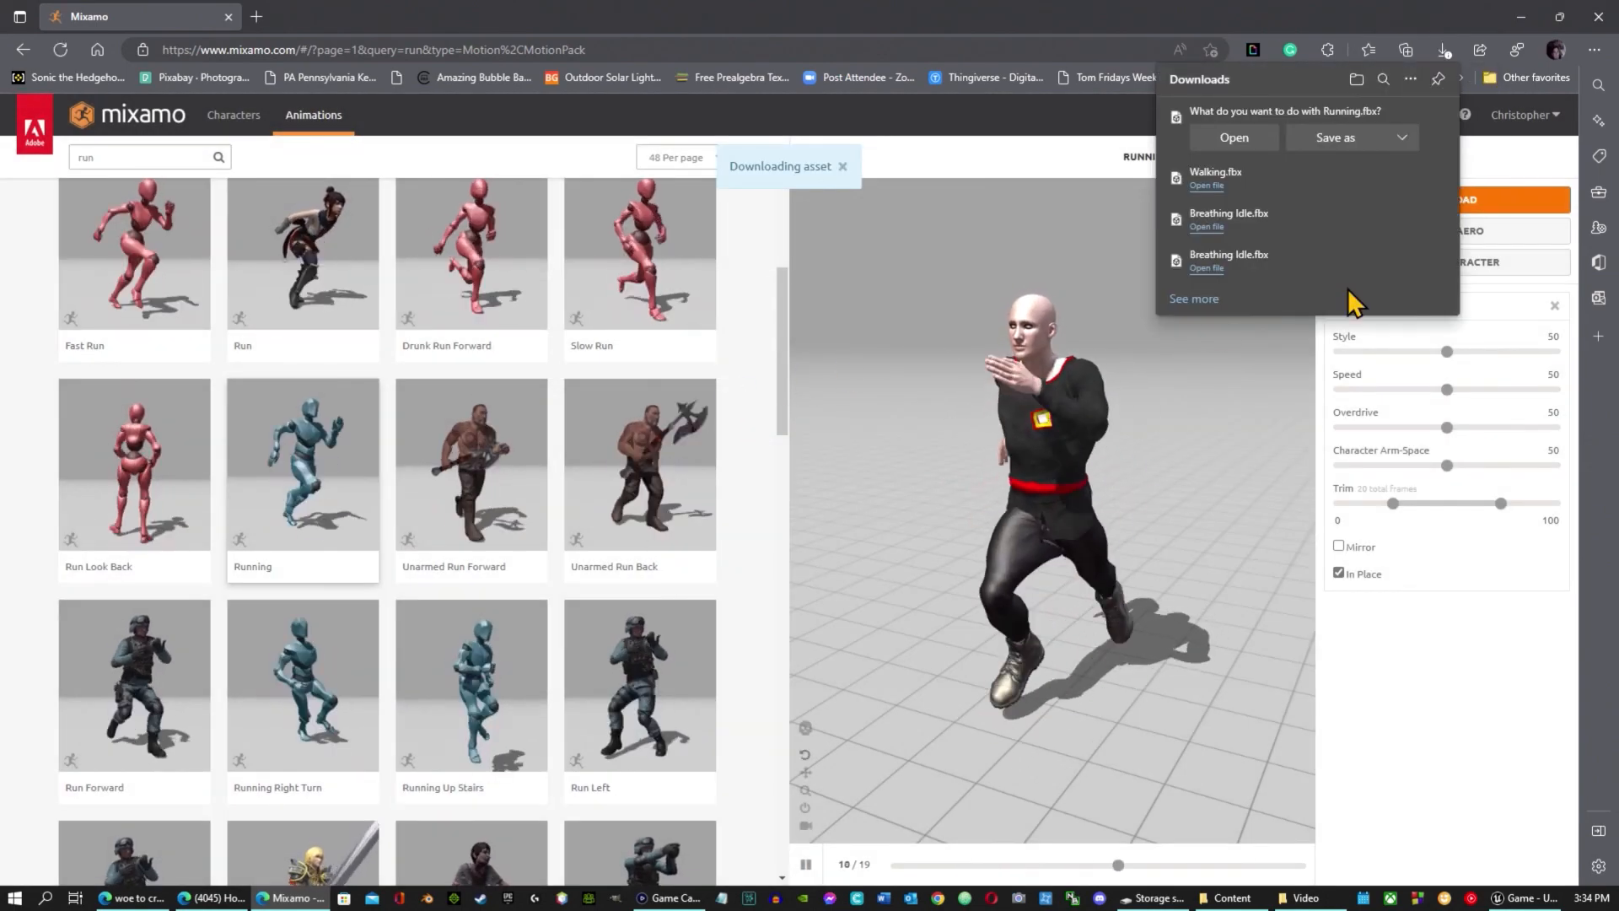
pyautogui.click(1332, 139)
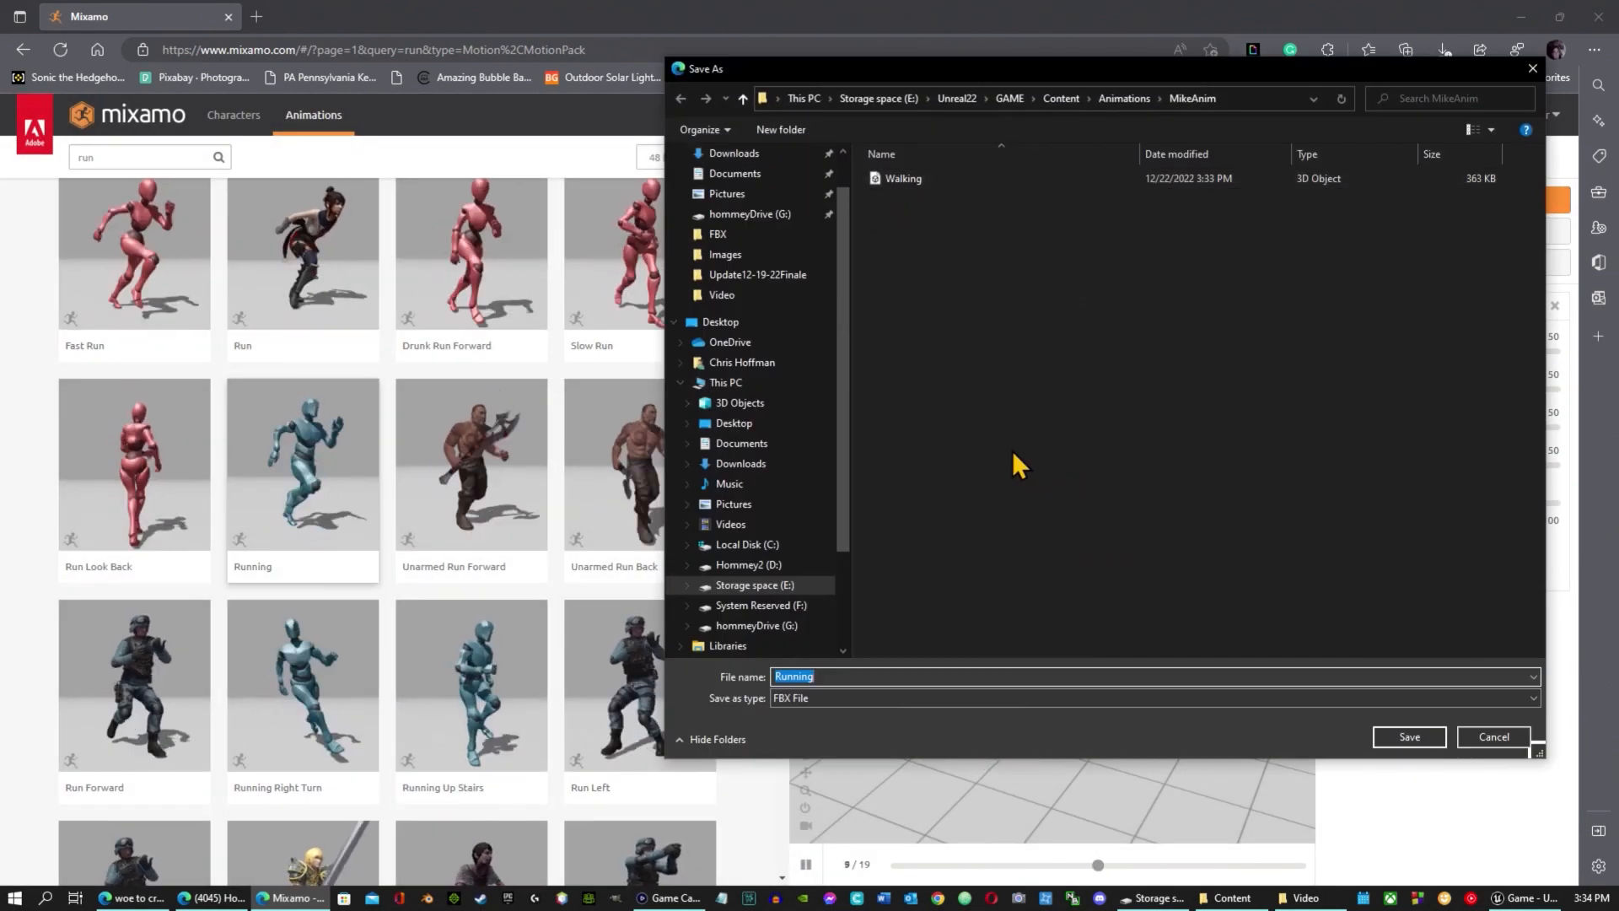
pyautogui.click(1419, 736)
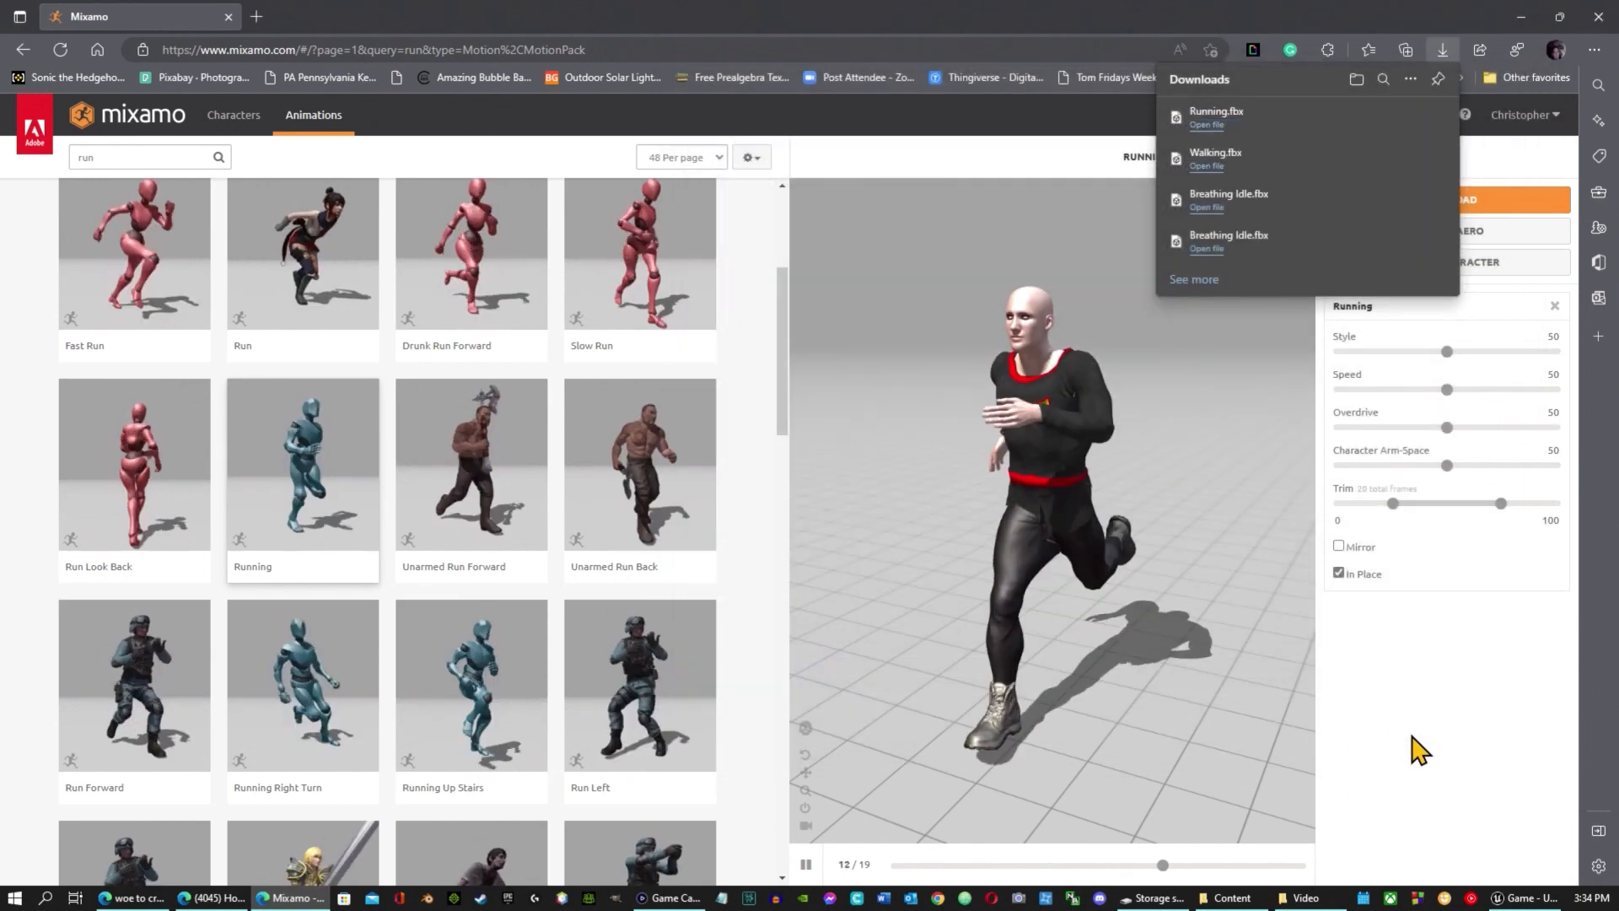
# Search the animations for "jump" and preview the blue figure's Jump in the third row on the character.
pyautogui.click(93, 157)
pyautogui.write('jump')
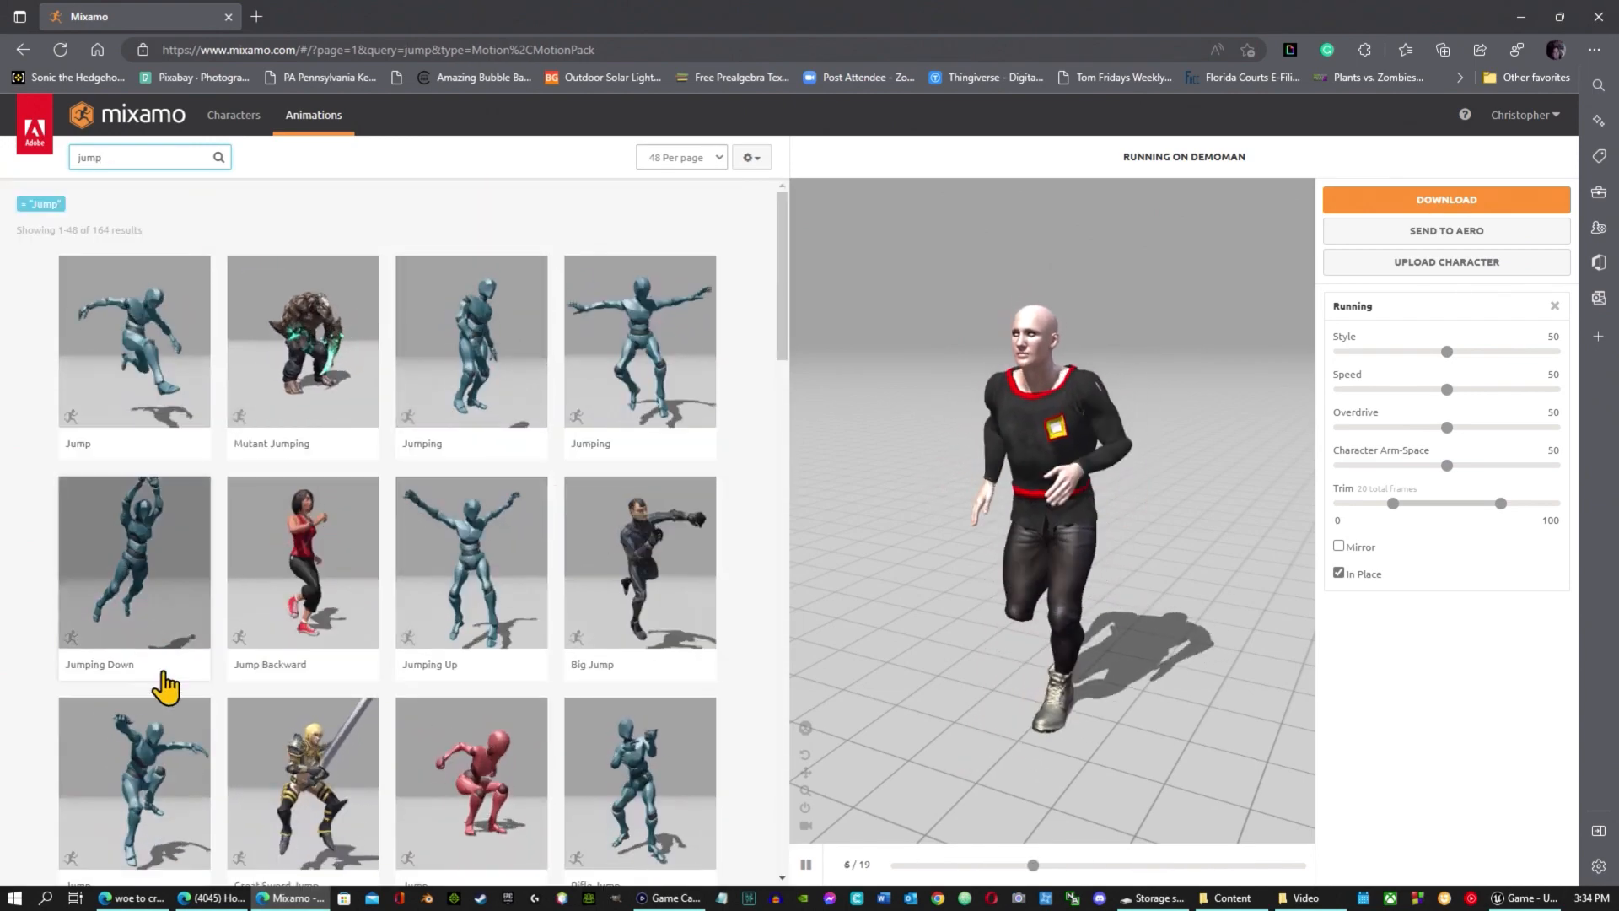
pyautogui.click(174, 817)
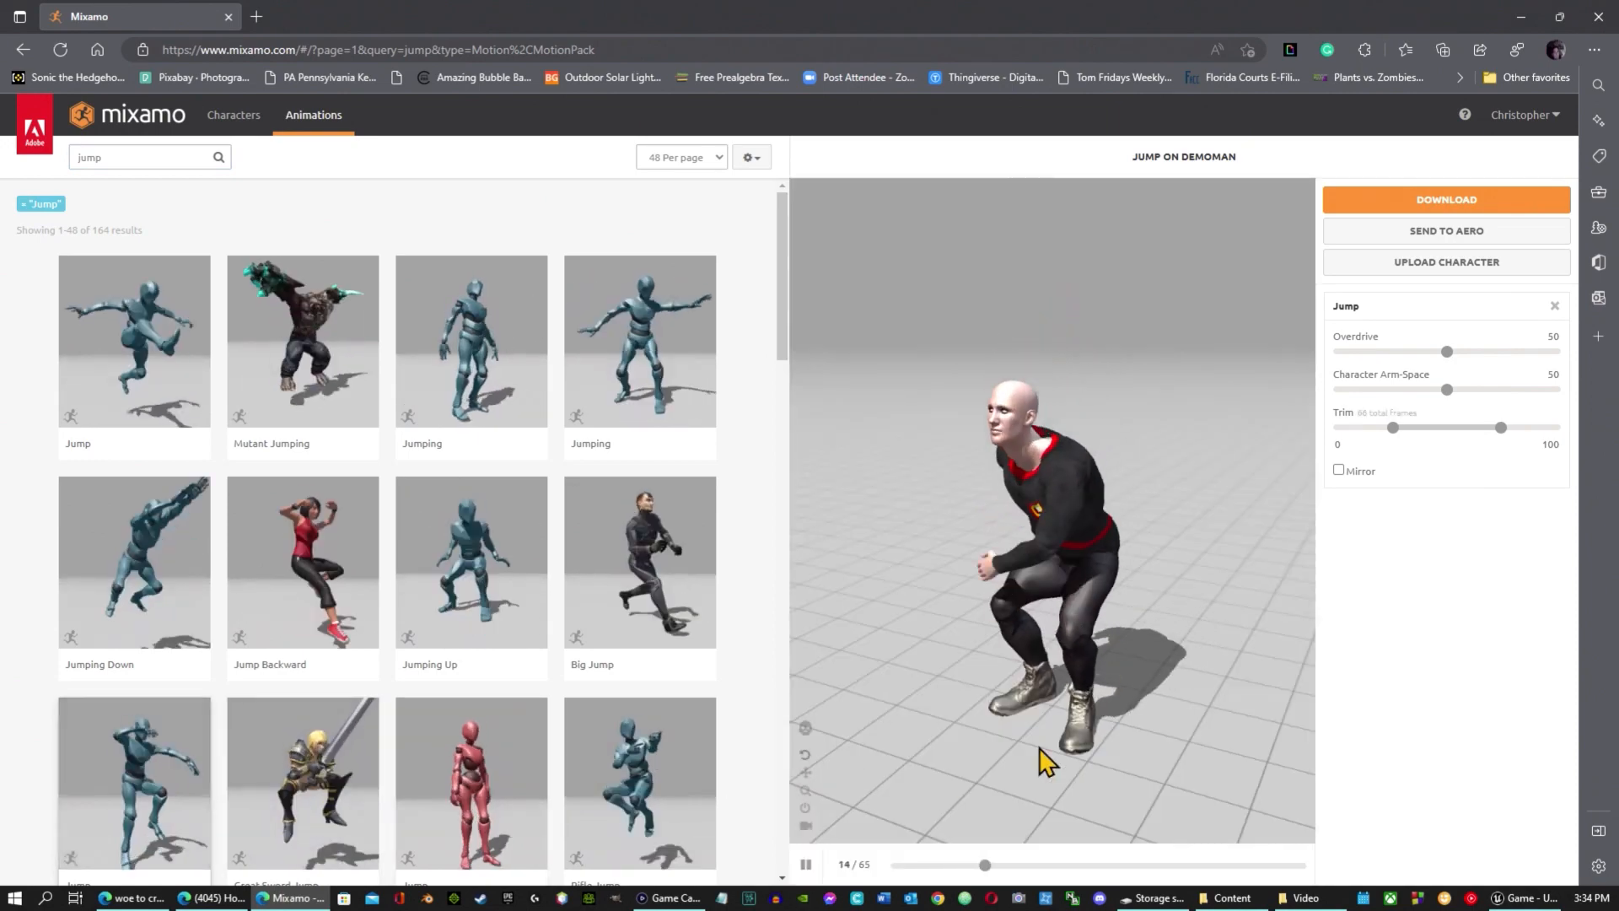
# Preview the fourth result, Jumping, and the Jumping Up animation on the character.
pyautogui.scroll(-5, 590, 800)
pyautogui.scroll(5, 590, 792)
pyautogui.click(628, 342)
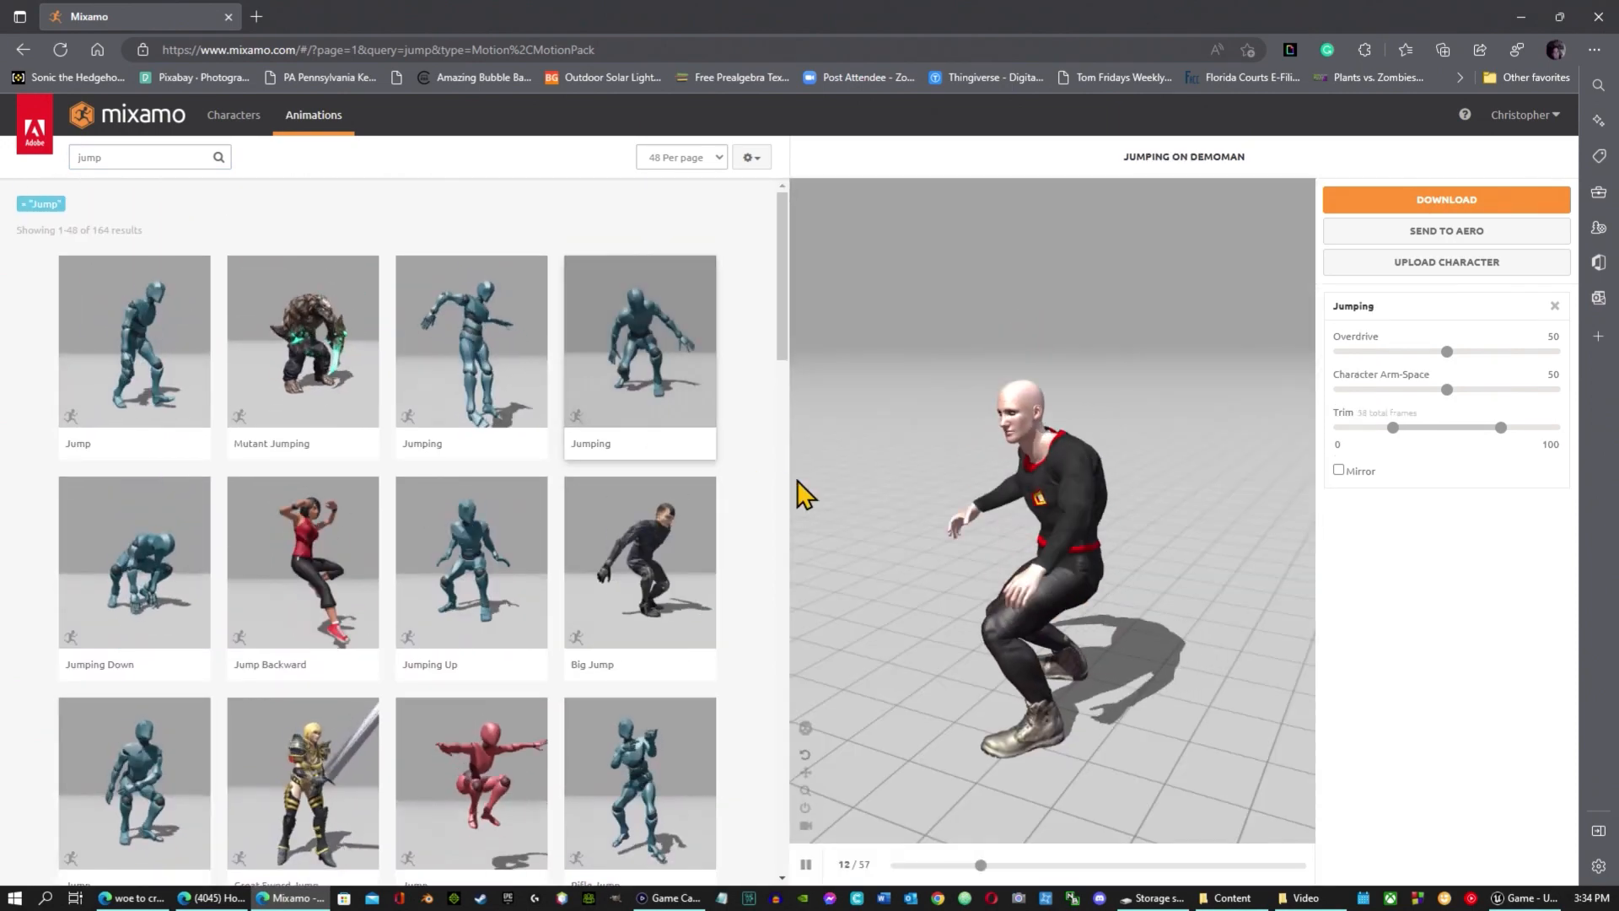
pyautogui.scroll(-8, 639, 656)
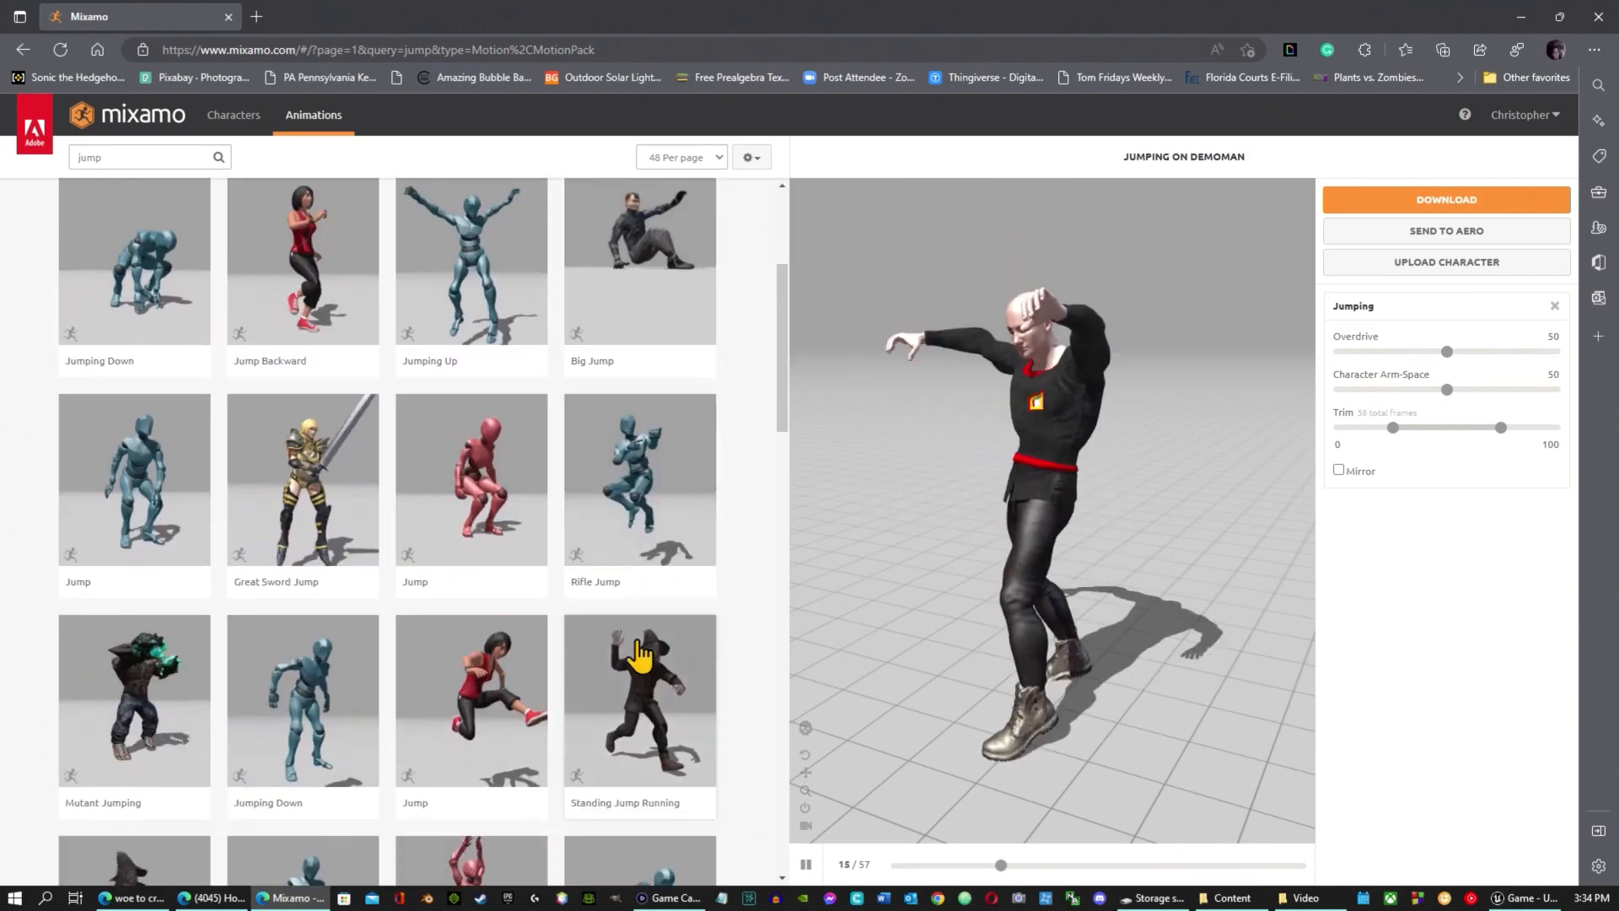
pyautogui.scroll(8, 528, 494)
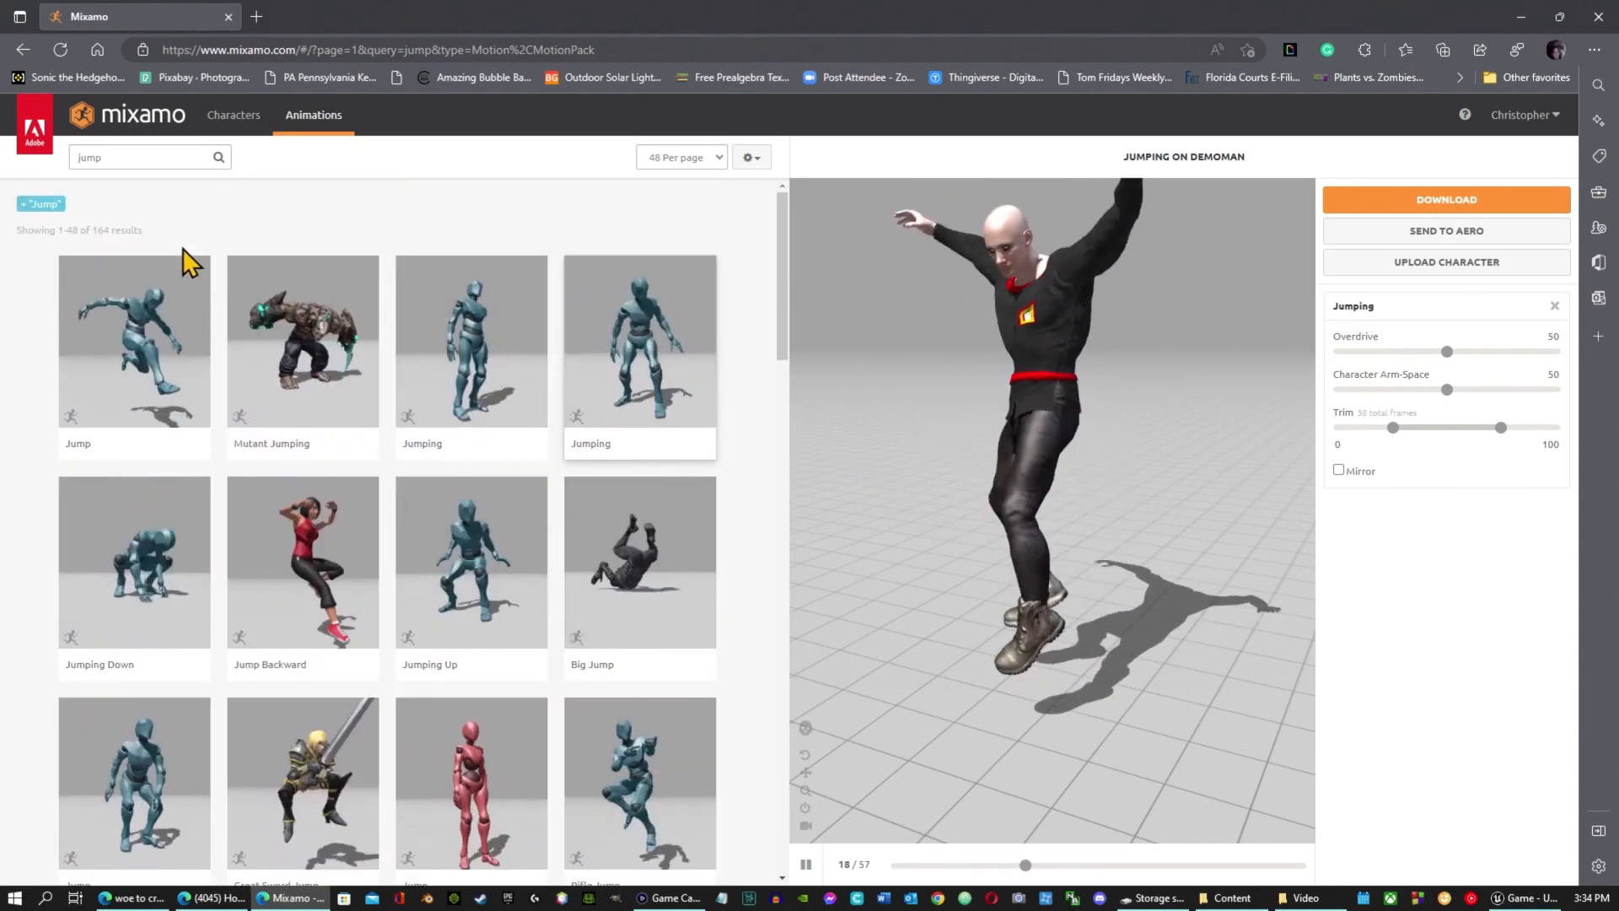
pyautogui.doubleClick(109, 156)
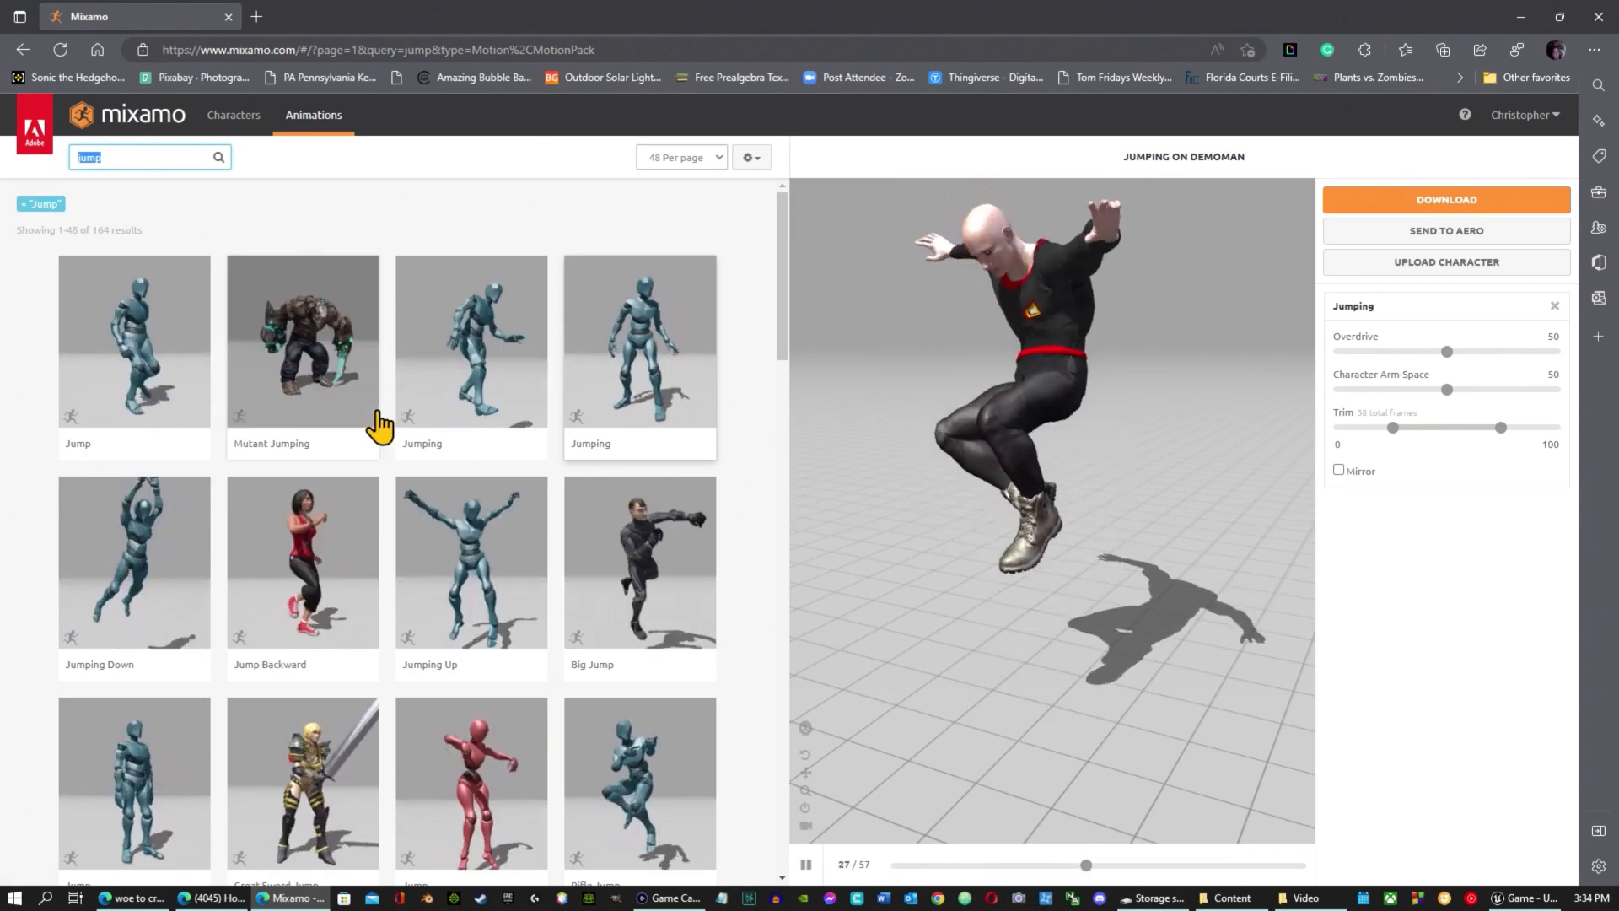
pyautogui.click(493, 588)
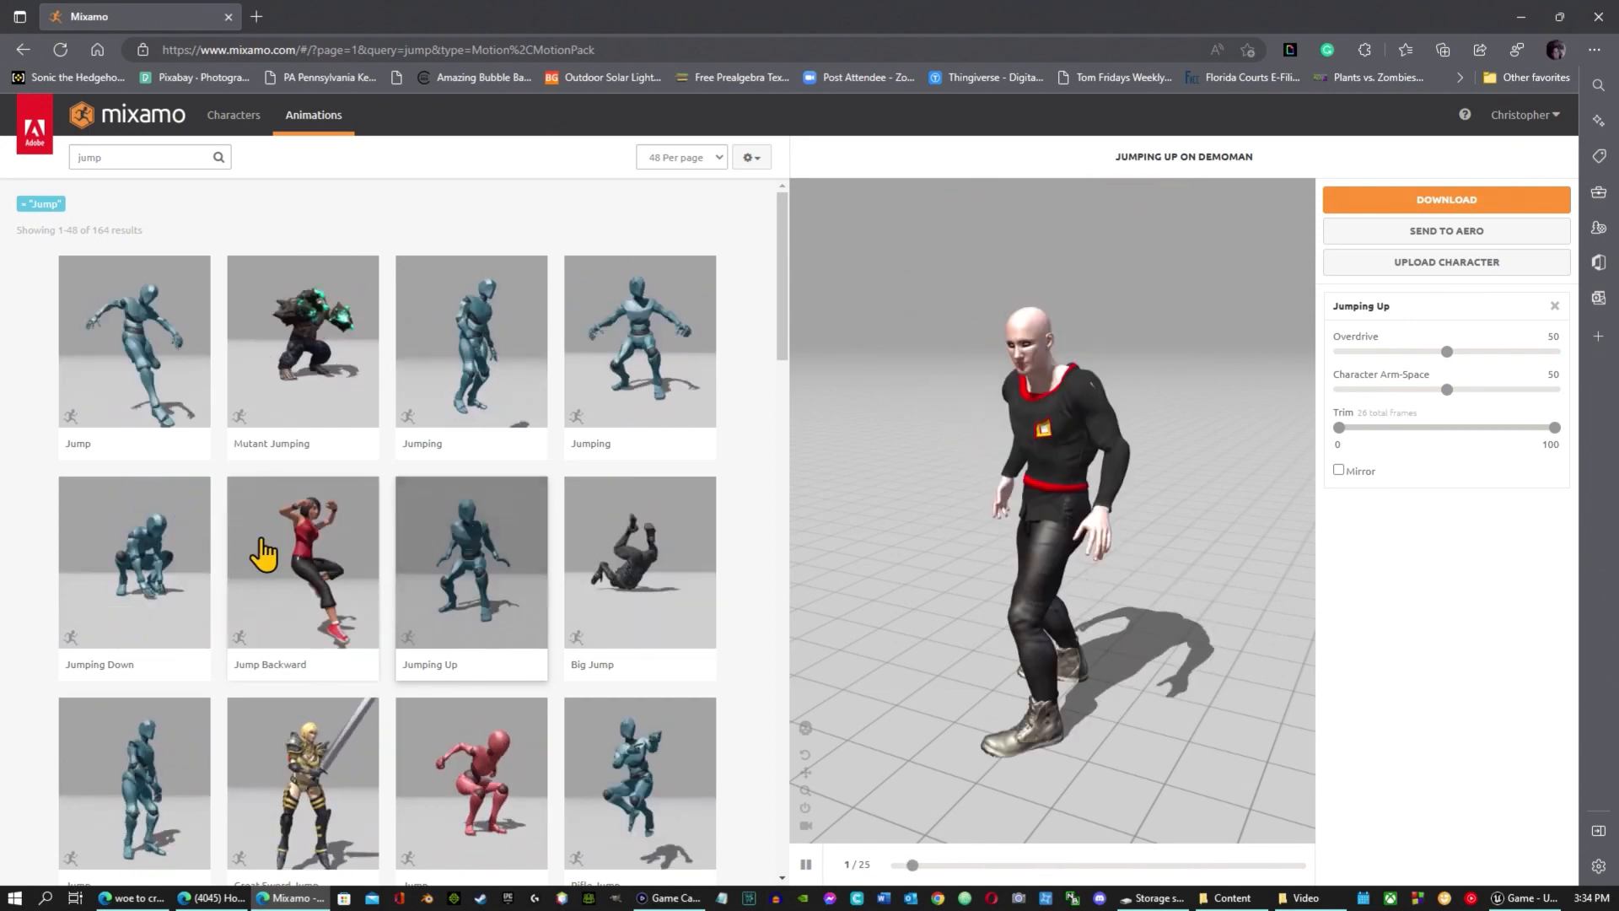
# Apply the red figure's Jump animation from the third row of results to the character.
pyautogui.scroll(-3, 329, 601)
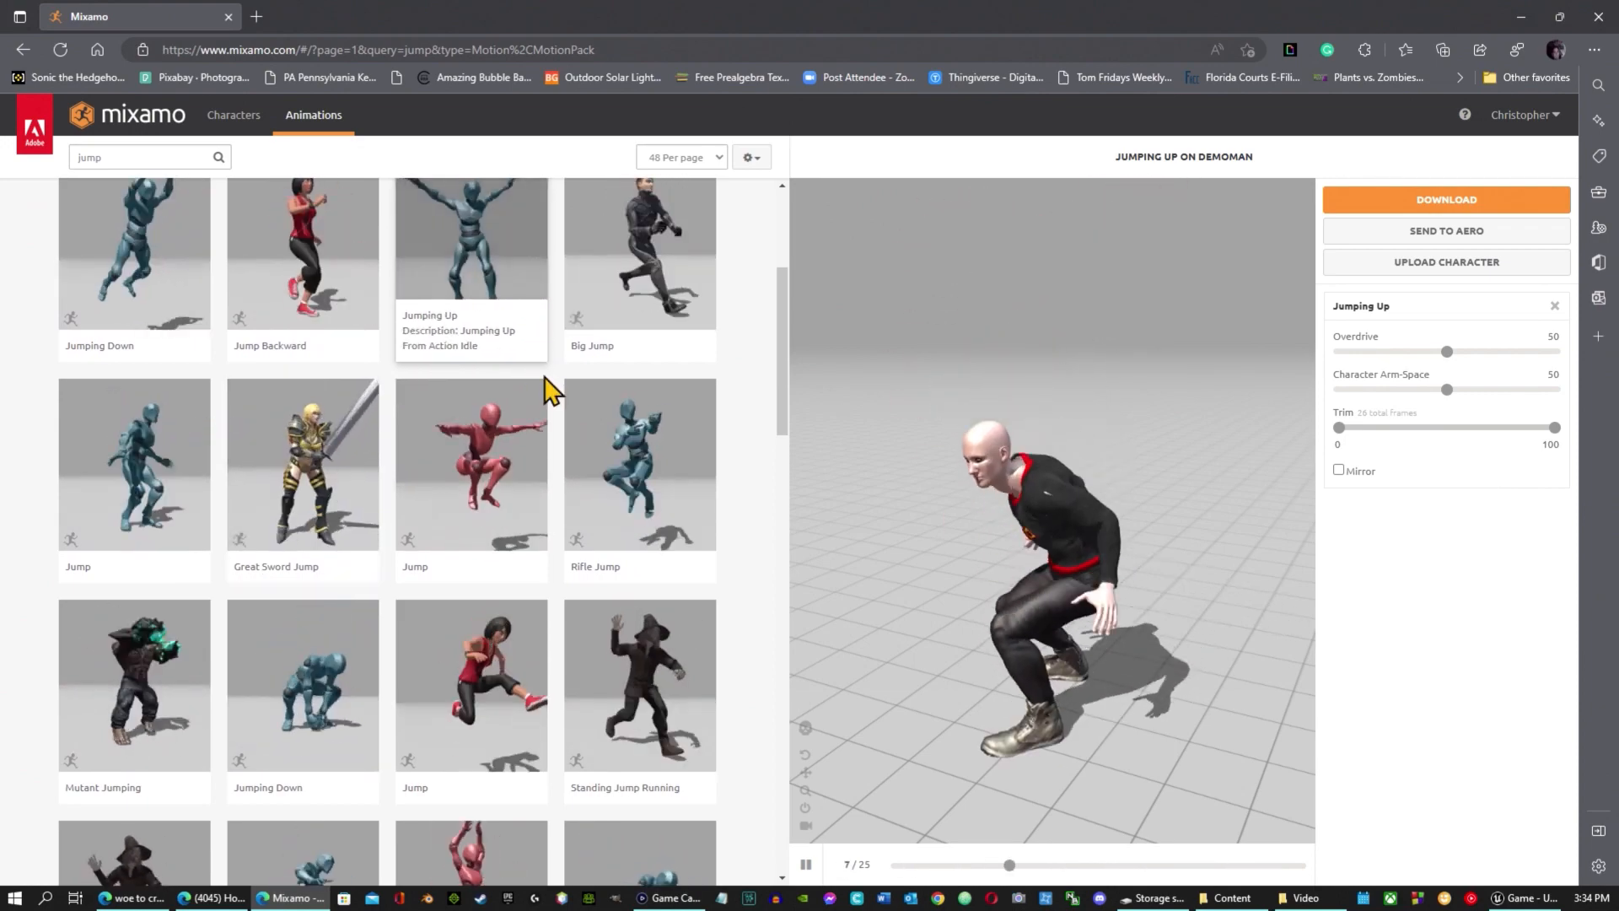
pyautogui.click(523, 495)
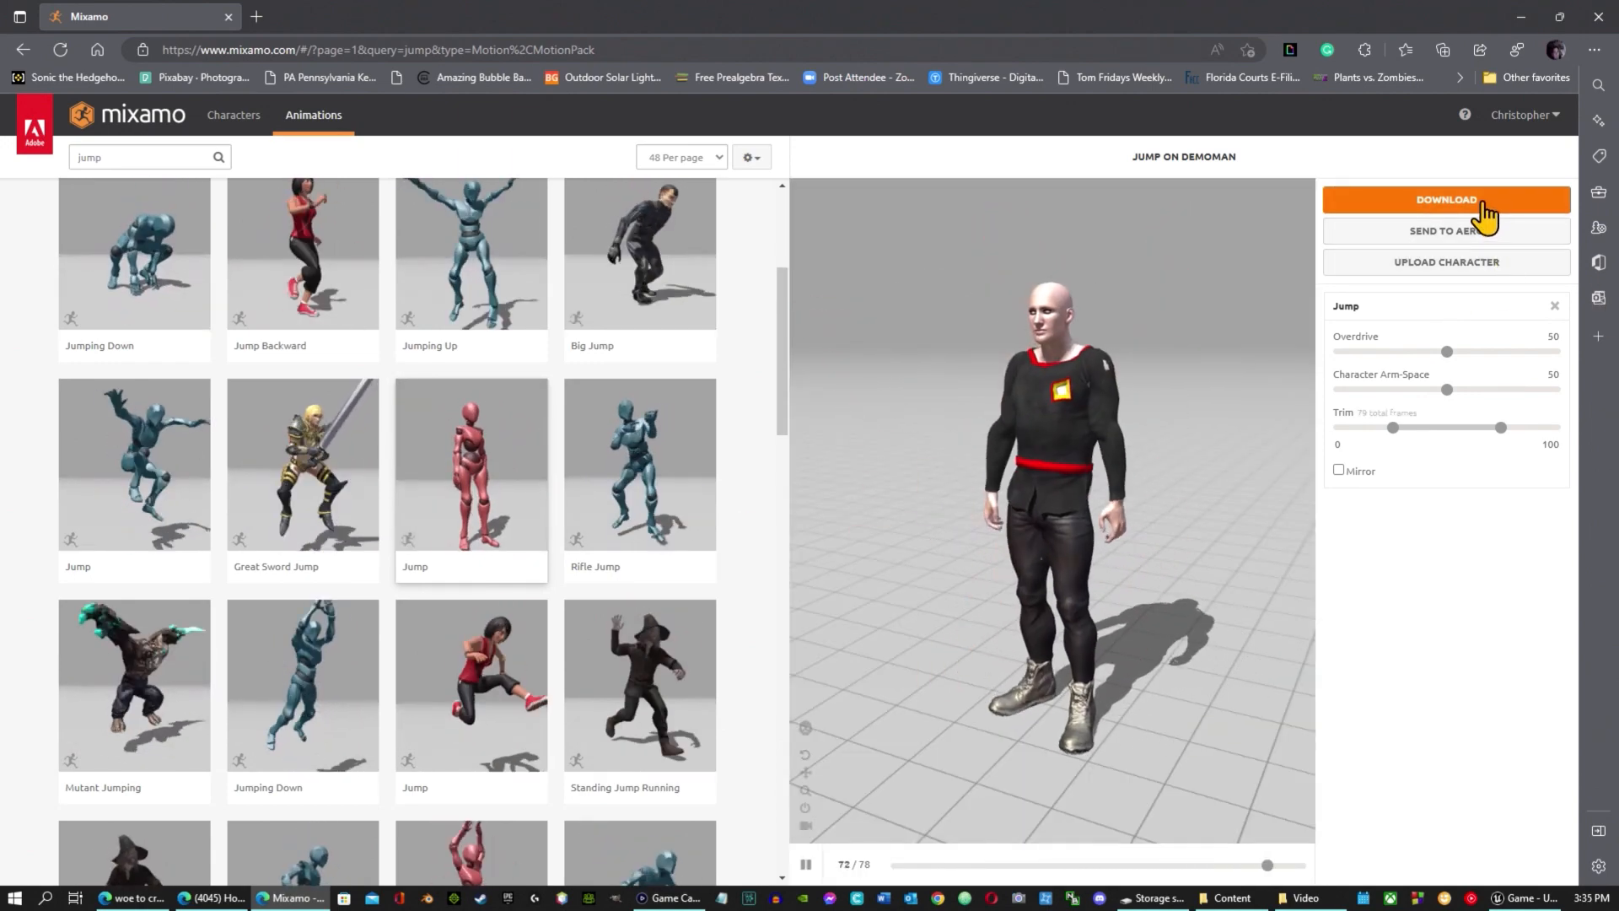
# Download the Jump animation and save its FBX file in the MikeAnim folder.
pyautogui.click(1483, 202)
pyautogui.click(1052, 396)
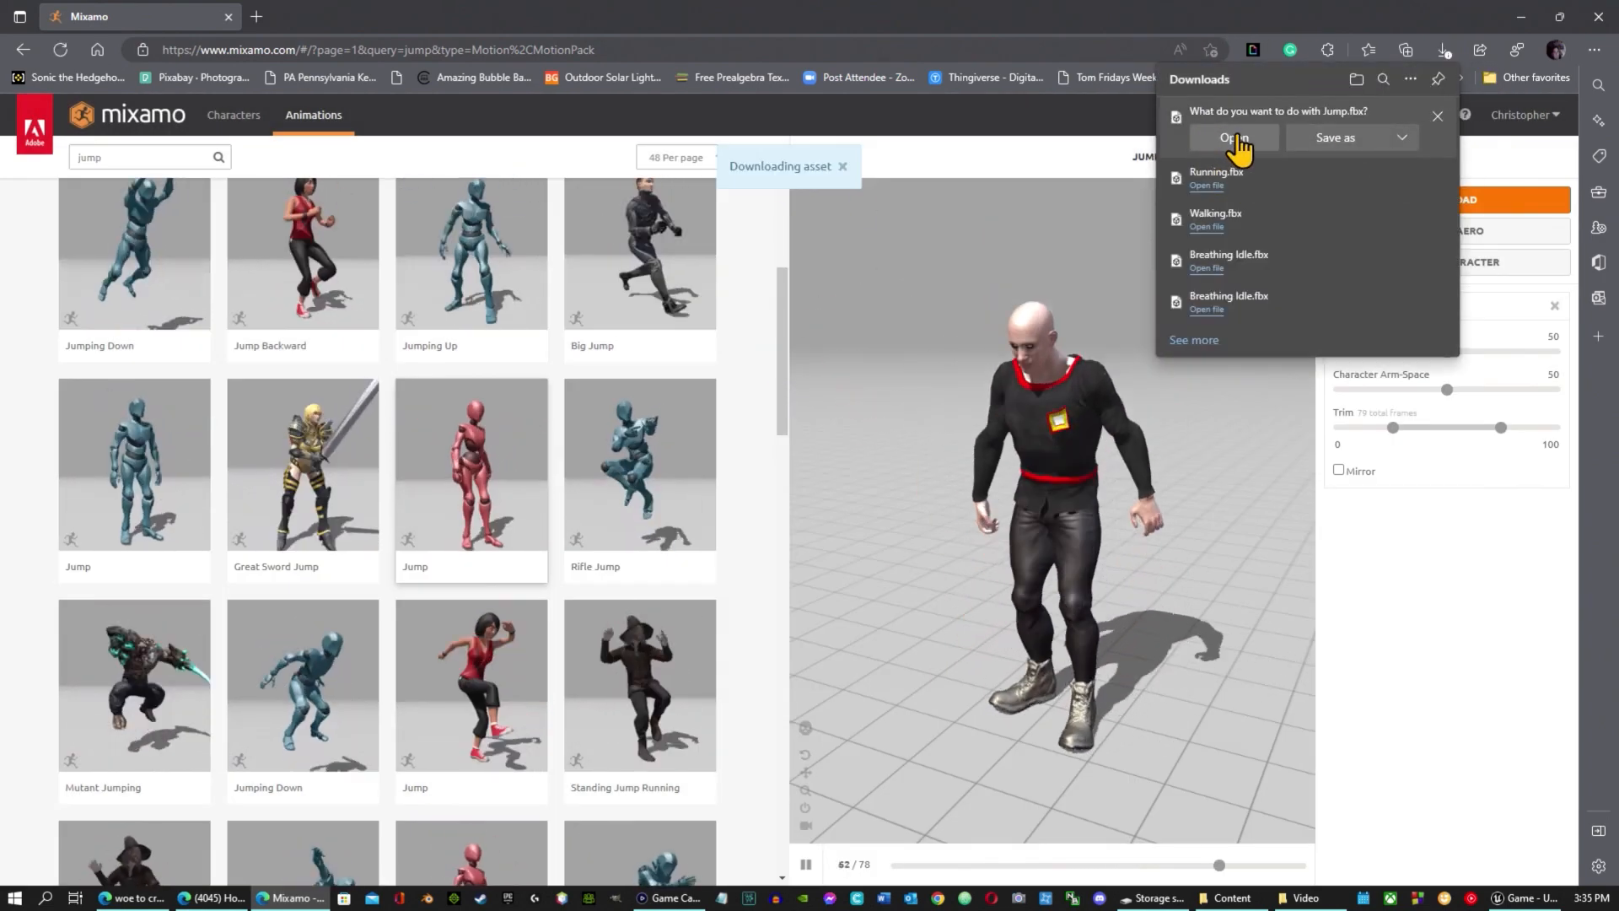
pyautogui.click(1316, 139)
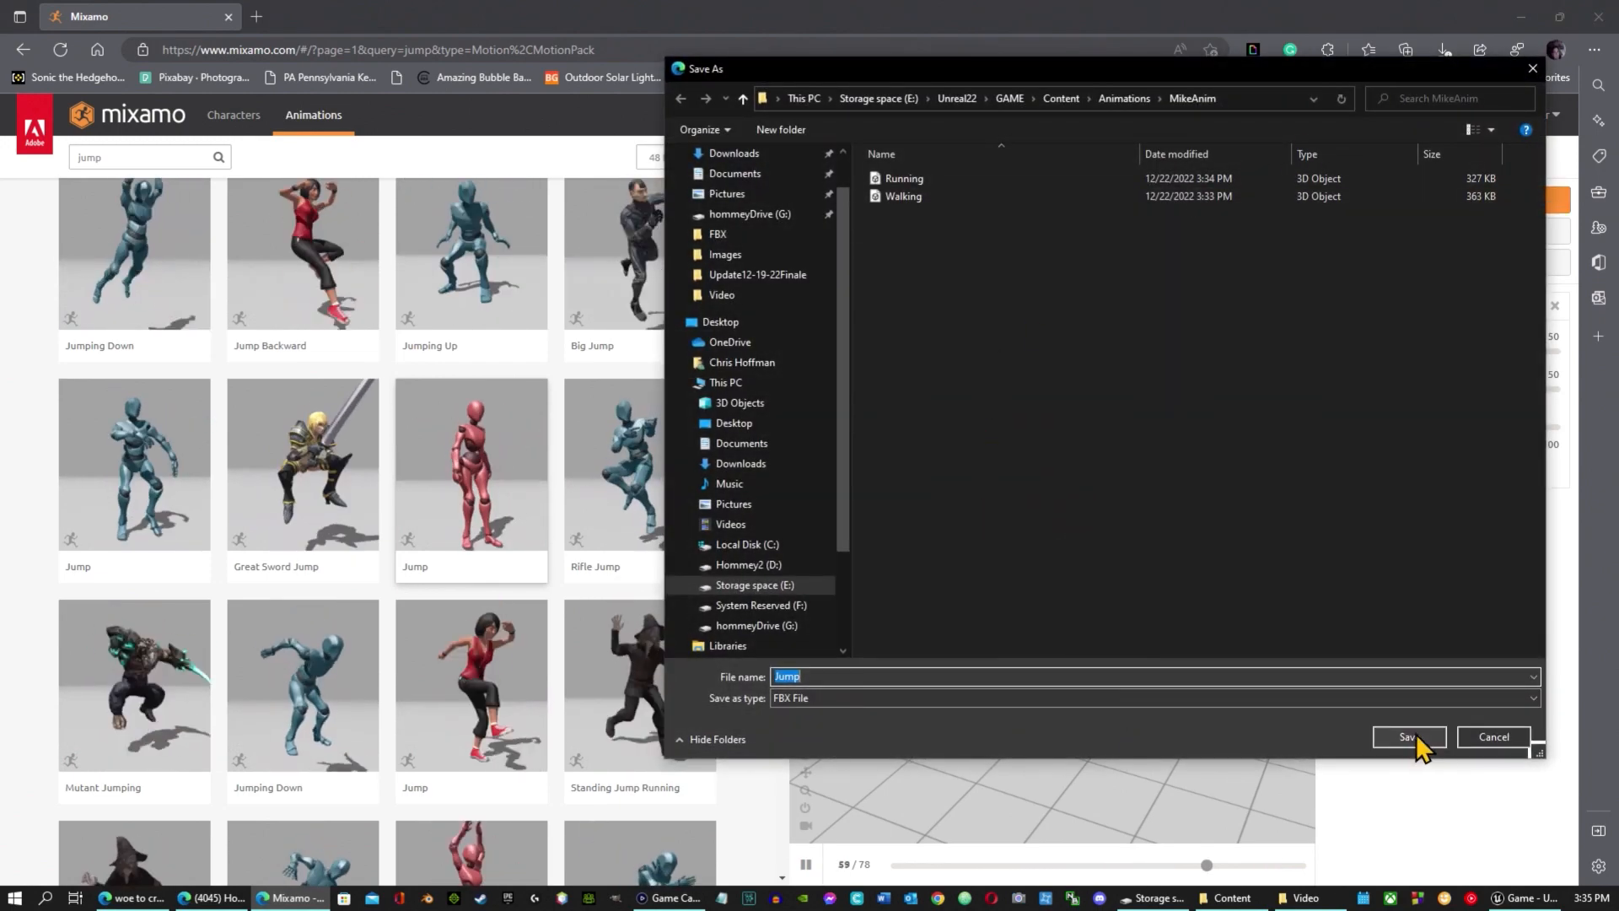
pyautogui.click(1409, 736)
# Search the animations for "runjump".
pyautogui.scroll(4, 512, 340)
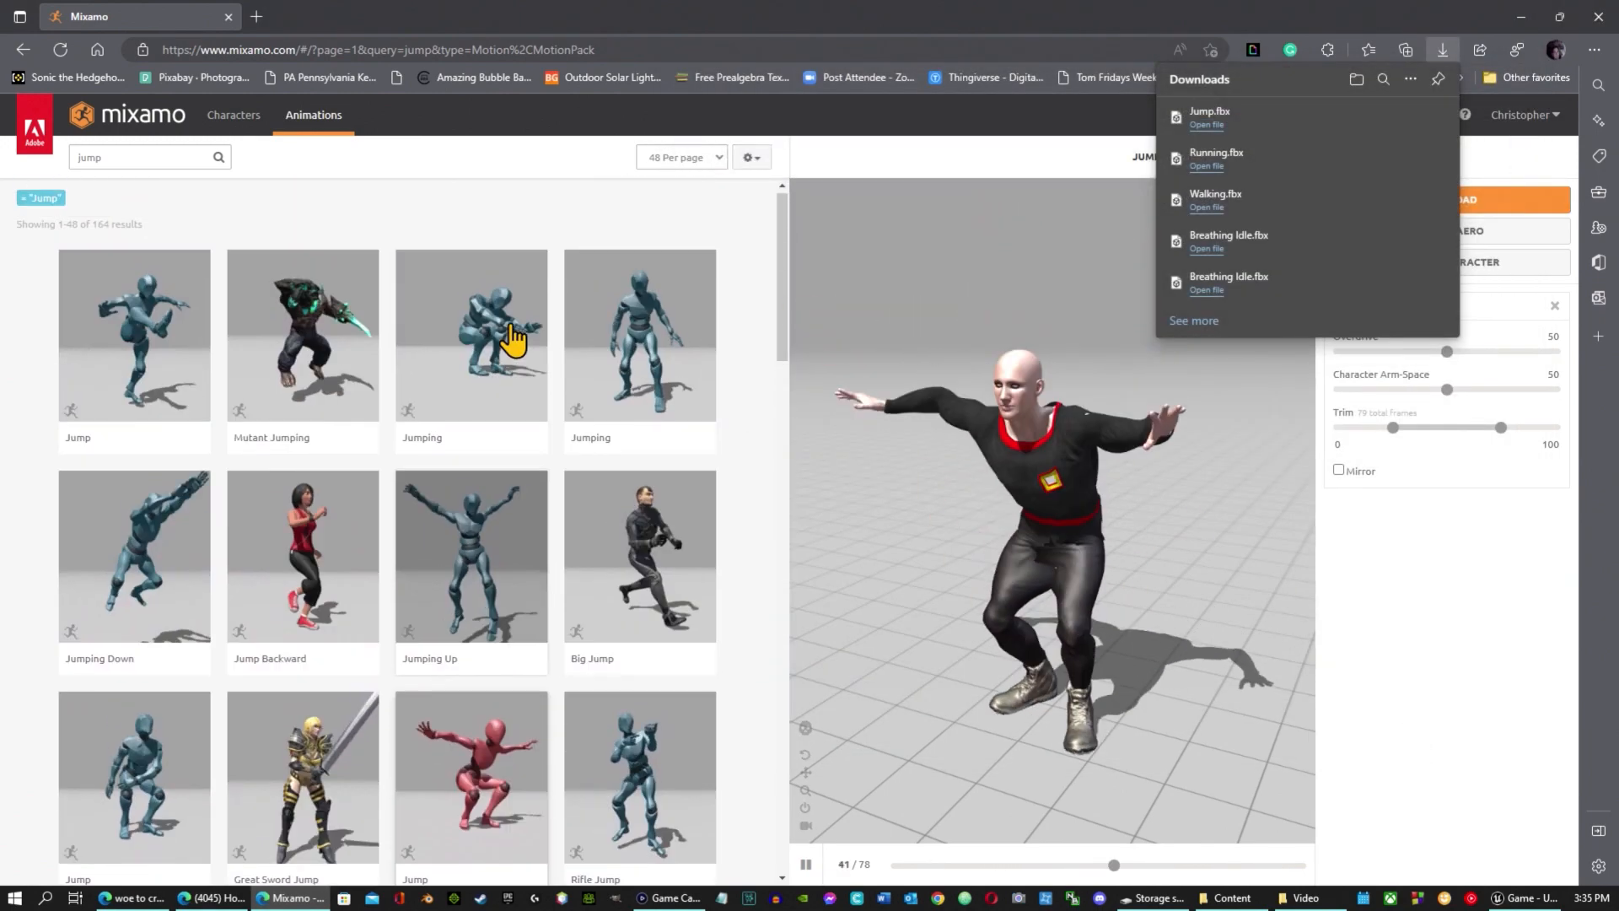
pyautogui.click(130, 157)
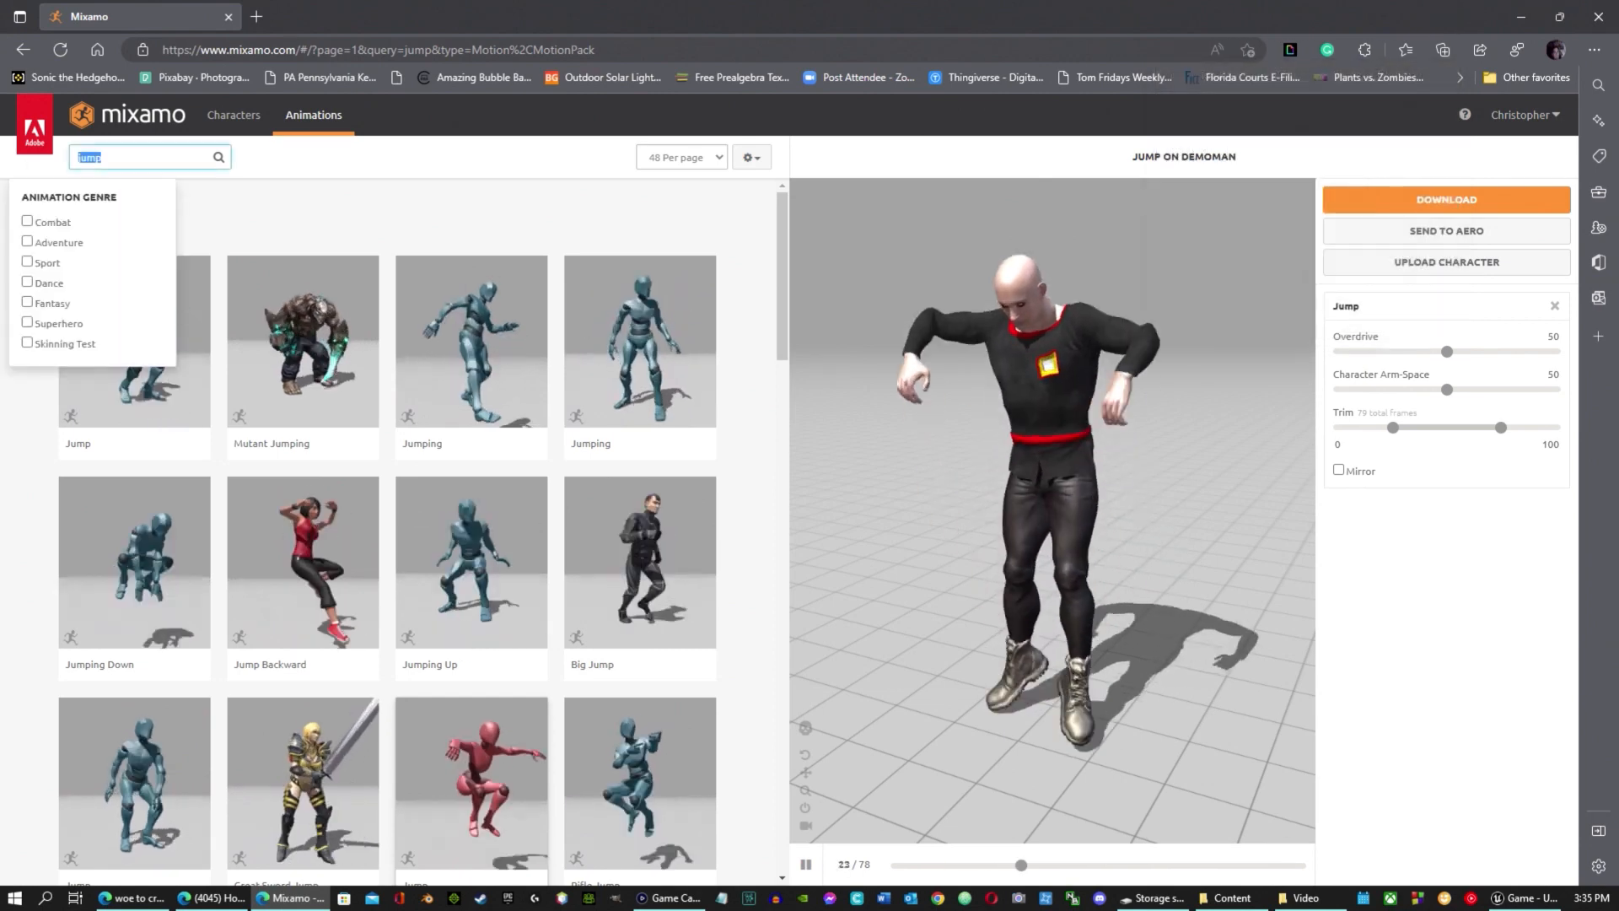
pyautogui.write('runjump')
pyautogui.press('Return')
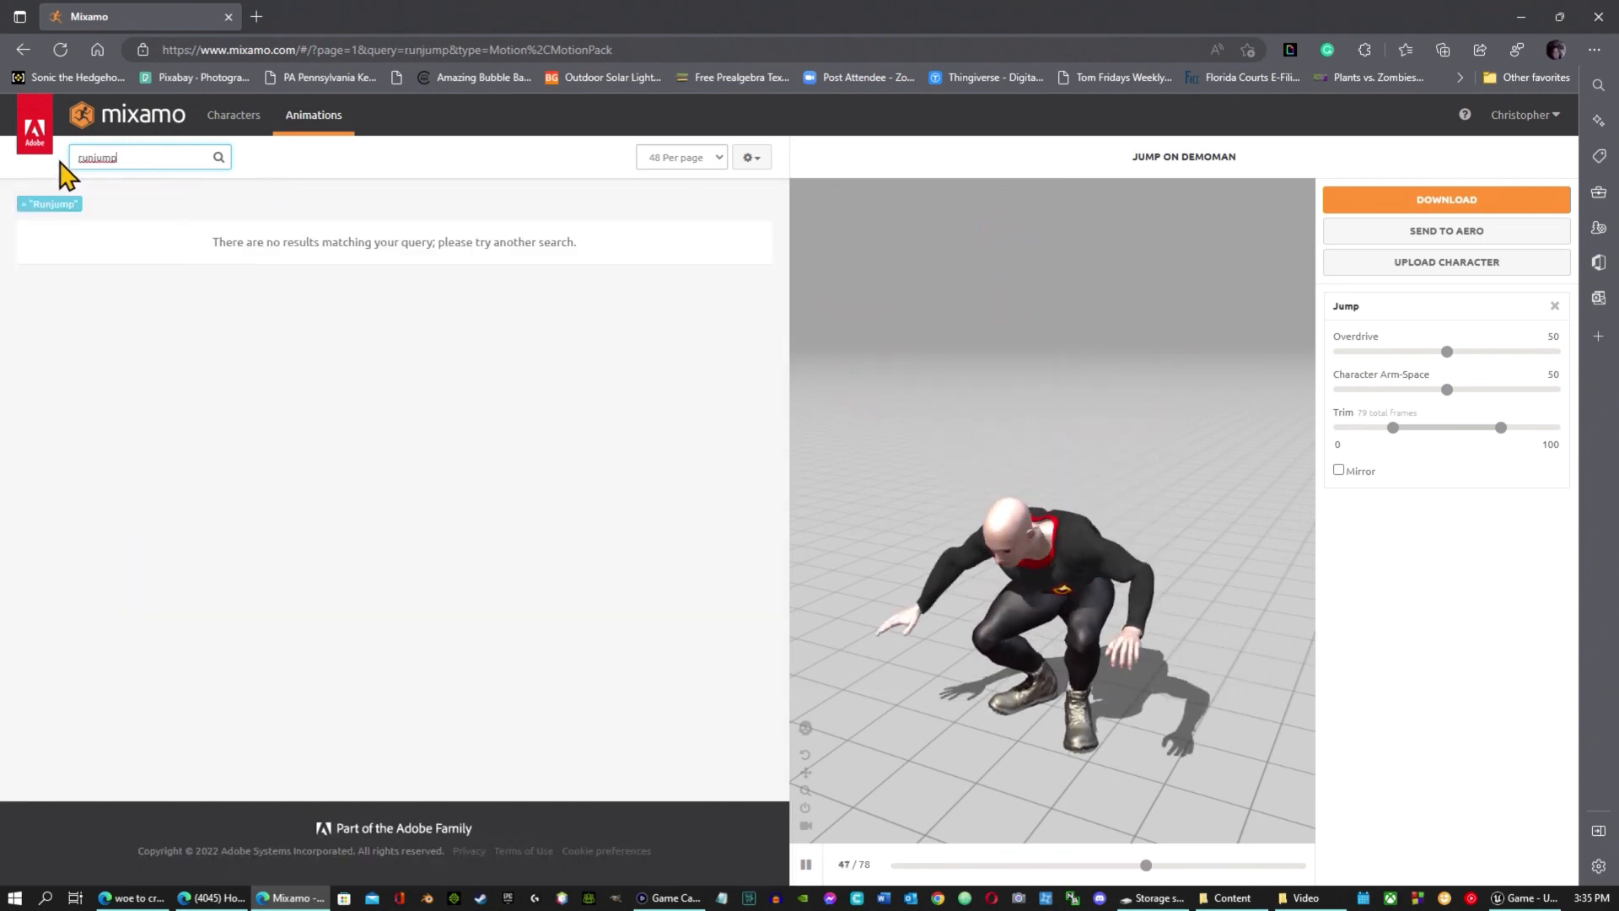
# Search the animations for "run jump" as two separate words.
pyautogui.doubleClick(126, 158)
pyautogui.write('run jump')
pyautogui.press('Return')
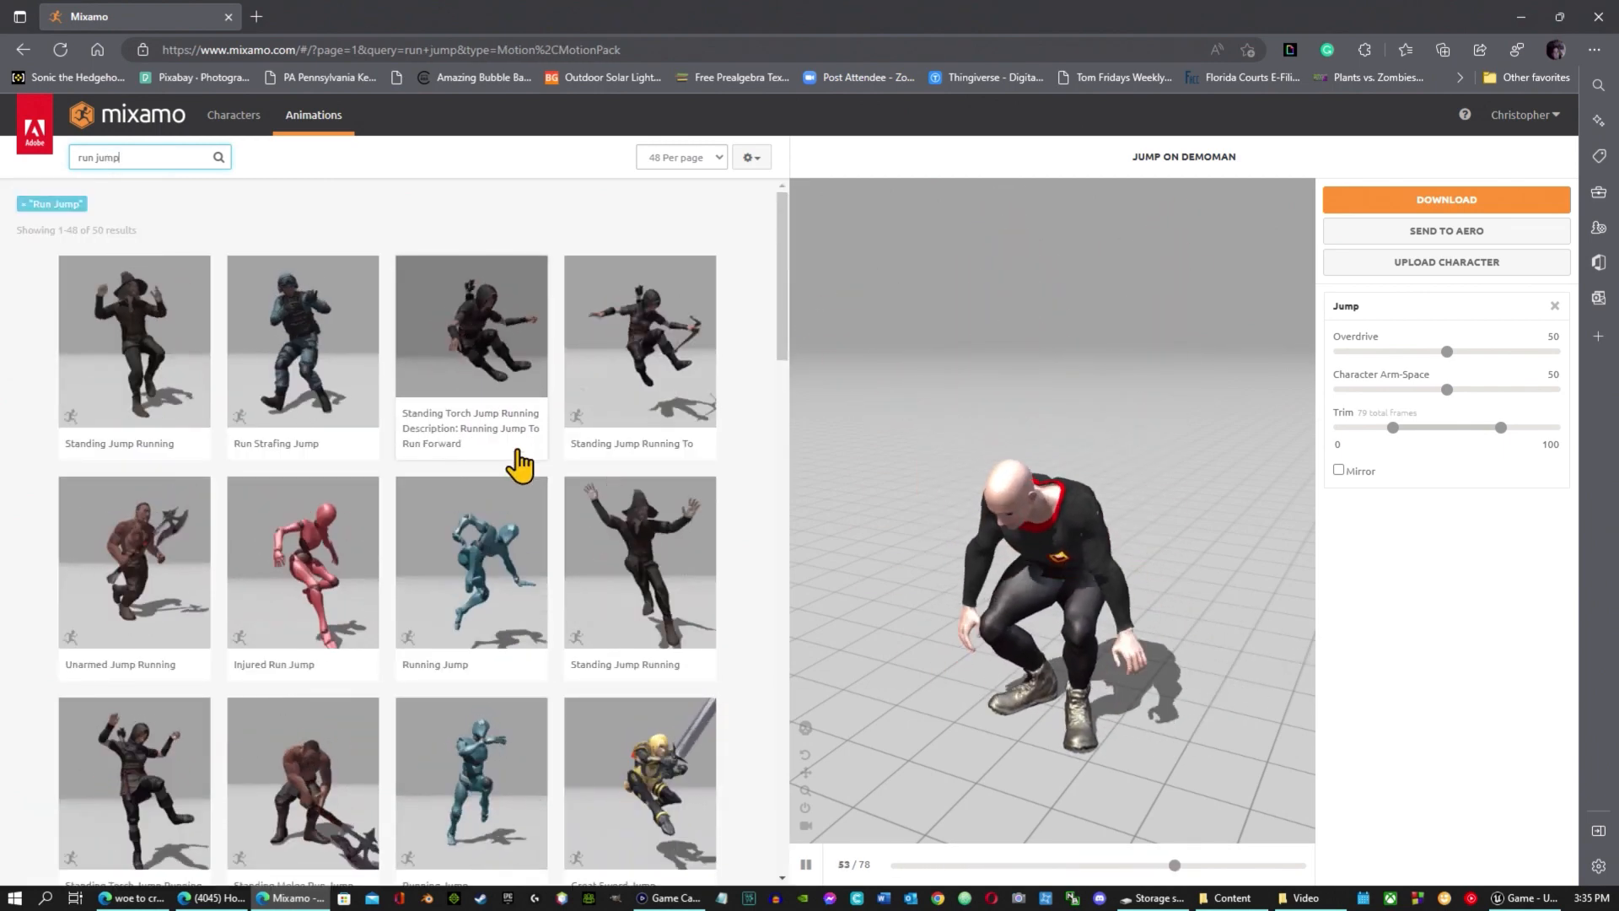
# Try the Running Jump animation from the second row on the character with Mirror enabled.
pyautogui.click(488, 558)
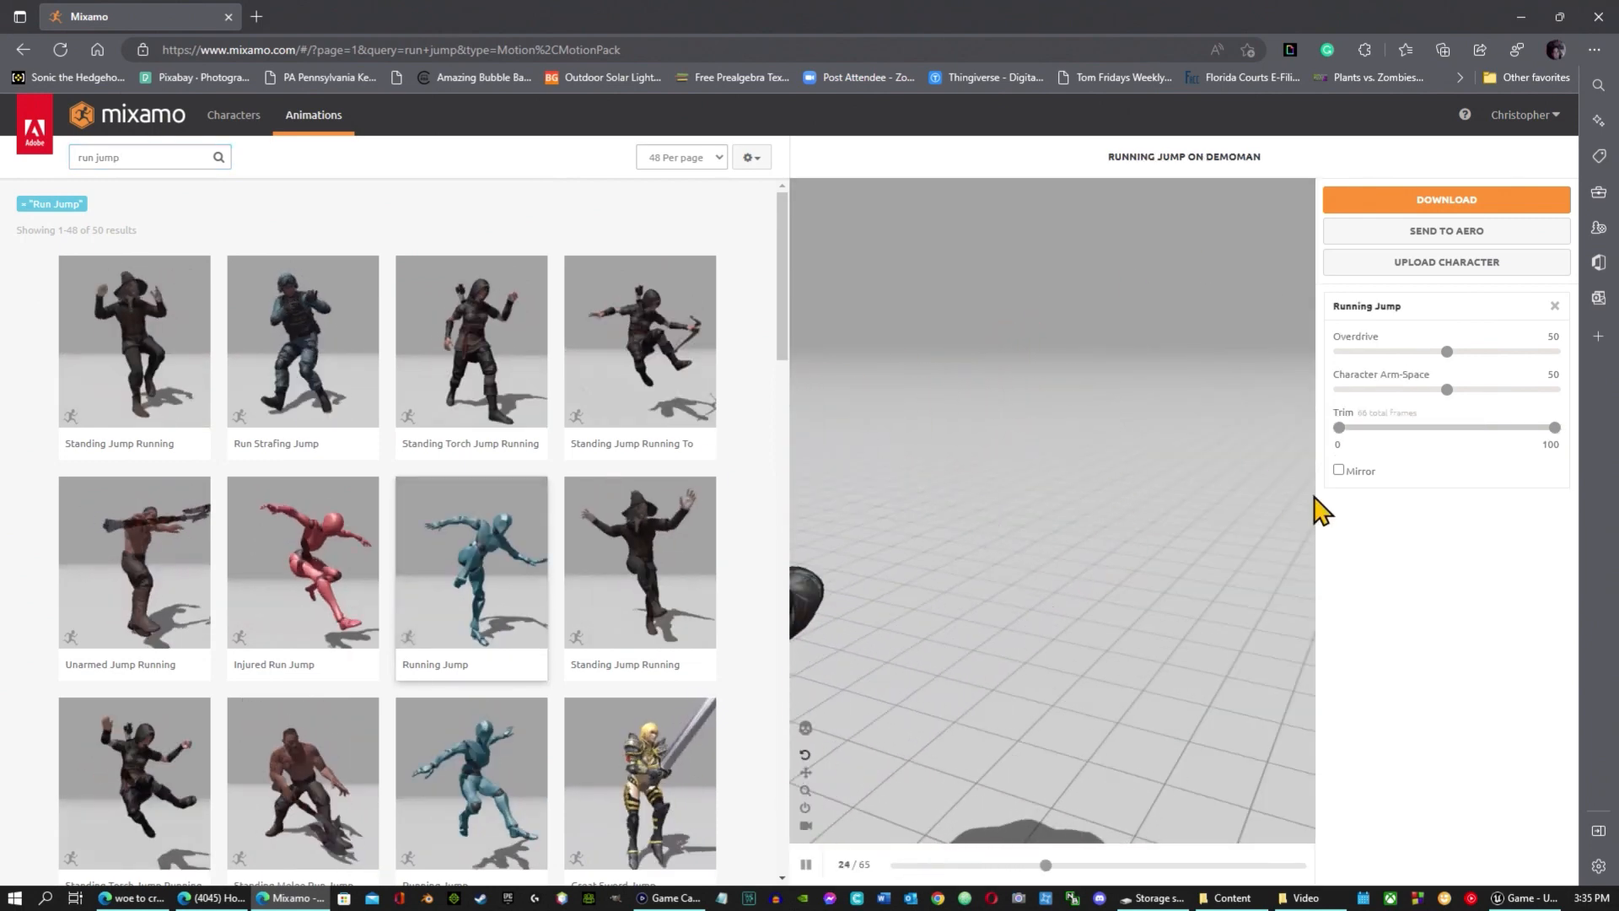
pyautogui.click(1339, 471)
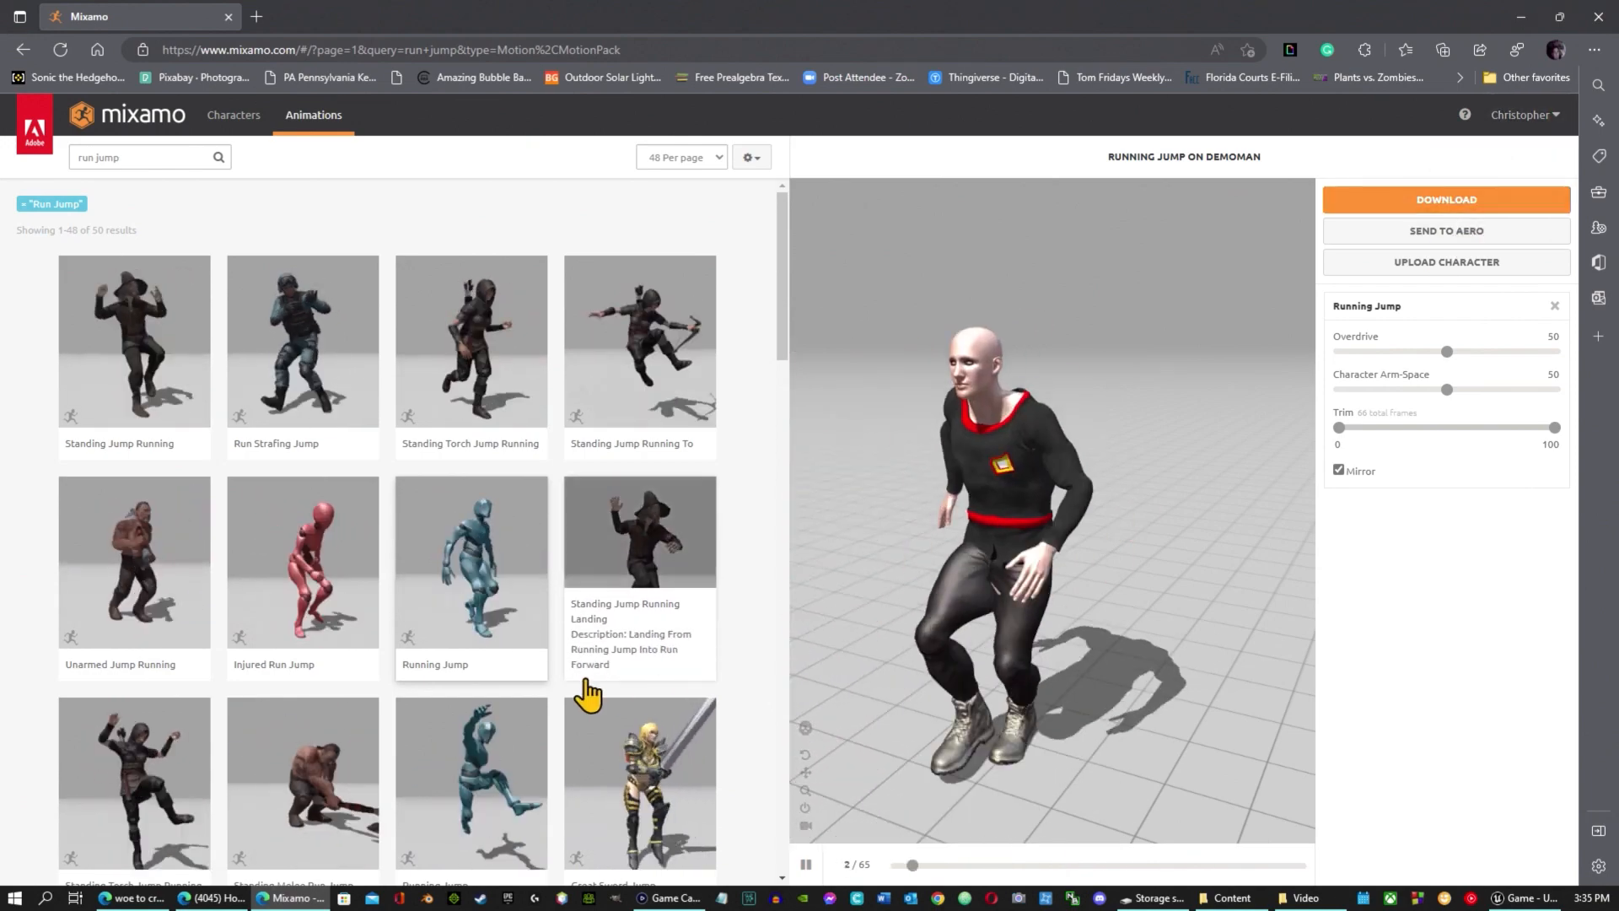
# Apply the blue figure's Running Jump from the third row and check its whole motion in the preview.
pyautogui.scroll(-3, 602, 673)
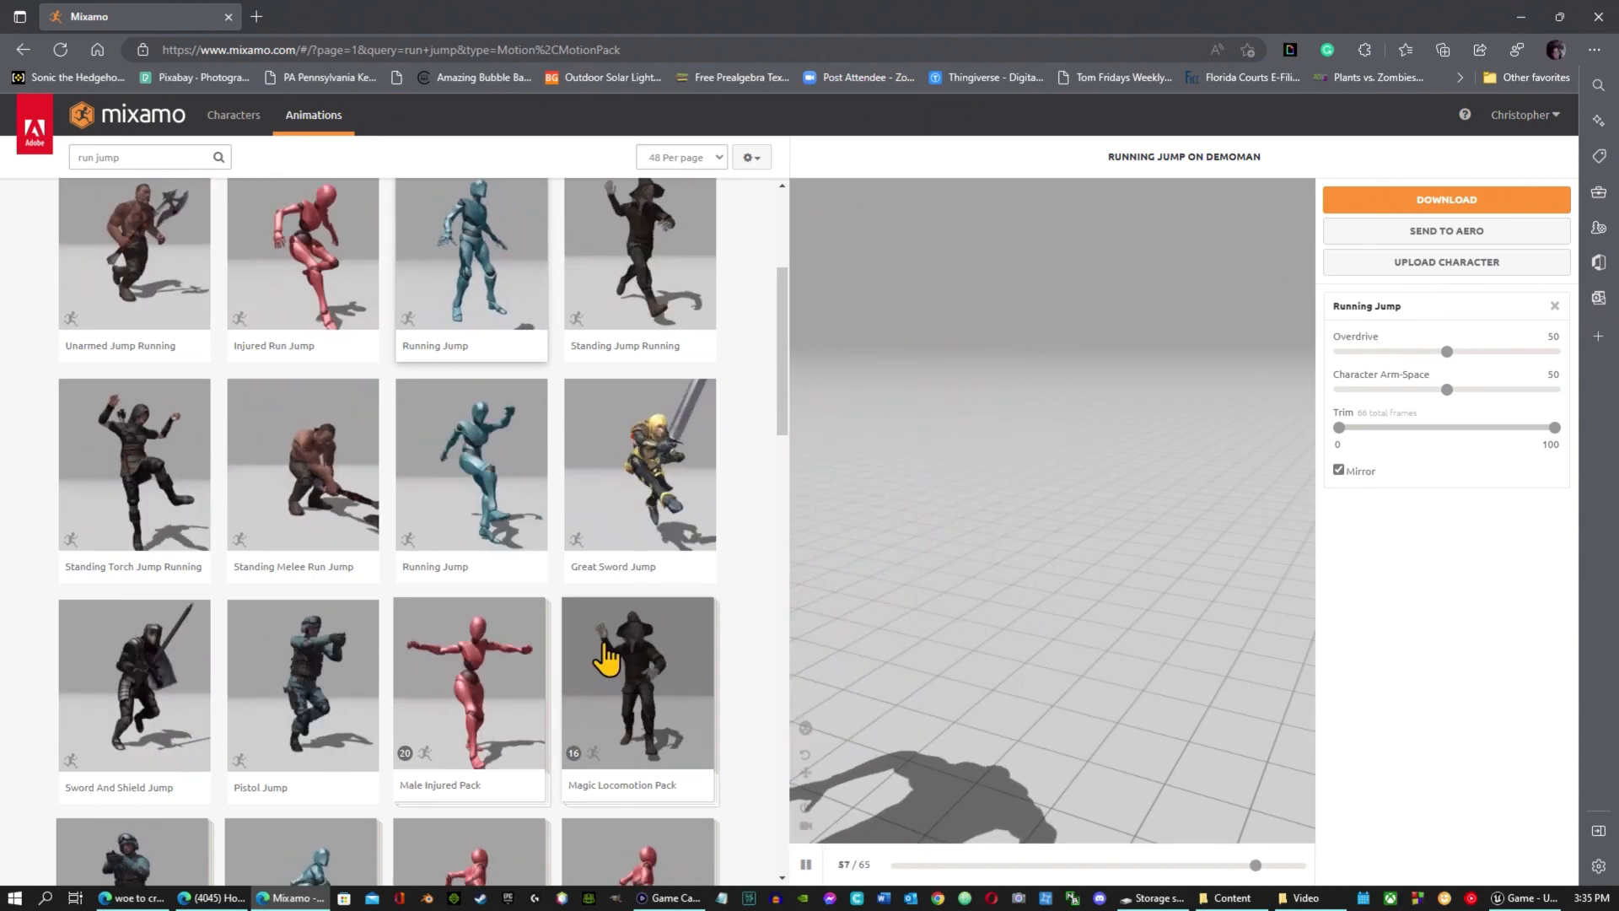
pyautogui.click(463, 527)
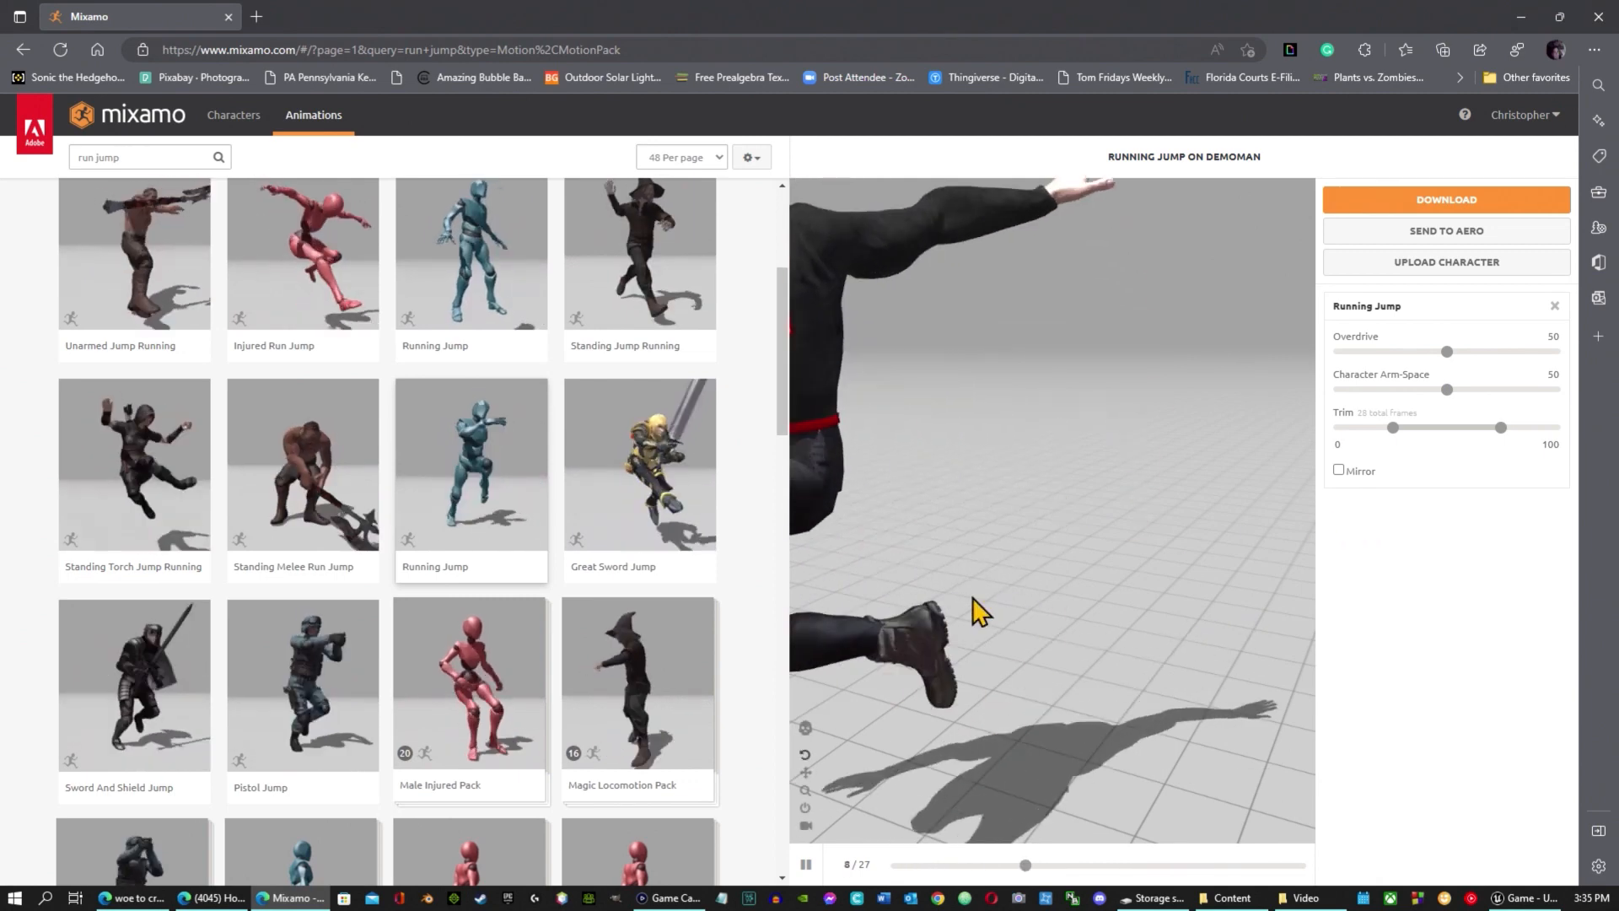
pyautogui.scroll(-5, 995, 579)
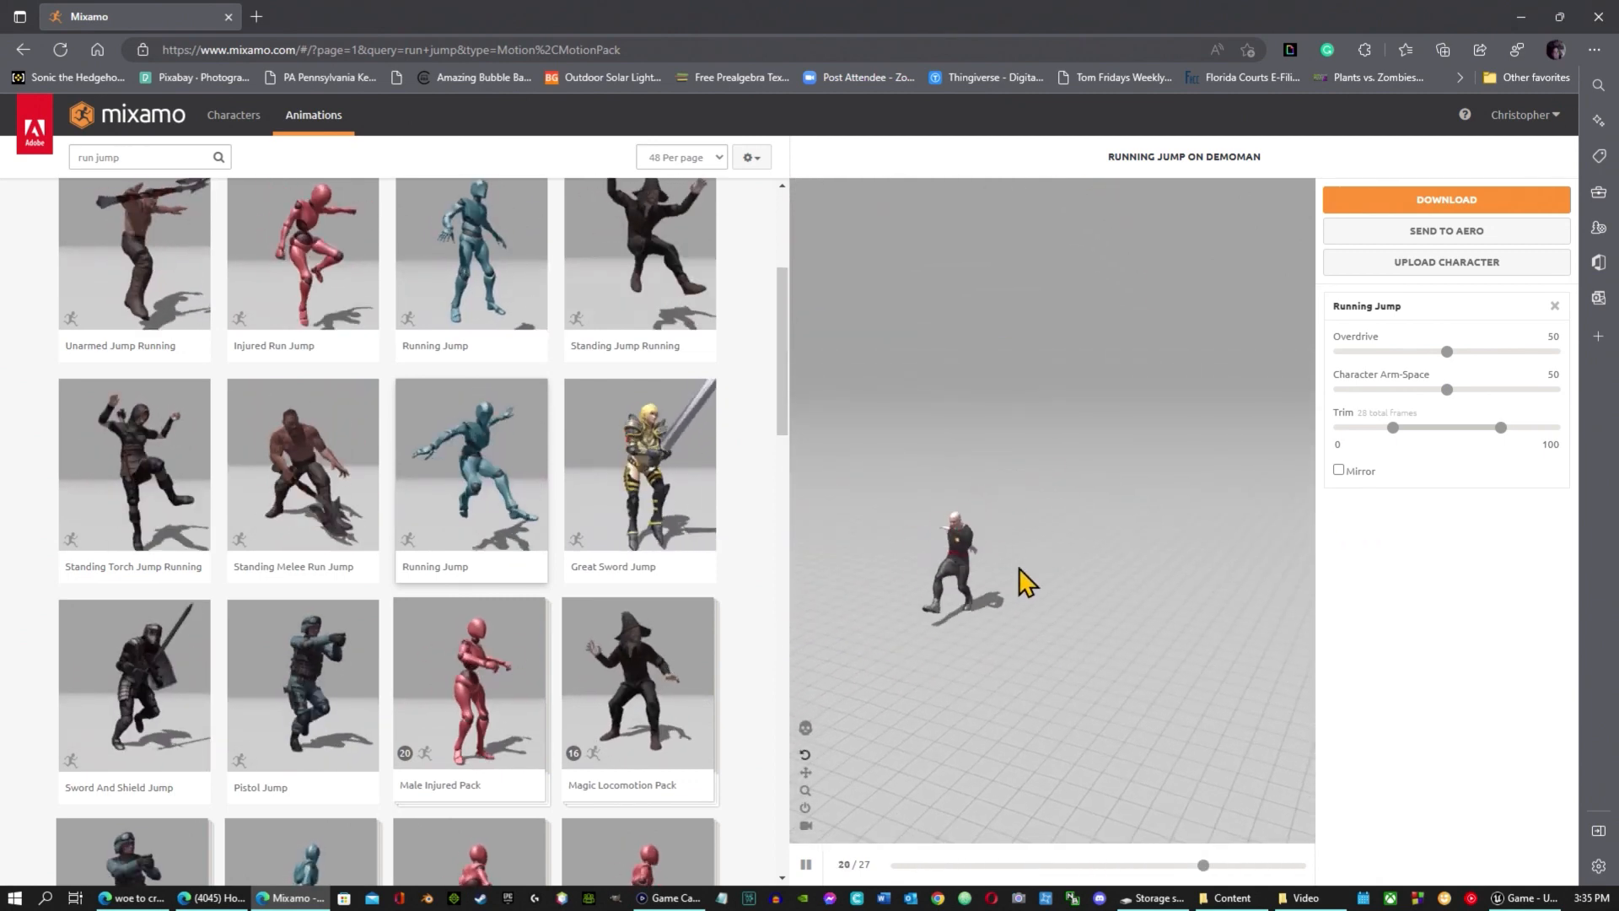
# Download the Running Jump animation without skin as FBX Binary and save it in the MikeAnim folder.
pyautogui.click(1472, 202)
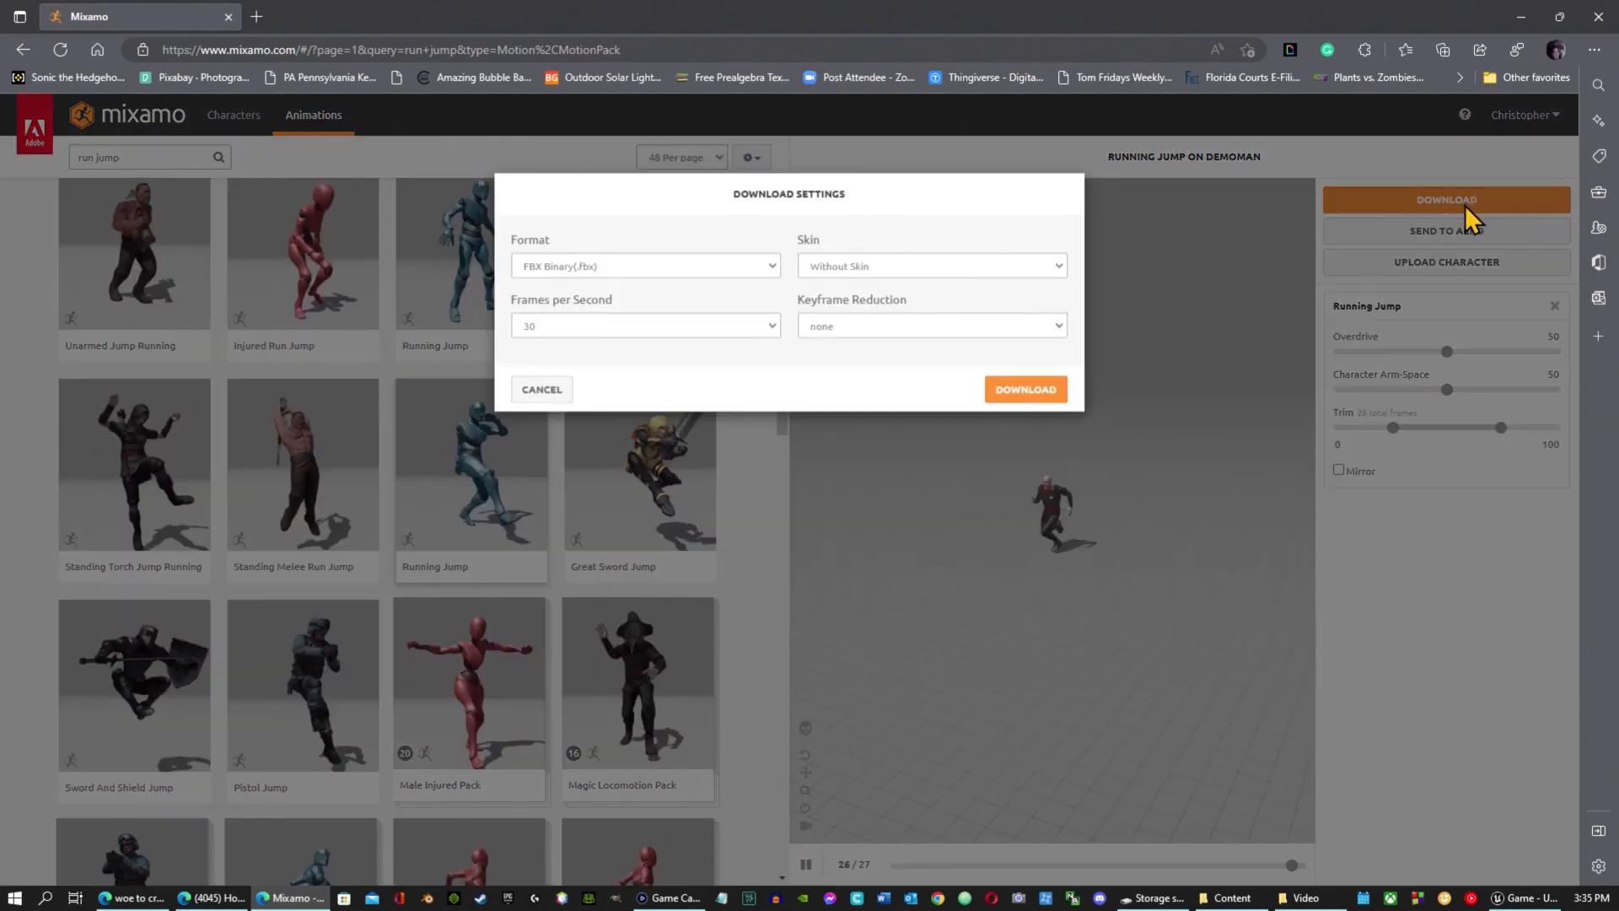
pyautogui.click(1042, 406)
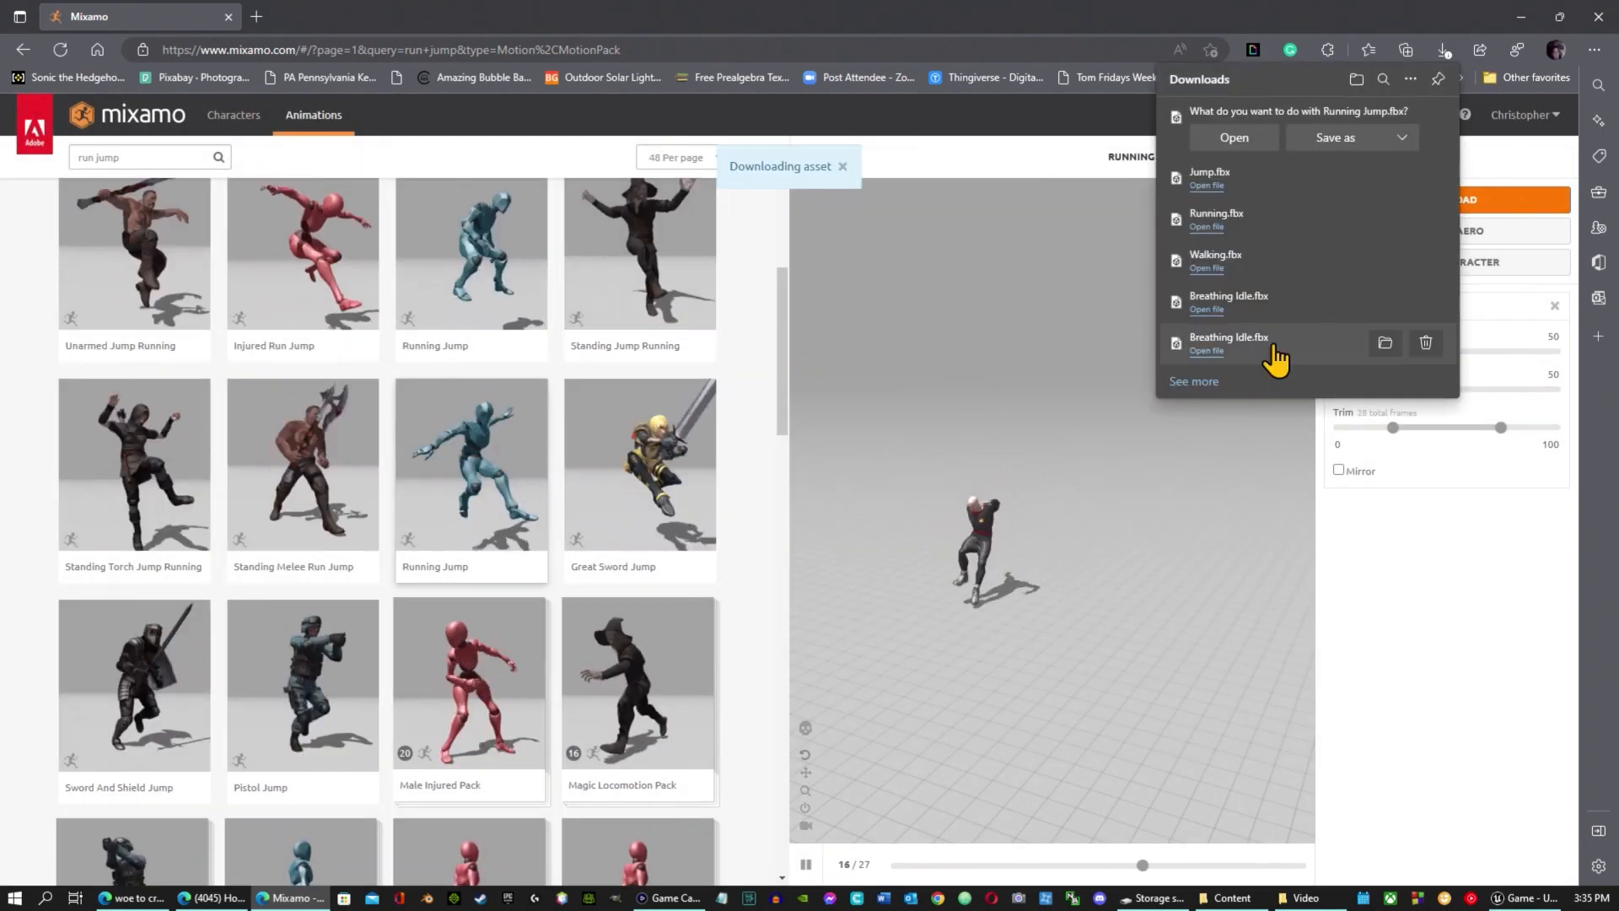
pyautogui.click(1325, 140)
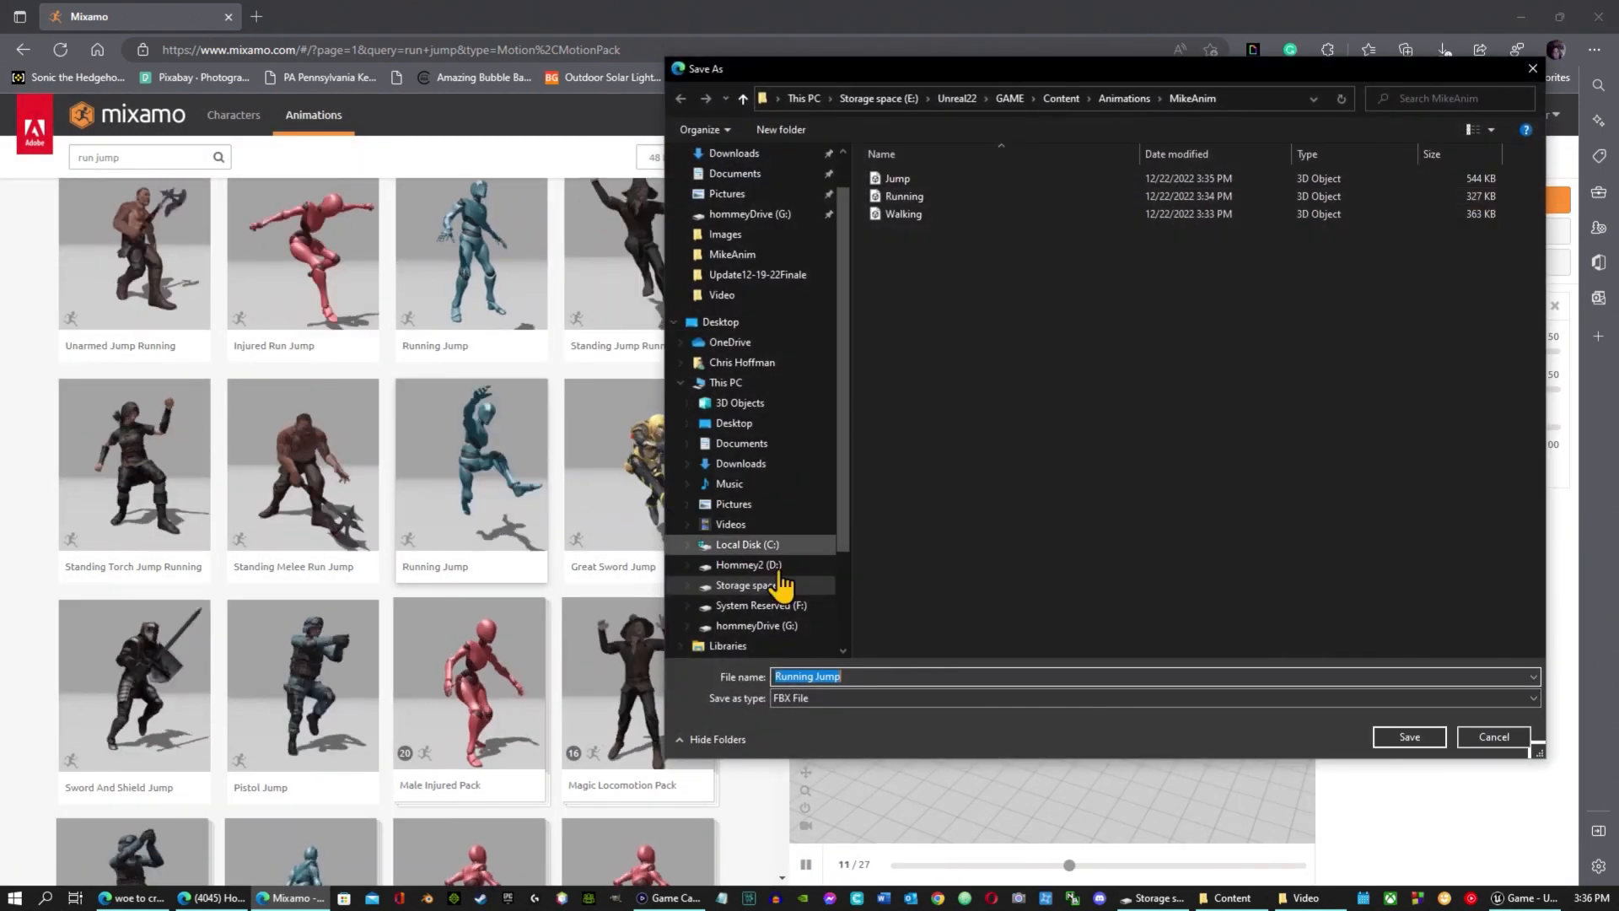
pyautogui.click(1409, 737)
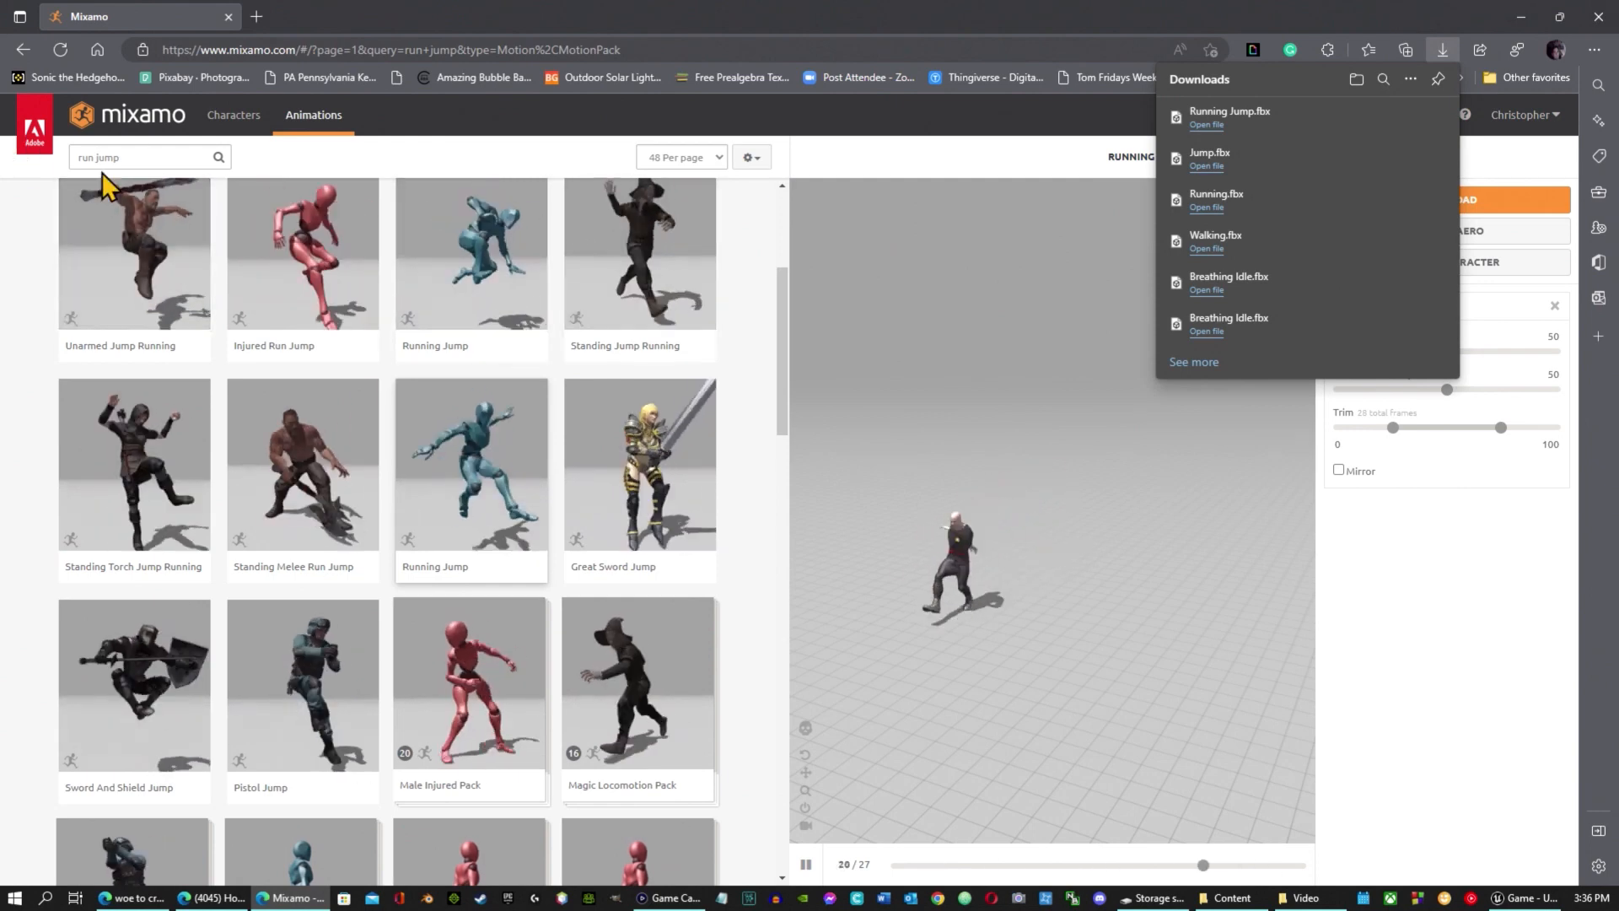
# Search the animations for "die" and look through the results.
pyautogui.click(131, 158)
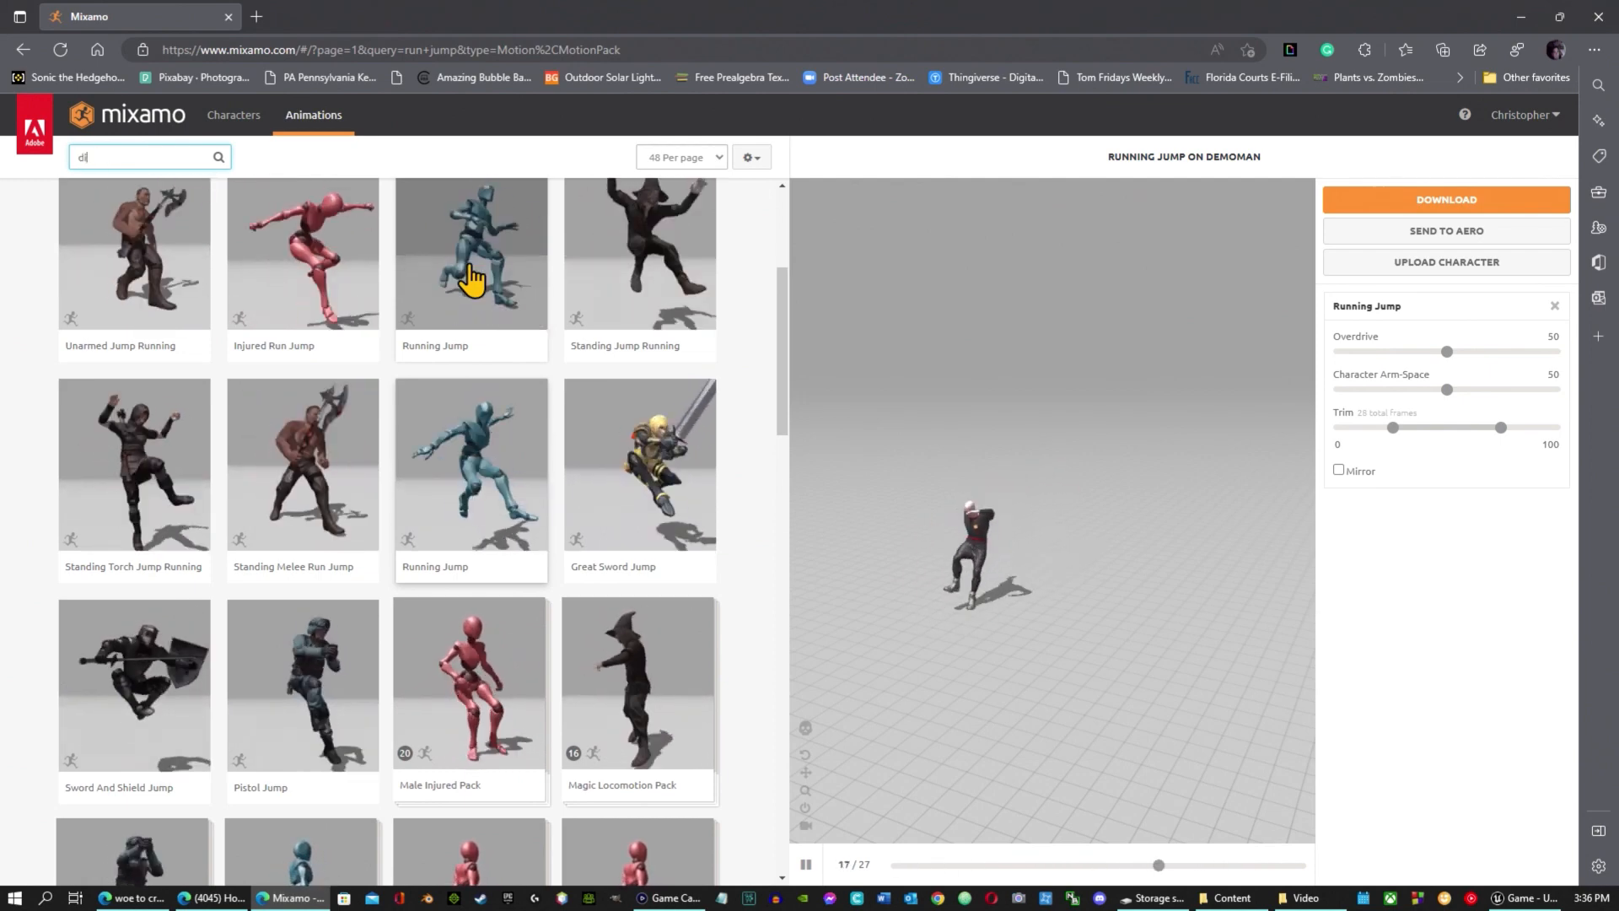
pyautogui.write('die')
pyautogui.press('Return')
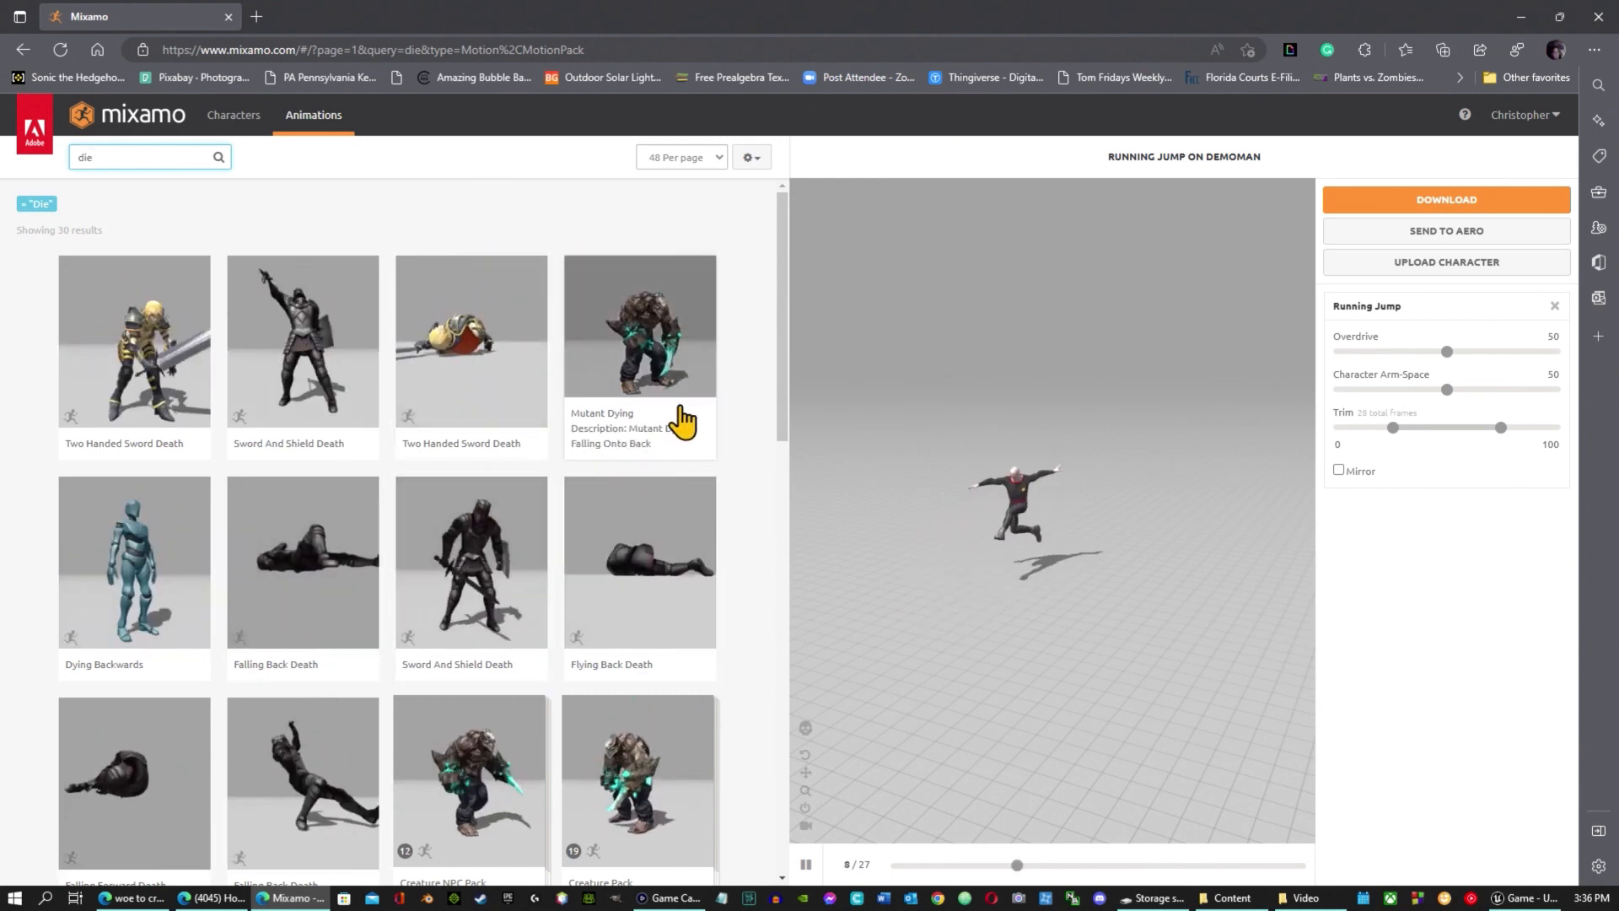
pyautogui.scroll(-4, 674, 662)
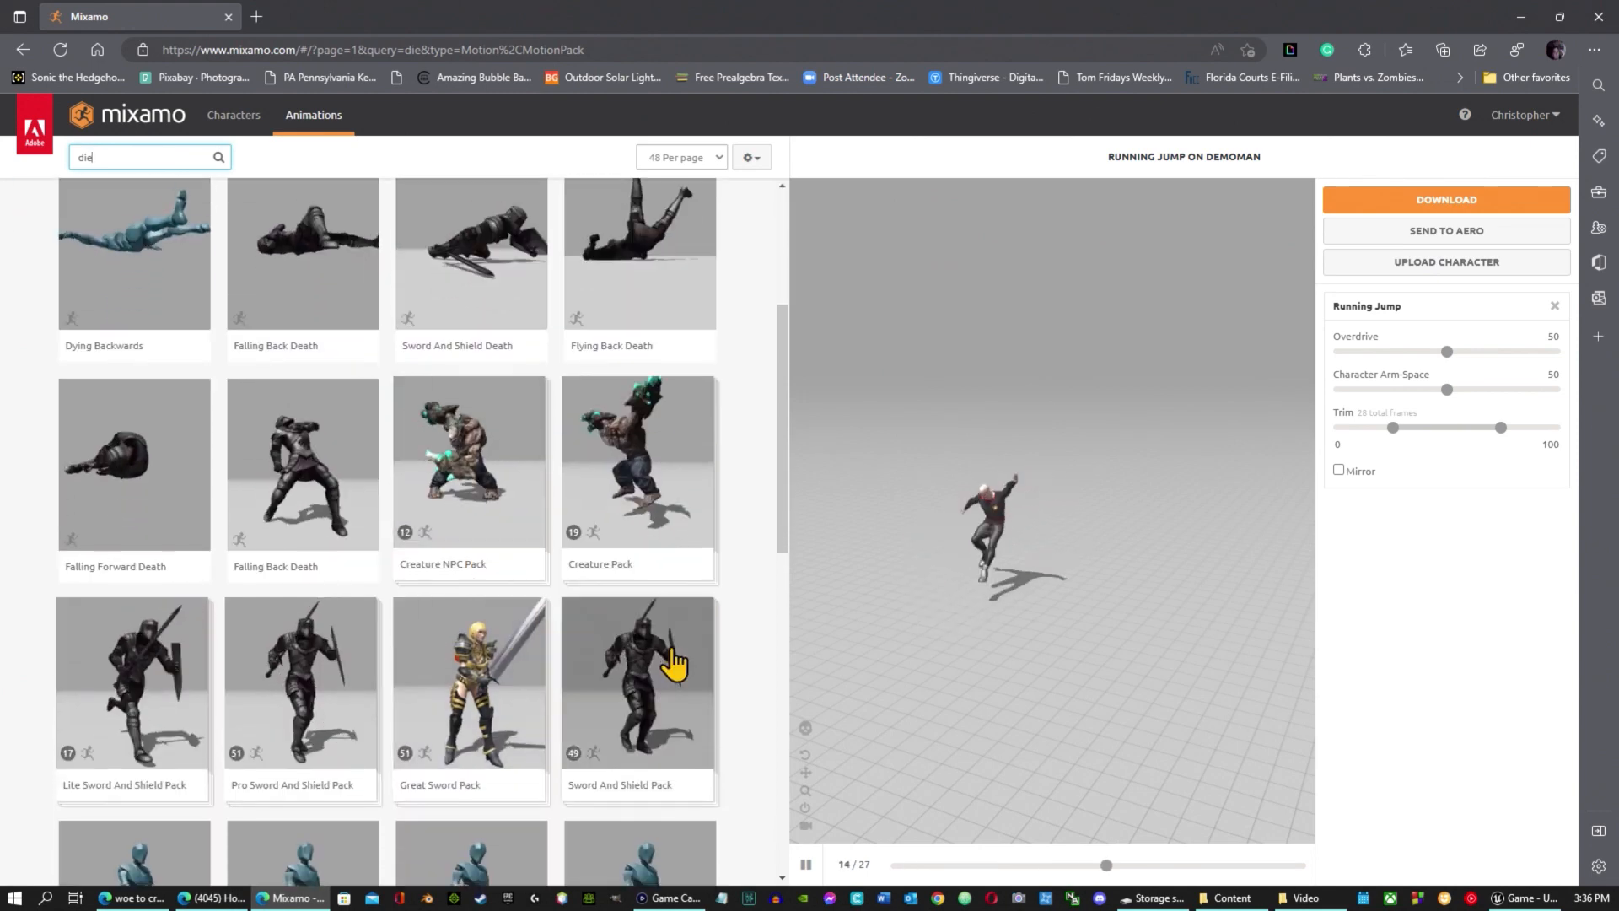
# Apply the second-row Falling Back Death animation, download it without skin as FBX Binary at 30 fps, and save it in the MikeAnim folder.
pyautogui.click(330, 478)
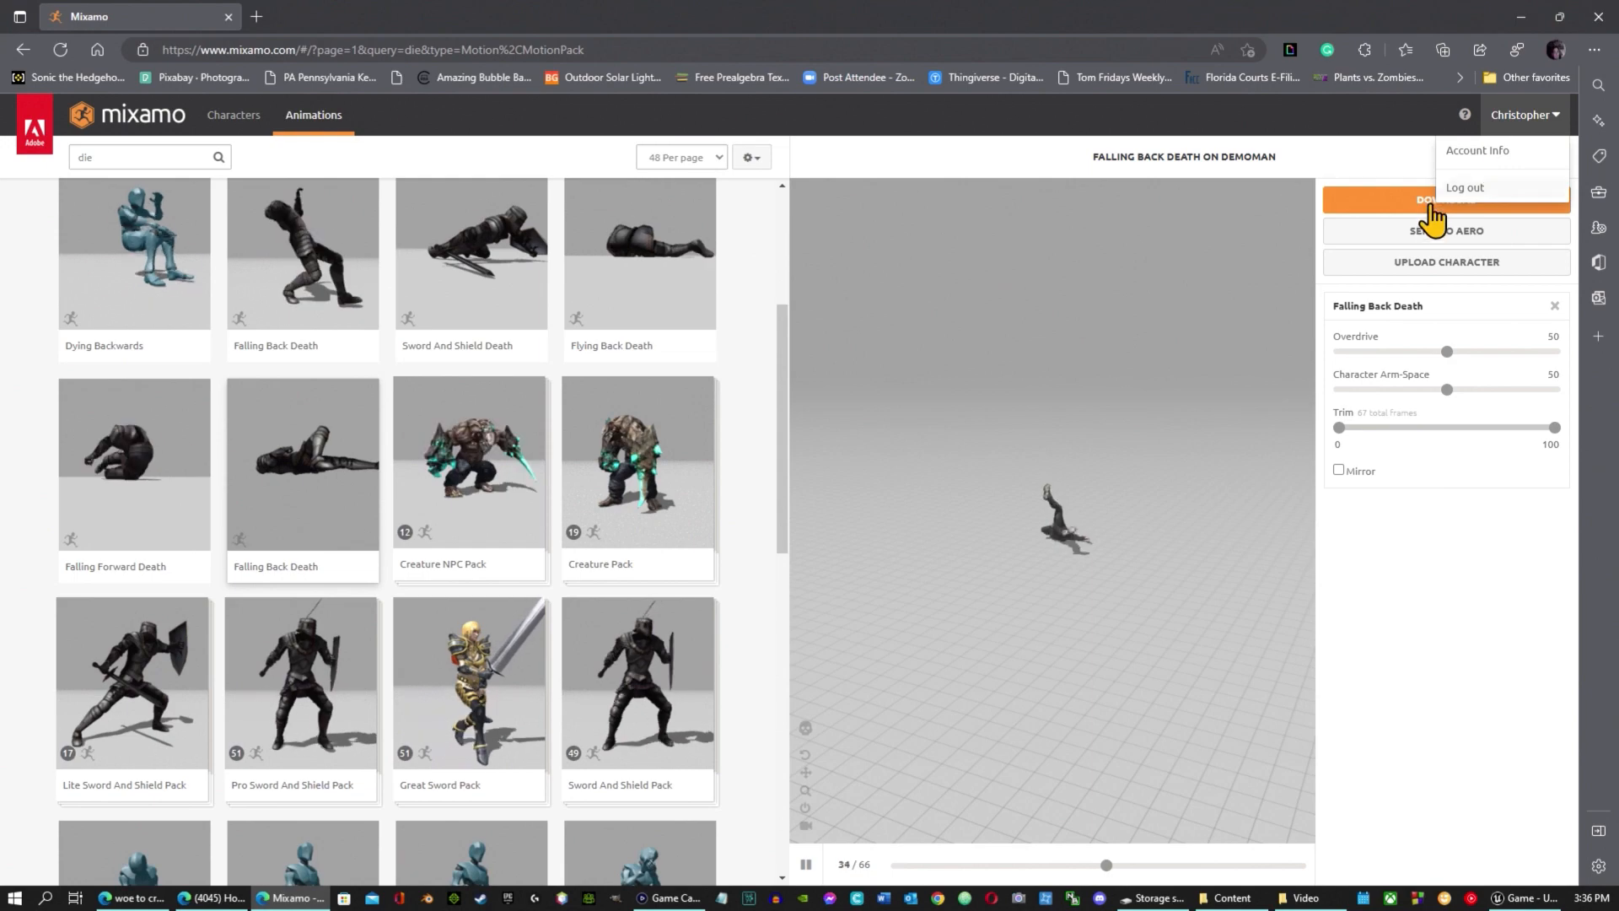
pyautogui.click(1443, 202)
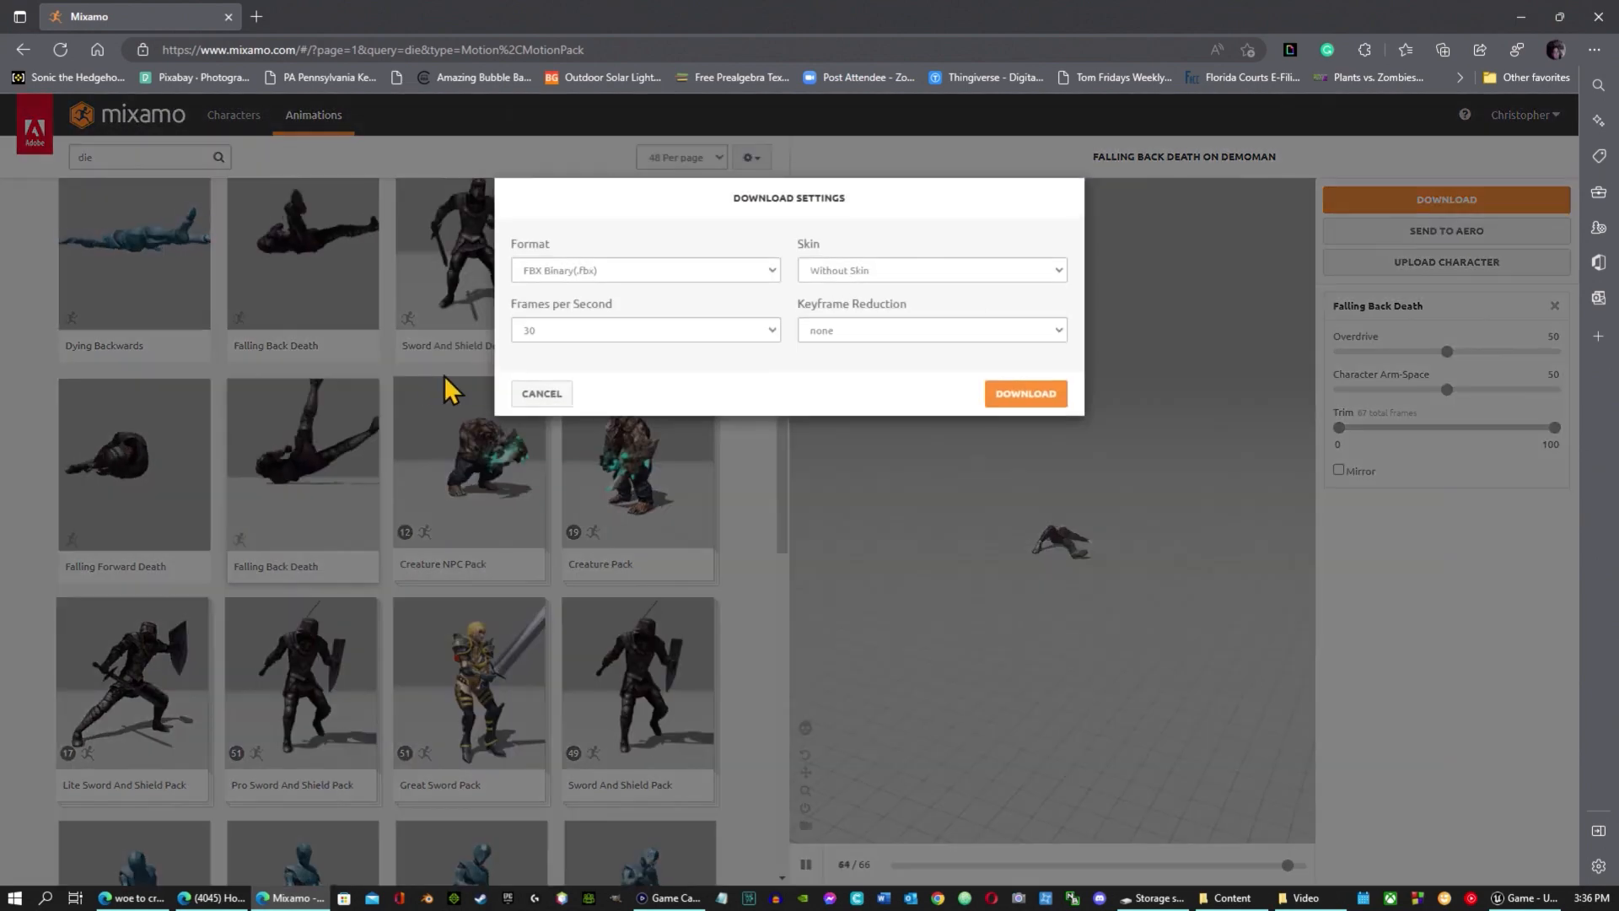
pyautogui.click(1028, 394)
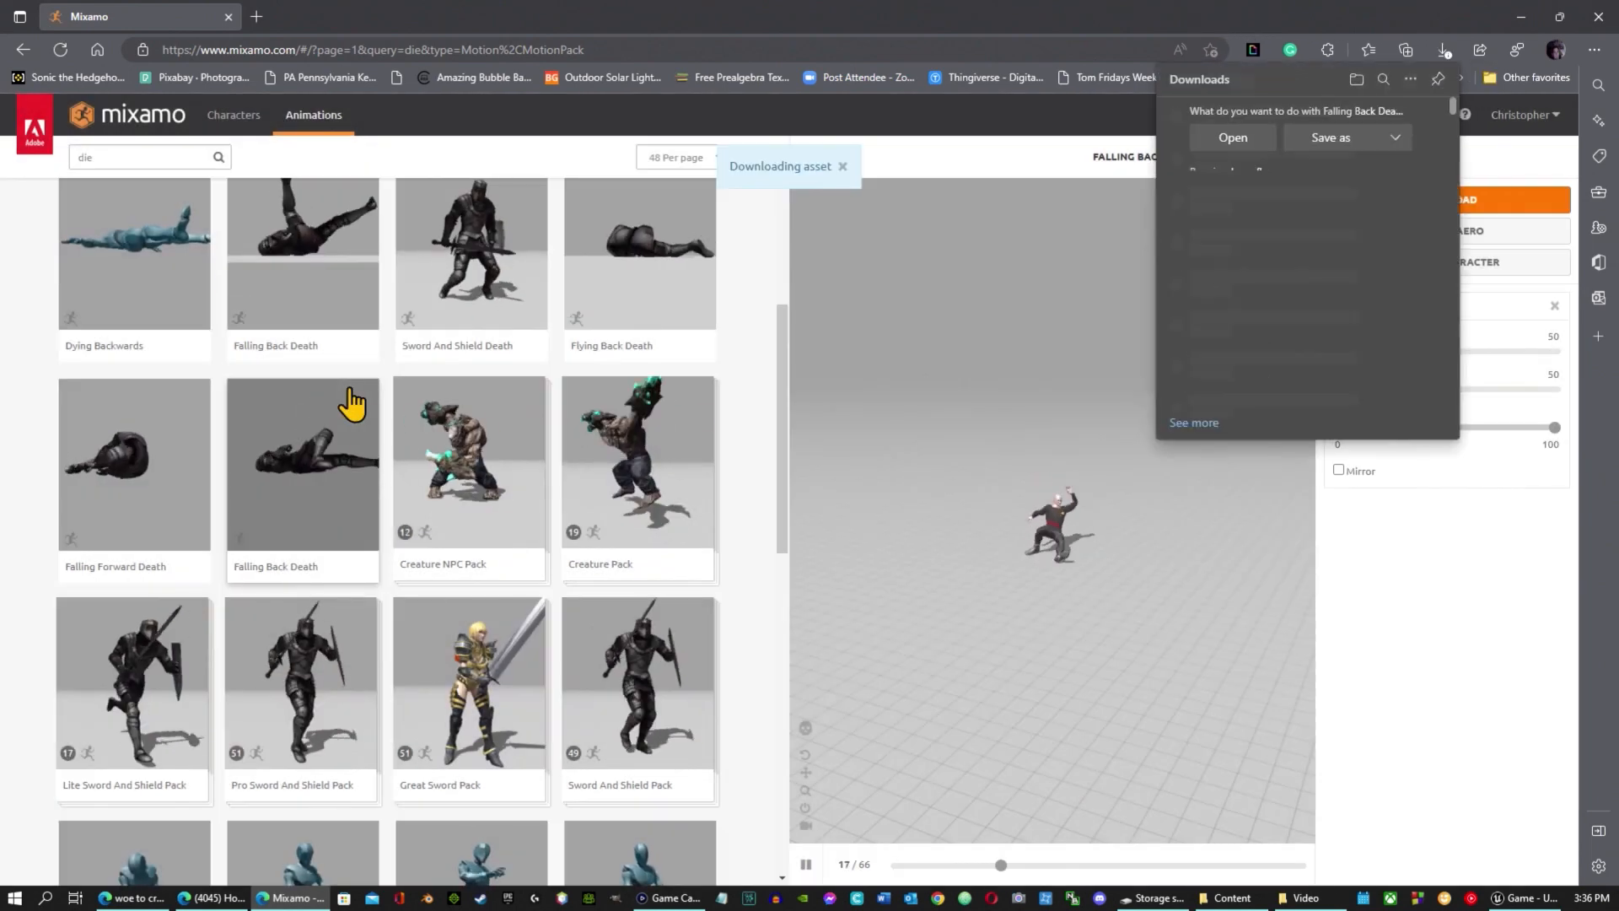
pyautogui.click(1337, 137)
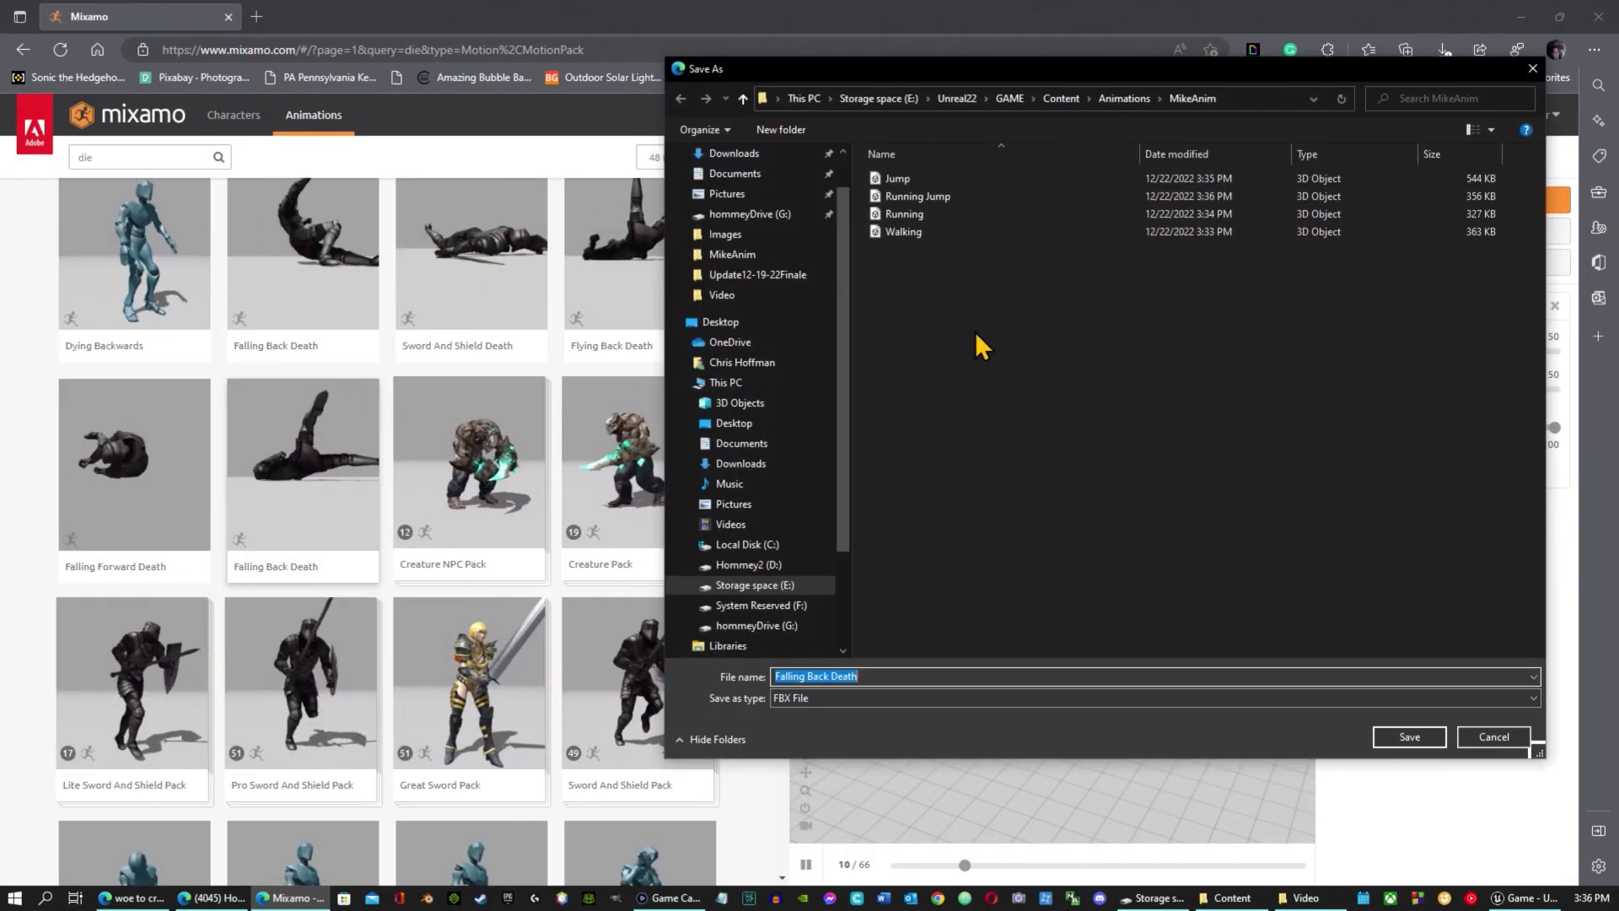
pyautogui.click(1431, 740)
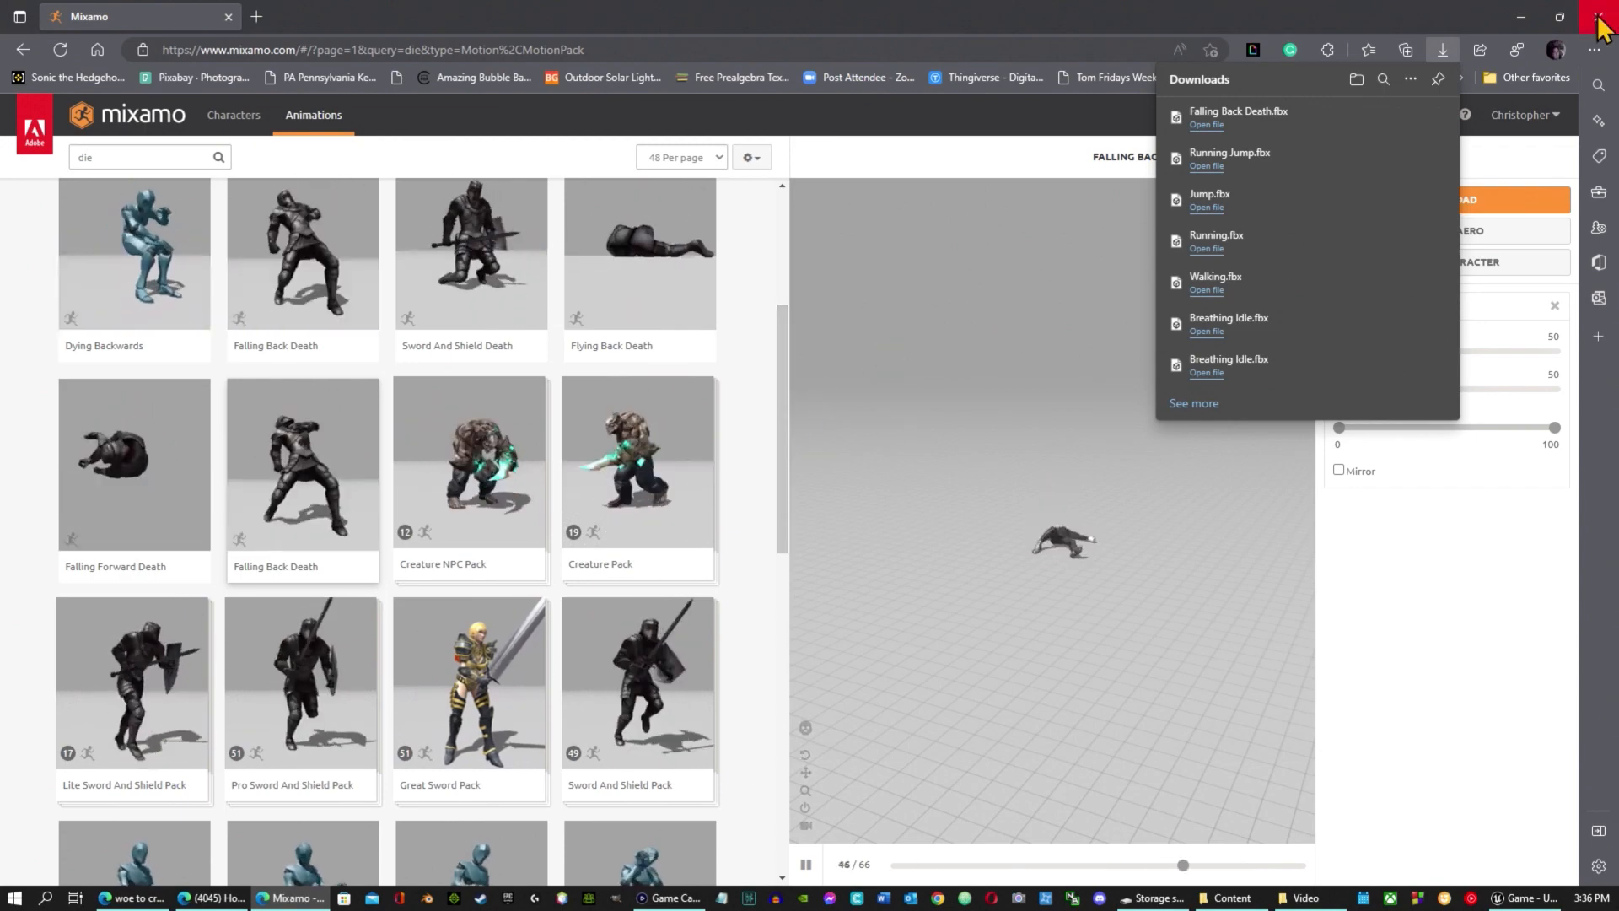
# Switch to the Unreal Editor and import the Breathing_Idle FBX as a skeletal mesh into ThirdPersonBP/Blueprints.
pyautogui.click(1520, 17)
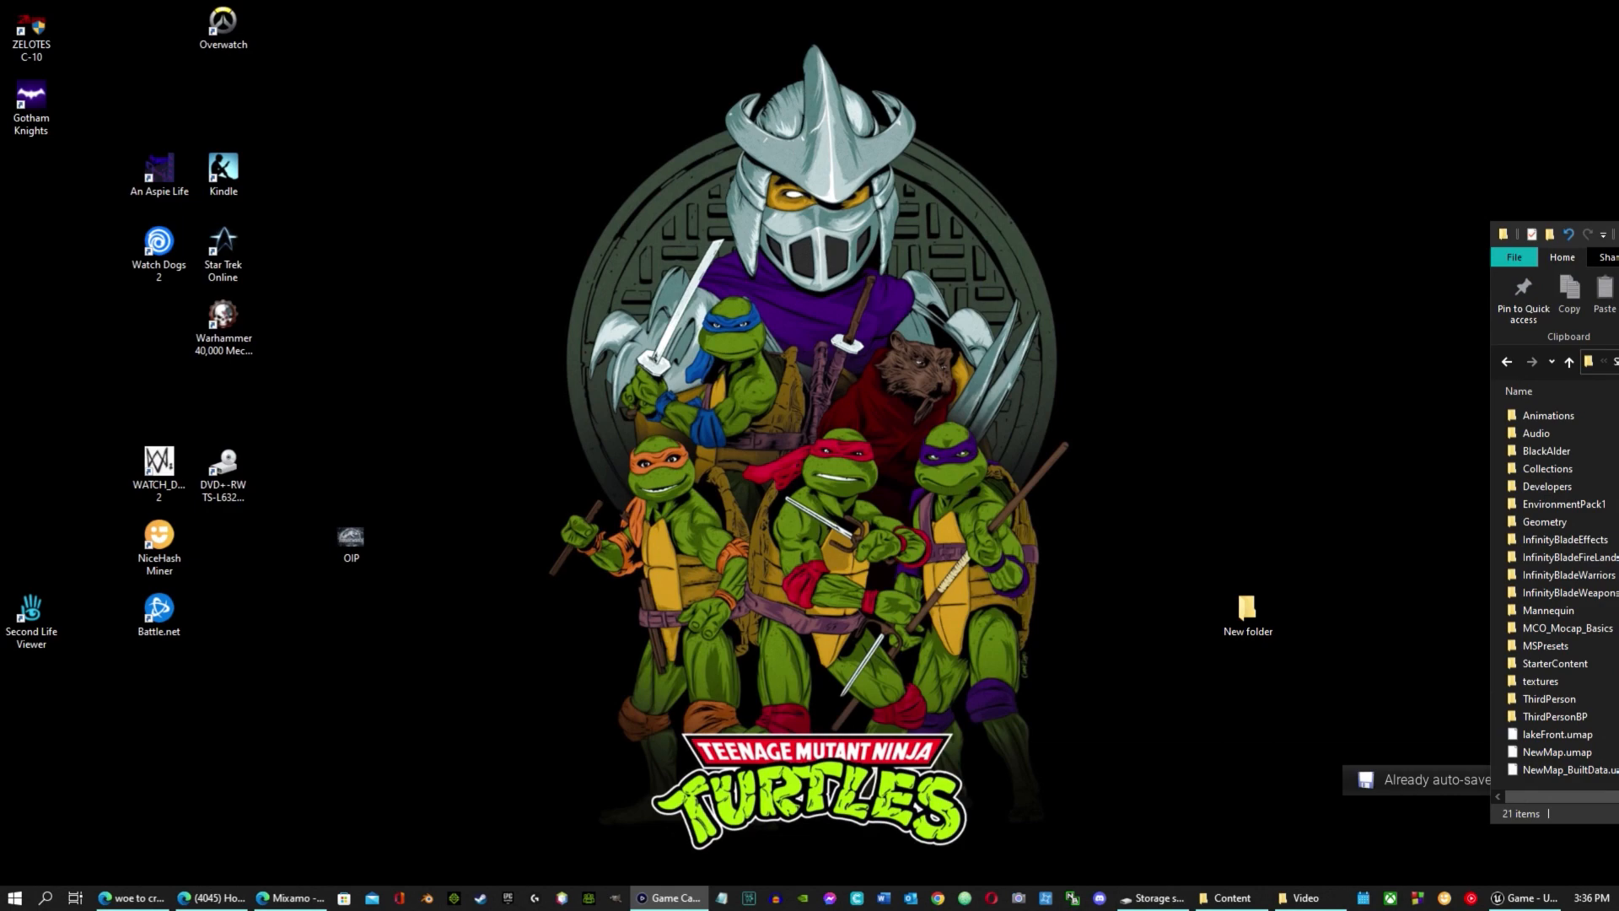
pyautogui.click(1525, 898)
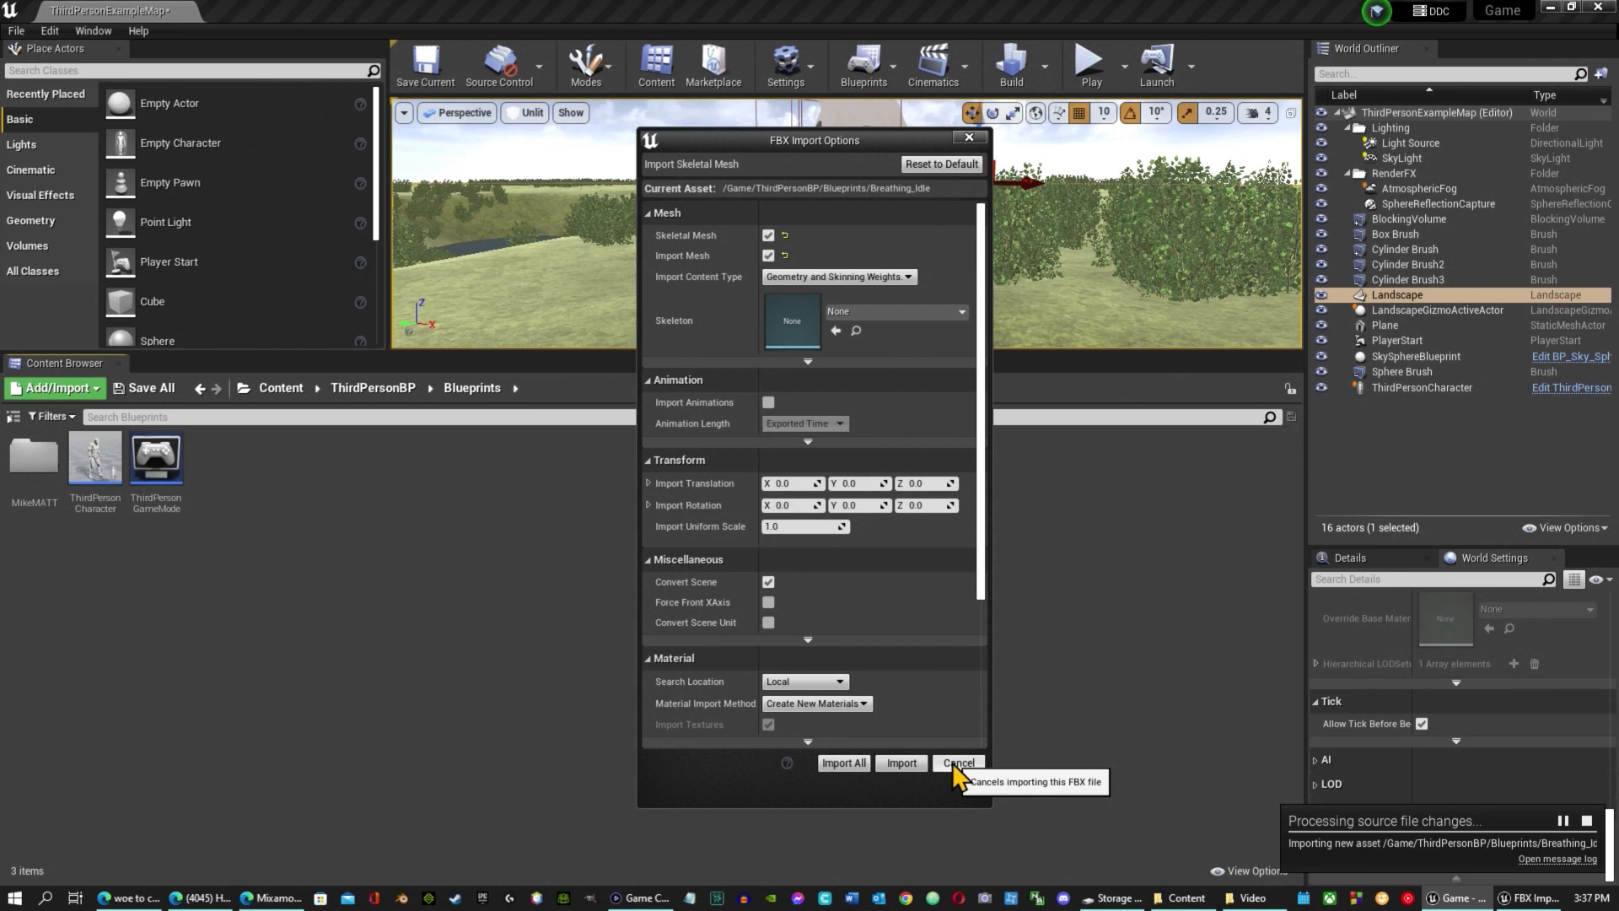
pyautogui.click(832, 767)
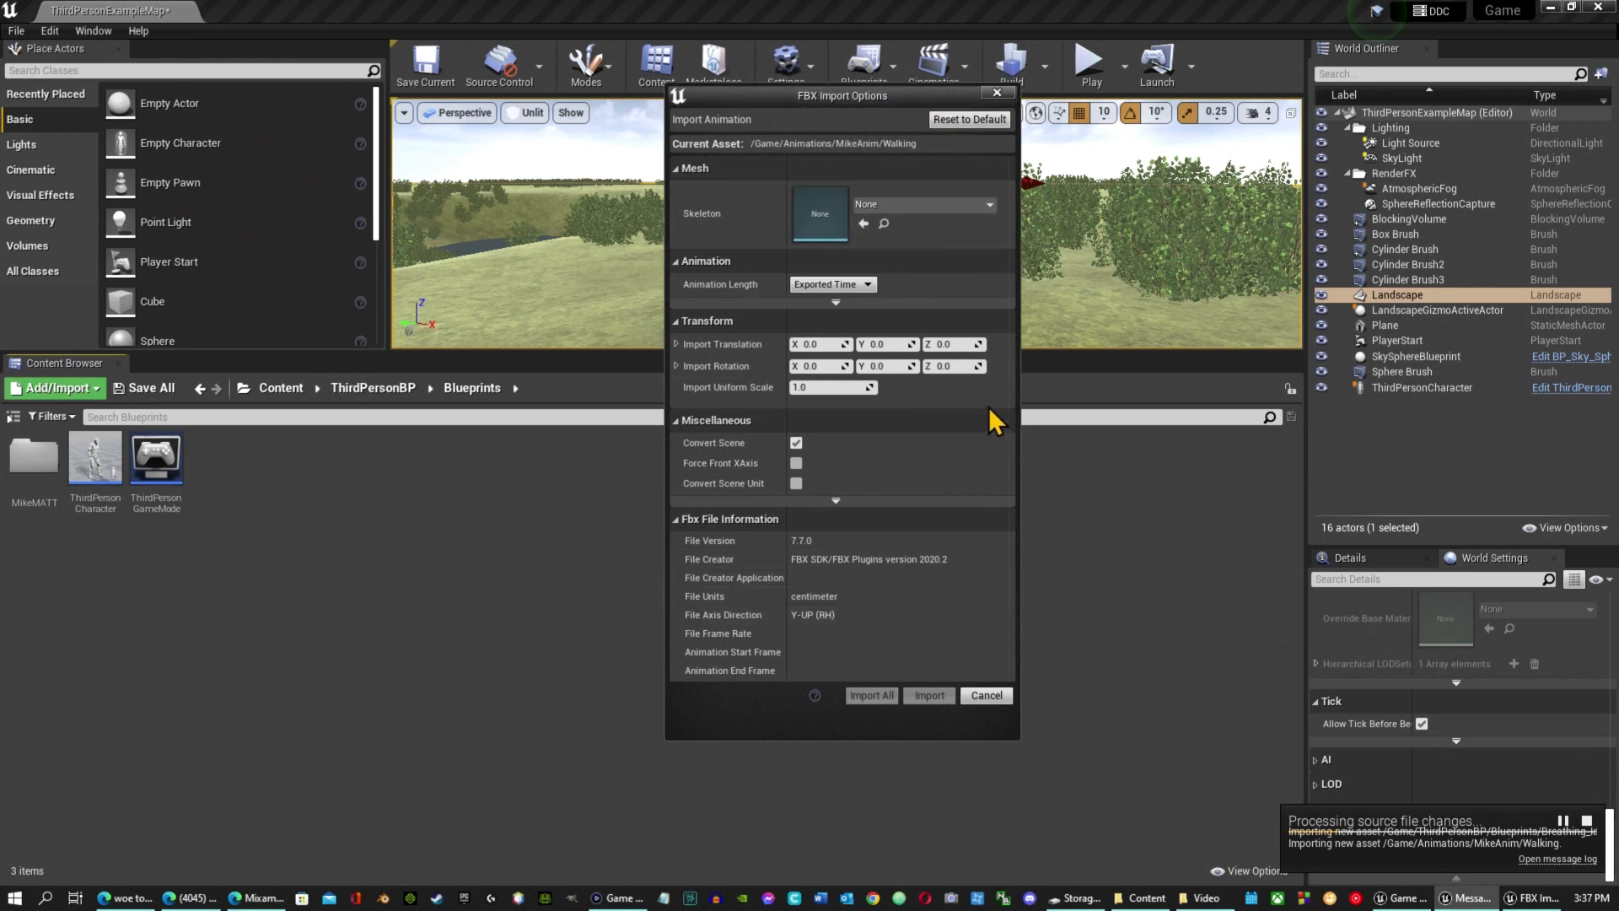
# Assign Breathing_Idle_Skeleton to the Walking animation and import it into Animations/MikeAnim.
pyautogui.click(925, 205)
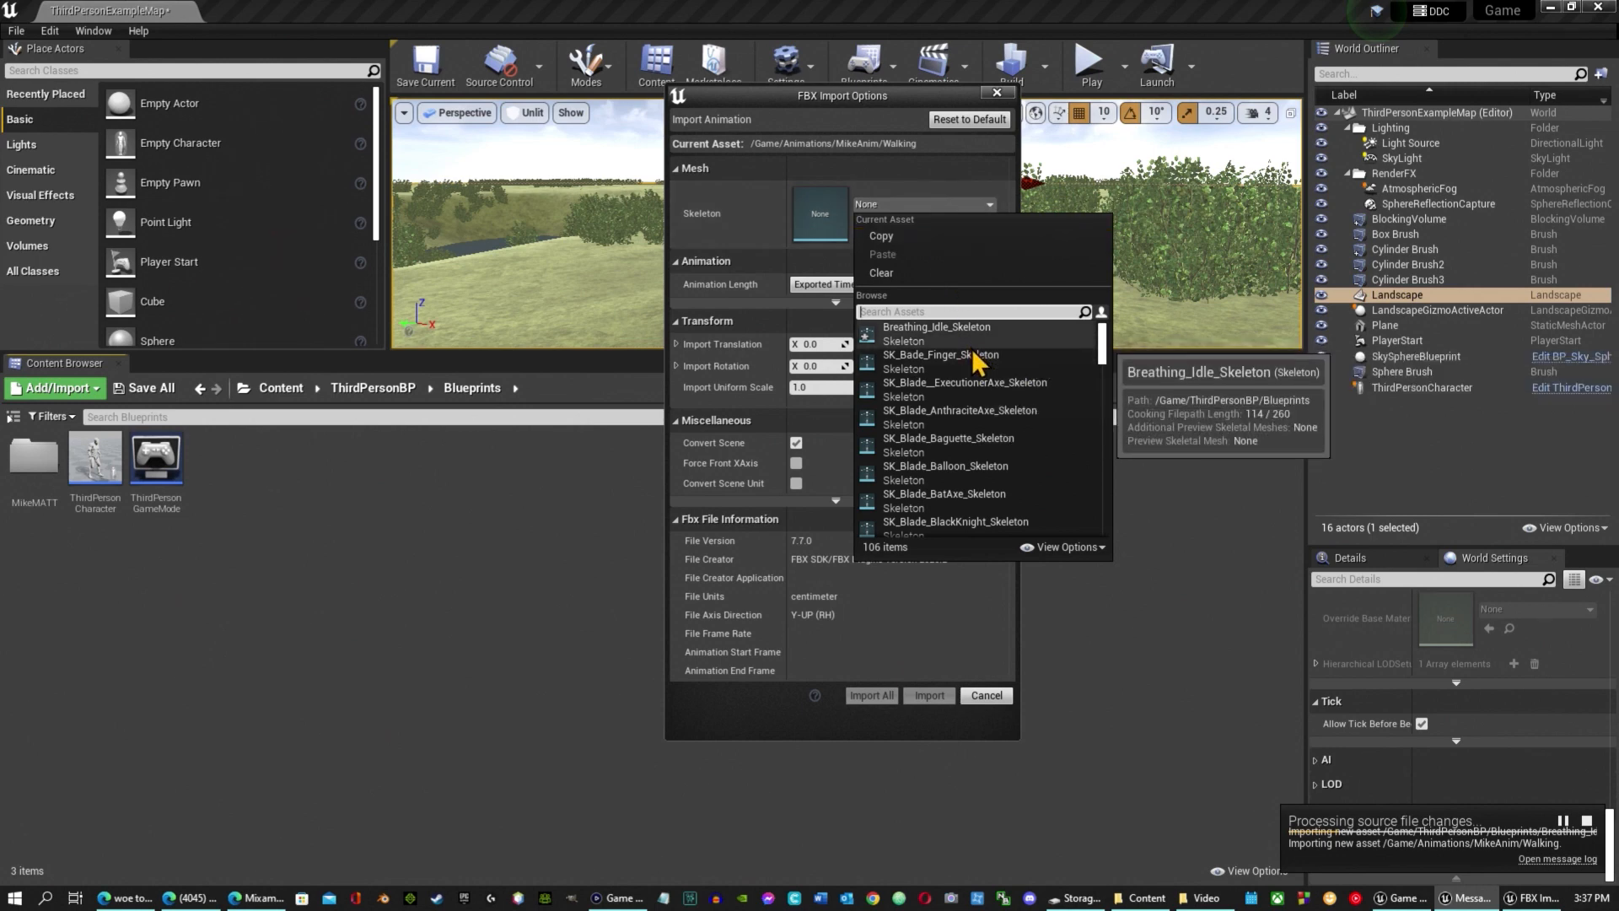
pyautogui.scroll(-3, 970, 443)
pyautogui.scroll(-15, 974, 459)
pyautogui.scroll(-15, 974, 460)
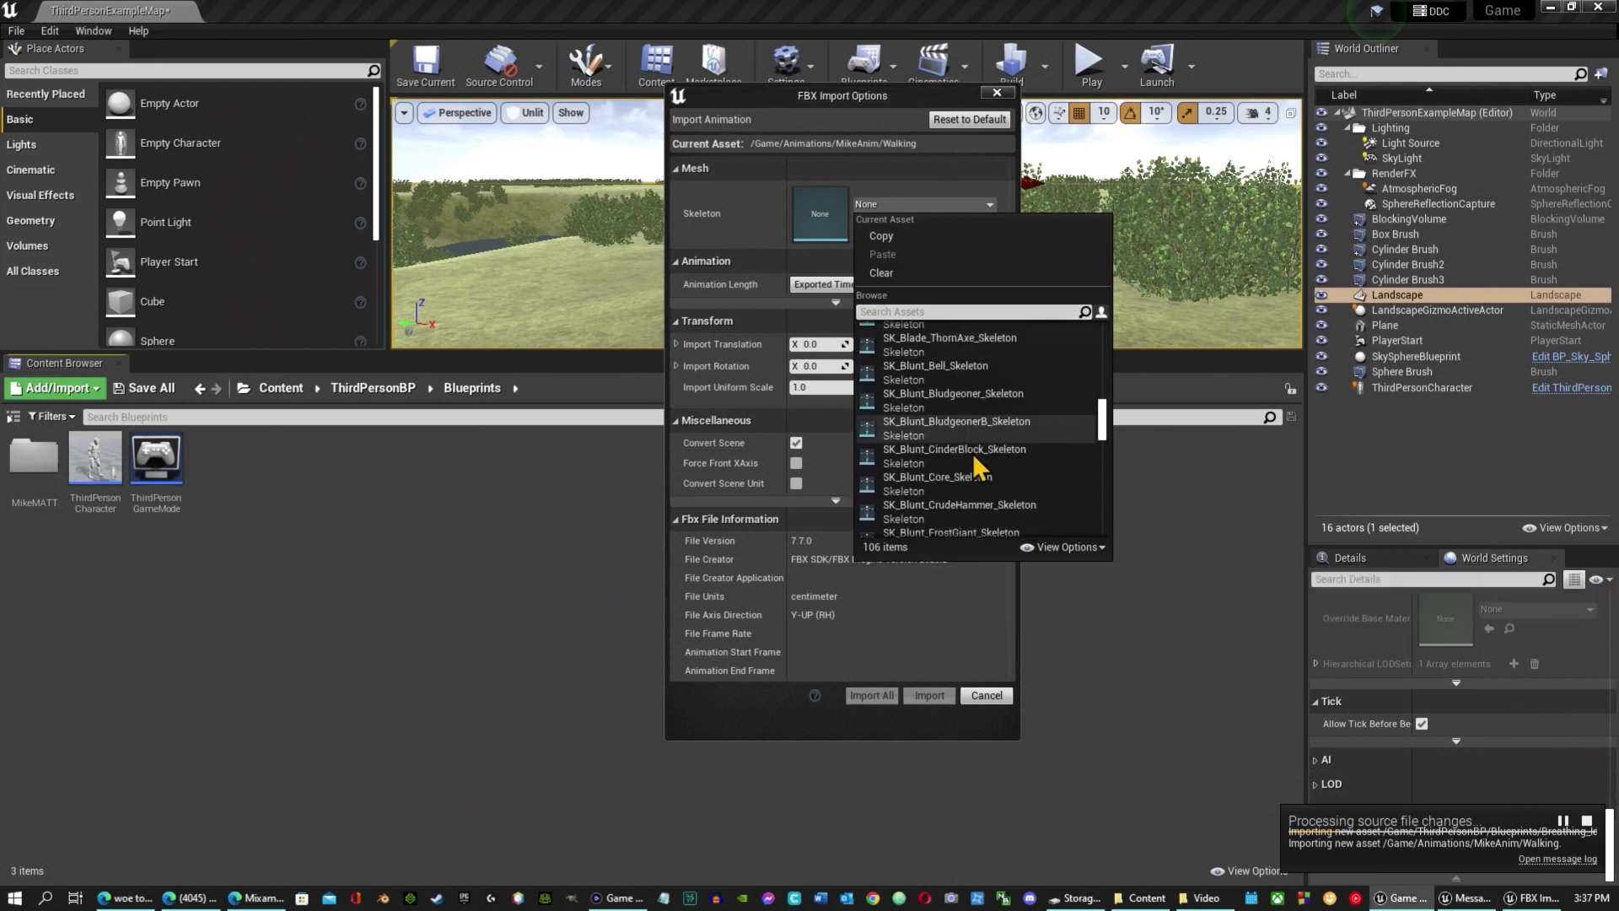
pyautogui.scroll(-15, 979, 457)
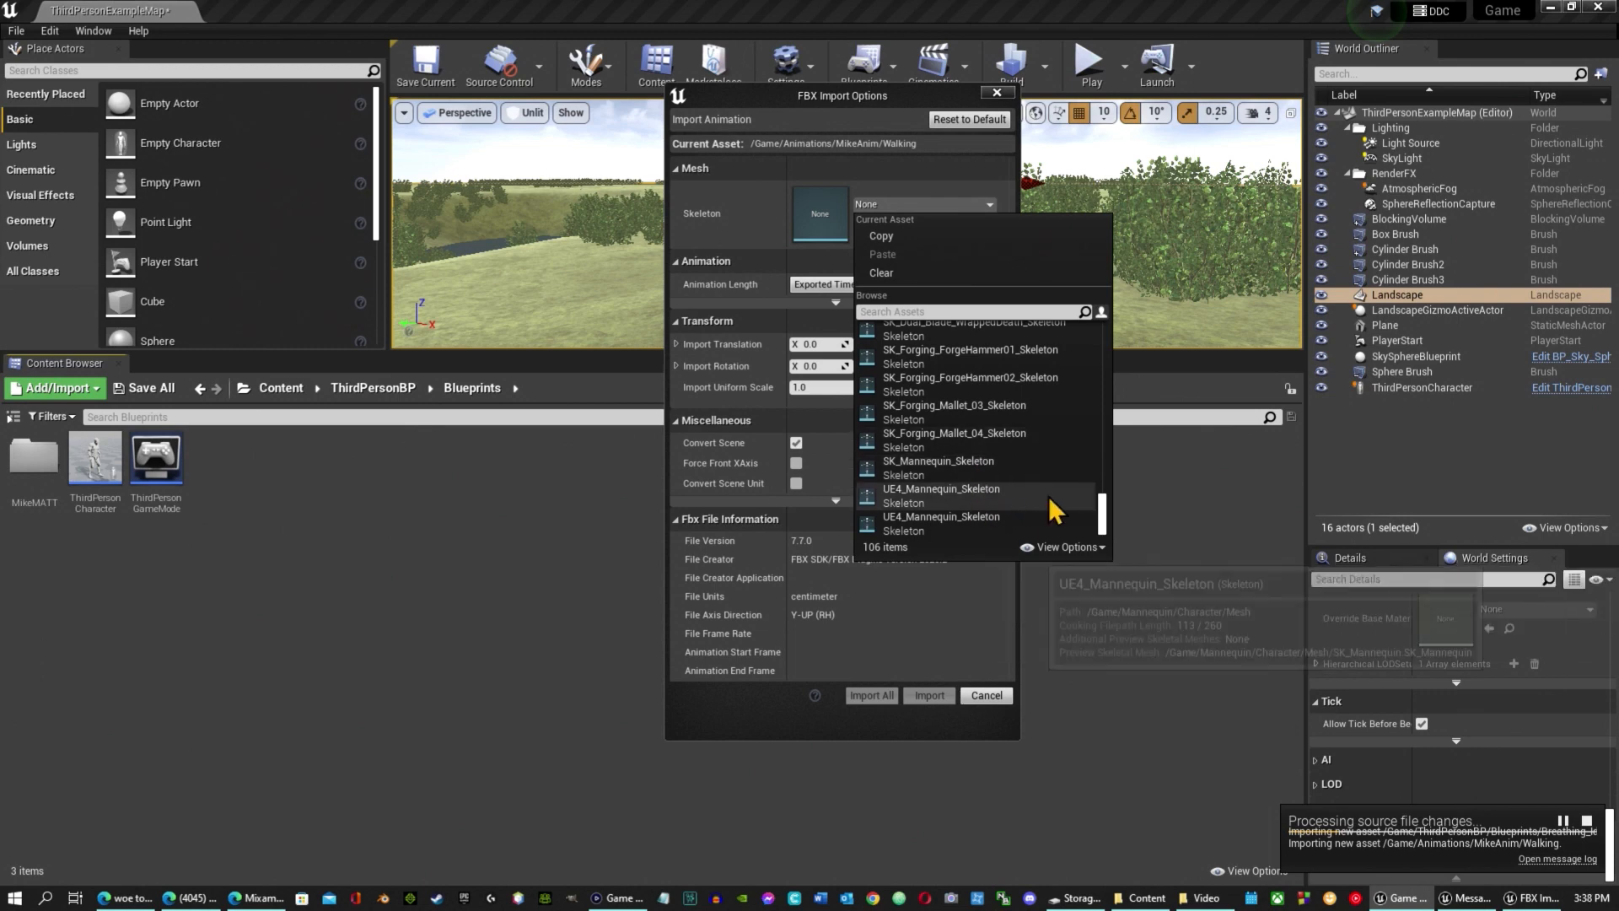
pyautogui.moveTo(1100, 516); pyautogui.dragTo(1102, 311)
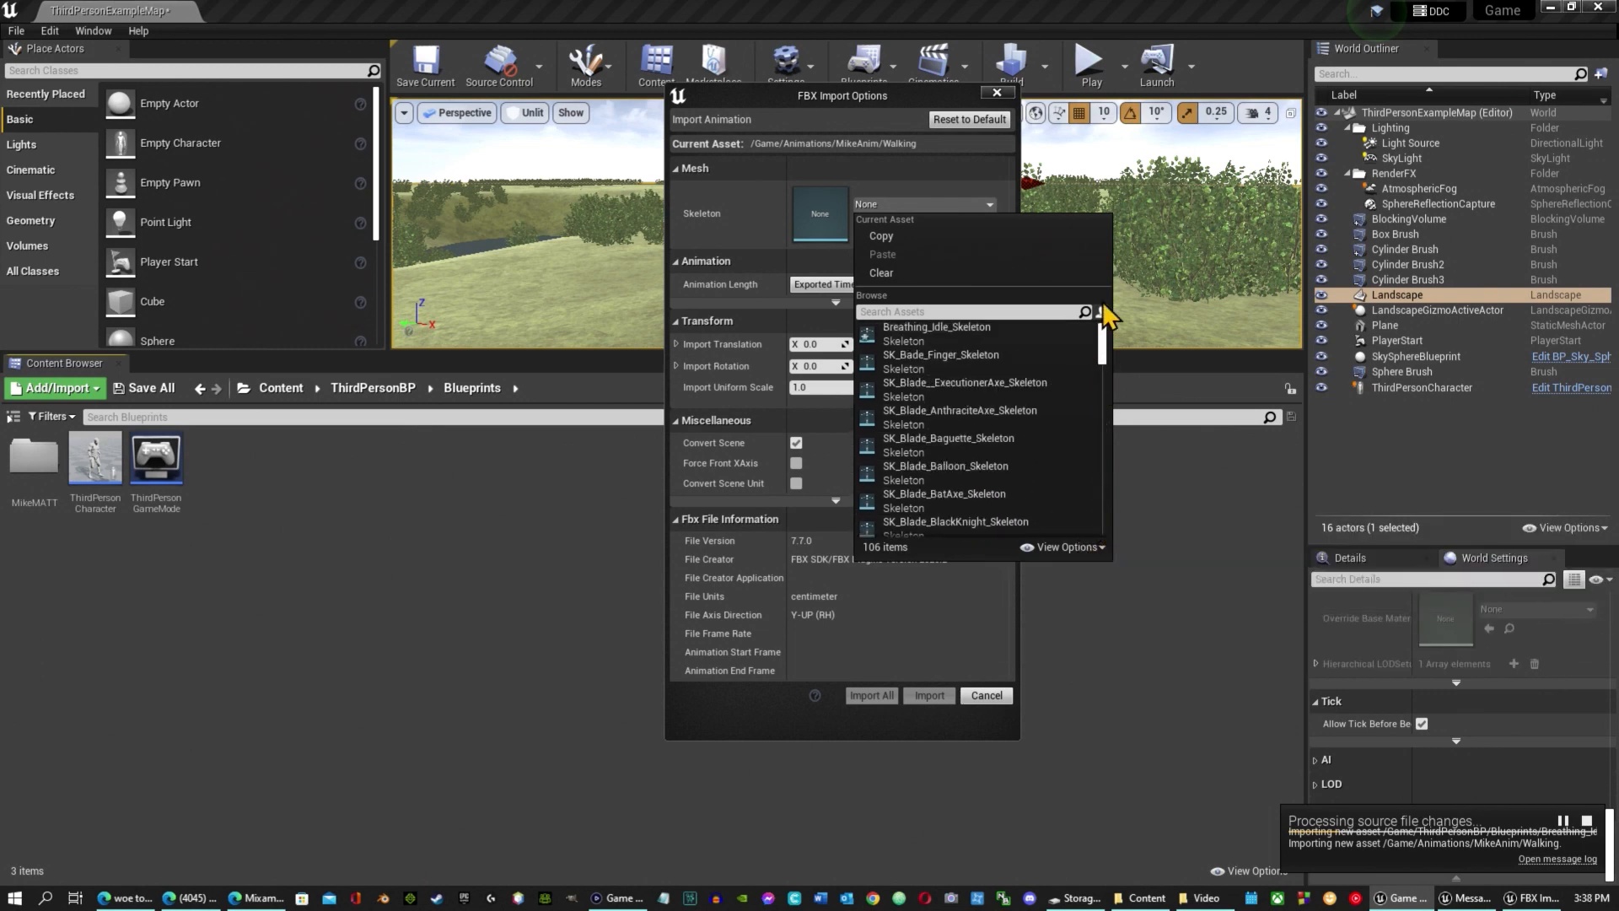
pyautogui.click(953, 330)
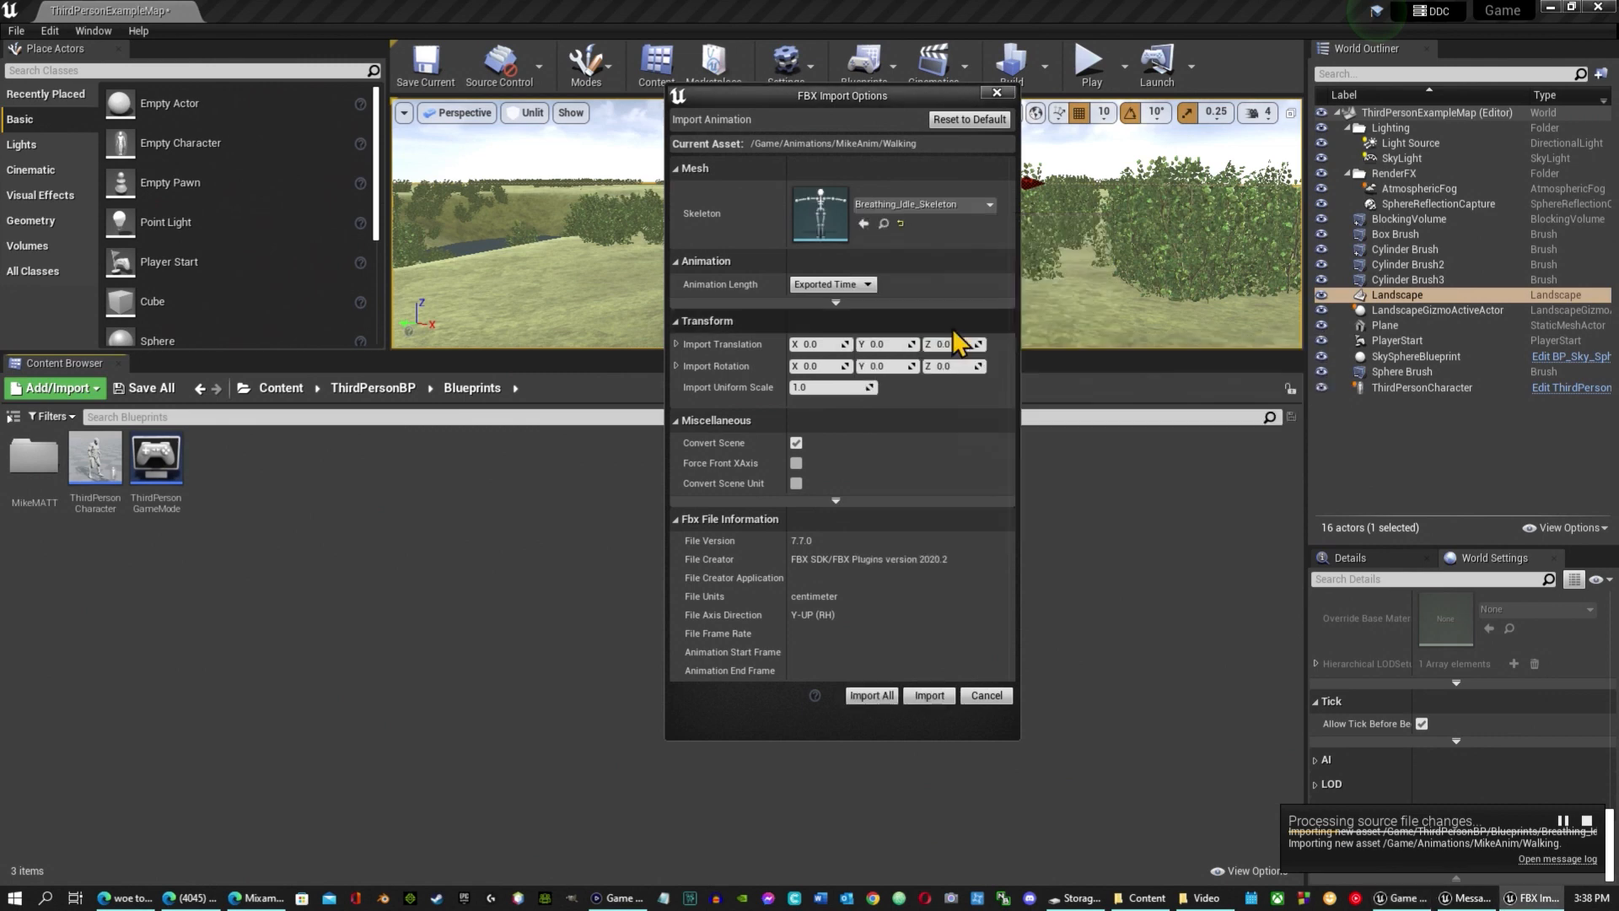
pyautogui.click(869, 696)
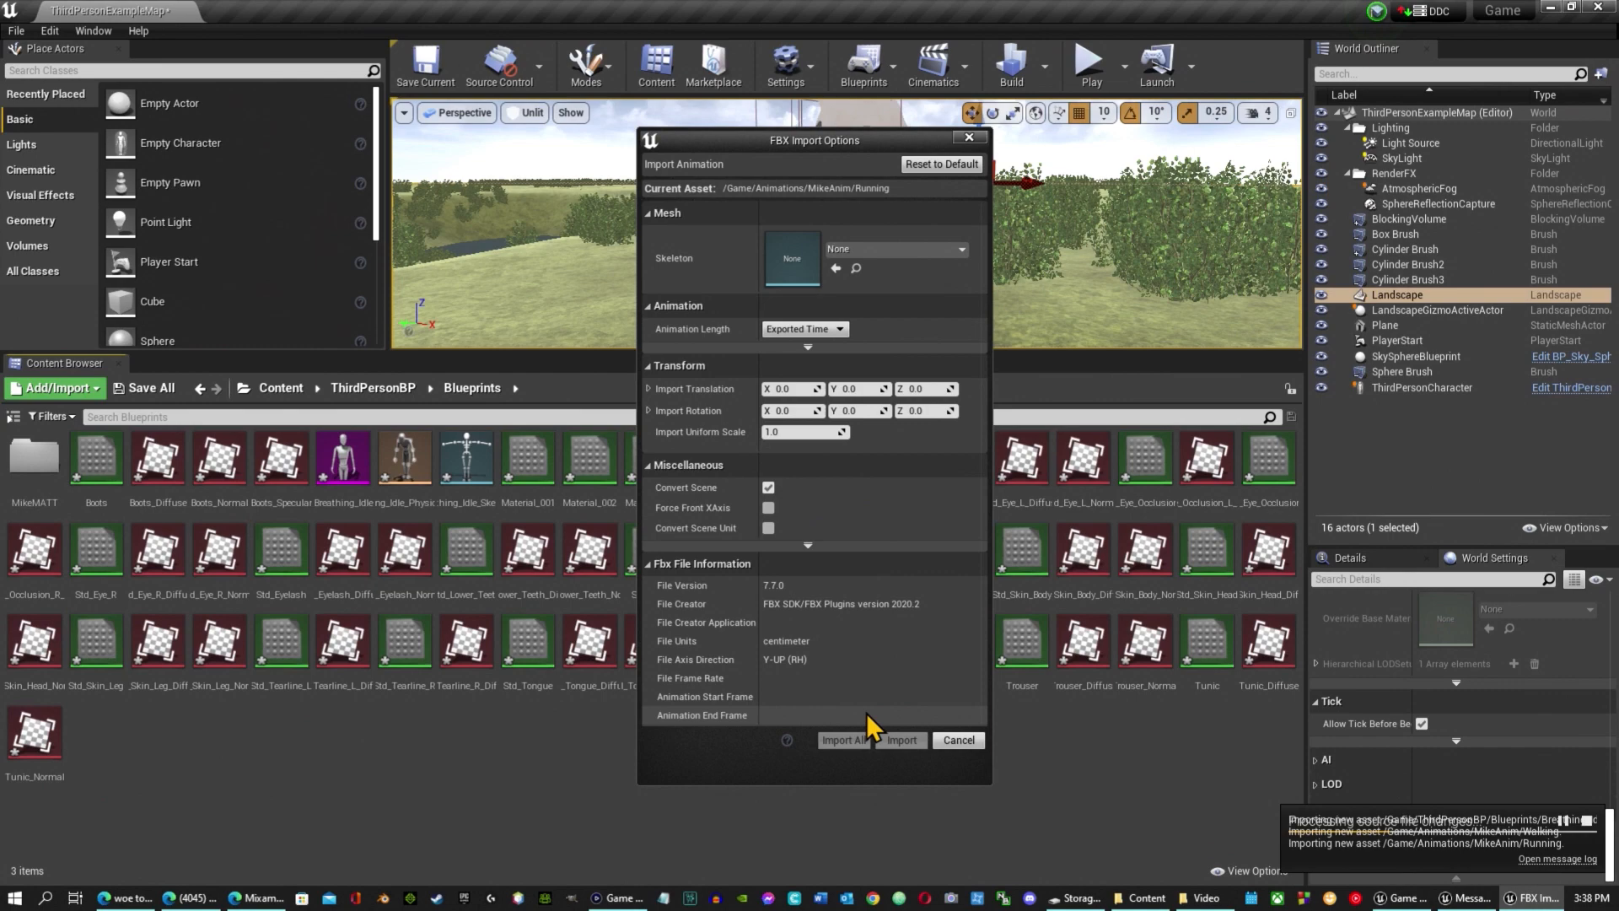
# Import the Running animation into Animations/MikeAnim using Breathing_Idle_Skeleton.
pyautogui.click(945, 243)
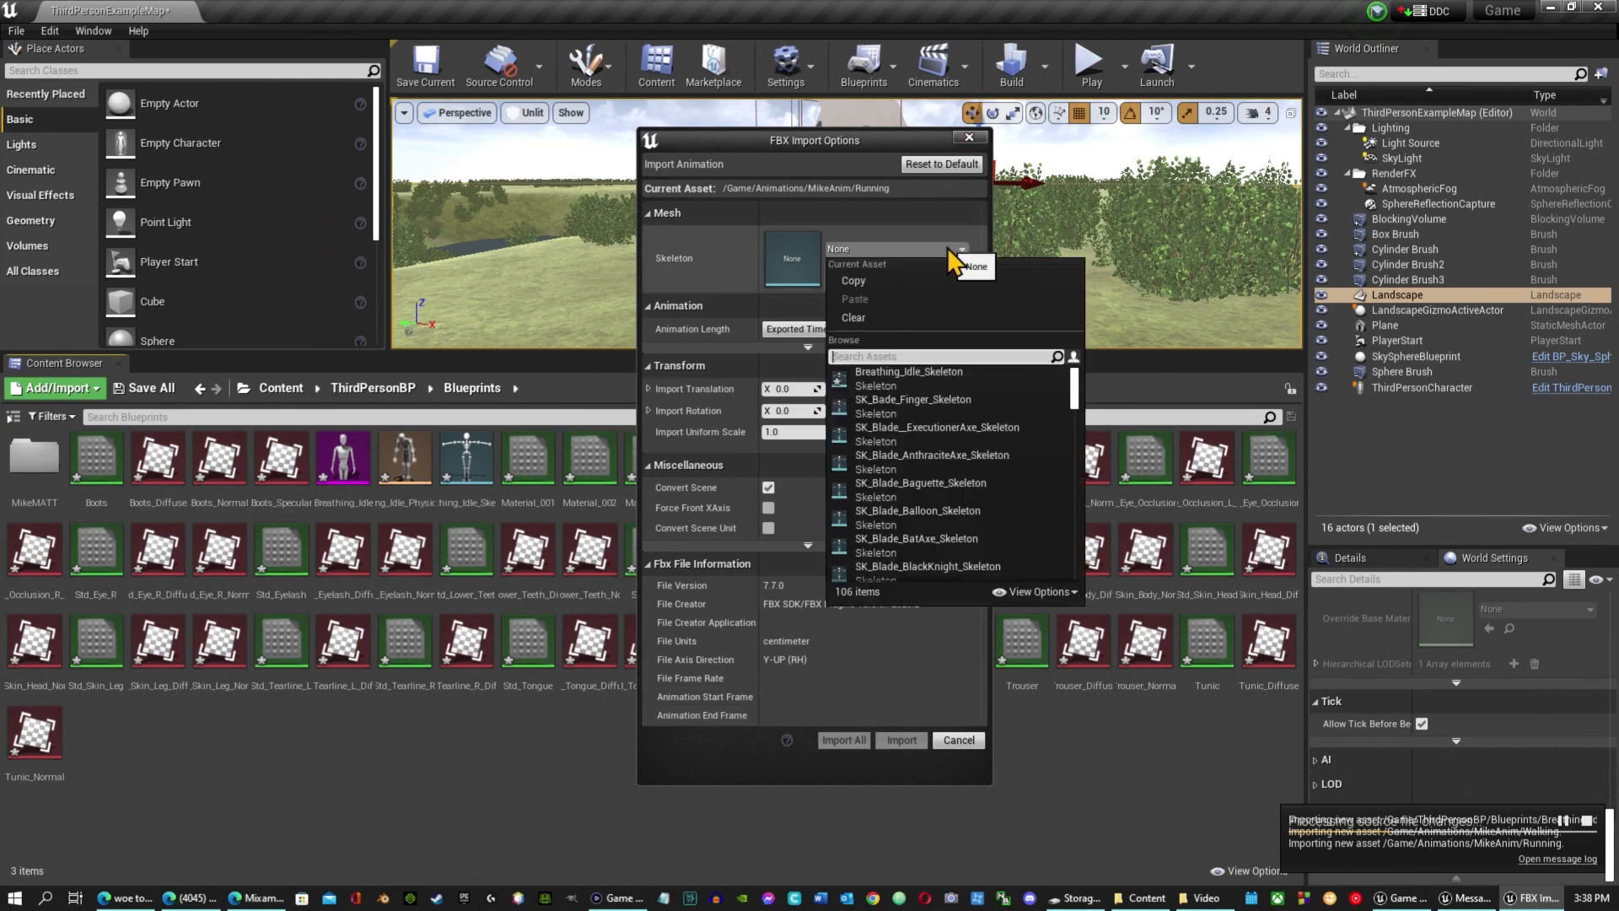
pyautogui.click(936, 389)
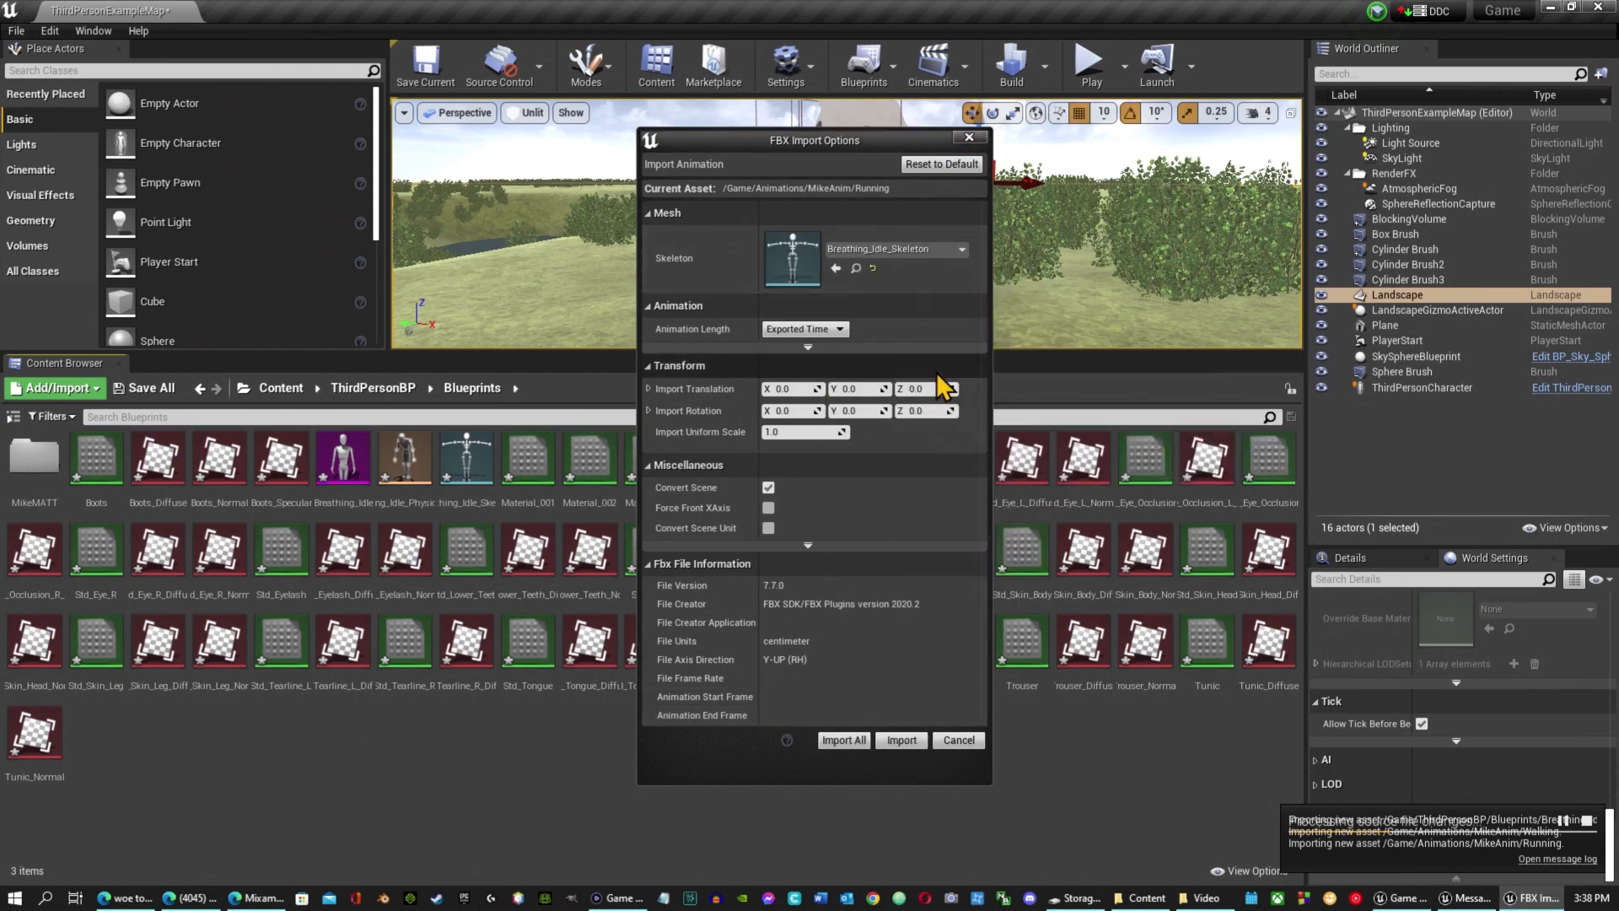
pyautogui.click(853, 739)
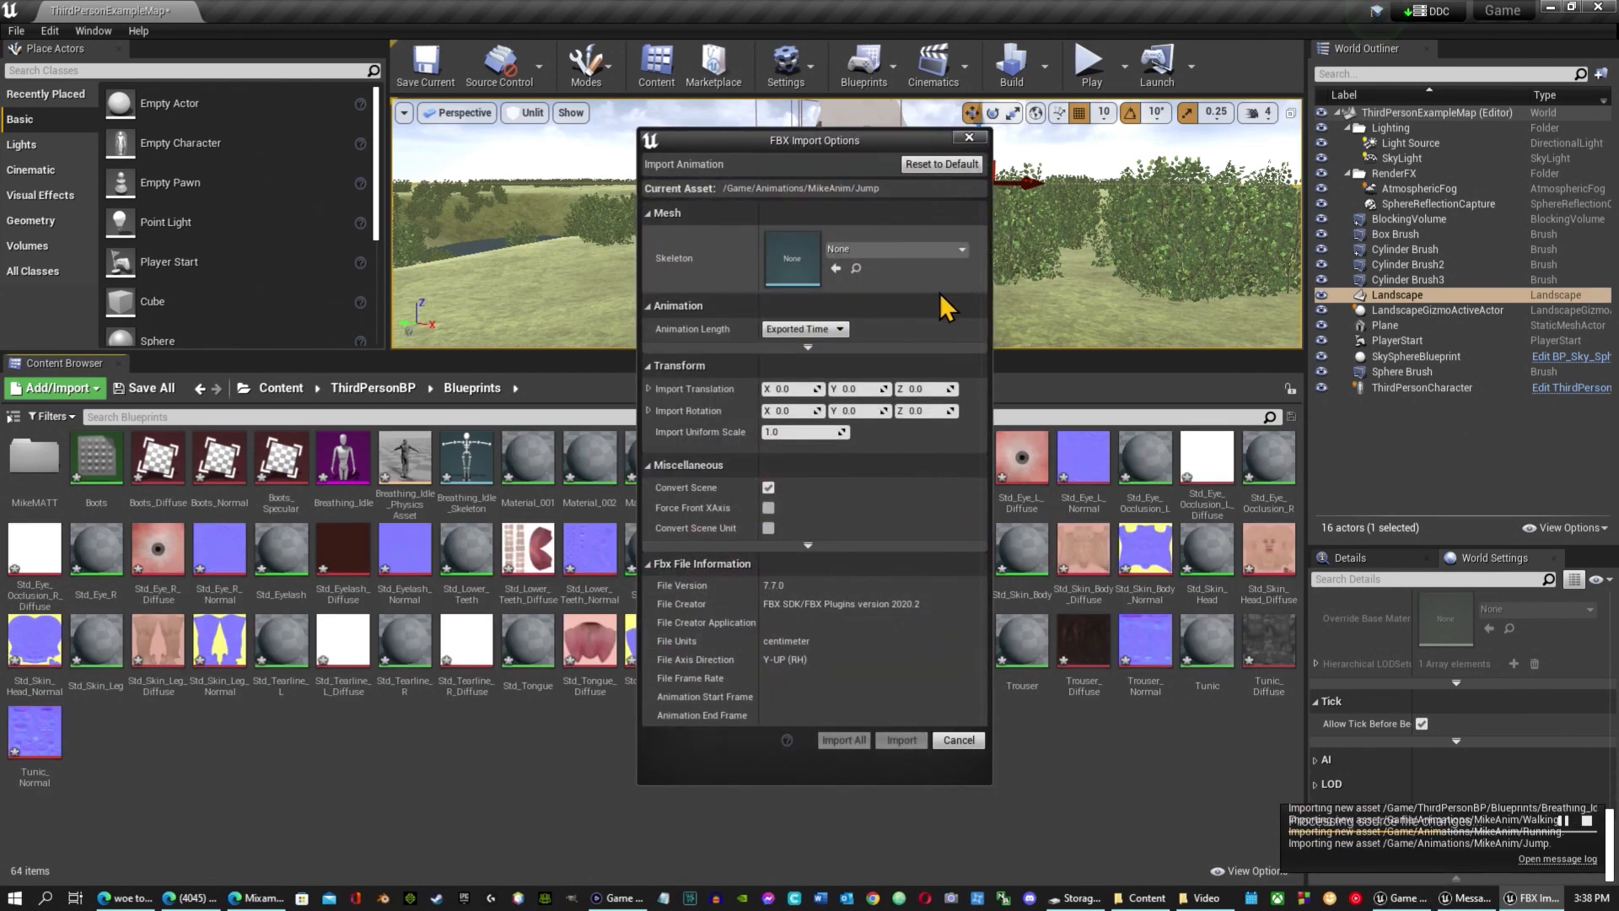
# Import the Jump animation into Animations/MikeAnim with Breathing_Idle_Skeleton as its skeleton.
pyautogui.click(953, 251)
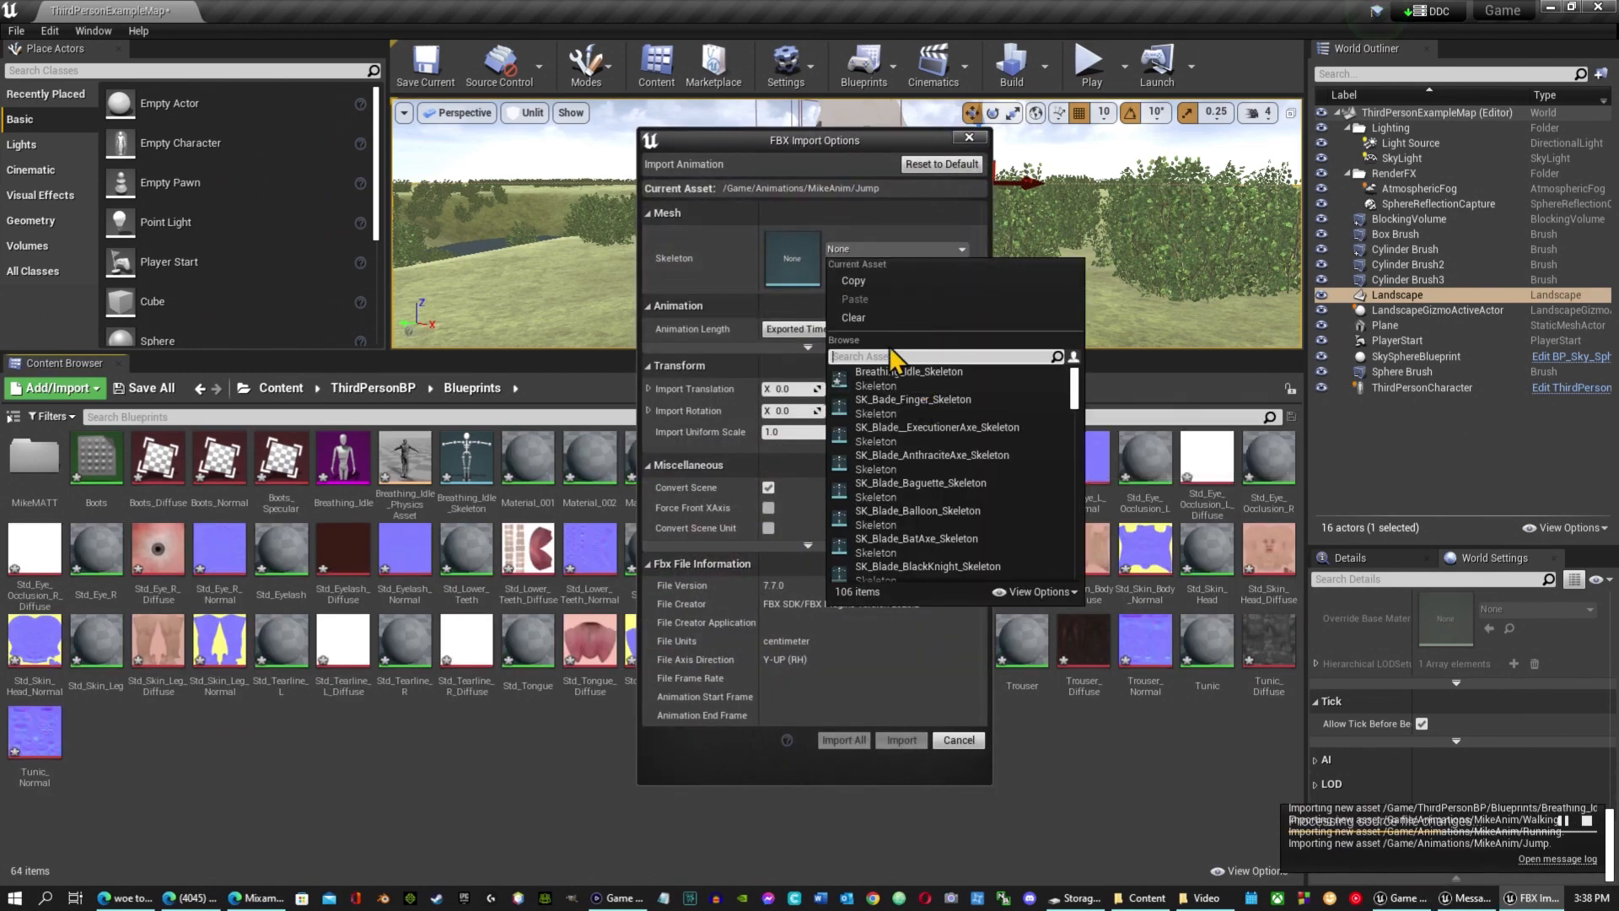
pyautogui.click(940, 373)
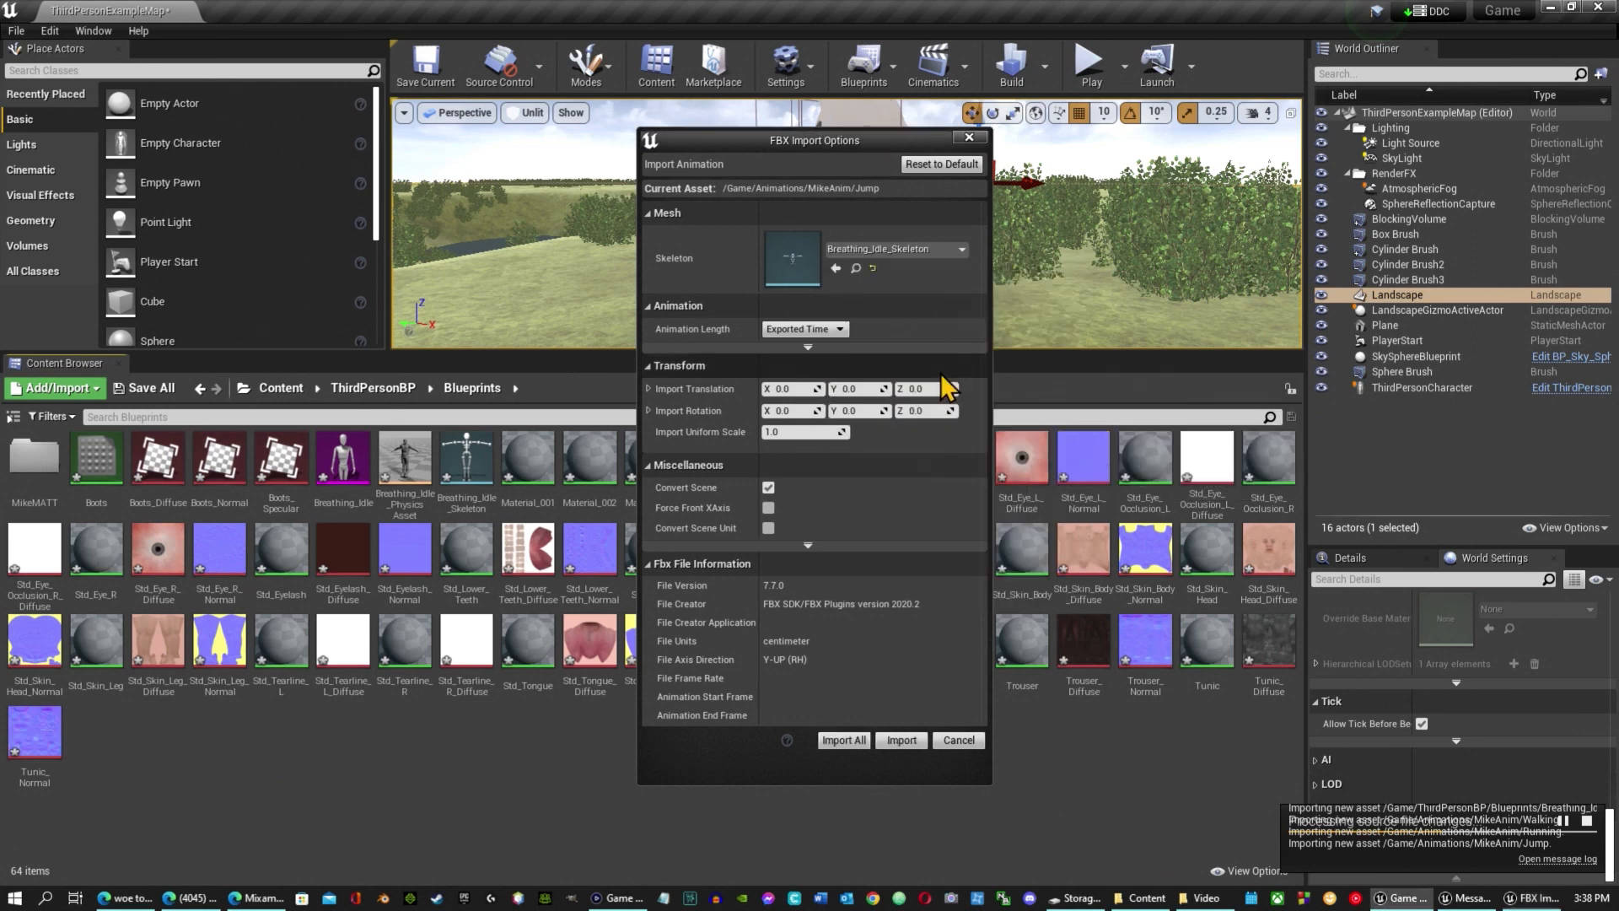
pyautogui.click(837, 742)
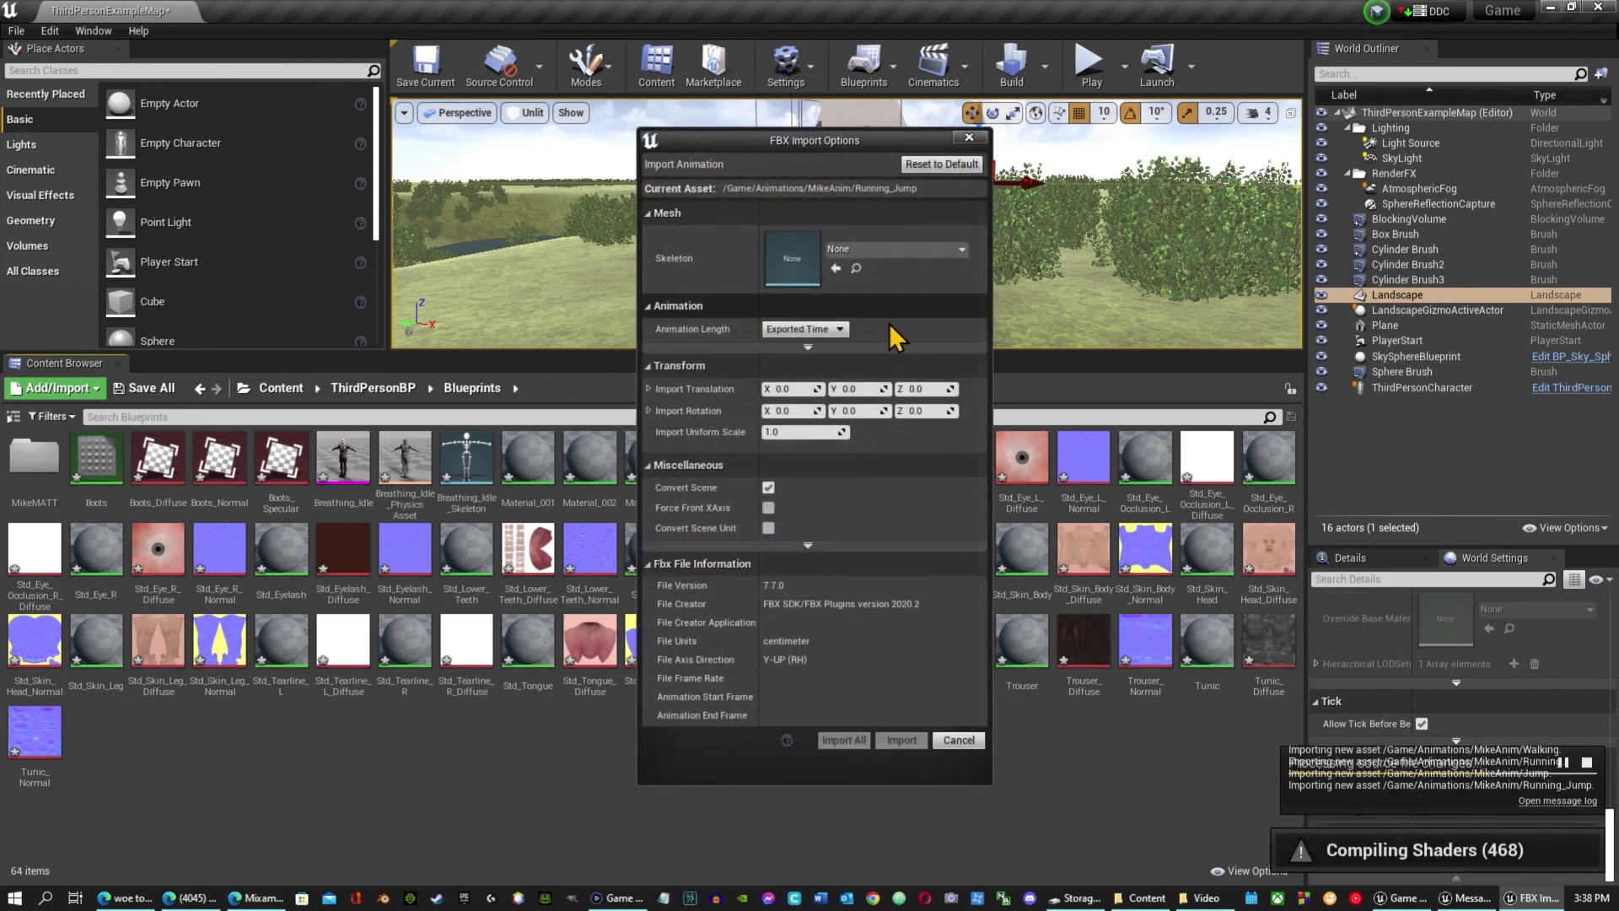
# Set the skeleton of the Running_Jump animation to Breathing_Idle_Skeleton and import it into Animations/MikeAnim.
pyautogui.click(893, 251)
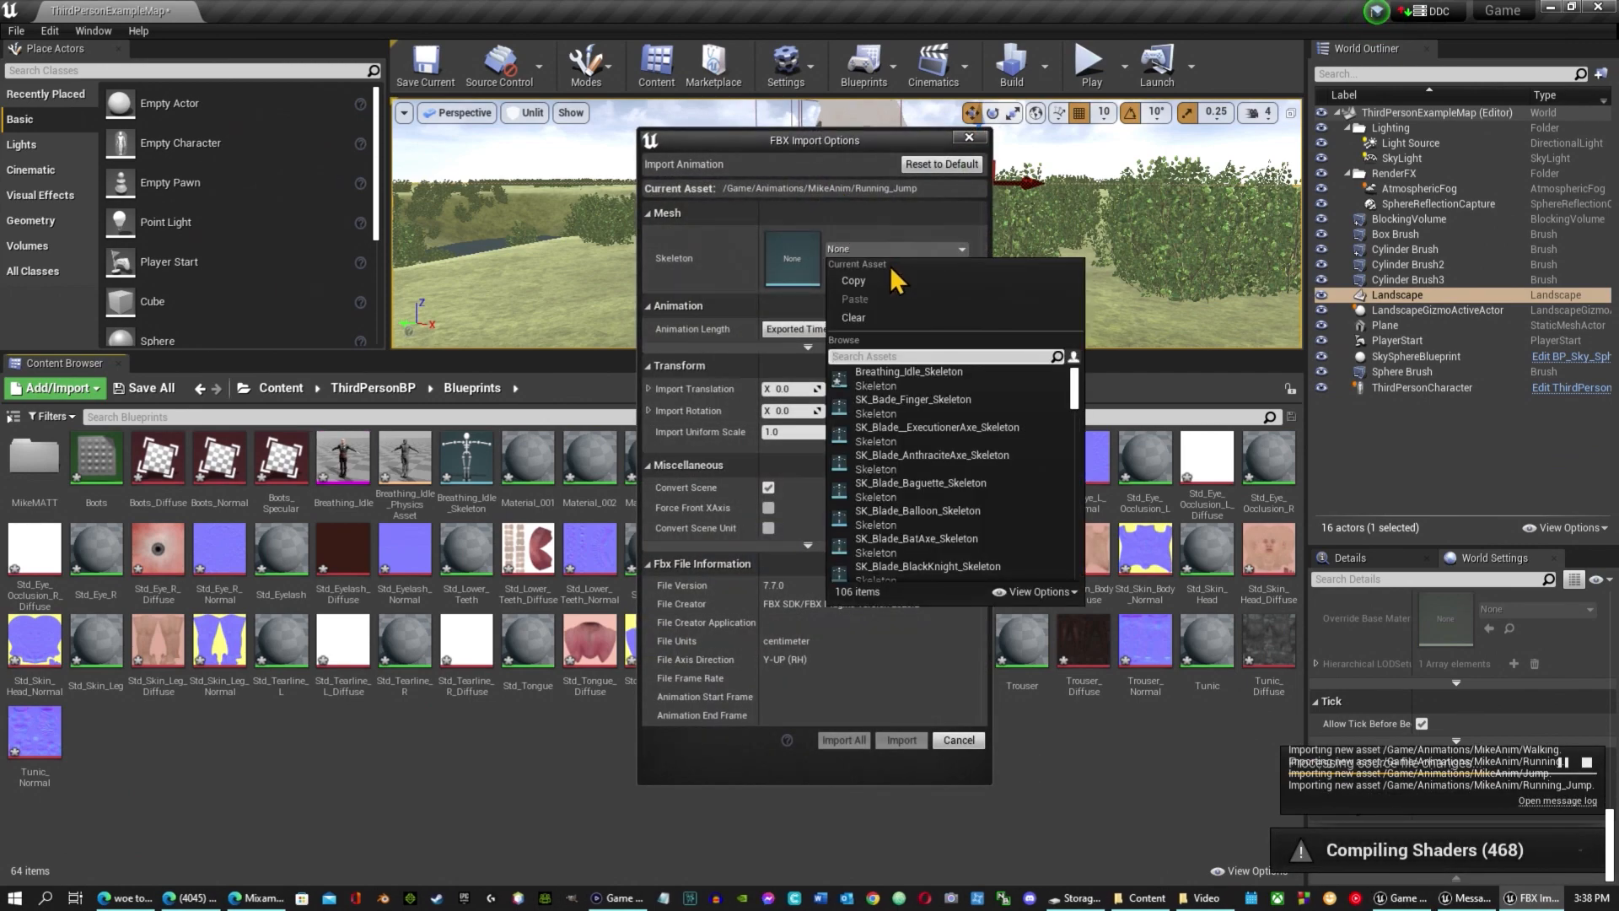
pyautogui.click(919, 372)
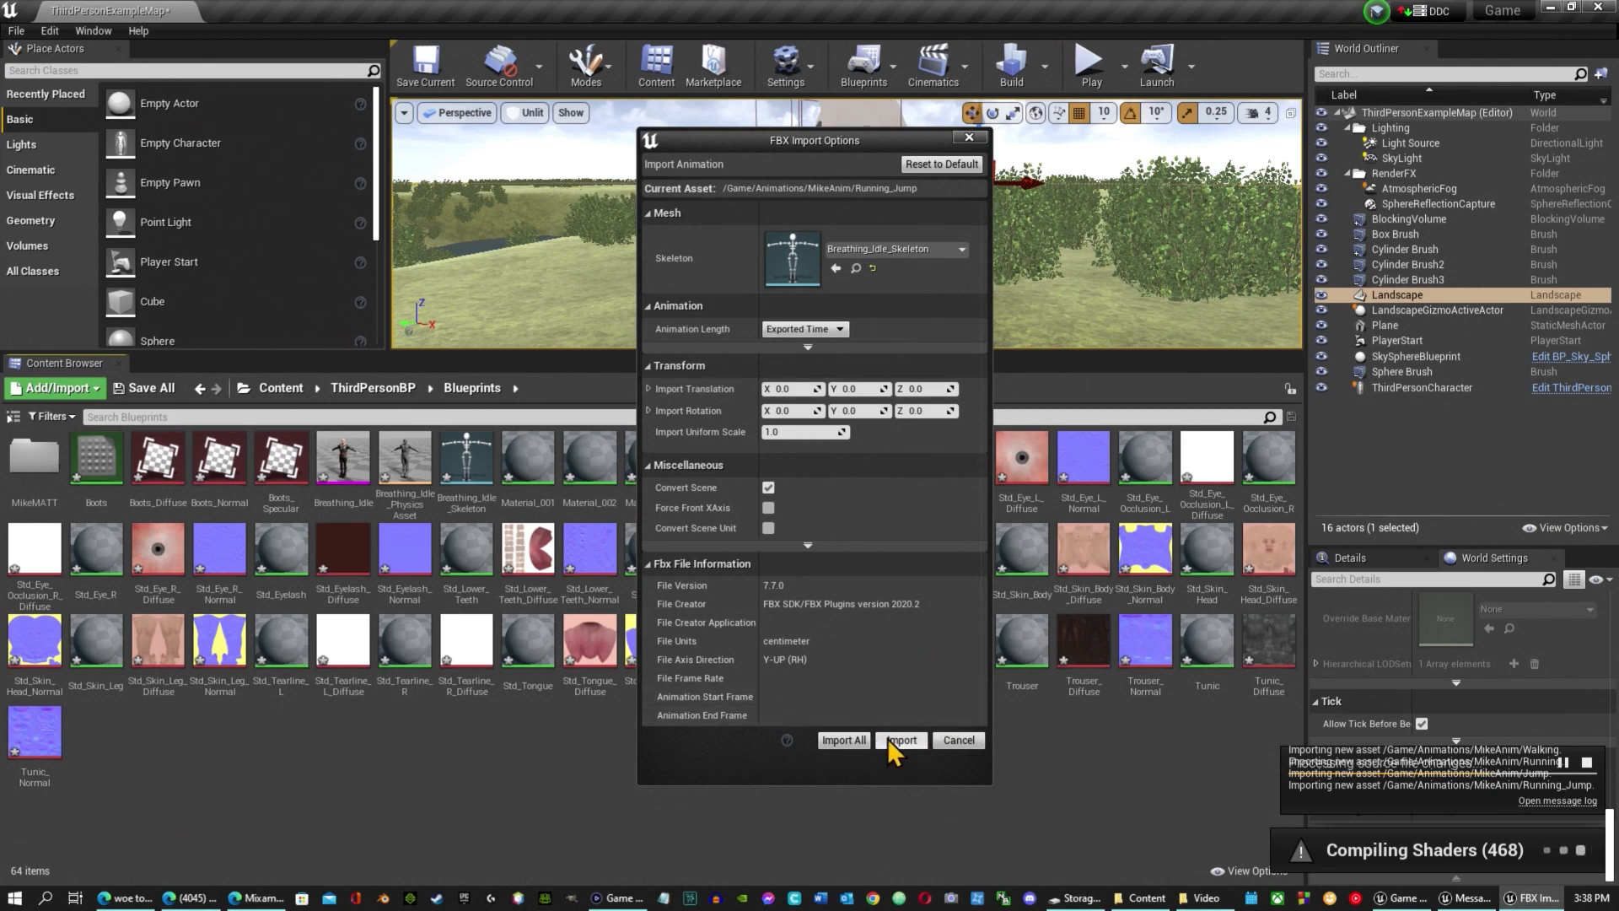
pyautogui.click(852, 740)
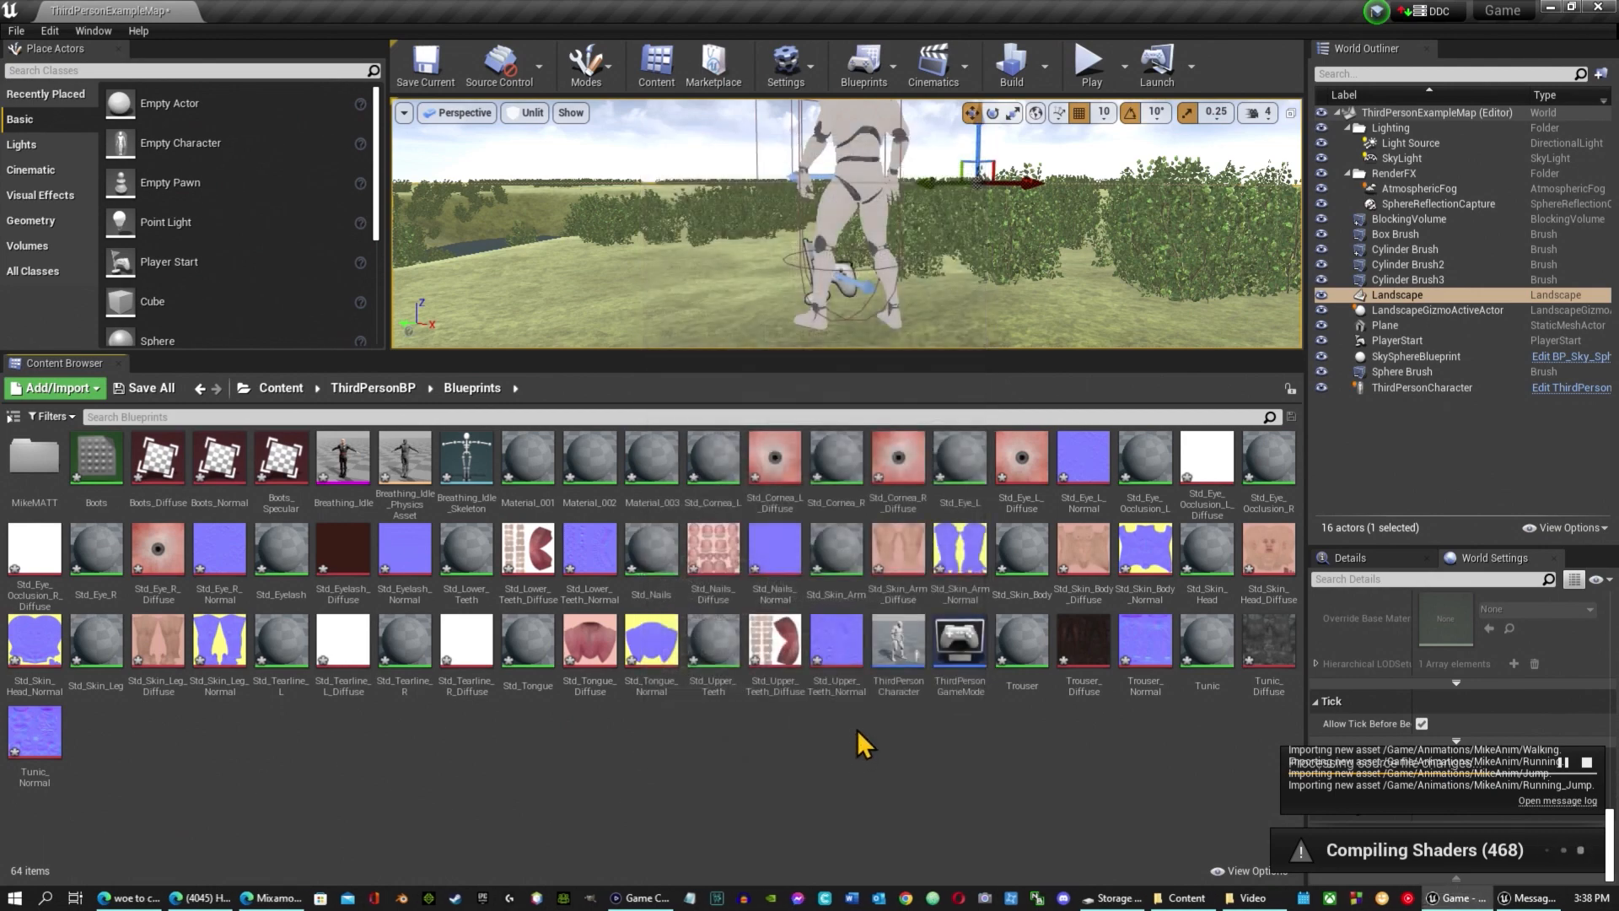
# Import the Falling_Back_Death animation with Breathing_Idle_Skeleton assigned.
pyautogui.click(924, 246)
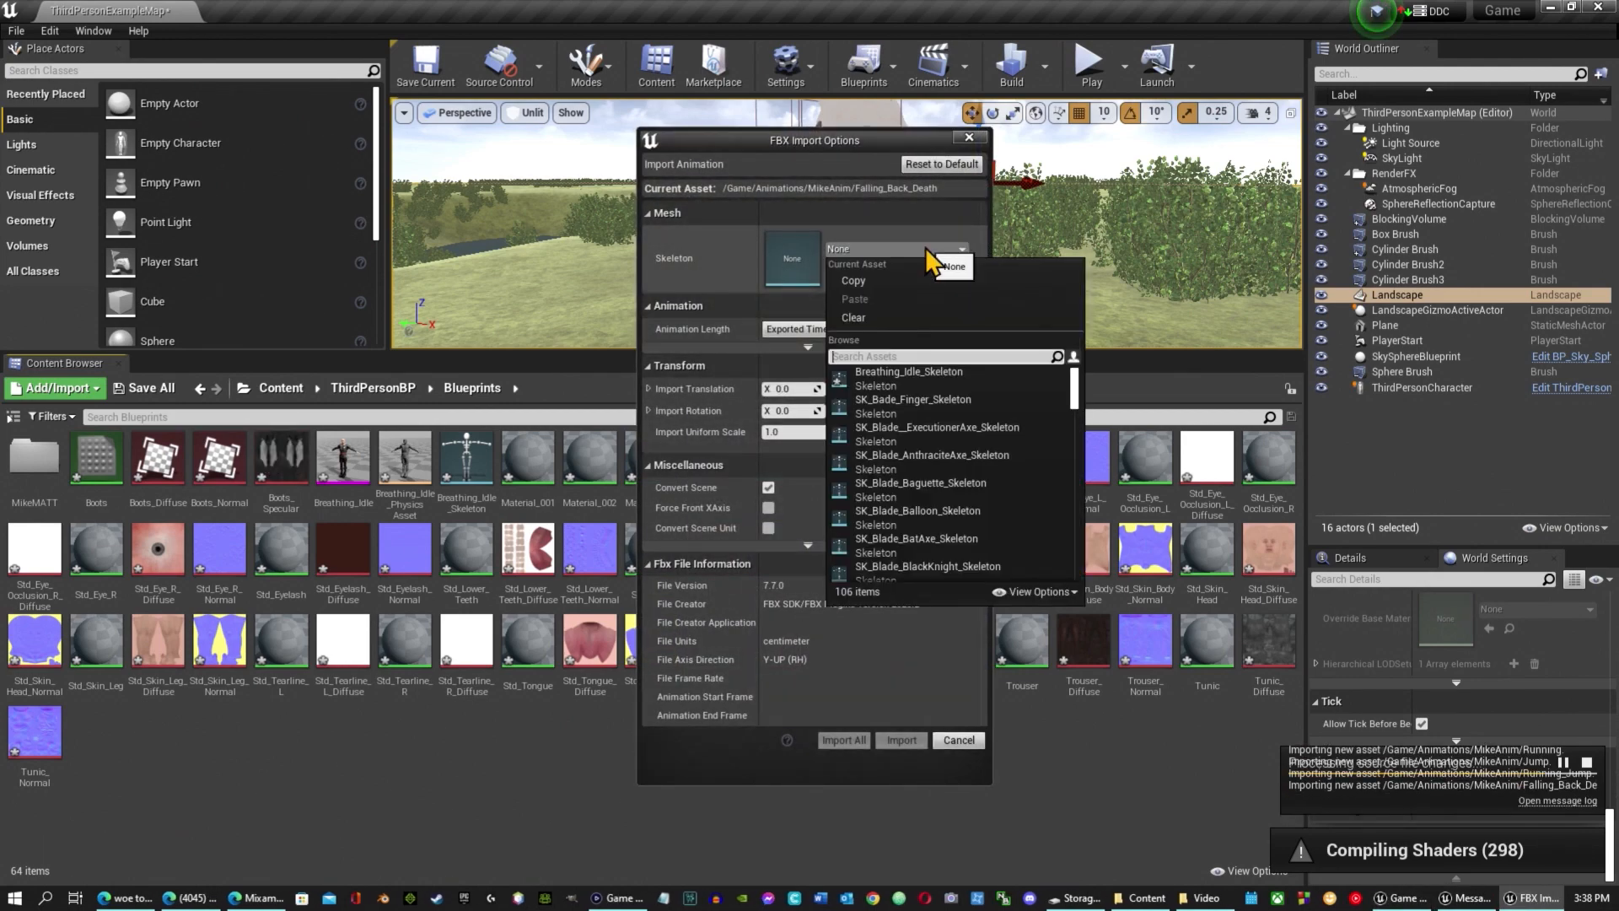
pyautogui.click(913, 376)
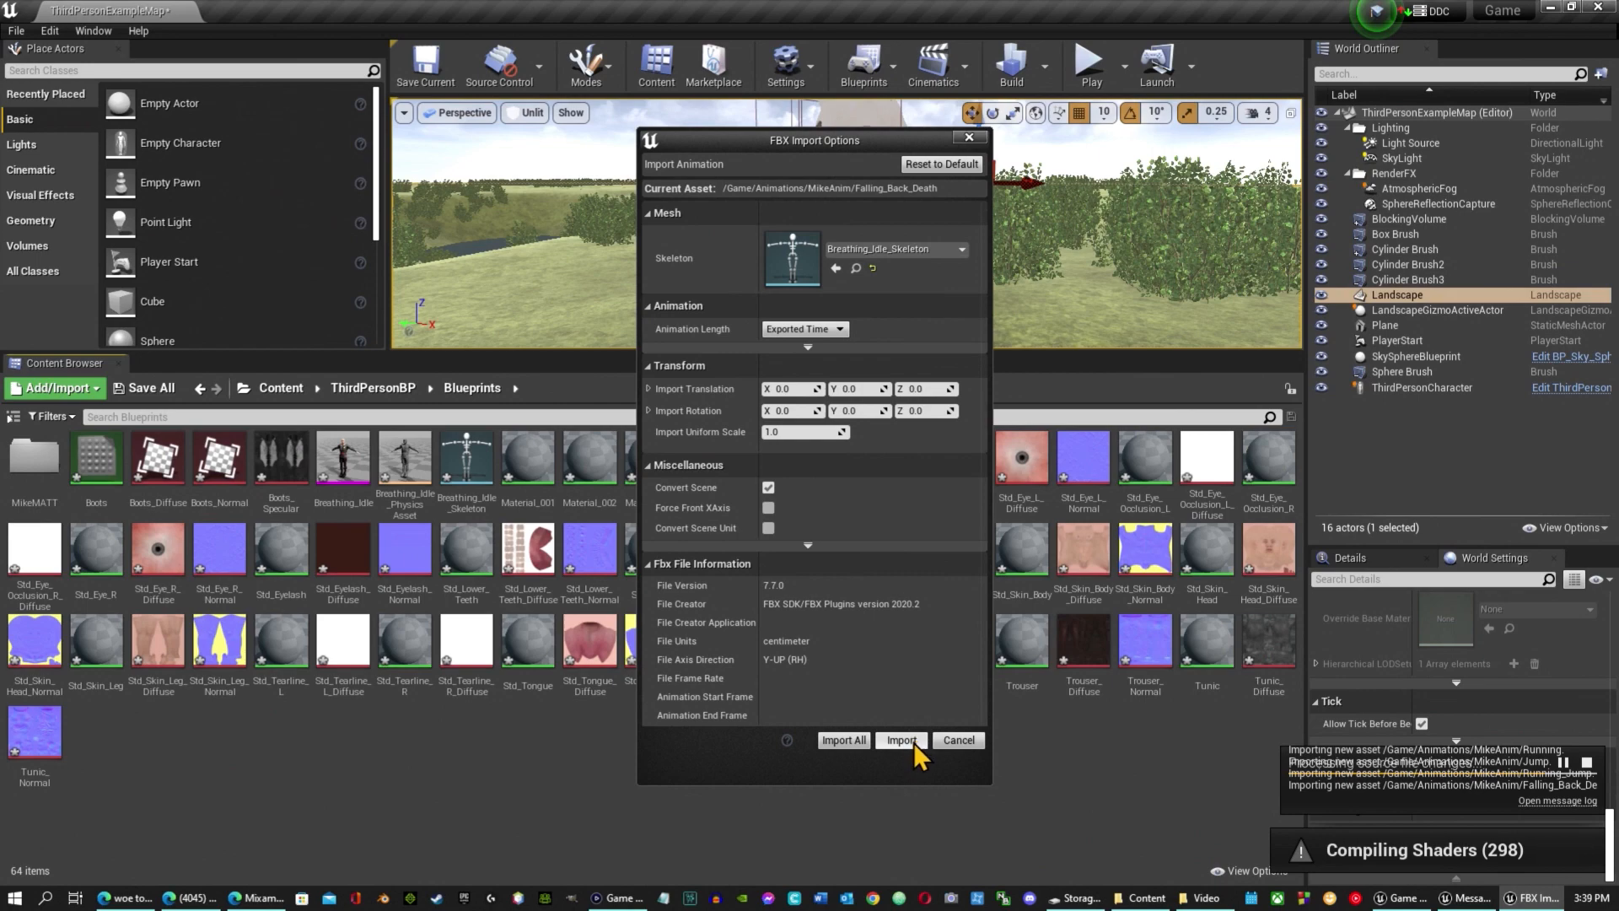
pyautogui.click(852, 741)
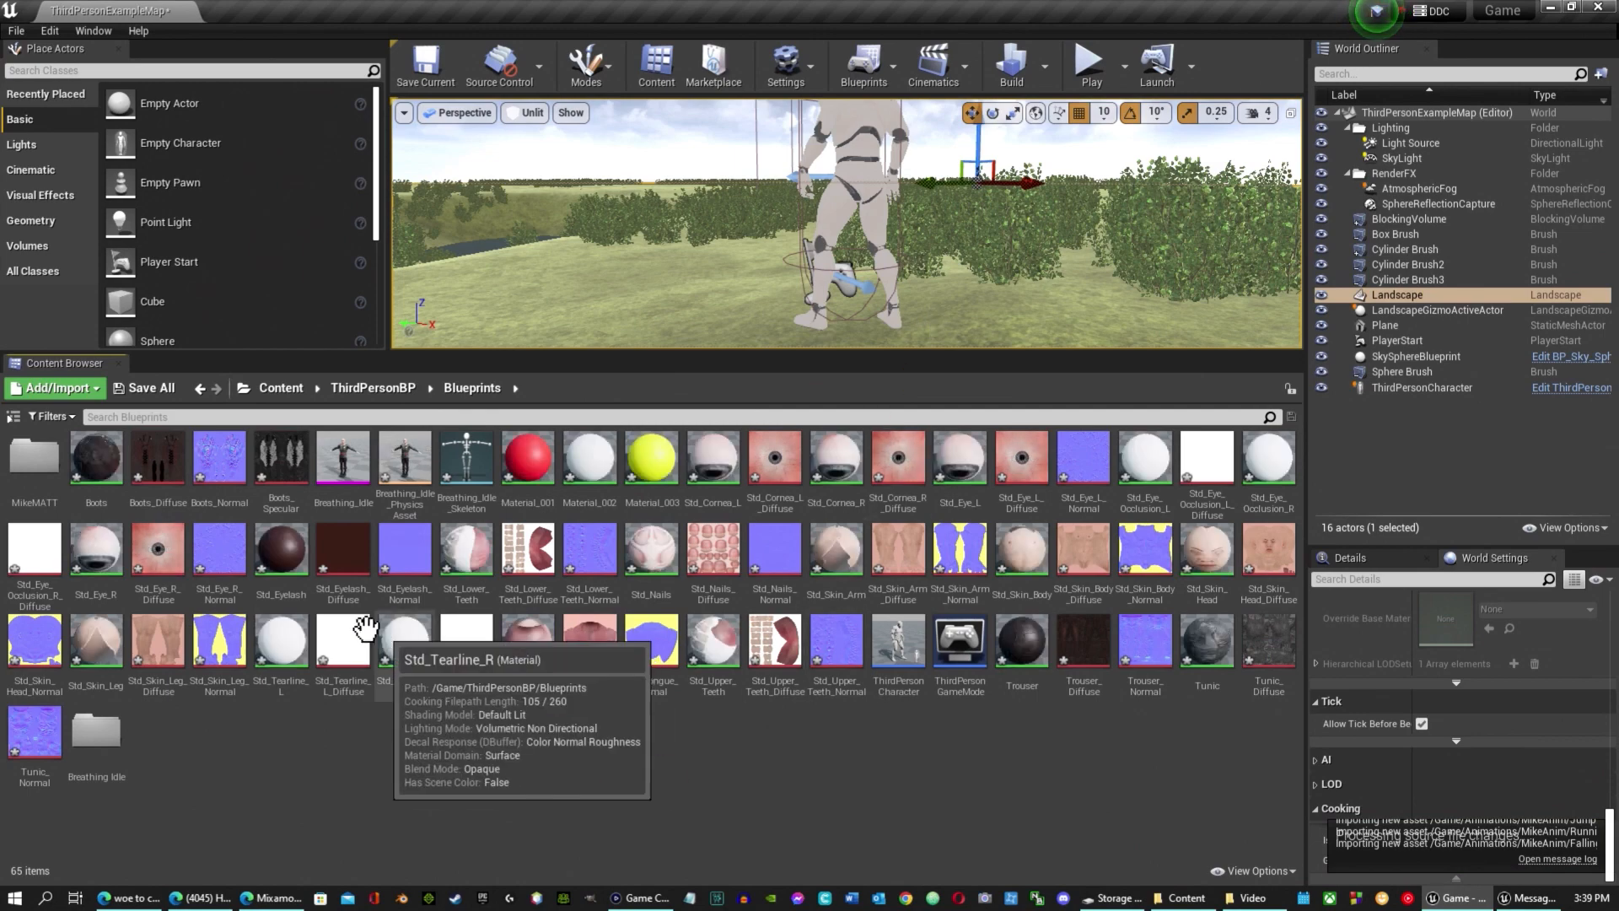
# Move all assets in Blueprints except the Breathing_Idle mesh, its physics asset and its skeleton into the MikeMATT folder.
pyautogui.click(105, 482)
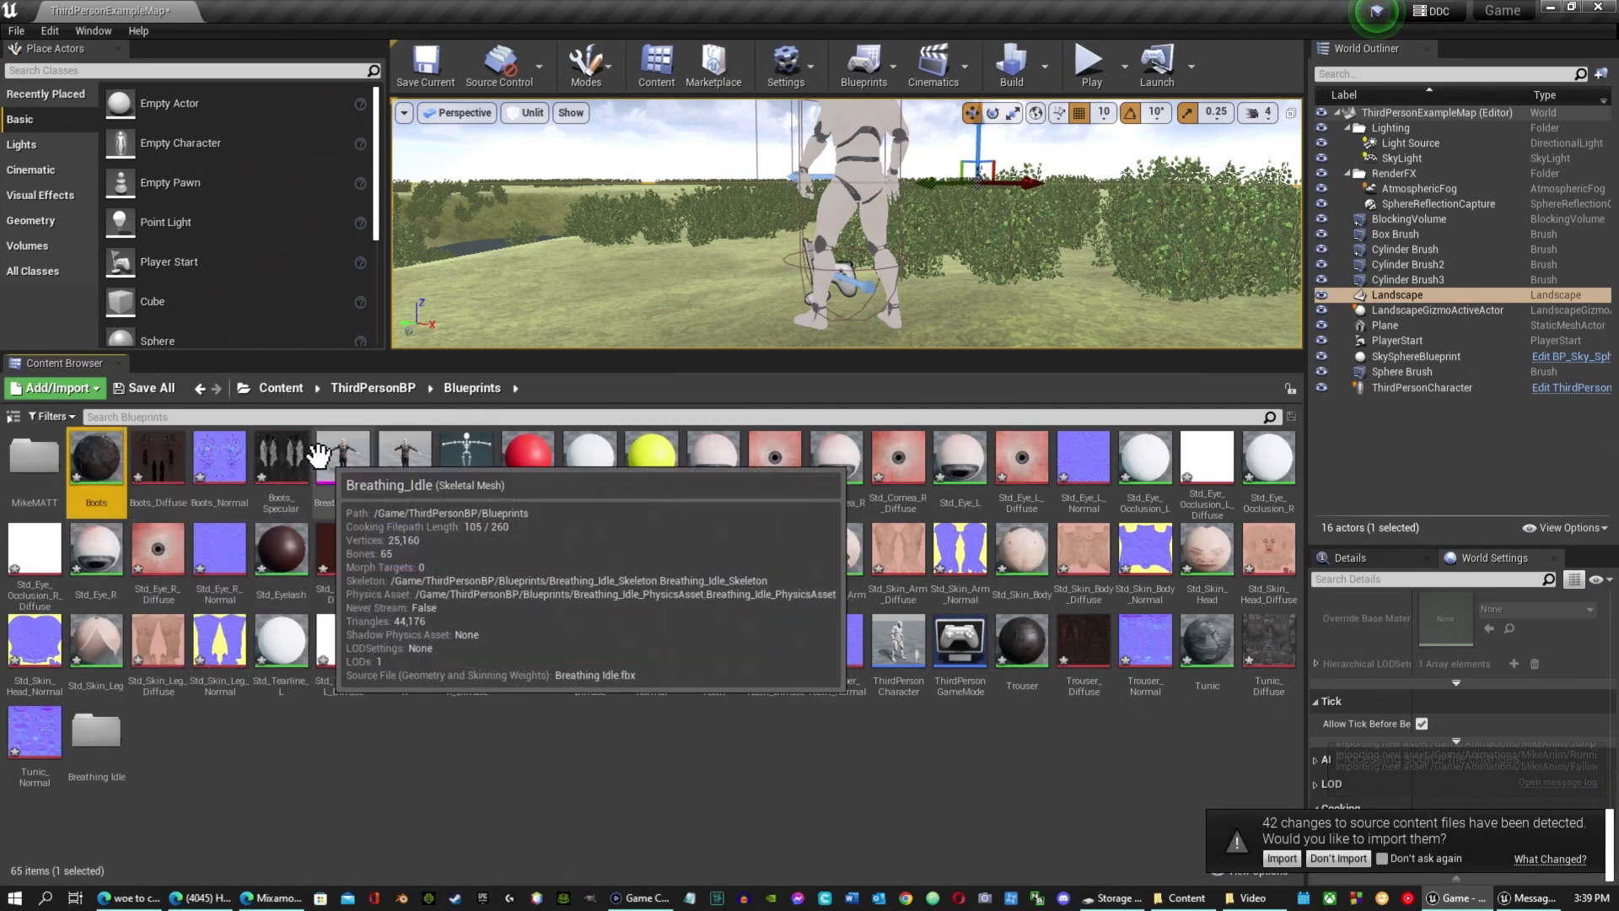
pyautogui.keyDown('shift'); pyautogui.click(275, 451); pyautogui.keyUp('shift')
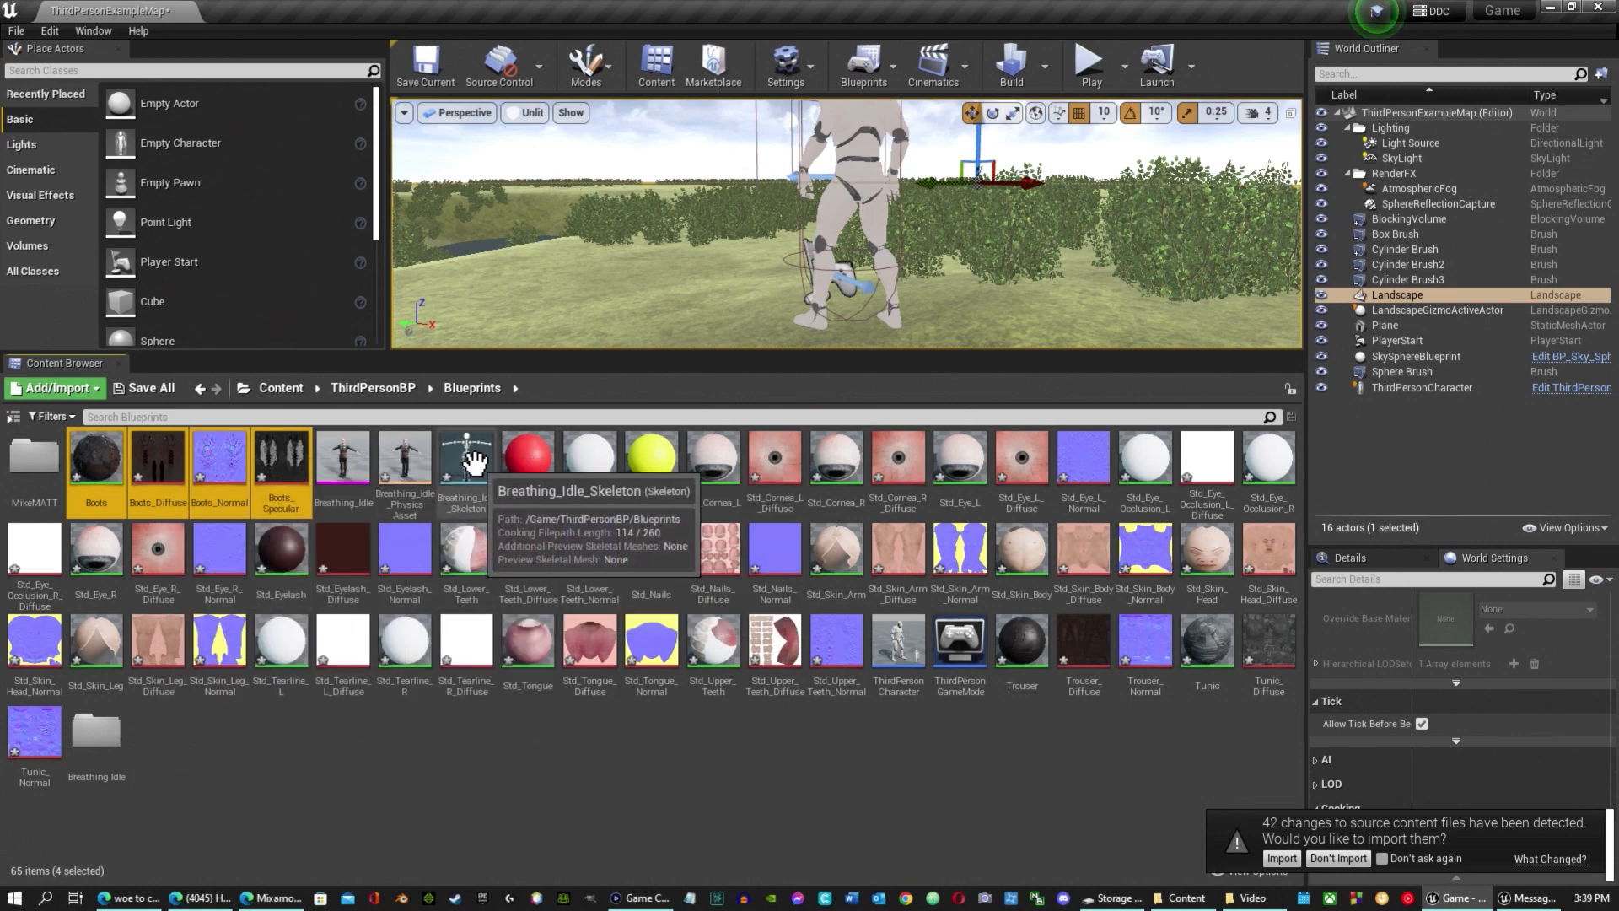
pyautogui.keyDown('ctrl'); pyautogui.click(526, 468); pyautogui.keyUp('ctrl')
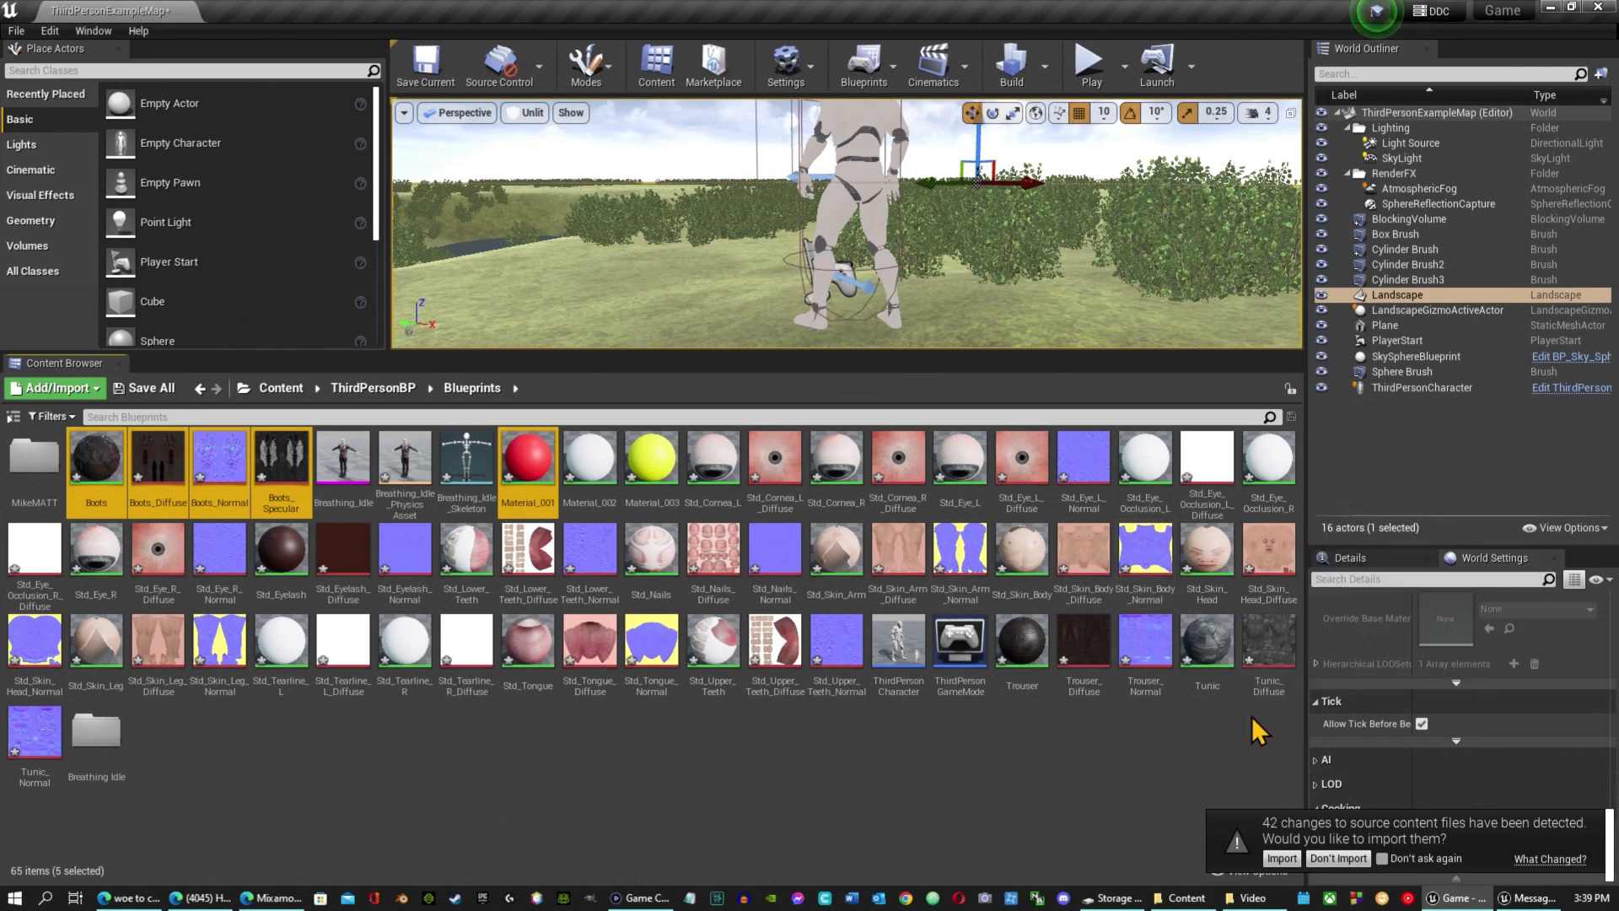
pyautogui.keyDown('ctrl'); pyautogui.keyDown('shift'); pyautogui.click(12, 753); pyautogui.keyUp('shift'); pyautogui.keyUp('ctrl')
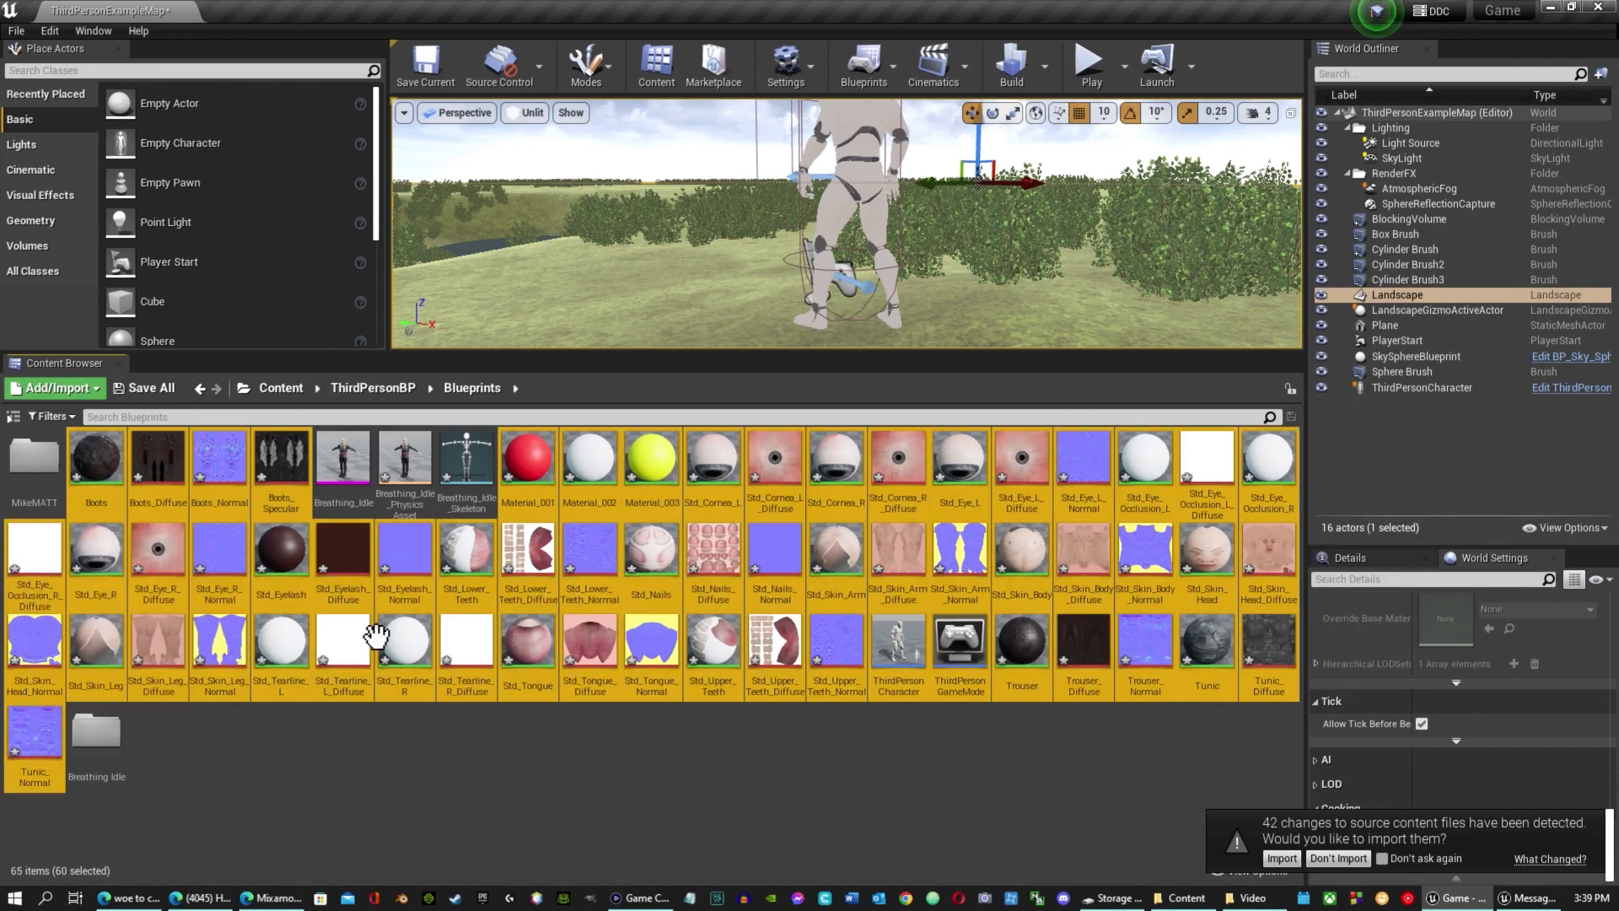
pyautogui.moveTo(1059, 571); pyautogui.dragTo(35, 458)
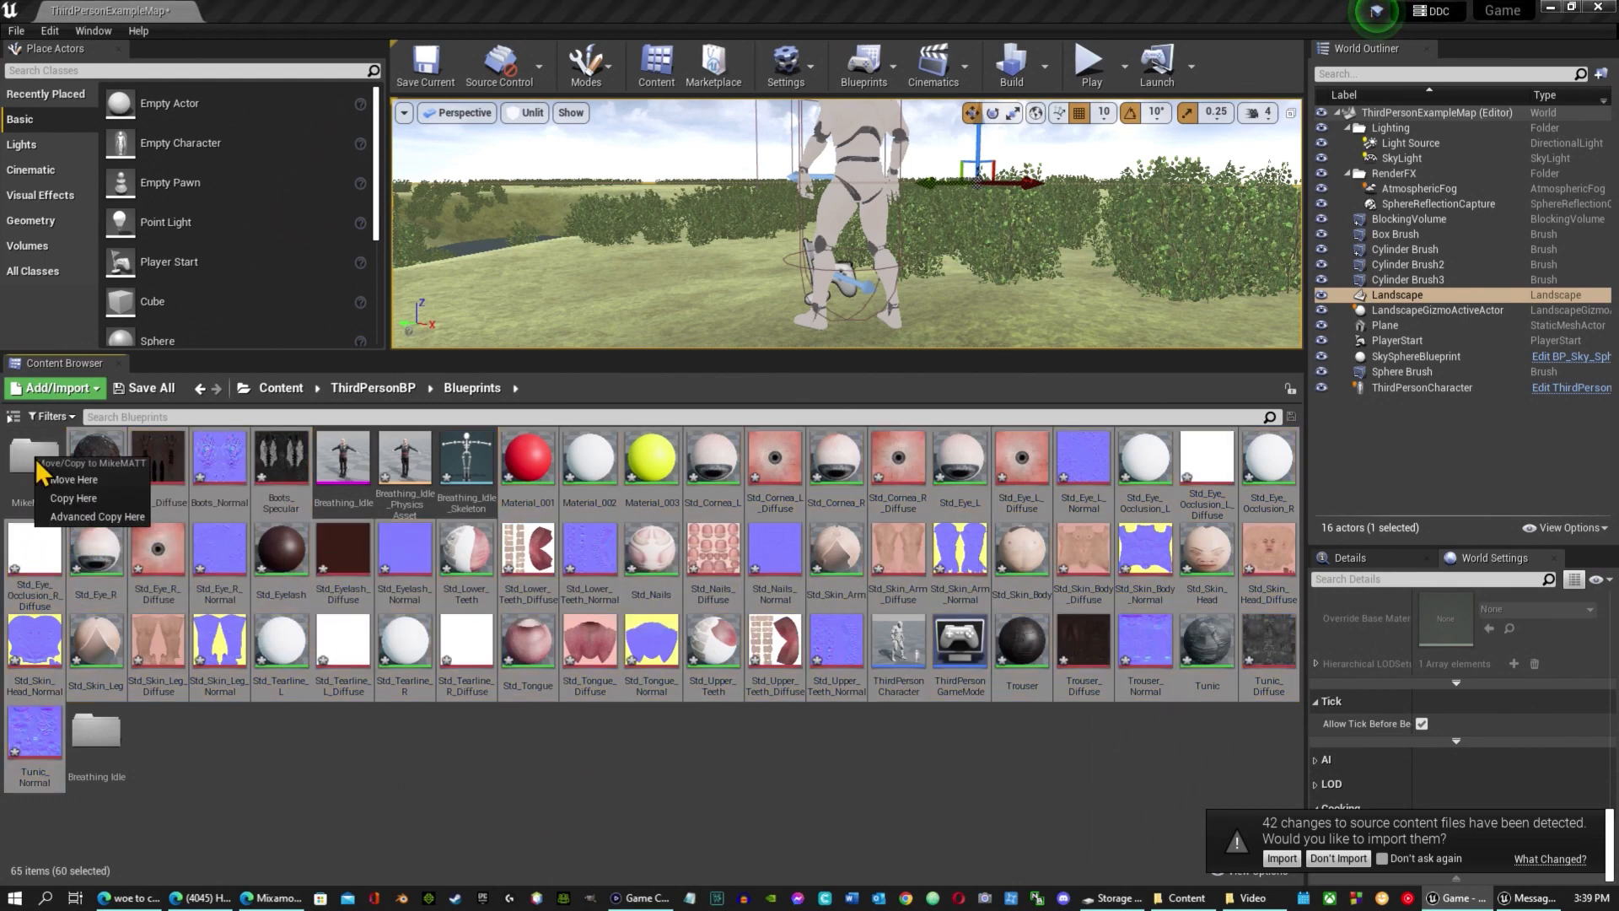
pyautogui.click(83, 479)
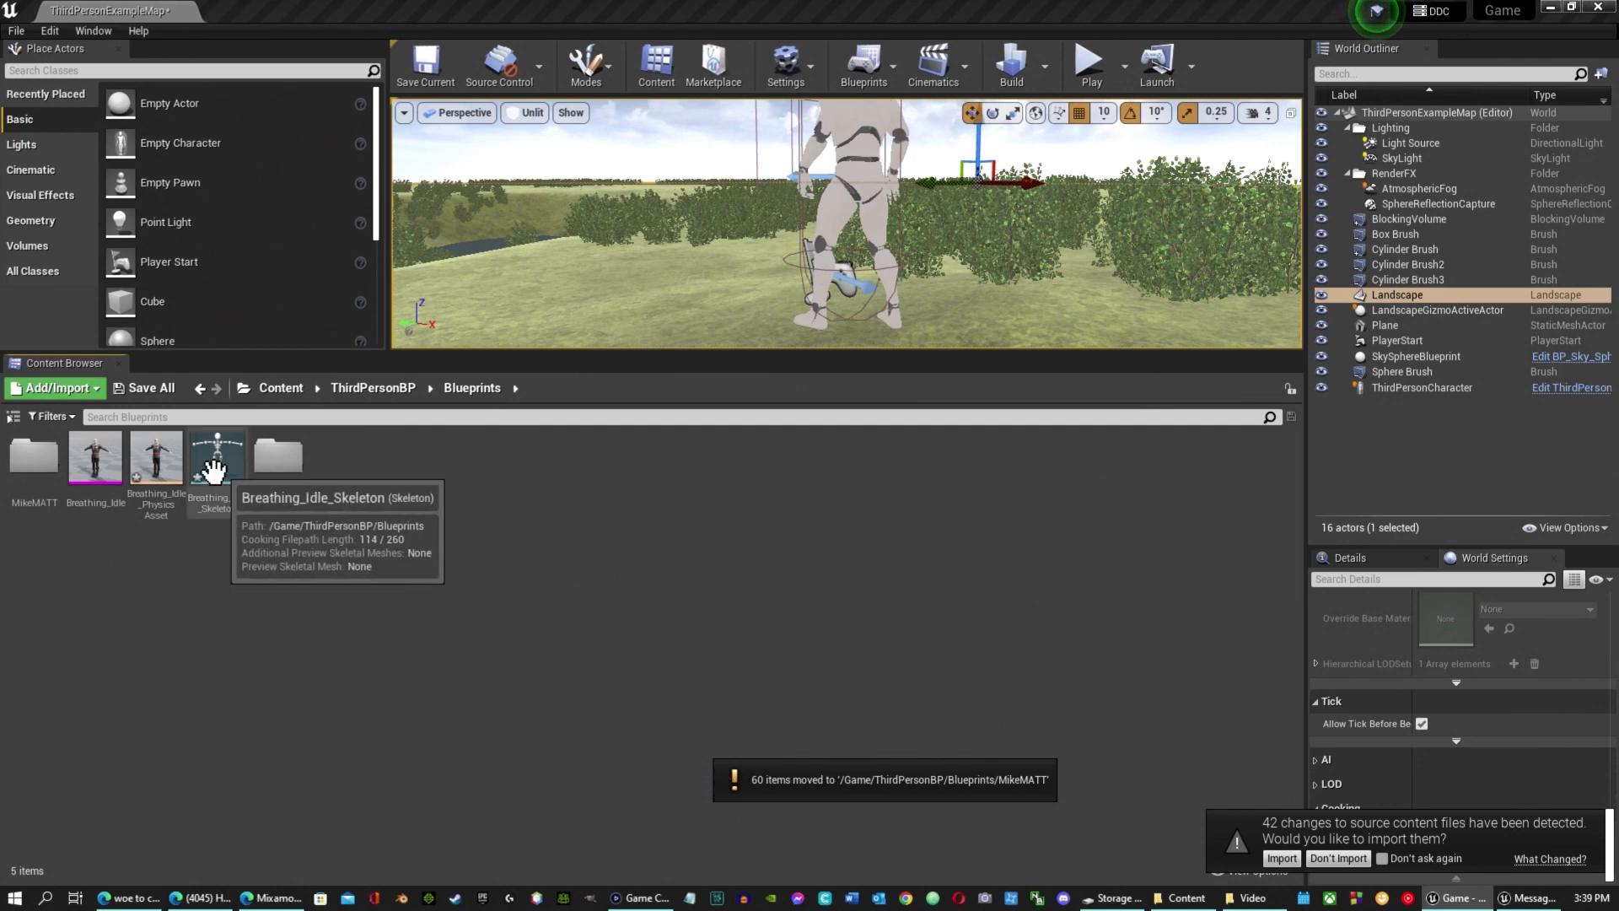
# Create an Anim Blueprint from the Breathing_Idle skeletal mesh and name it MikesBluePrints.
pyautogui.click(156, 460)
pyautogui.click(80, 476)
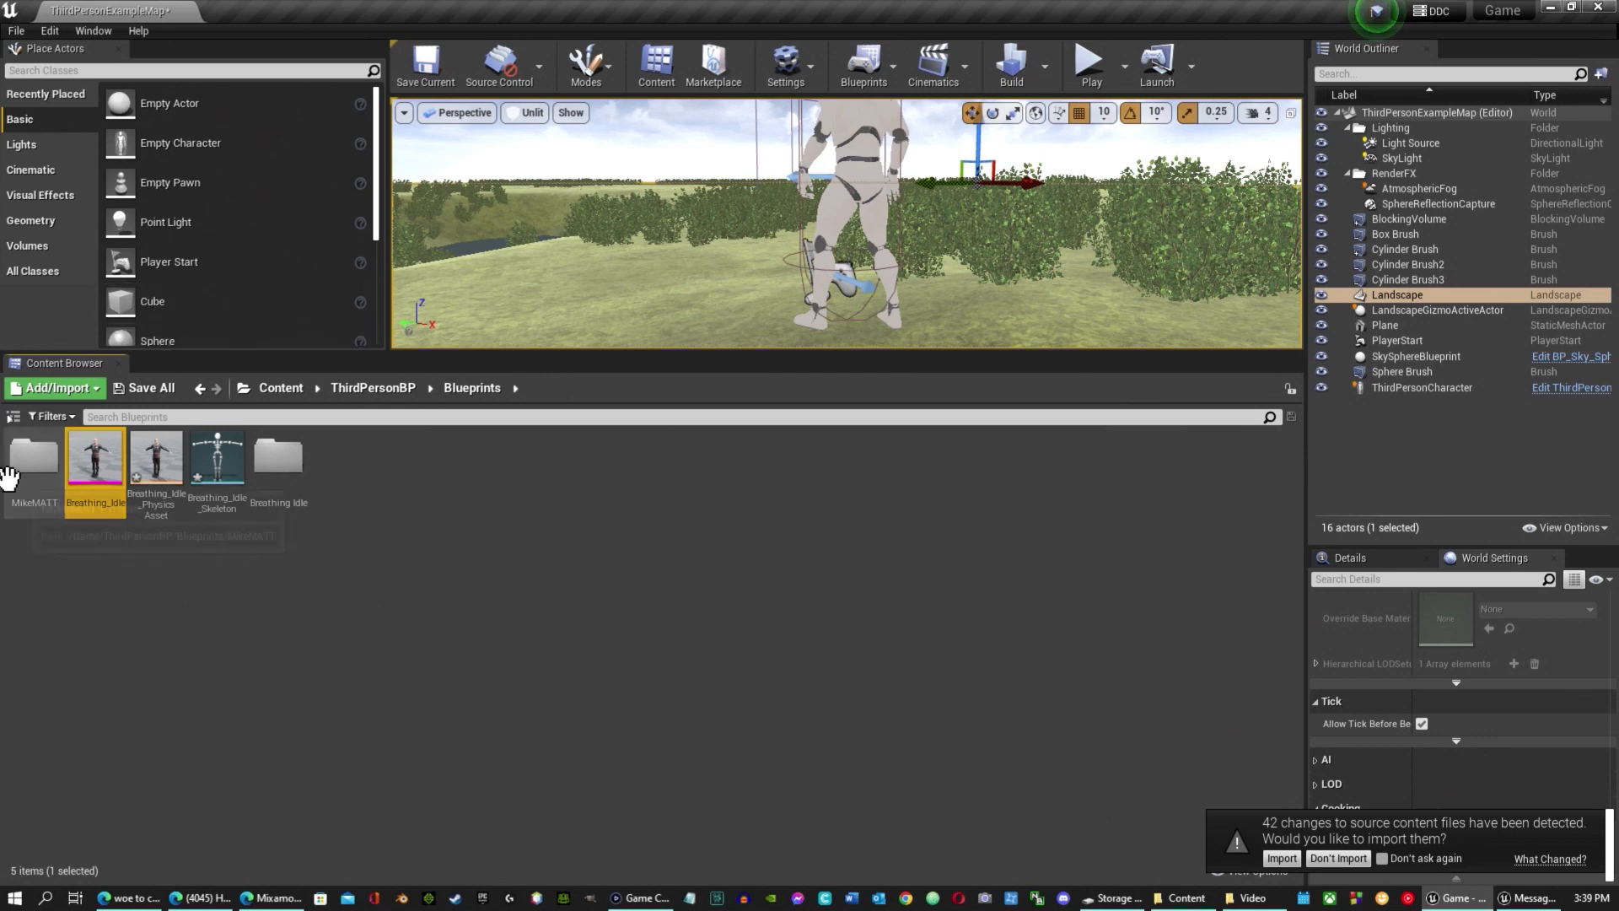
pyautogui.rightClick(91, 481)
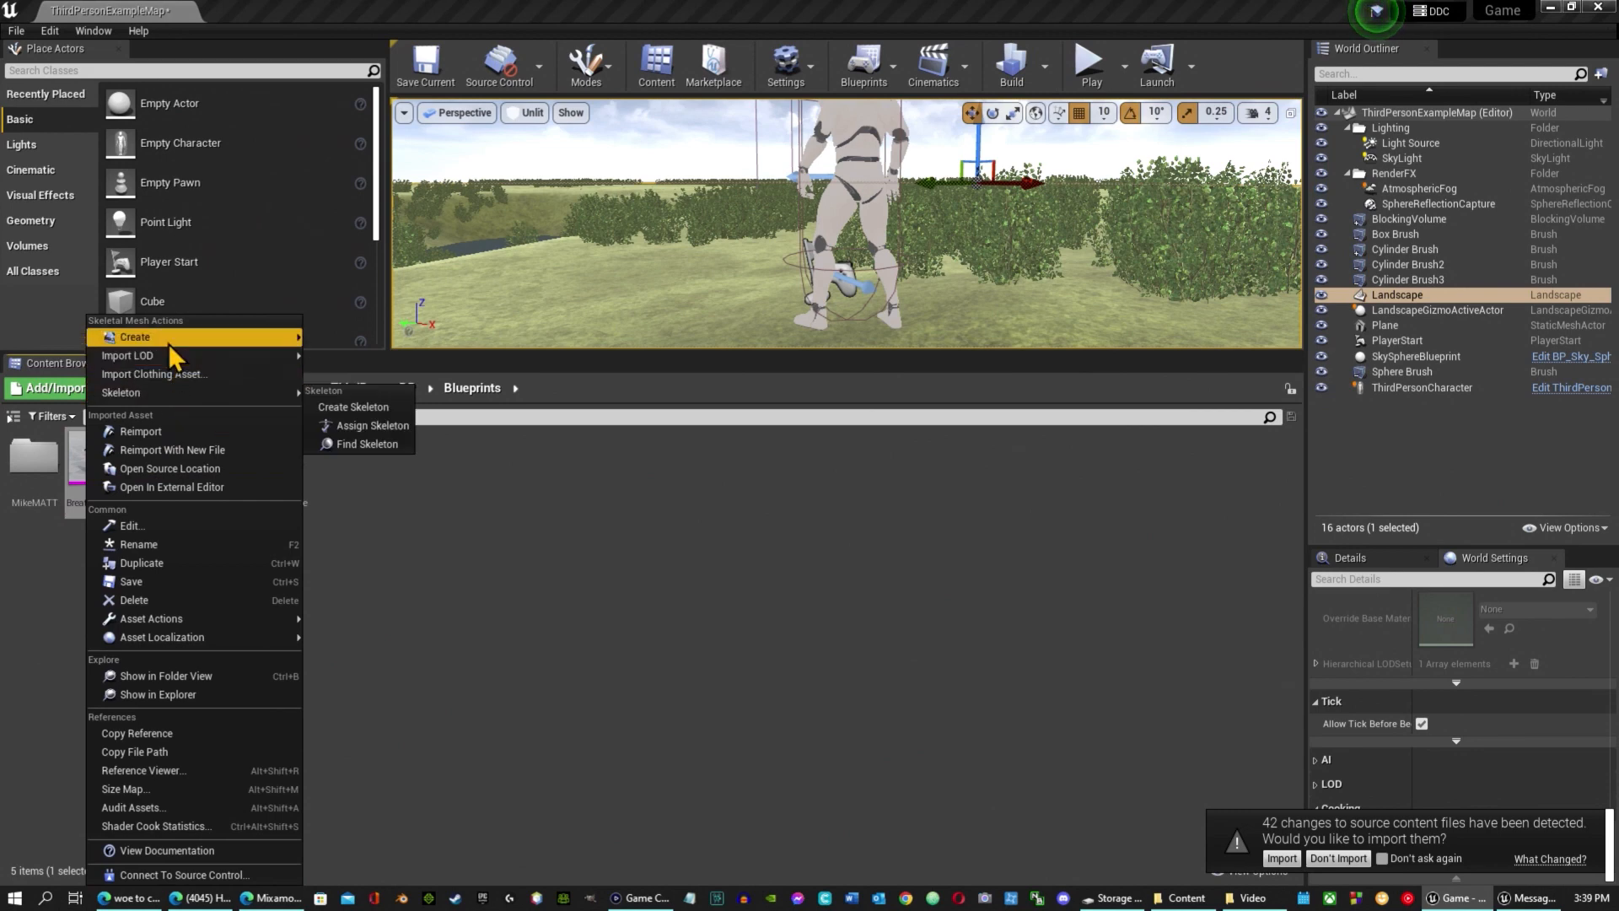
pyautogui.moveTo(169, 339)
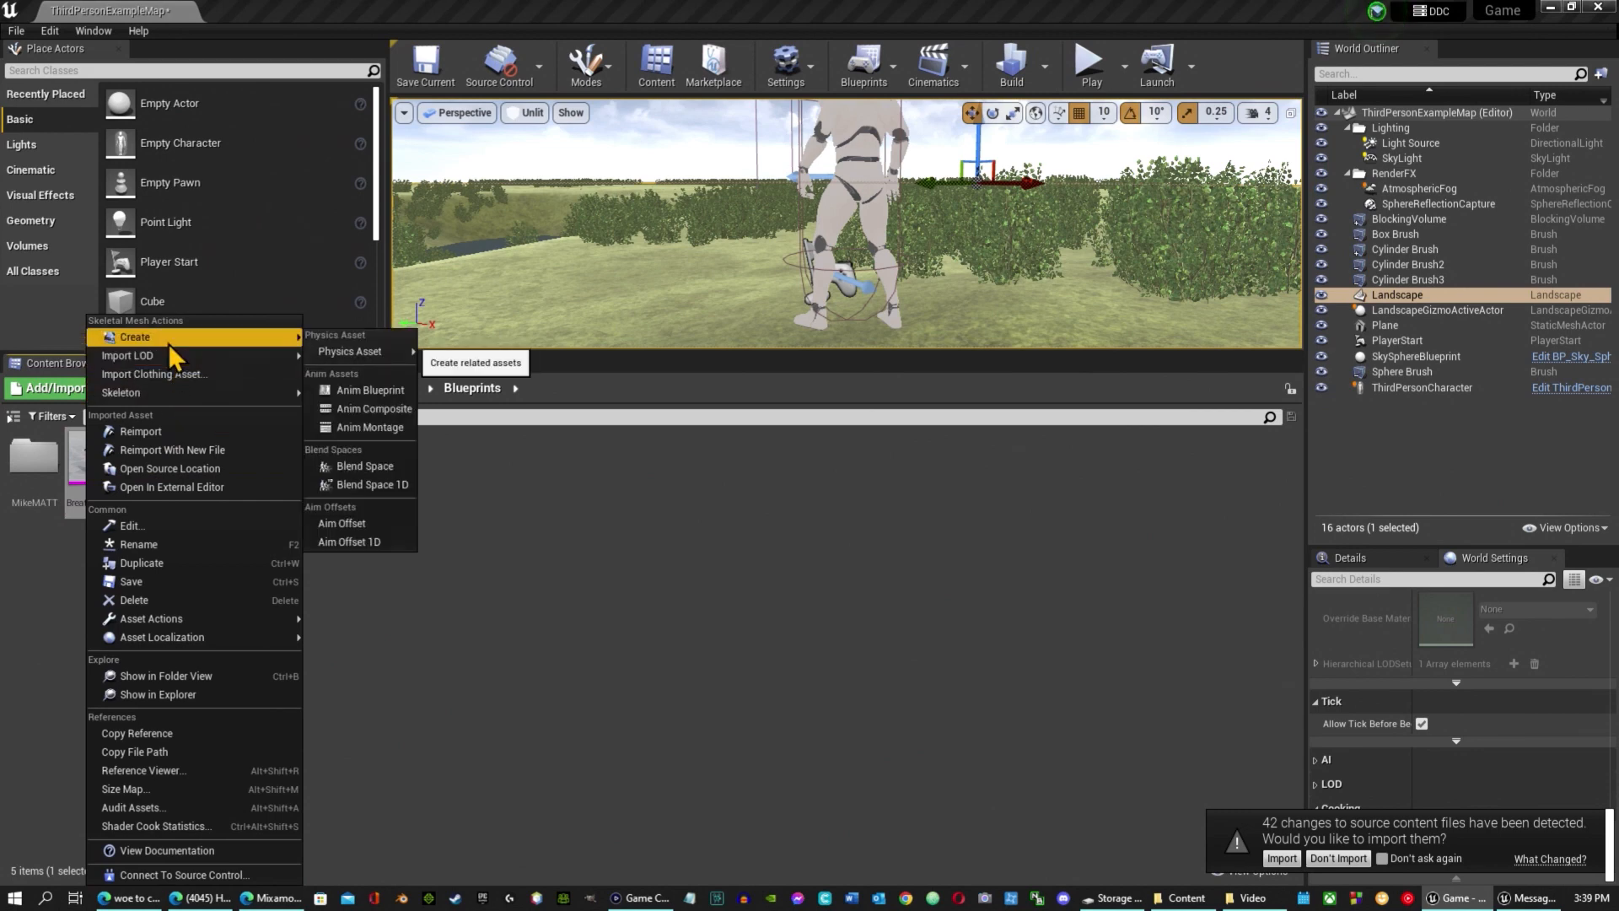
pyautogui.click(394, 395)
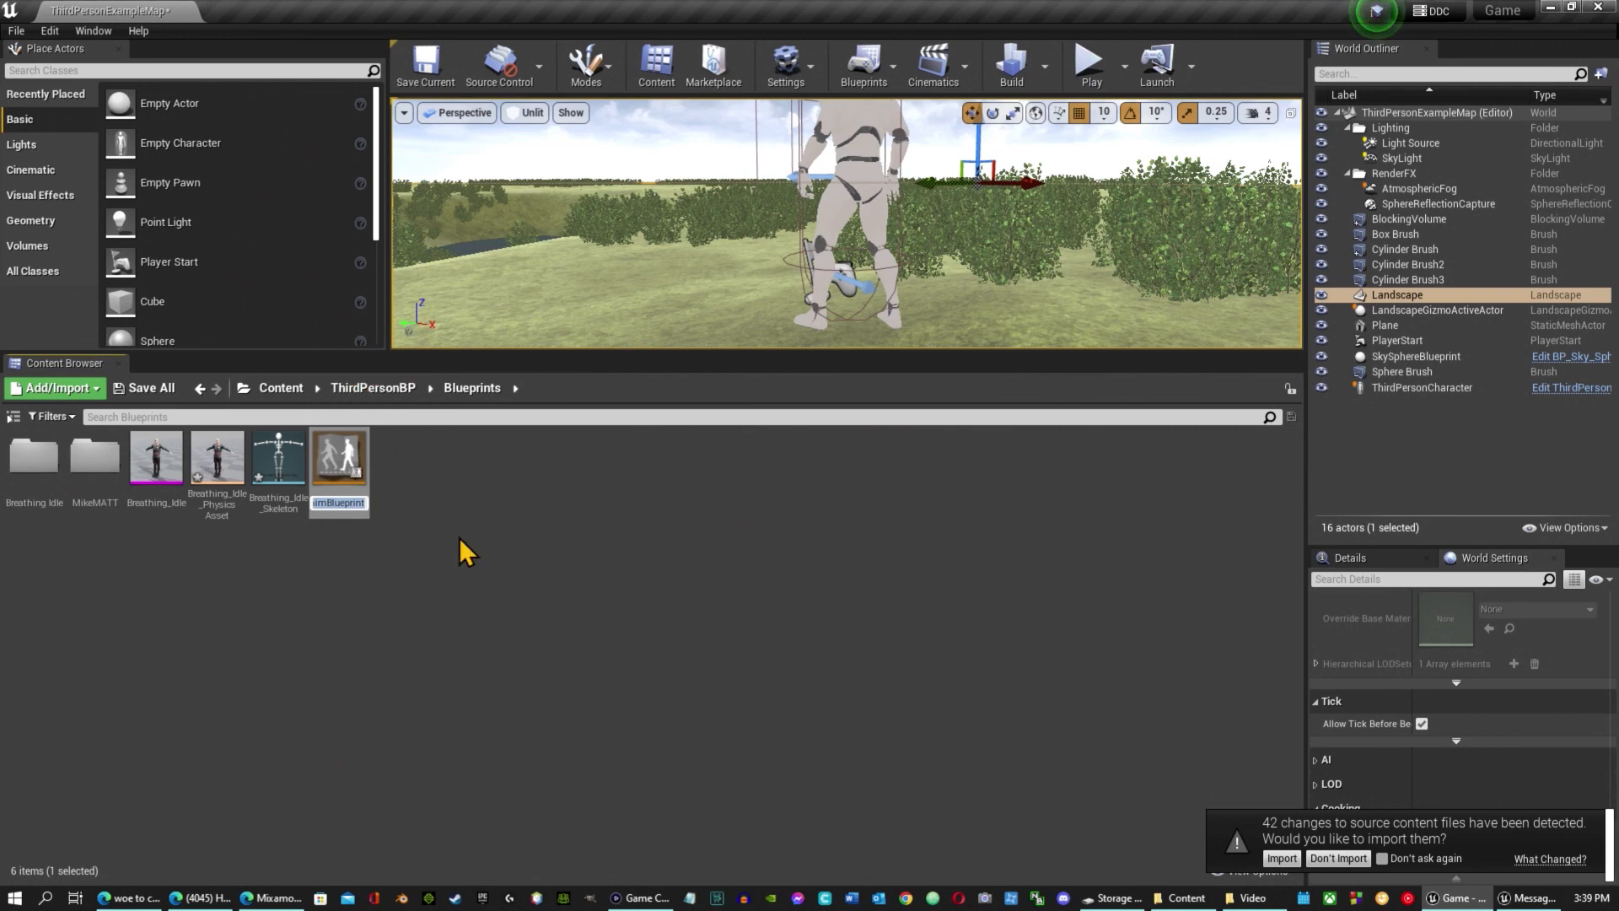
pyautogui.write('Mike')
pyautogui.write('s')
pyautogui.write('Blue')
pyautogui.write('Print')
pyautogui.write('s')
pyautogui.press('Return')
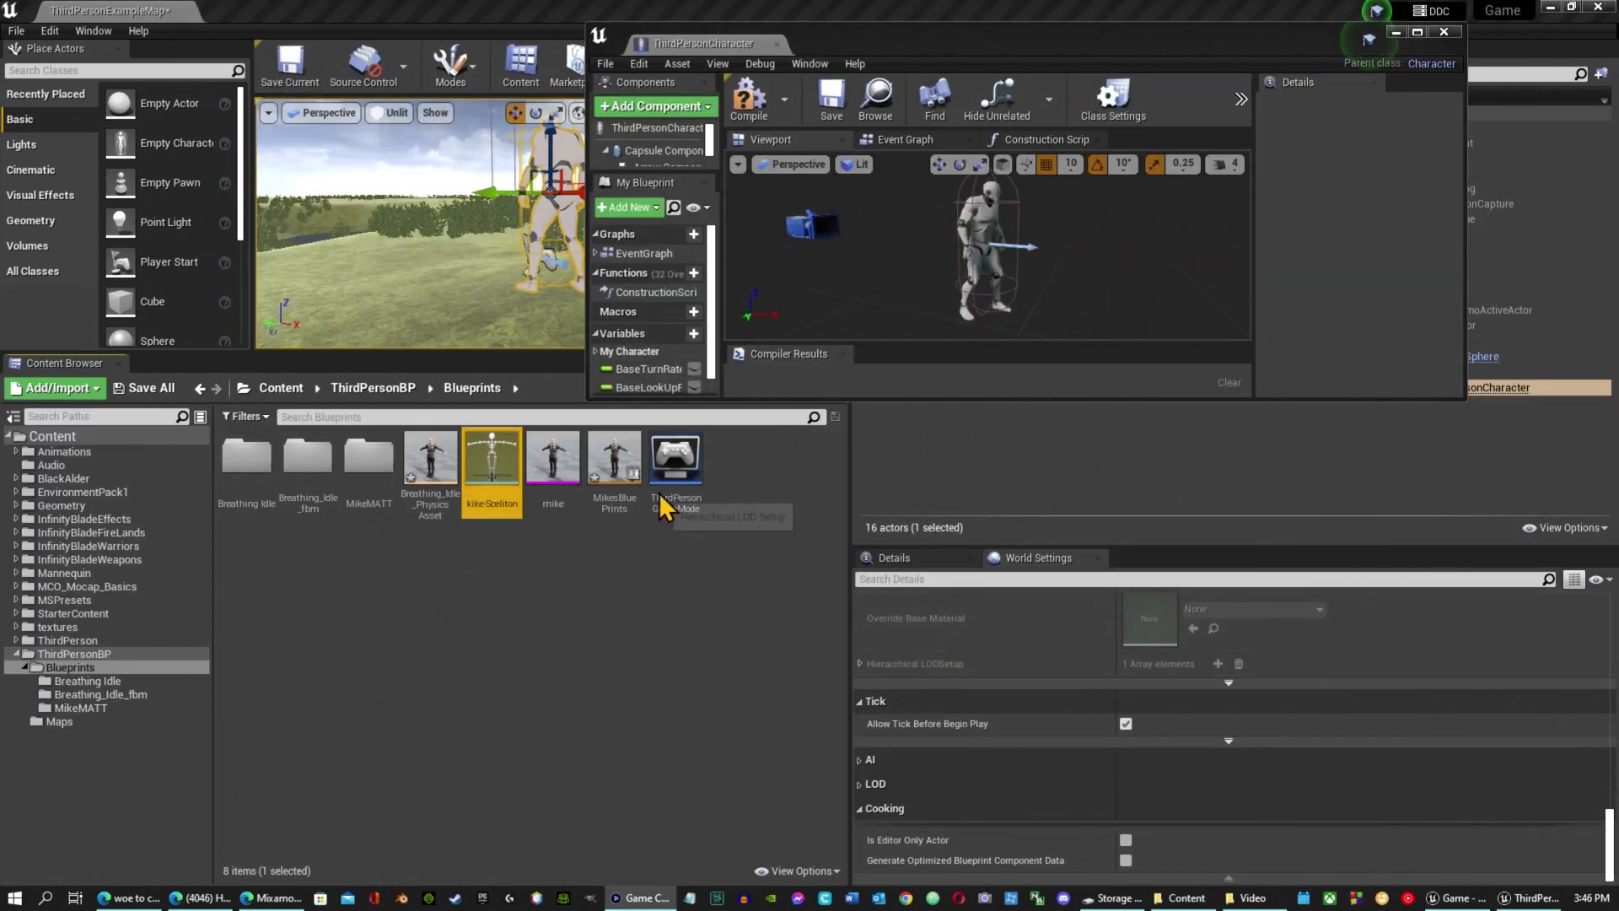
# Rename the Breathing_Idle_PhysicsAsset asset as mike-Ph.
pyautogui.click(607, 471)
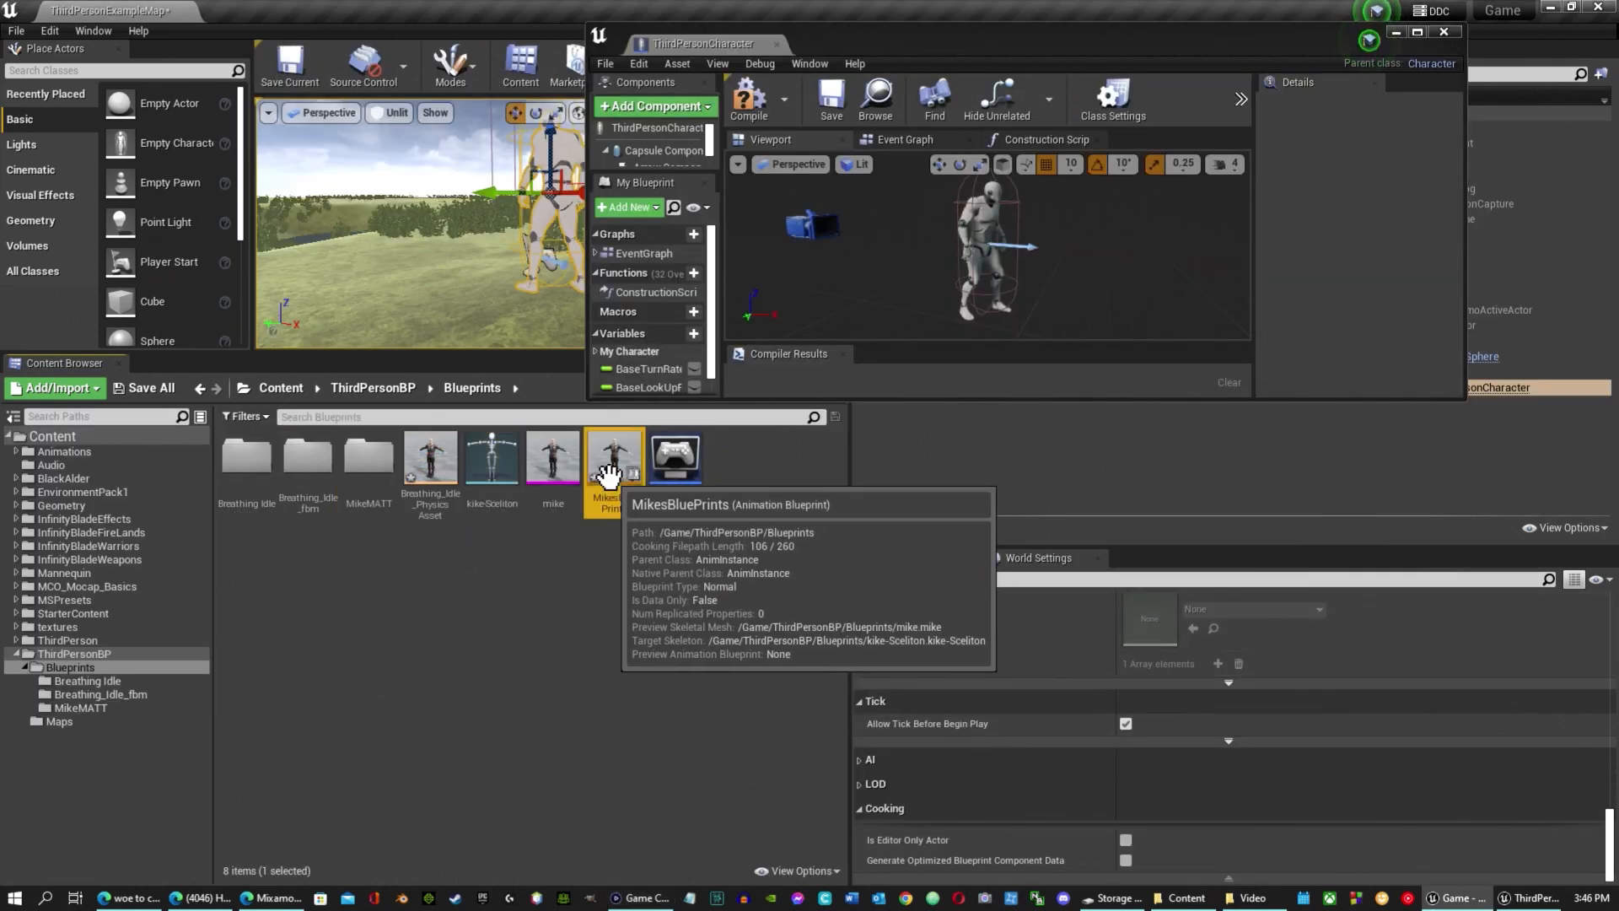
pyautogui.rightClick(617, 483)
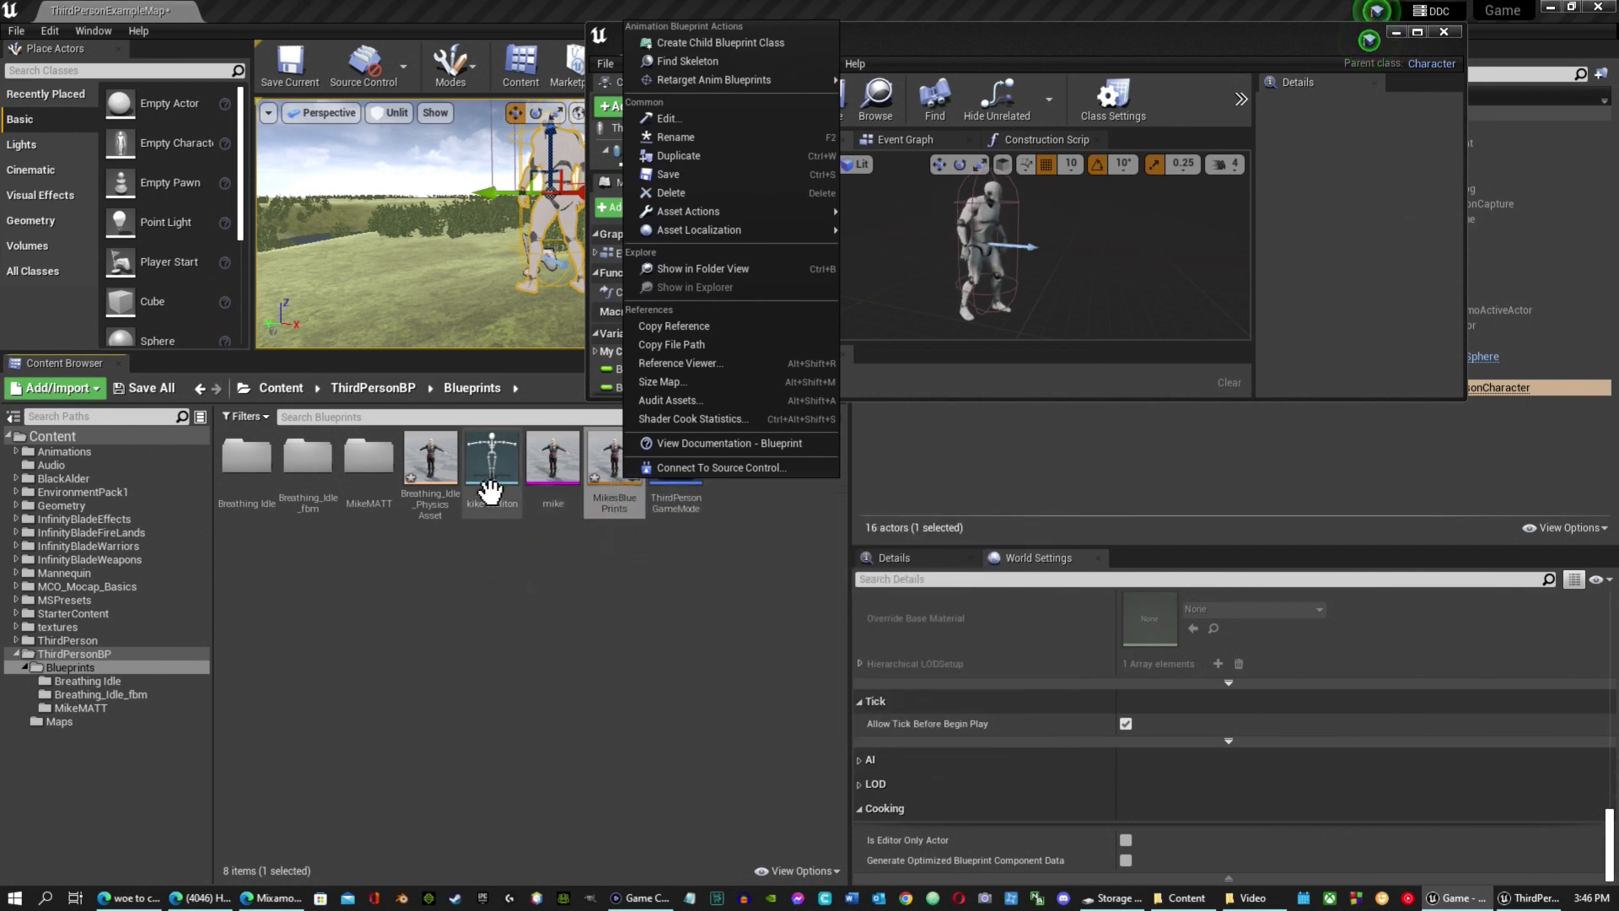
pyautogui.click(455, 494)
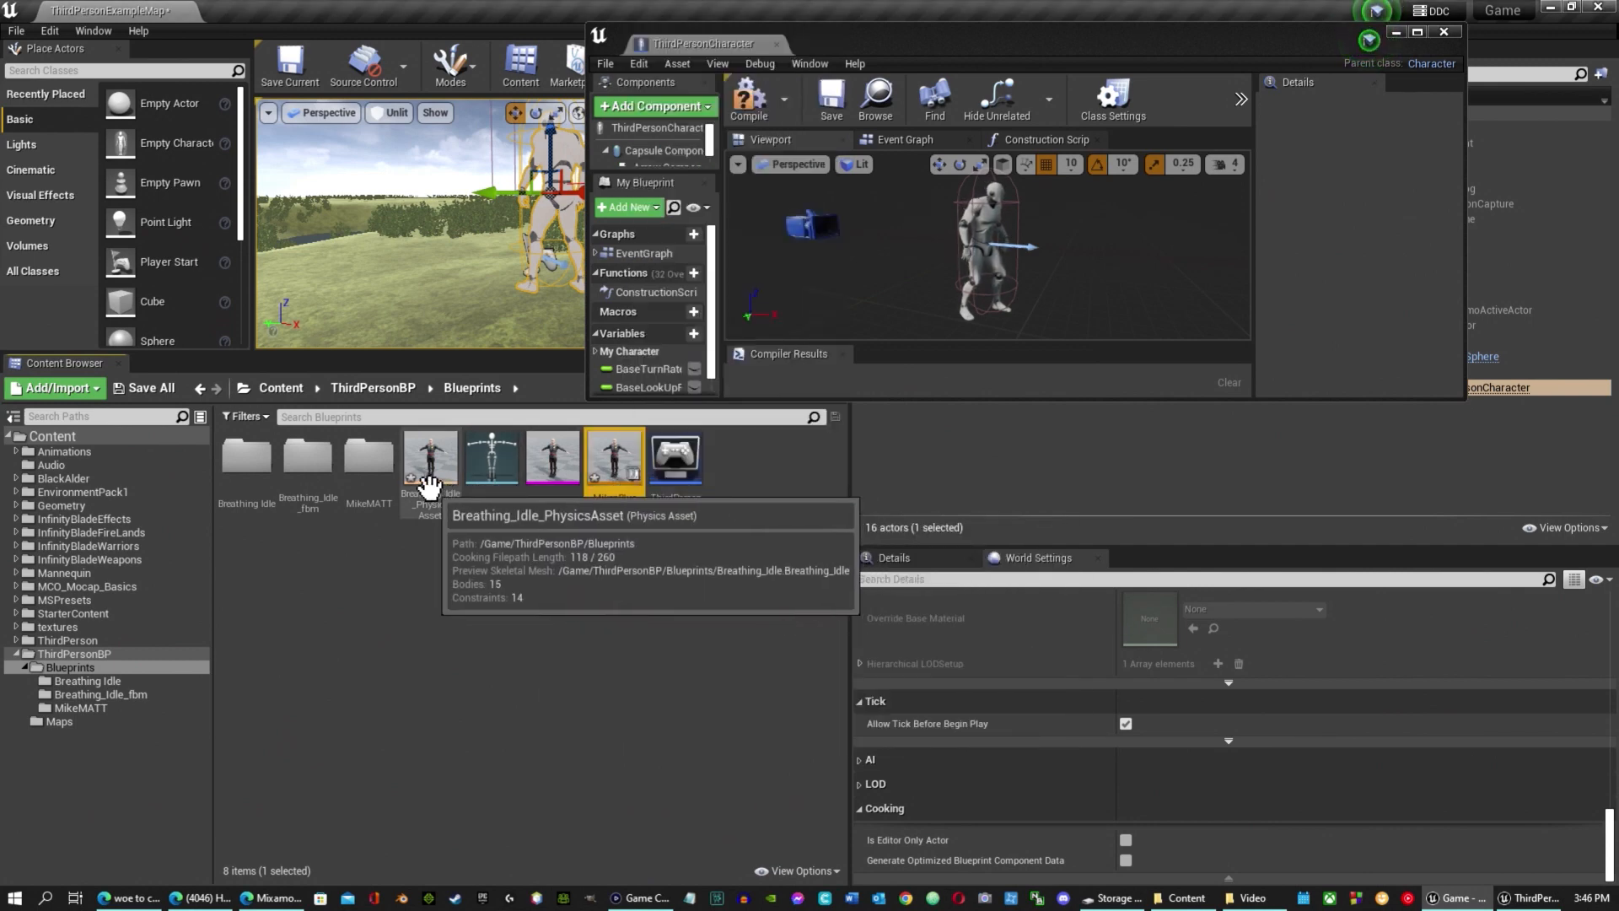
pyautogui.rightClick(434, 499)
pyautogui.click(510, 531)
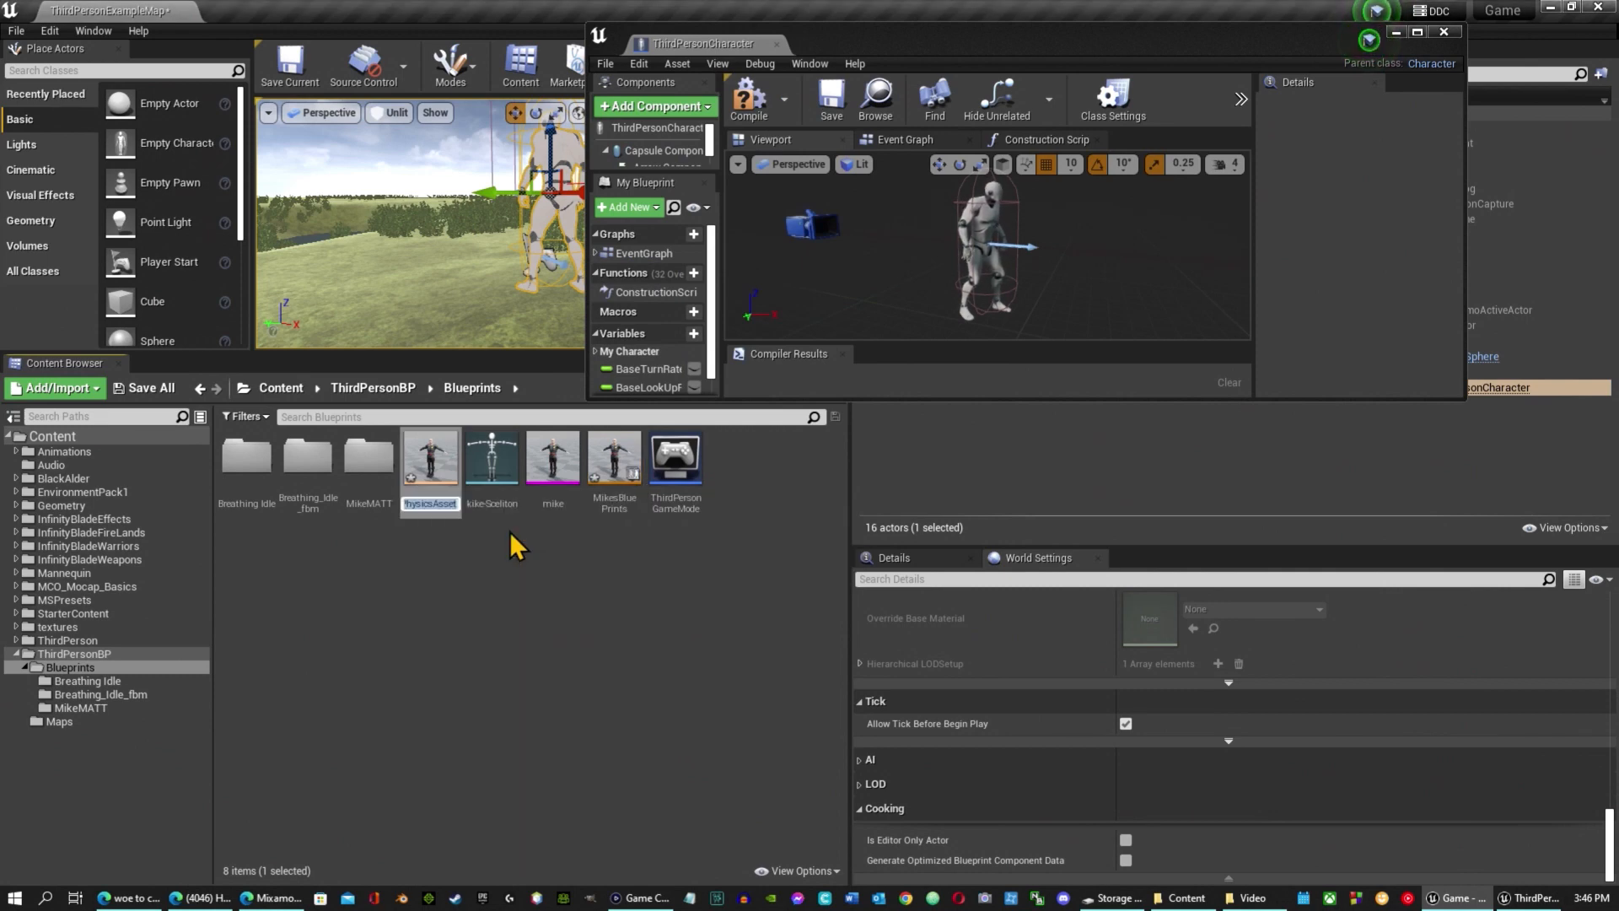
pyautogui.write('mike')
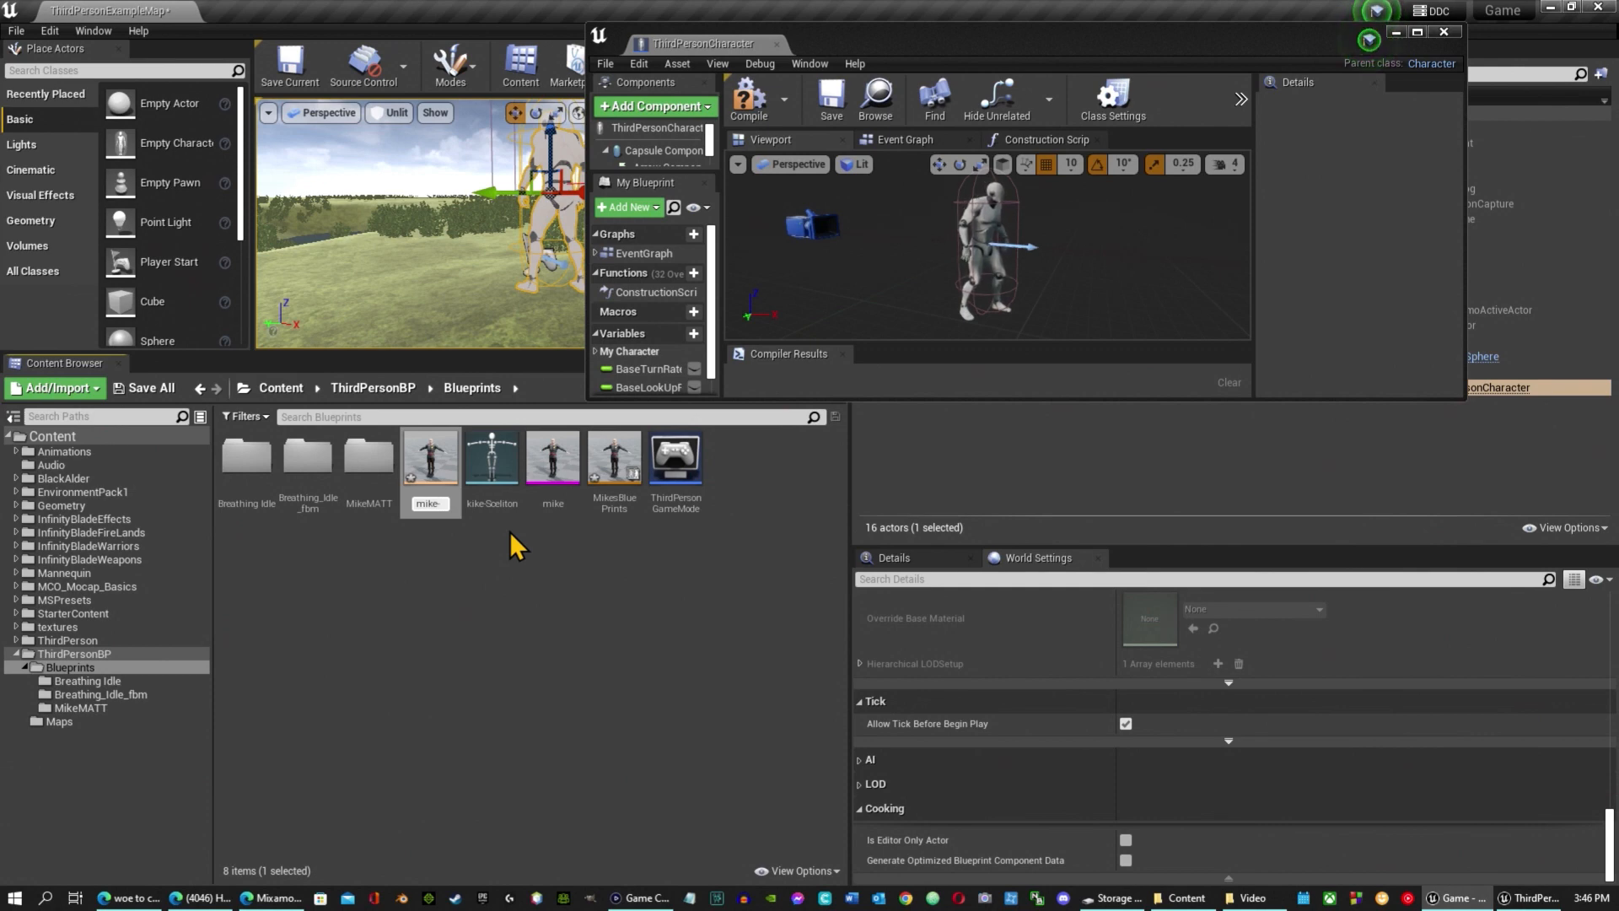
pyautogui.write('-Ph')
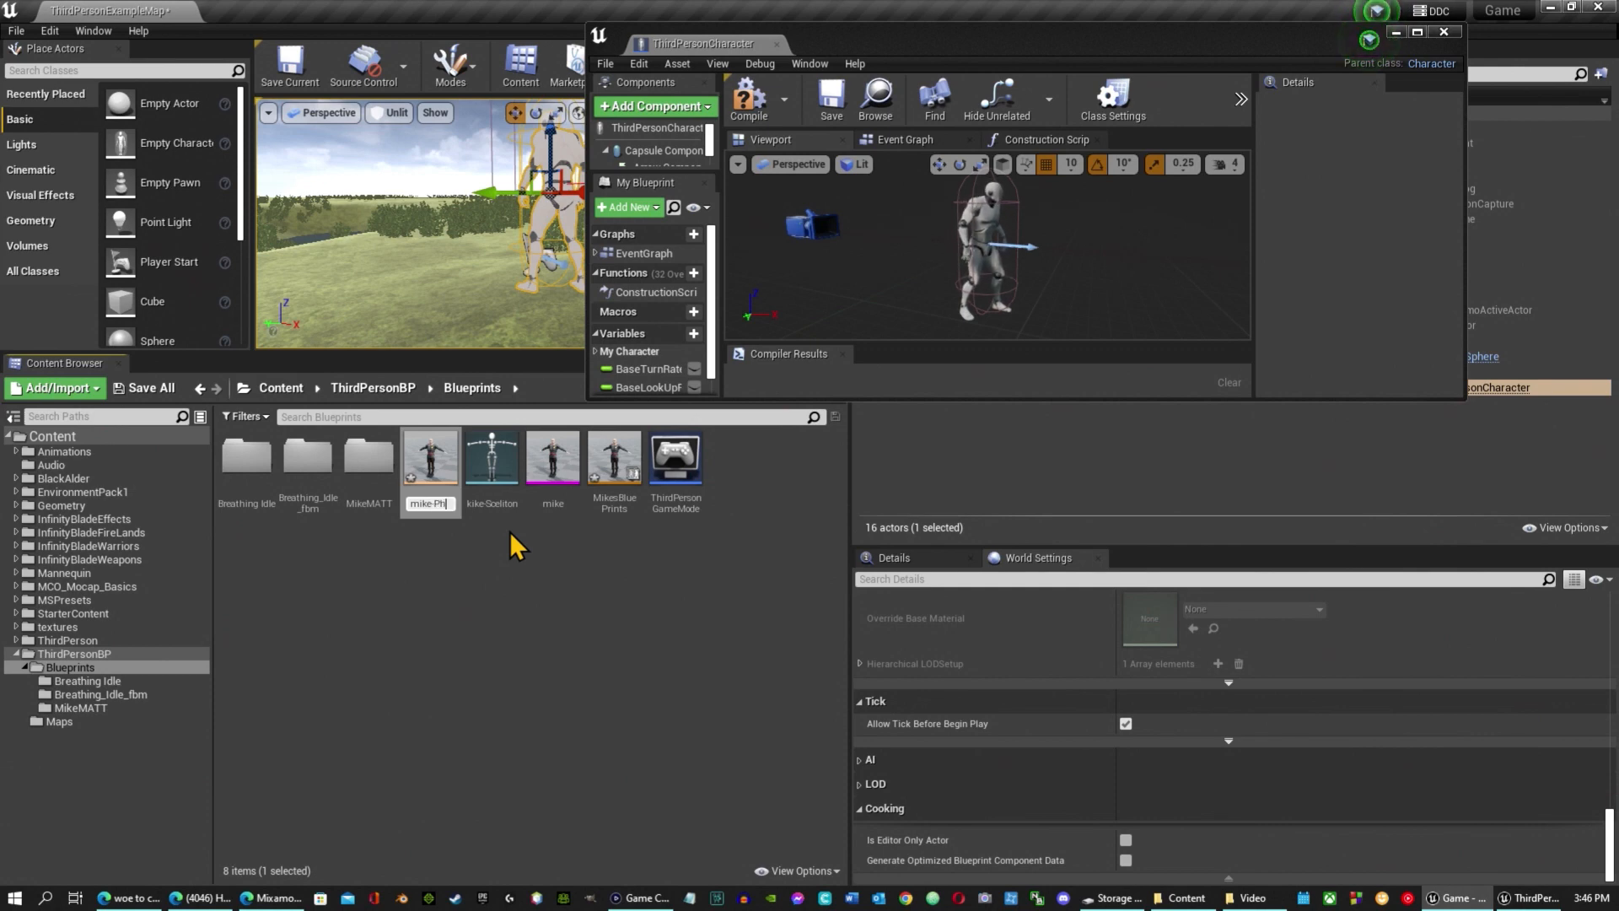
pyautogui.press('Return')
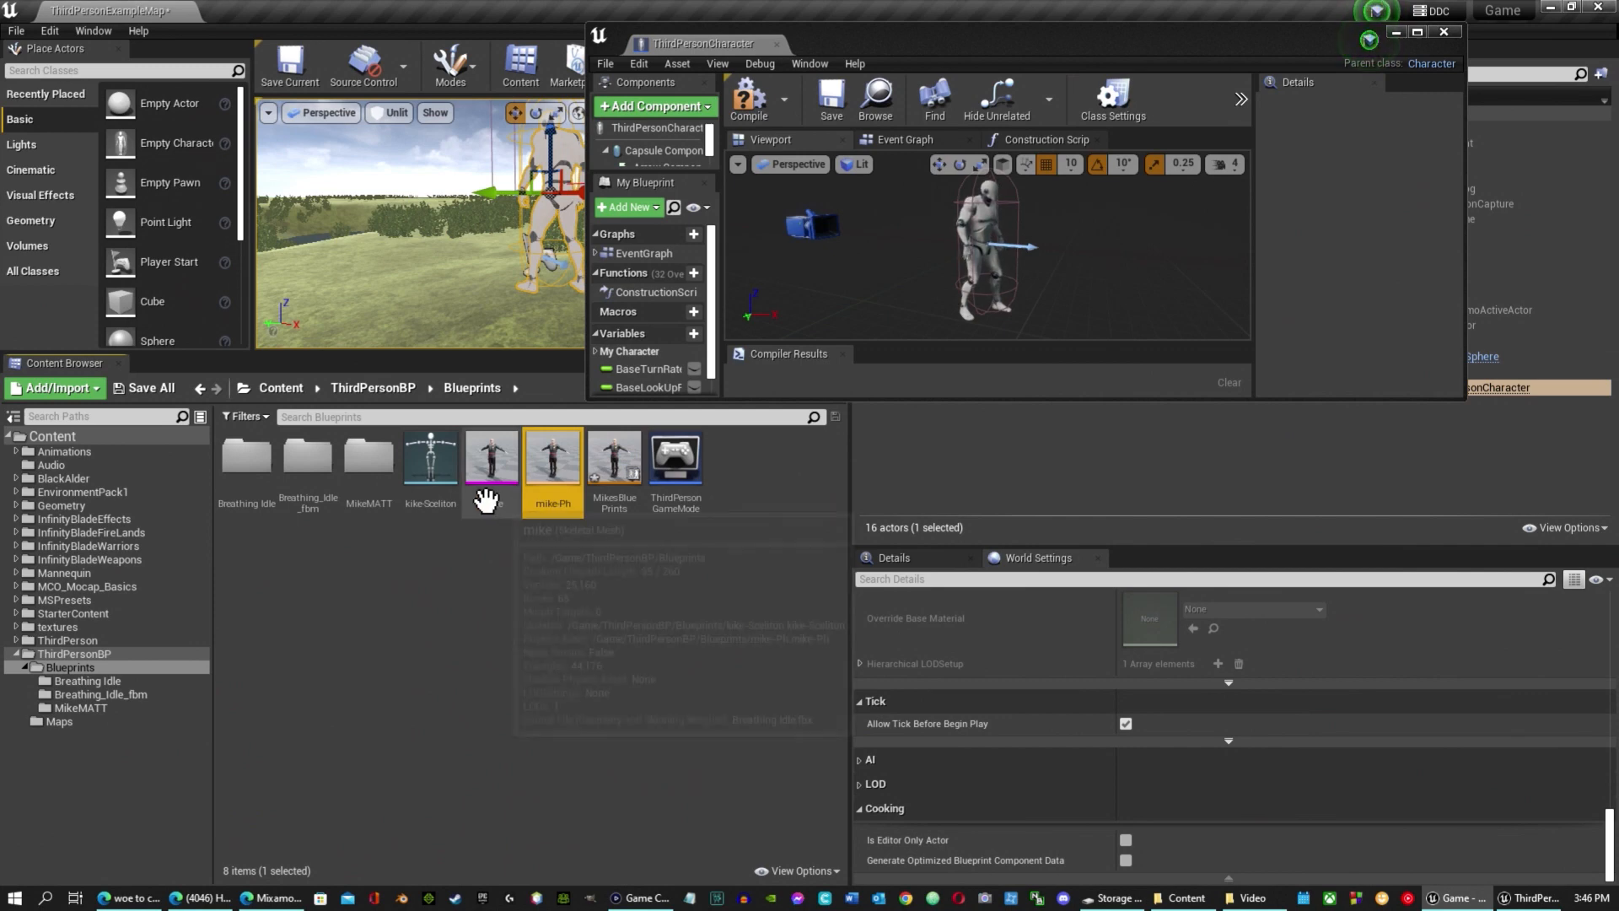
# Correct the first letter of the skeleton asset's name so it reads mike-Sceliton.
pyautogui.rightClick(434, 477)
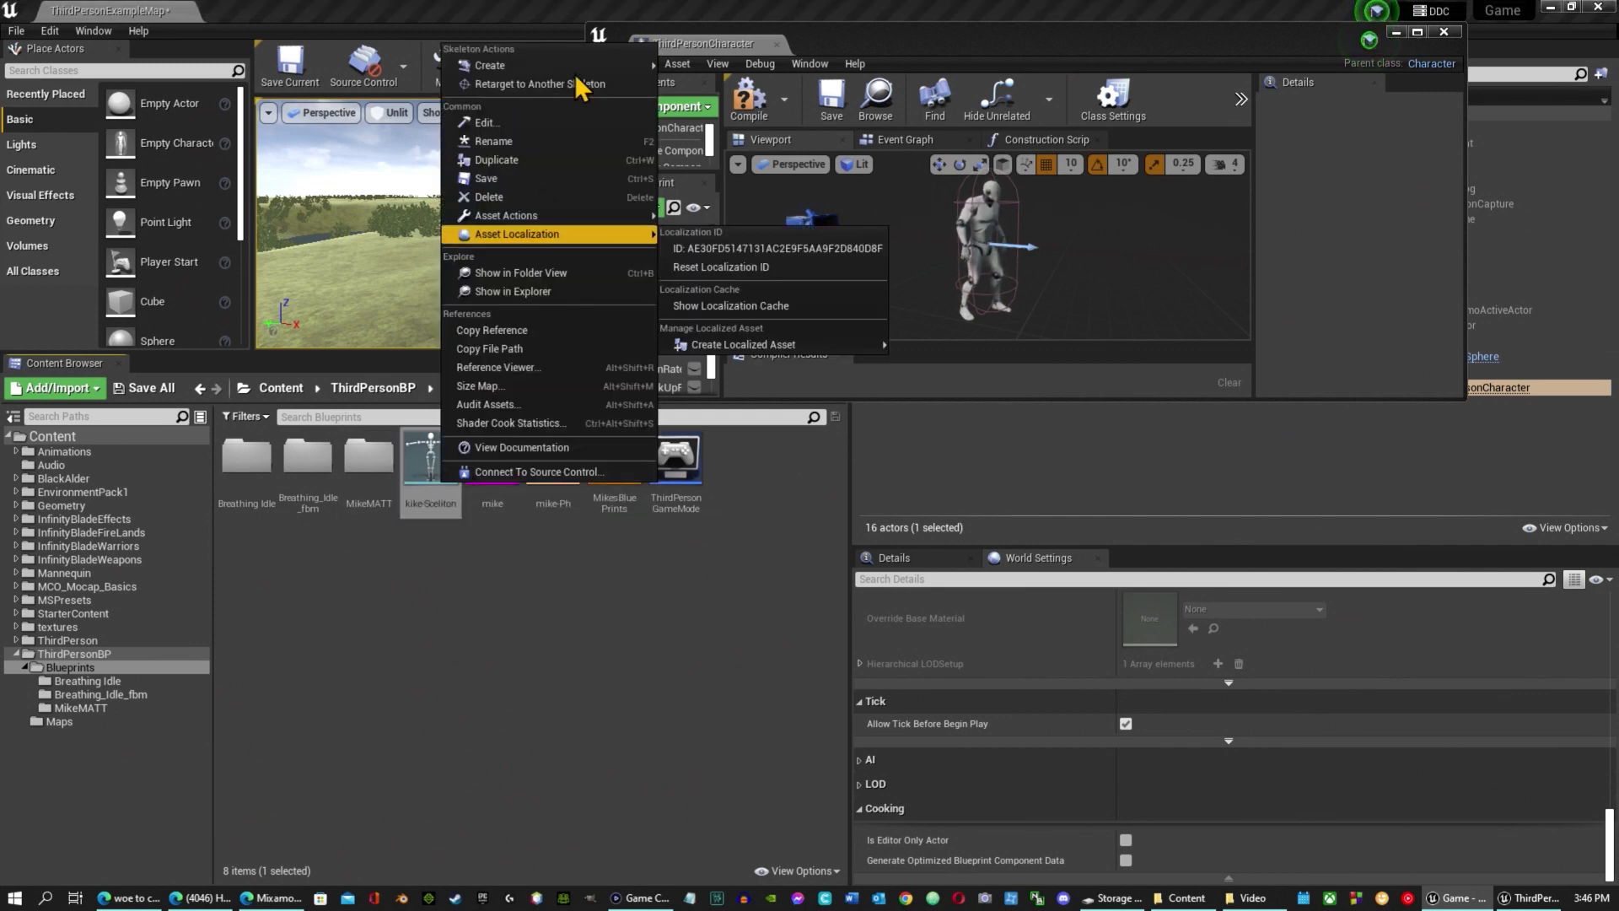
pyautogui.click(513, 141)
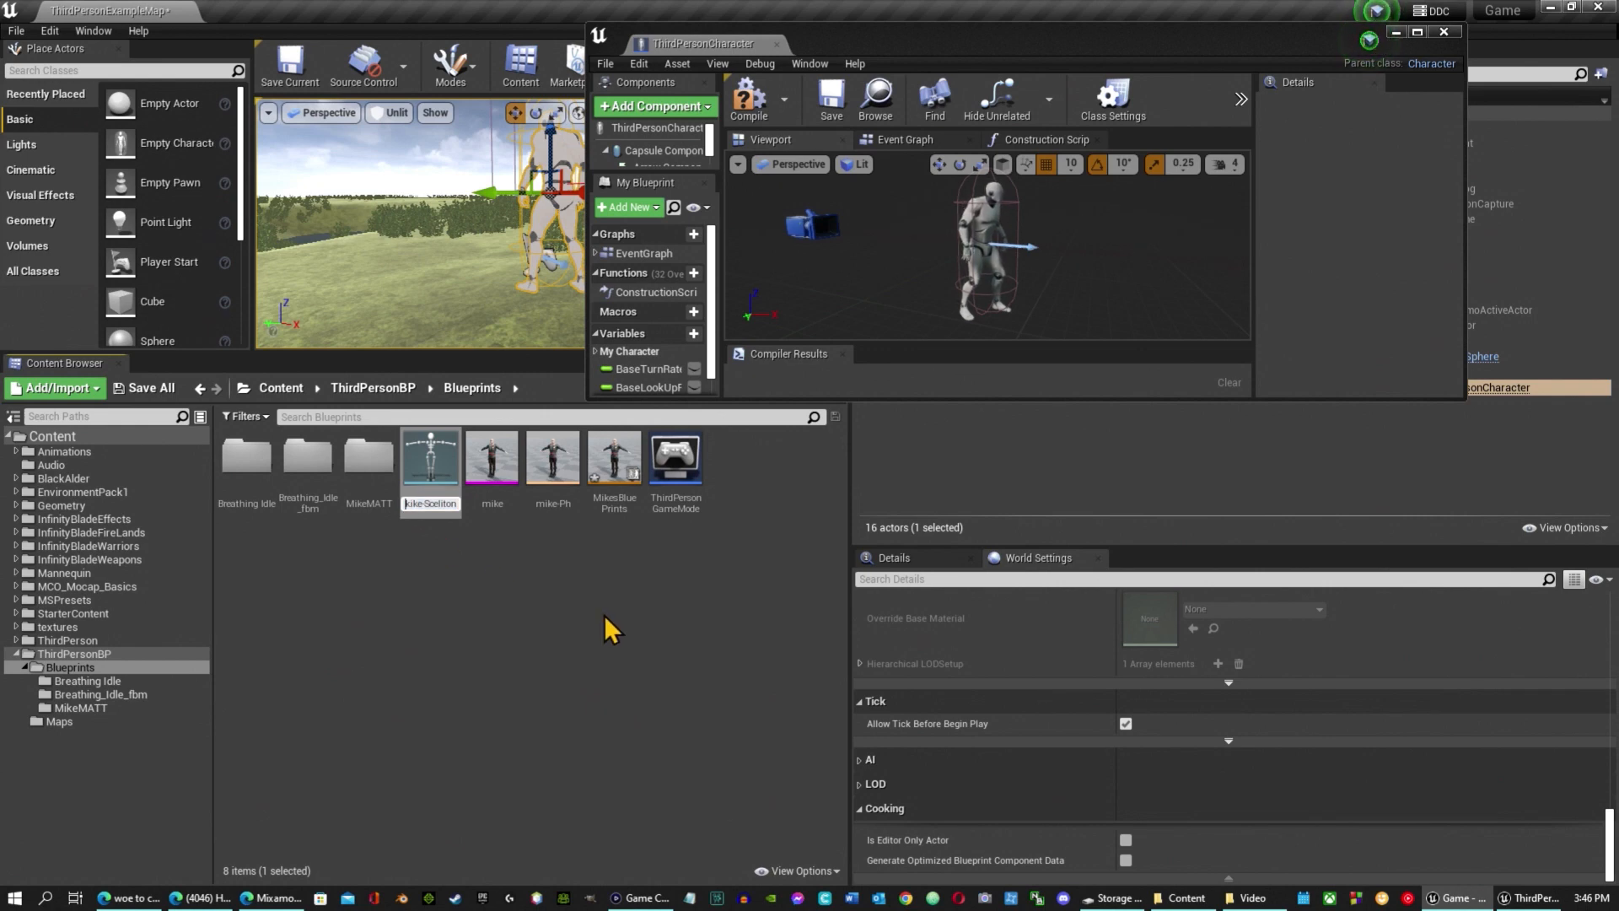
pyautogui.press('Delete')
pyautogui.press('Delete')
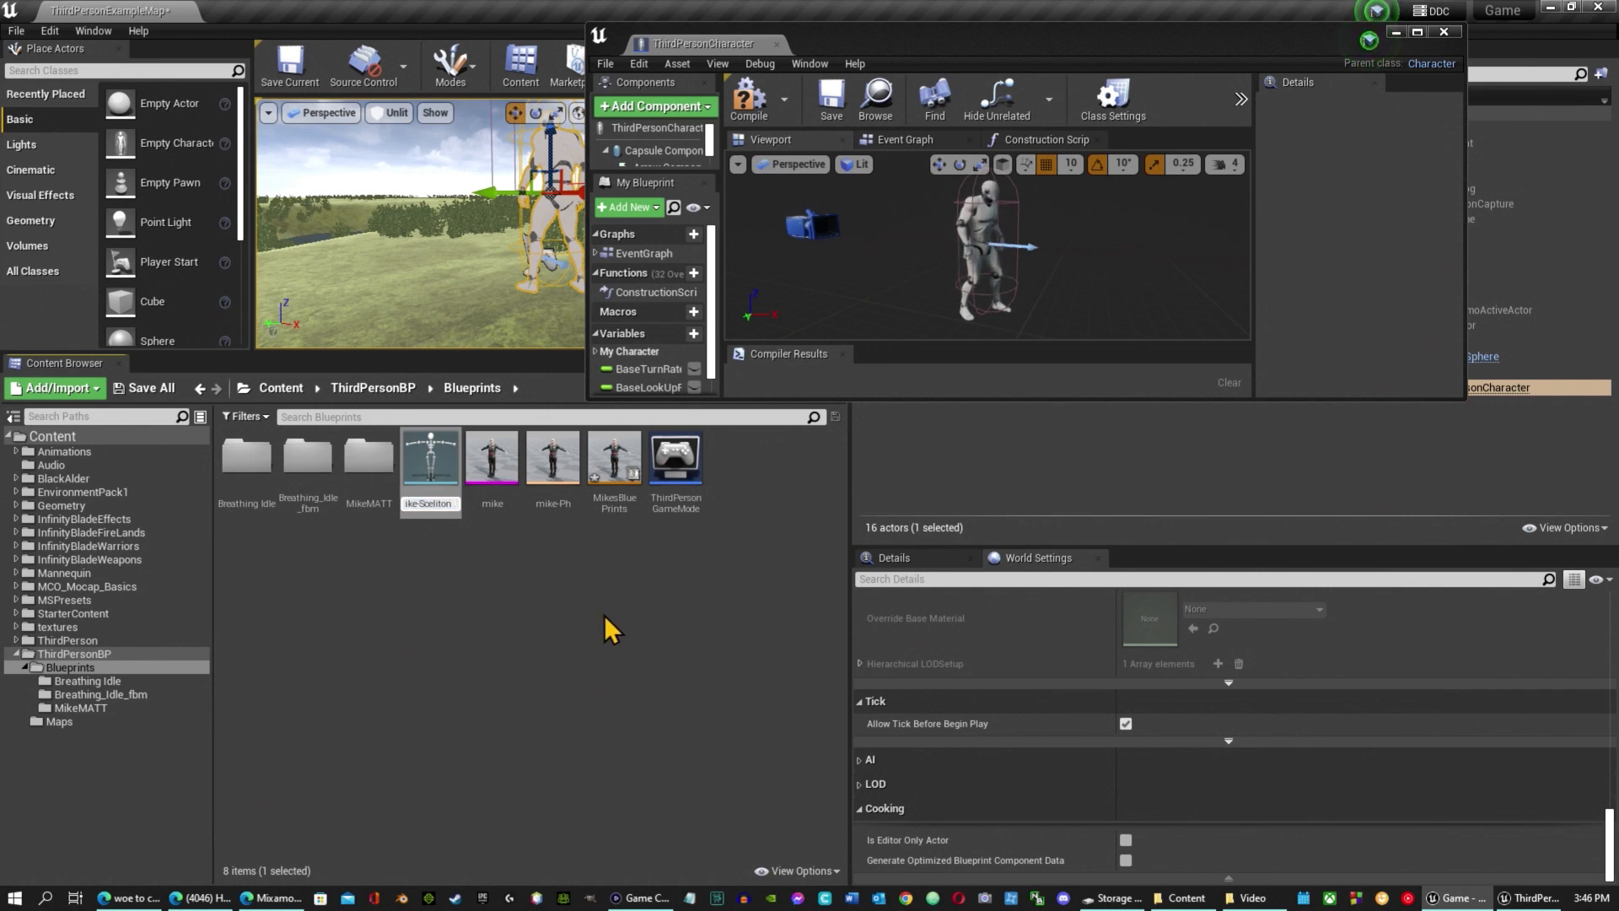
pyautogui.write('m')
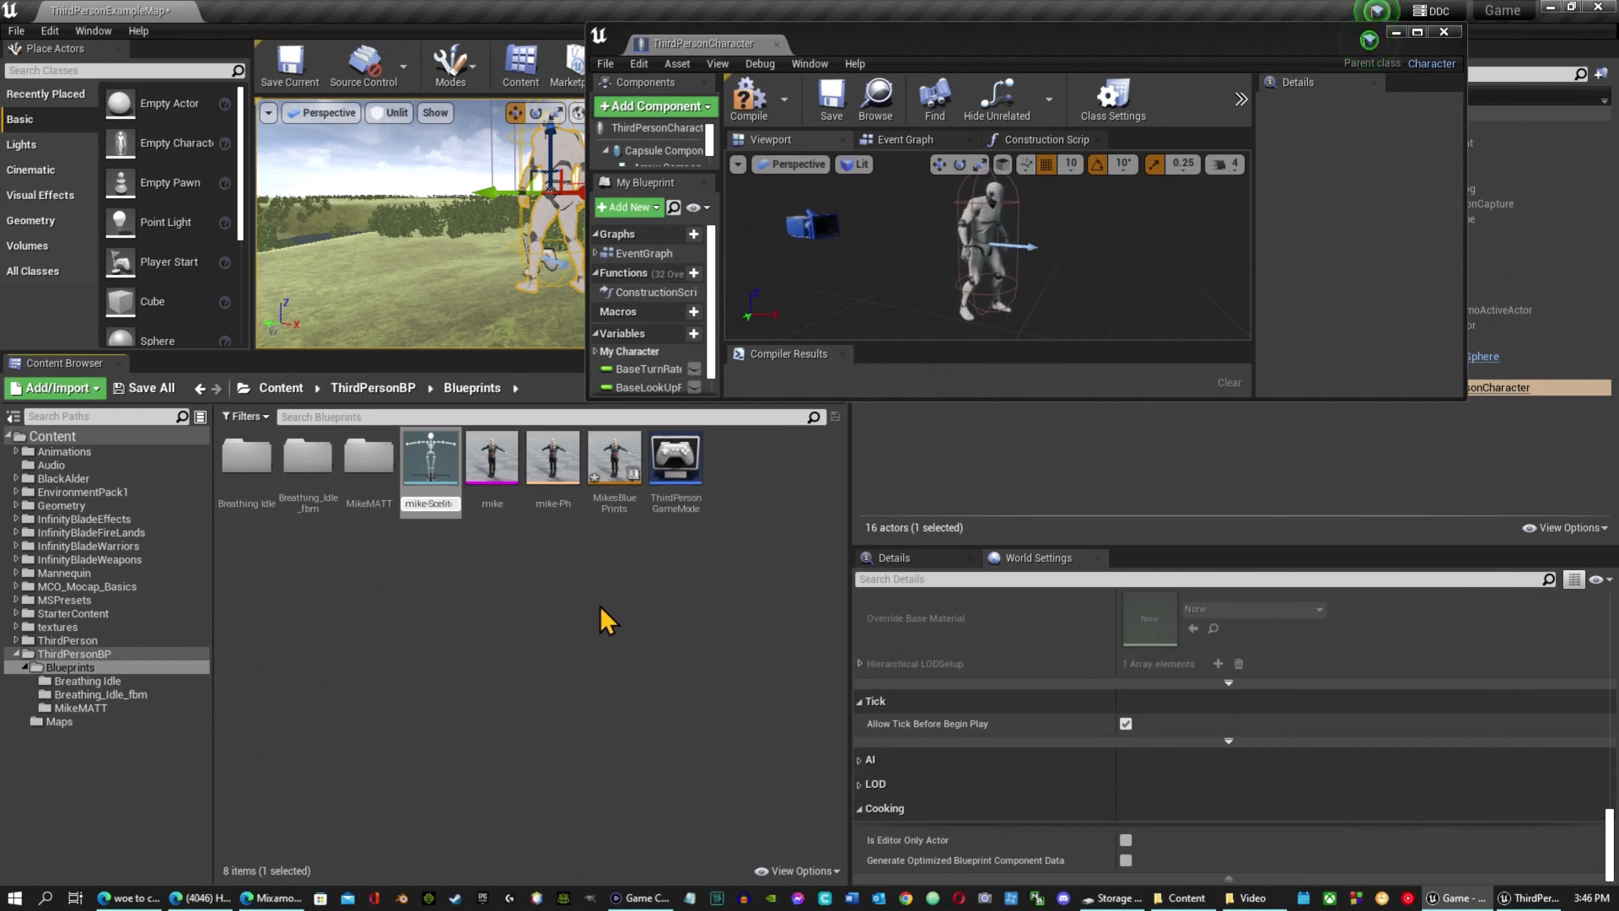
pyautogui.press('Return')
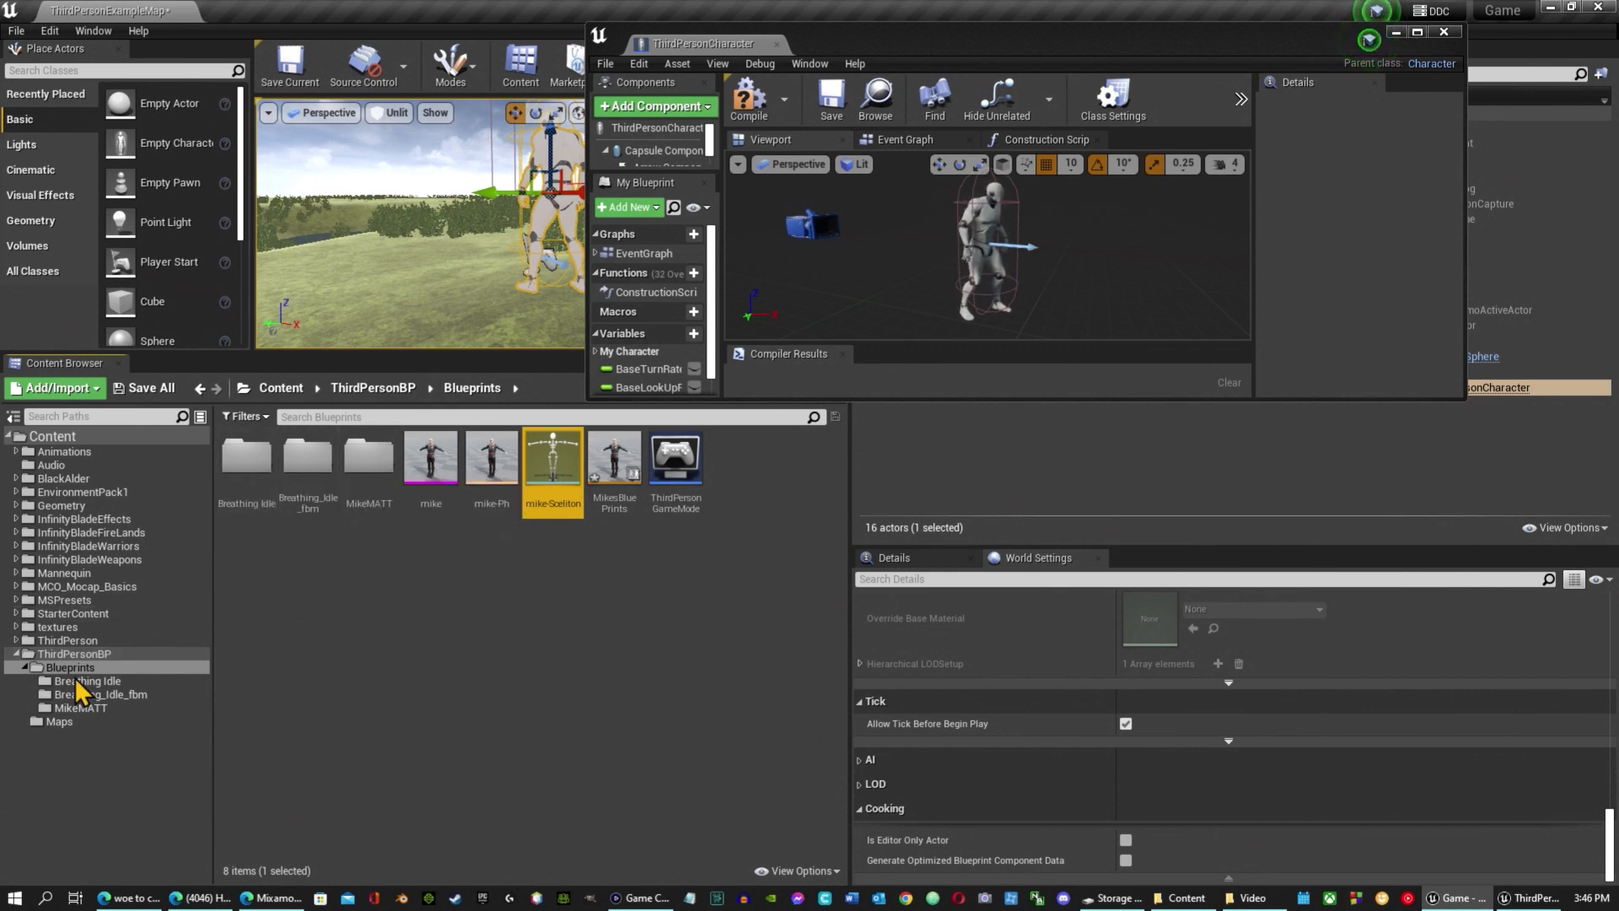
# Open the ThirdPersonCharacter blueprint from the ThirdPersonBP folder and maximize its editor window.
pyautogui.click(72, 653)
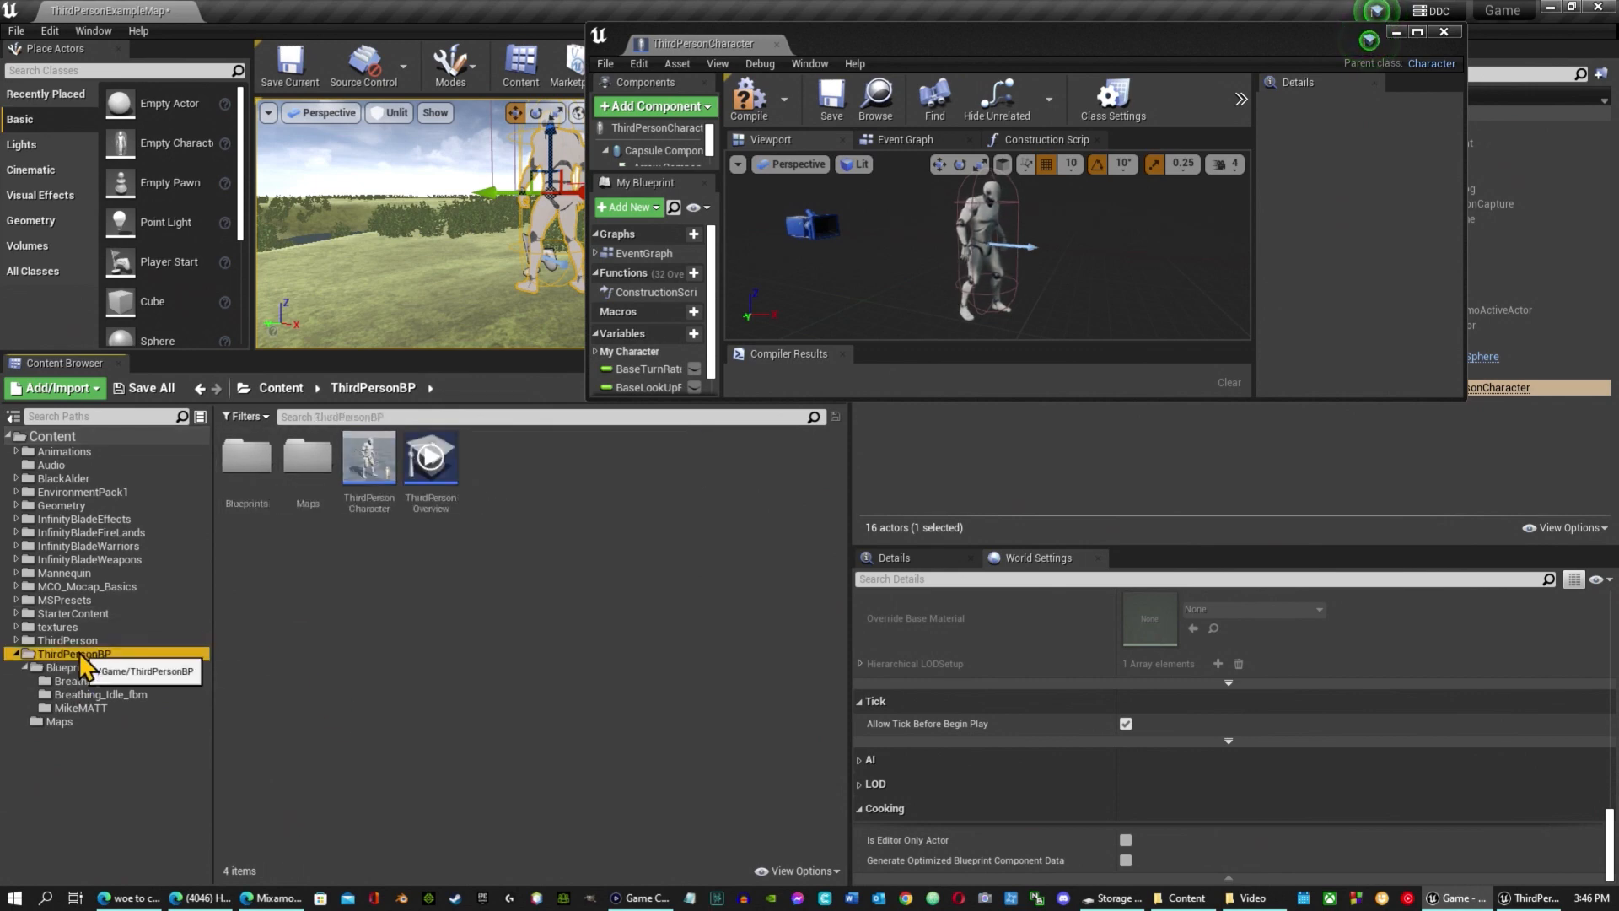
pyautogui.doubleClick(360, 457)
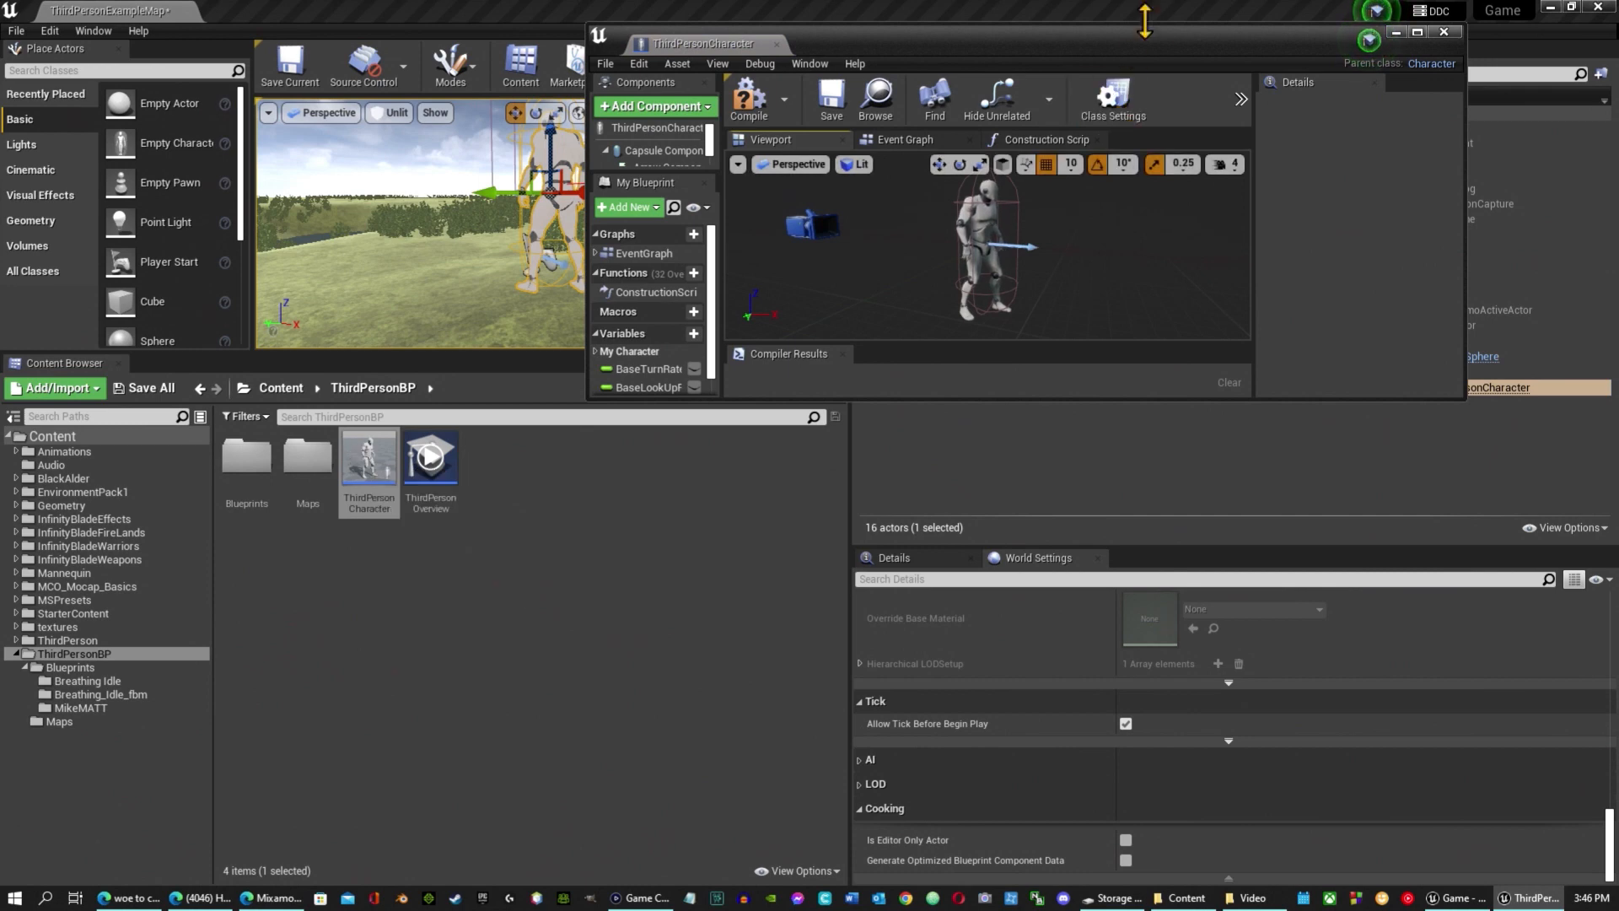
pyautogui.click(1418, 32)
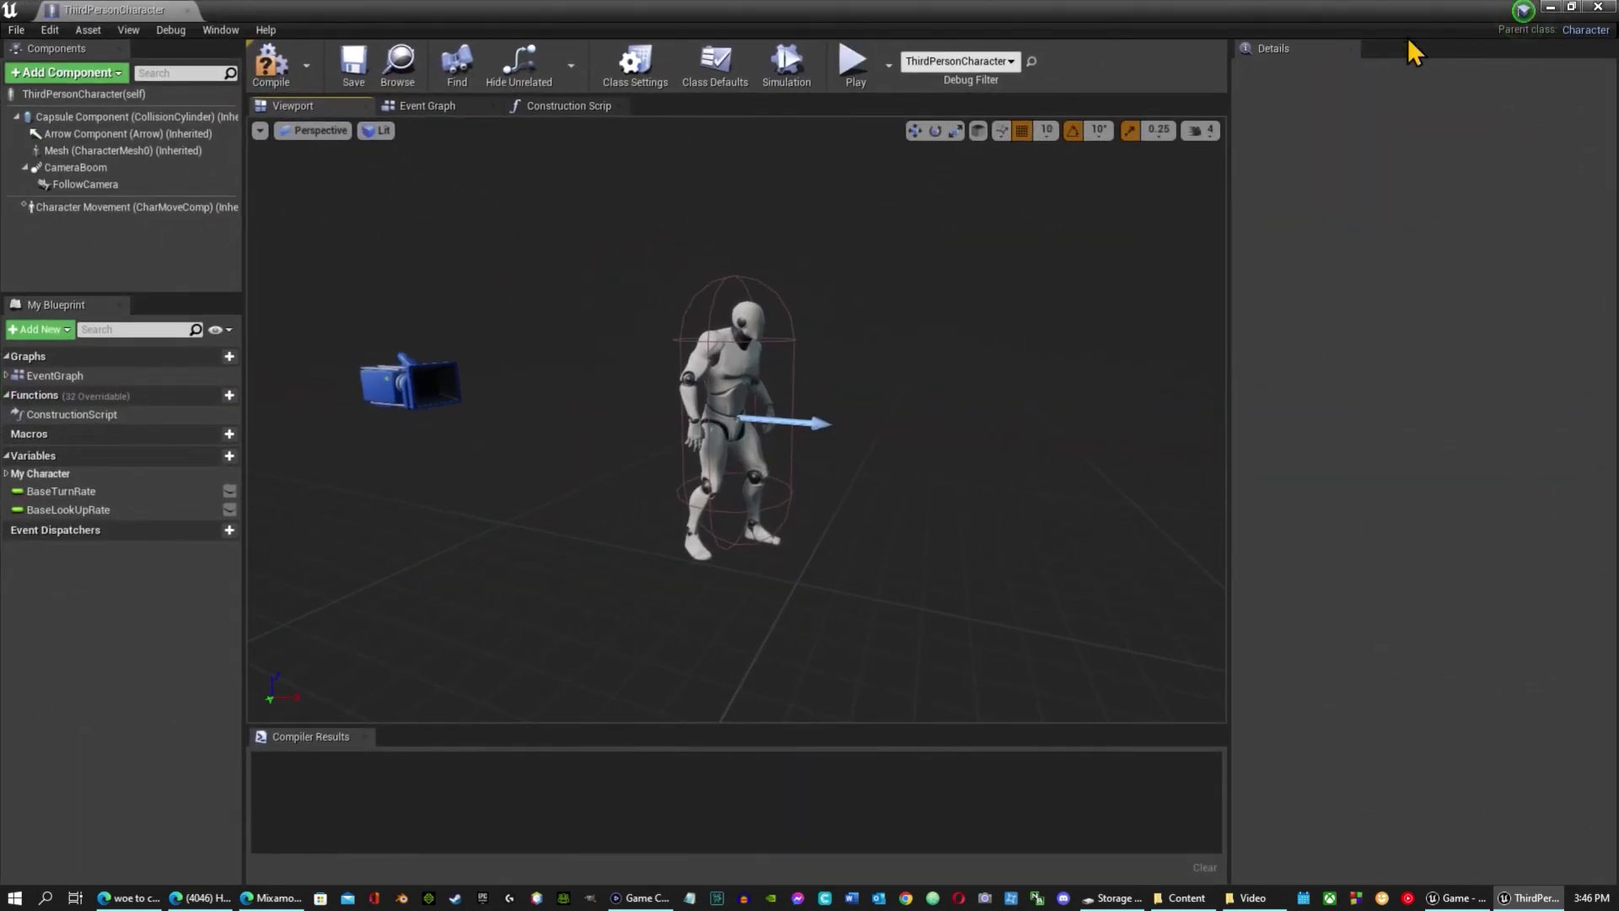
# Set the skeletal mesh of the character's Mesh component to mike, and compile and save the blueprint.
pyautogui.click(743, 374)
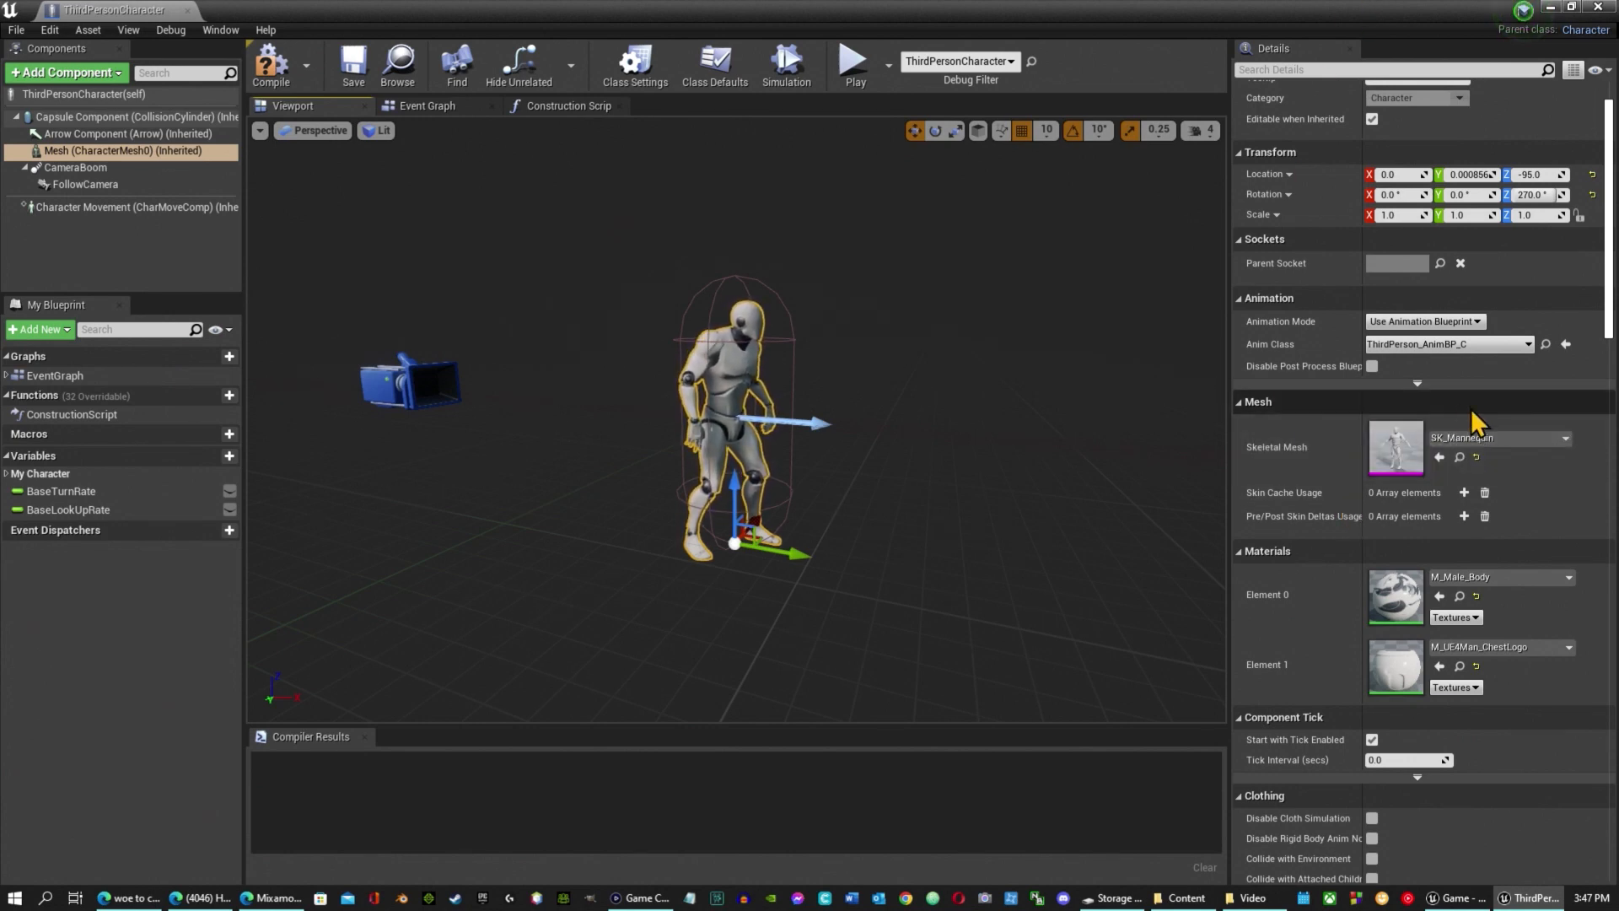
pyautogui.click(1559, 438)
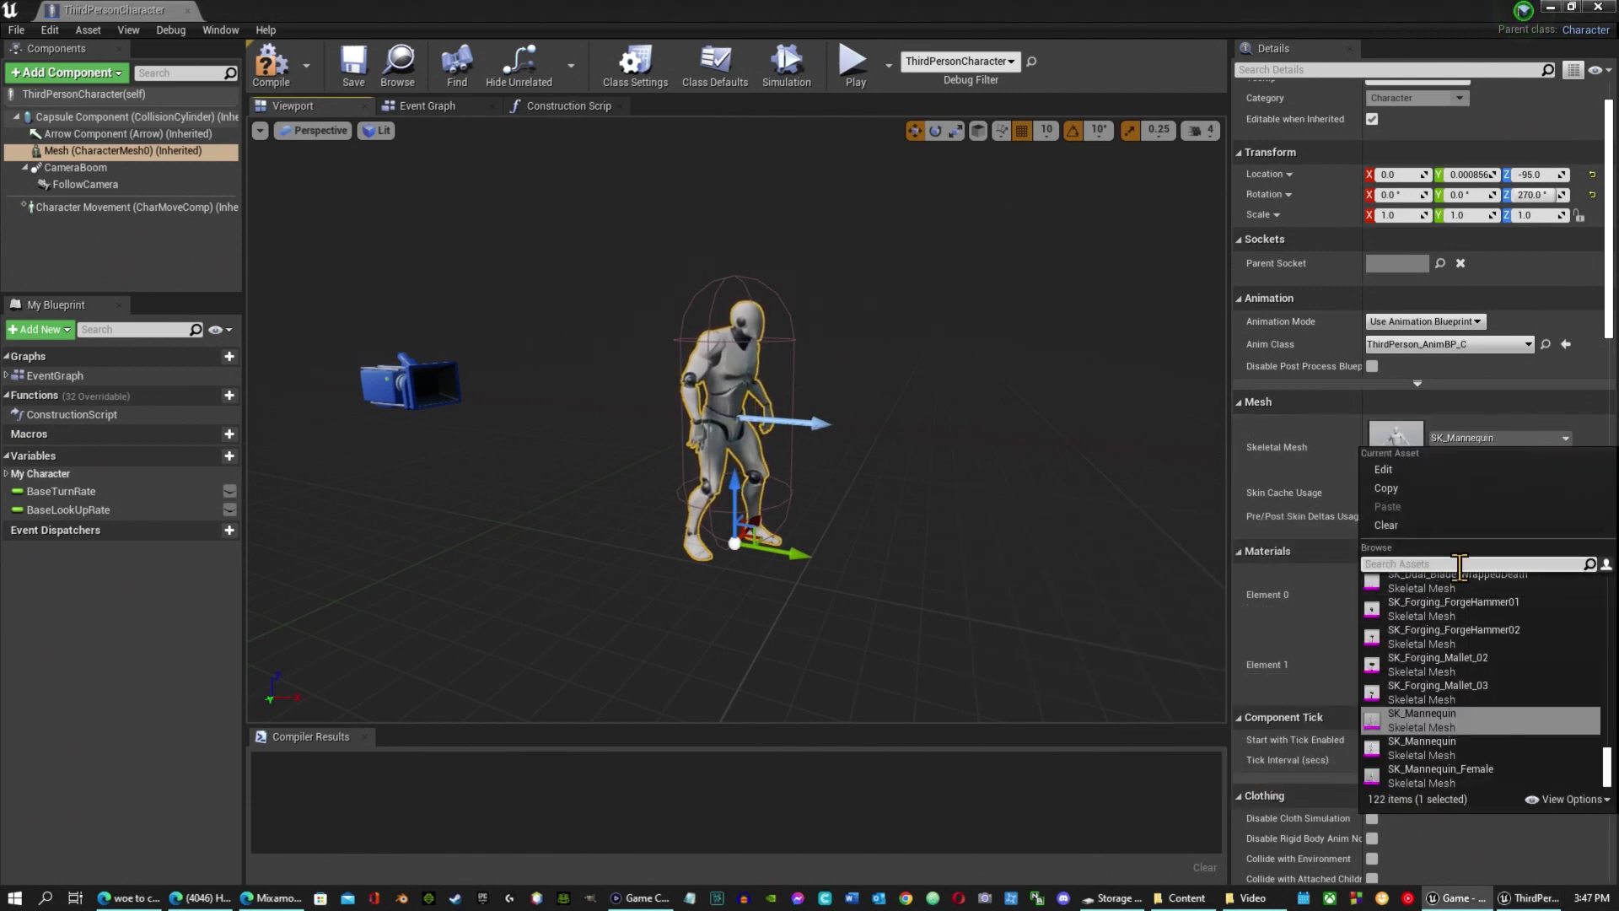
pyautogui.write('mik')
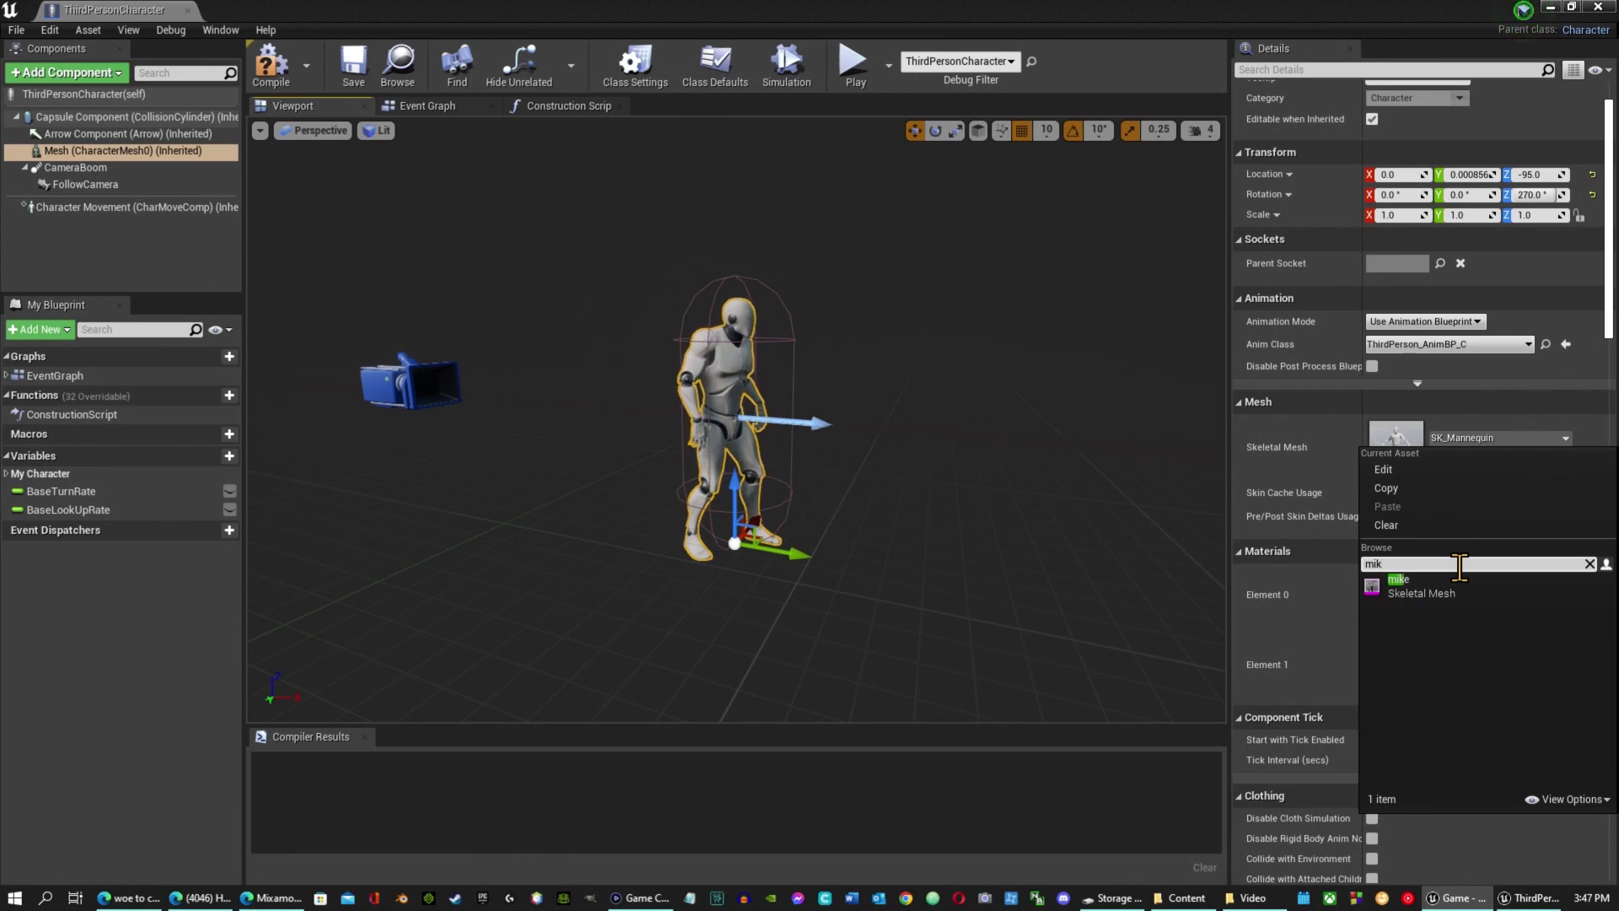
pyautogui.write('e')
pyautogui.click(1425, 594)
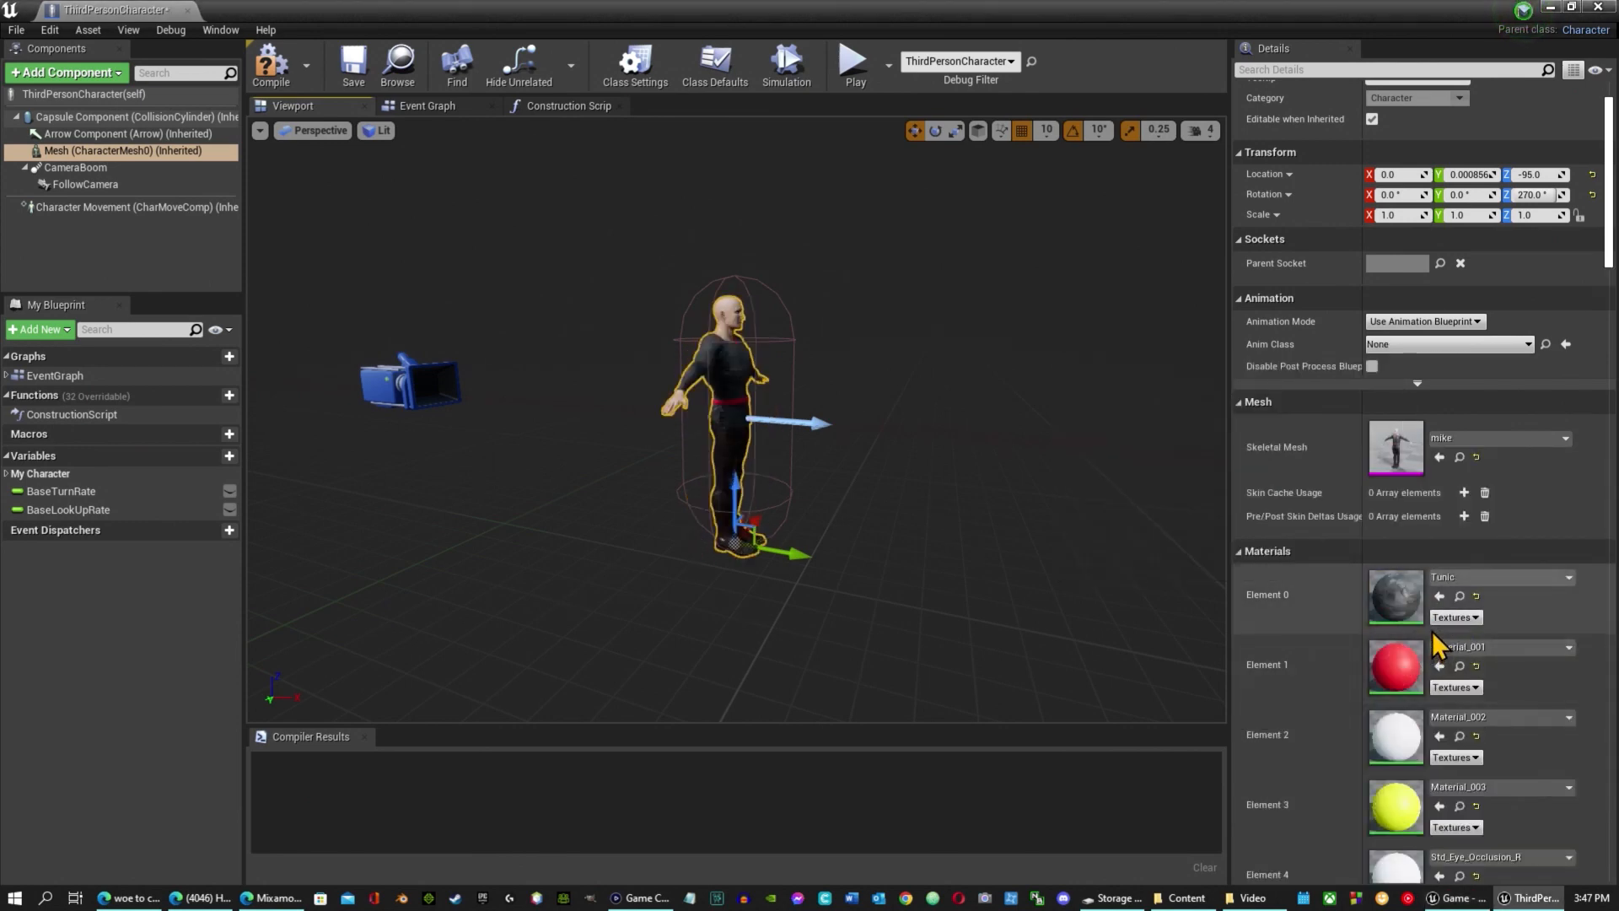
pyautogui.click(270, 68)
pyautogui.click(353, 66)
# Set the Mesh component's Anim Class to MikesBluePrints, and compile and save the blueprint.
pyautogui.click(739, 378)
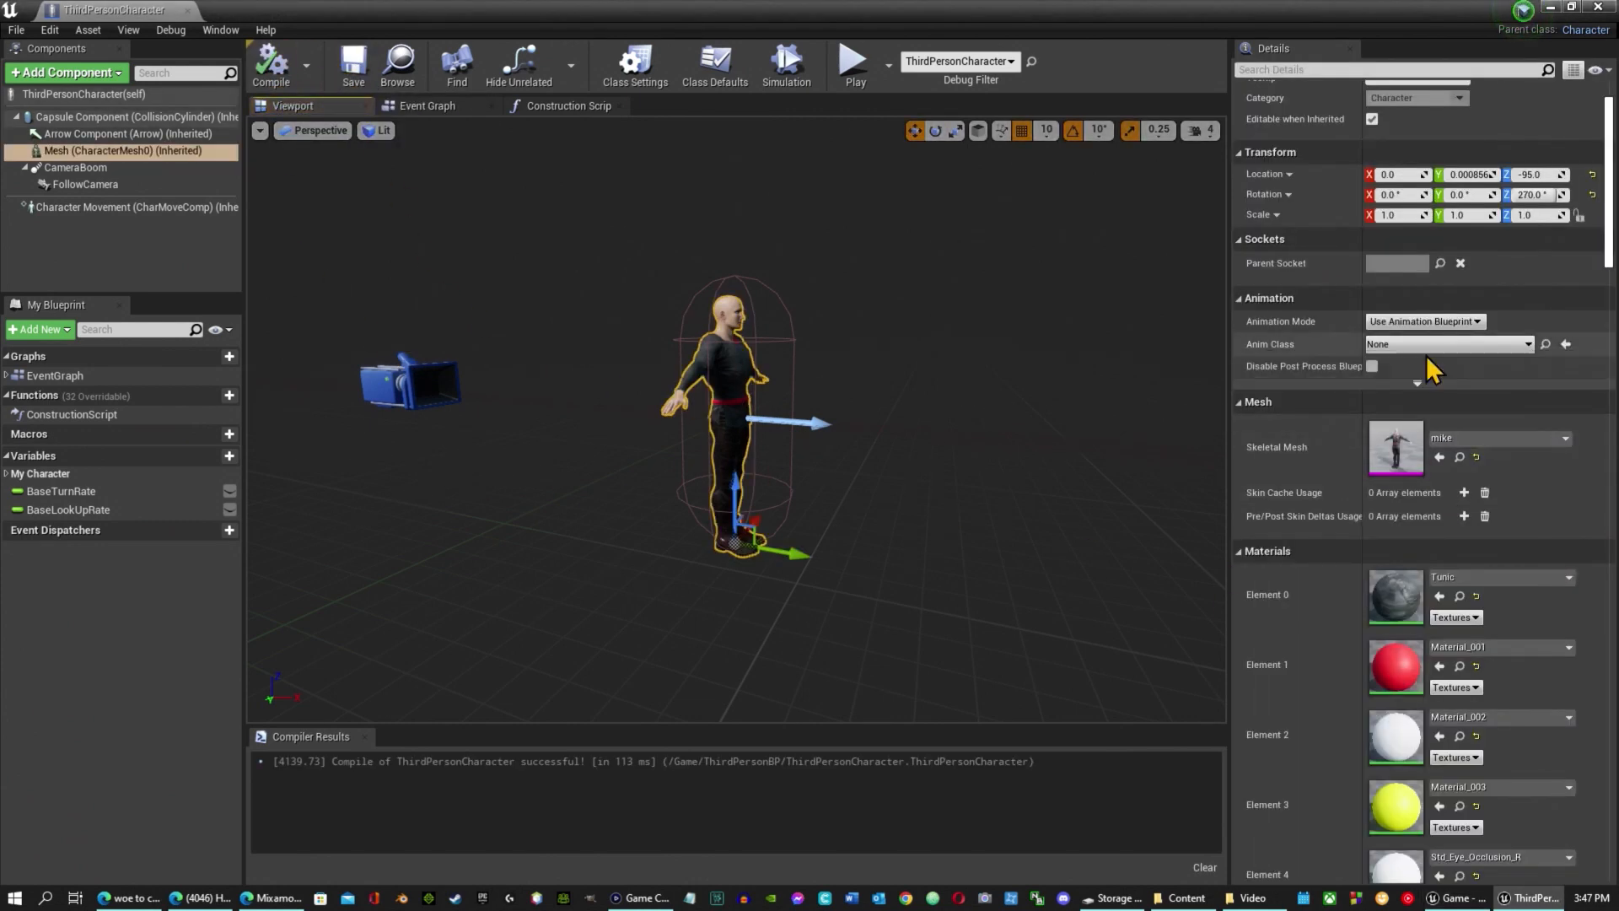
pyautogui.click(1528, 344)
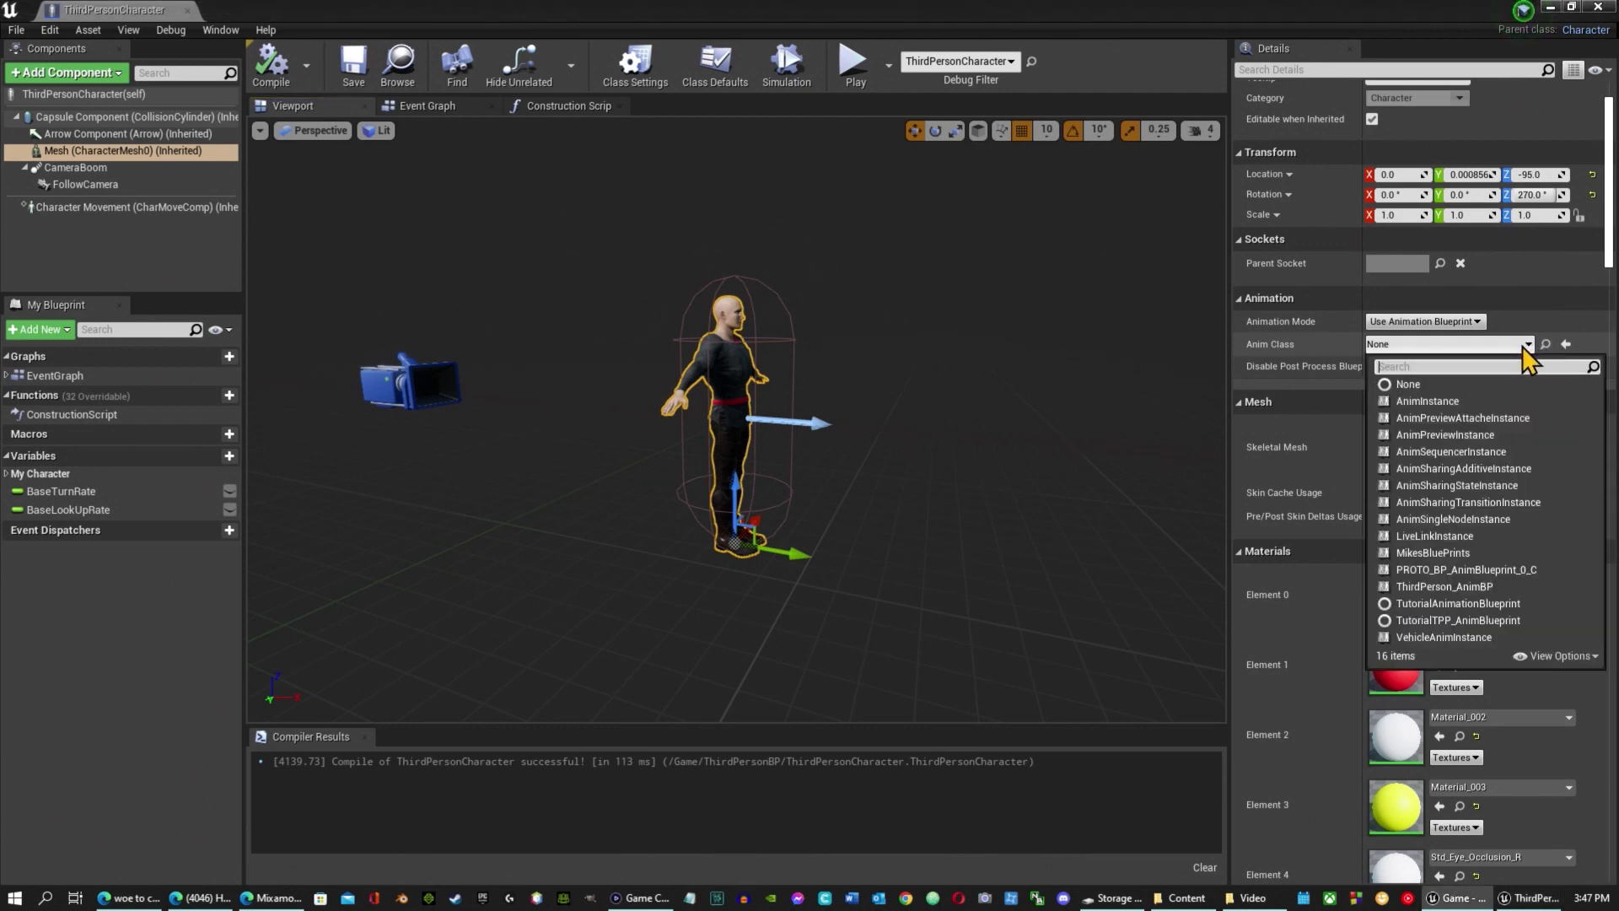
pyautogui.write('mik')
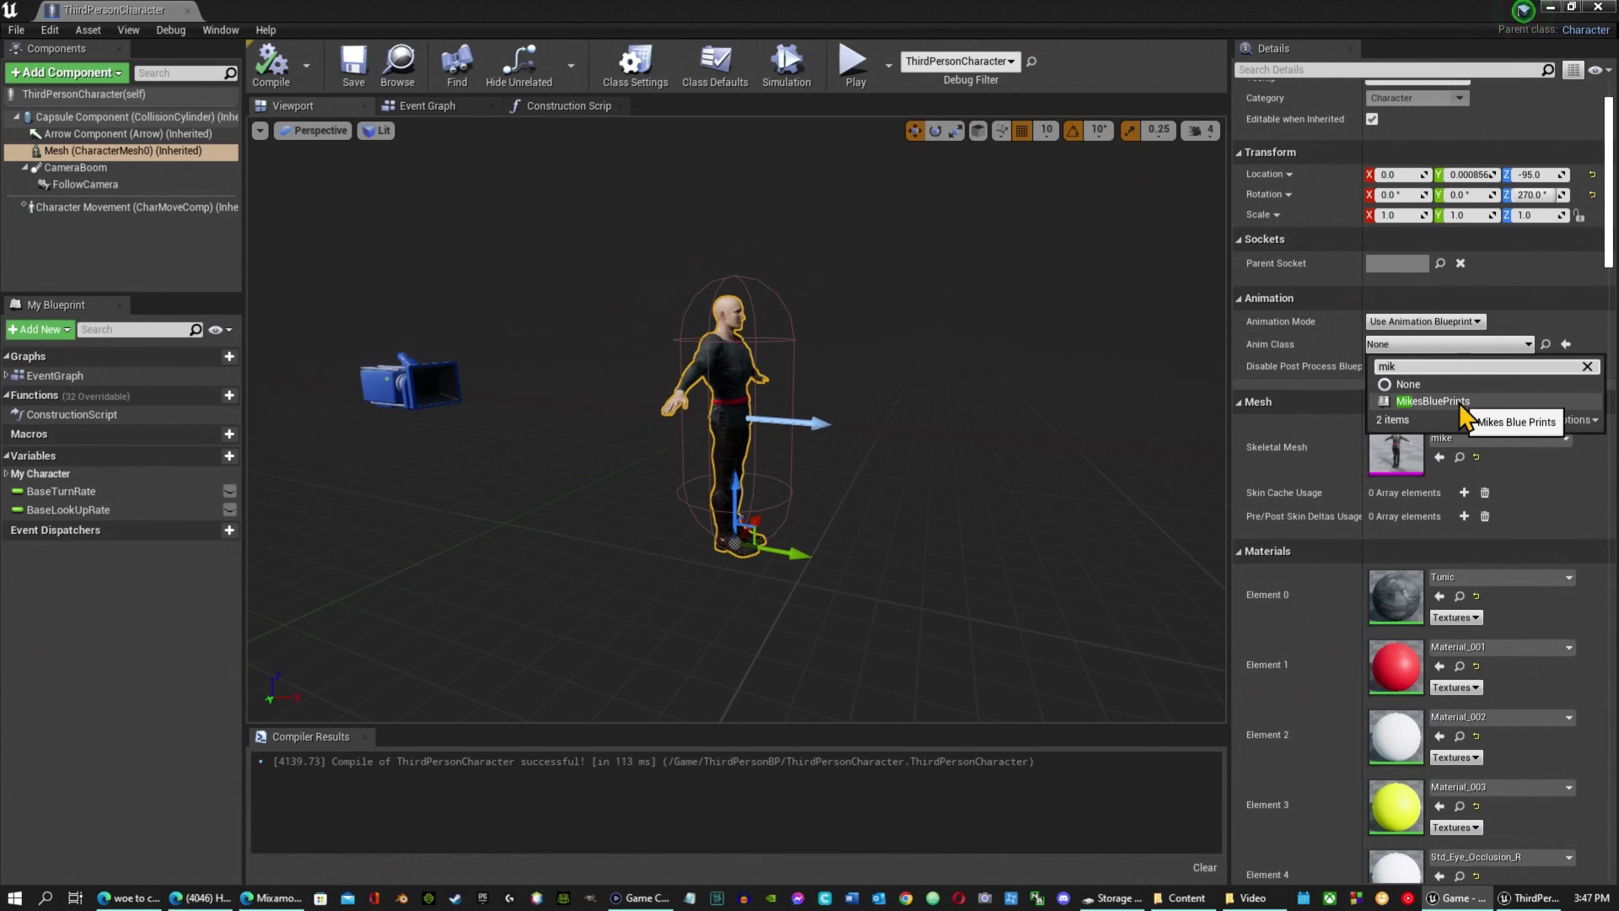
pyautogui.click(1433, 402)
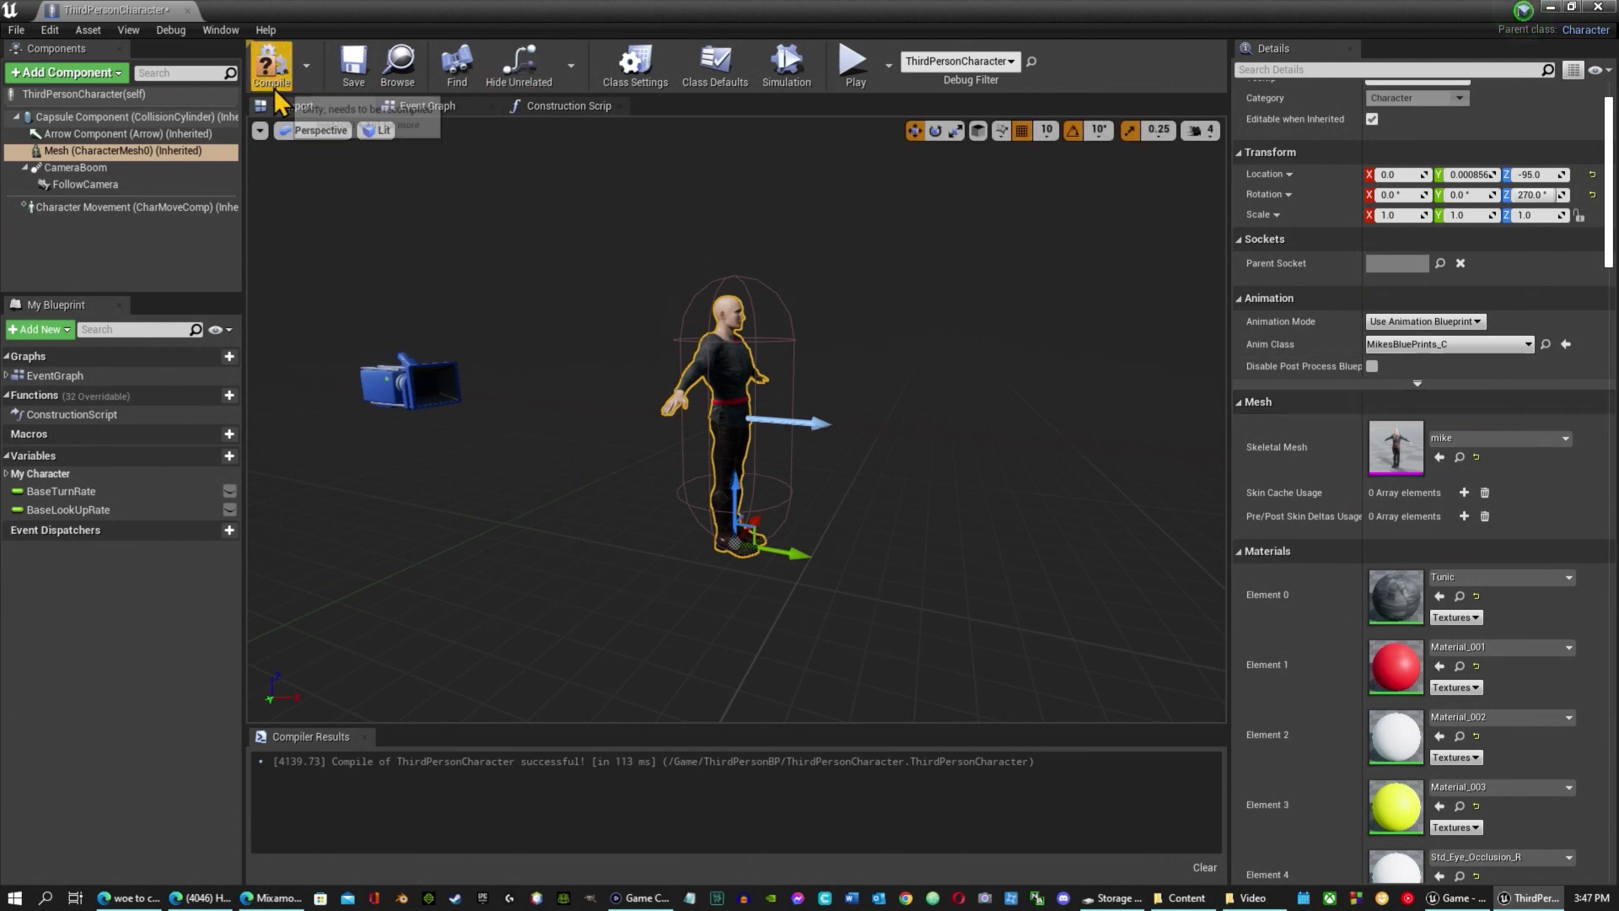
pyautogui.click(271, 66)
pyautogui.click(359, 76)
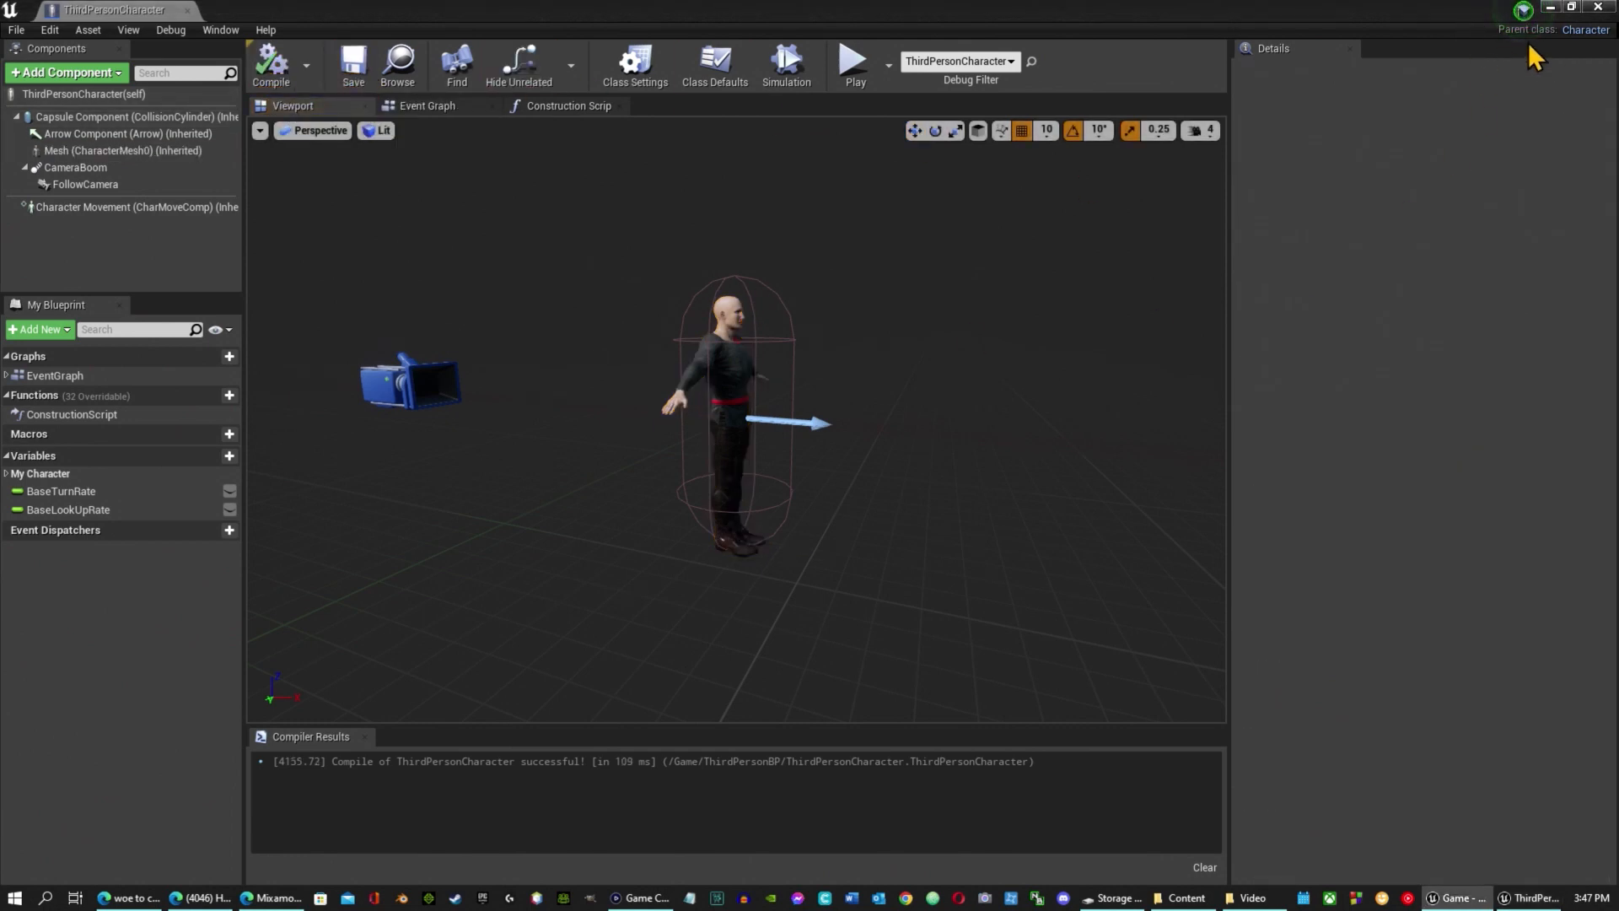
# Open MikesBluePrints from the Blueprints folder to examine its AnimGraph and available animations, and return to the level editor.
pyautogui.click(1550, 8)
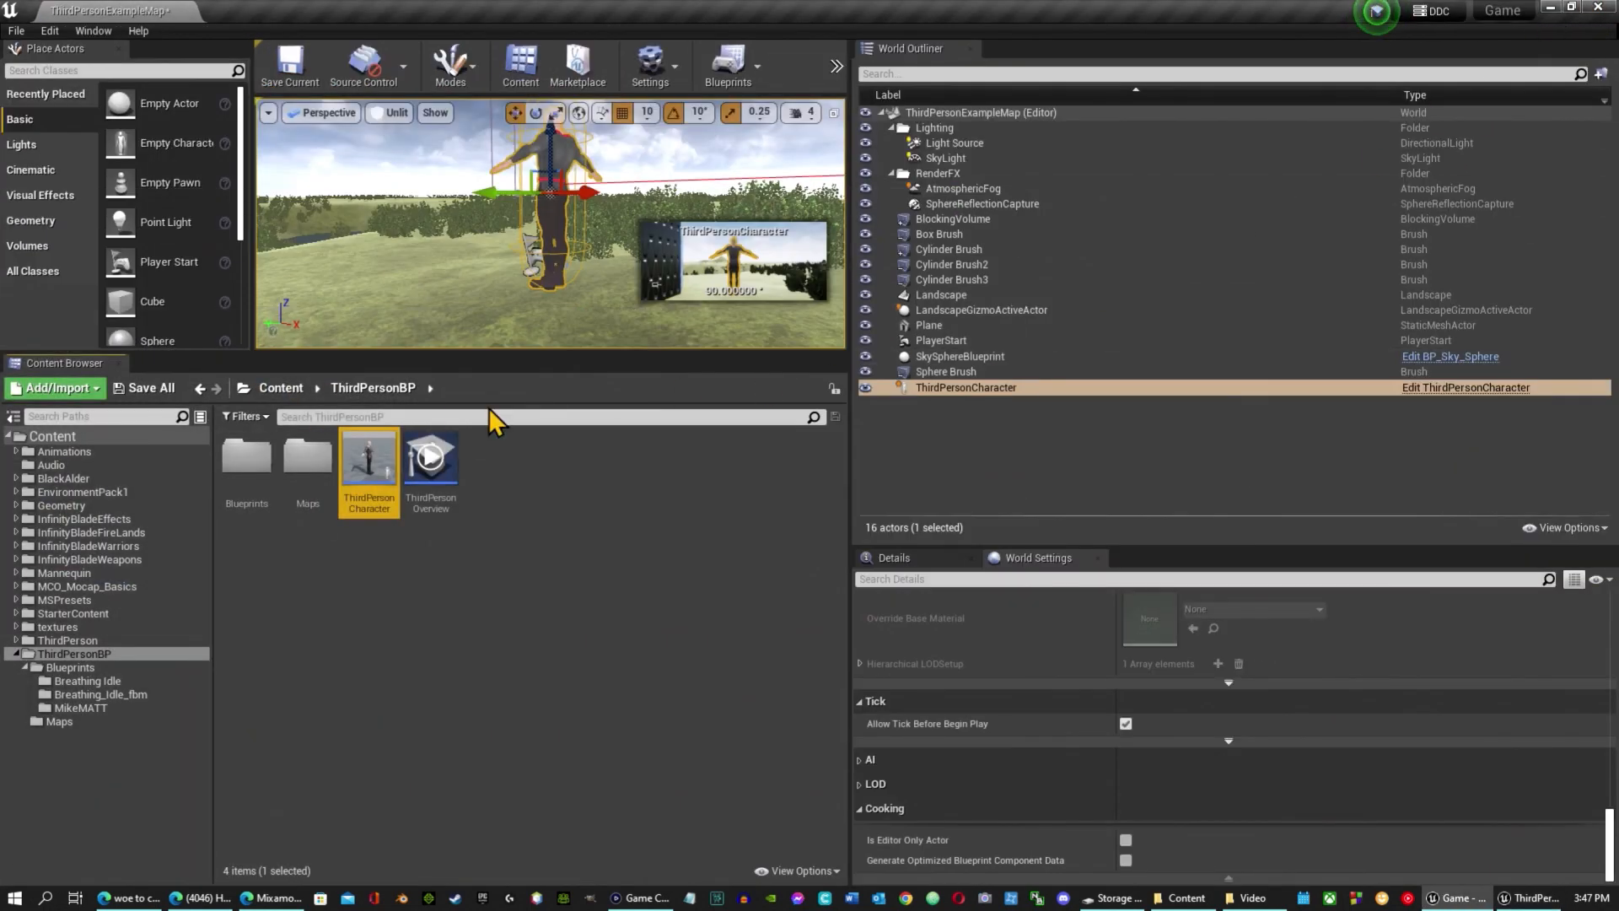
pyautogui.doubleClick(244, 461)
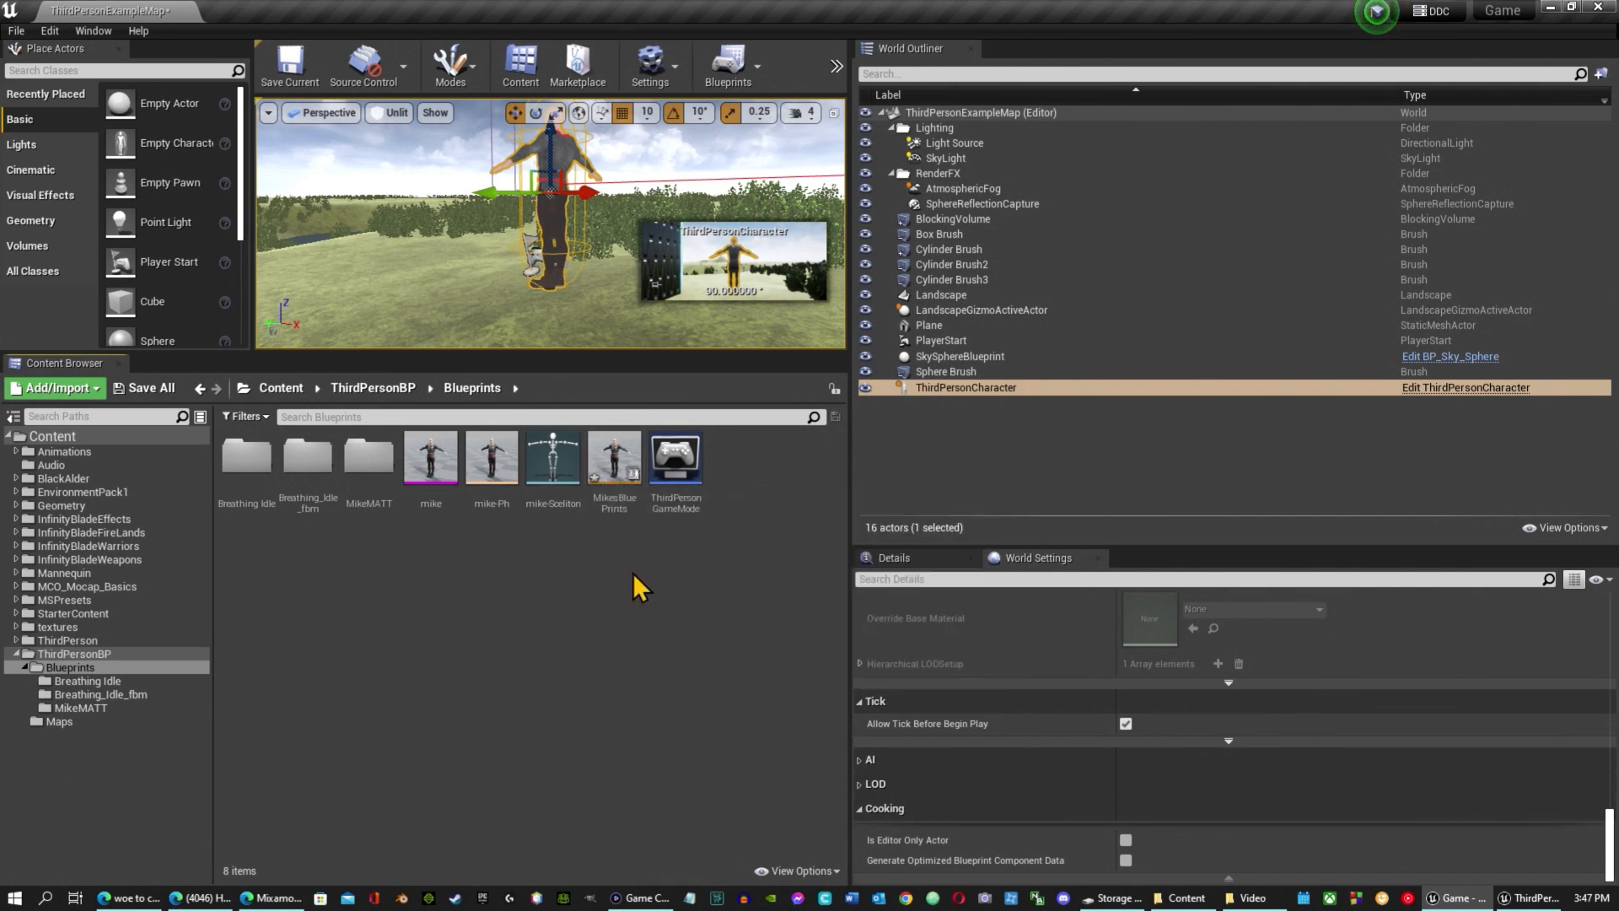
pyautogui.doubleClick(624, 485)
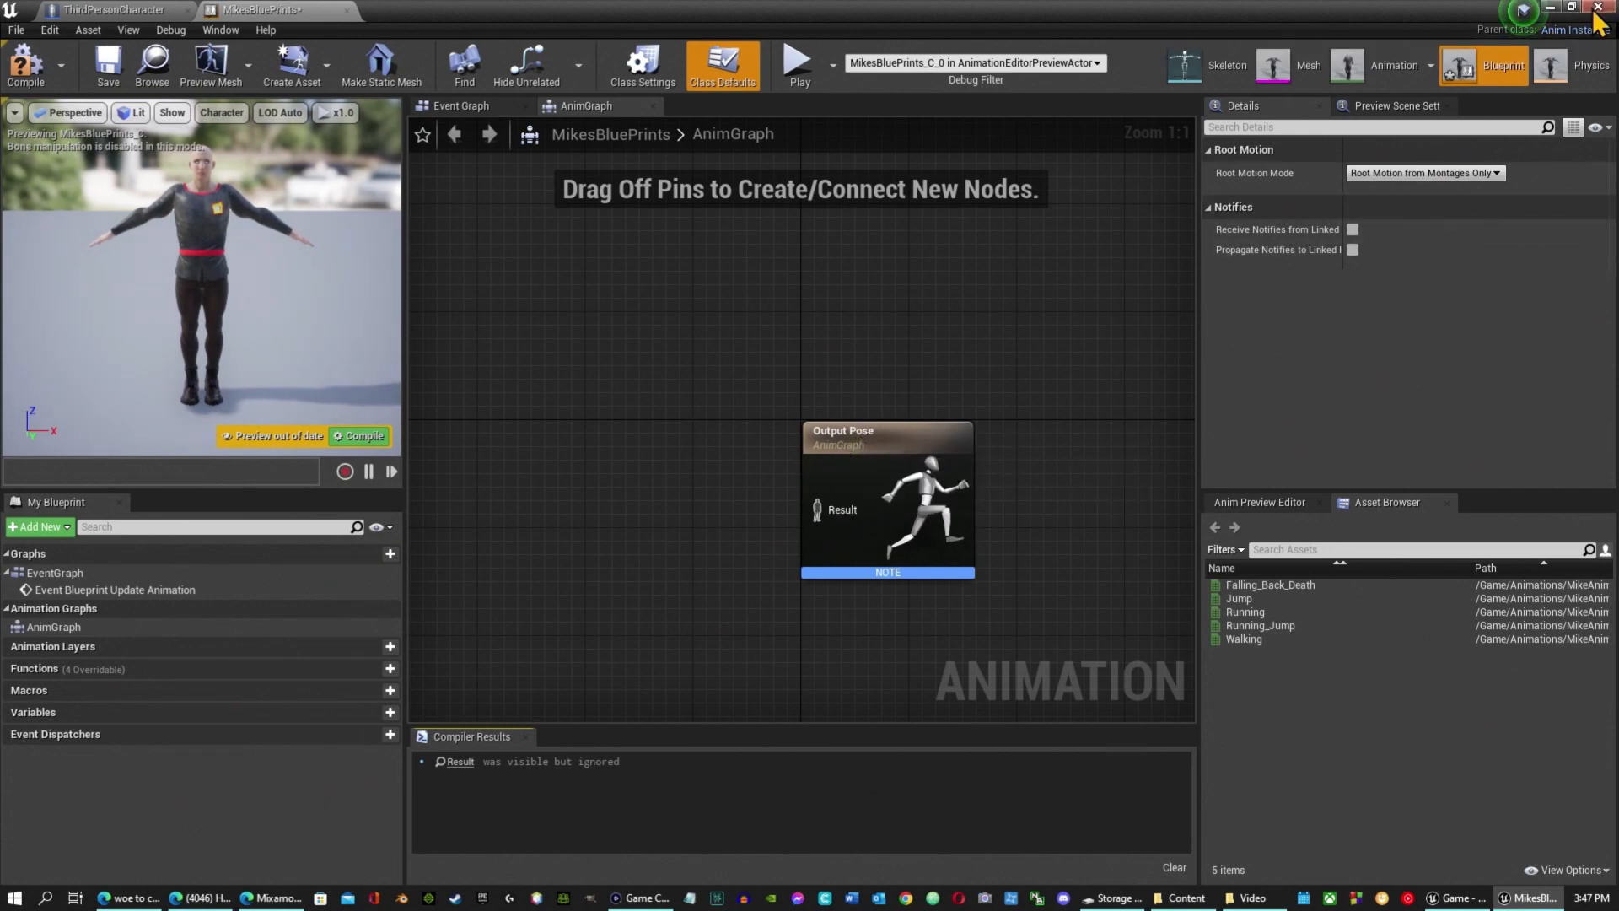
pyautogui.click(1552, 7)
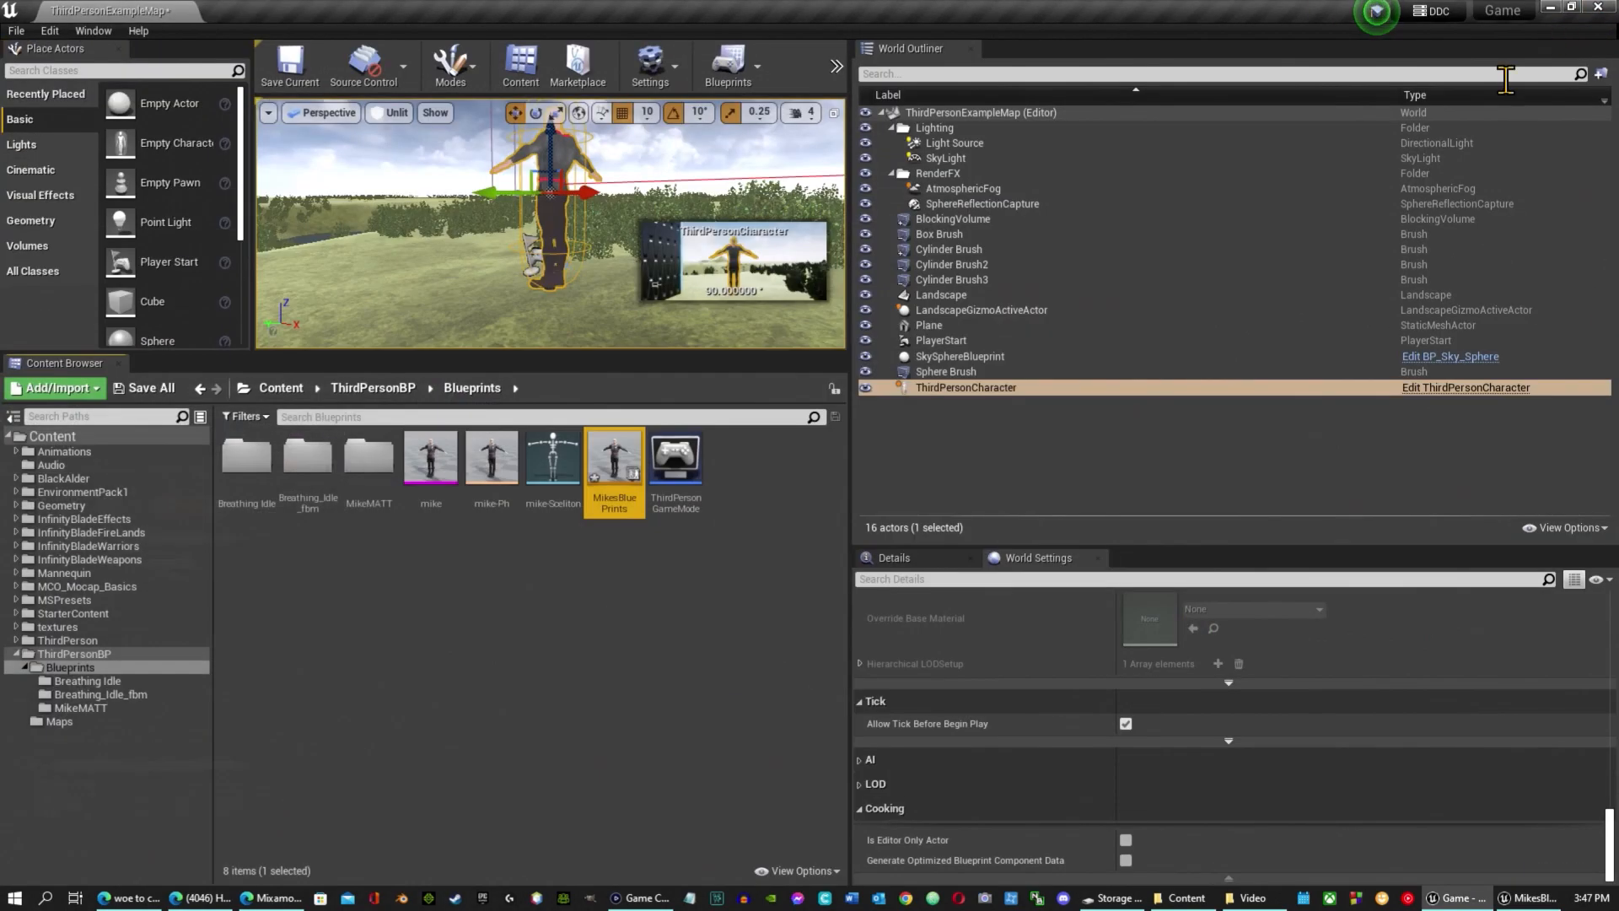
# Rename the MikesBluePrints animation blueprint in the Blueprints folder to Mike-Anime.
pyautogui.rightClick(610, 492)
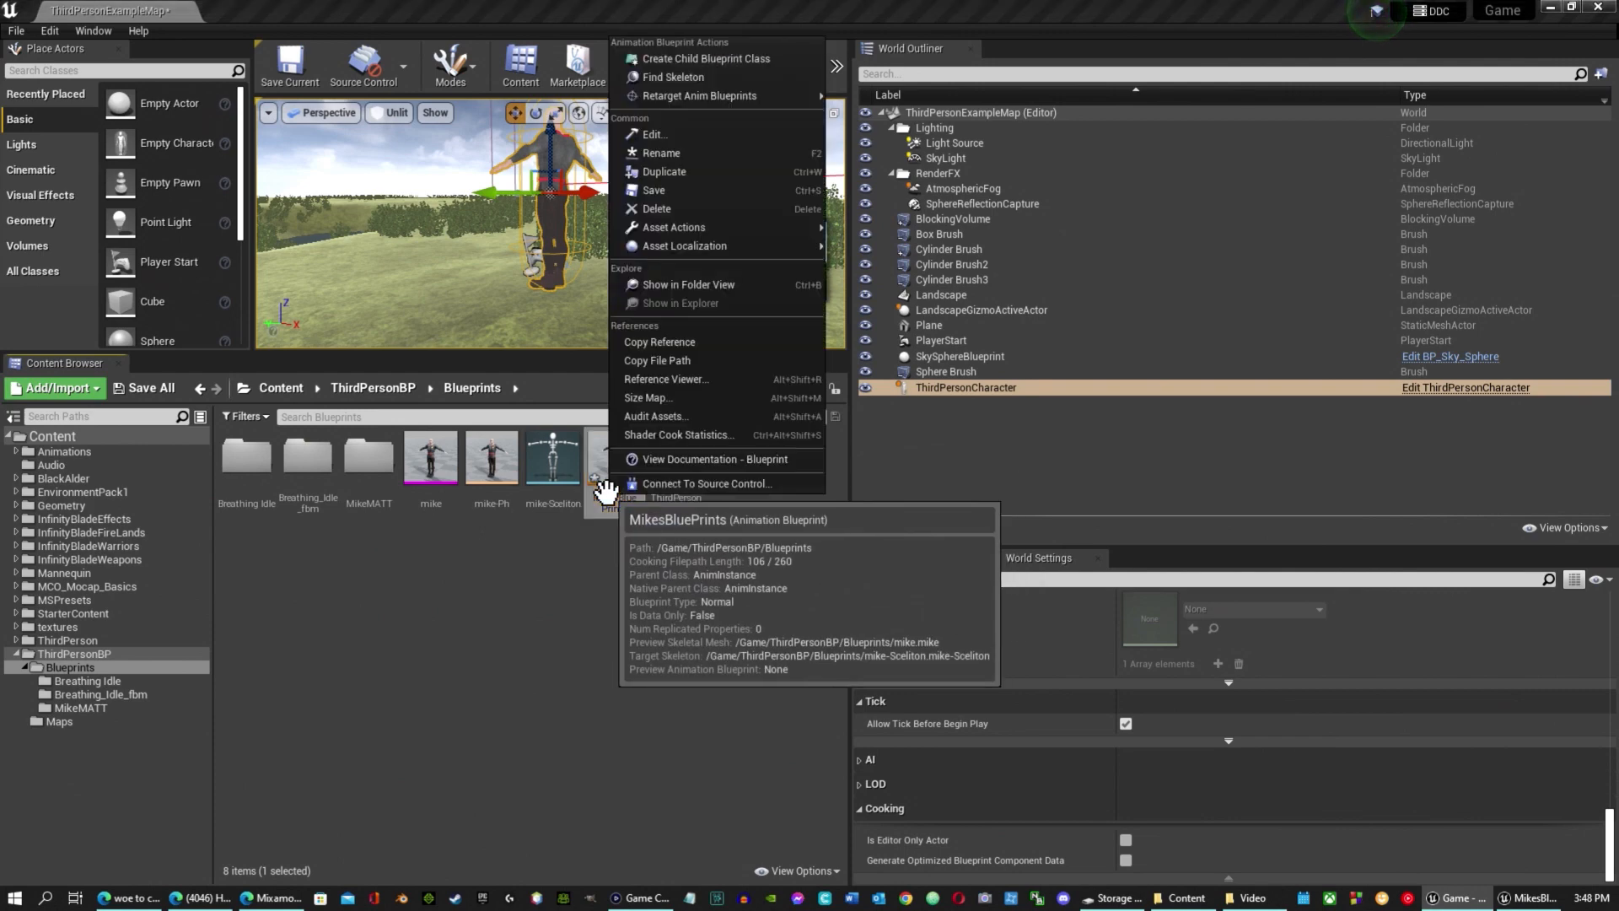
pyautogui.click(696, 155)
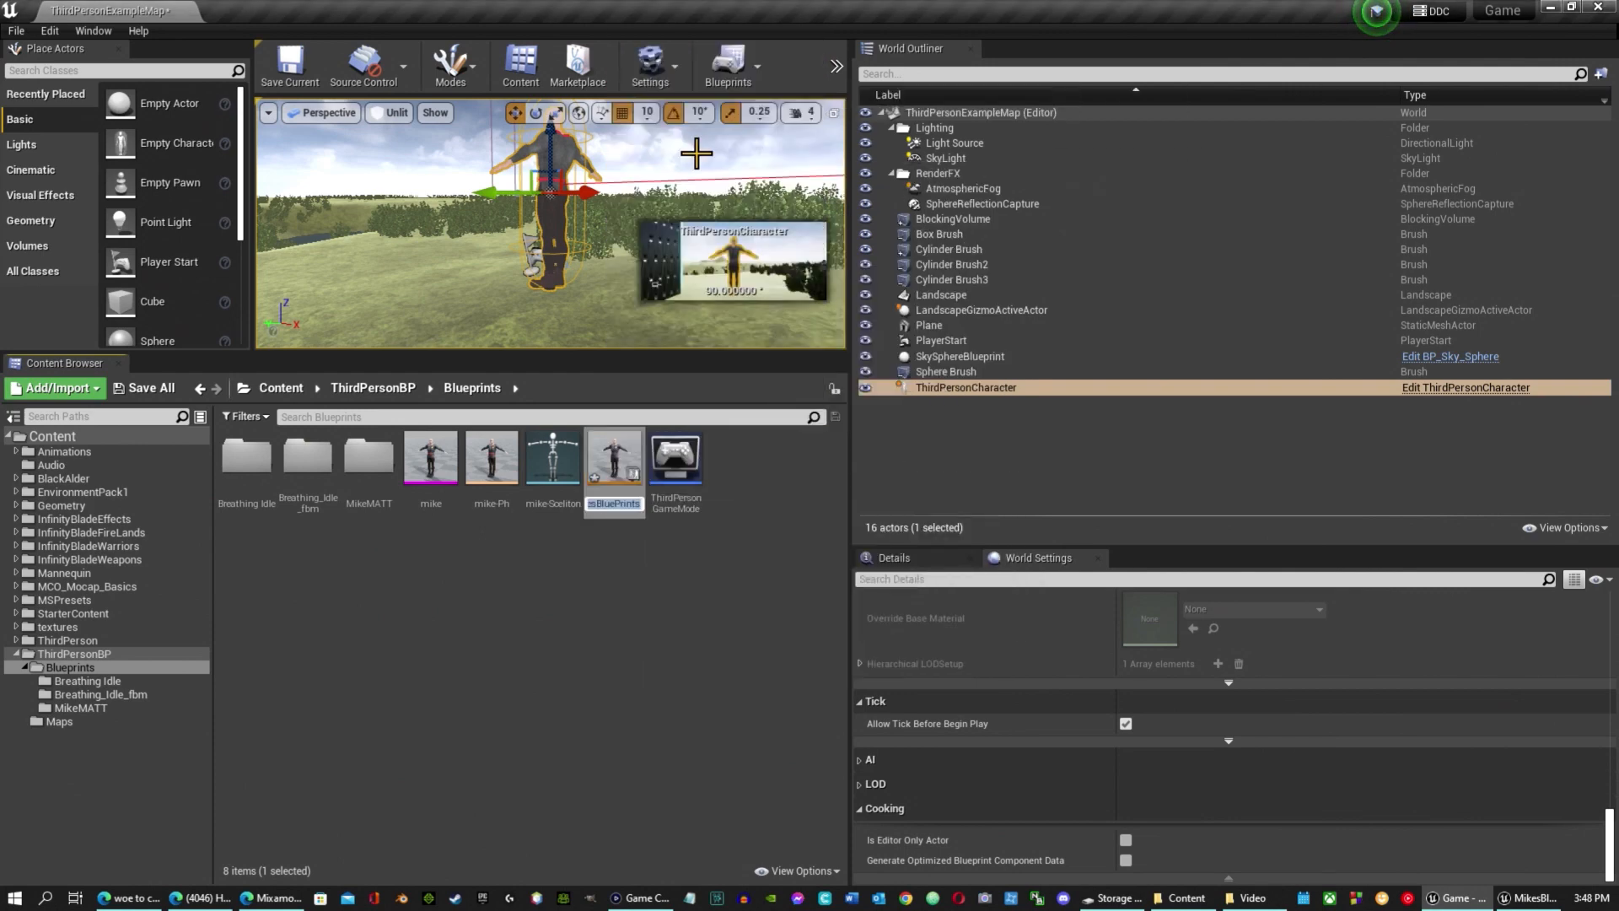
pyautogui.write('Mike-A')
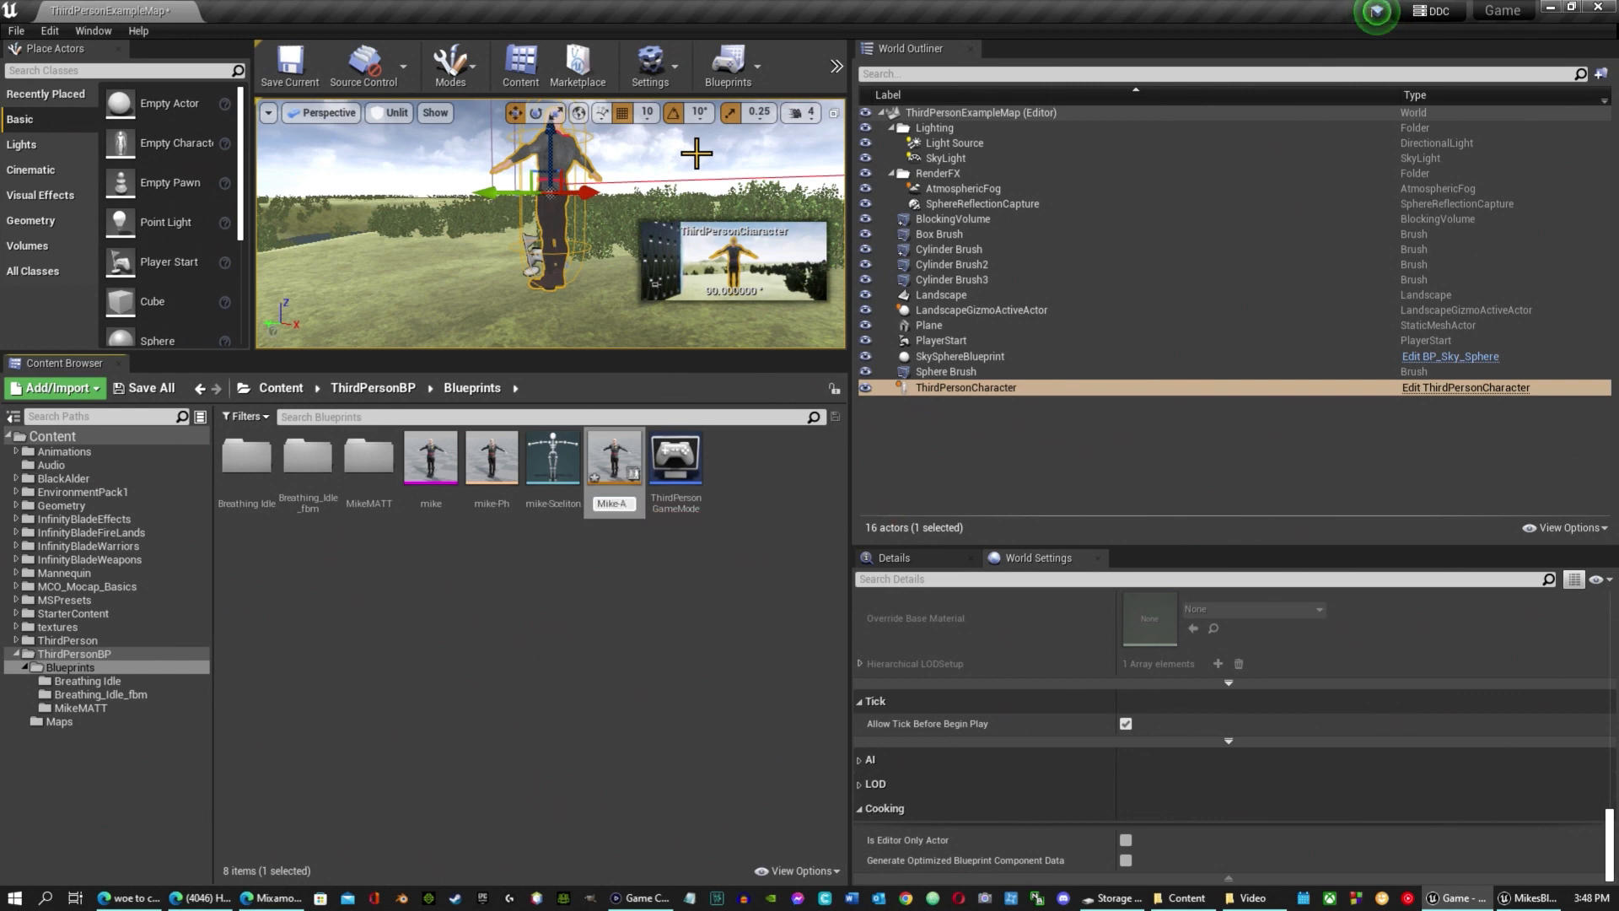
pyautogui.press('Return')
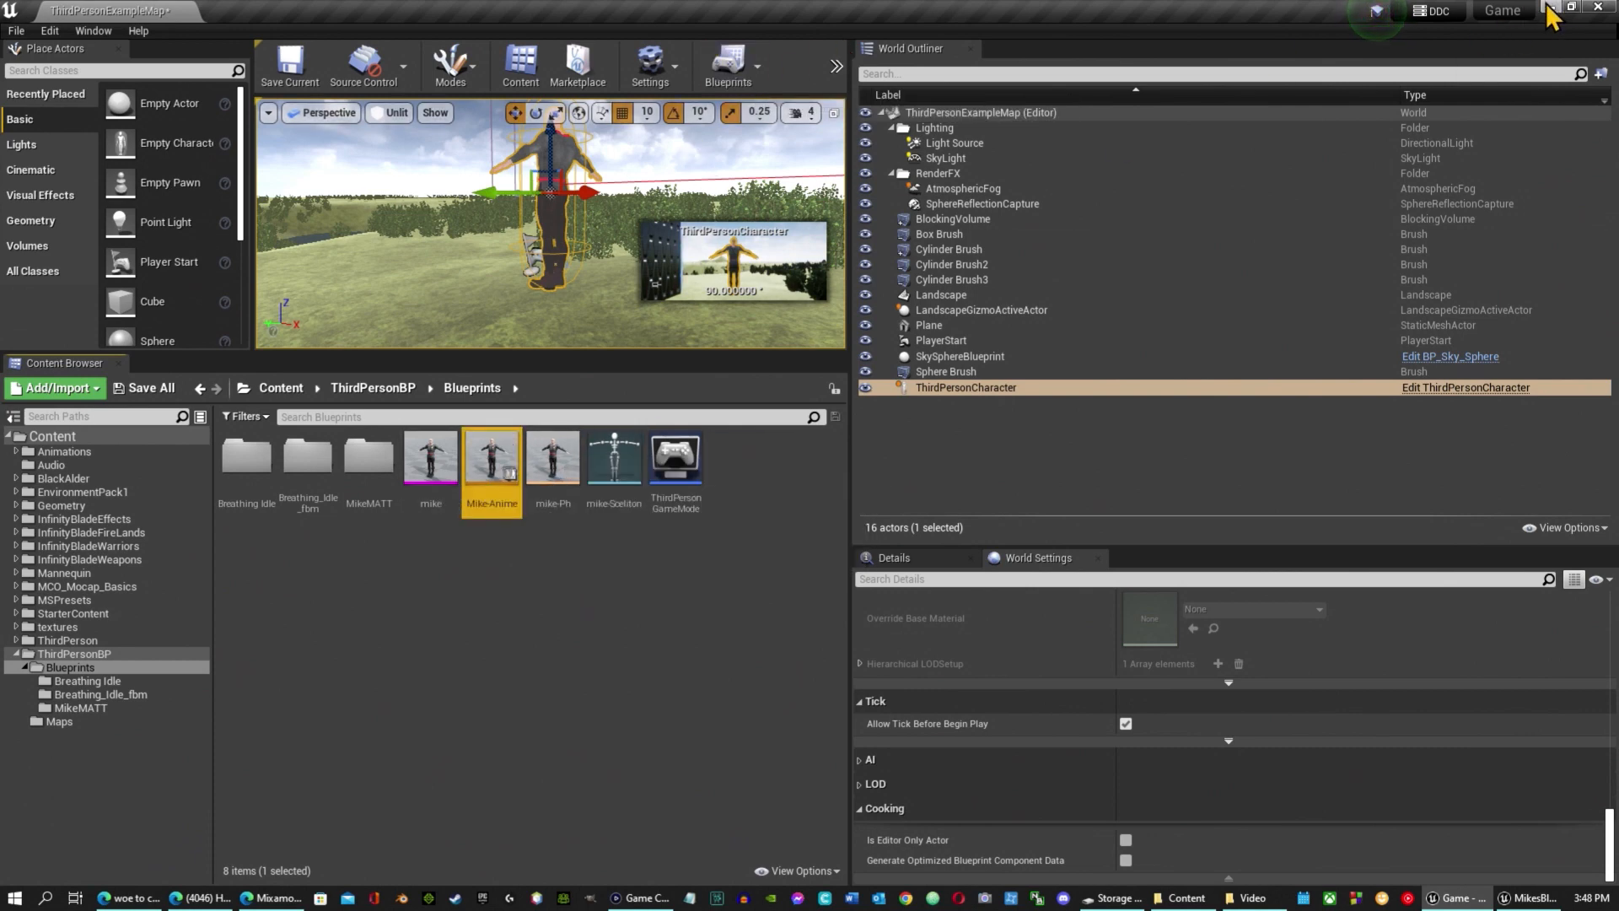
# Play-test the level in an enlarged viewport to check how the mike character moves, and stop the session.
pyautogui.click(835, 66)
pyautogui.click(873, 166)
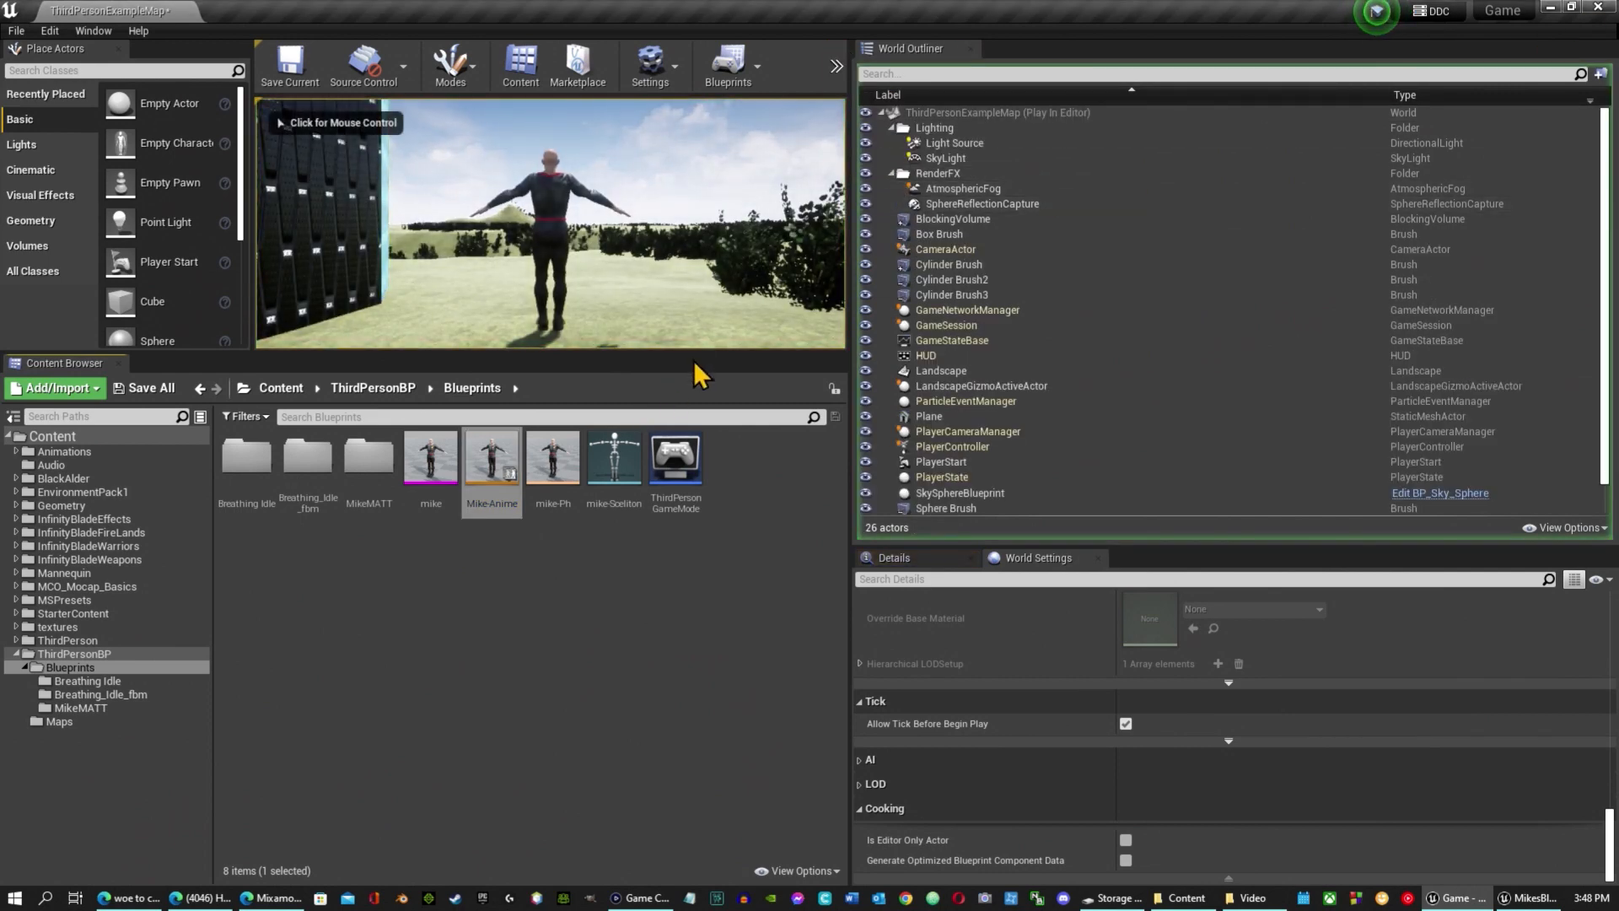
pyautogui.moveTo(690, 350); pyautogui.dragTo(623, 773)
pyautogui.moveTo(850, 490); pyautogui.dragTo(1419, 506)
pyautogui.click(983, 361)
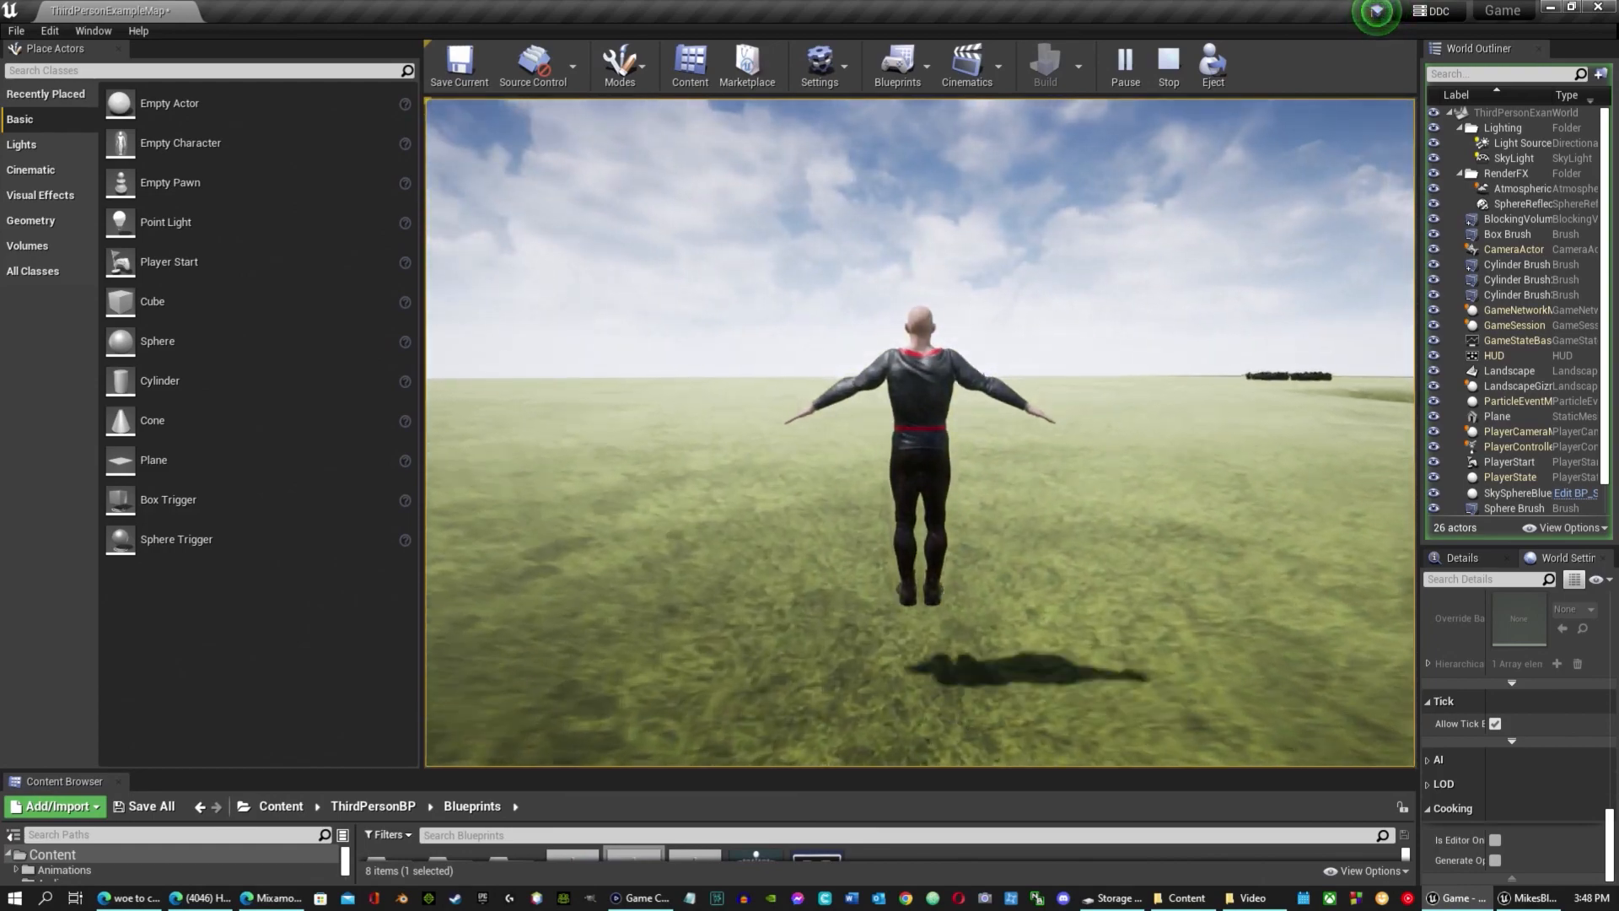
pyautogui.press('Escape')
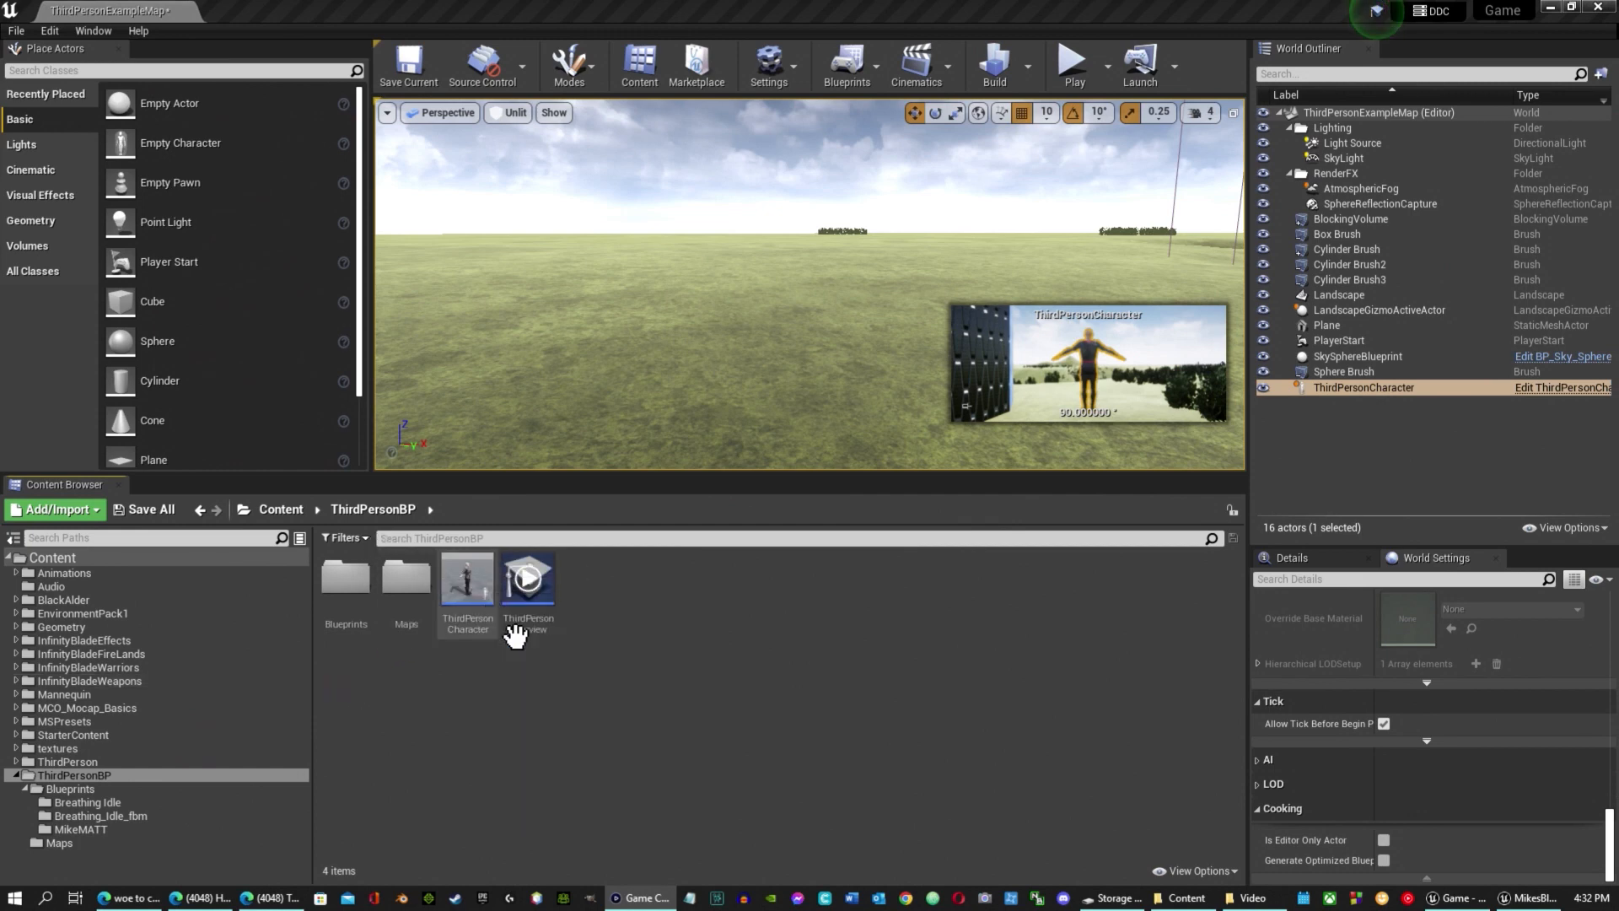
# Open the Mike-Anime animation blueprint and add a new state machine to its AnimGraph, connected to the Output Pose result.
pyautogui.doubleClick(354, 580)
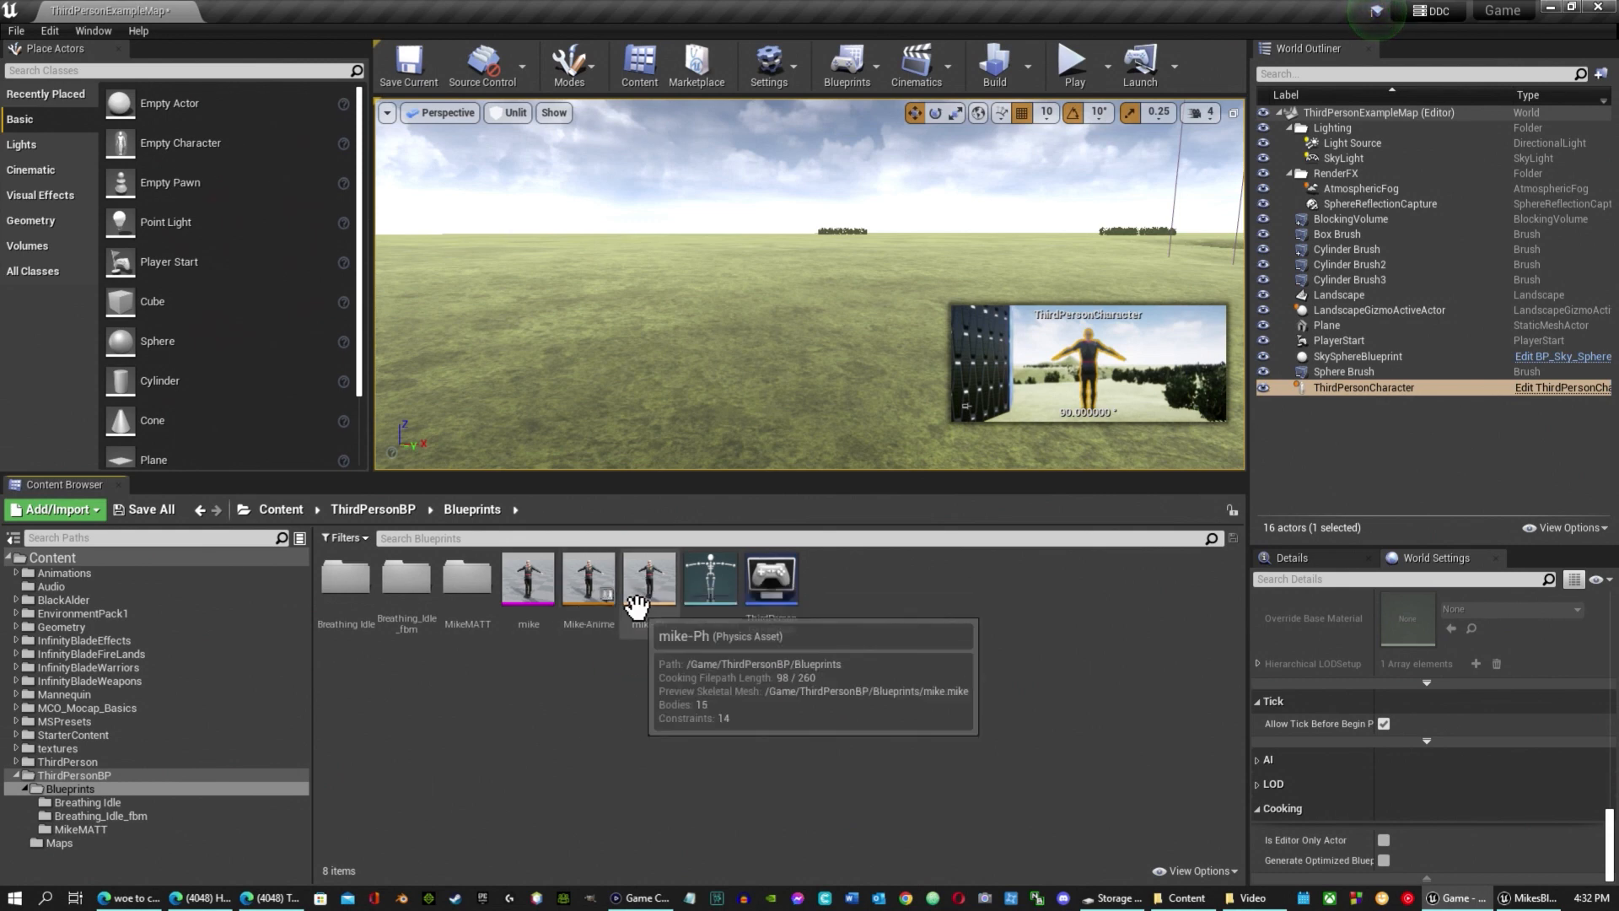
pyautogui.doubleClick(589, 582)
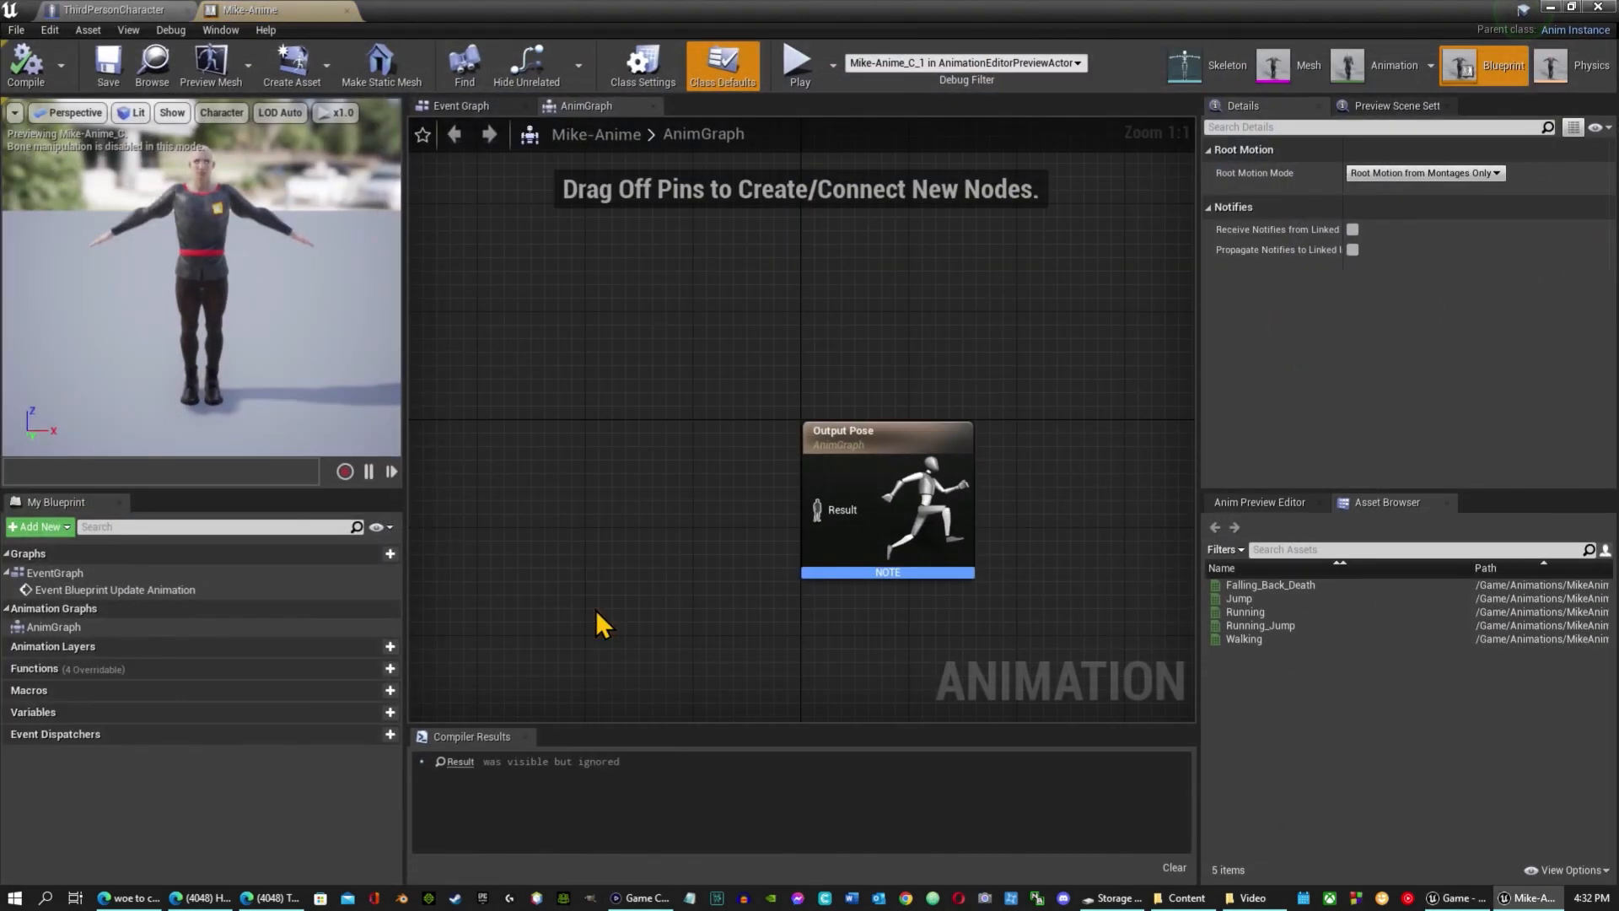
pyautogui.rightClick(563, 494)
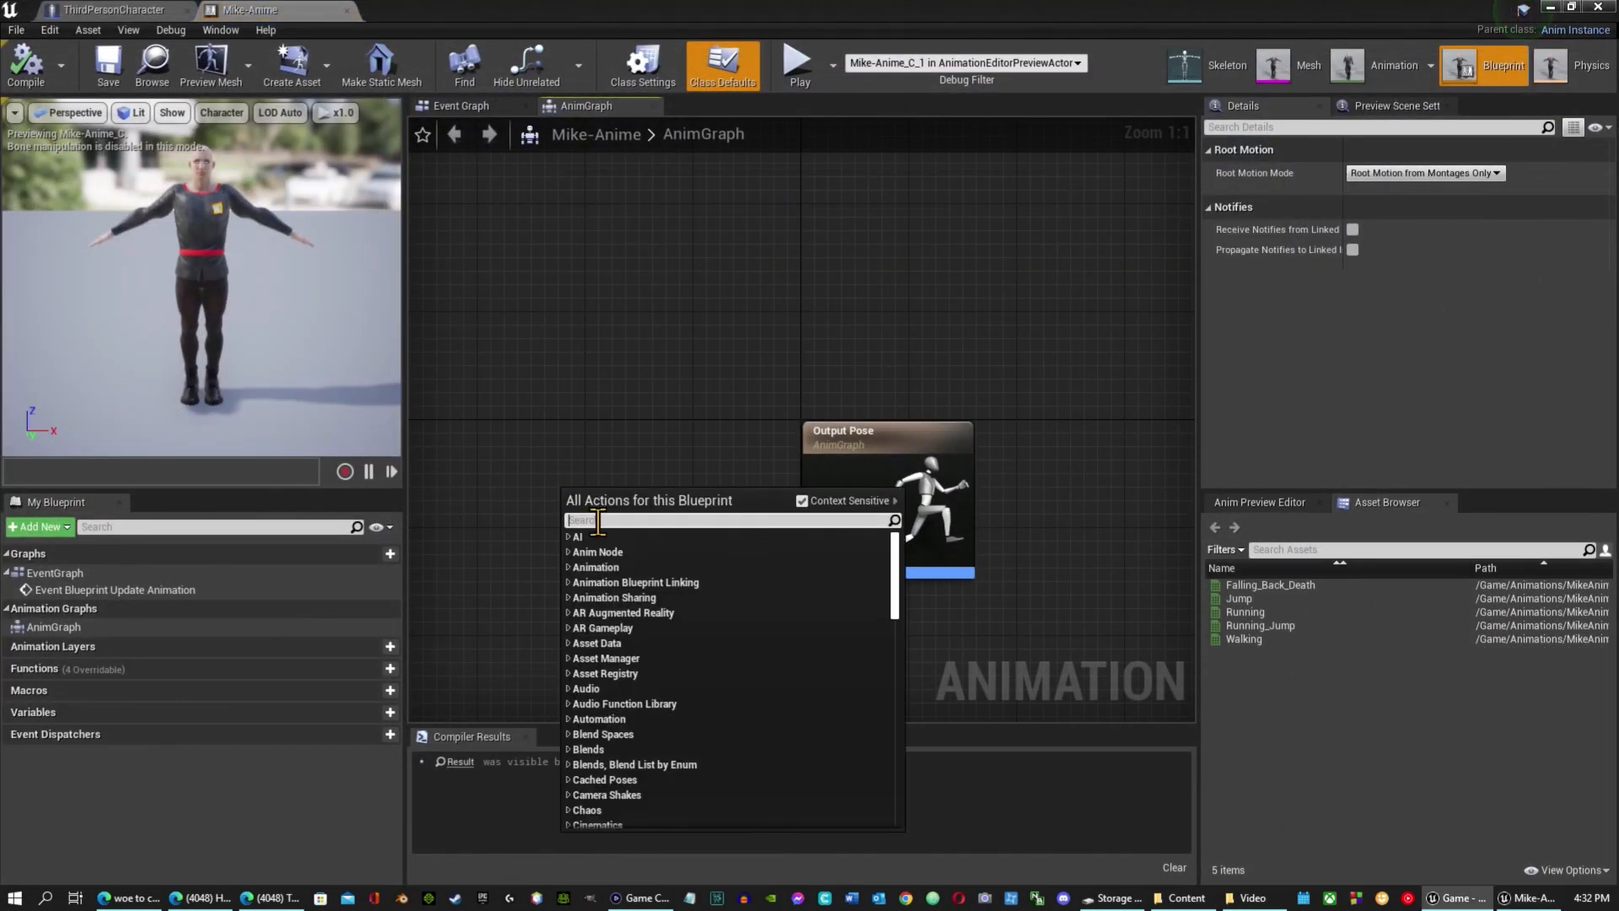
pyautogui.write('stae')
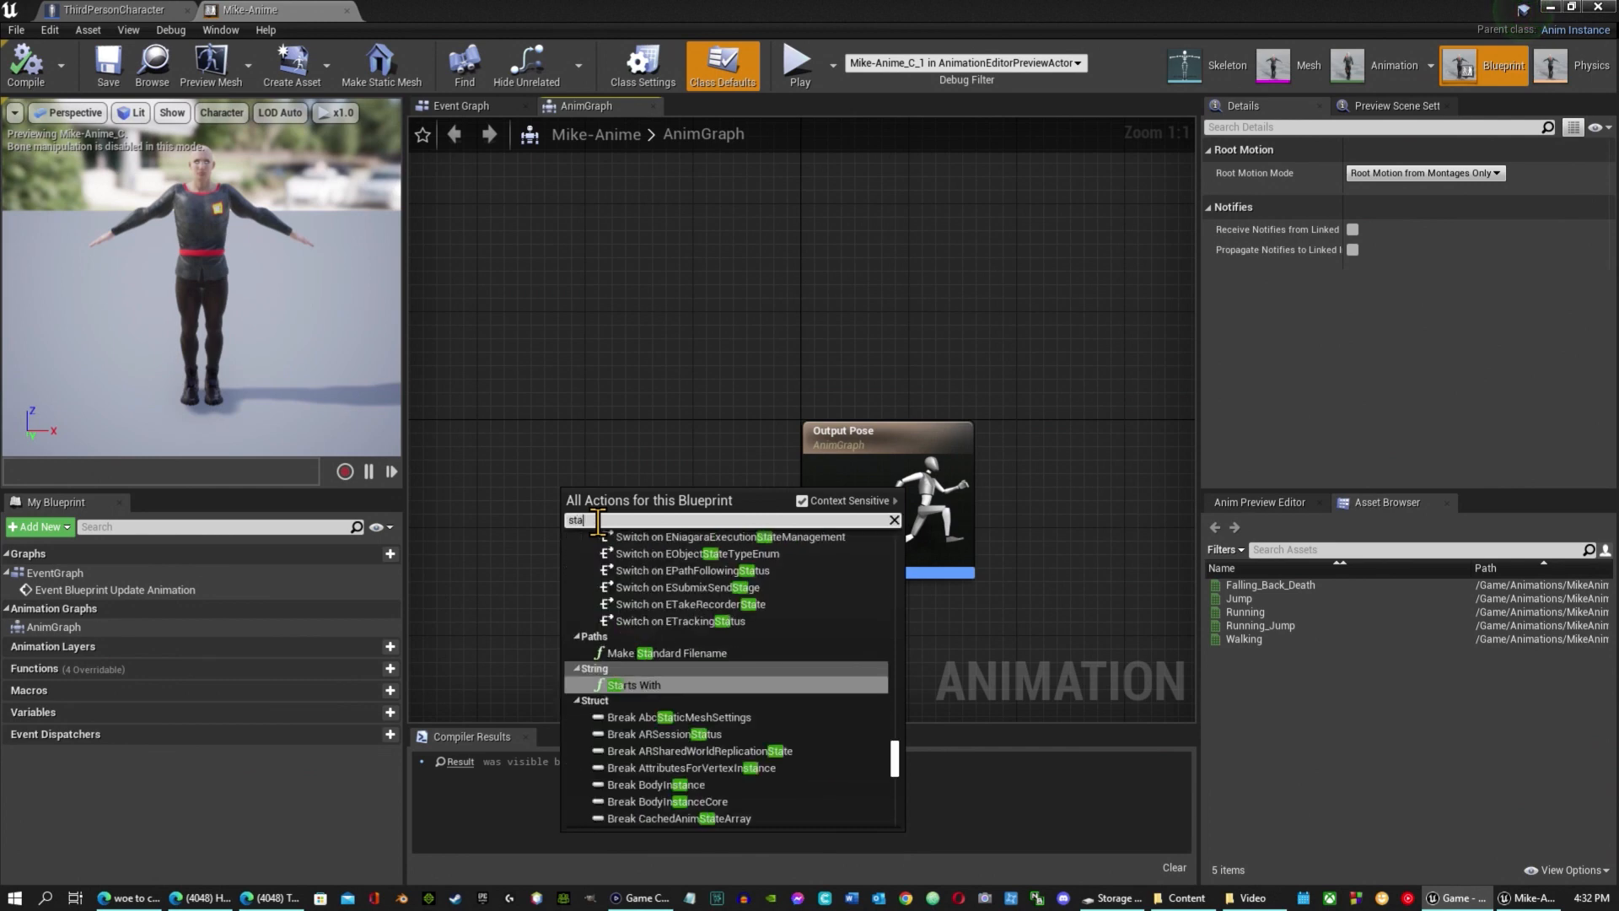
pyautogui.press('BackSpace')
pyautogui.press('BackSpace')
pyautogui.press('BackSpace')
pyautogui.press('BackSpace')
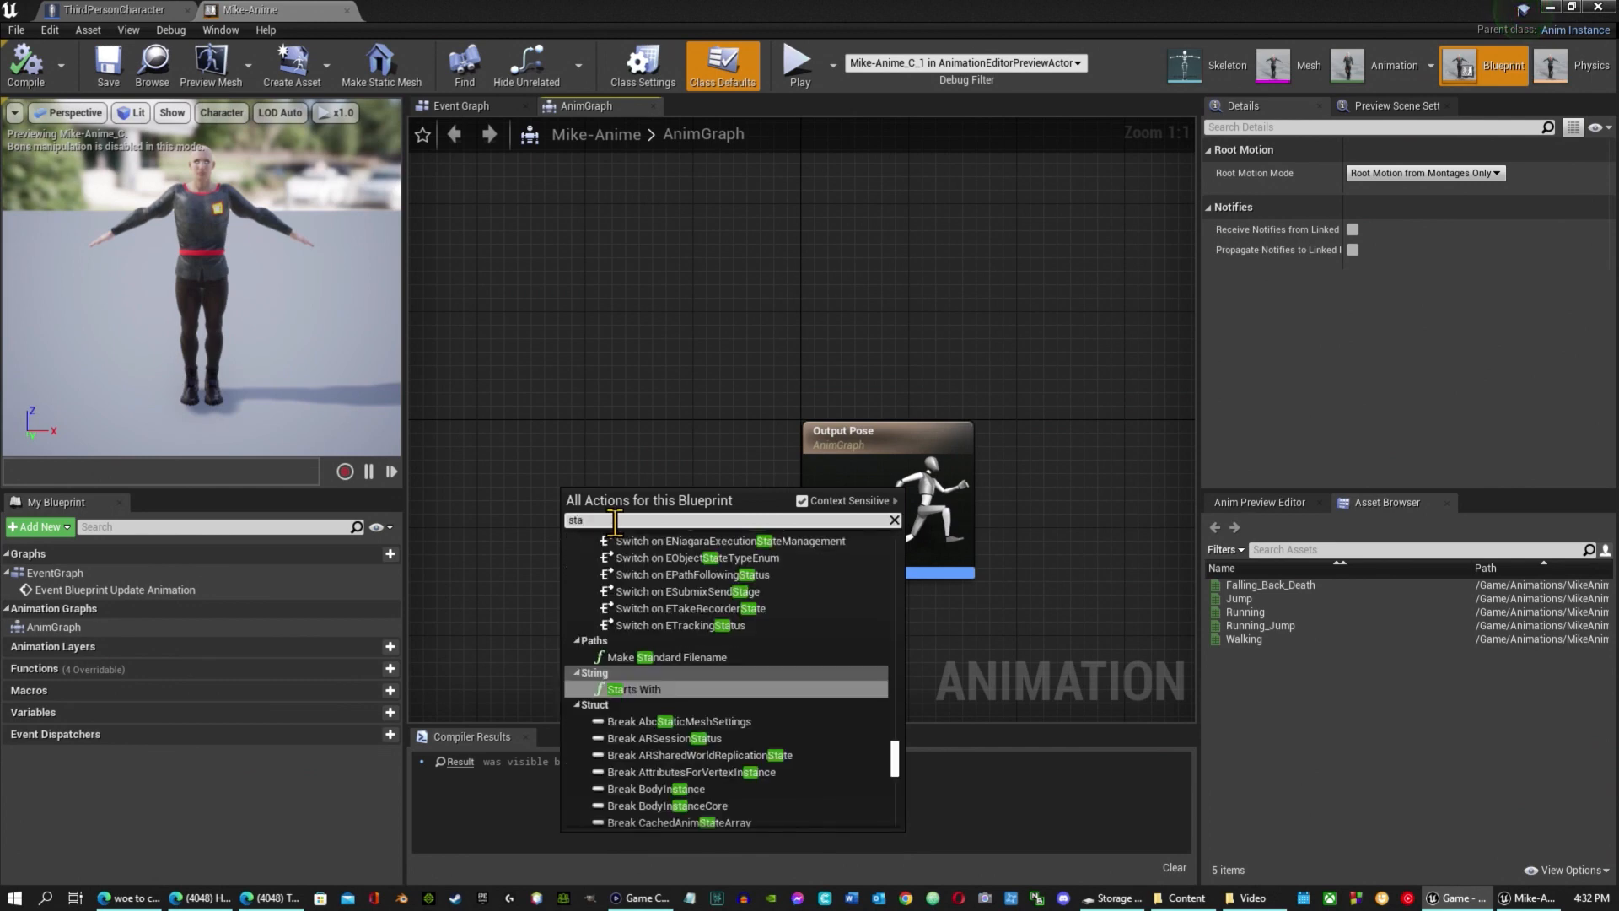
pyautogui.write('state')
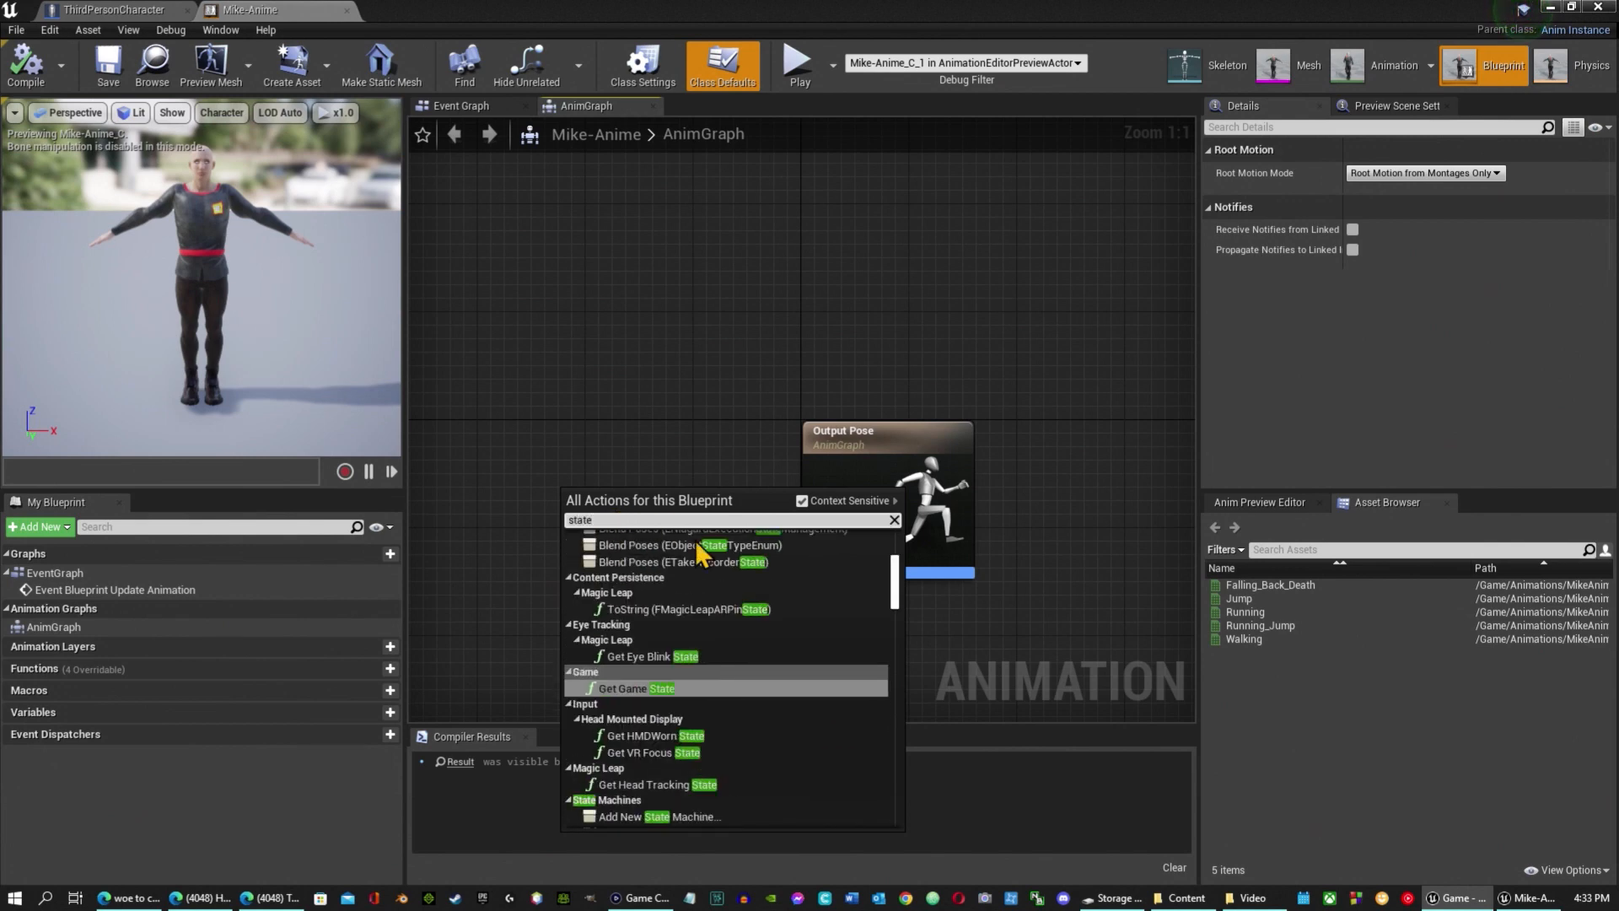
pyautogui.click(624, 803)
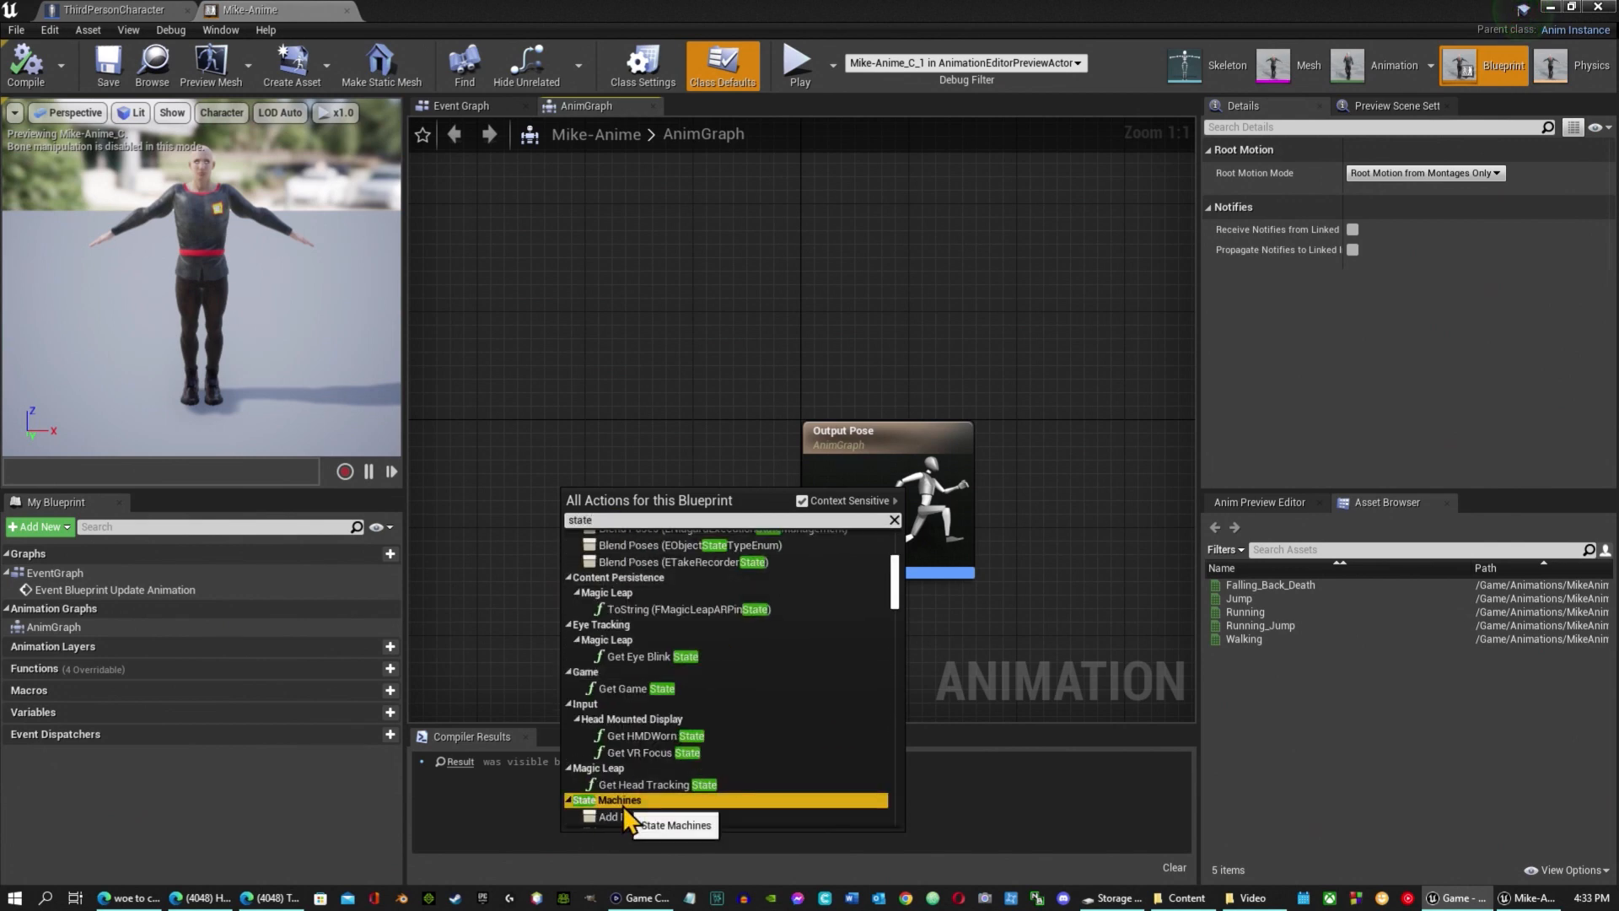
pyautogui.click(623, 817)
pyautogui.moveTo(672, 538); pyautogui.dragTo(816, 511)
# Look through the new state machine's graph, the Event Graph and the AnimGraph of Mike-Anime.
pyautogui.doubleClick(615, 509)
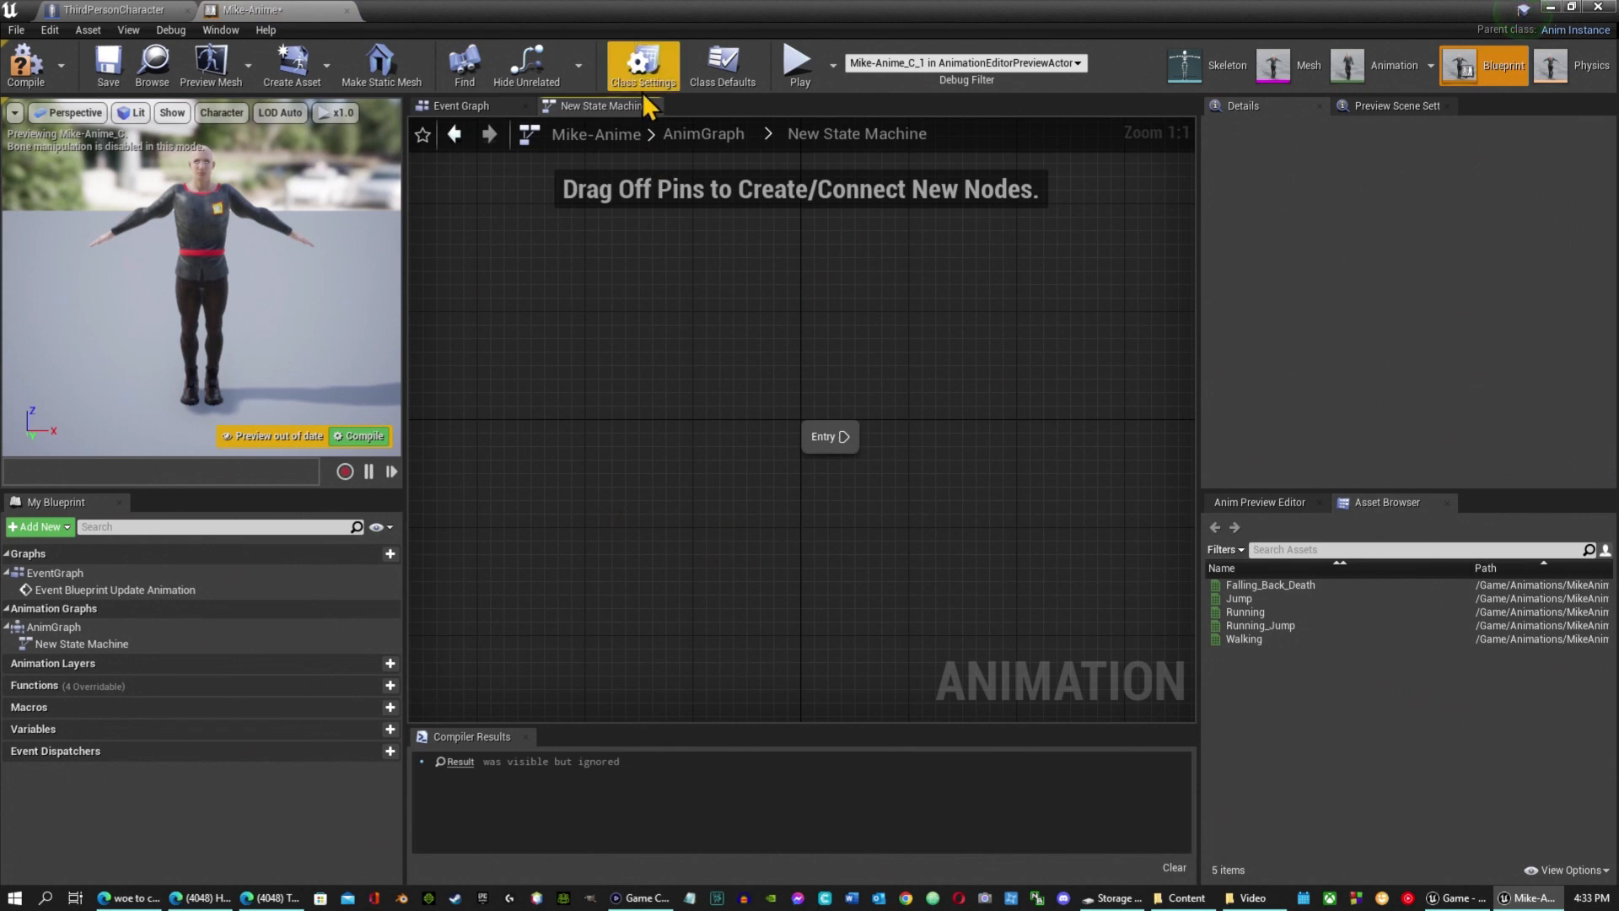
pyautogui.click(464, 106)
pyautogui.click(623, 108)
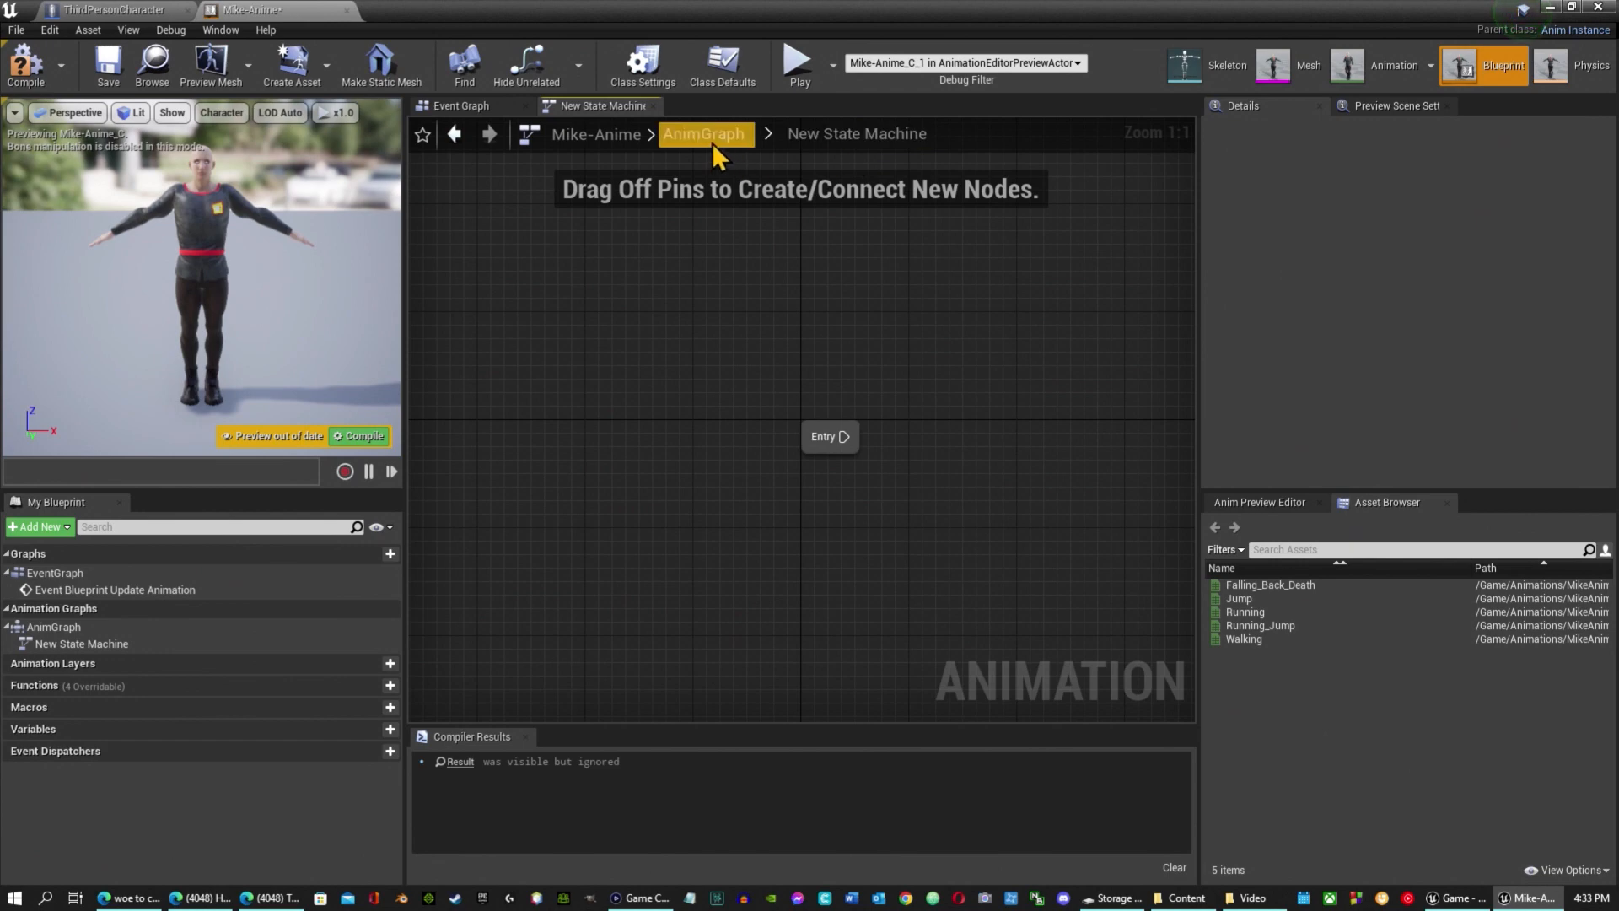
pyautogui.click(705, 134)
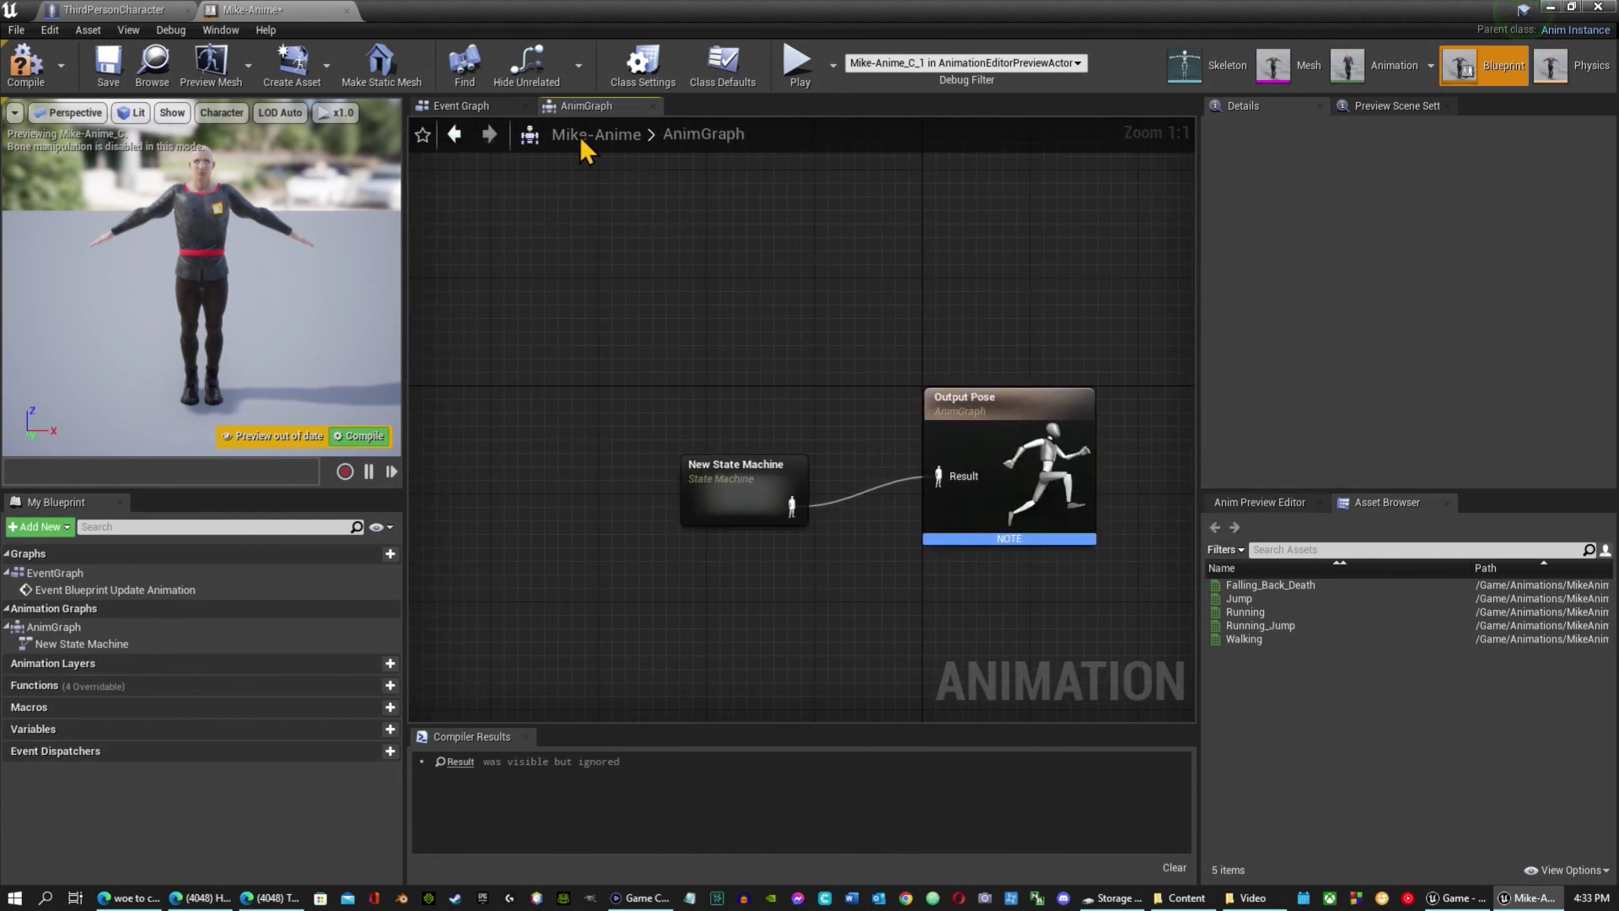
pyautogui.click(487, 108)
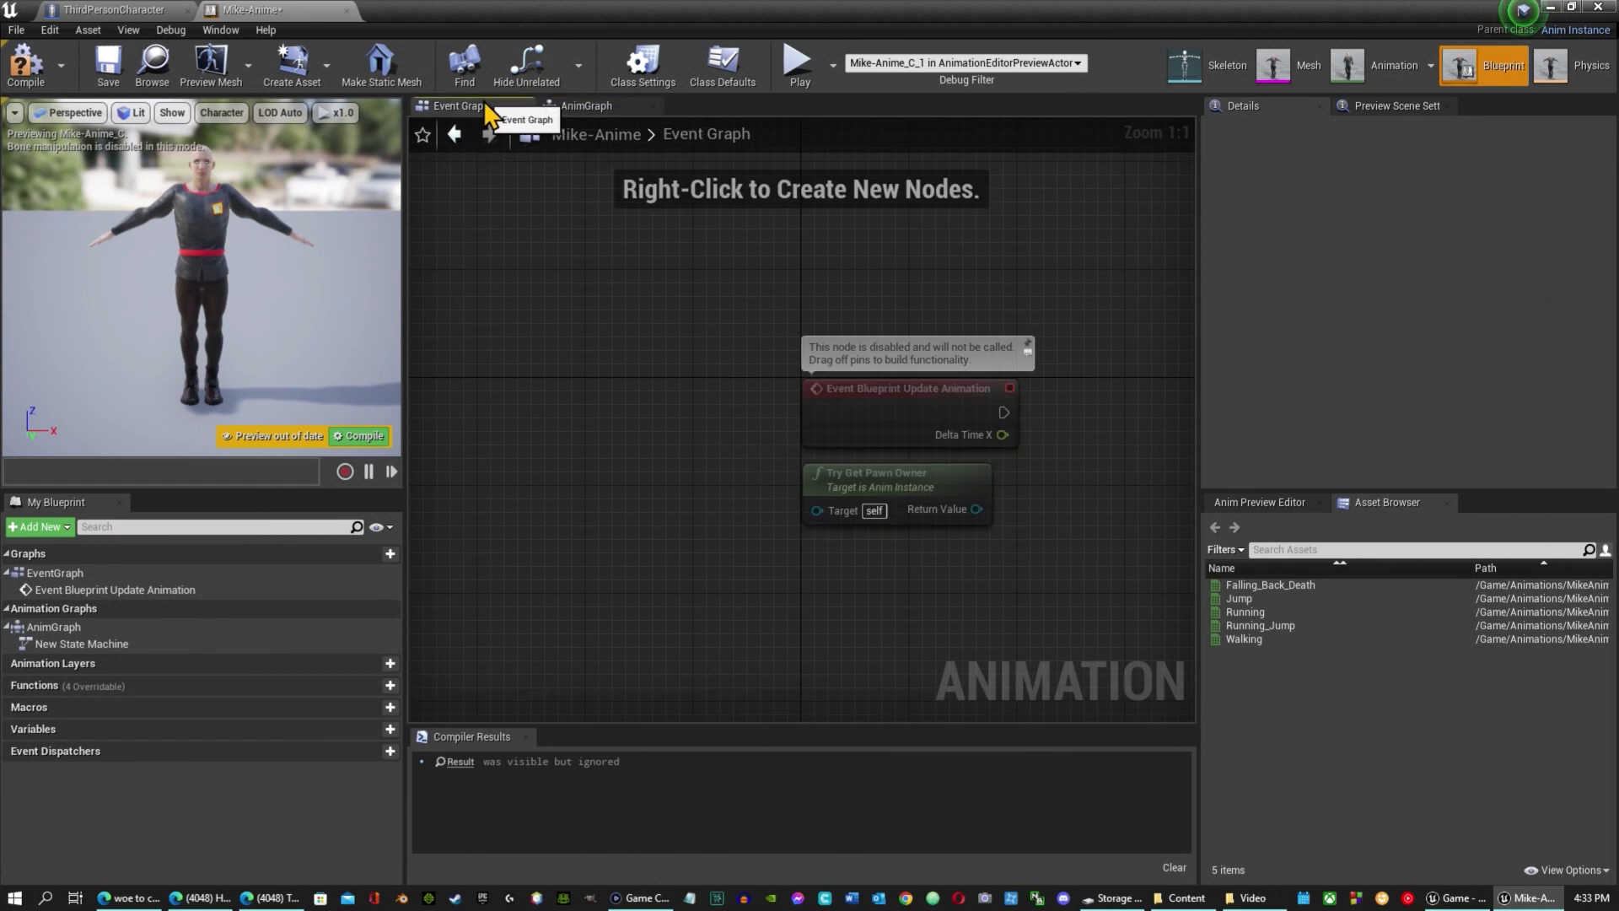
pyautogui.click(586, 107)
# Inside the new state machine, add a state named idle connected from the Entry node.
pyautogui.doubleClick(729, 490)
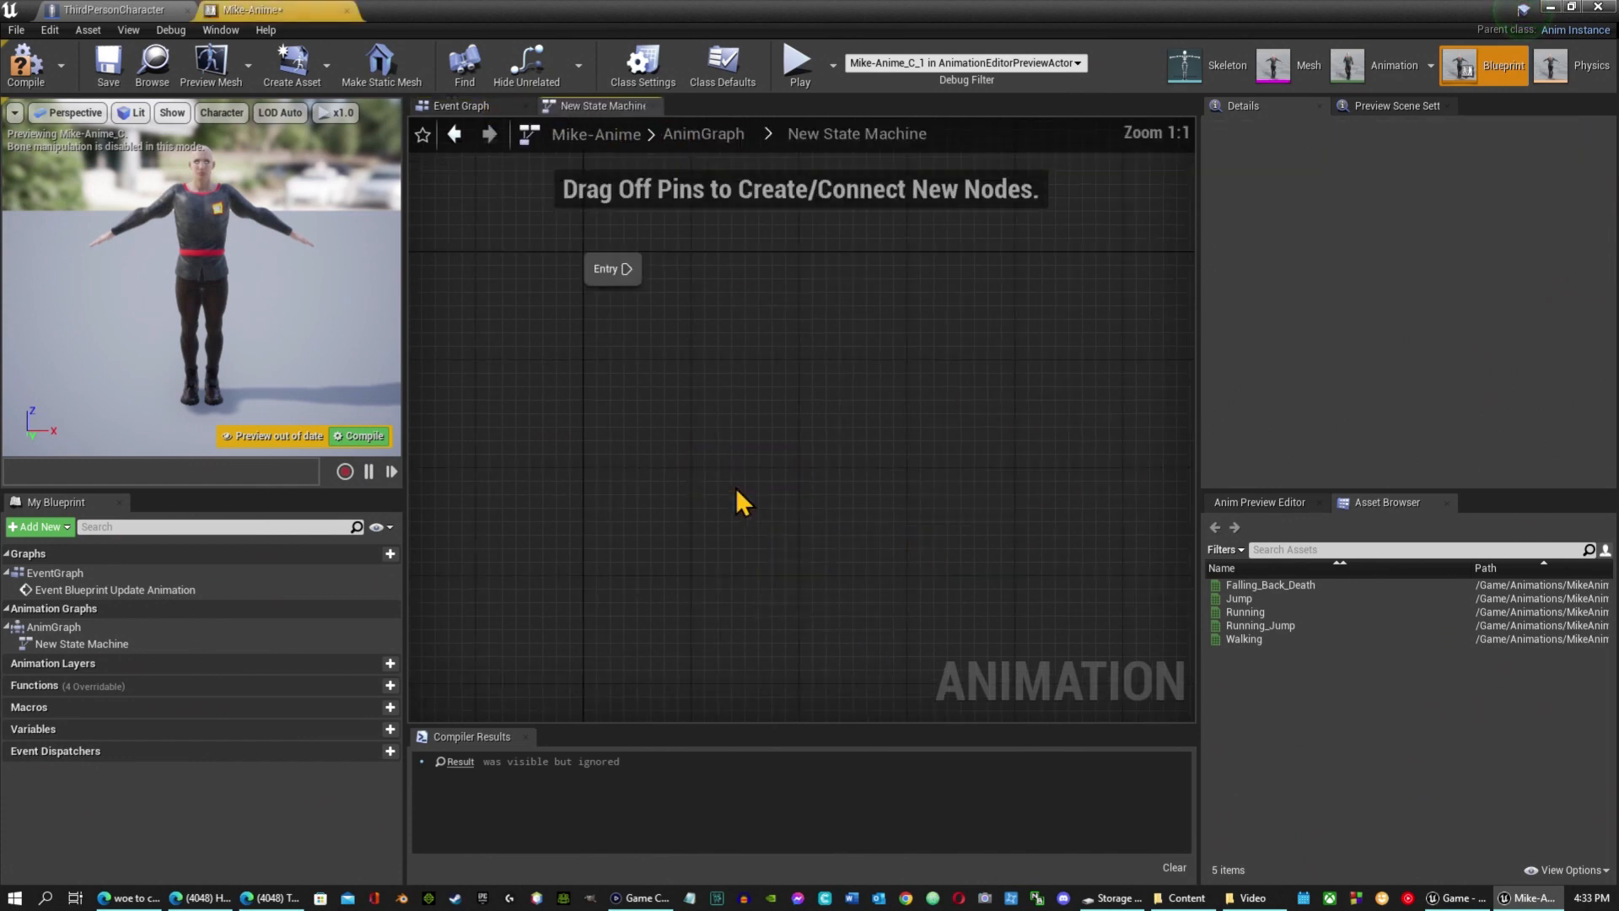
pyautogui.moveTo(843, 442); pyautogui.dragTo(999, 439)
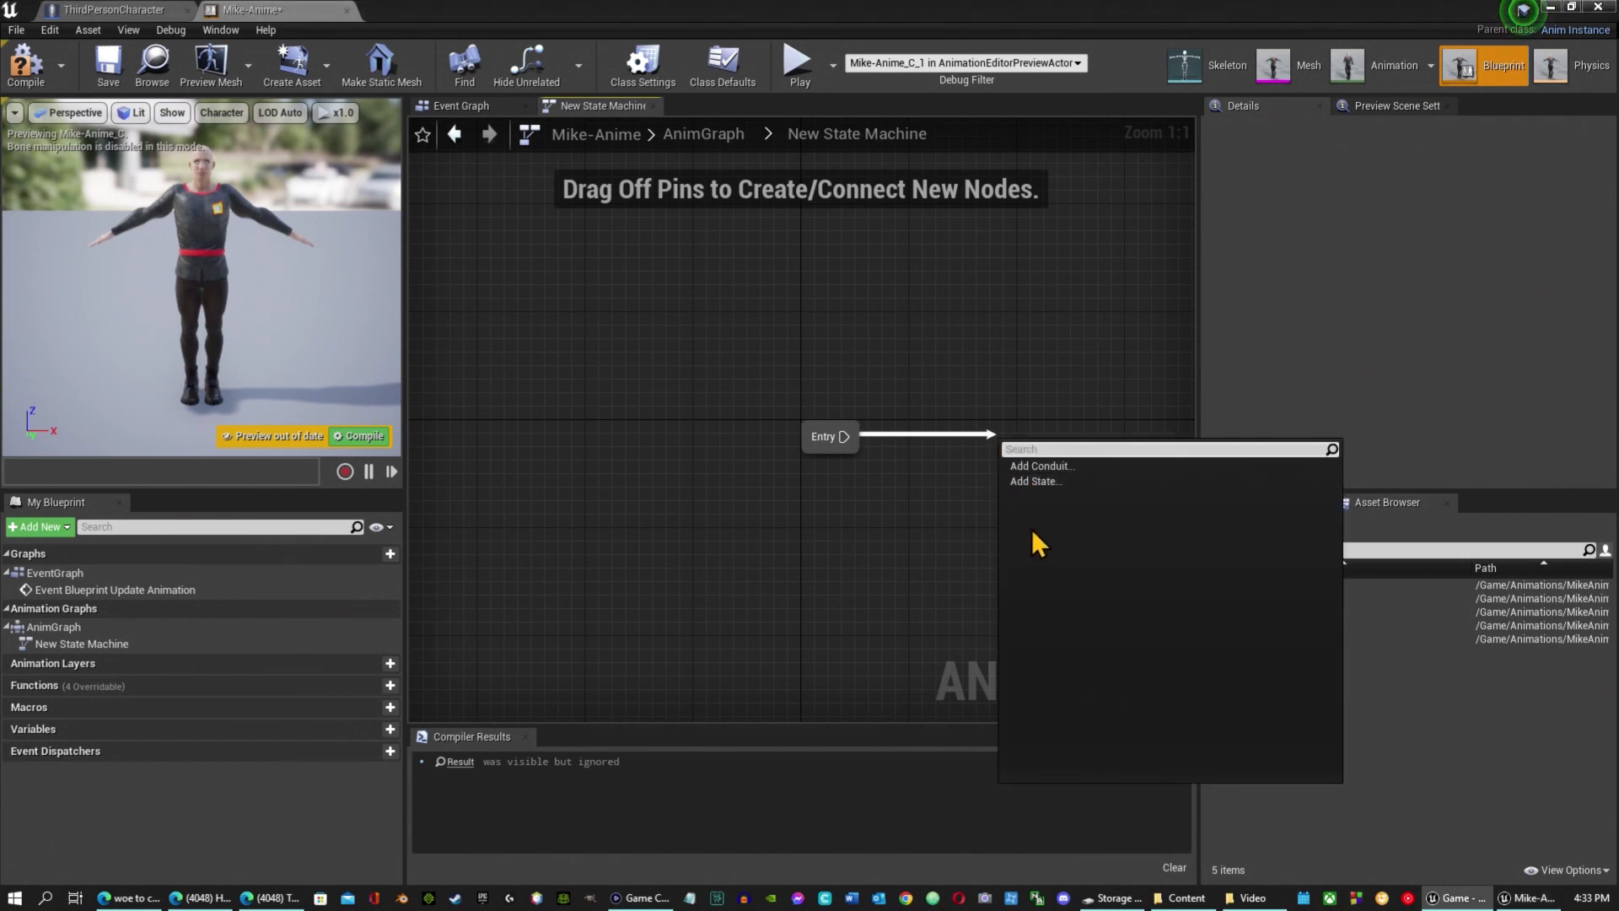
pyautogui.click(1057, 481)
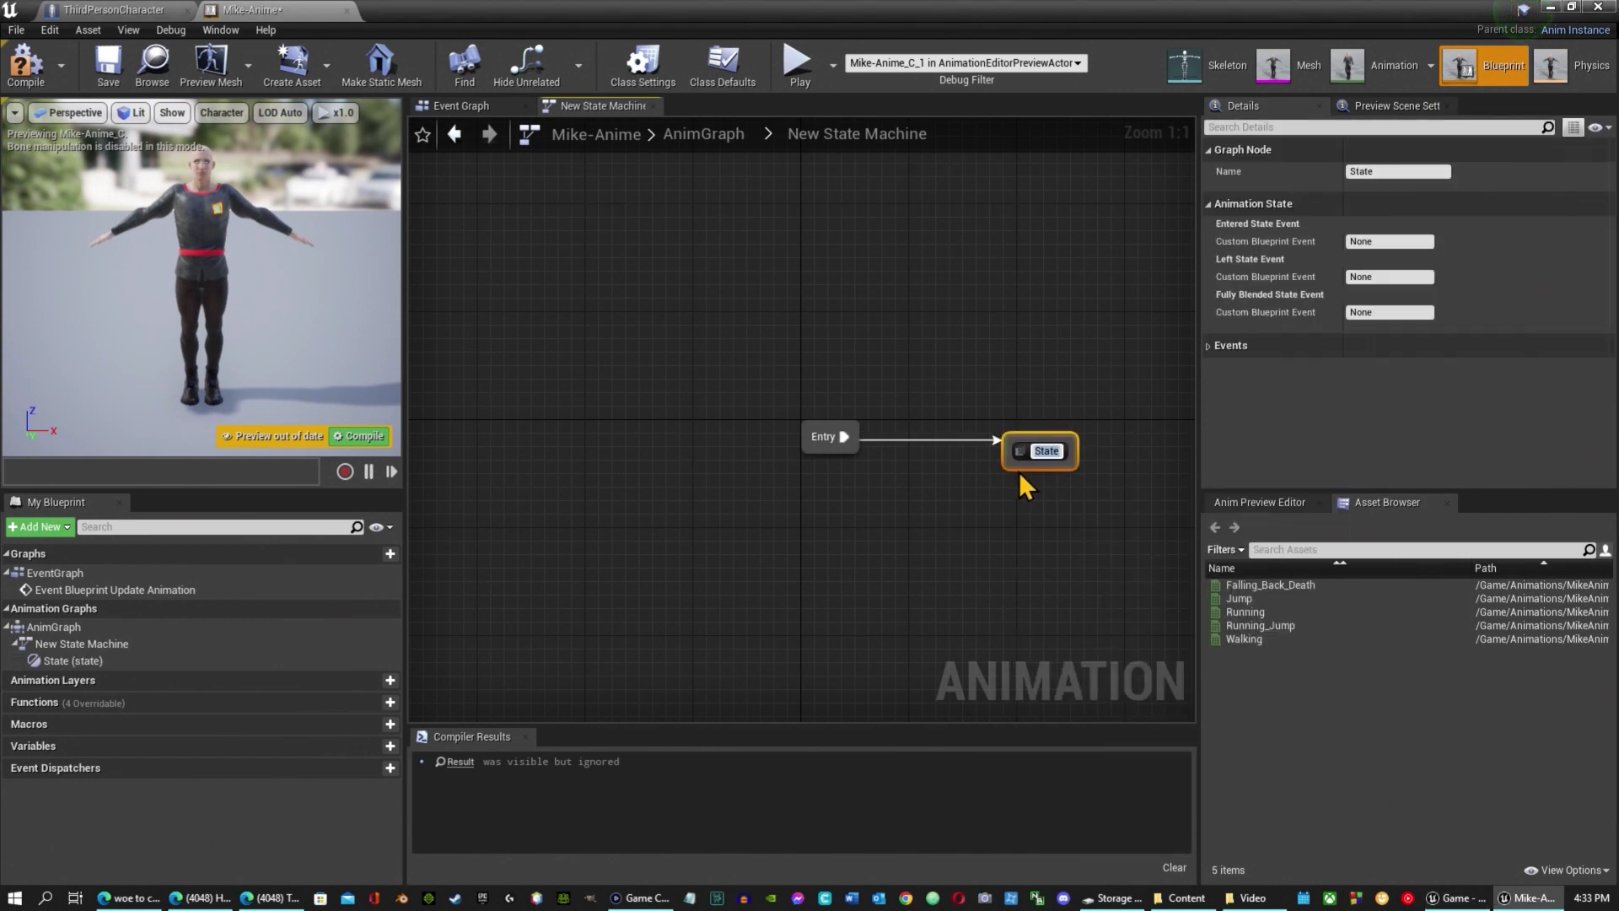
pyautogui.write('idle')
pyautogui.press('Return')
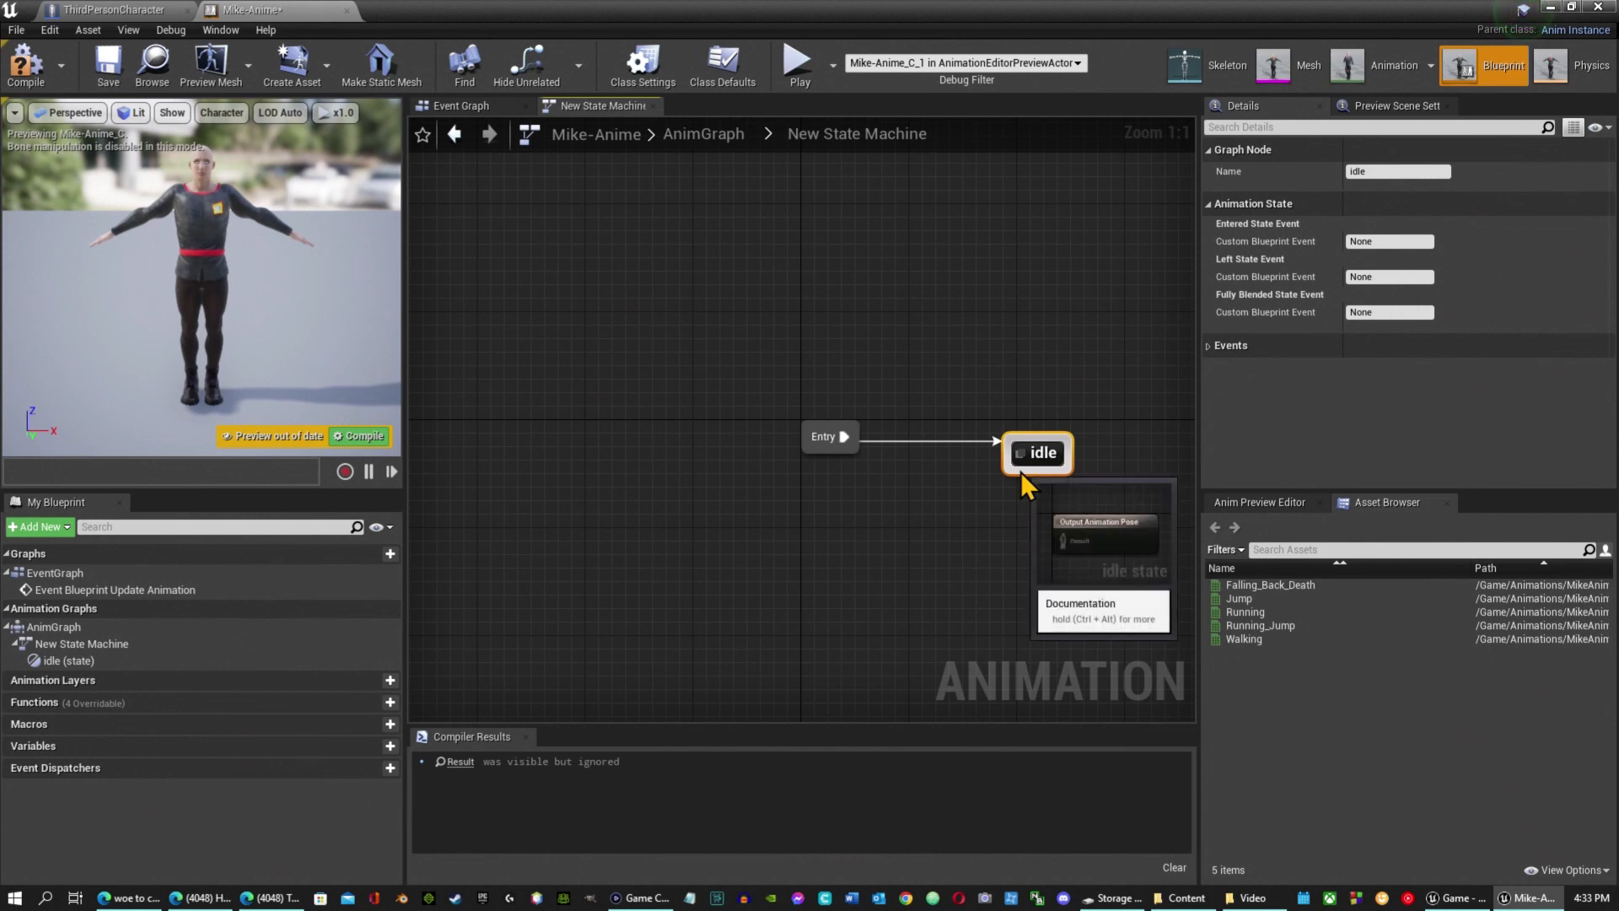
# Add a state named Walk/Run with a transition leading to it from the idle state.
pyautogui.scroll(-1, 1030, 476)
pyautogui.moveTo(1064, 524); pyautogui.dragTo(806, 516, button='right')
pyautogui.moveTo(805, 448); pyautogui.dragTo(1075, 453)
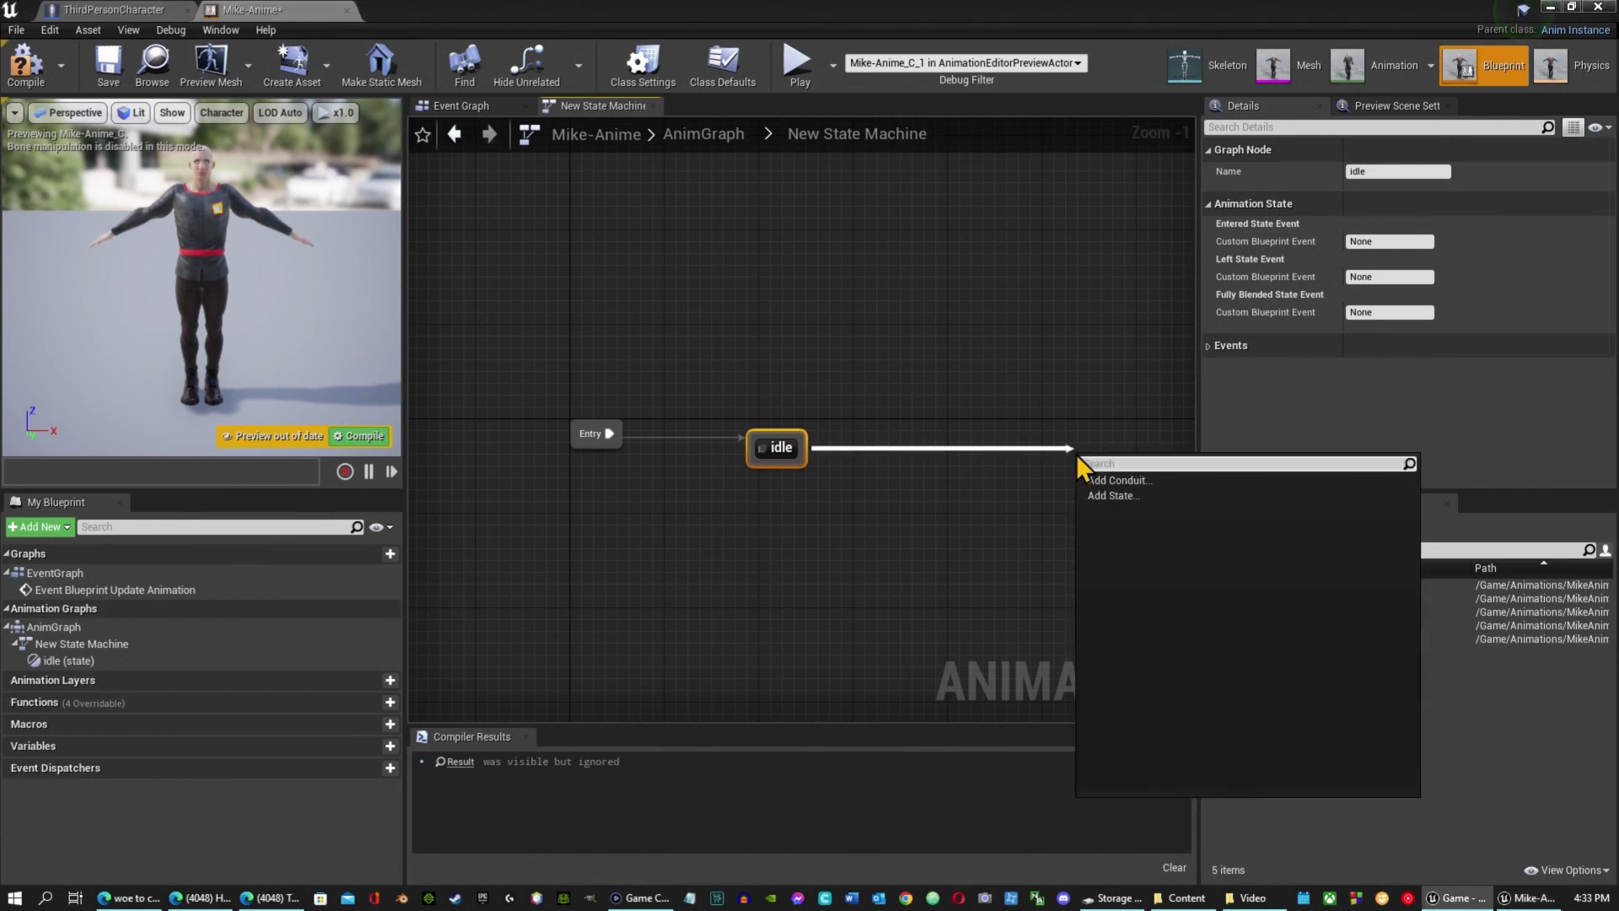
pyautogui.click(1114, 495)
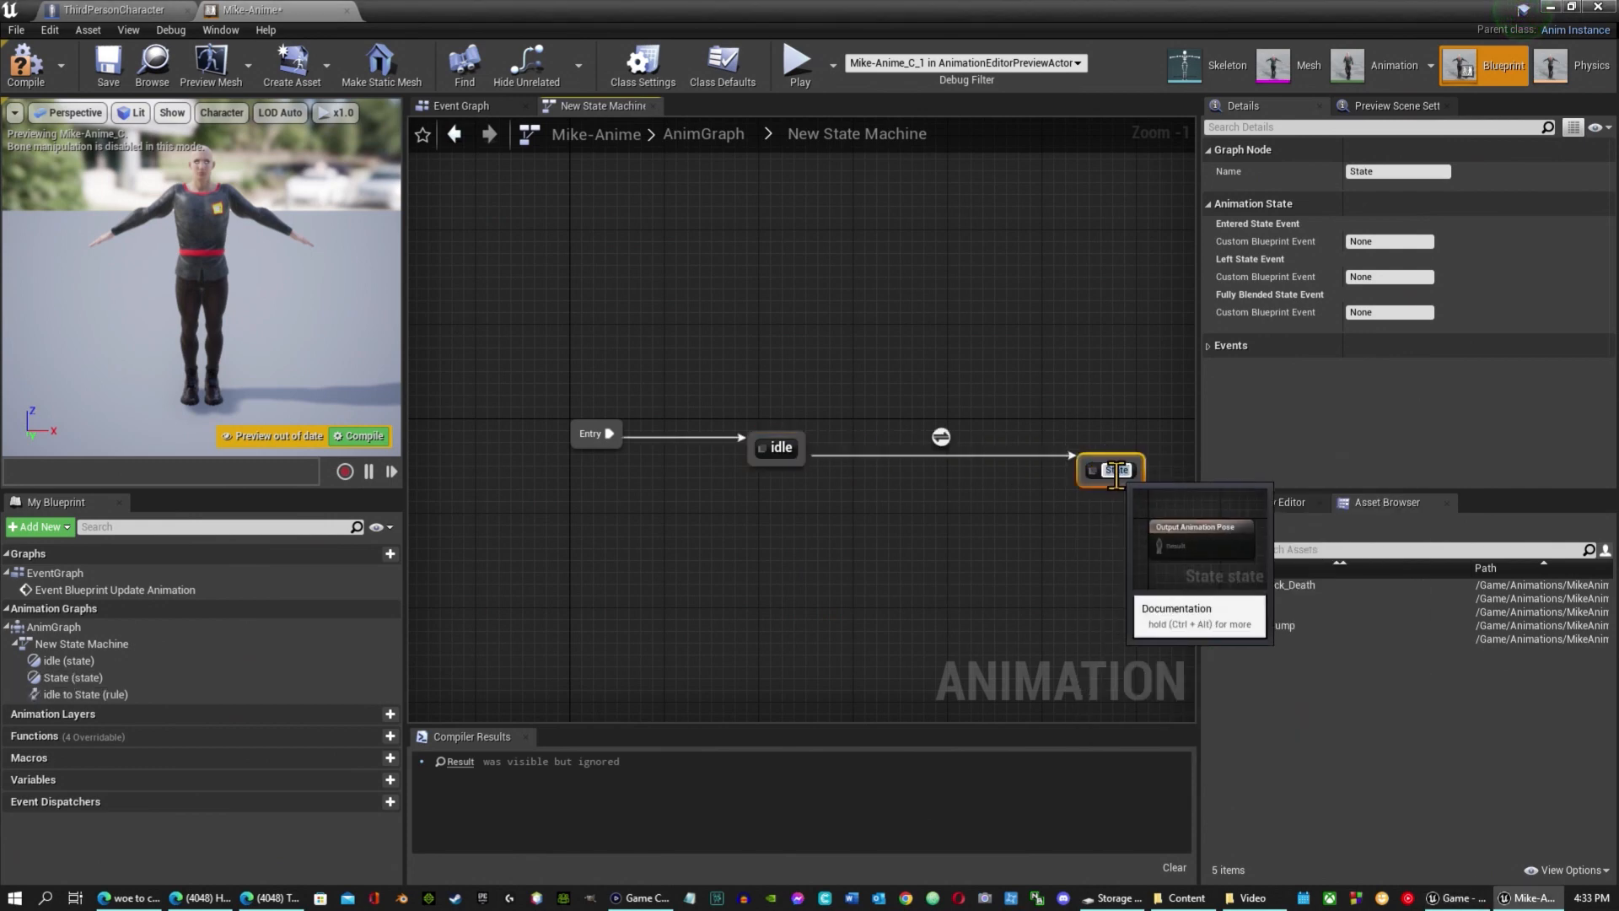
pyautogui.write('Walk/Run')
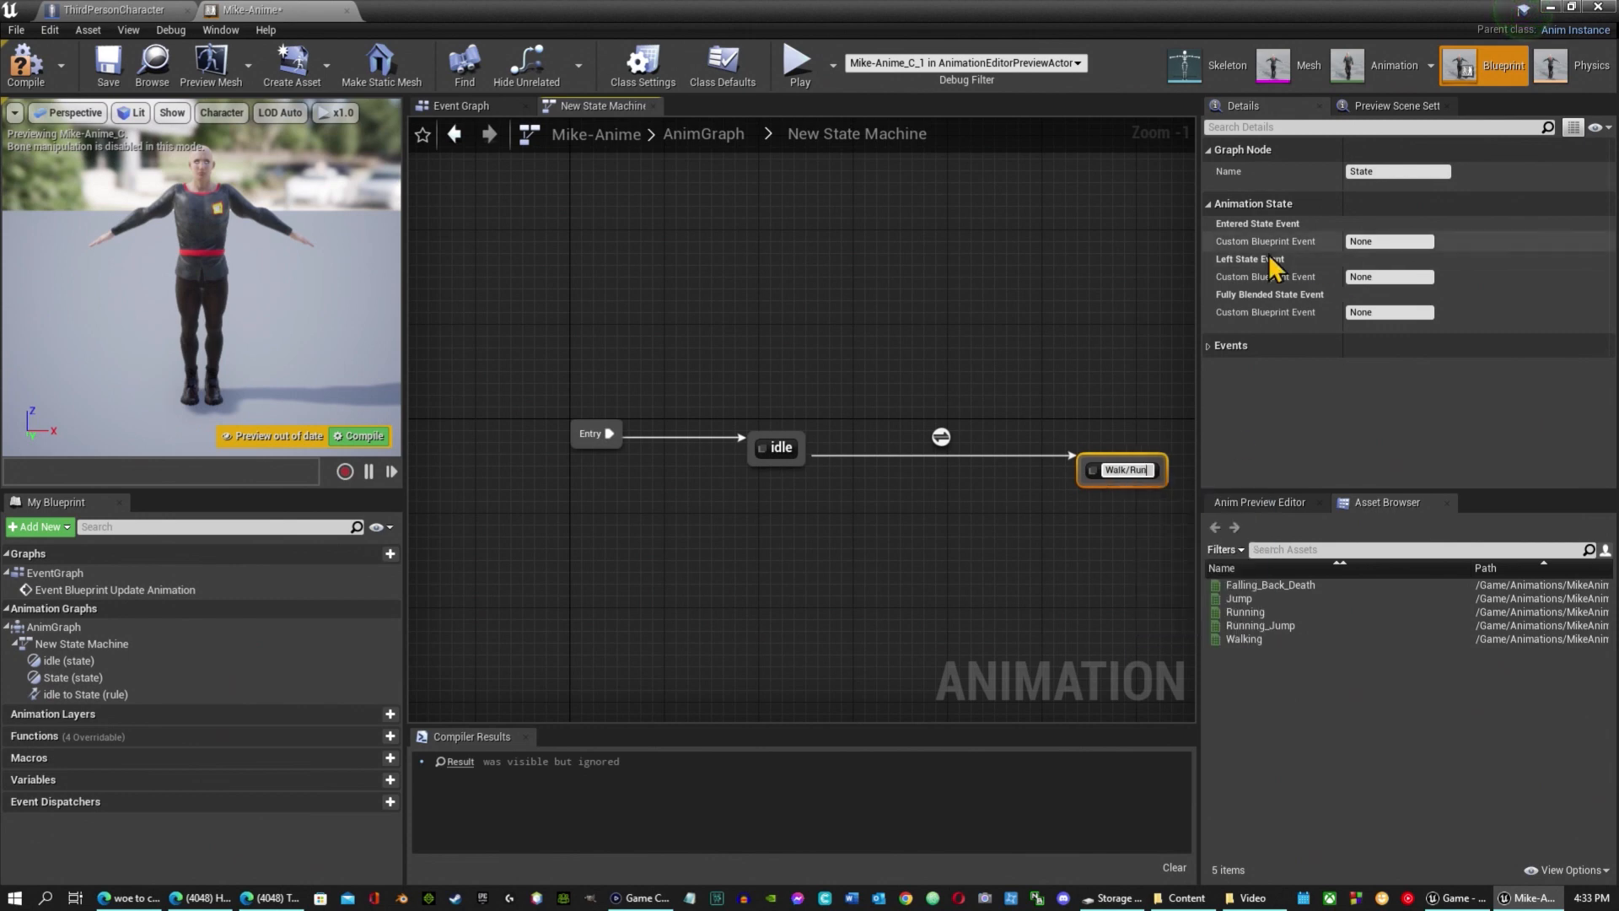
pyautogui.click(1087, 289)
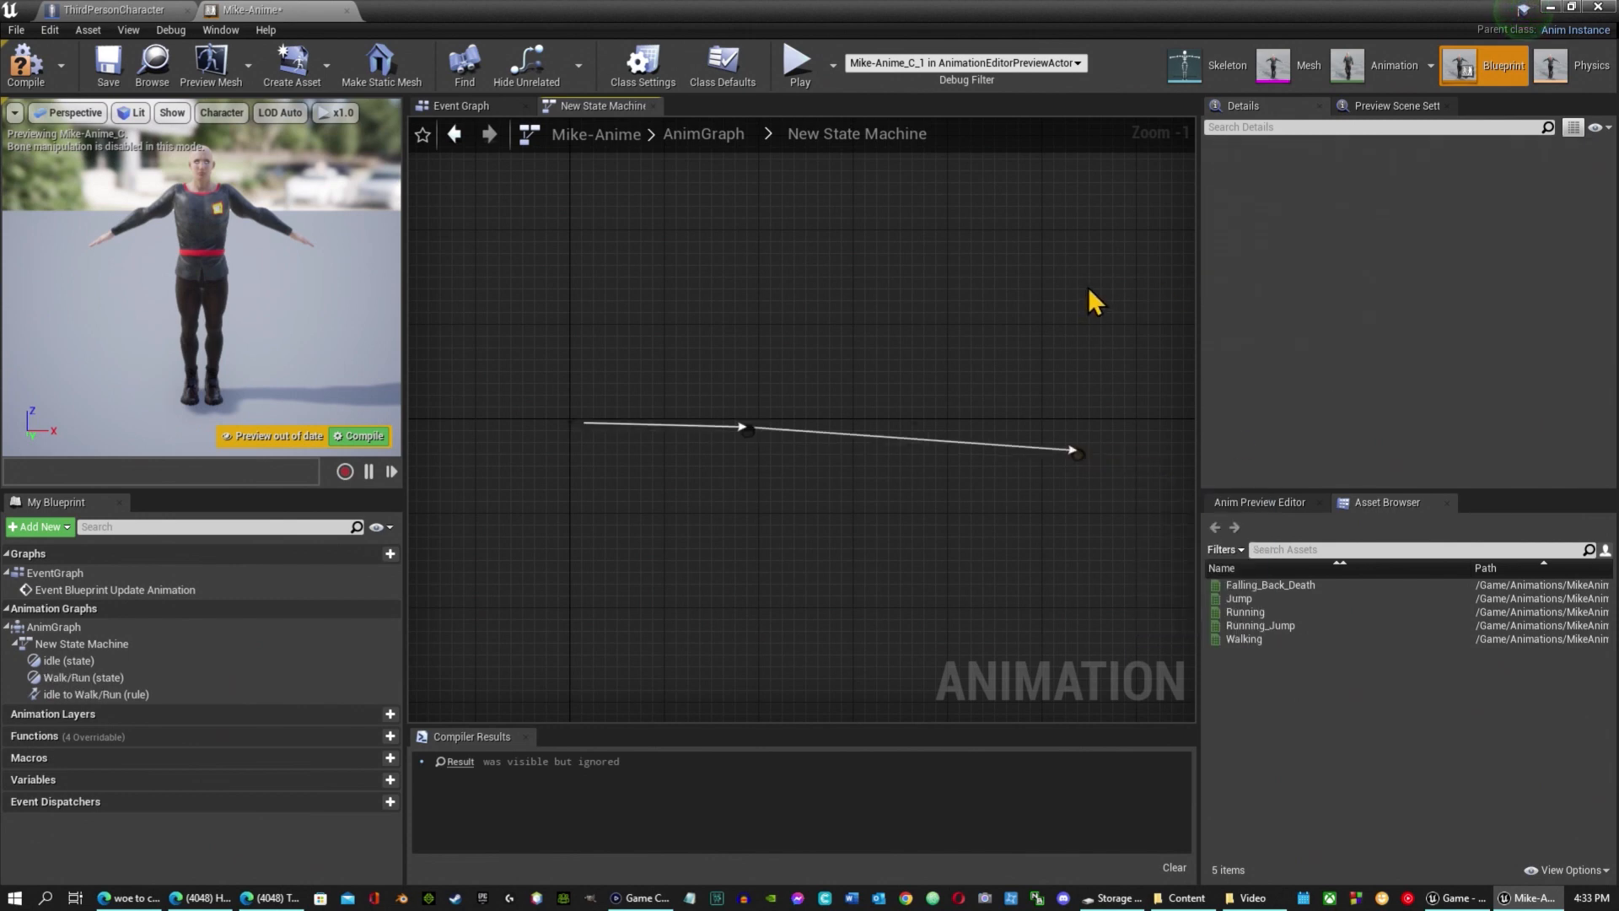
# Add a state named Jump above Walk/Run with a transition leading to it from the idle state.
pyautogui.moveTo(791, 430); pyautogui.dragTo(936, 269)
pyautogui.click(974, 308)
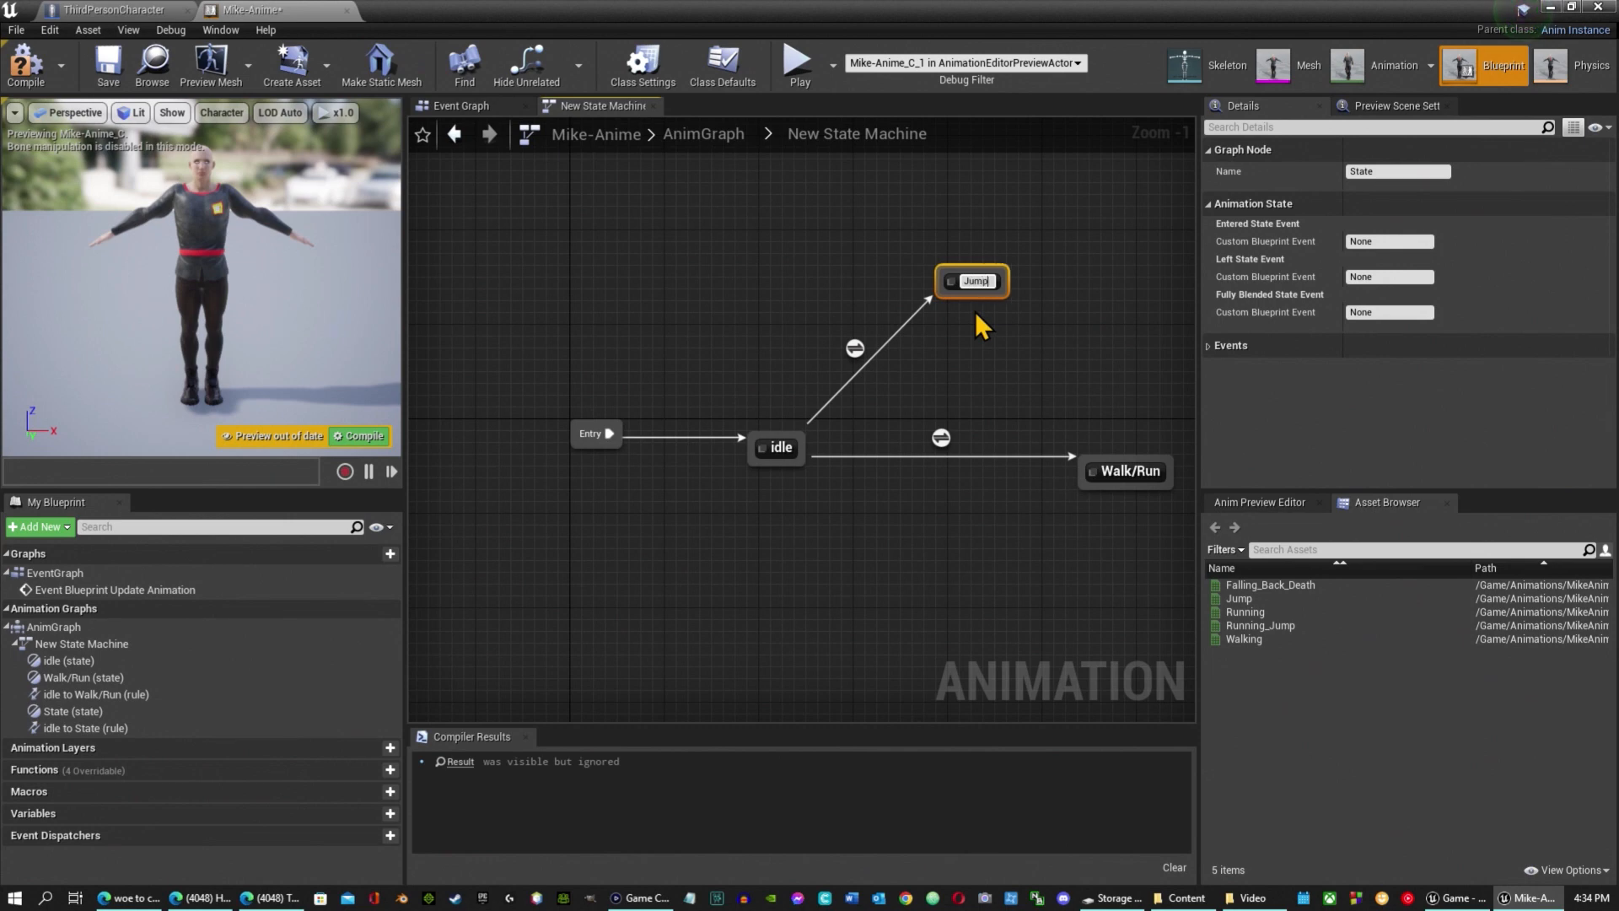
pyautogui.press('Return')
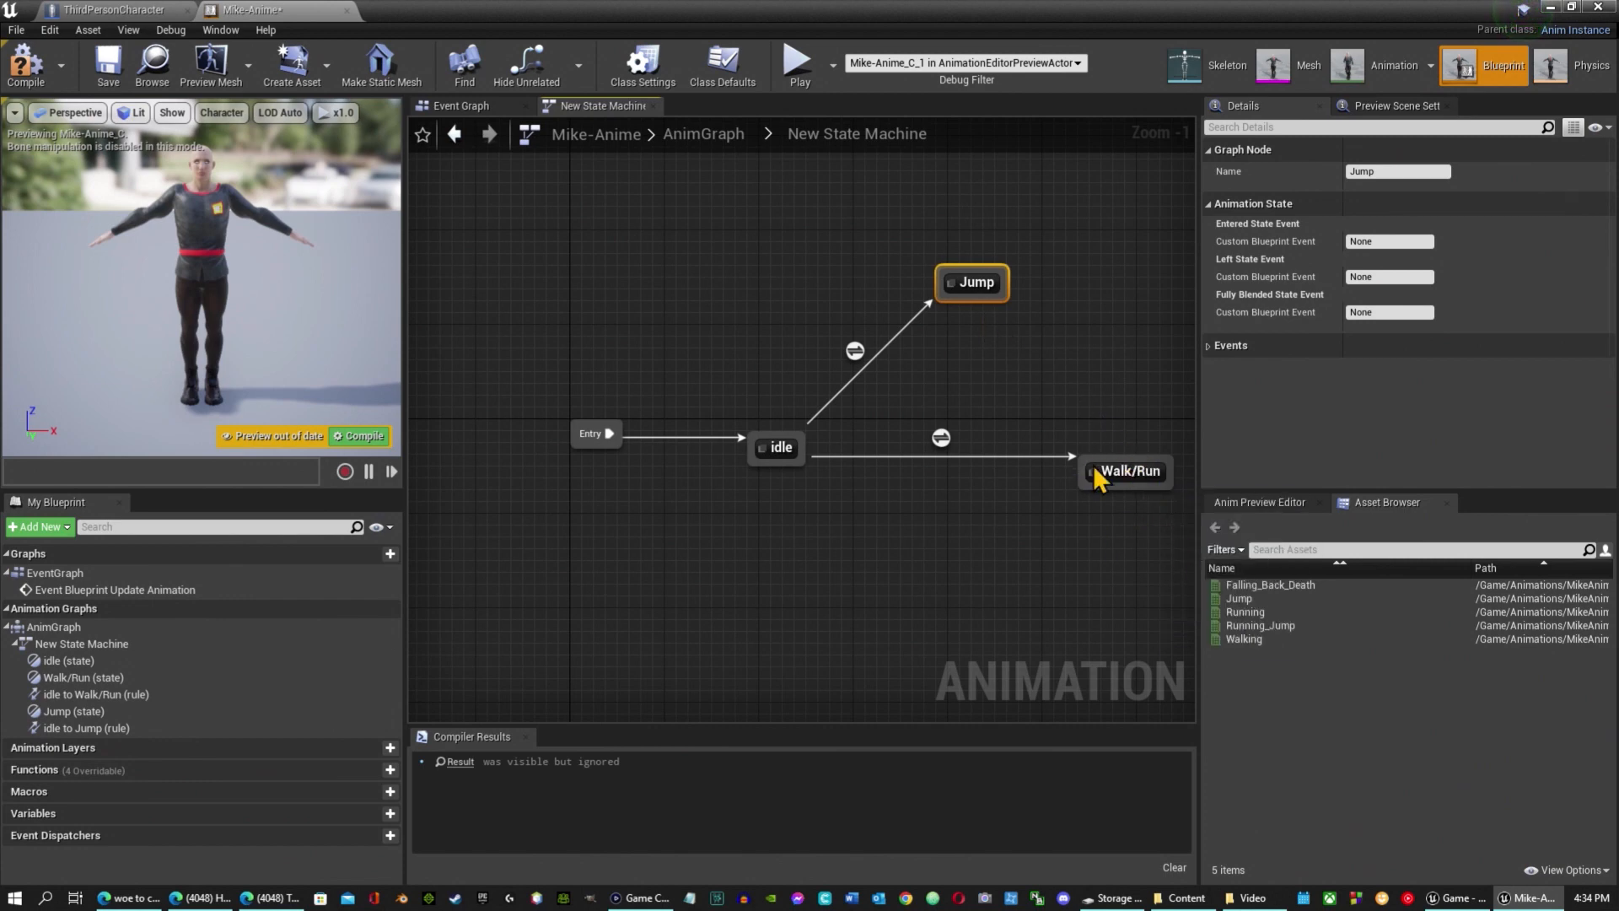
# Create return transitions from Walk/Run and Jump to idle, and transitions in both directions between Walk/Run and Jump.
pyautogui.moveTo(1083, 481); pyautogui.dragTo(778, 467)
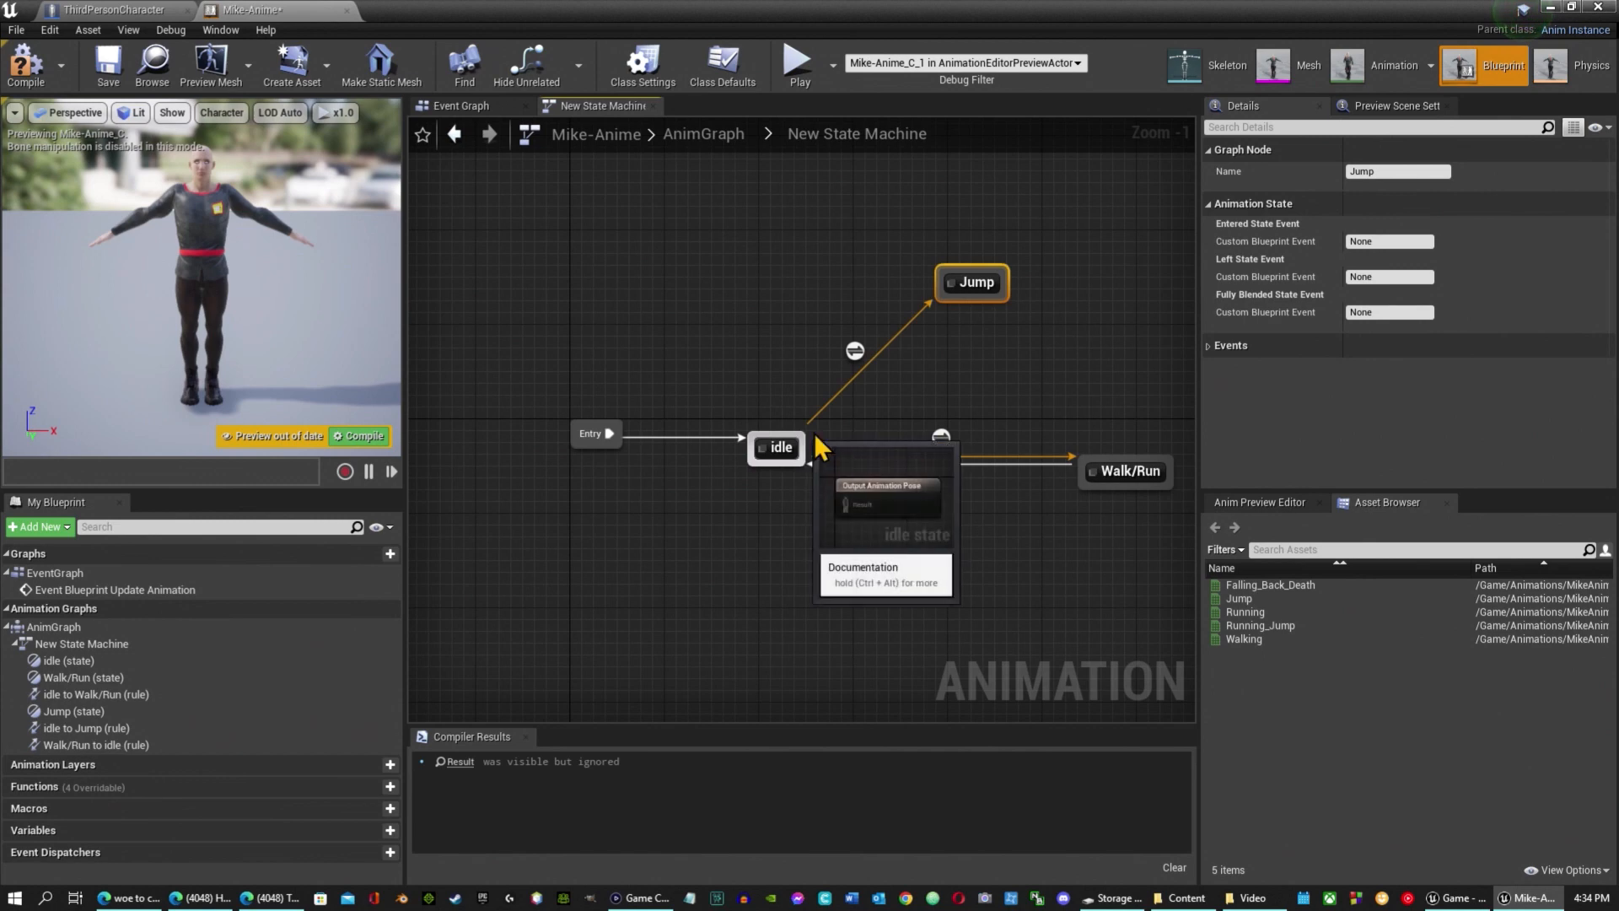
pyautogui.moveTo(950, 301); pyautogui.dragTo(803, 460)
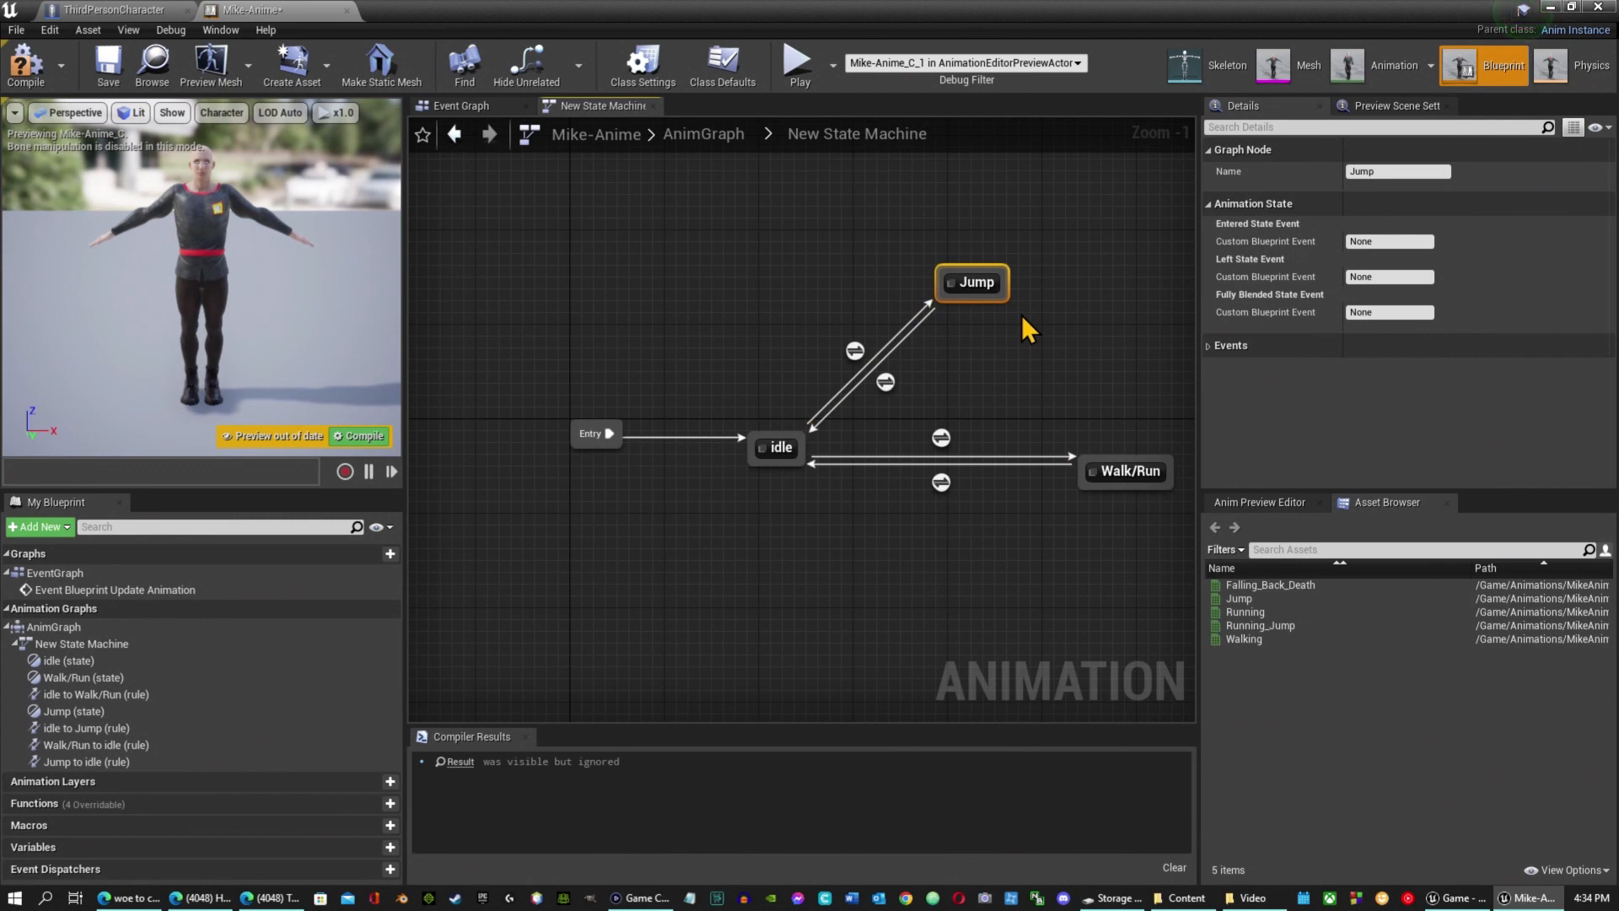
pyautogui.moveTo(1103, 463); pyautogui.dragTo(1084, 366)
pyautogui.moveTo(1005, 280); pyautogui.dragTo(1123, 462)
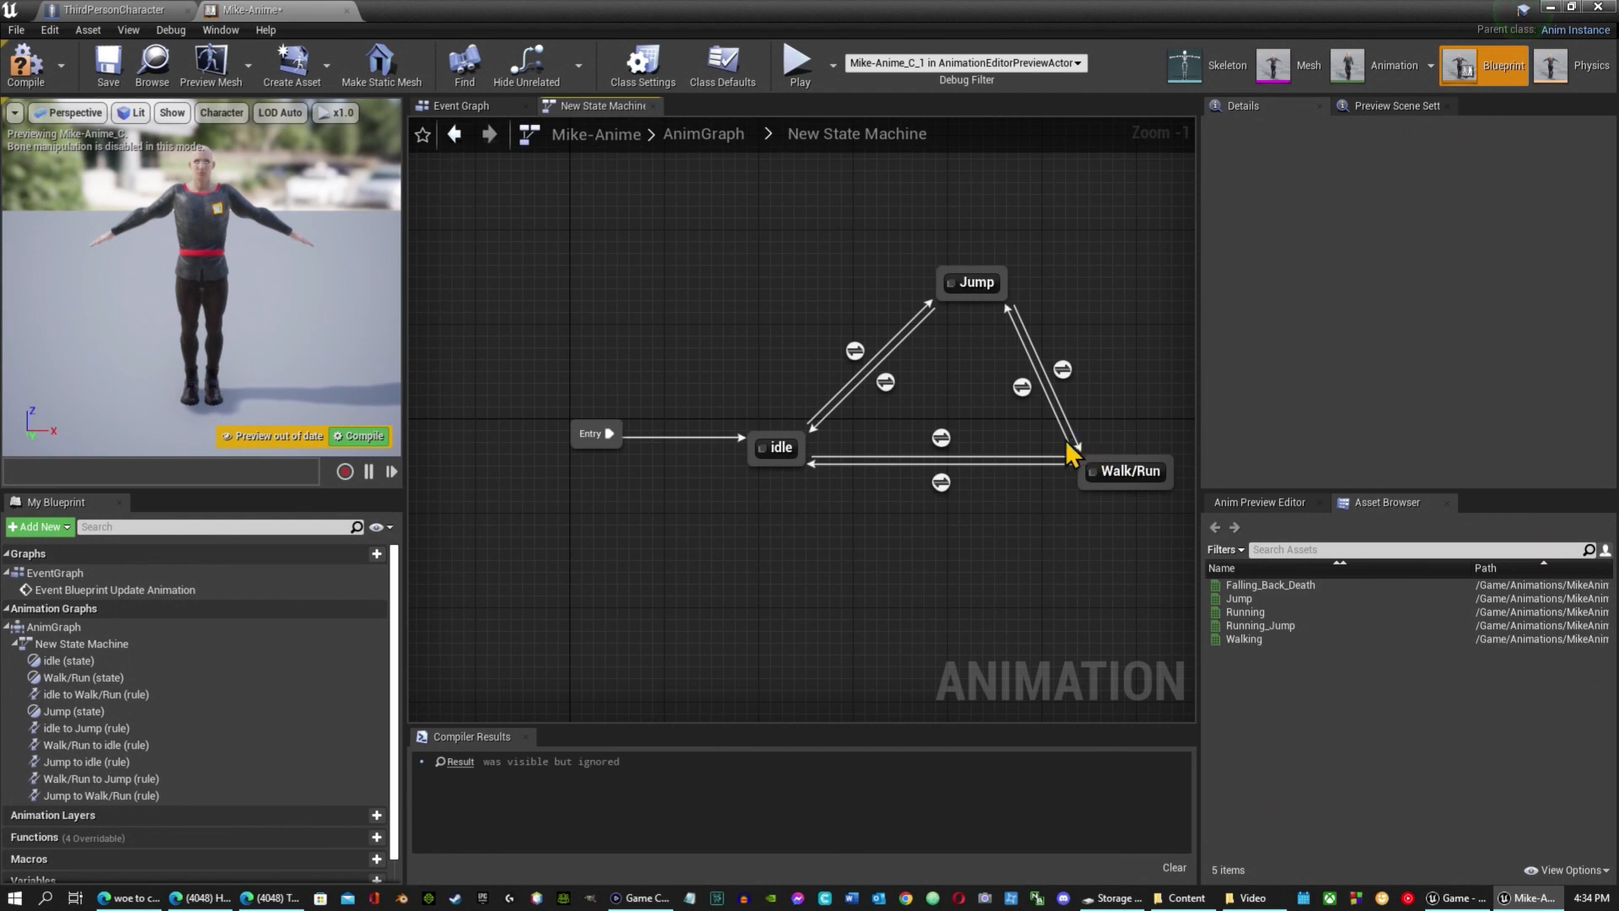
# Open the transition rule from the idle state to the Jump state.
pyautogui.click(854, 348)
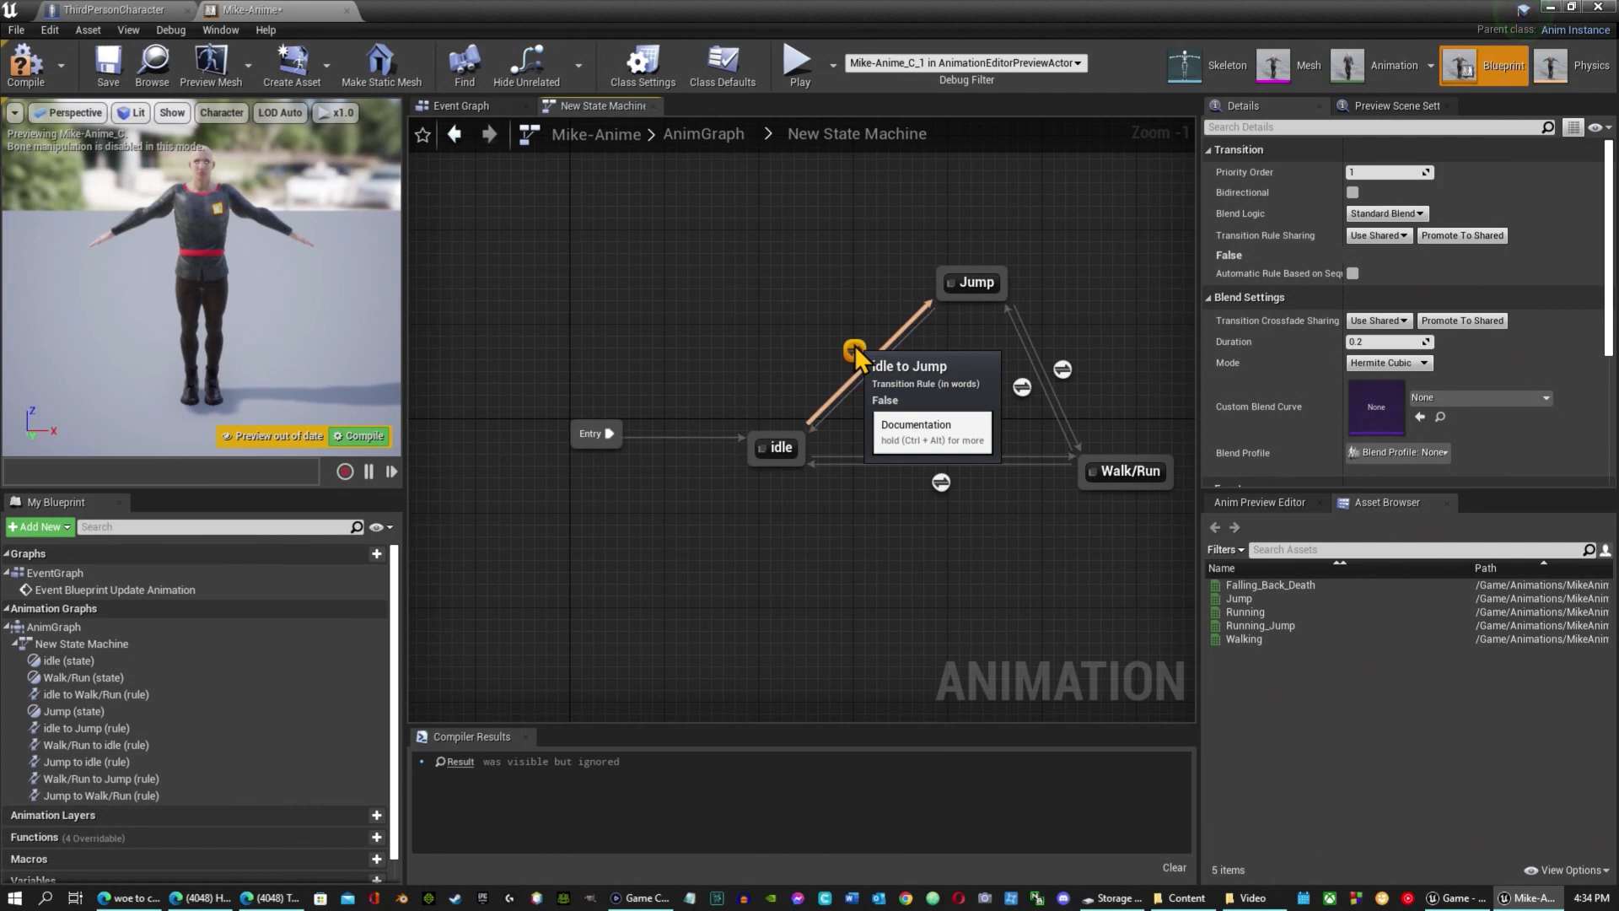
pyautogui.doubleClick(854, 346)
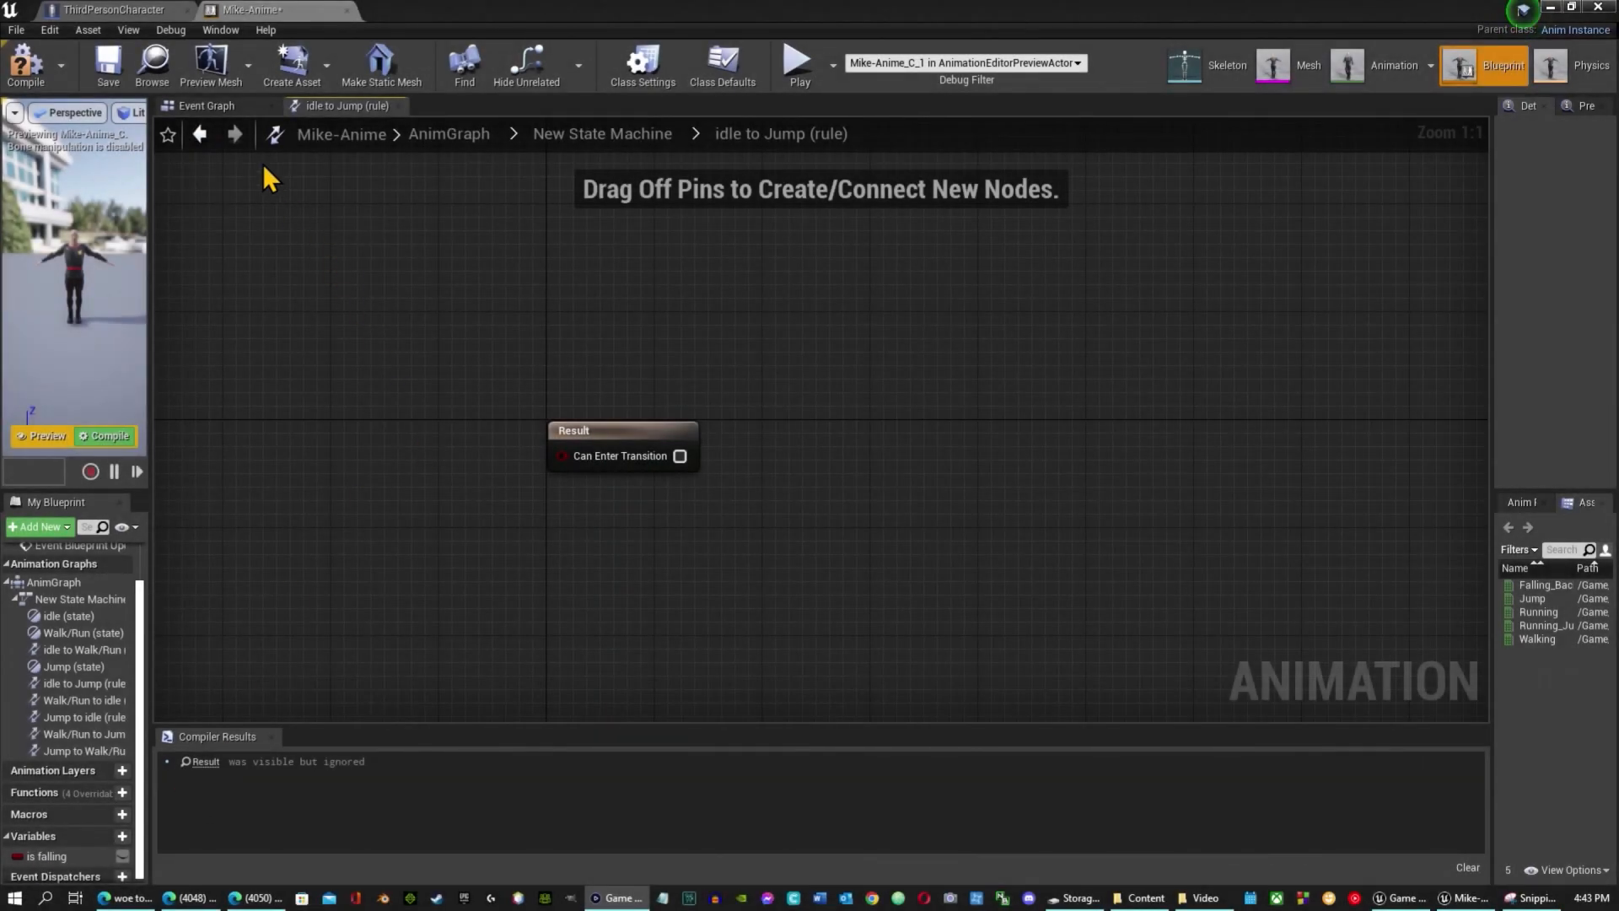
# In the event graph, add a Cast To ThirdPersonCharacter node executed from Event Blueprint Update Animation.
pyautogui.click(251, 105)
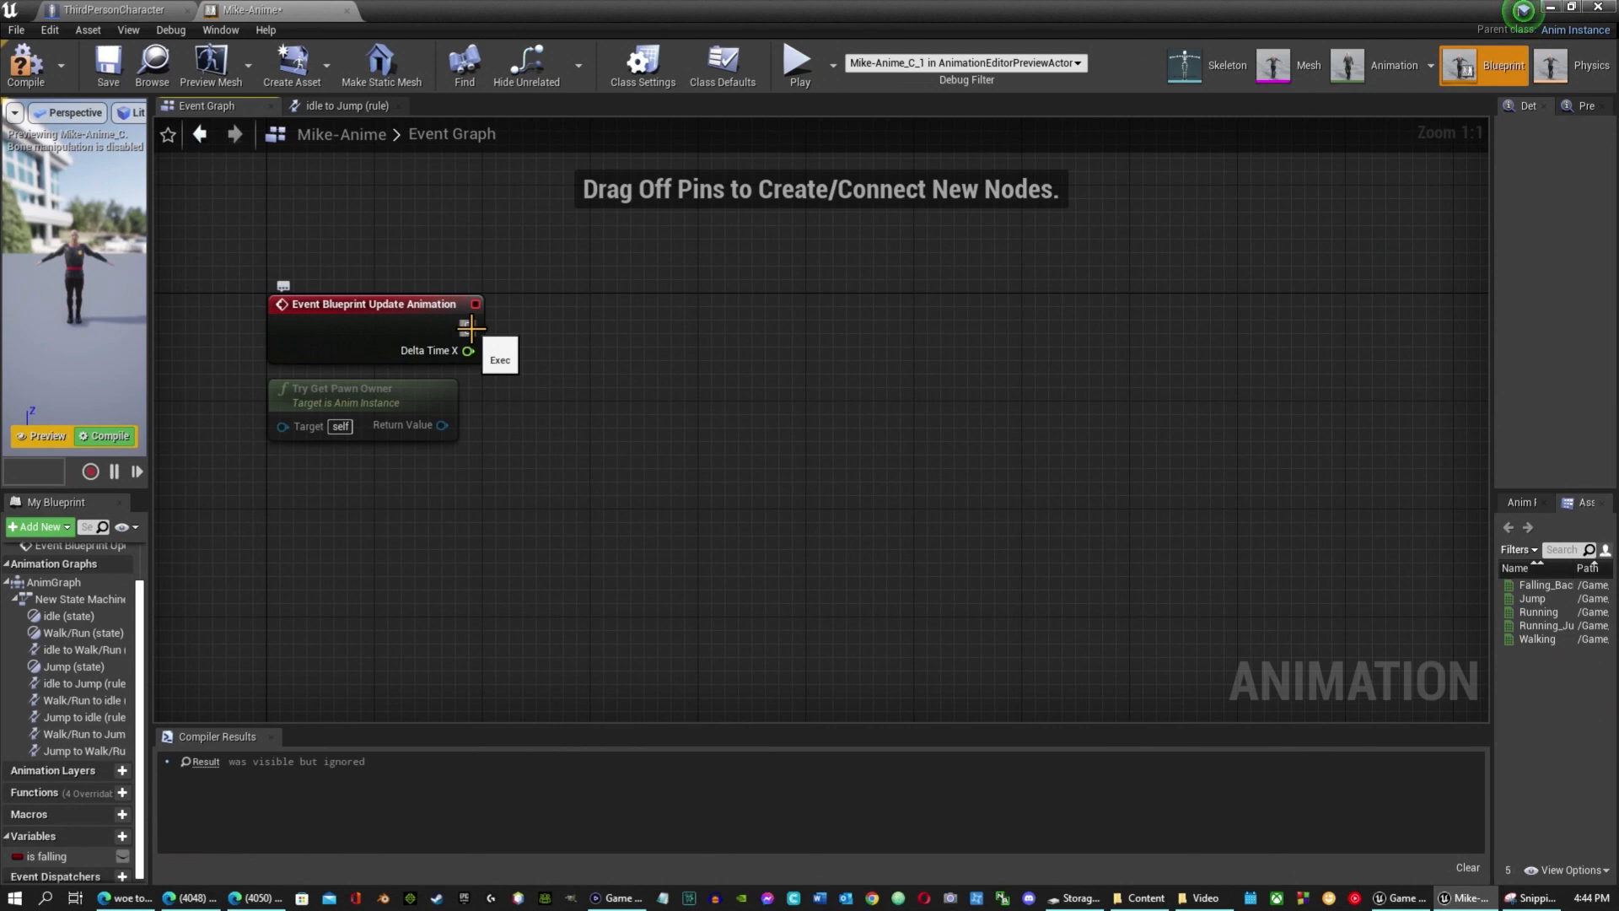
pyautogui.moveTo(469, 327); pyautogui.dragTo(619, 311)
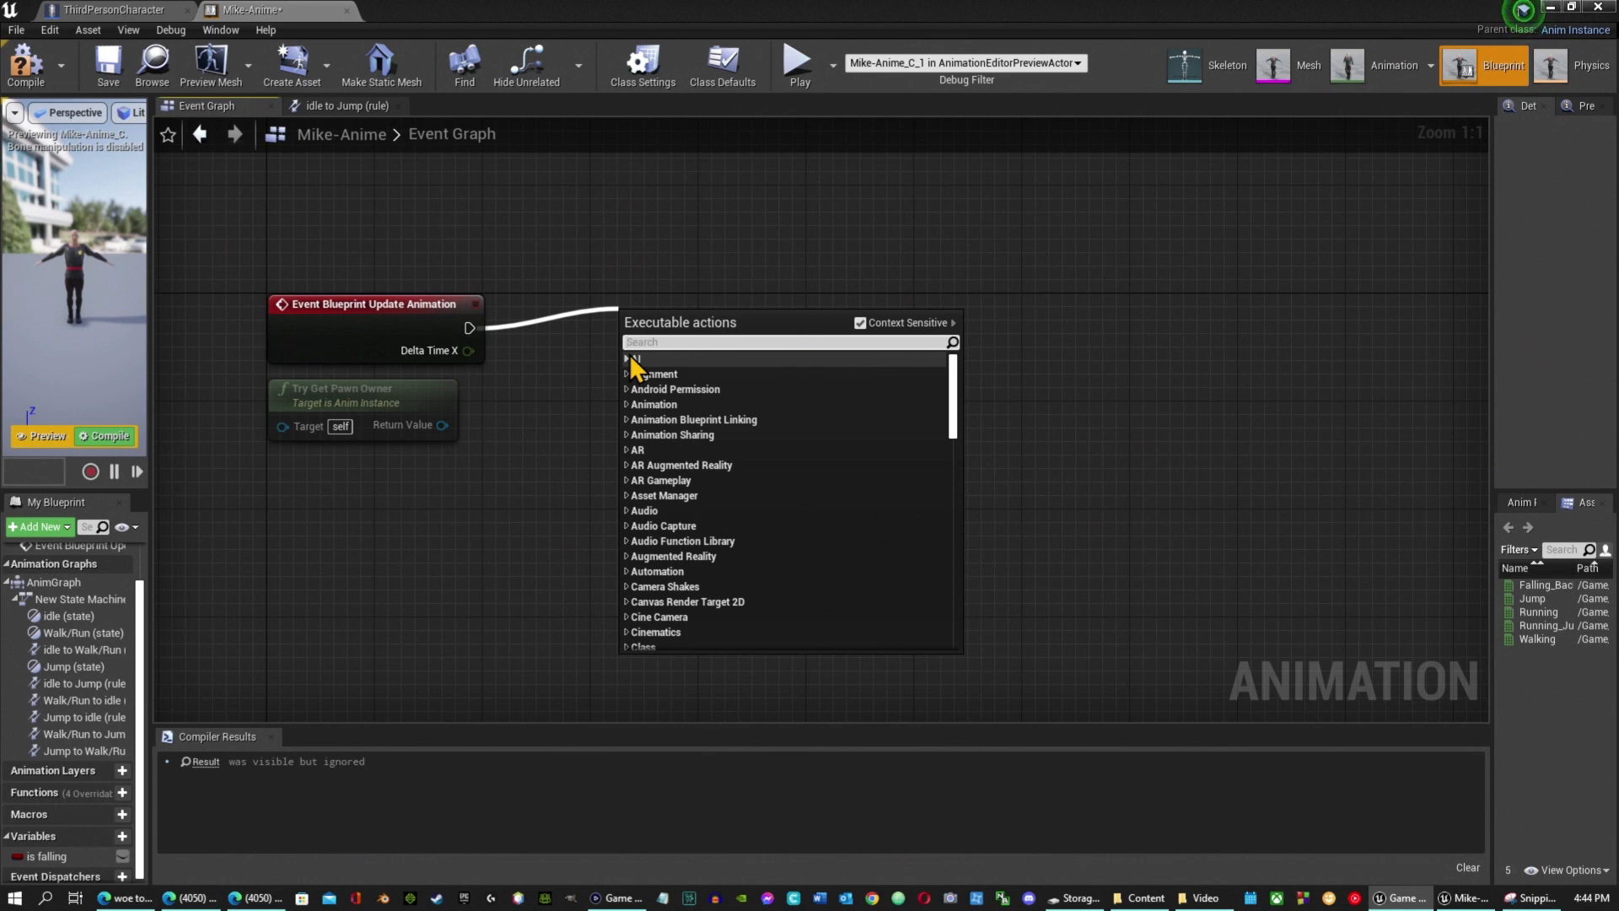
pyautogui.write('cast')
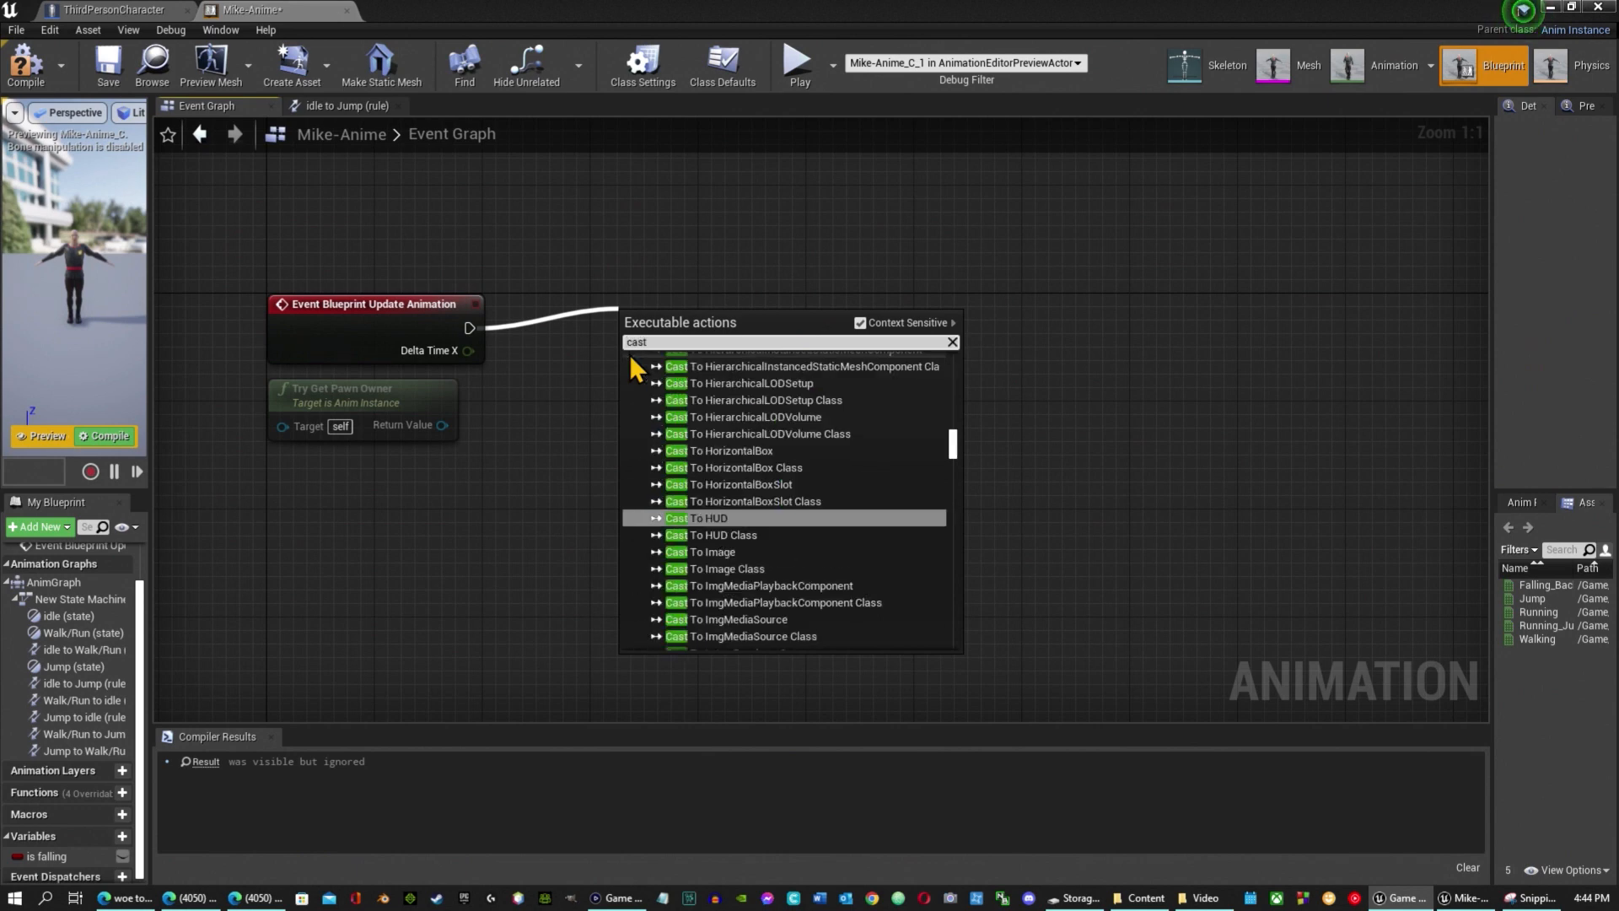
pyautogui.write(' to thir')
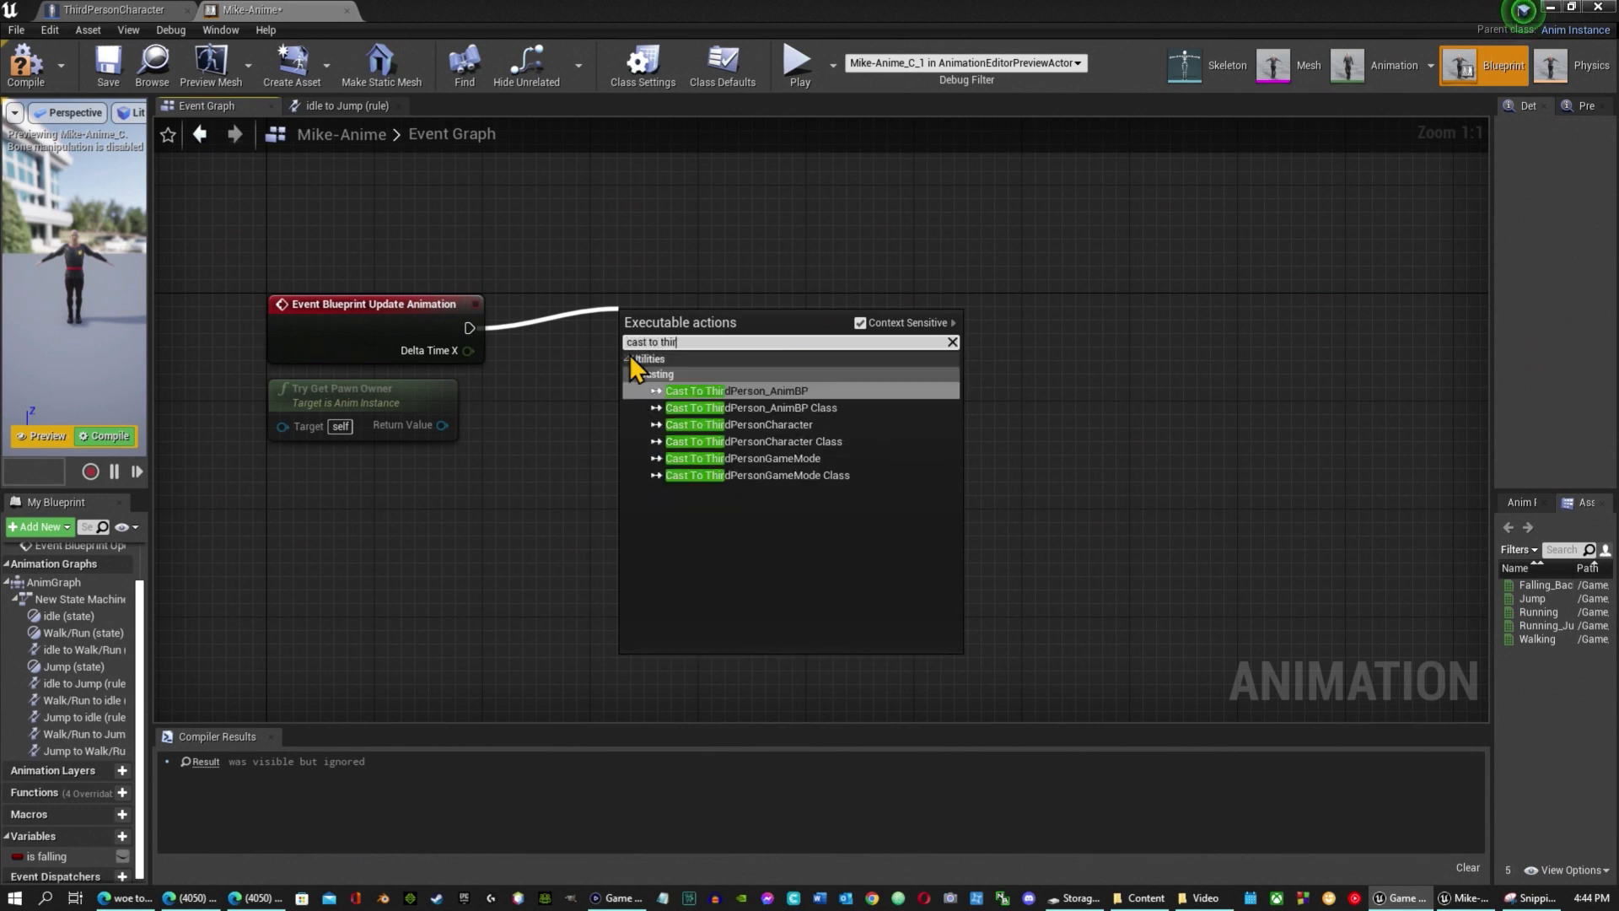
pyautogui.write('d')
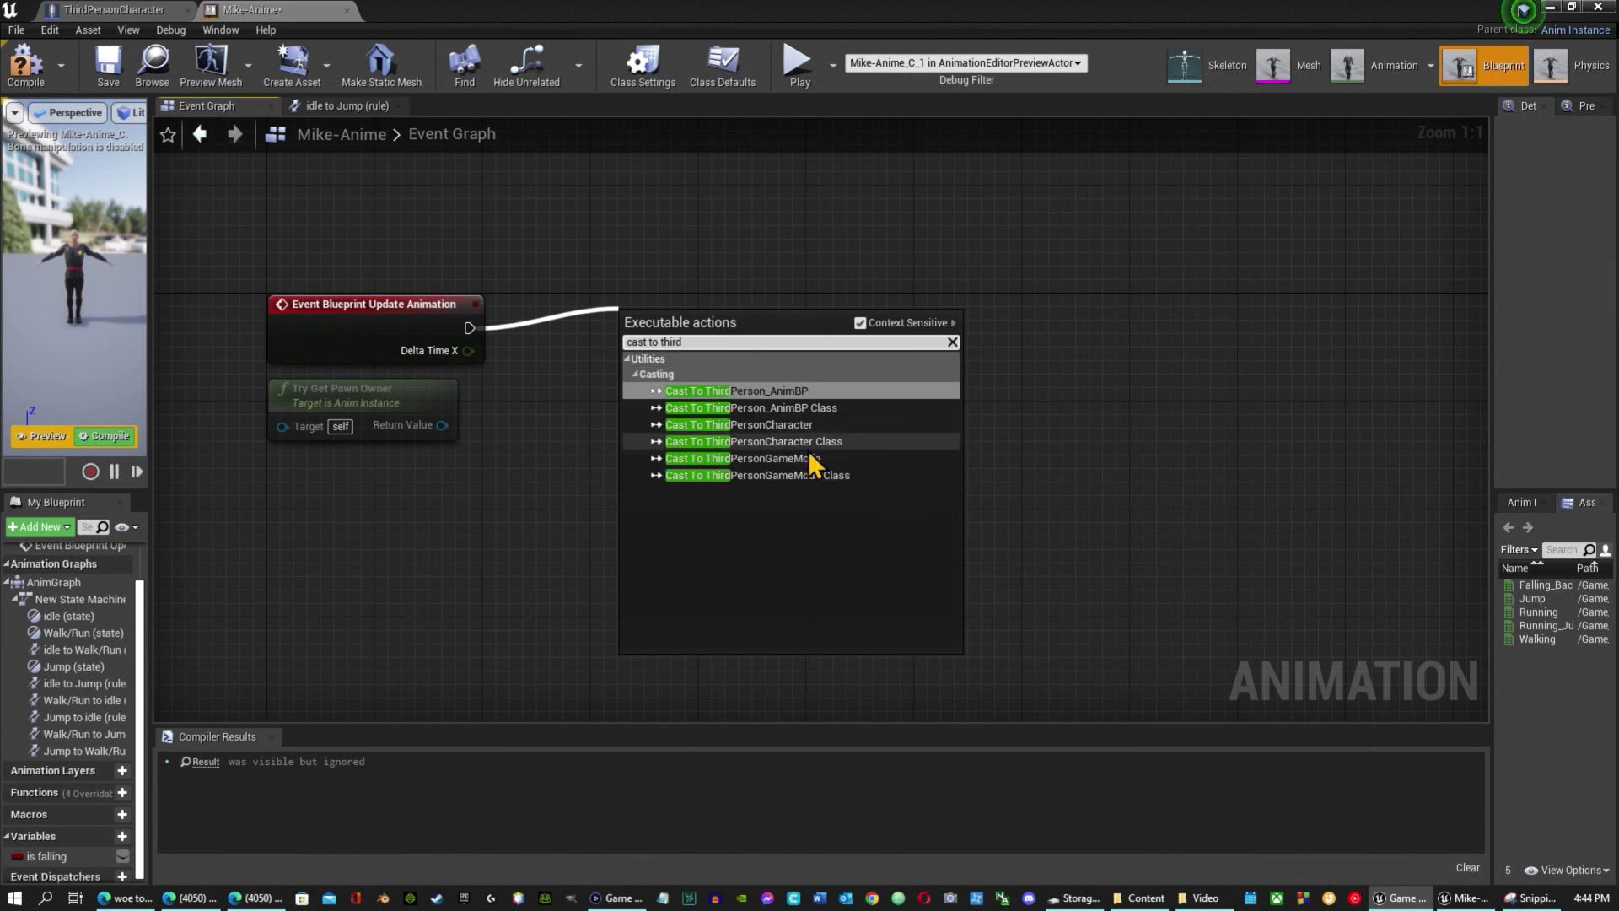
pyautogui.click(781, 425)
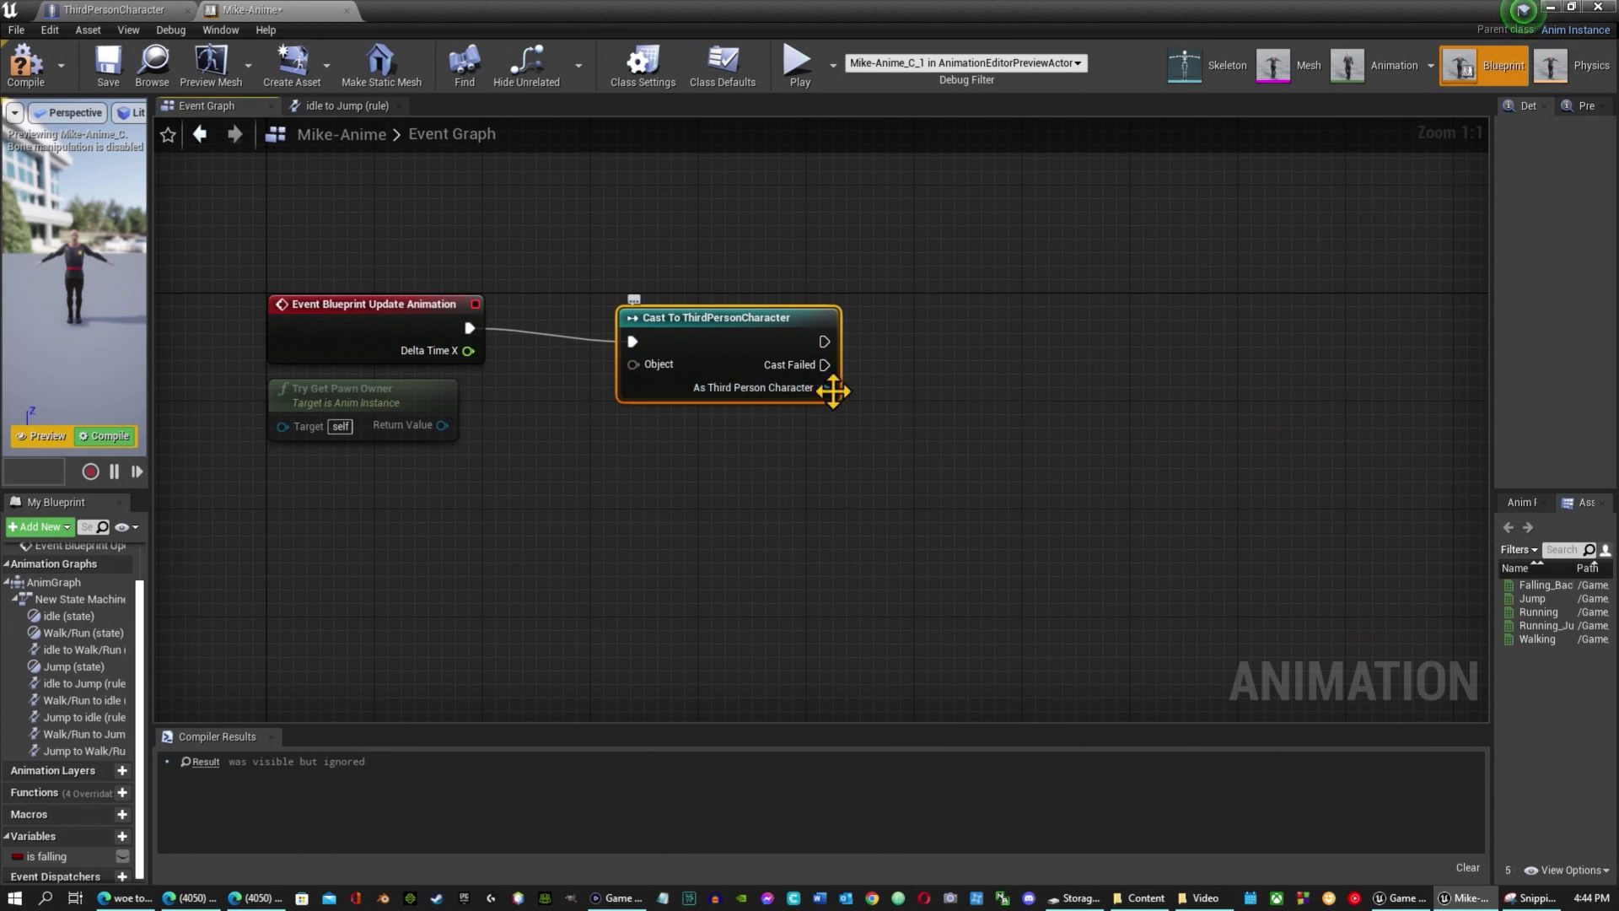
# Add an Is Falling (CharacterMovement) node from the cast's As Third Person Character output and place its nodes below the cast.
pyautogui.moveTo(821, 390); pyautogui.dragTo(1079, 355)
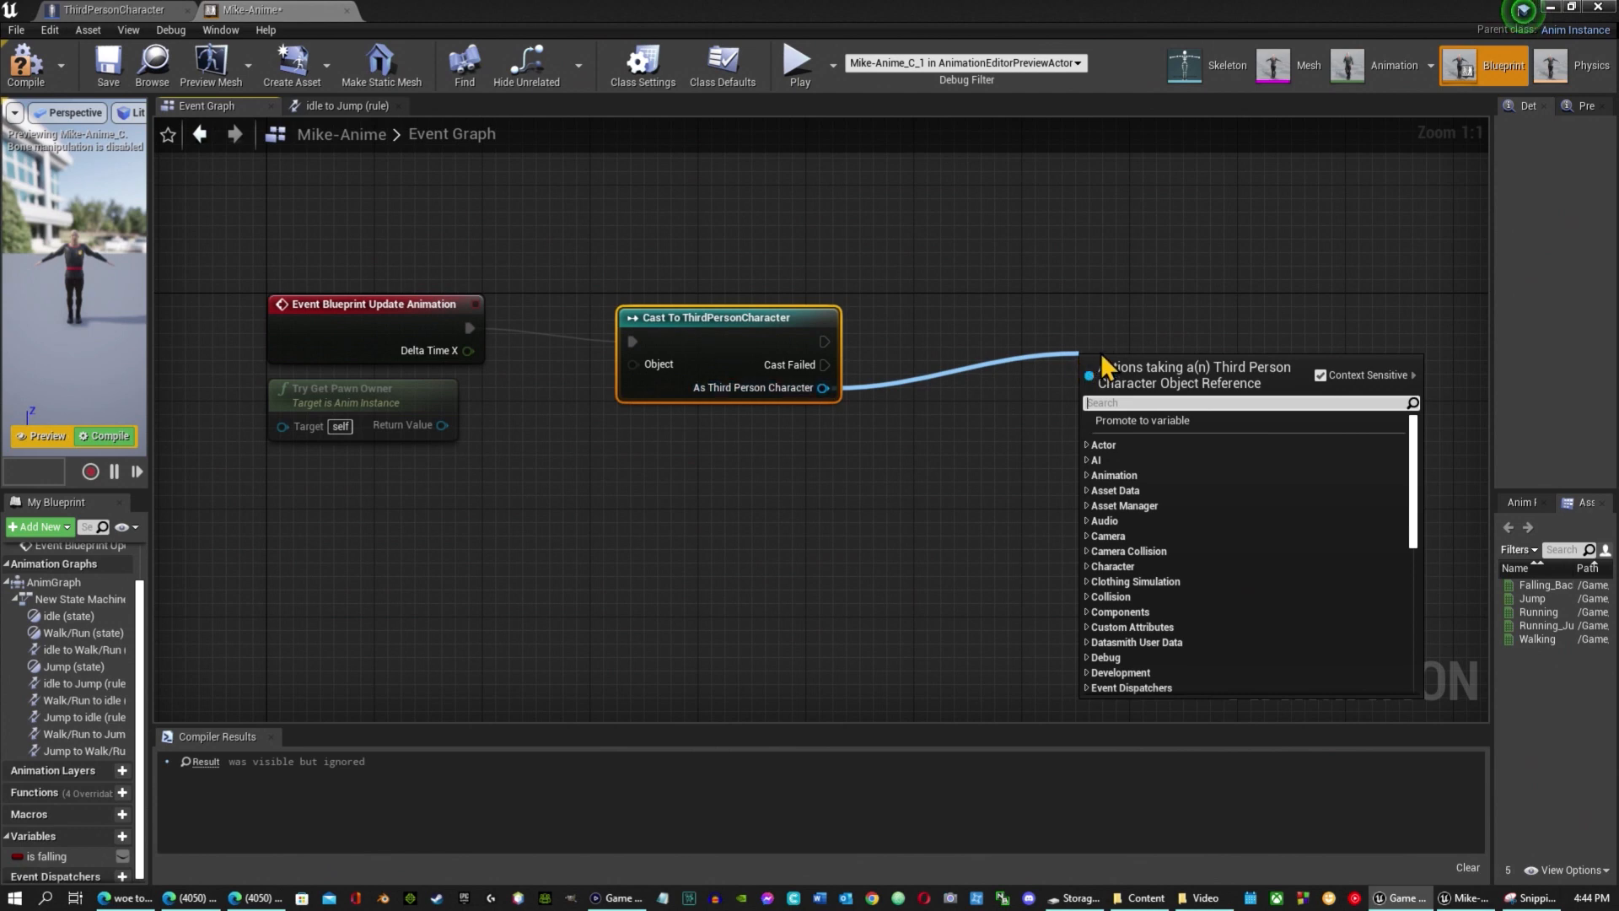
pyautogui.write('is falling')
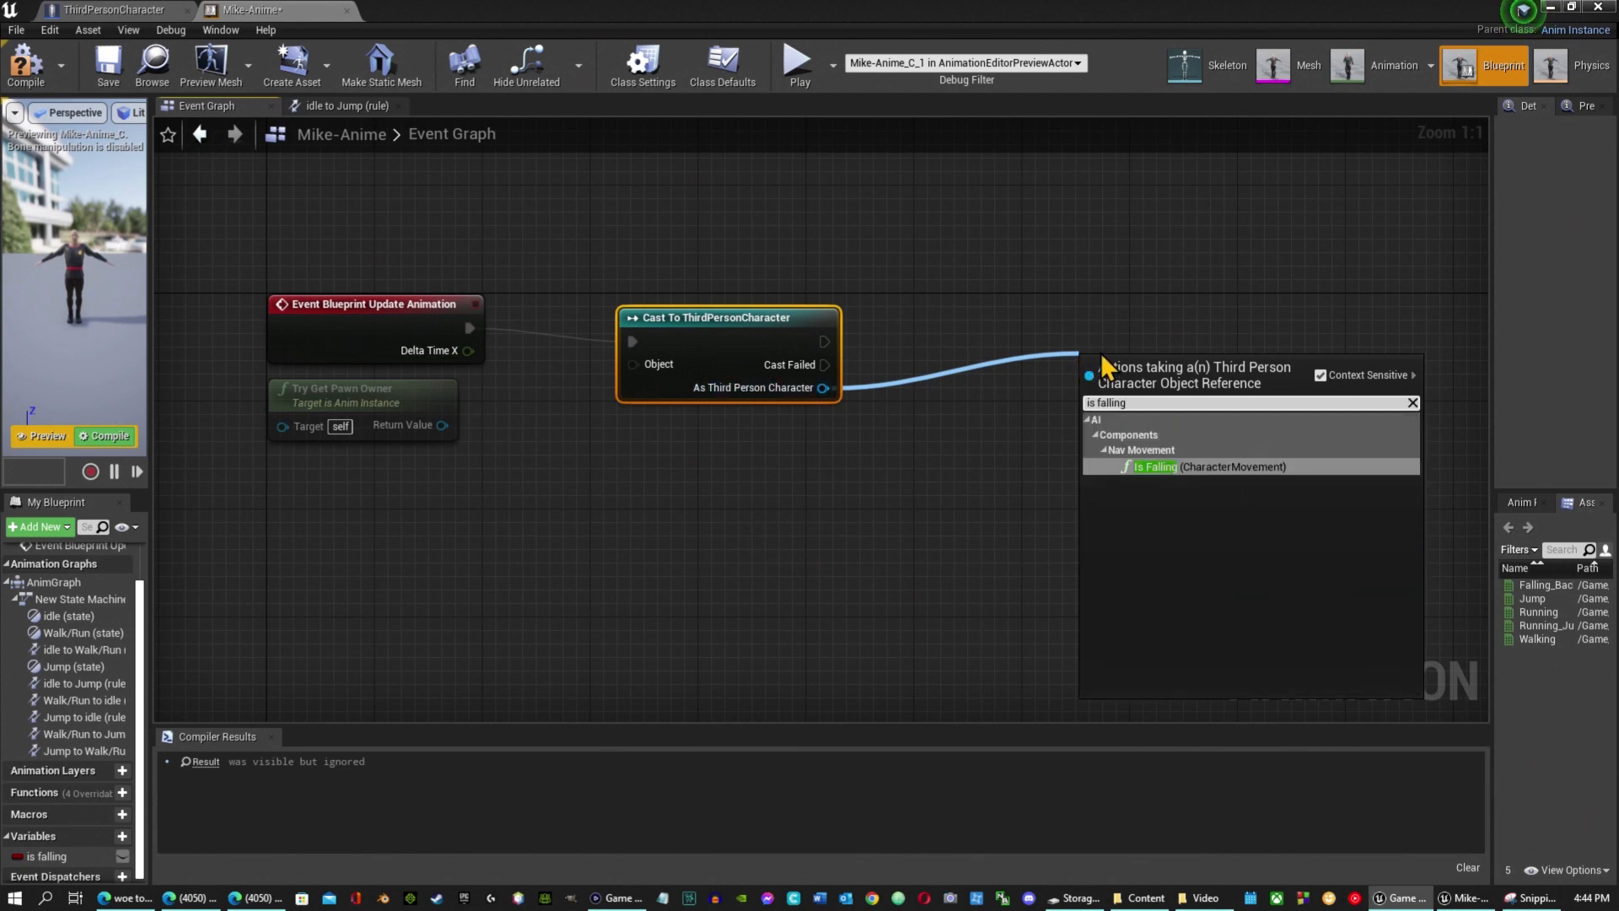
pyautogui.click(1185, 467)
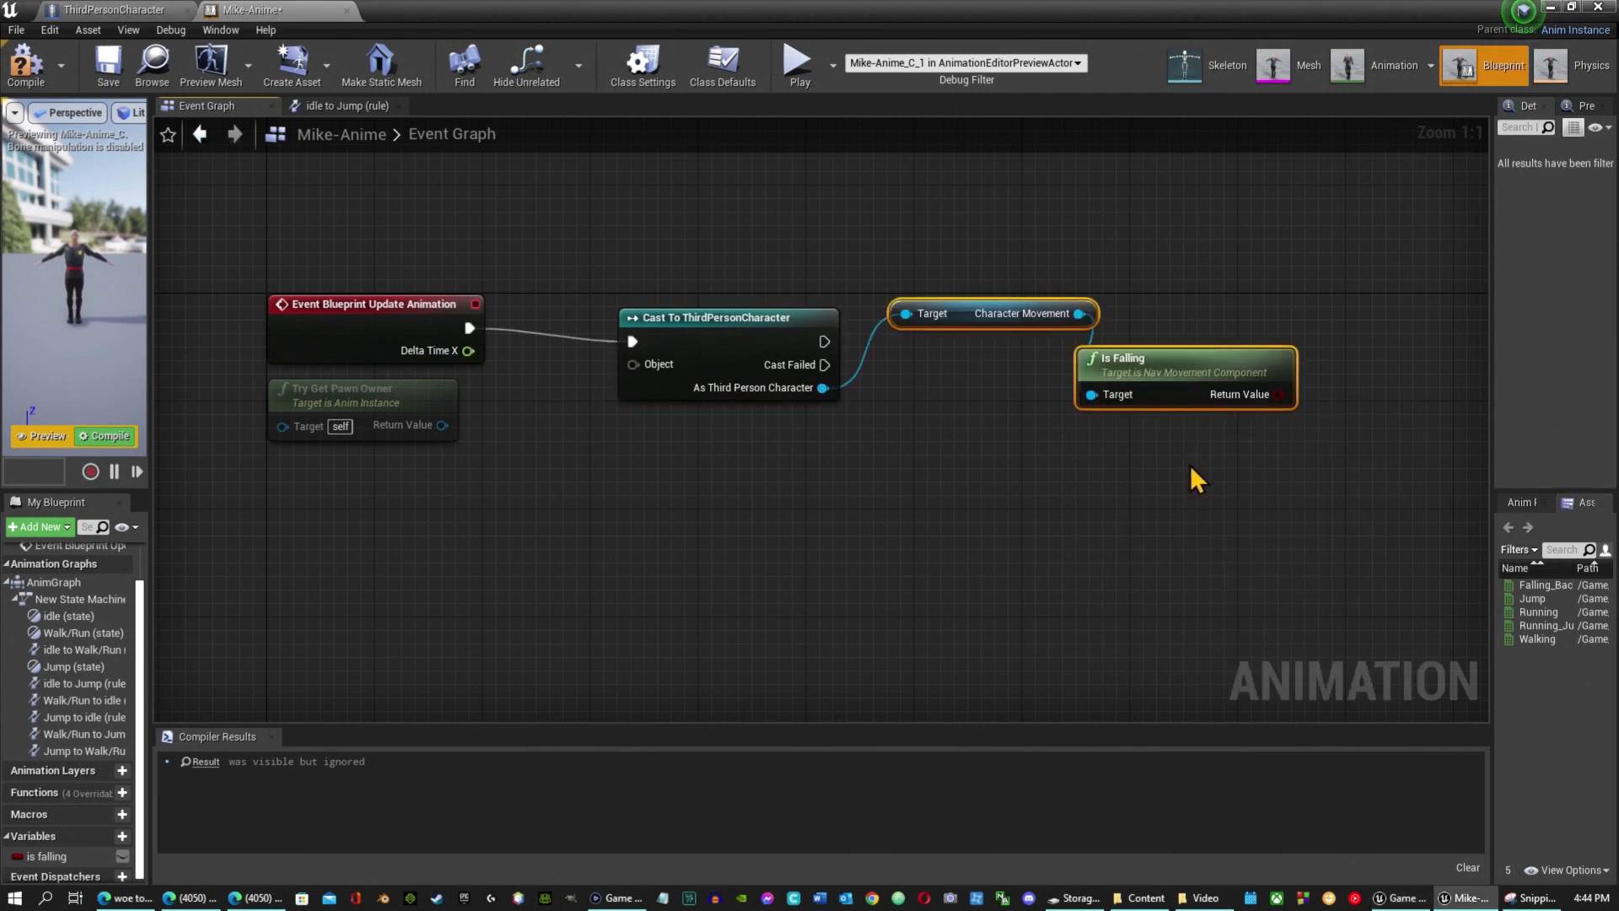
pyautogui.moveTo(969, 305); pyautogui.dragTo(859, 441)
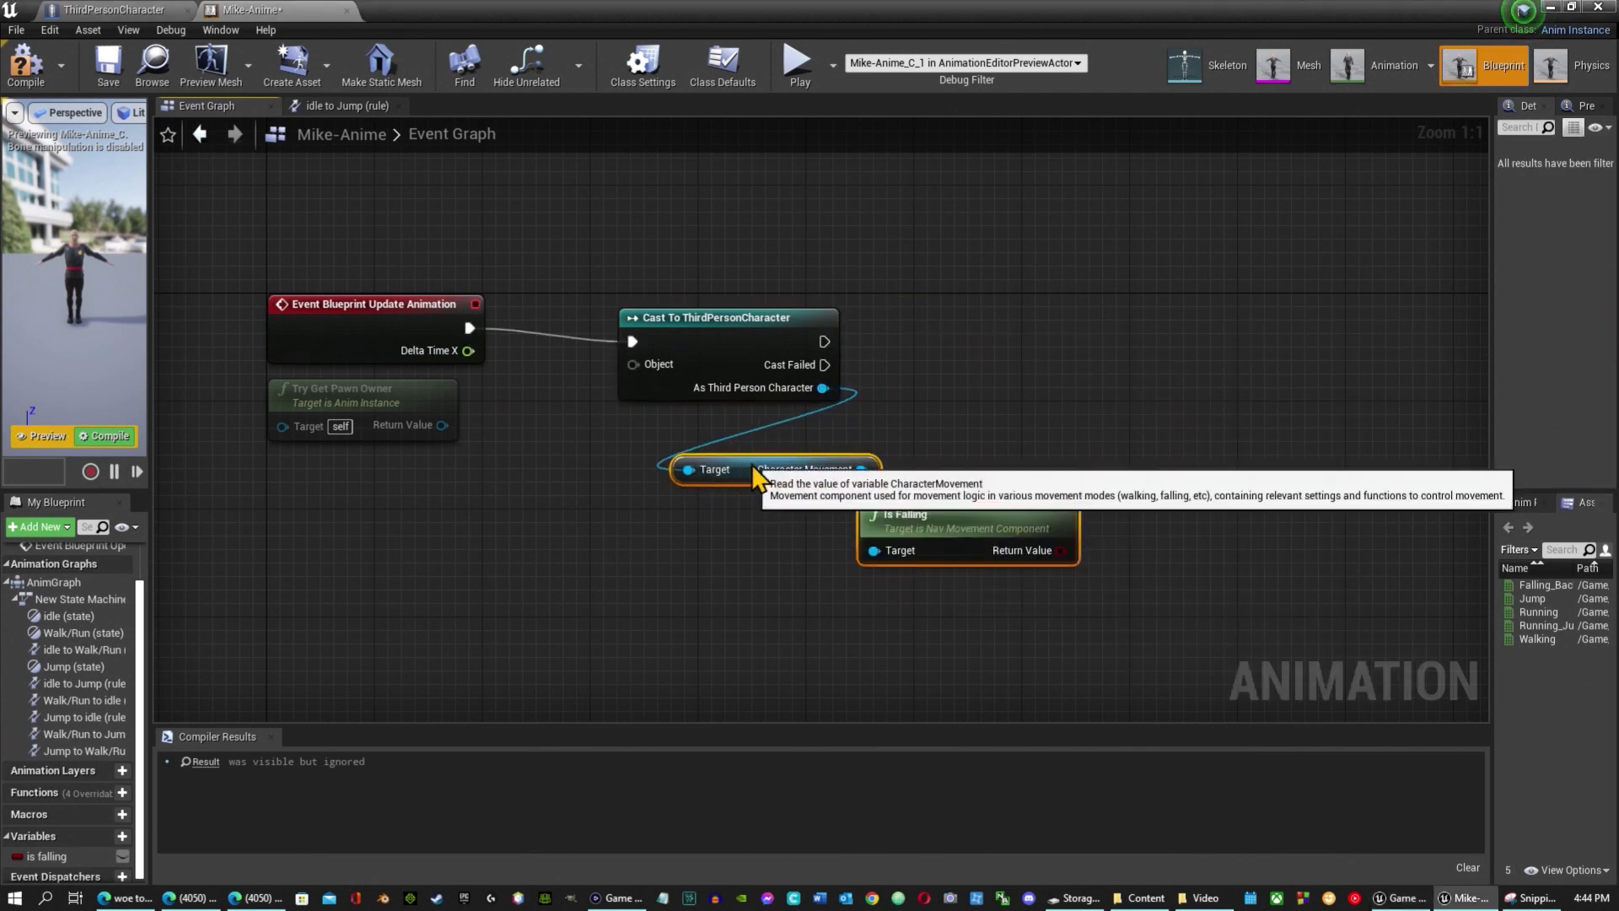
pyautogui.moveTo(1067, 503); pyautogui.dragTo(1032, 513)
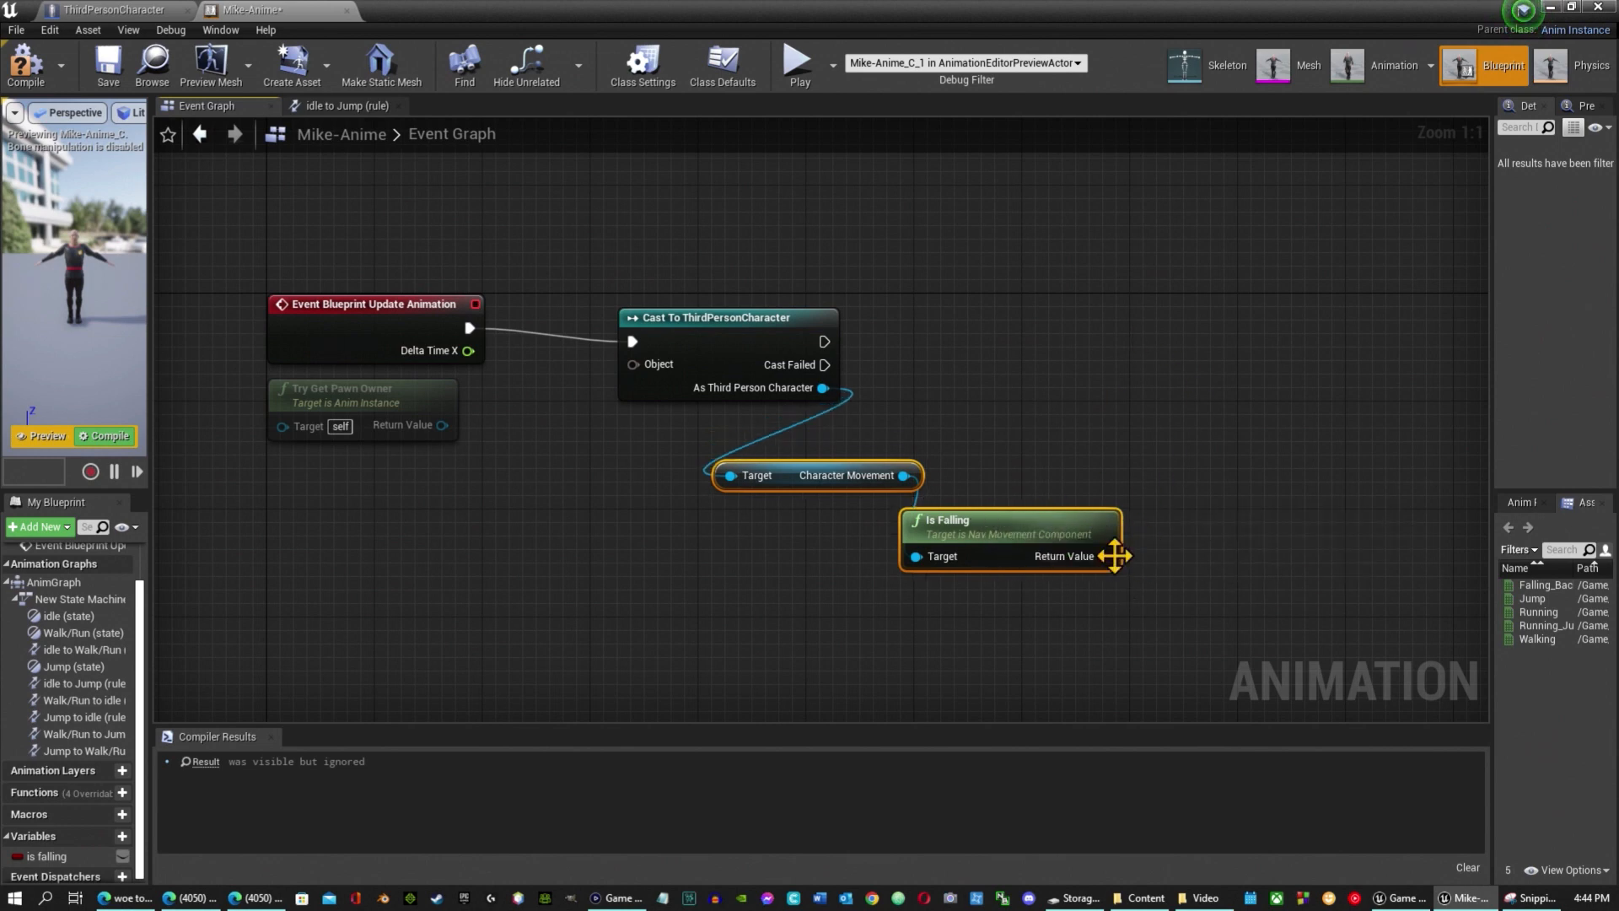
# Try to promote the Is Falling node's return value to a variable named is falling.
pyautogui.moveTo(1103, 556)
pyautogui.mouseDown()
pyautogui.moveTo(1111, 577)
pyautogui.moveTo(1105, 558)
pyautogui.mouseUp()
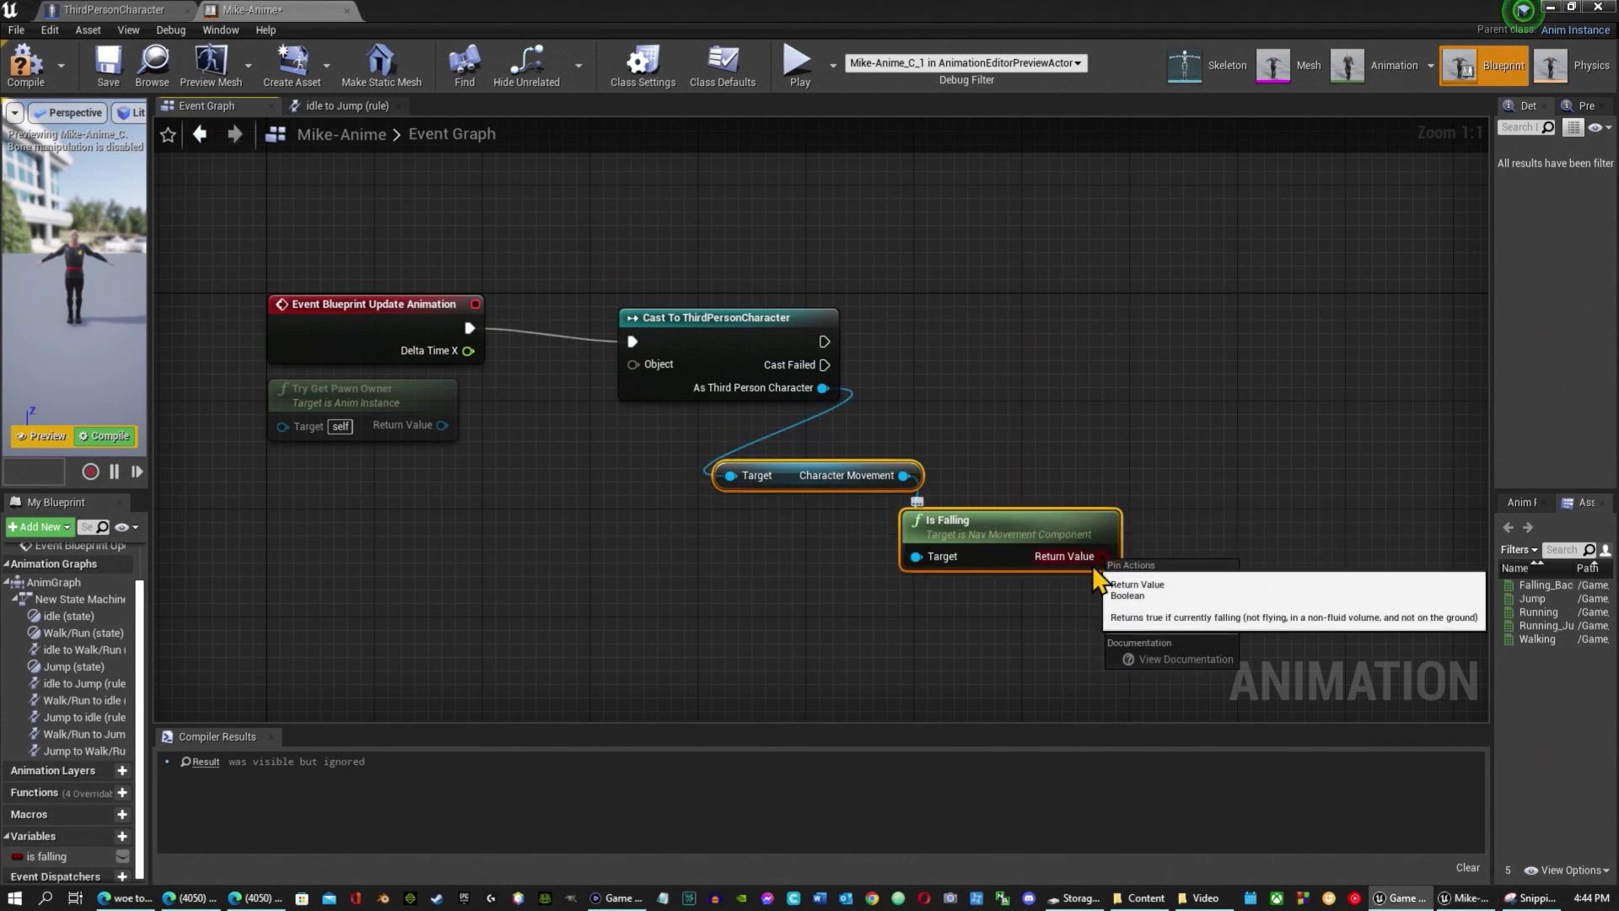
pyautogui.rightClick(1104, 558)
pyautogui.click(1176, 590)
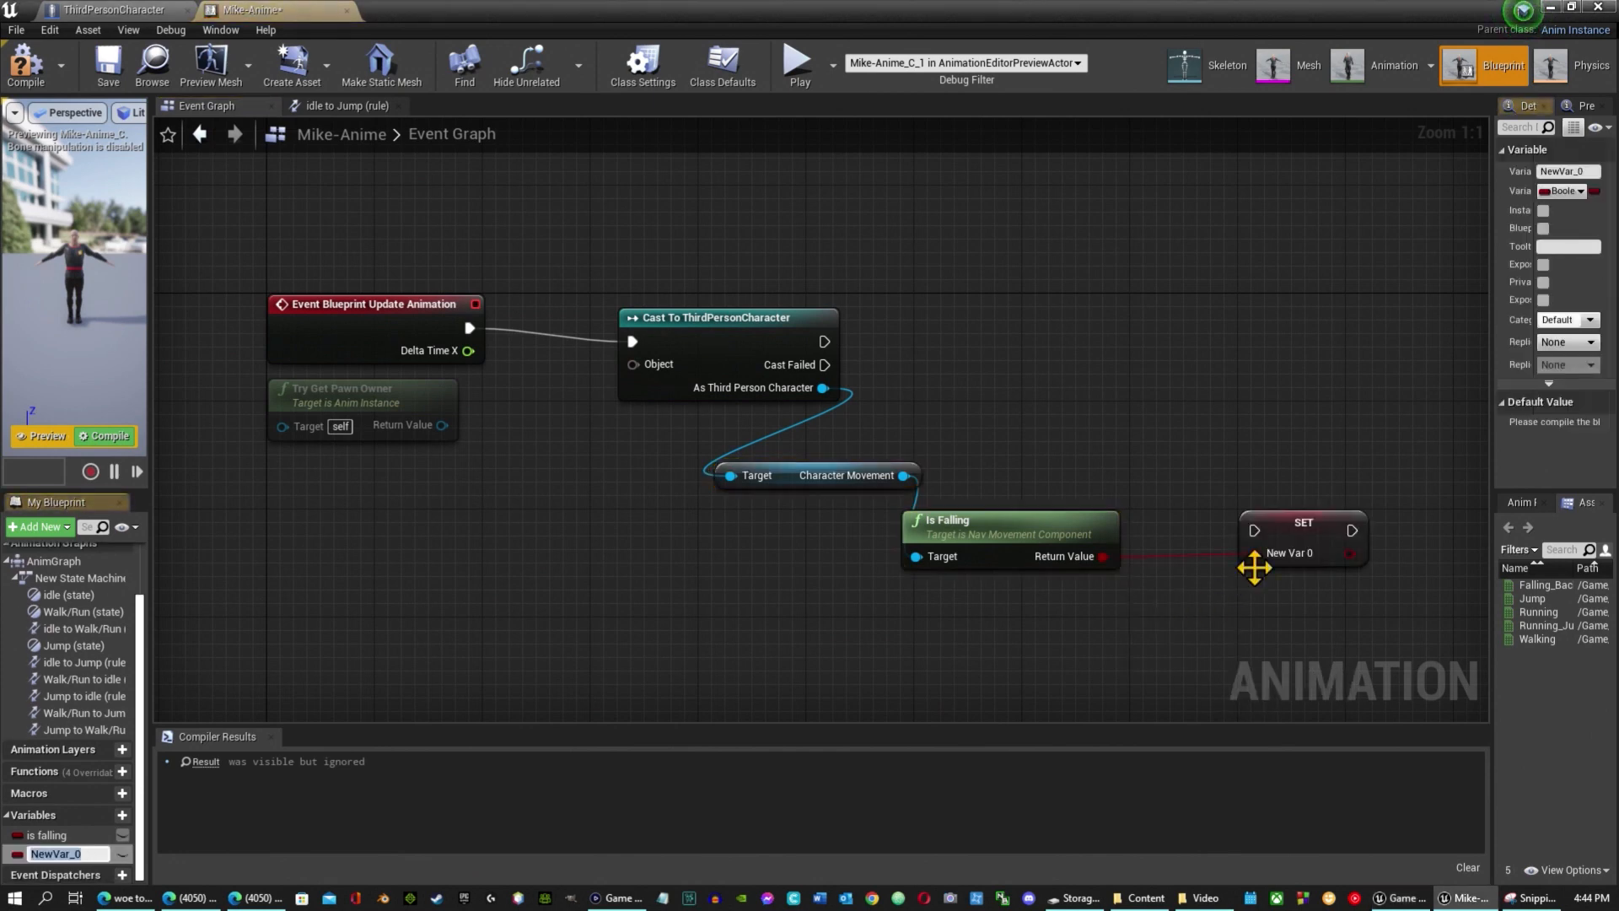
pyautogui.click(1570, 172)
pyautogui.moveTo(1494, 190); pyautogui.dragTo(1341, 190)
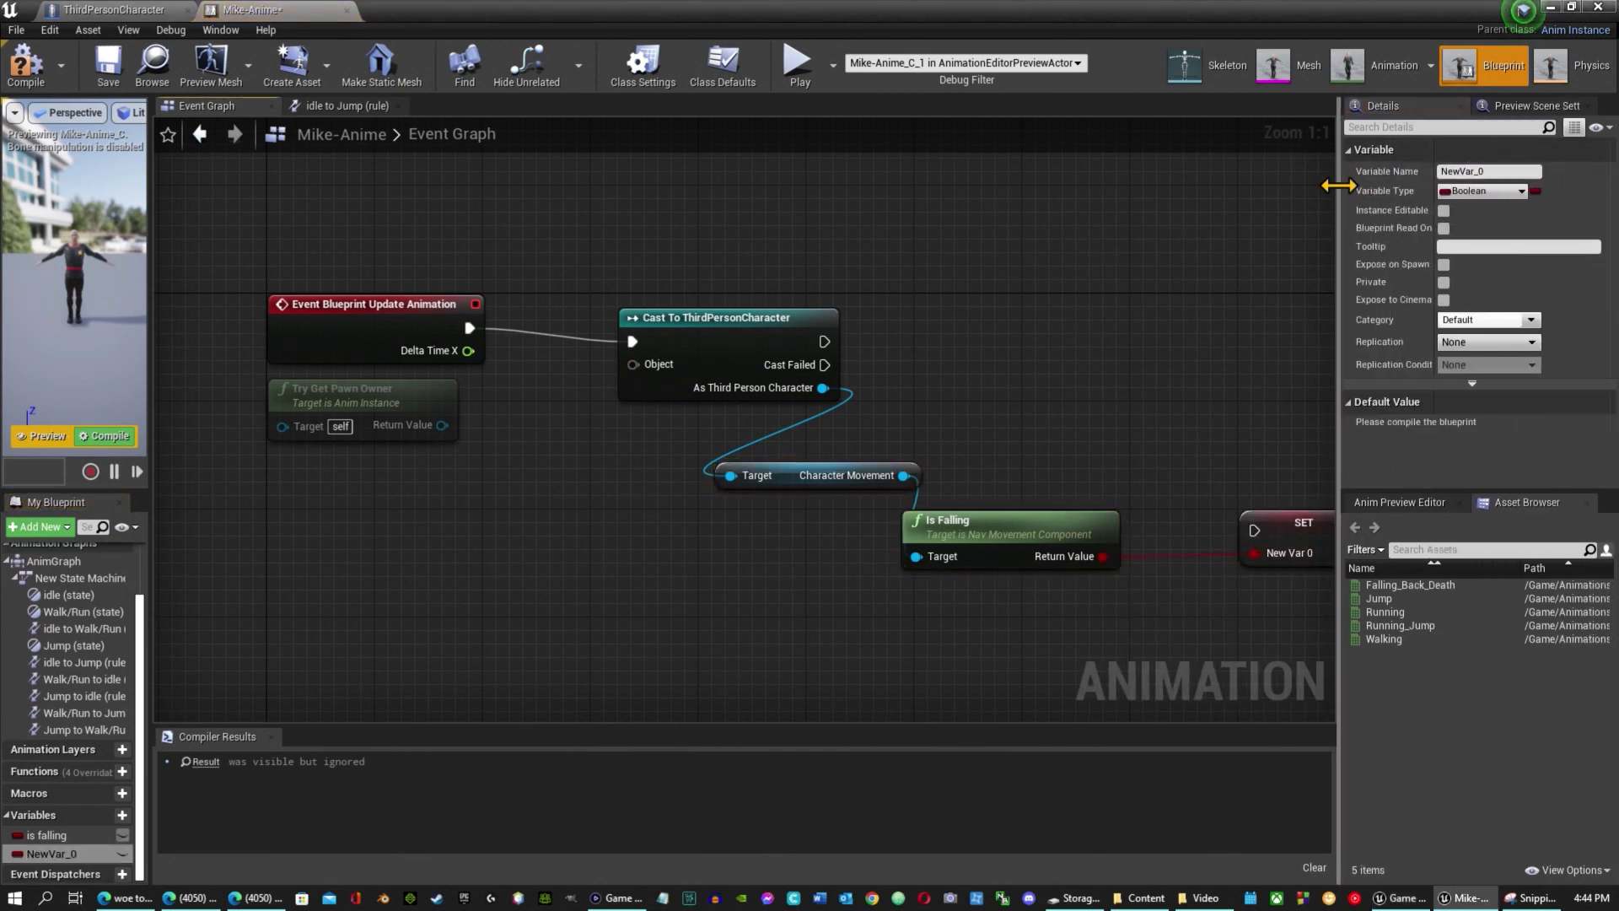
pyautogui.click(1508, 171)
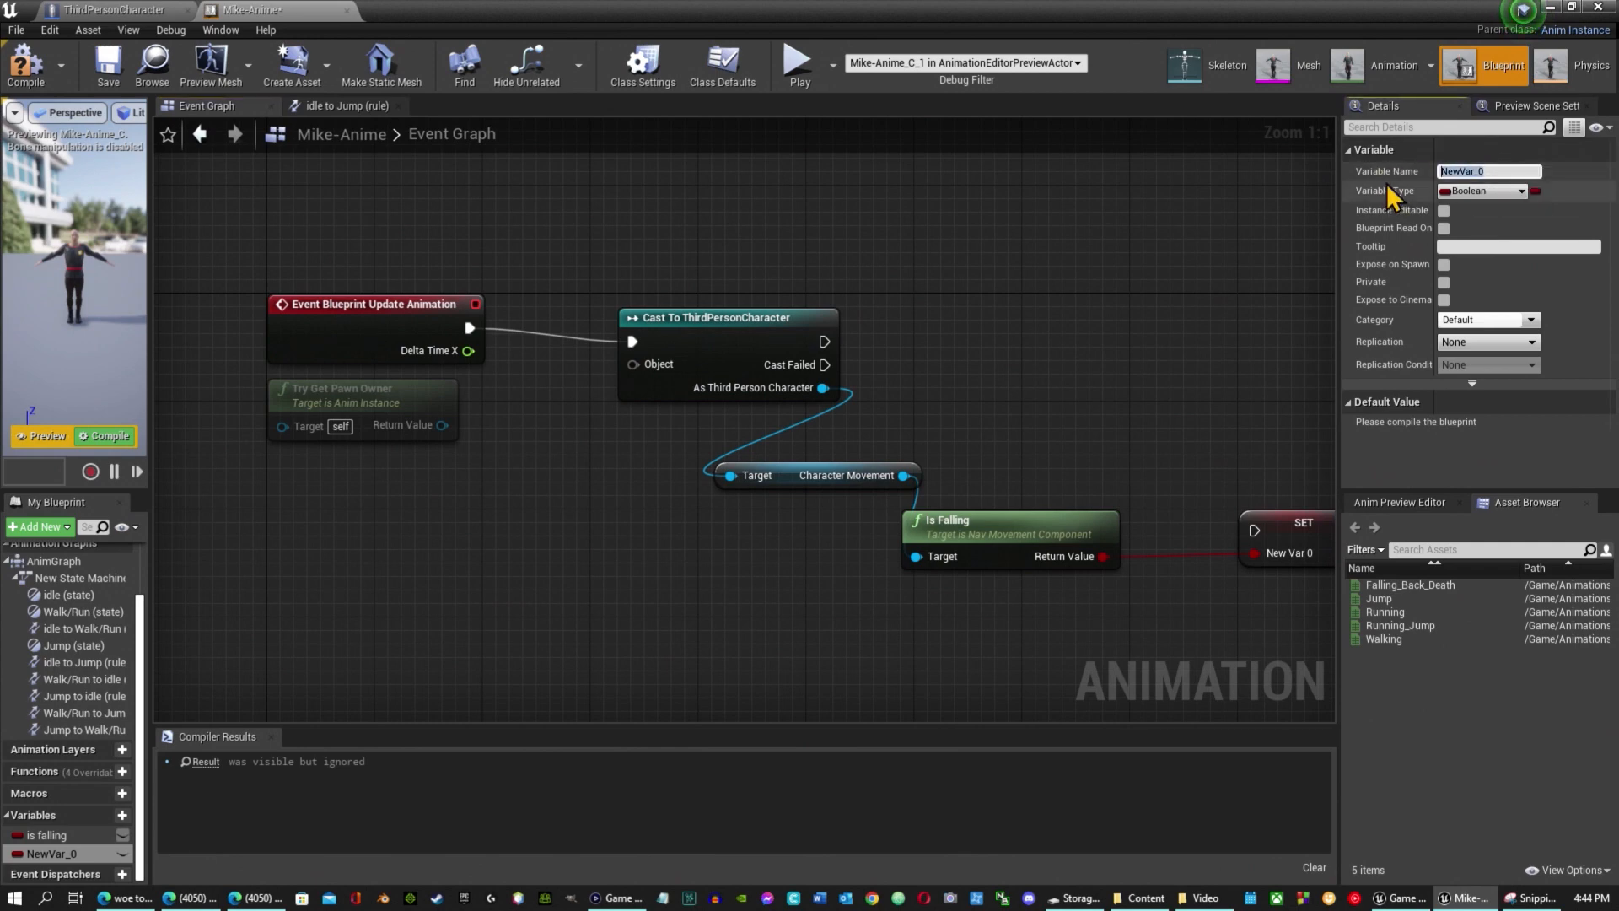
pyautogui.write('is falling')
pyautogui.press('Return')
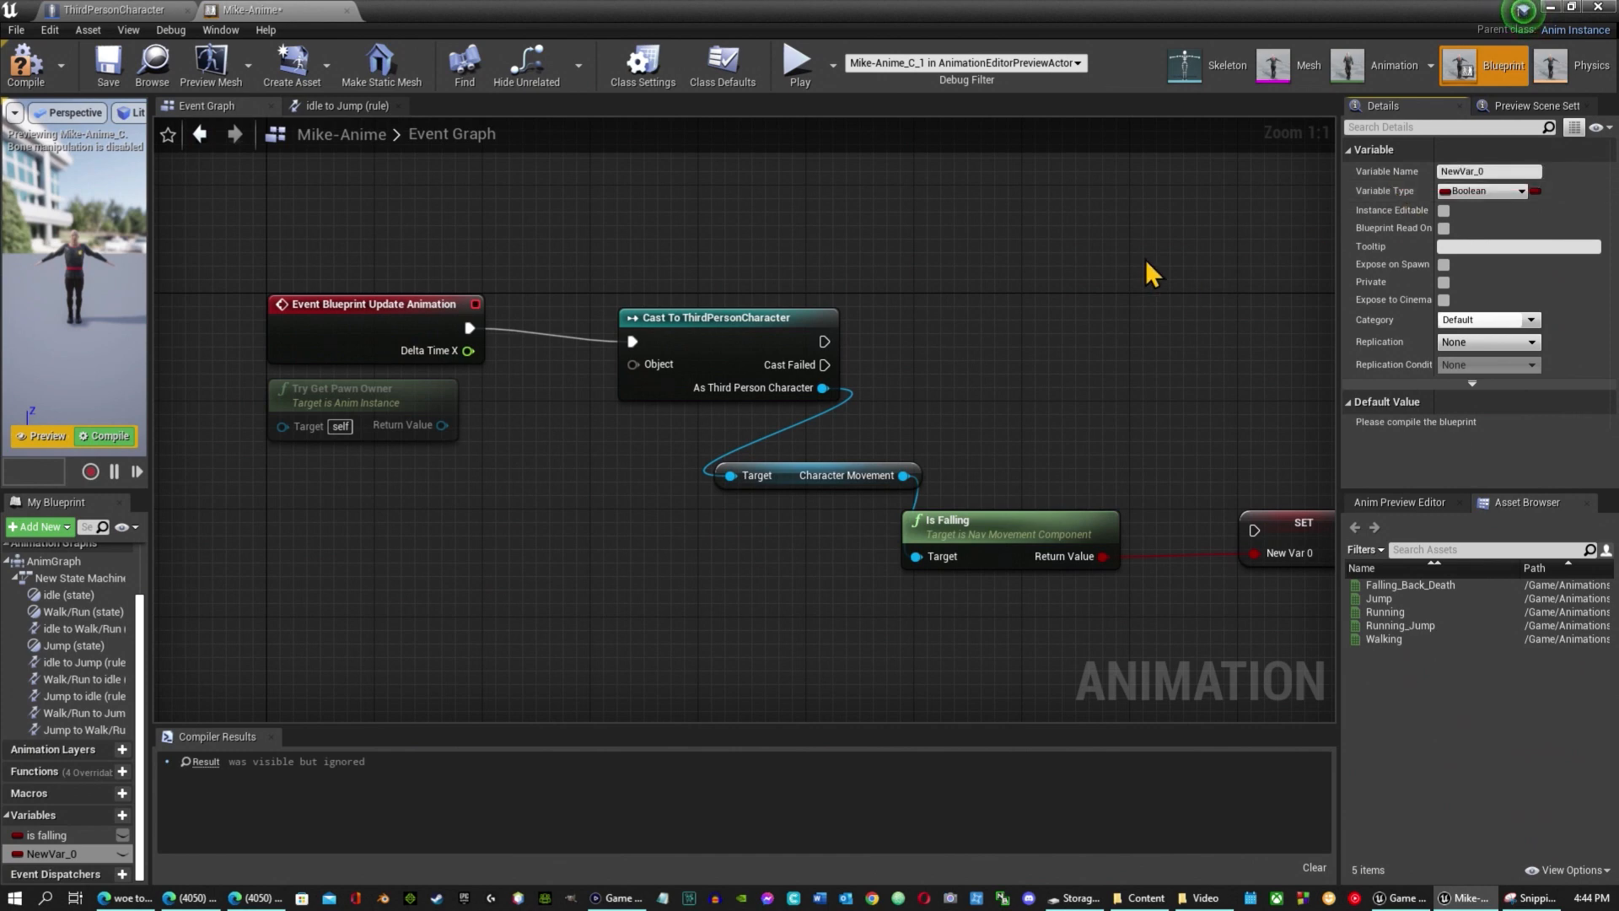
# Compile the Mike-Anime animation blueprint.
pyautogui.click(25, 67)
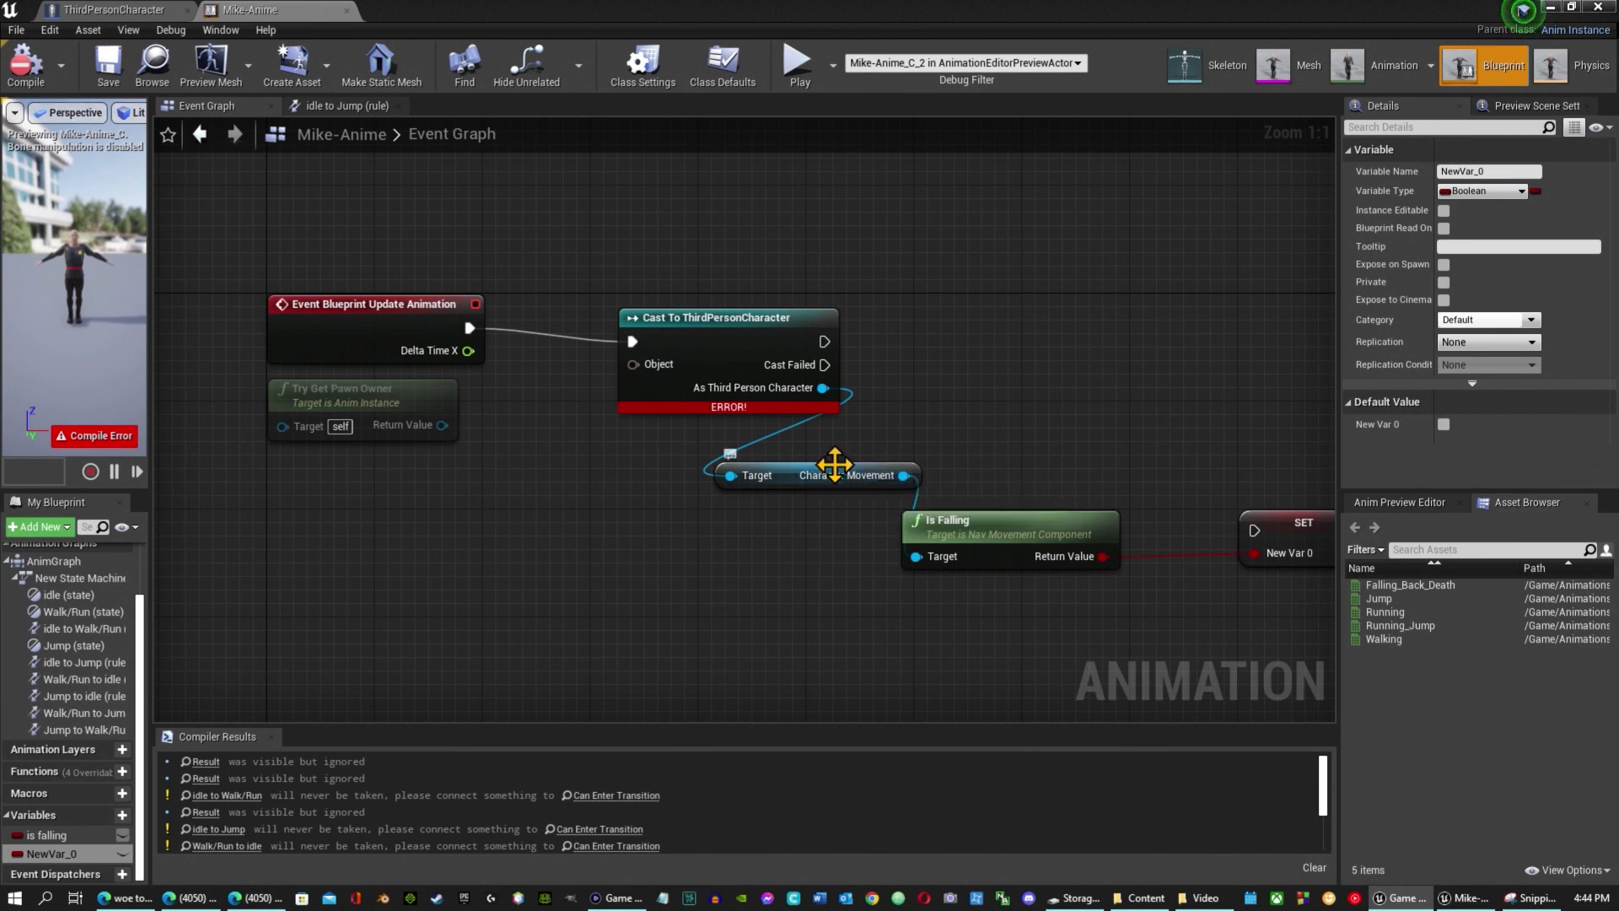
pyautogui.scroll(-1, 1051, 557)
pyautogui.moveTo(1089, 595); pyautogui.dragTo(947, 521, button='right')
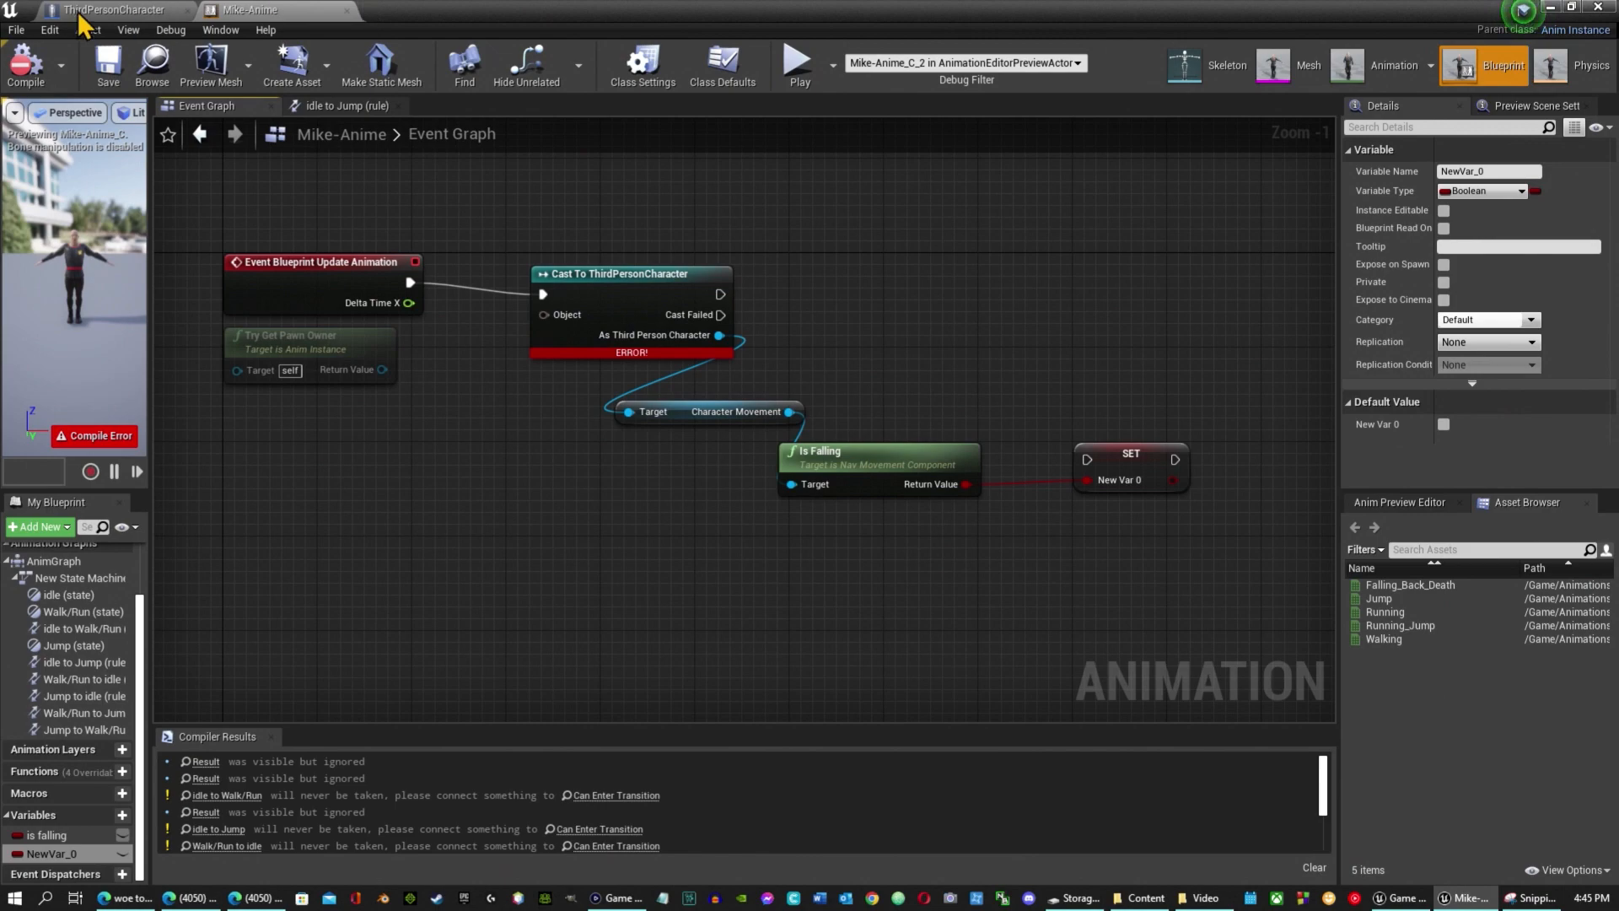
pyautogui.click(112, 10)
pyautogui.click(269, 10)
pyautogui.click(327, 105)
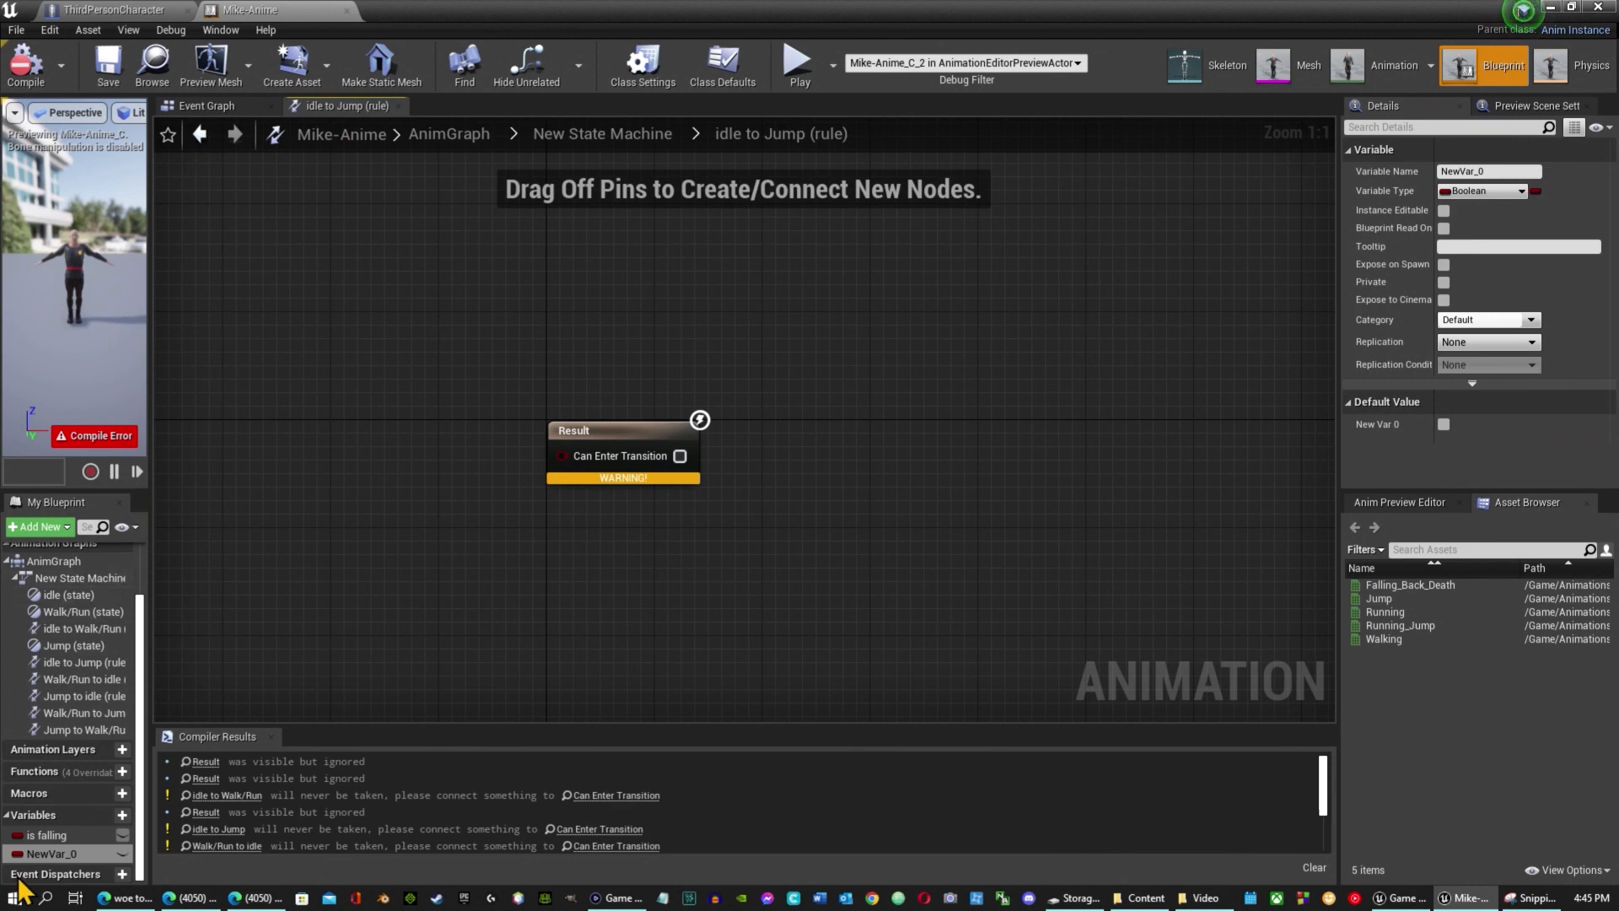
pyautogui.doubleClick(77, 853)
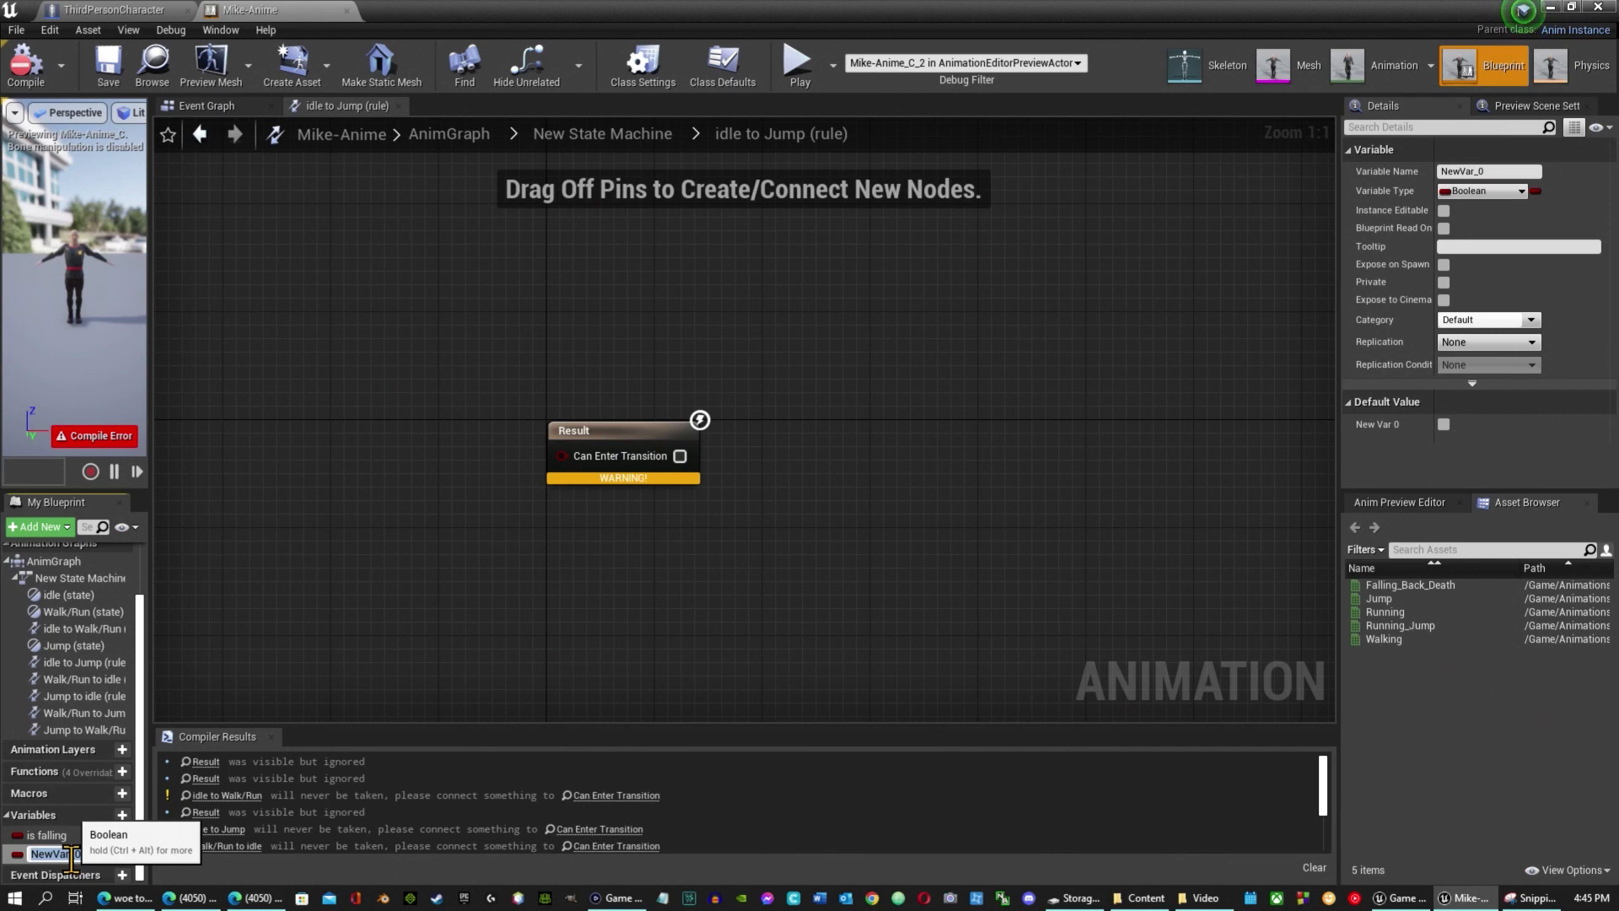
pyautogui.press('Delete')
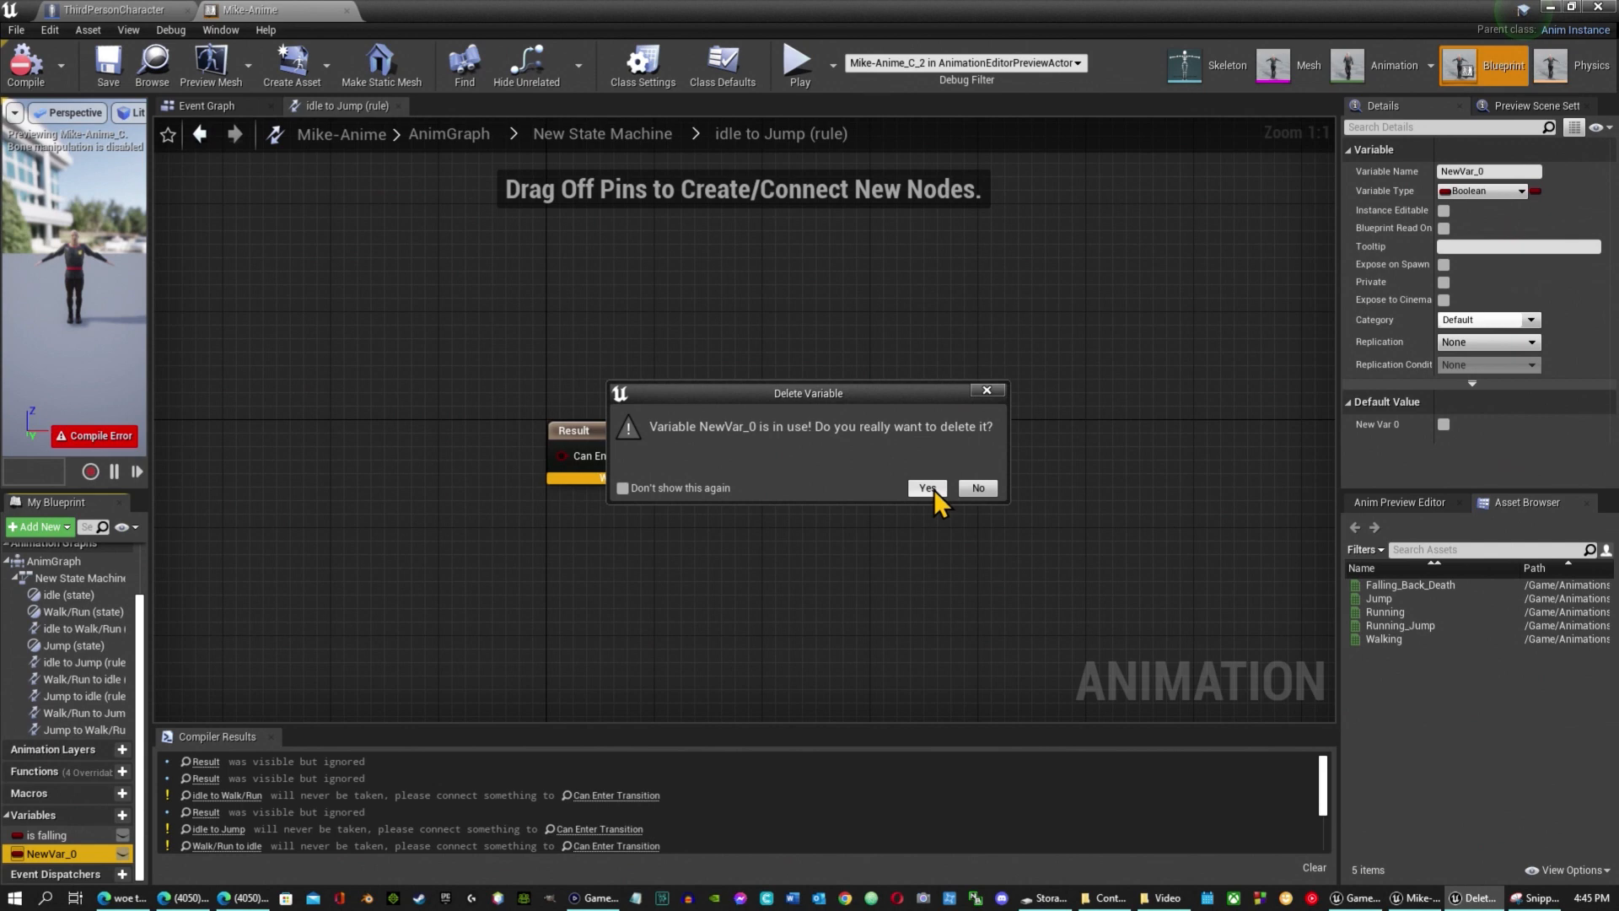
pyautogui.click(978, 488)
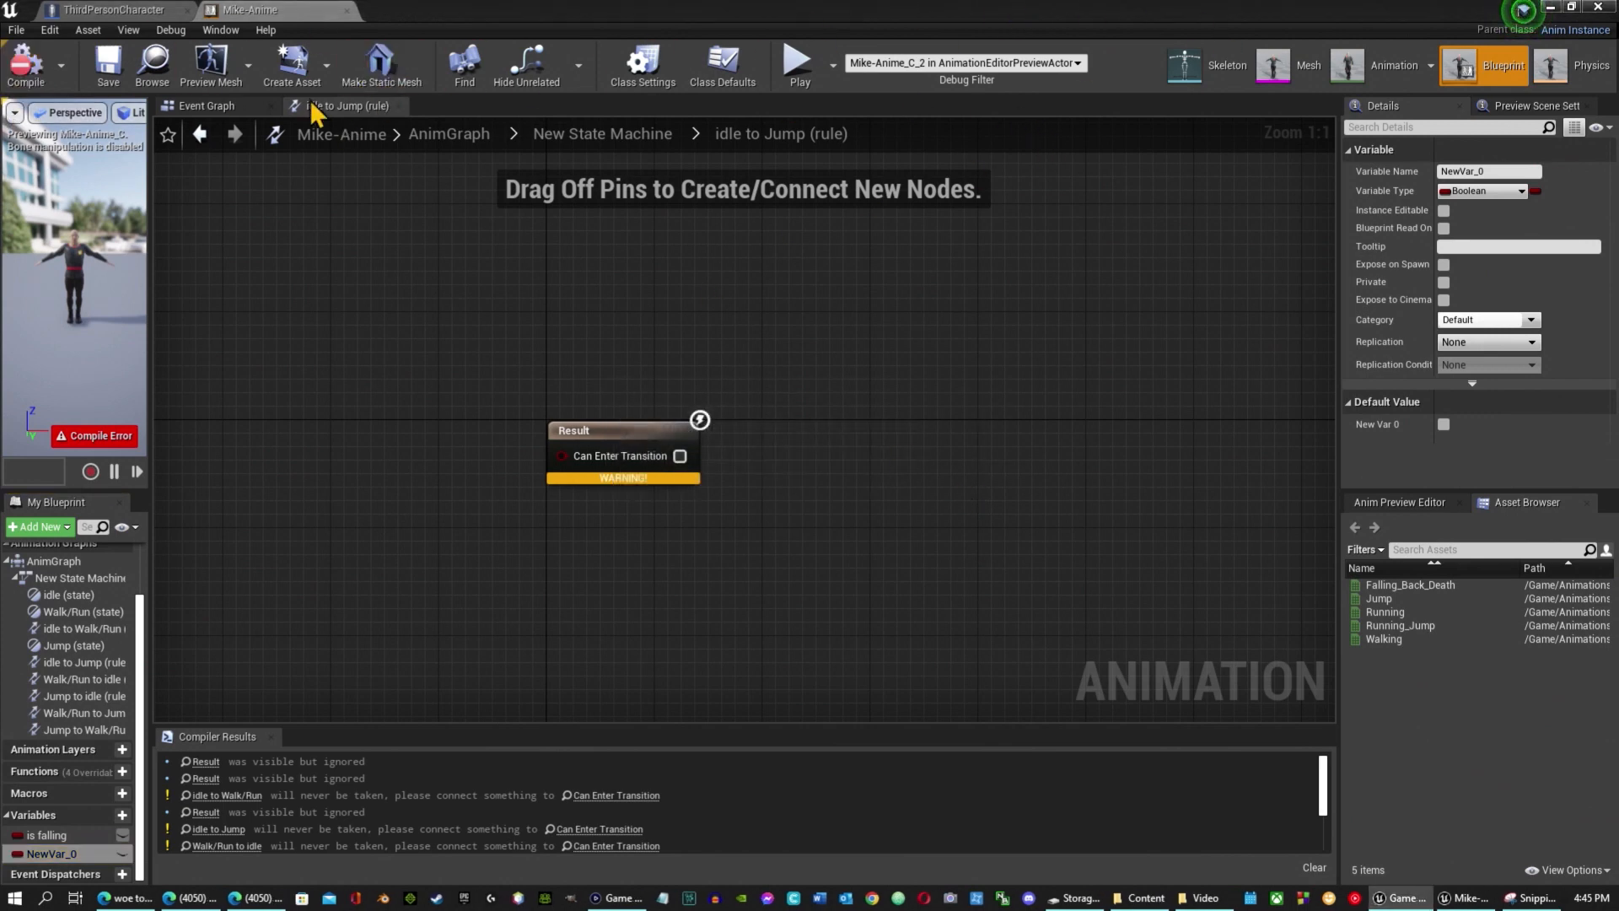
# Delete the New Var 0 SET node from the event graph, along with the variables is falling and NewVar_0.
pyautogui.click(230, 110)
pyautogui.click(1129, 453)
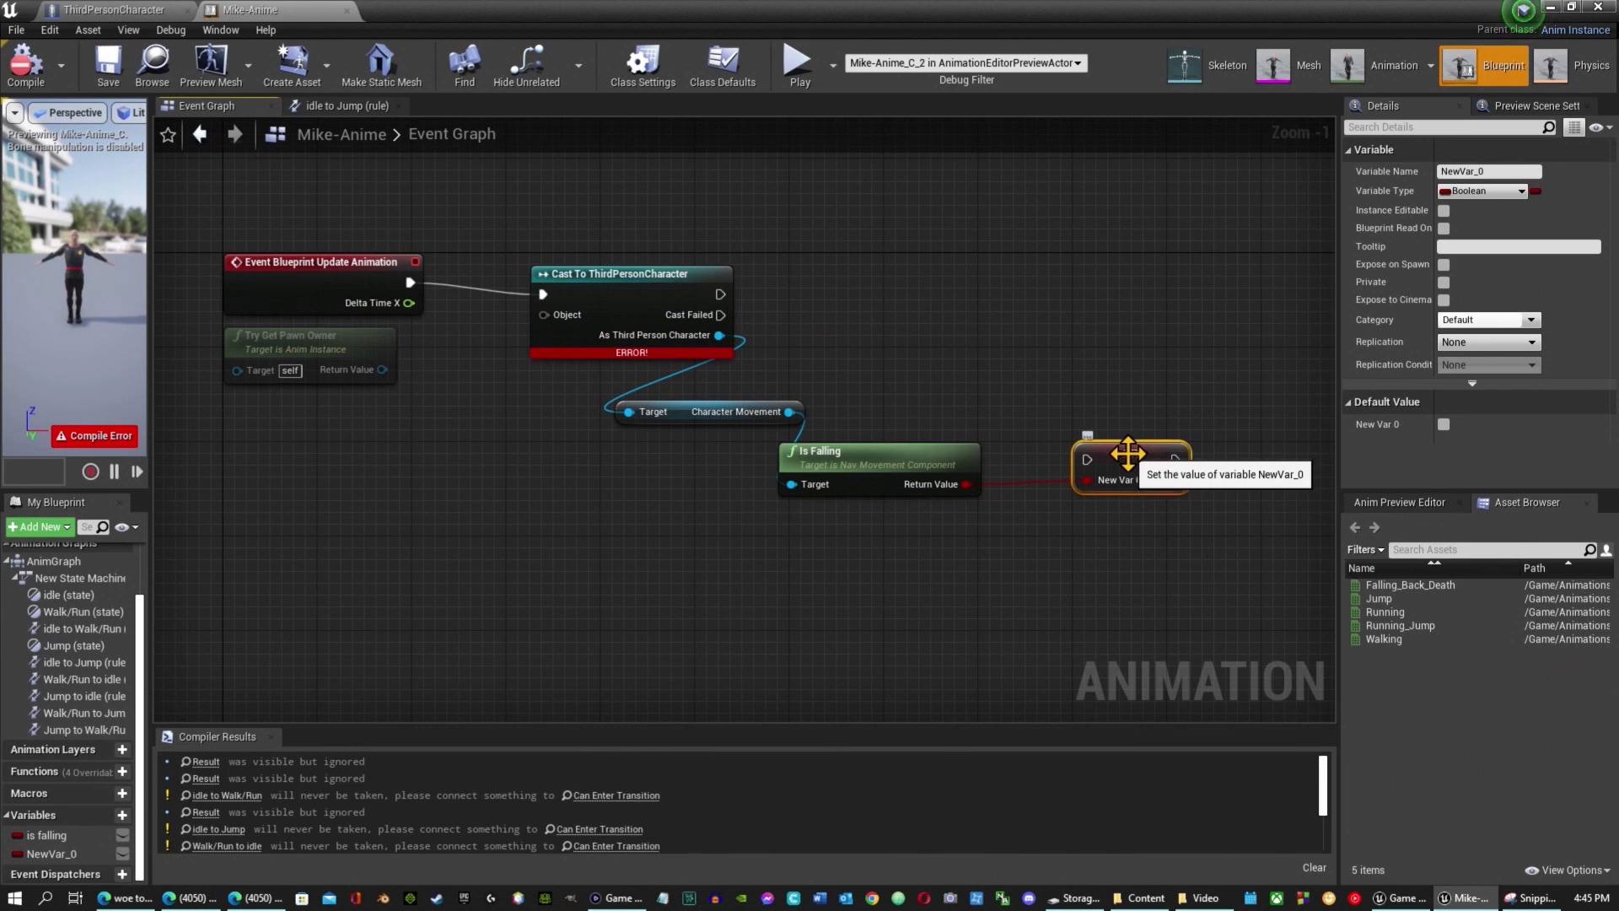
pyautogui.press('Delete')
pyautogui.click(52, 836)
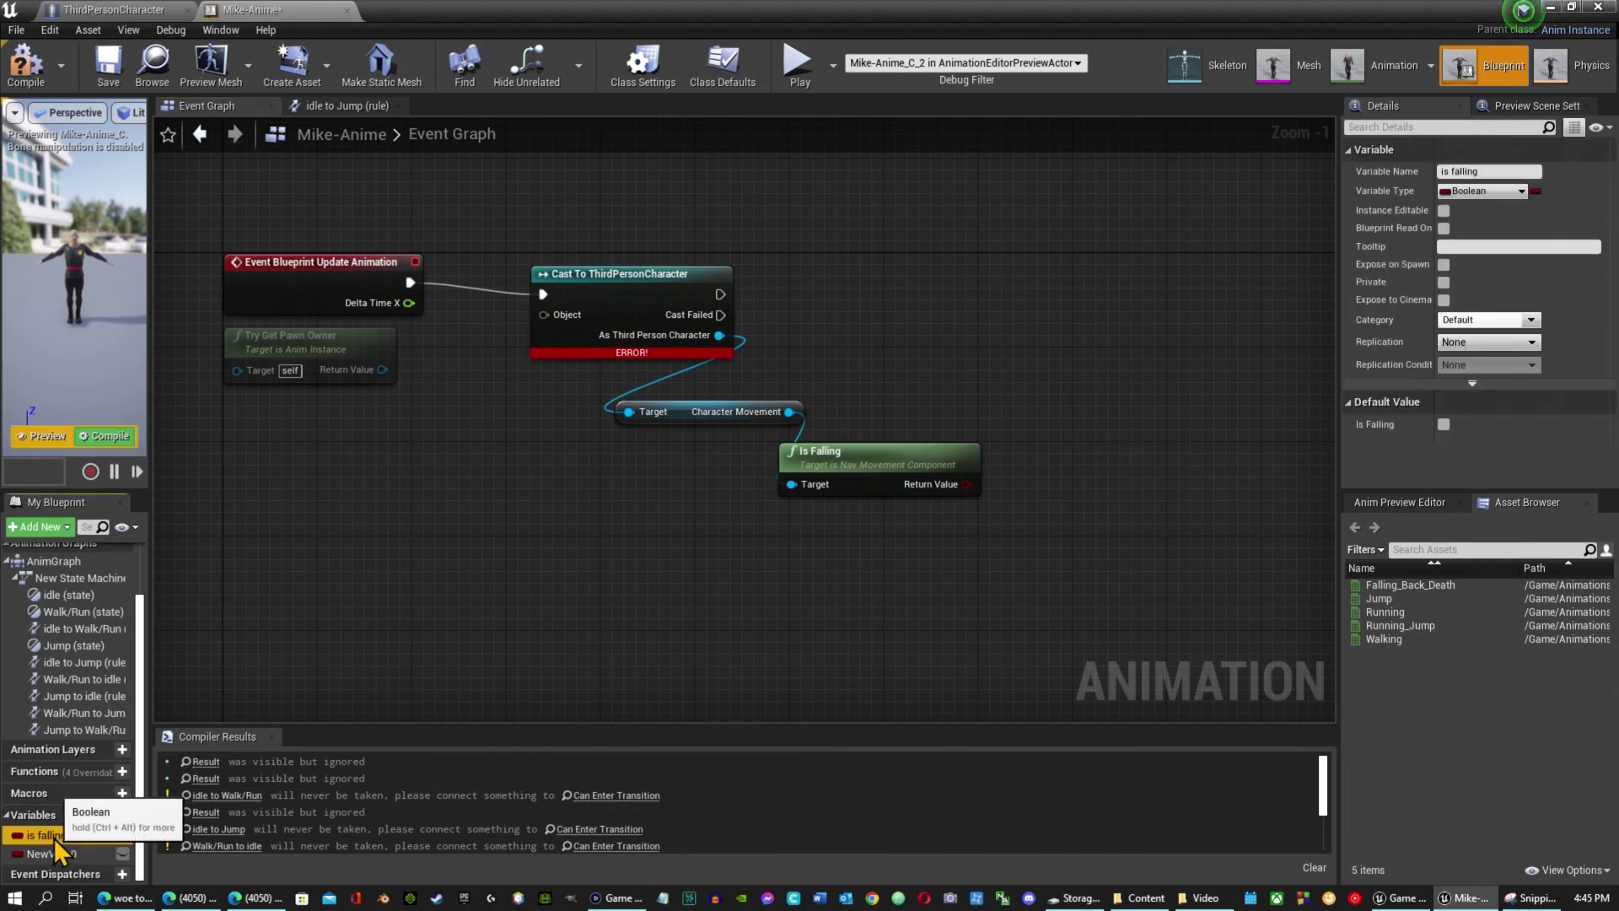
pyautogui.press('Delete')
pyautogui.click(63, 857)
pyautogui.press('Delete')
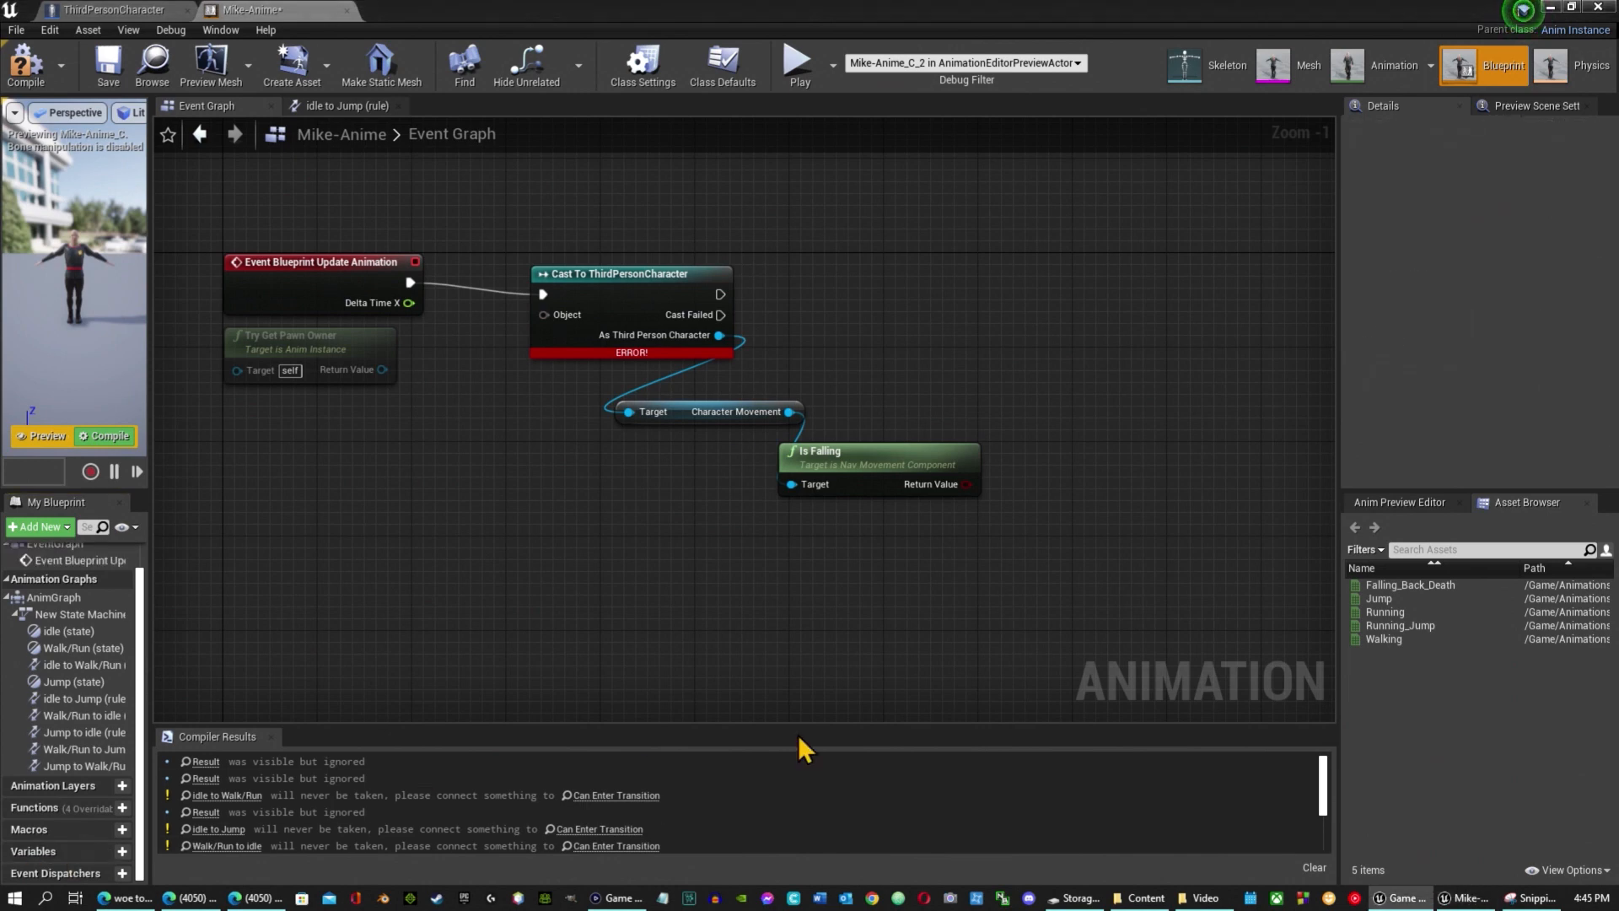
# Promote the Is Falling node's return value to a variable and name it is Falling.
pyautogui.rightClick(968, 486)
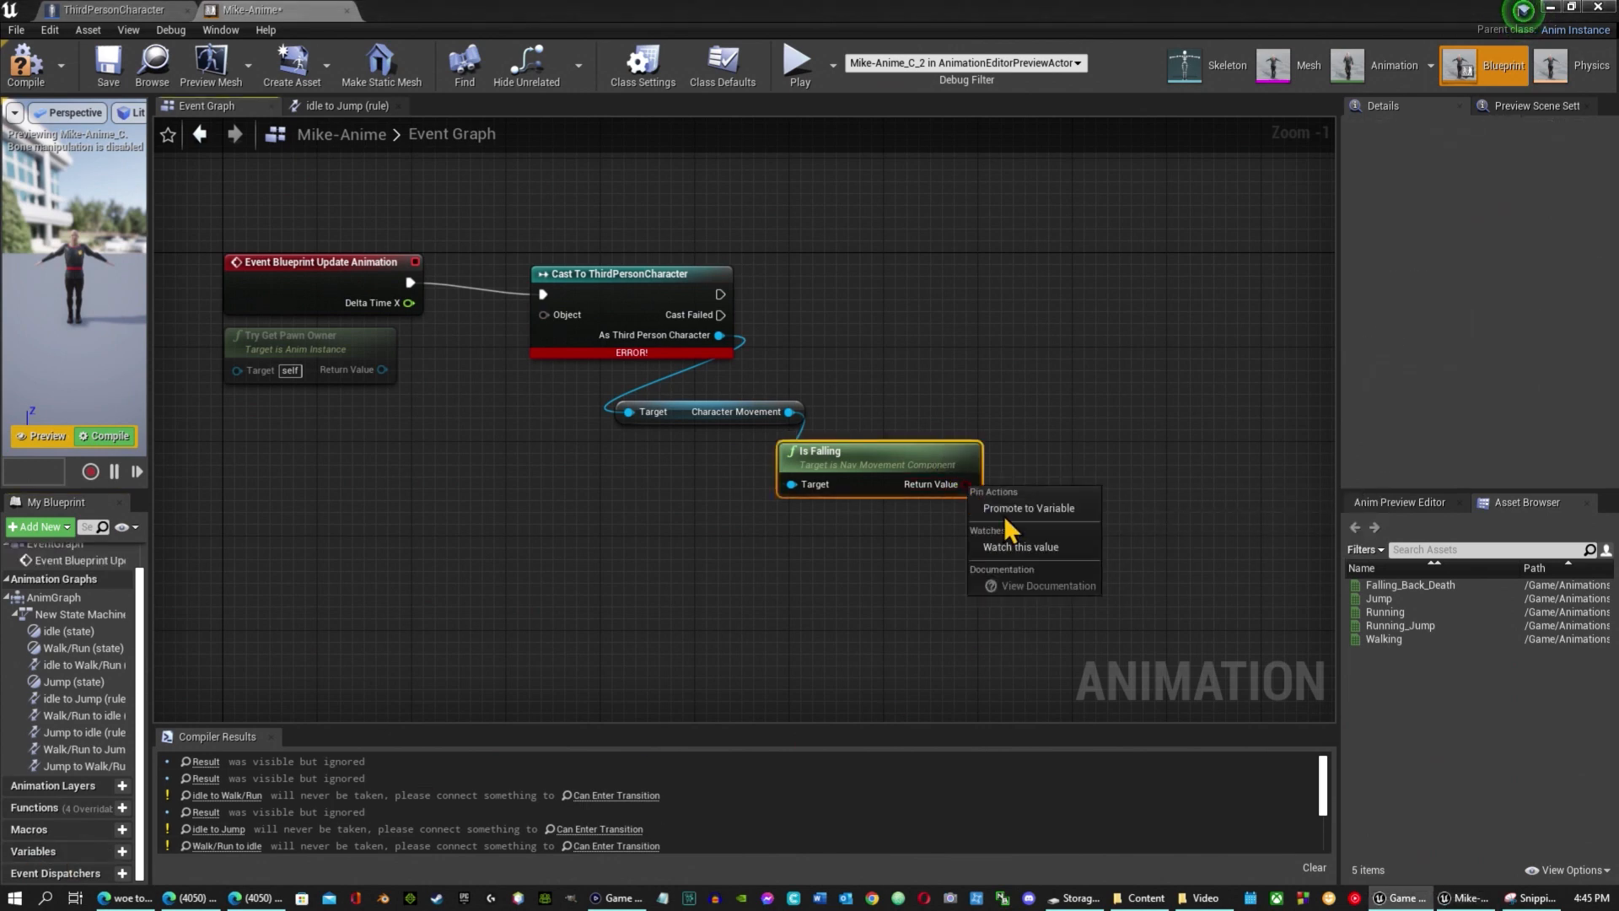
pyautogui.click(1008, 508)
pyautogui.click(1471, 170)
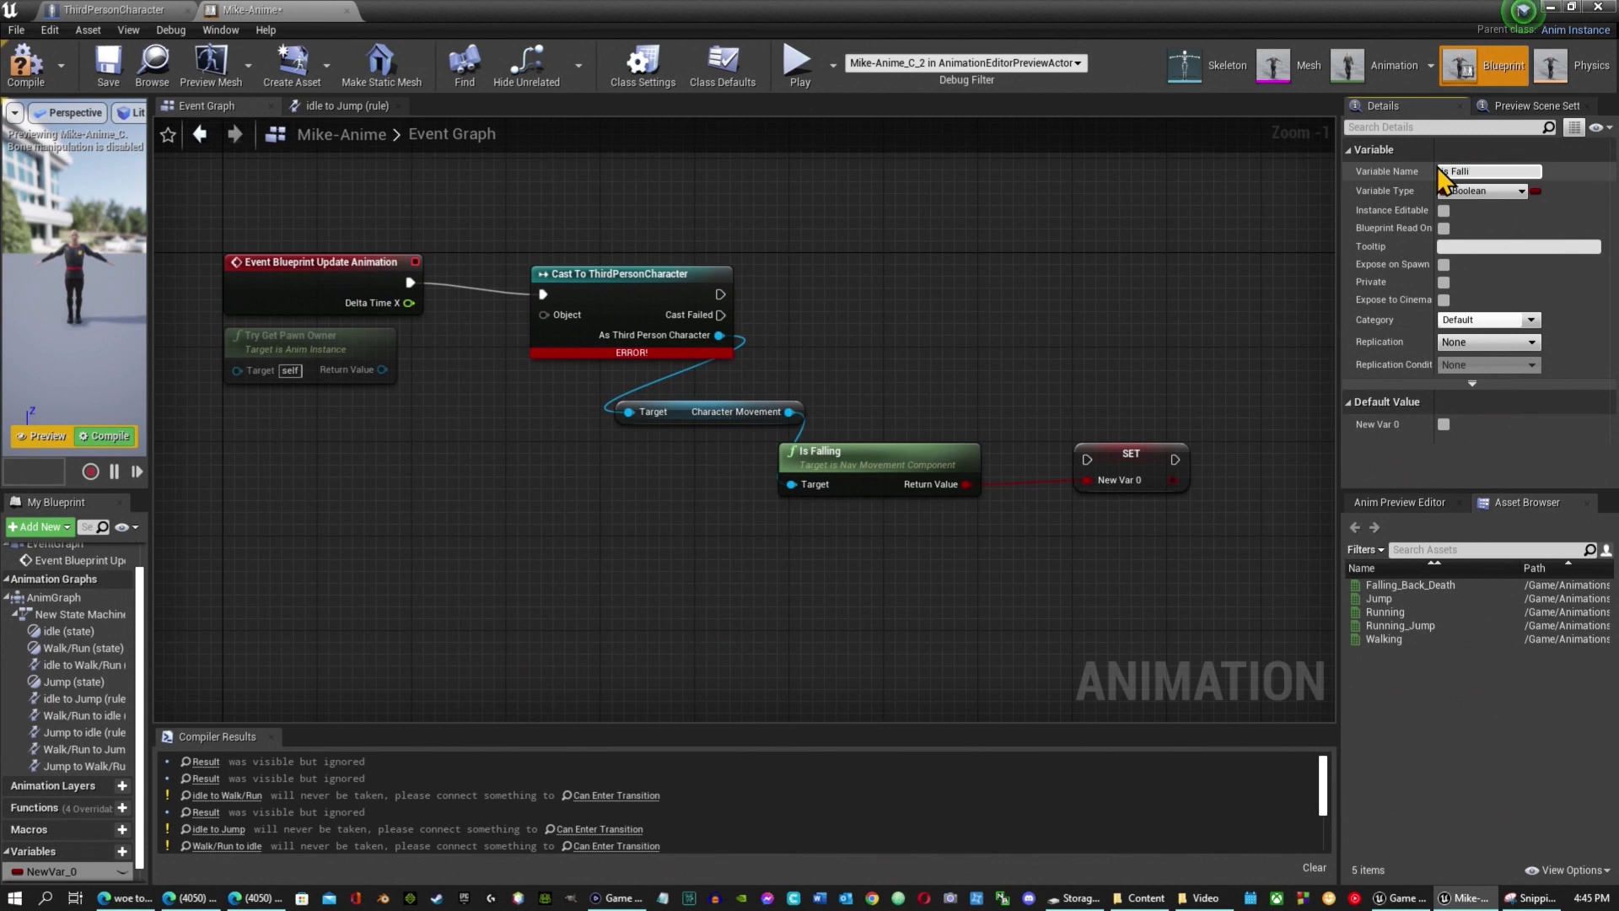
pyautogui.write('Is Falling')
pyautogui.press('Return')
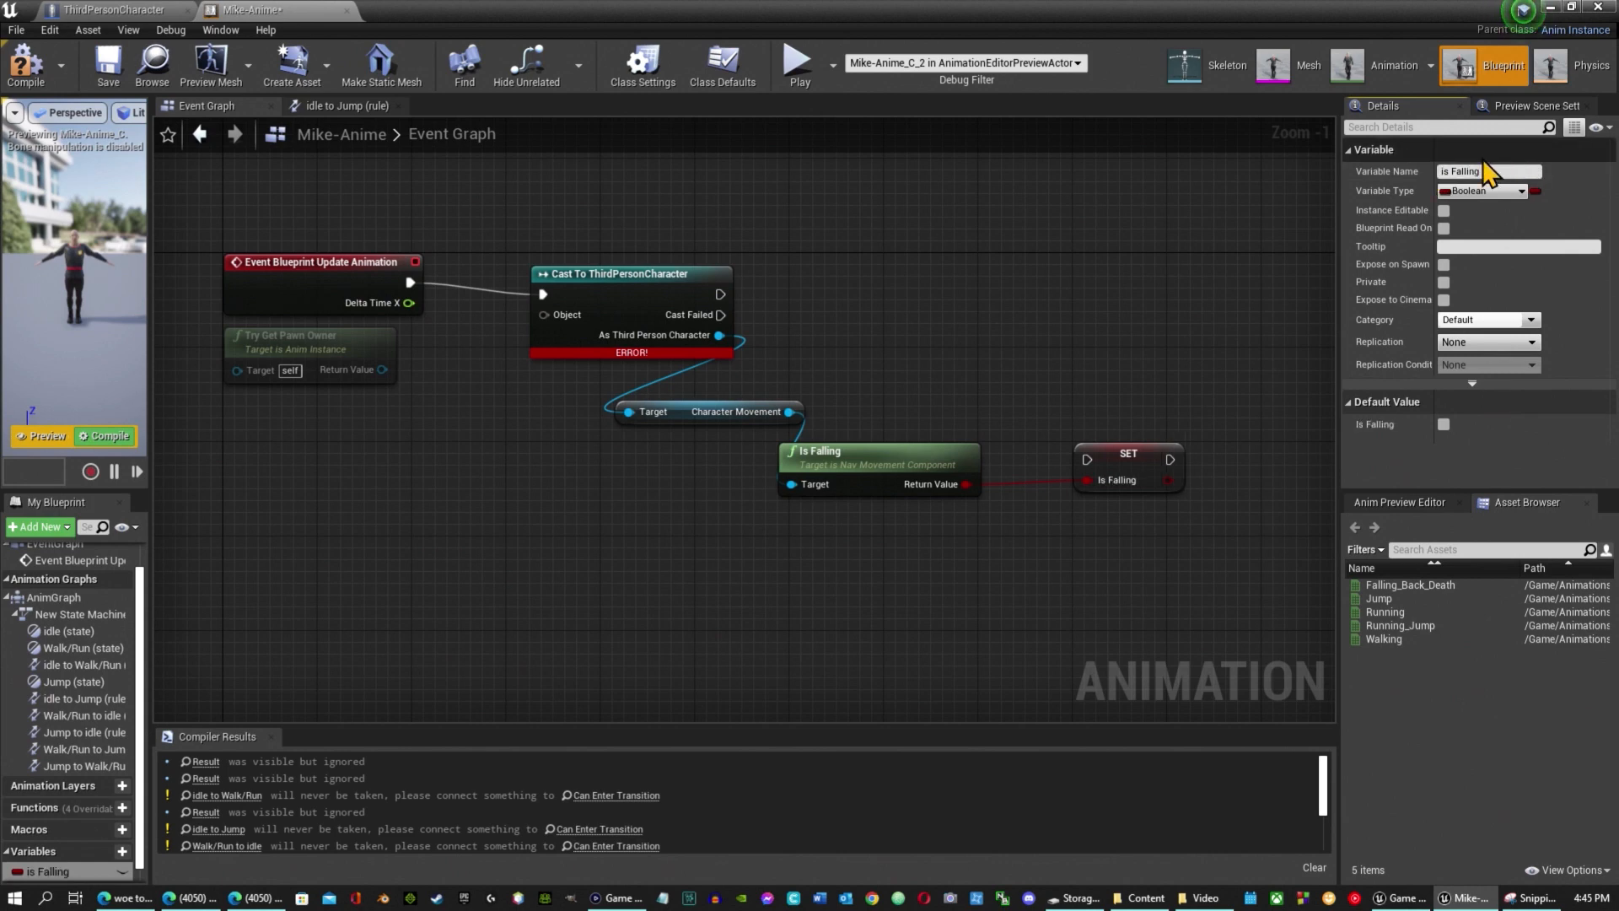
# In the idle to Jump rule, add a getter for is Falling feeding a new Equal Boolean node, and move the getter aside.
pyautogui.click(338, 107)
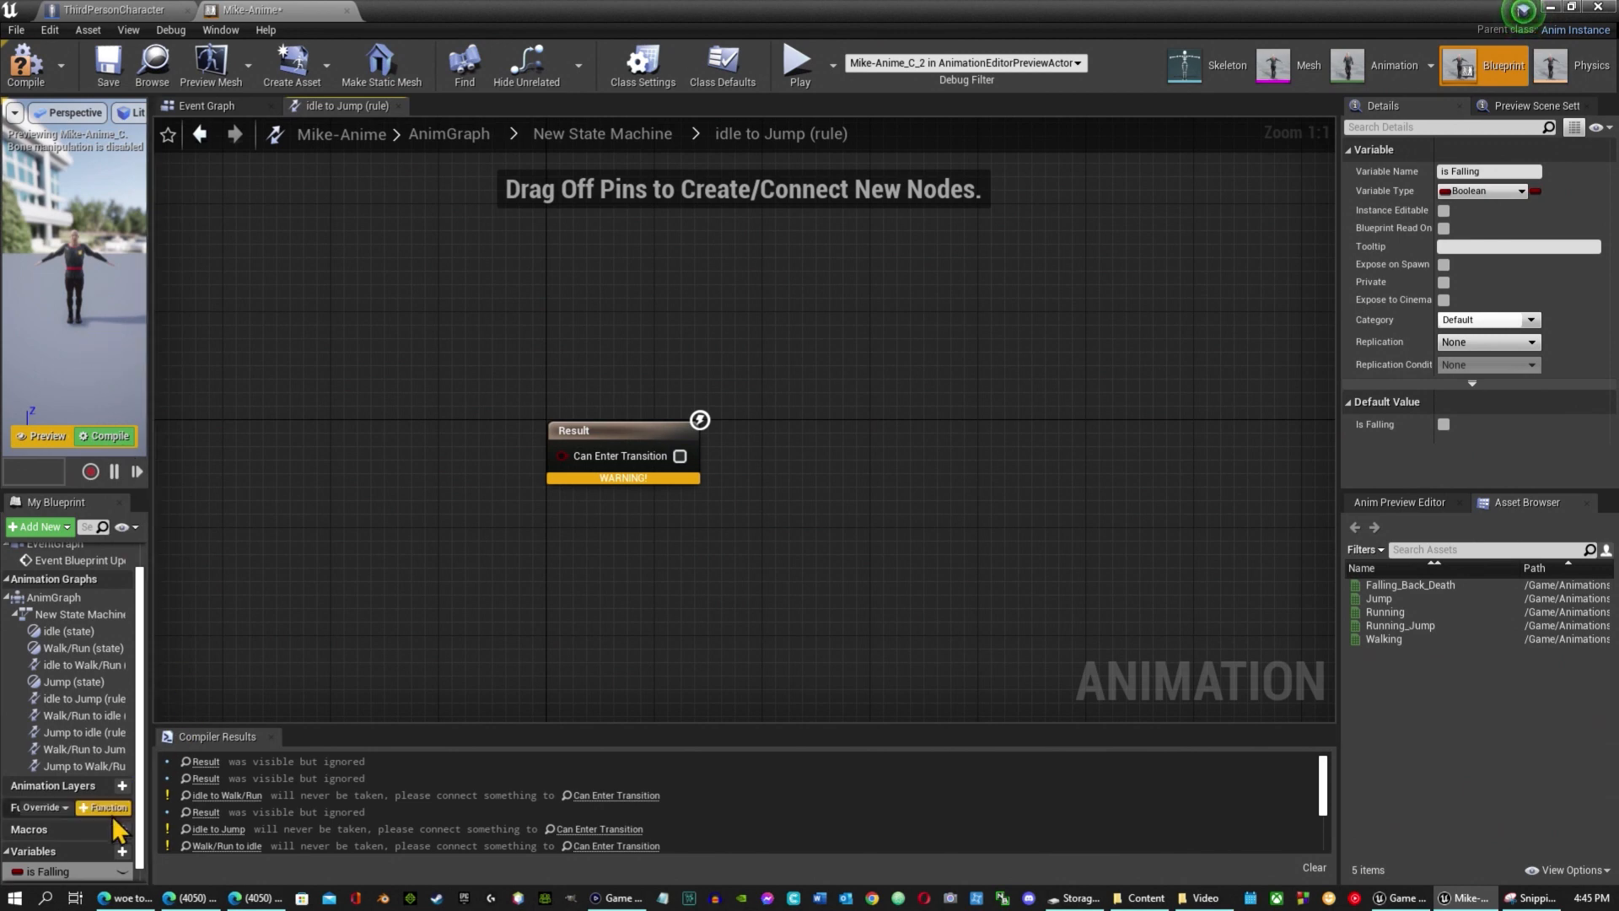
pyautogui.keyDown('ctrl'); pyautogui.moveTo(48, 872); pyautogui.dragTo(362, 451); pyautogui.keyUp('ctrl')
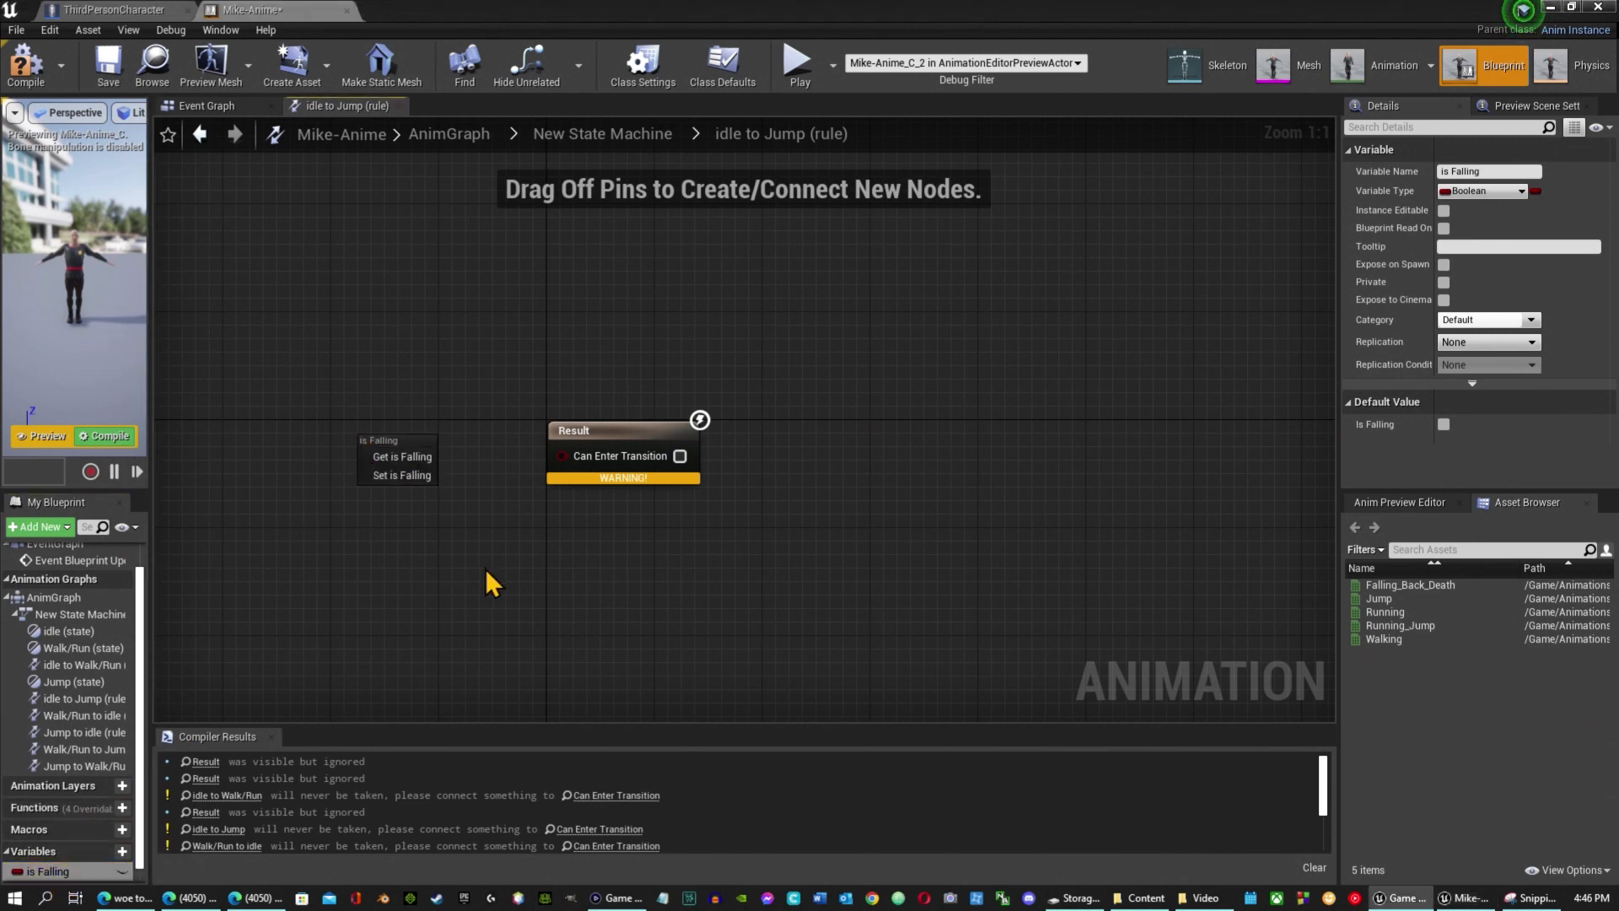
pyautogui.click(406, 456)
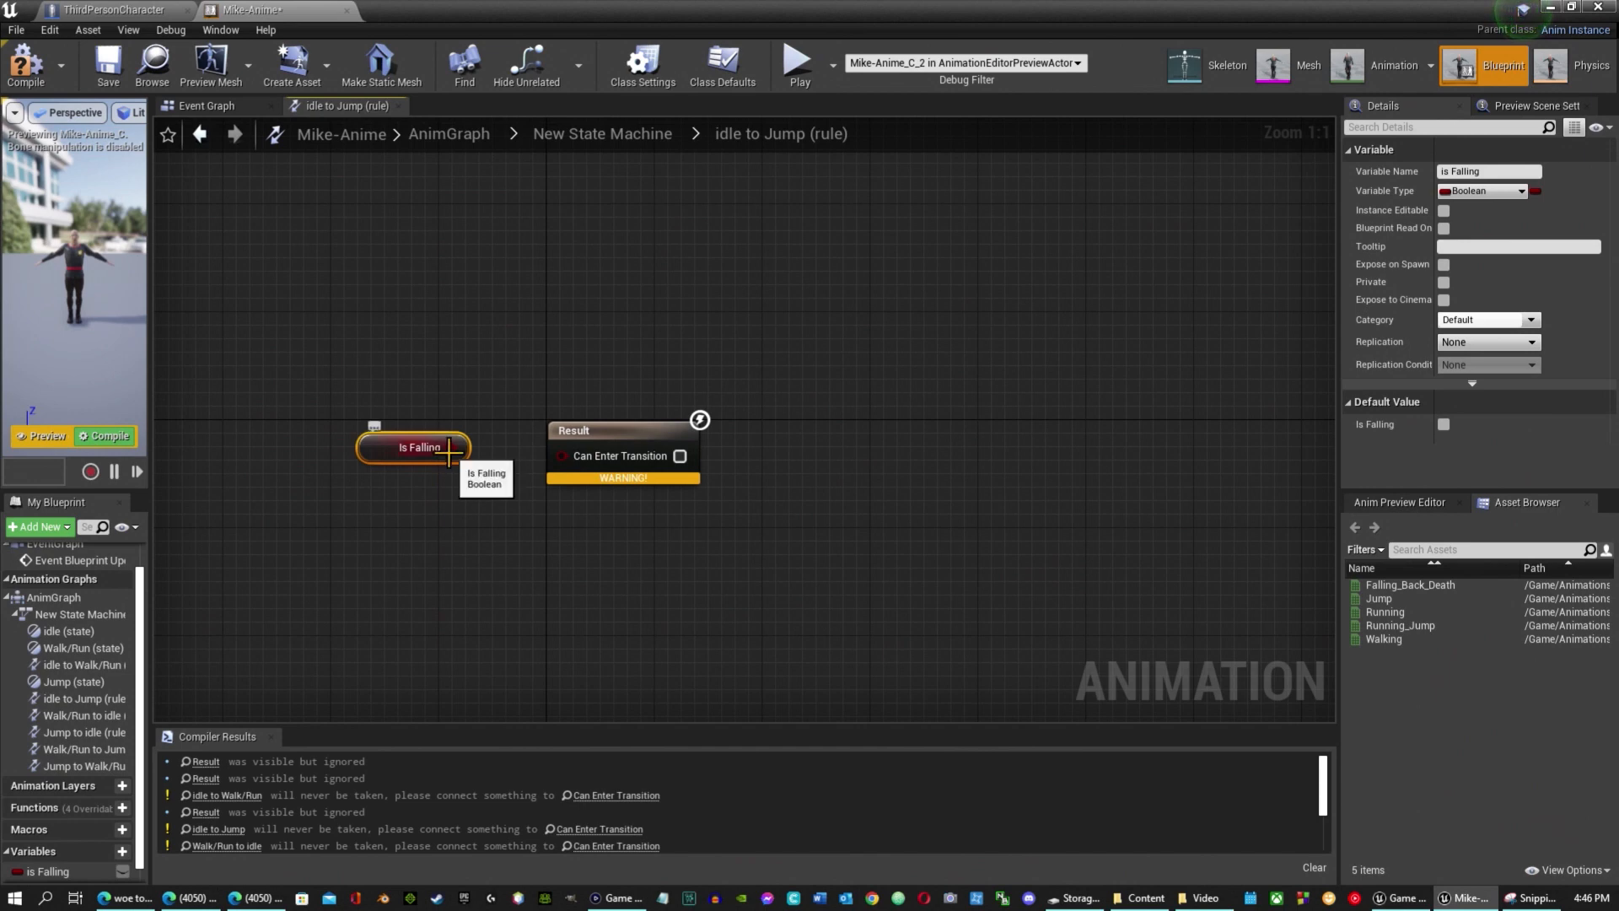
pyautogui.moveTo(463, 456); pyautogui.dragTo(496, 472)
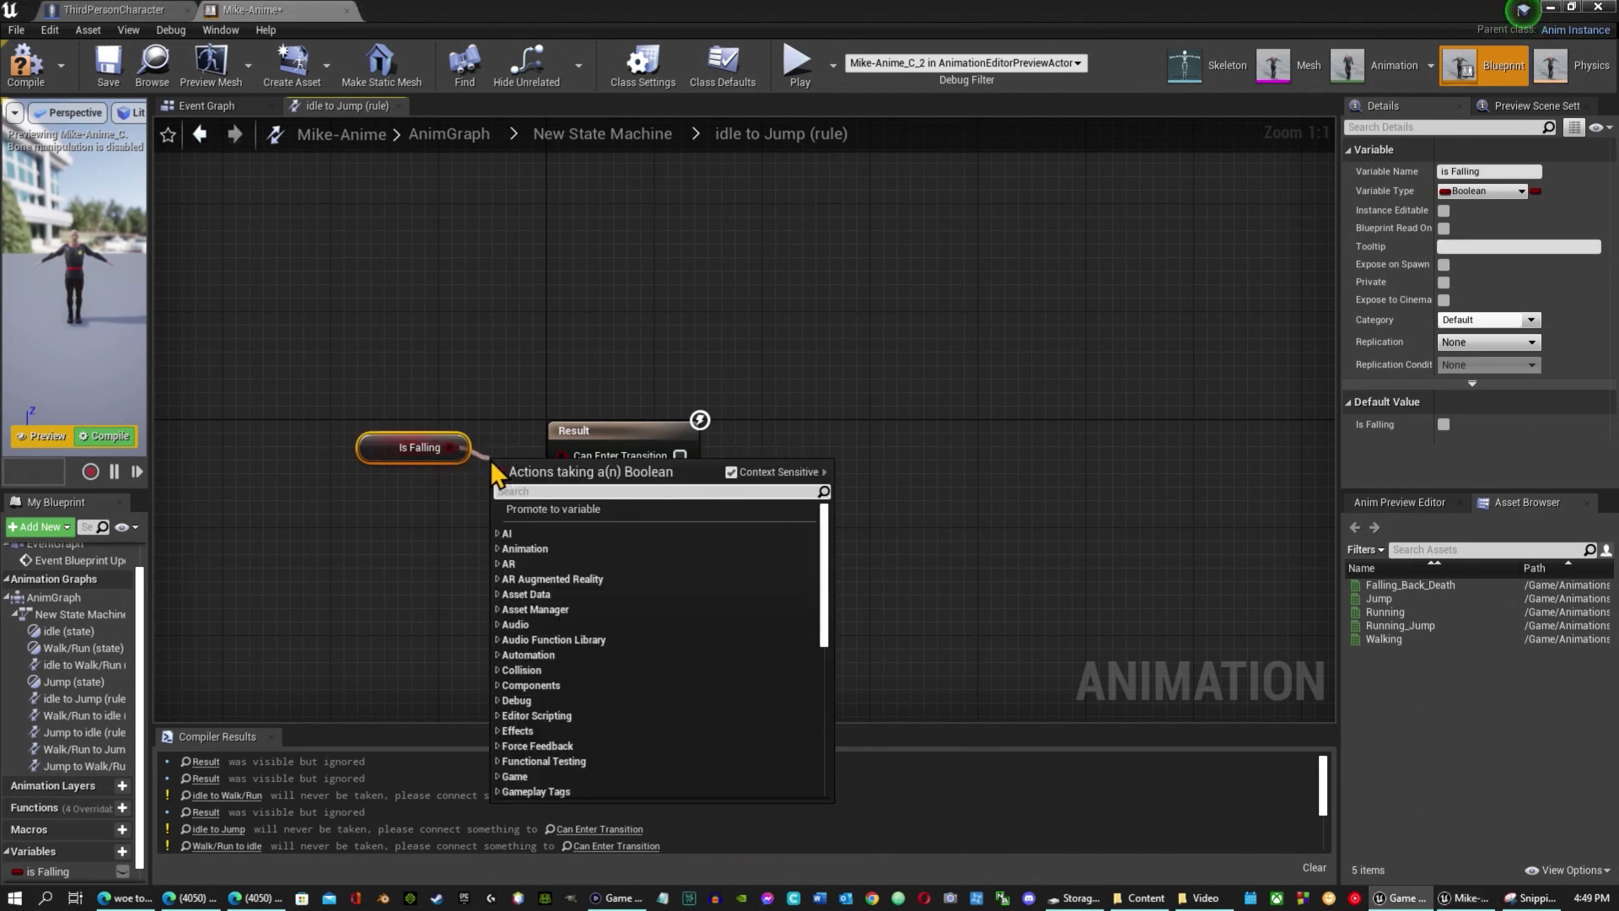
pyautogui.write('==')
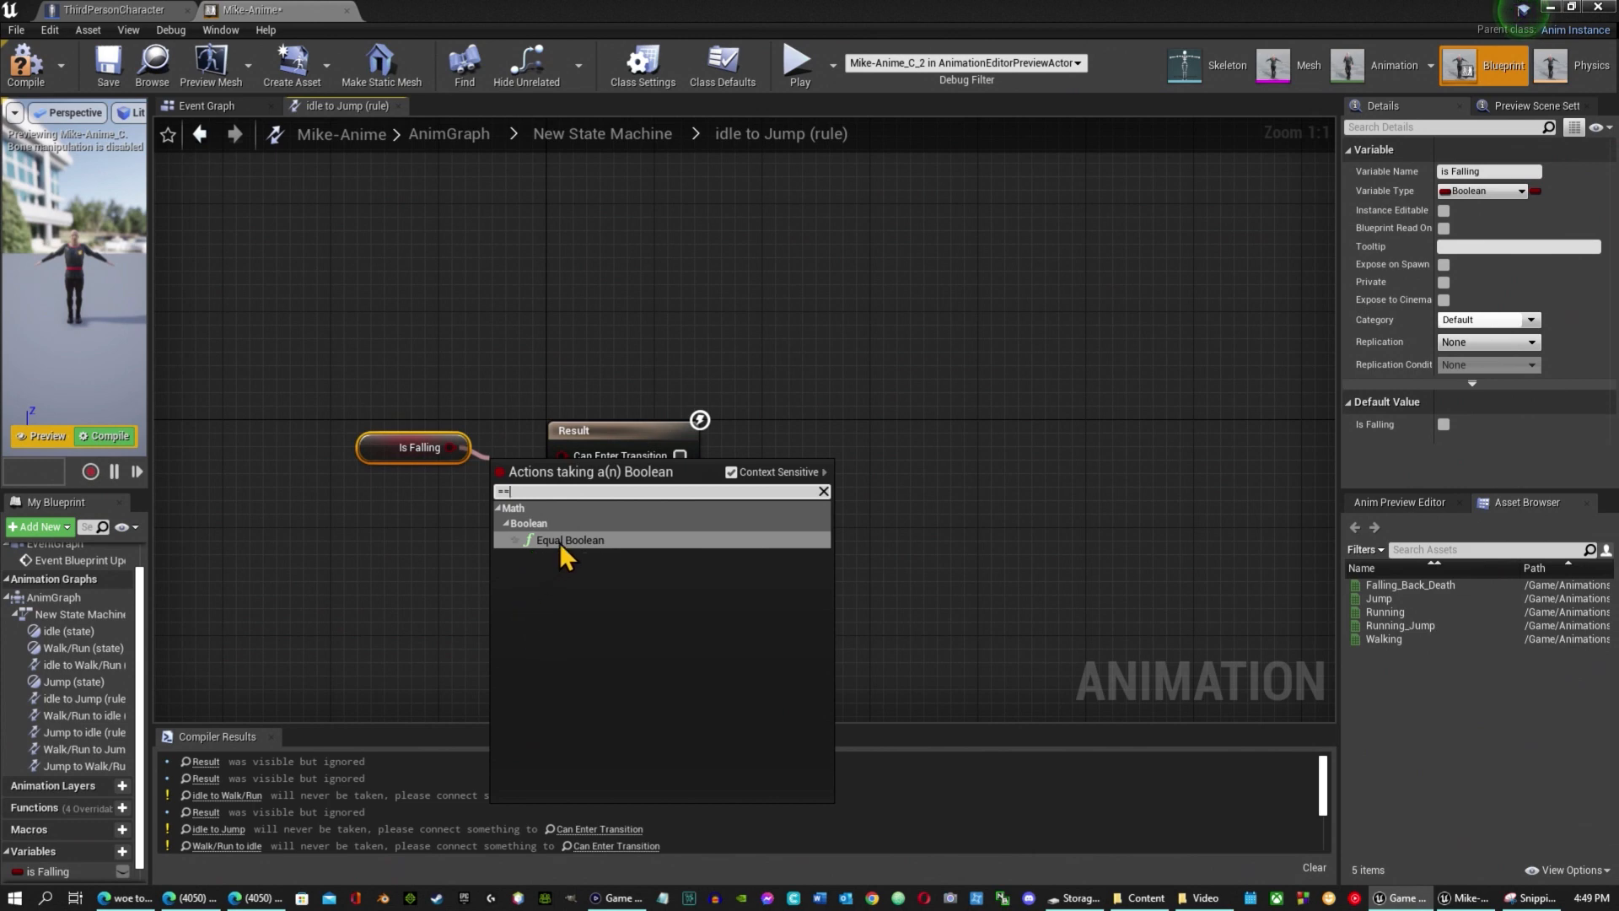
pyautogui.click(560, 543)
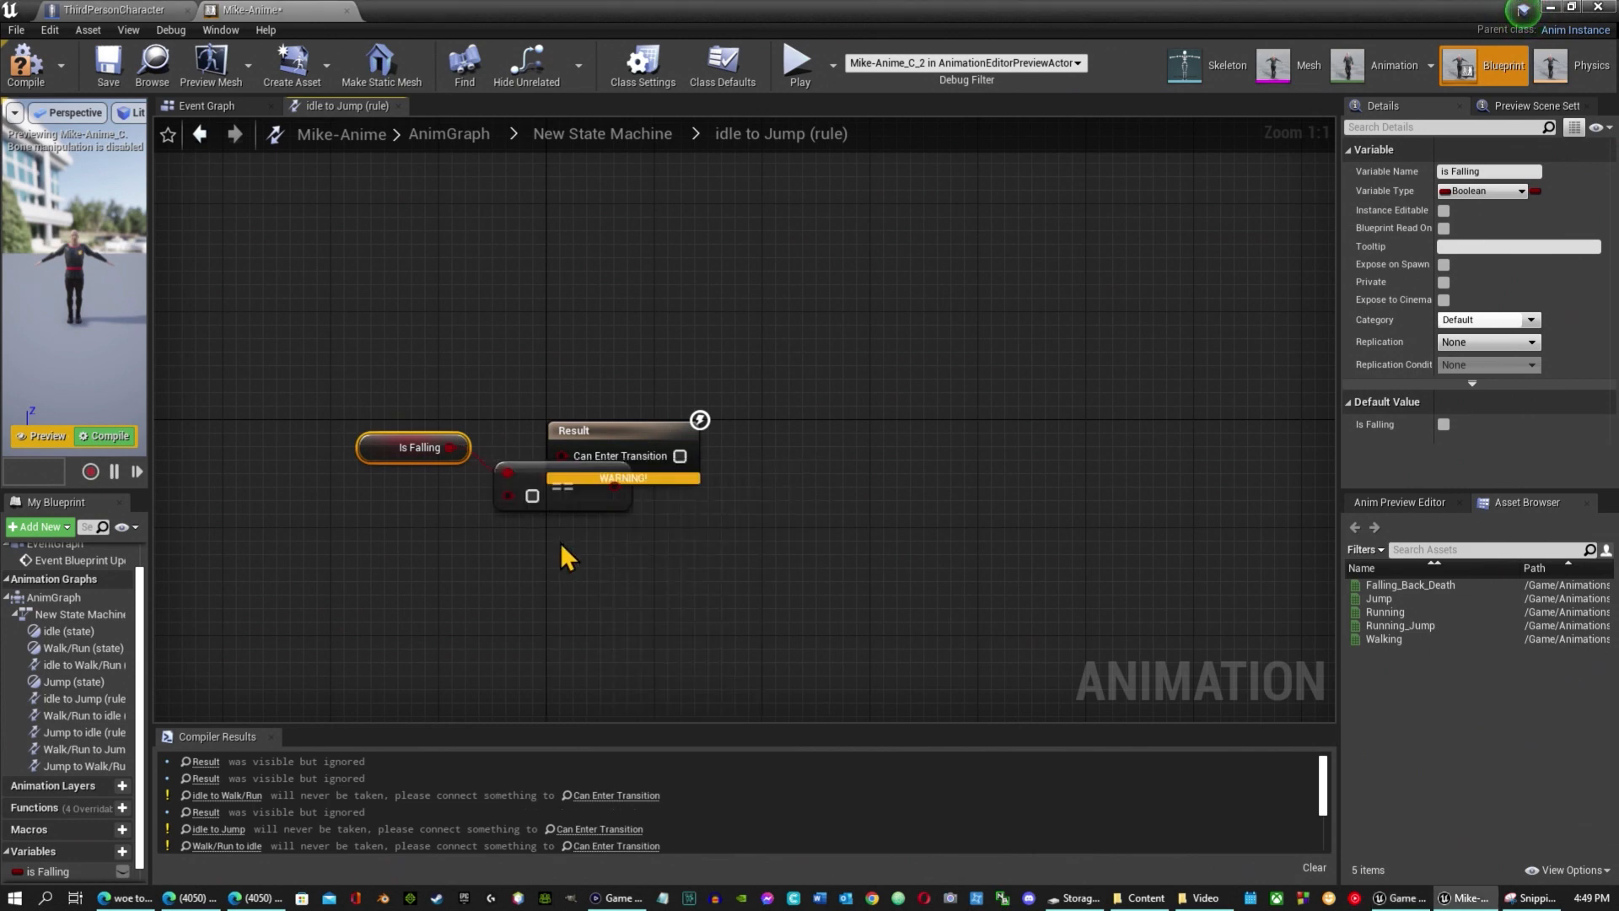
pyautogui.moveTo(442, 447); pyautogui.dragTo(334, 449)
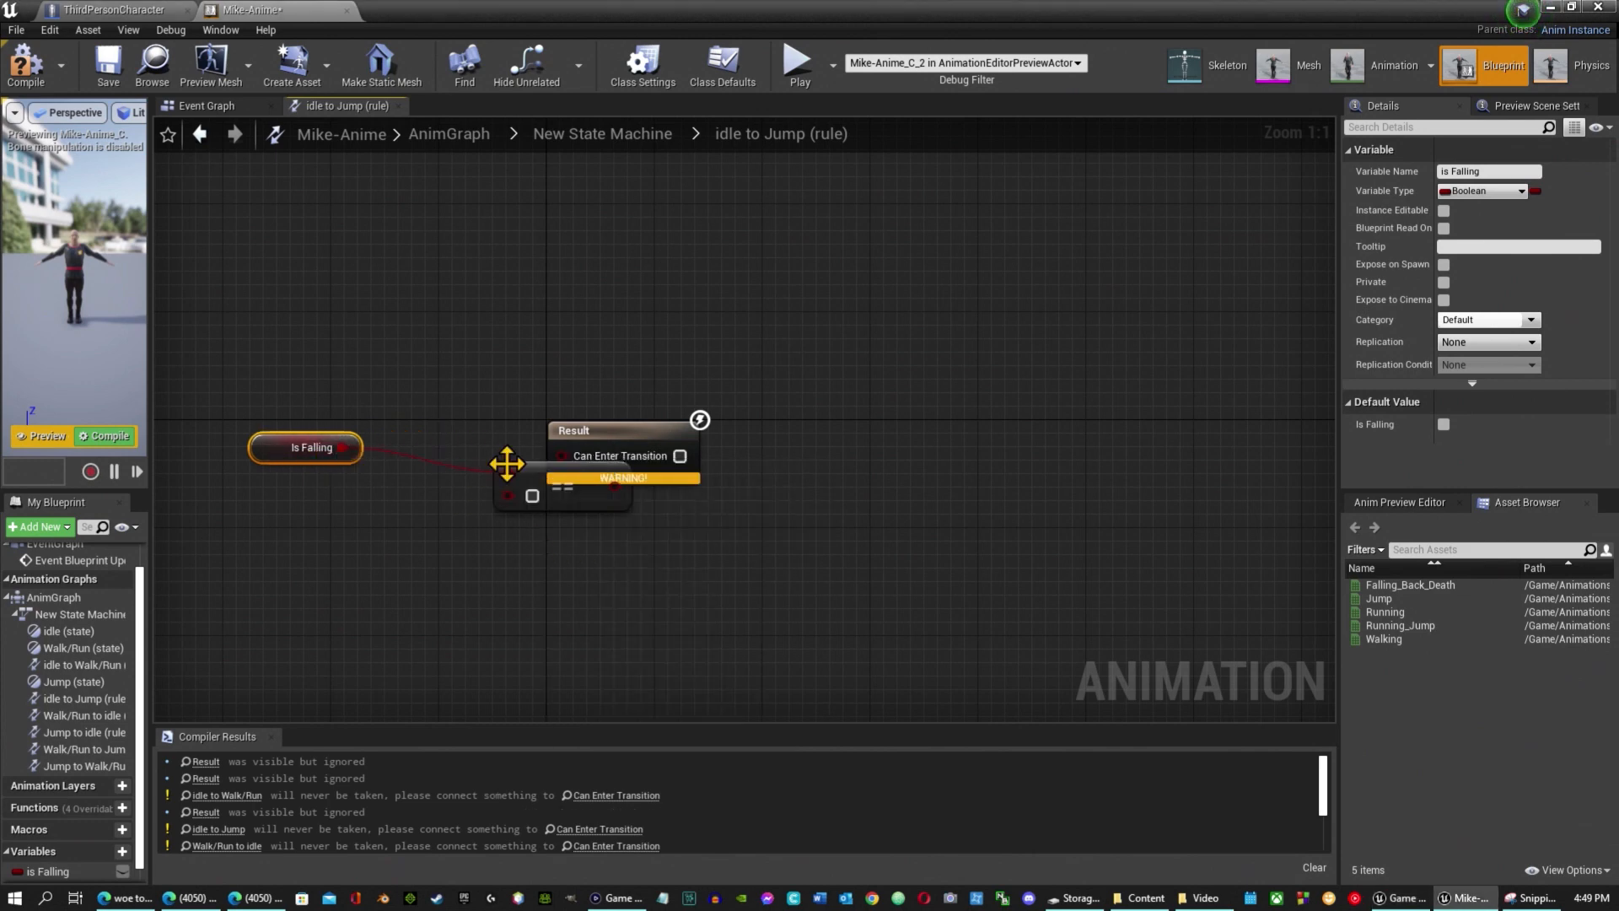
# Set the Equal node's second input to true, connect its output to Can Enter Transition, and compile and save the blueprint.
pyautogui.moveTo(537, 496); pyautogui.dragTo(443, 444)
pyautogui.click(560, 307)
pyautogui.moveTo(545, 466)
pyautogui.mouseDown()
pyautogui.moveTo(396, 415)
pyautogui.moveTo(412, 374)
pyautogui.moveTo(560, 457)
pyautogui.mouseUp()
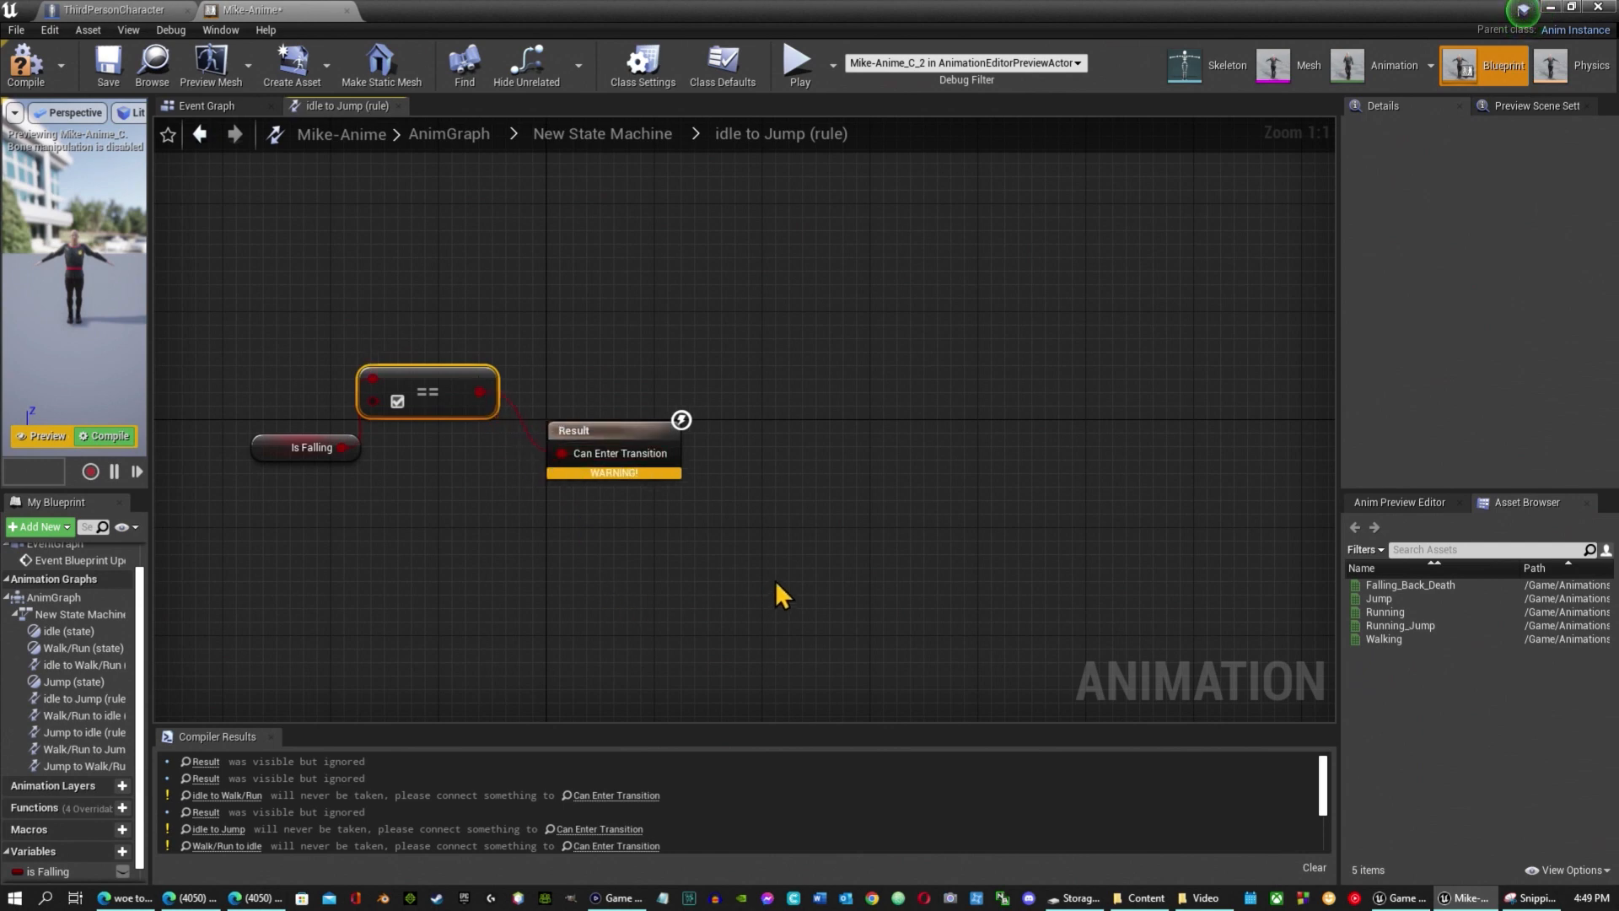
pyautogui.click(25, 61)
pyautogui.click(111, 72)
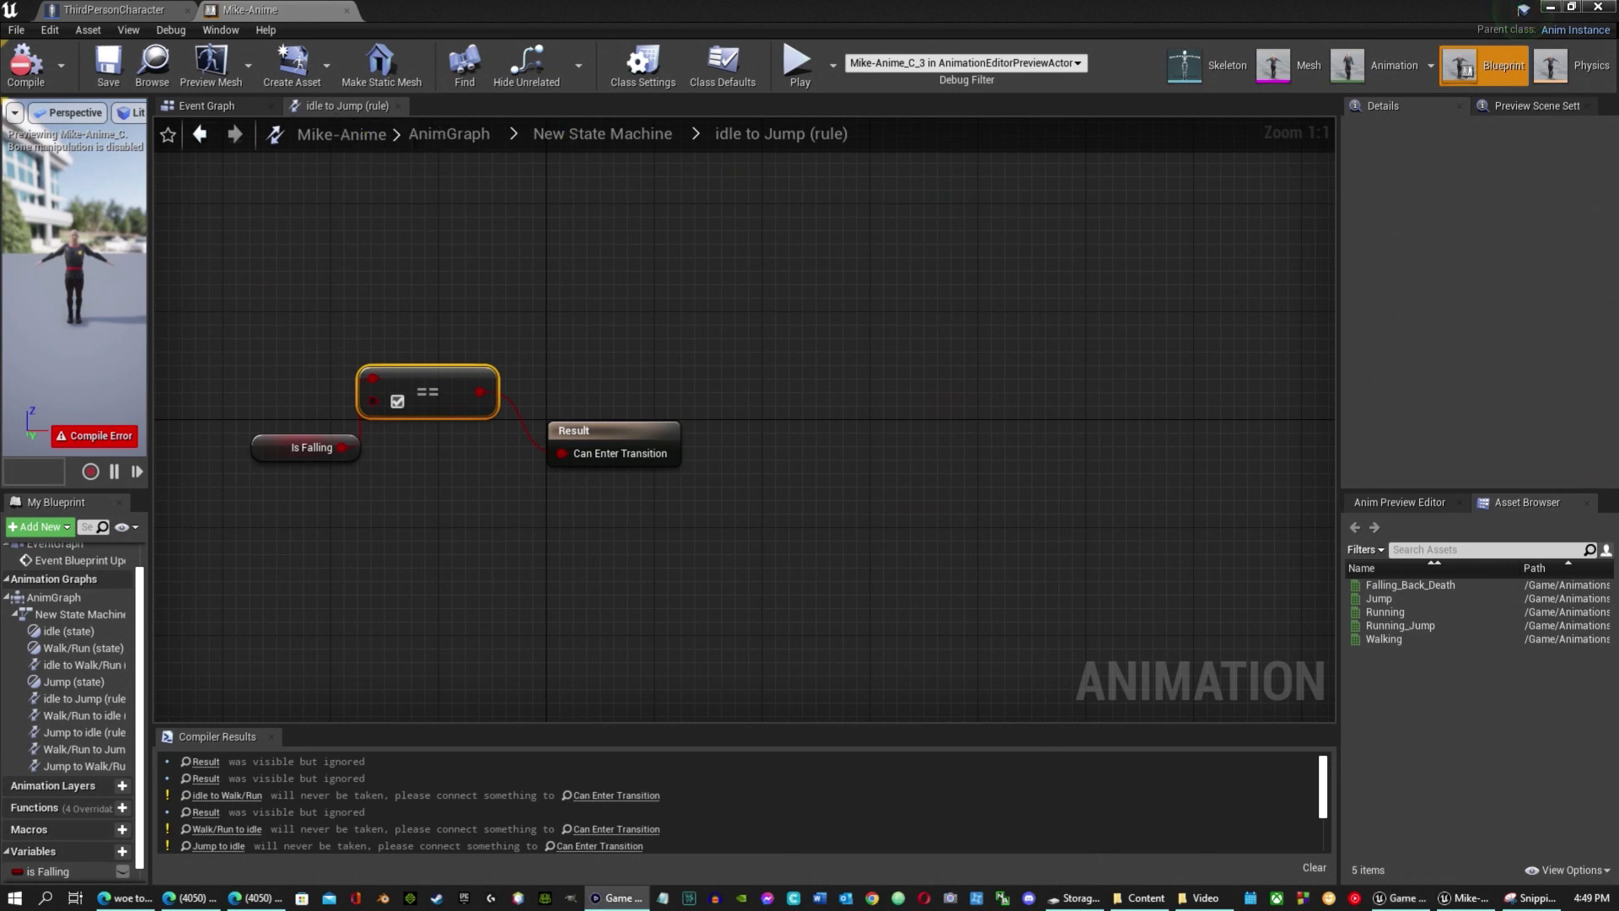
# Review the idle to Jump and Jump to idle transition rules in the state machine.
pyautogui.click(626, 133)
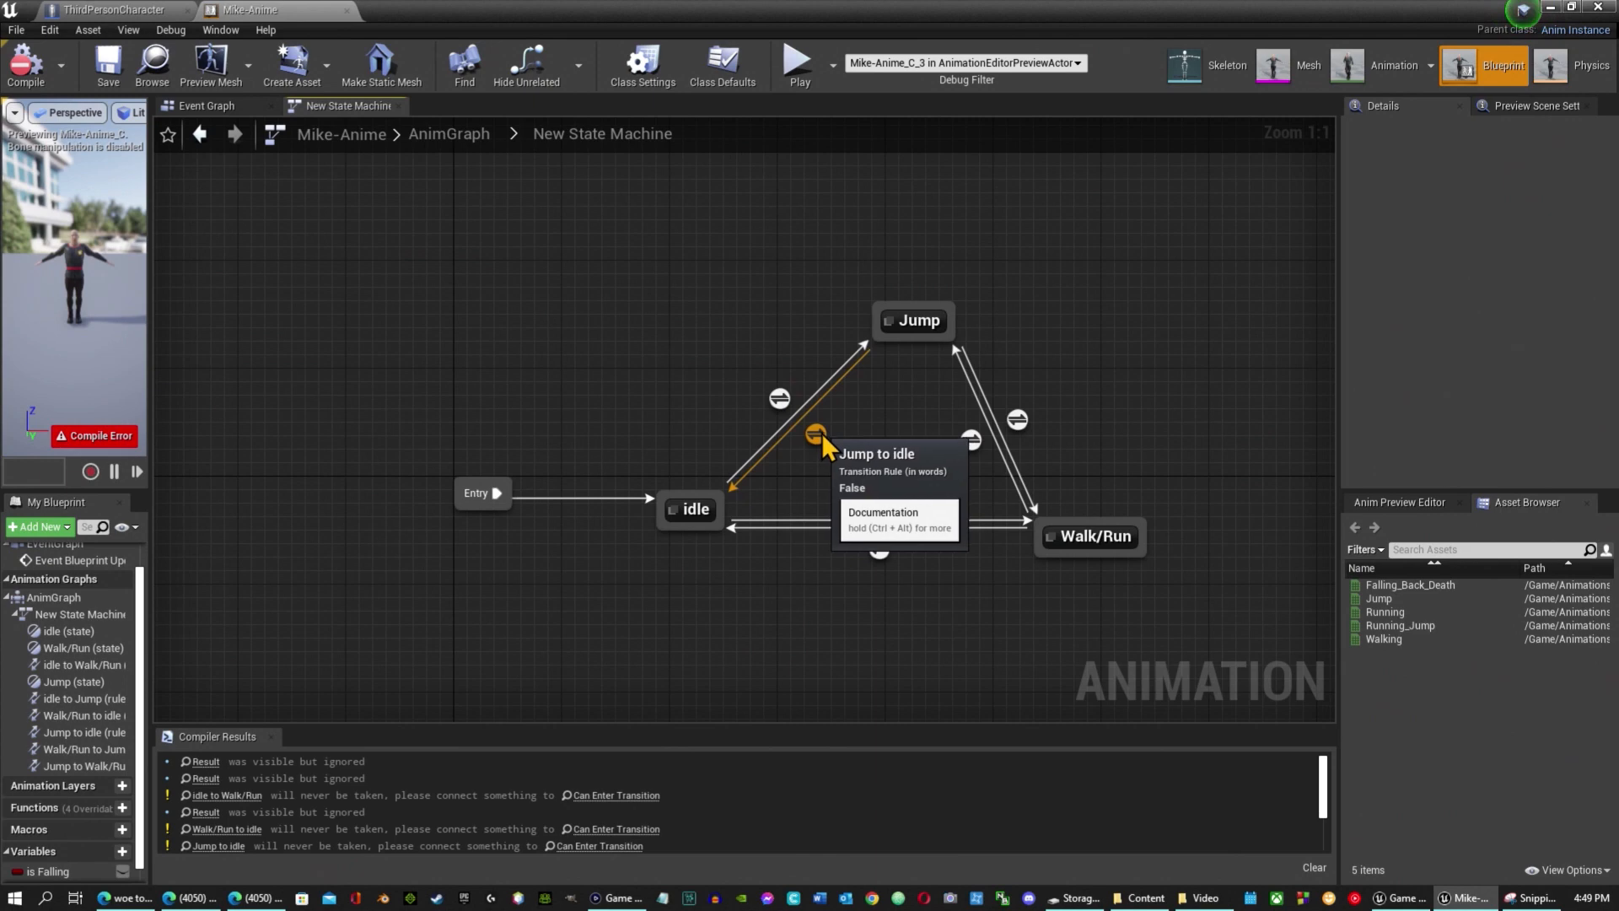
pyautogui.click(818, 433)
pyautogui.click(785, 400)
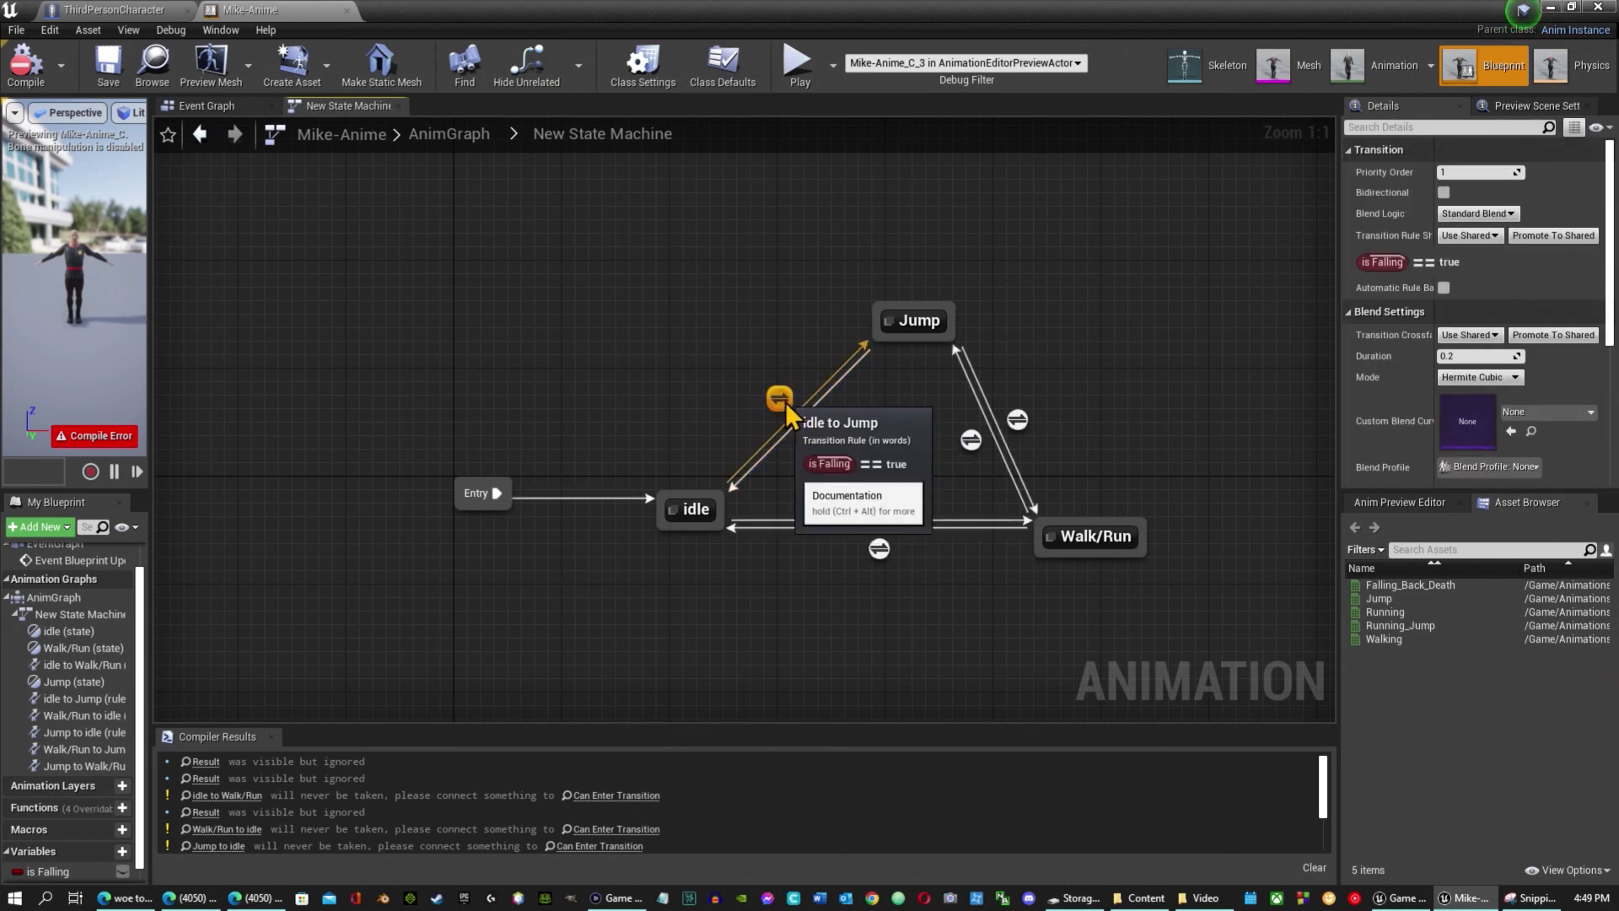
pyautogui.doubleClick(781, 398)
pyautogui.moveTo(856, 292); pyautogui.dragTo(621, 534)
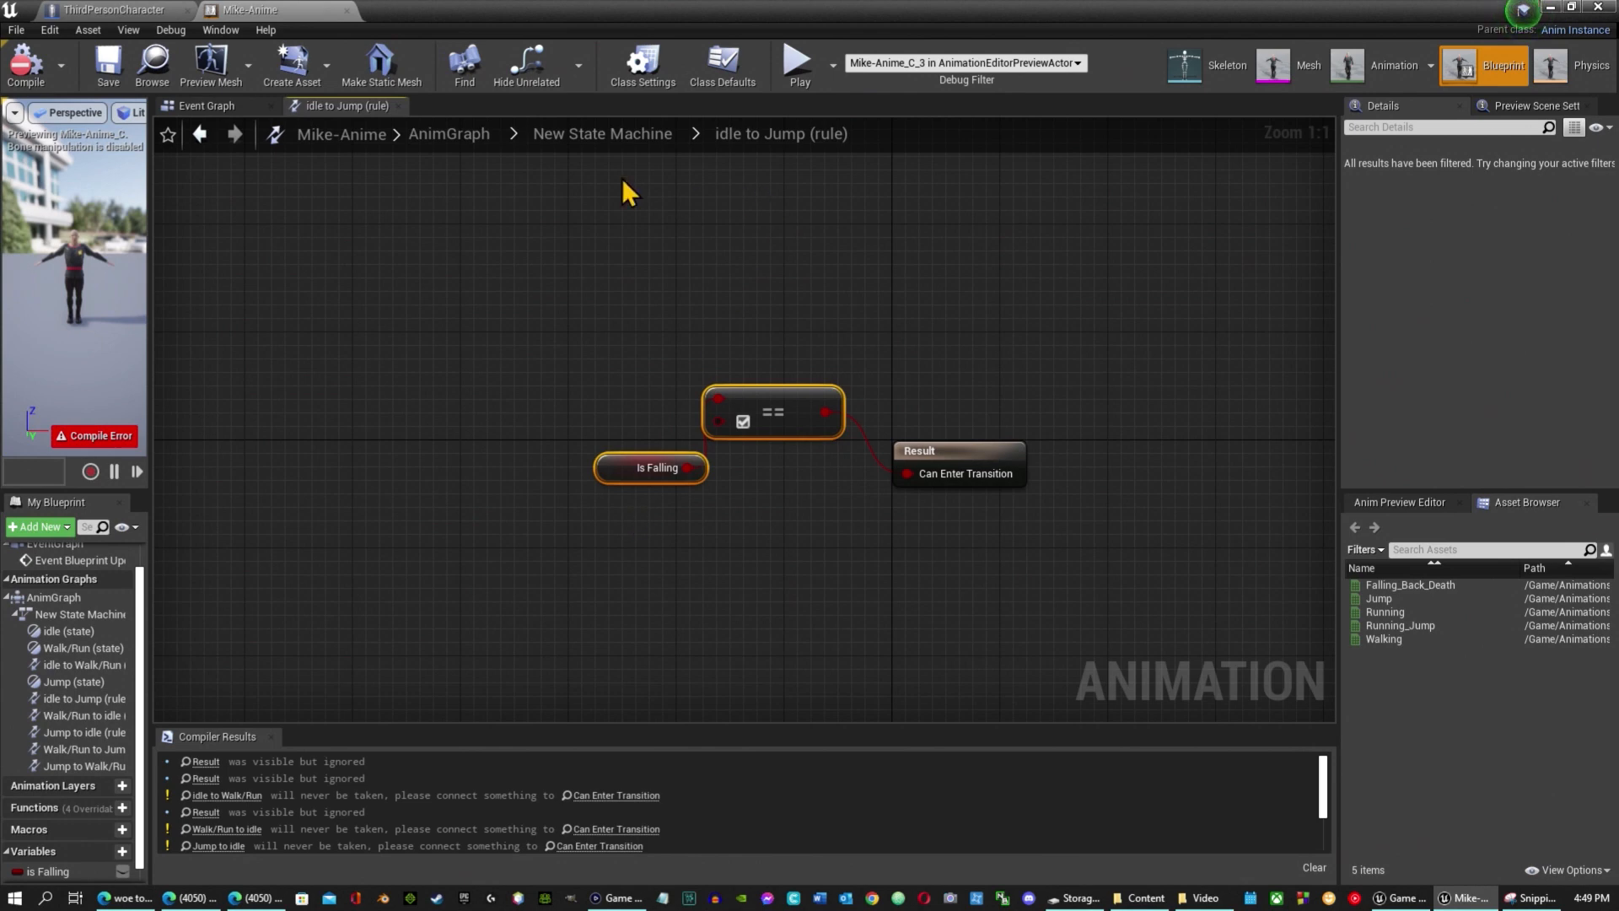
pyautogui.click(641, 134)
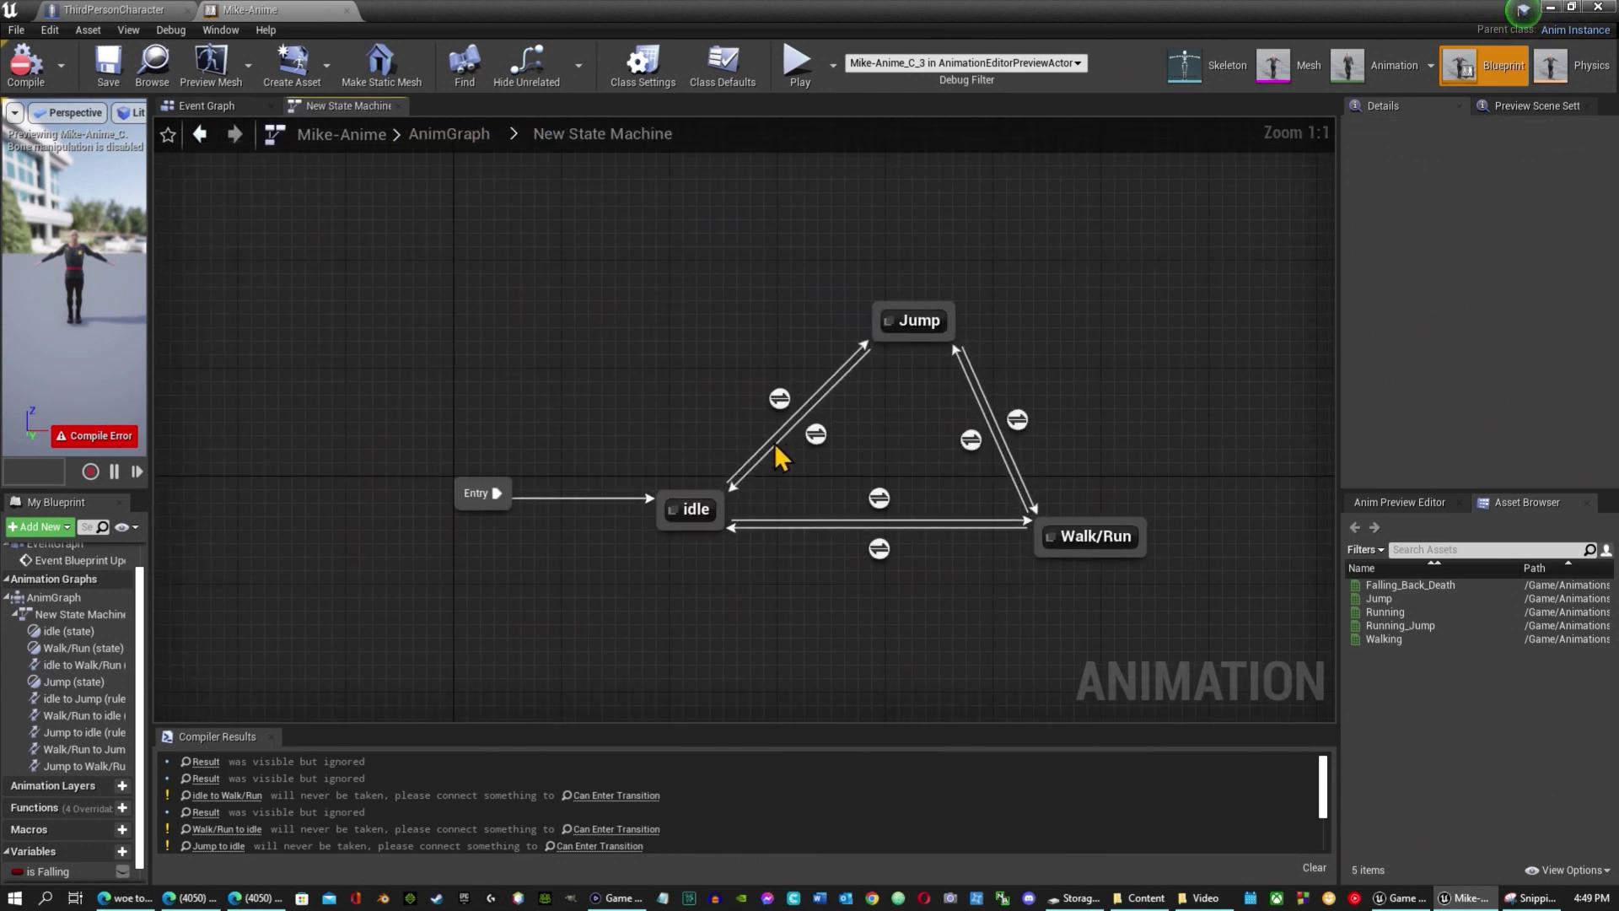
pyautogui.doubleClick(816, 435)
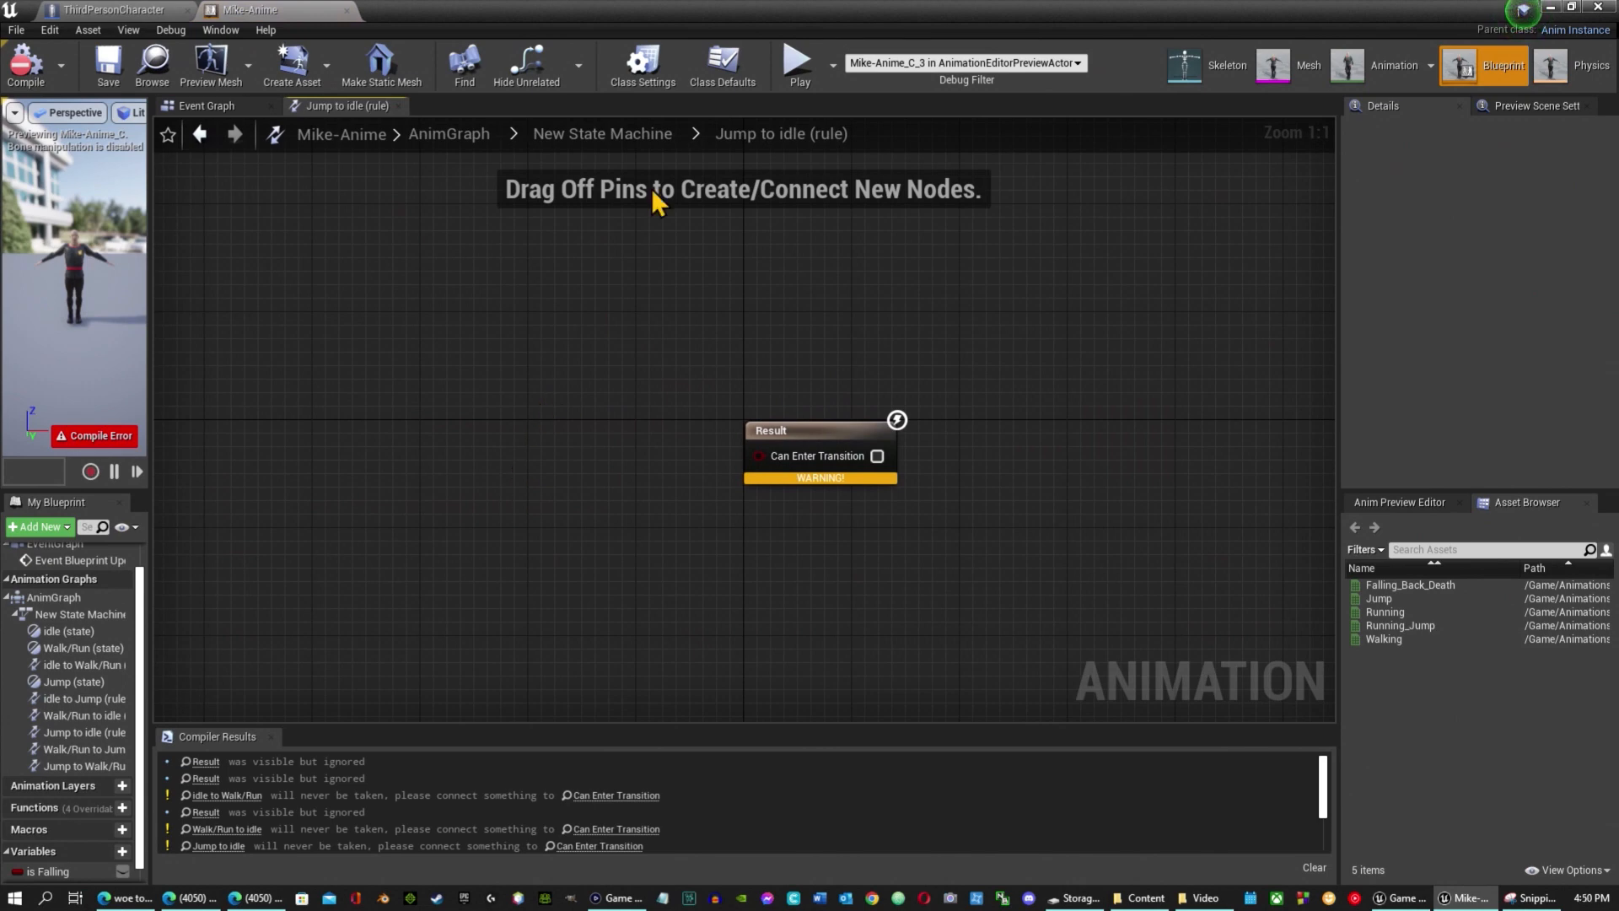
pyautogui.click(622, 135)
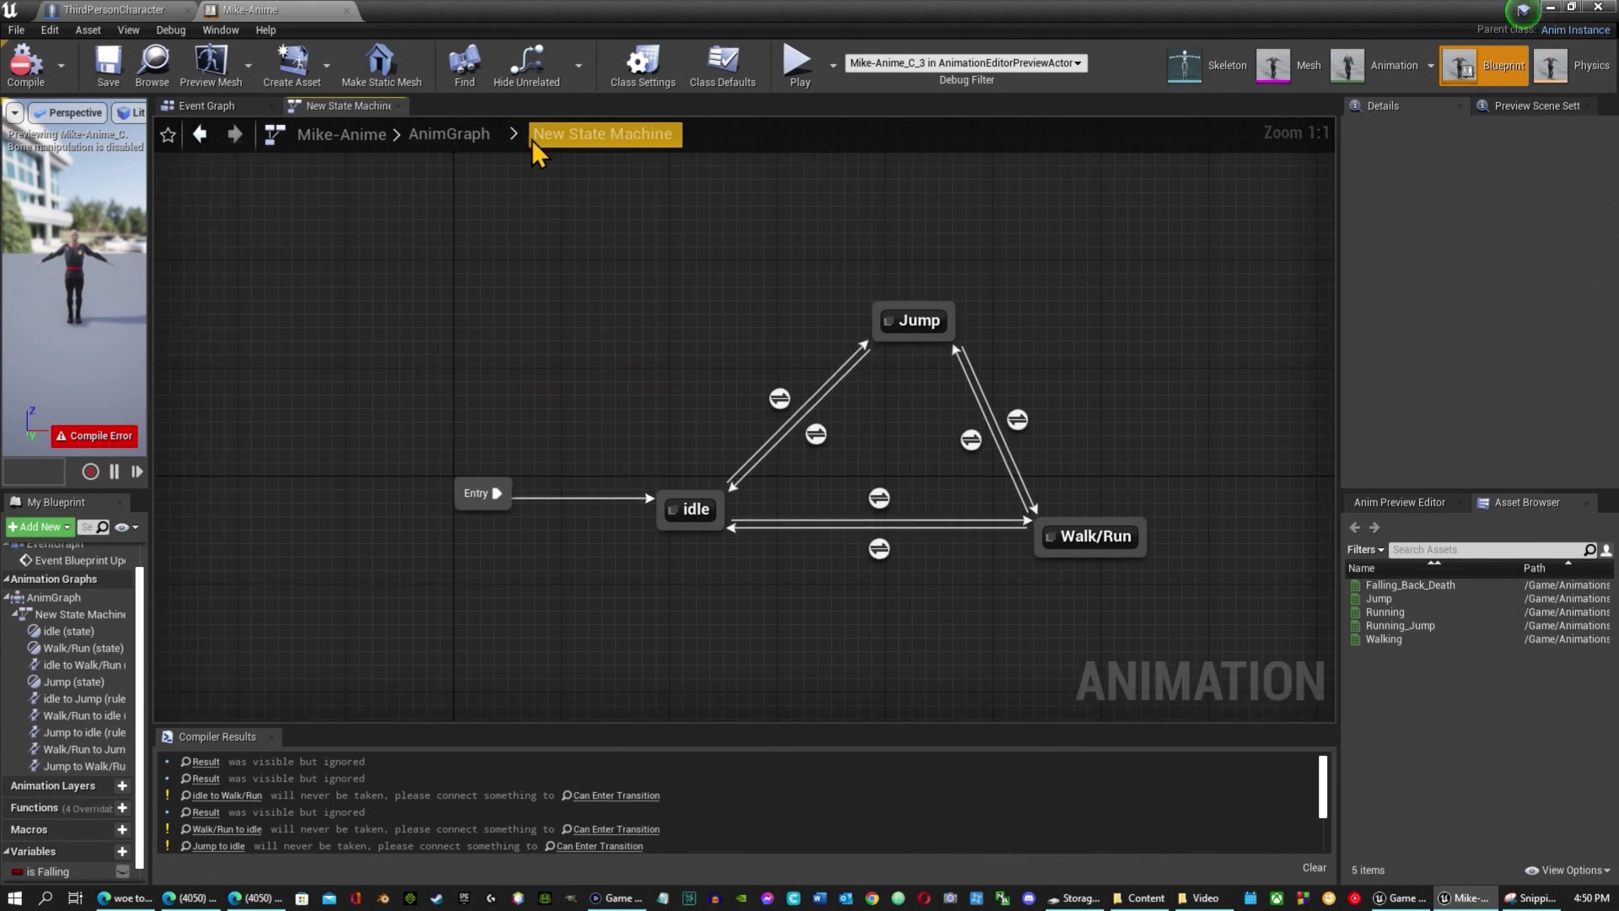
pyautogui.click(452, 137)
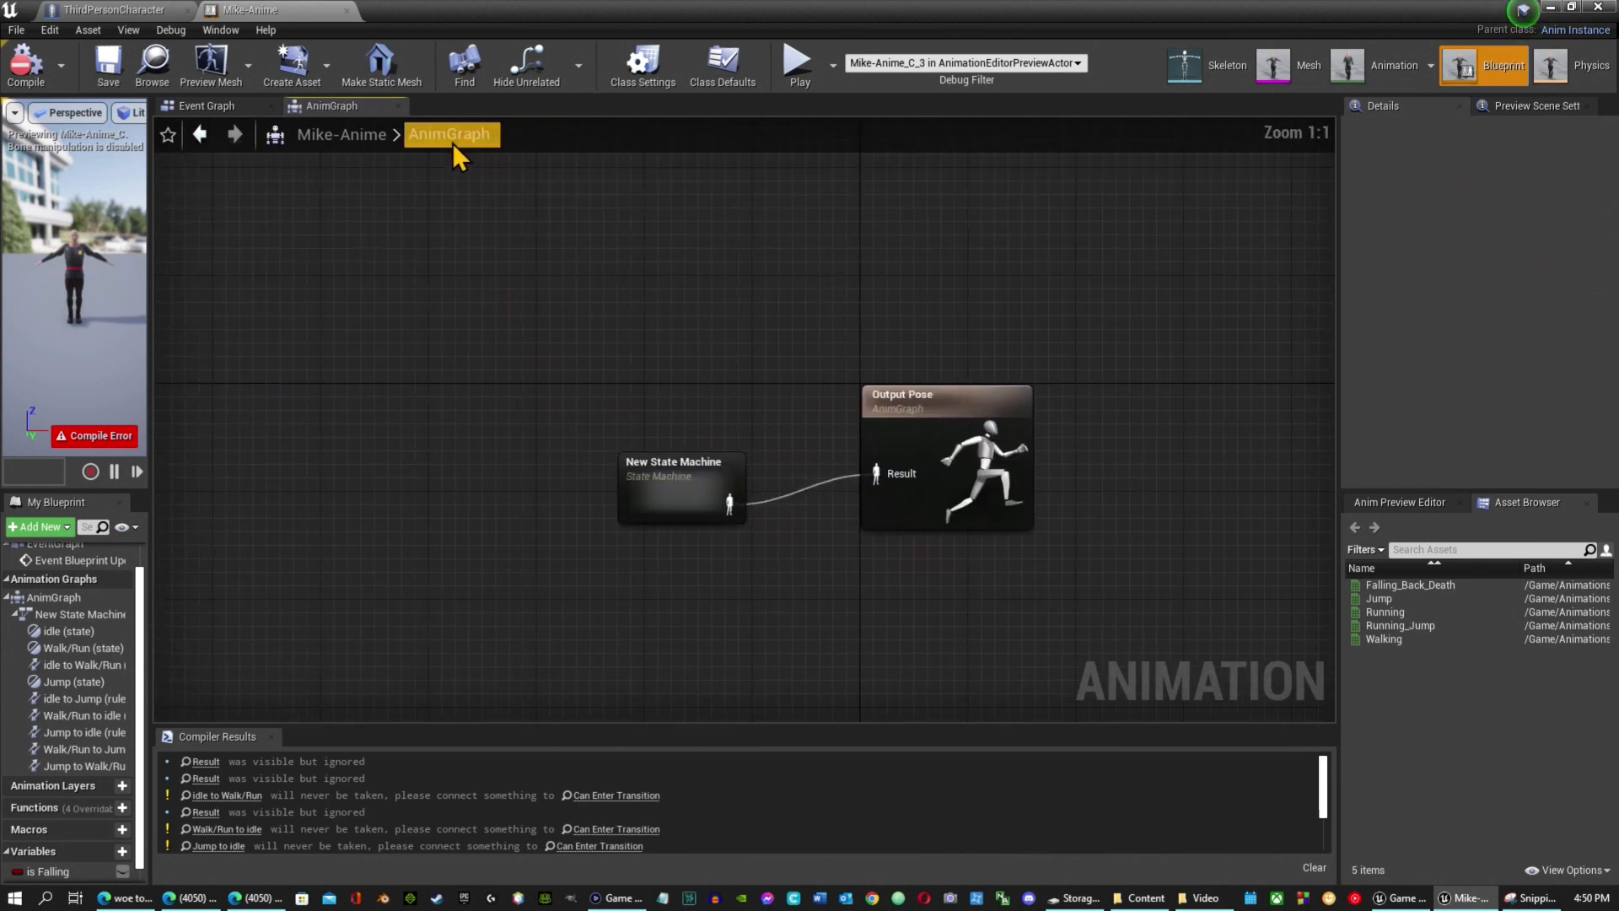
pyautogui.doubleClick(713, 496)
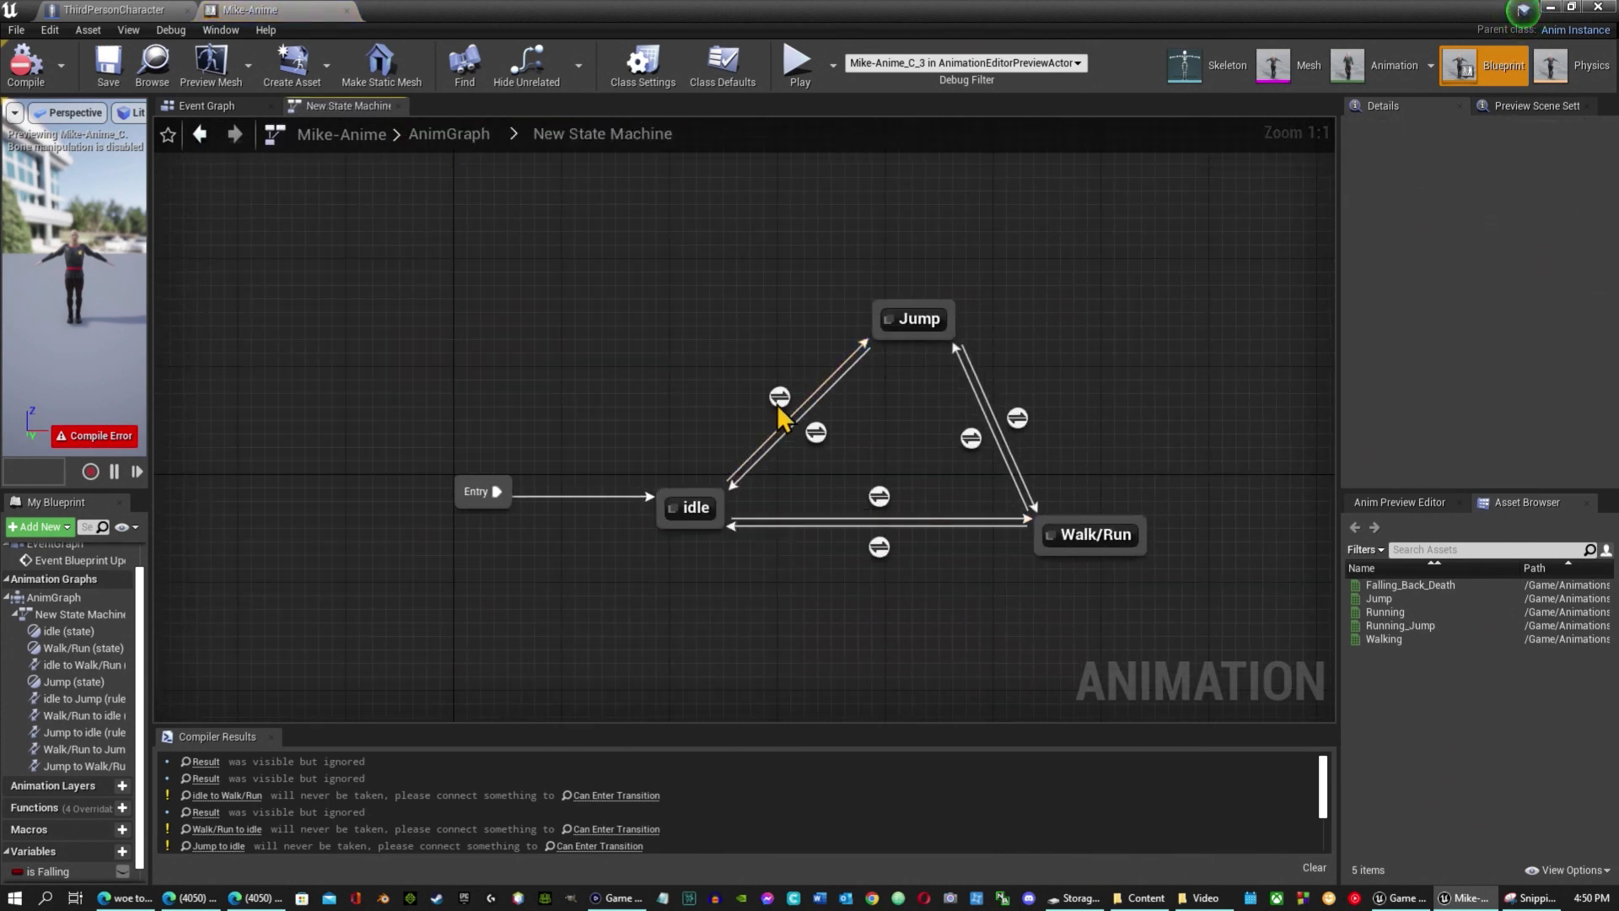
pyautogui.doubleClick(779, 397)
pyautogui.moveTo(578, 331); pyautogui.dragTo(858, 540)
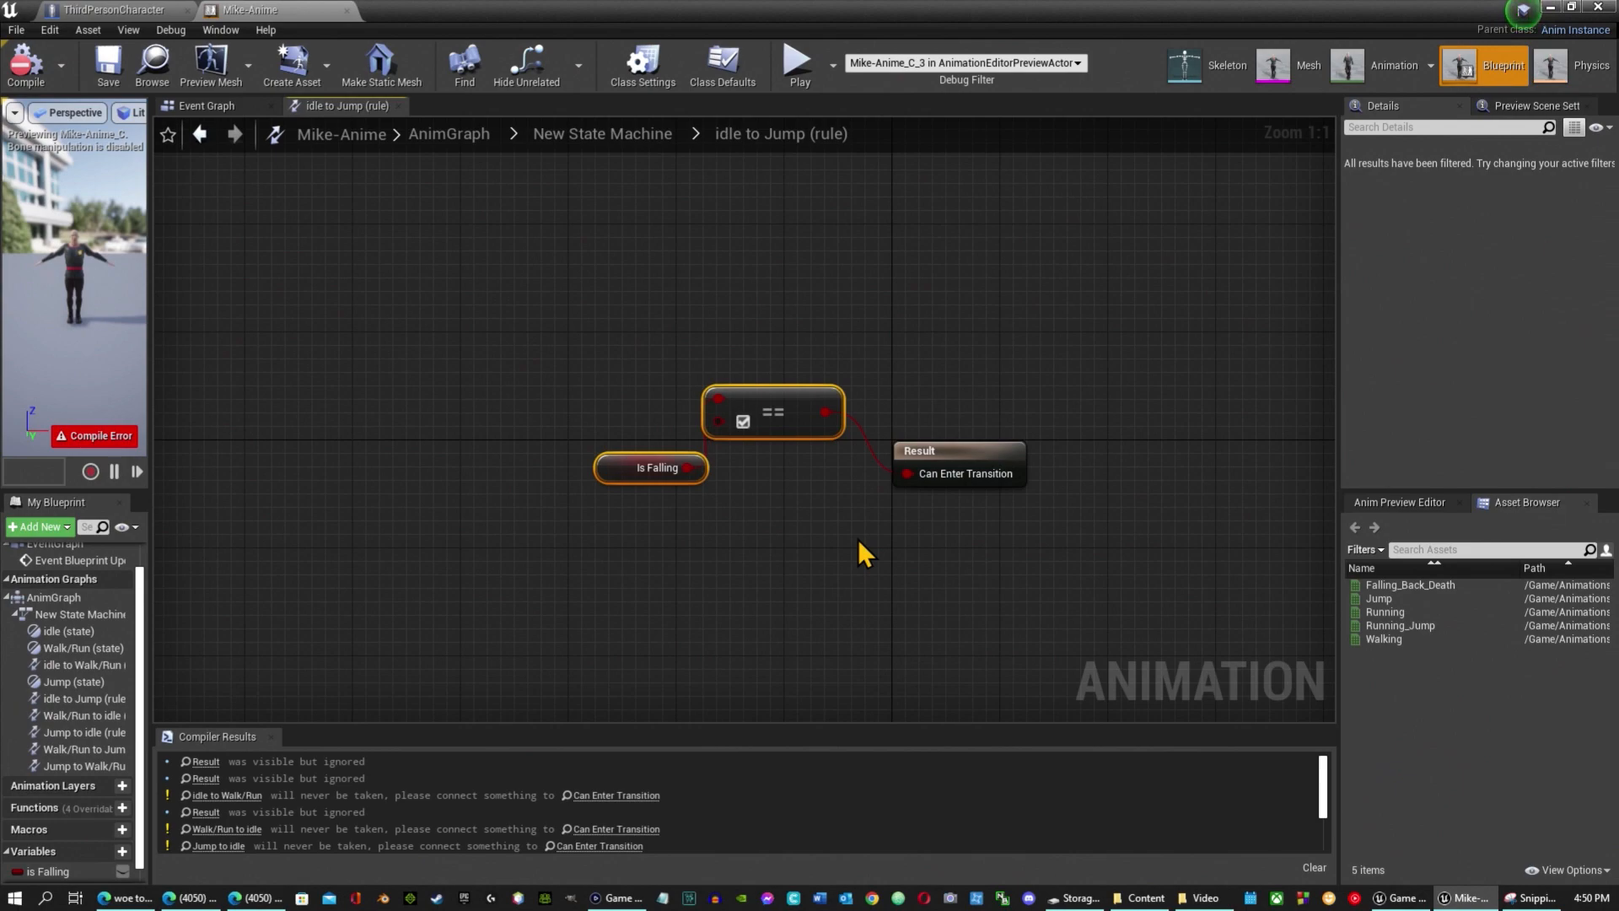
# In the Jump to idle rule, add a getter for is Falling feeding a new Equal Boolean node.
pyautogui.click(623, 134)
pyautogui.click(814, 433)
pyautogui.doubleClick(818, 434)
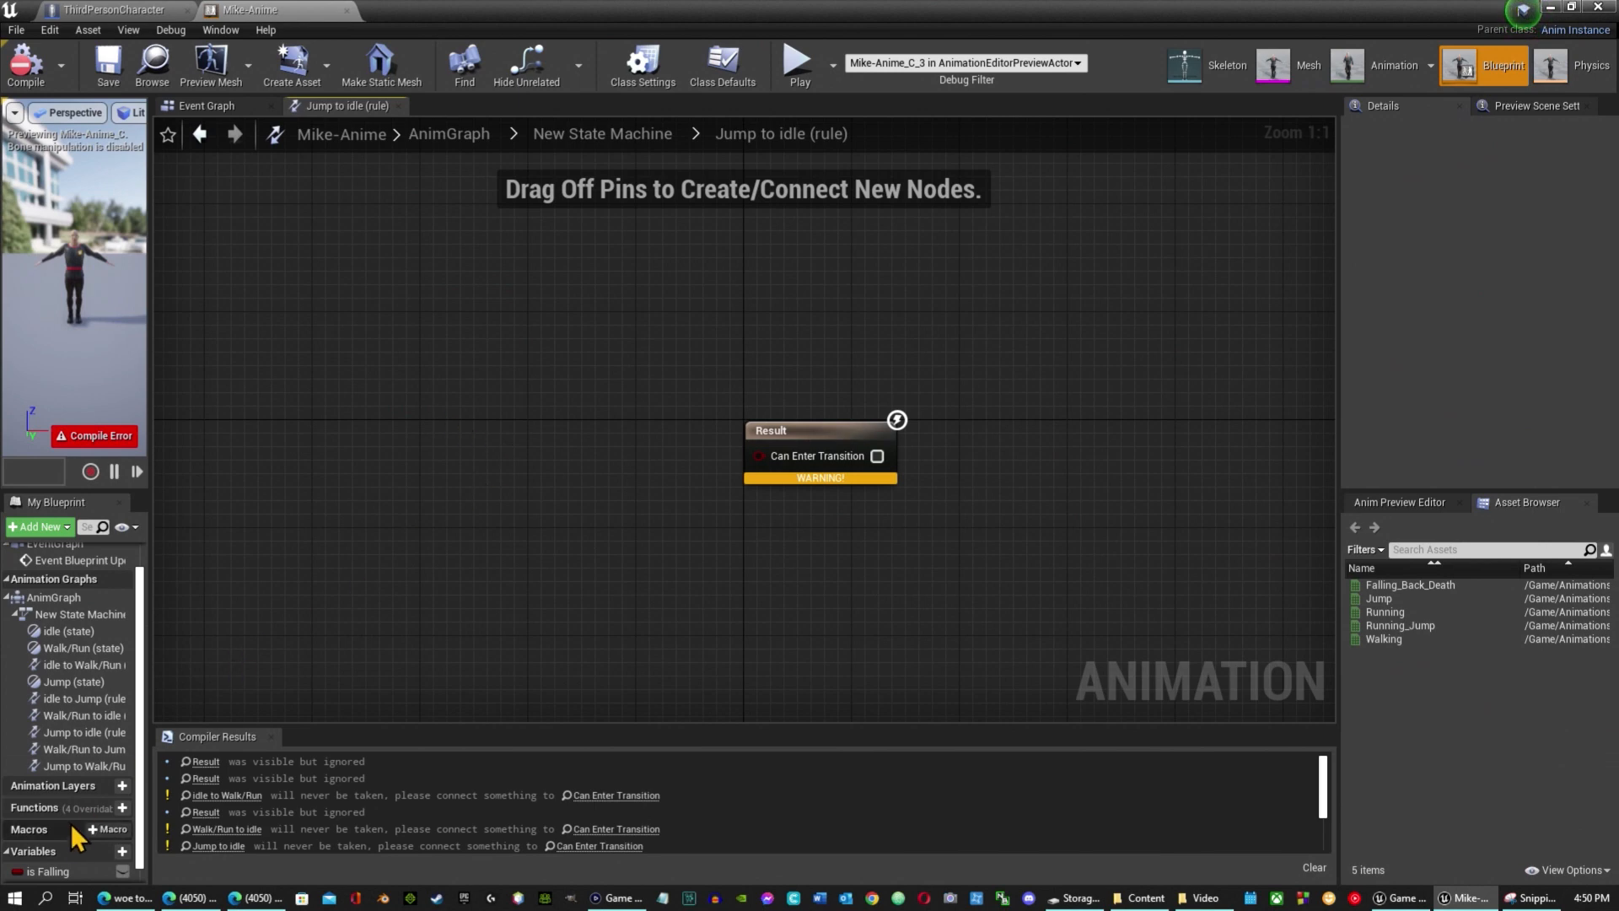
pyautogui.moveTo(46, 871); pyautogui.dragTo(482, 410)
pyautogui.click(523, 430)
pyautogui.moveTo(591, 420); pyautogui.dragTo(625, 446)
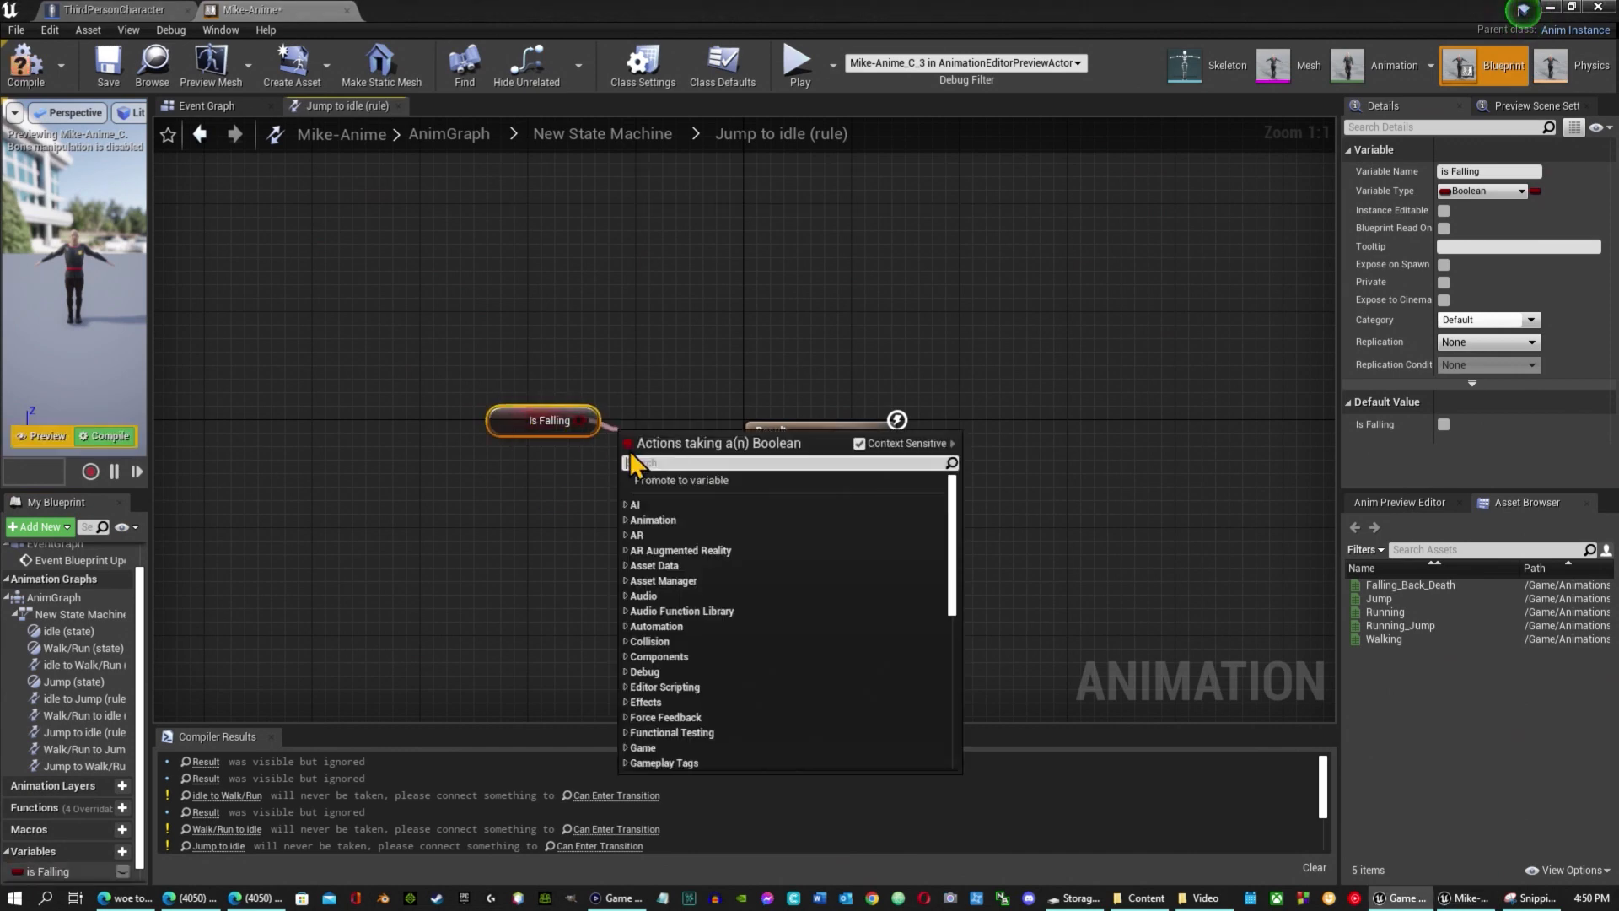
pyautogui.write('==')
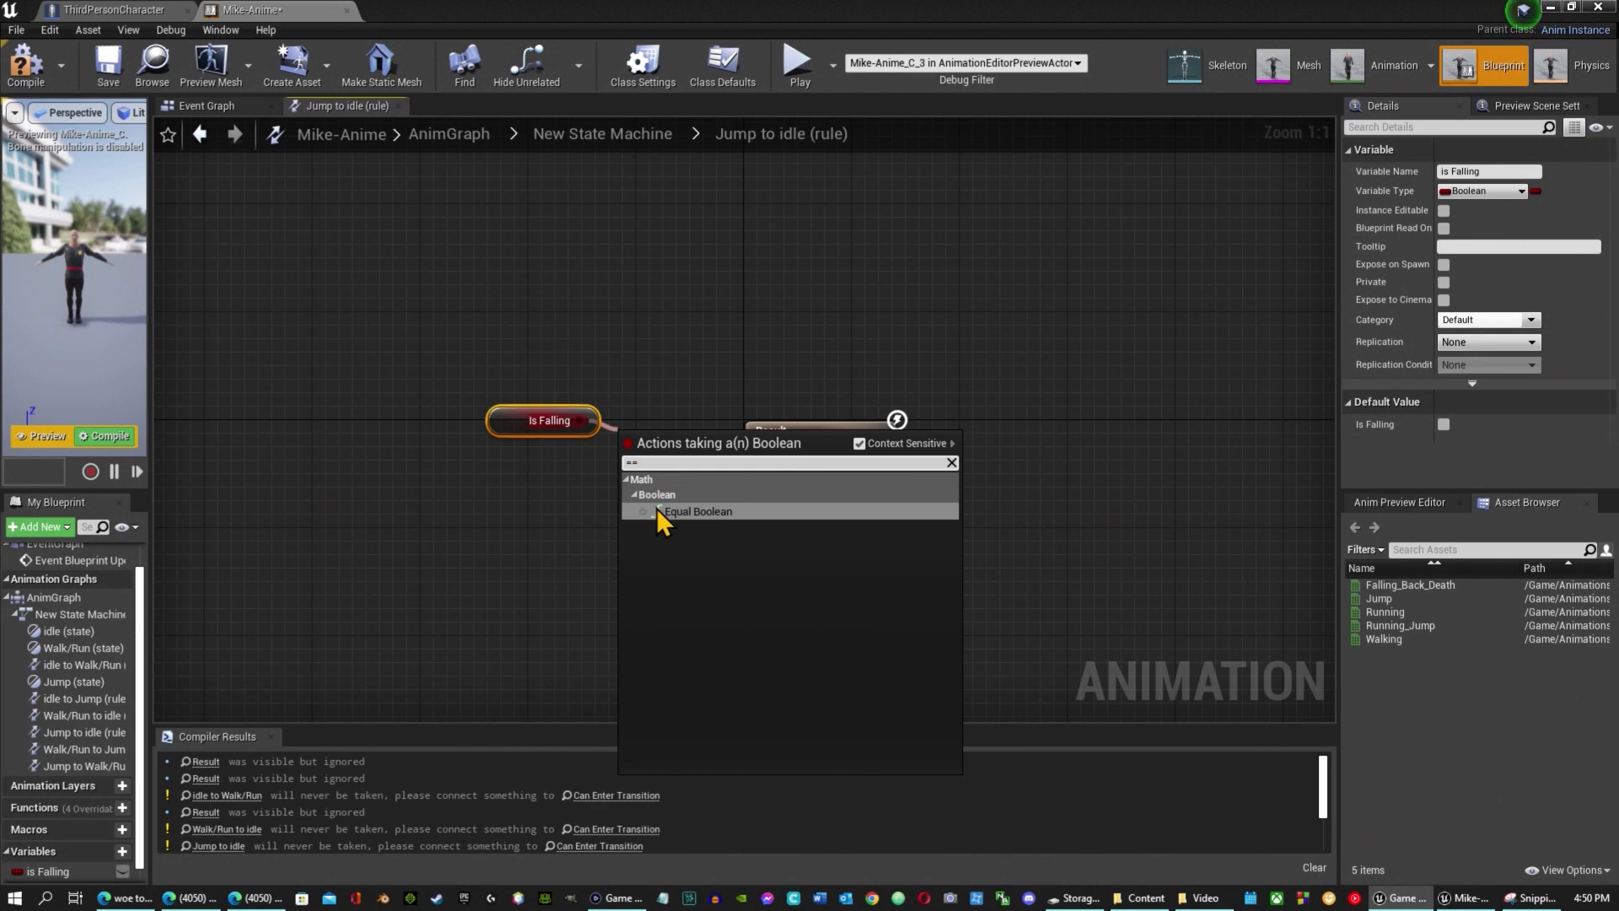
pyautogui.click(664, 516)
# Connect the Equal node to Can Enter Transition in the Jump to idle rule, and compile and save the blueprint.
pyautogui.moveTo(697, 447); pyautogui.dragTo(758, 455)
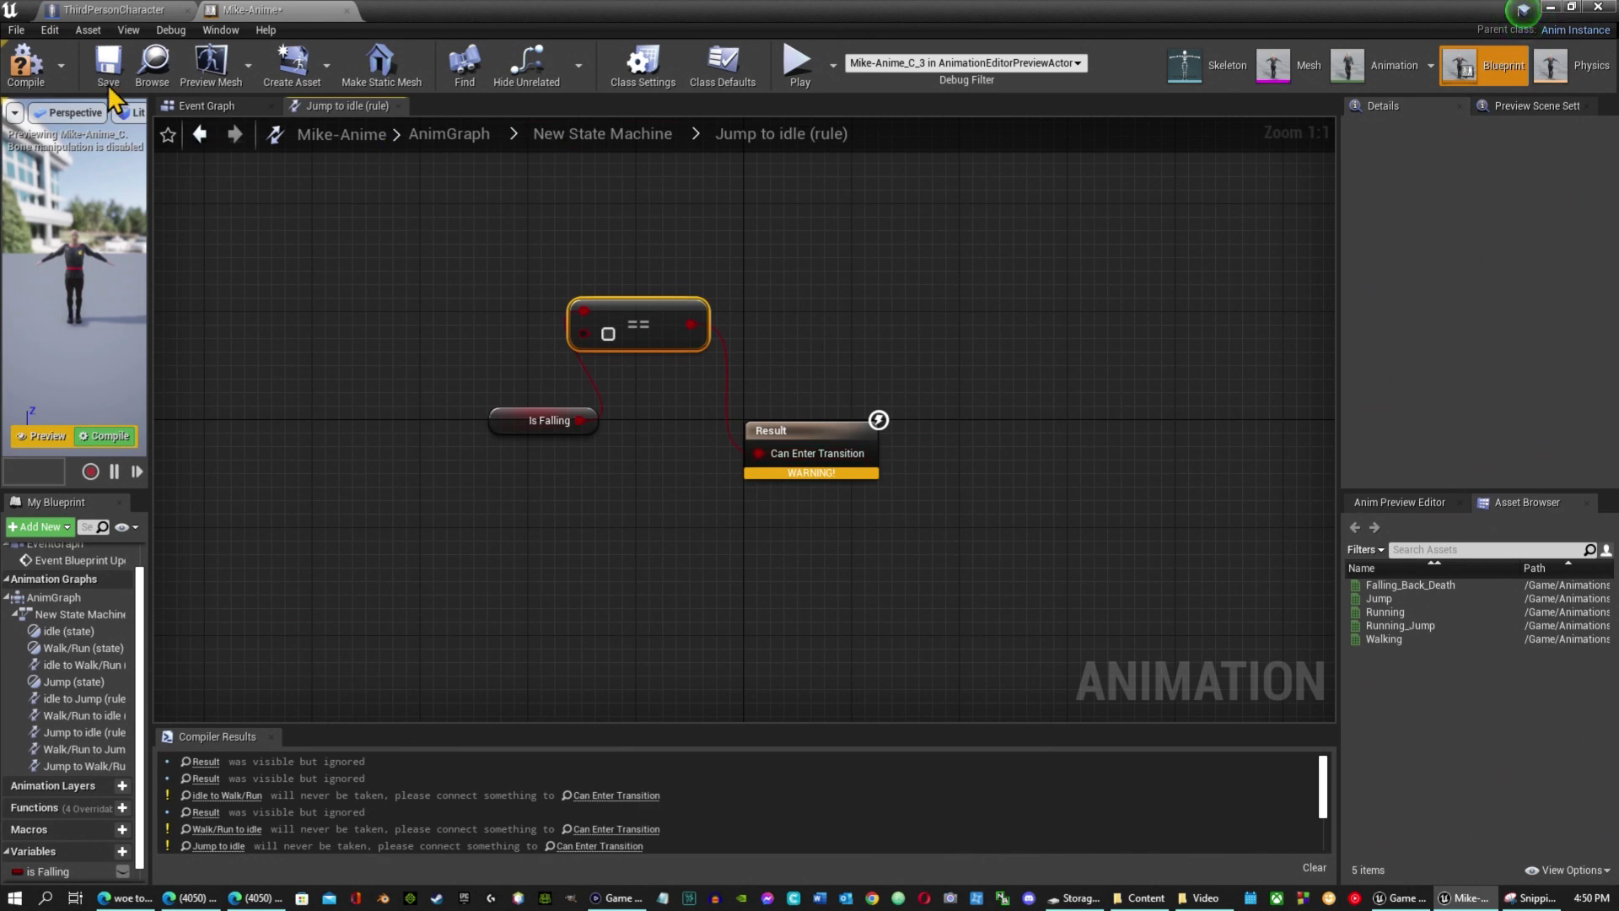
pyautogui.click(52, 65)
pyautogui.click(108, 68)
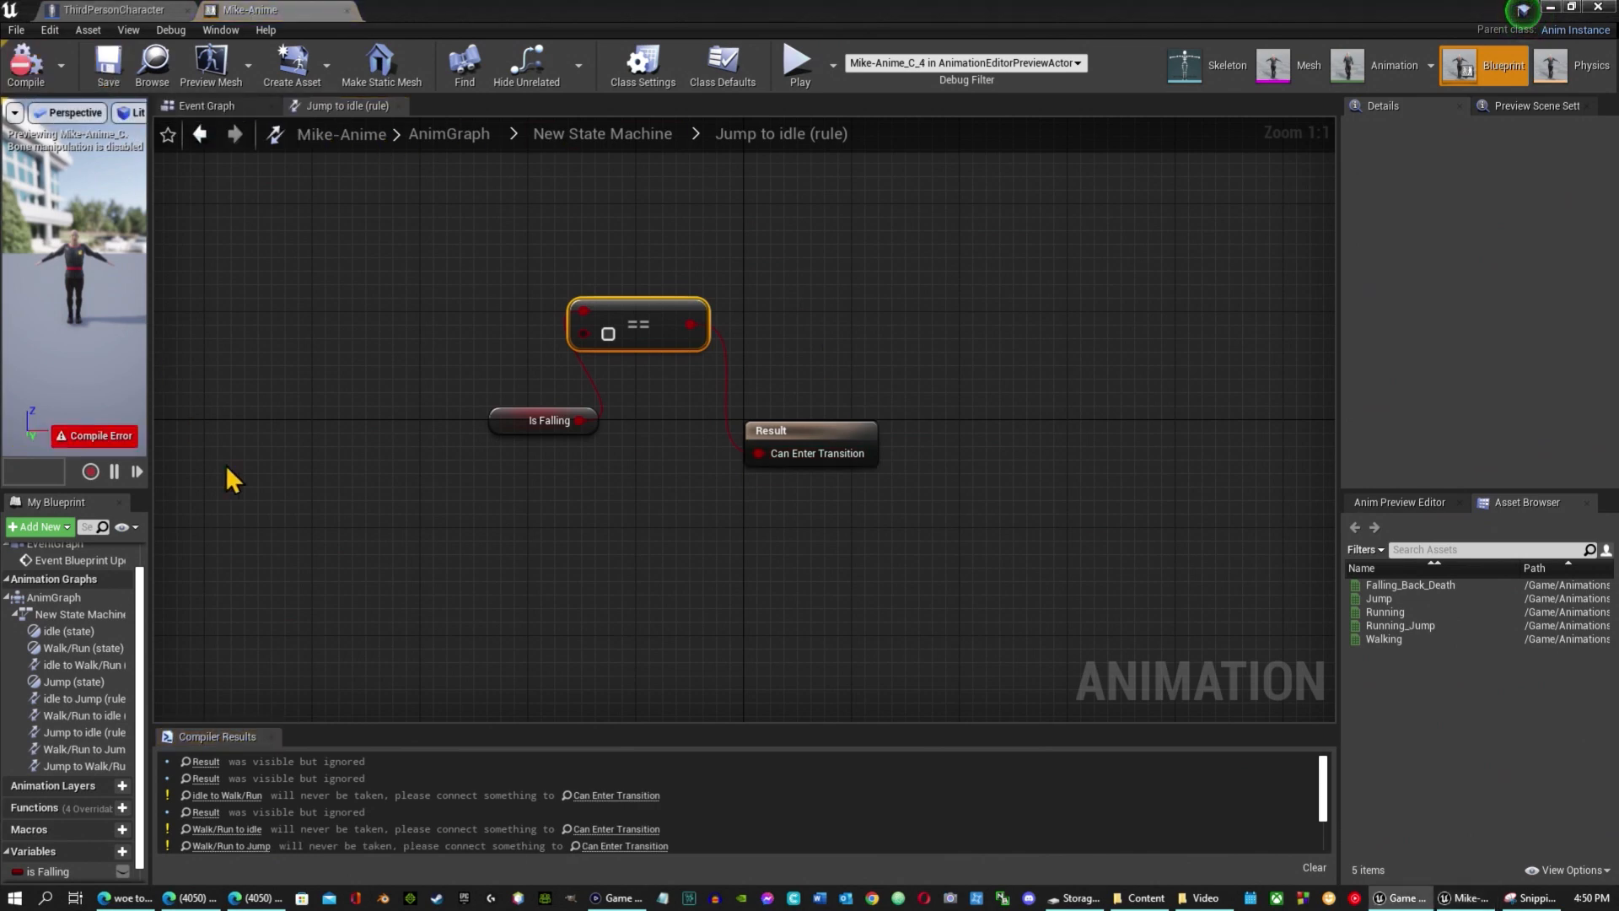
# In the Walk/Run to Jump rule, add a getter for is Falling feeding a new Equal Boolean node.
pyautogui.click(275, 135)
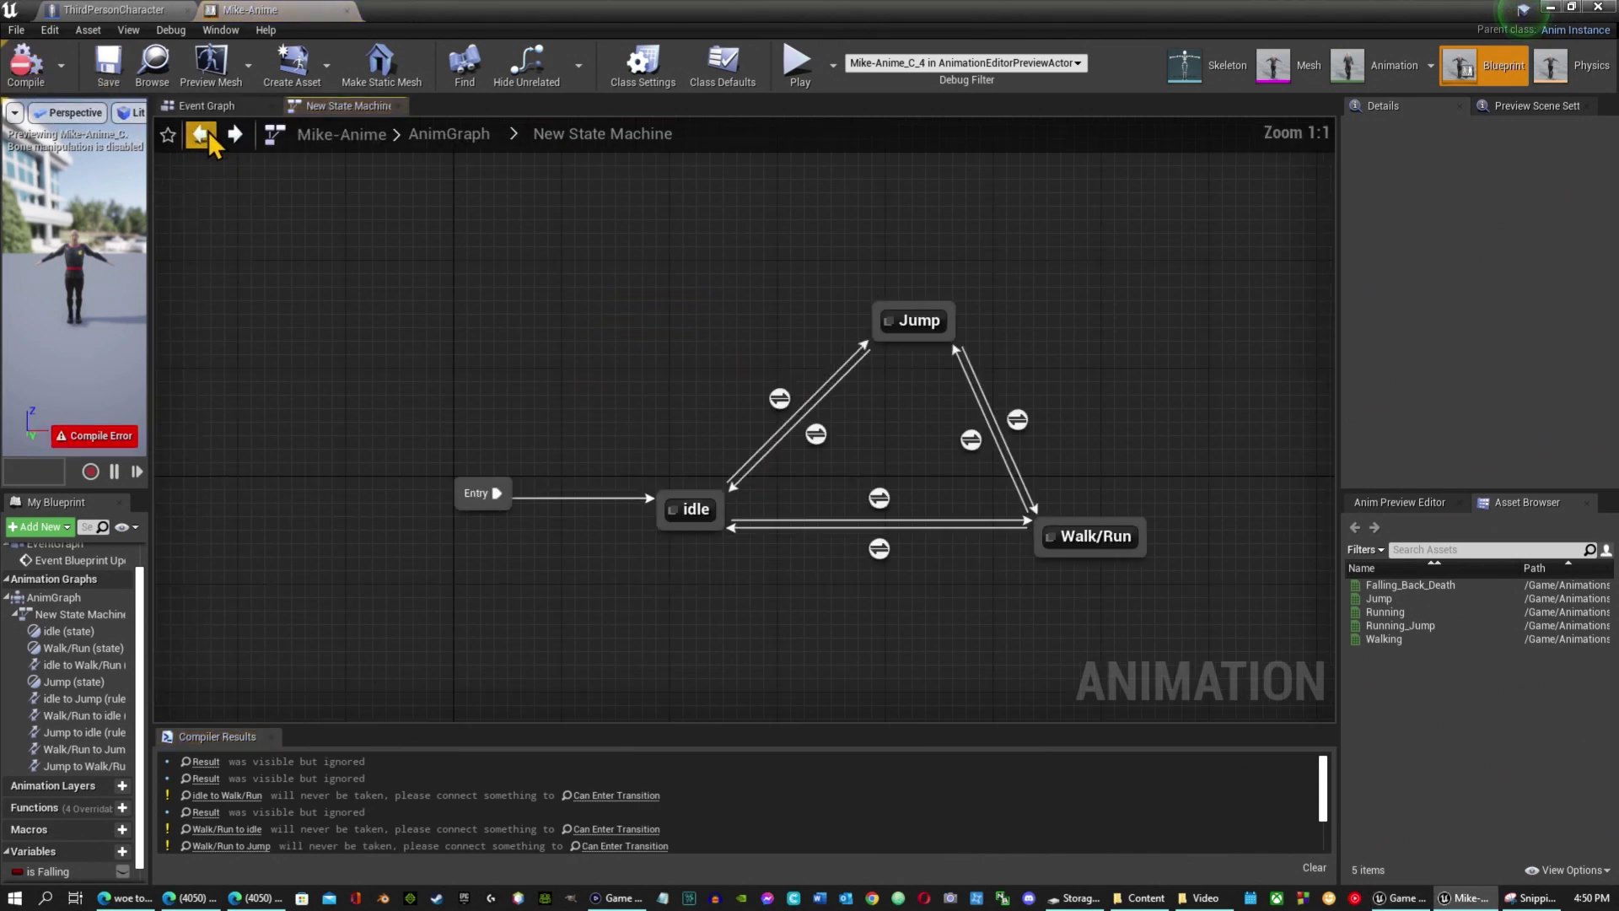
pyautogui.doubleClick(969, 438)
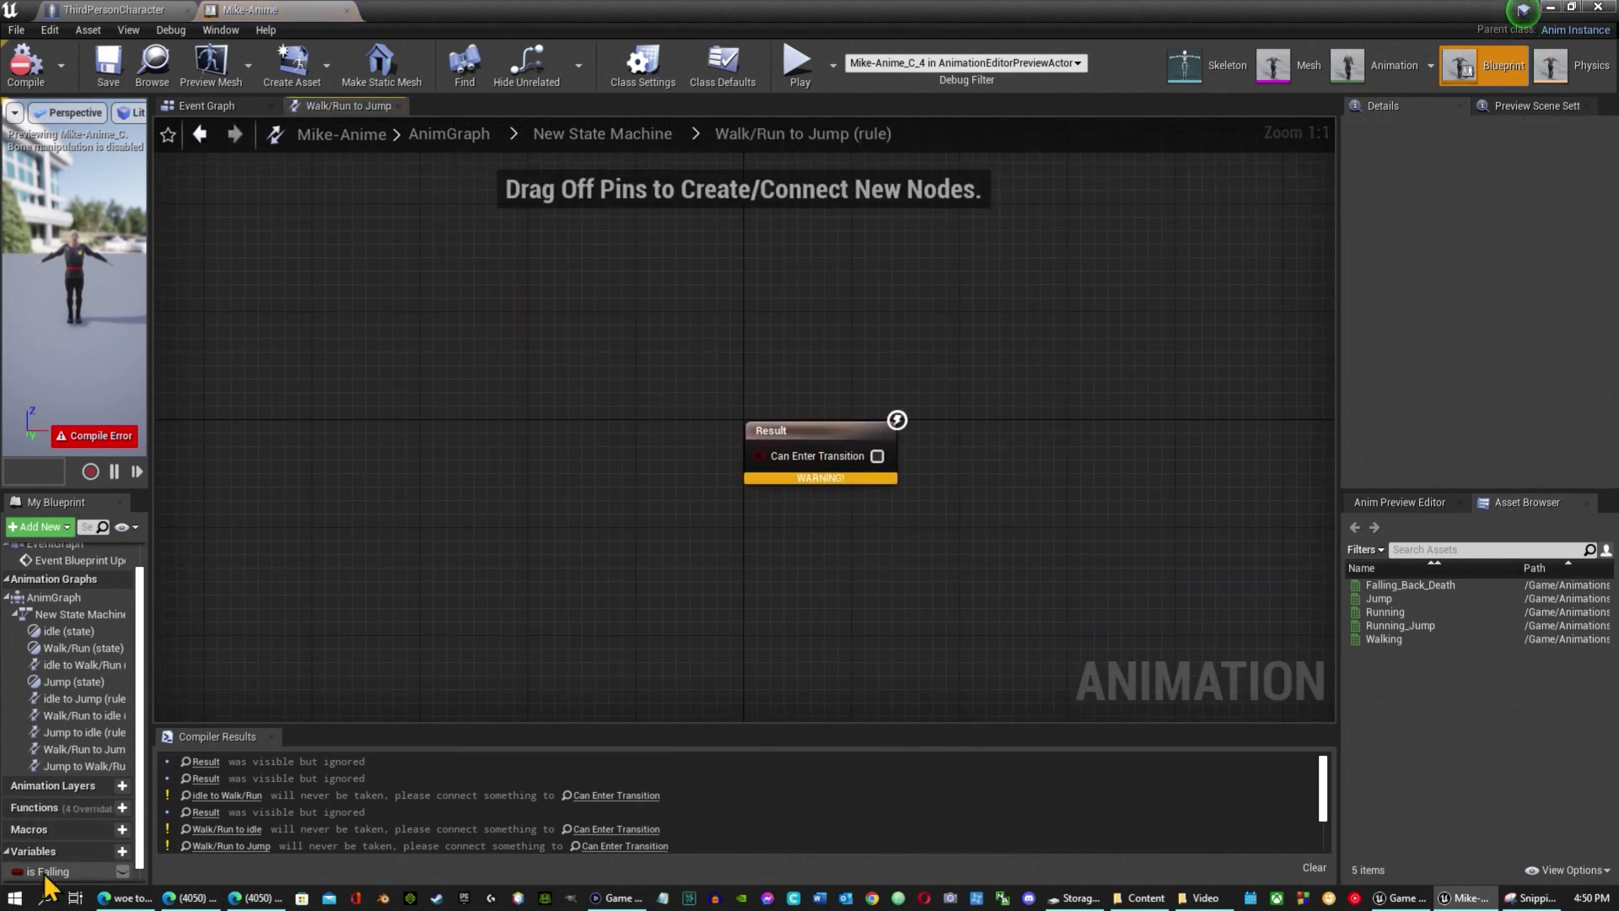
pyautogui.keyDown('ctrl'); pyautogui.moveTo(48, 871); pyautogui.dragTo(487, 405); pyautogui.keyUp('ctrl')
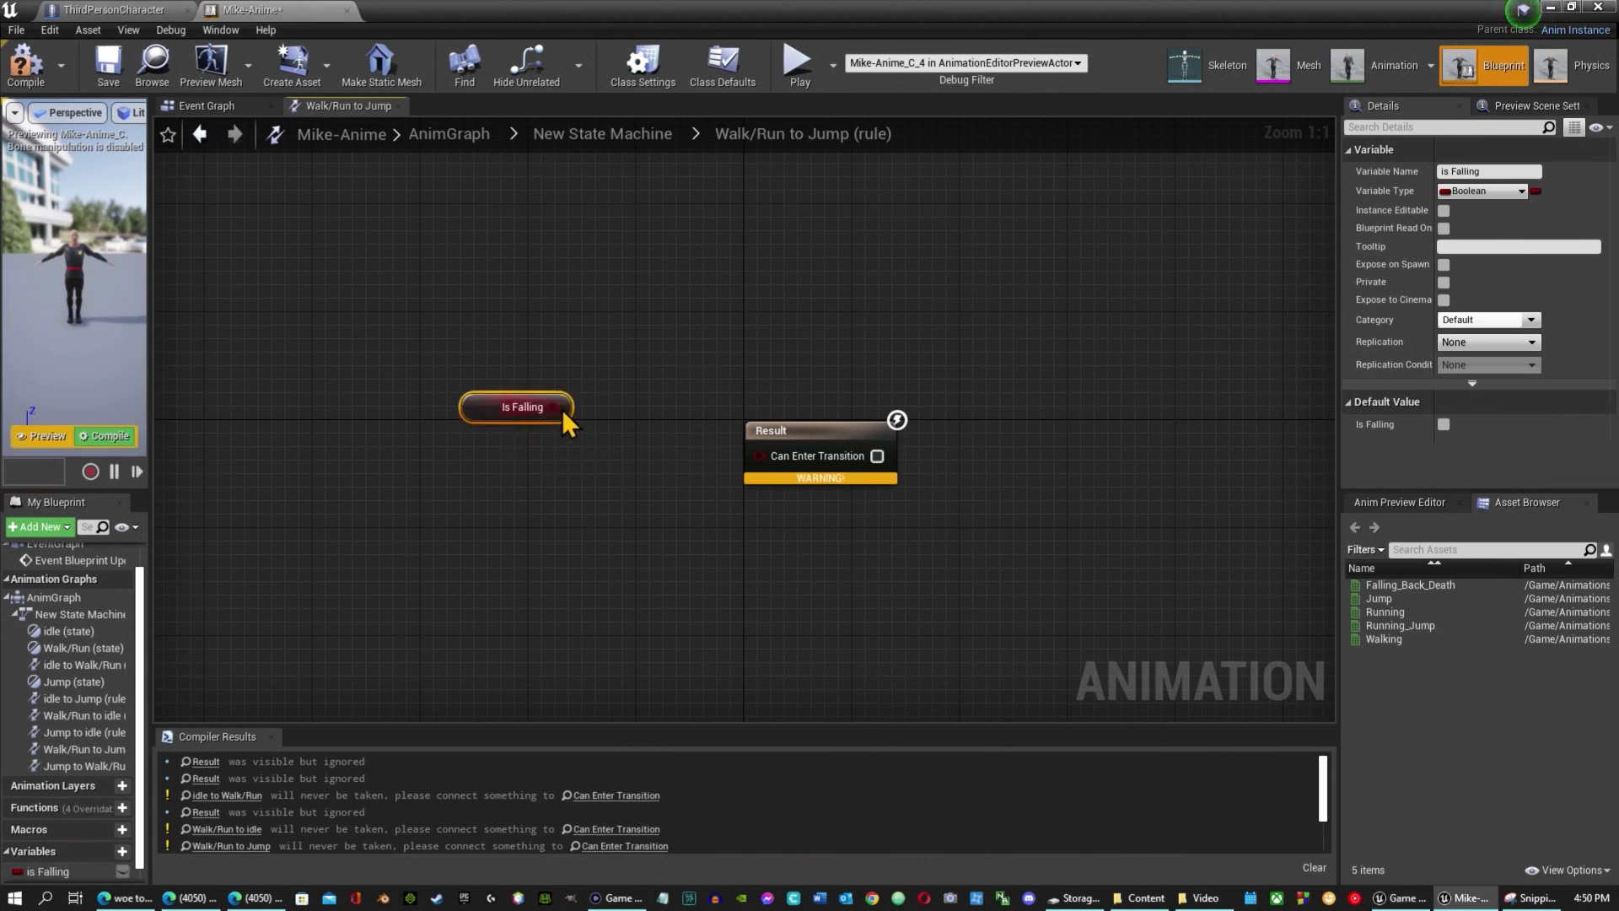
pyautogui.moveTo(557, 407); pyautogui.dragTo(623, 433)
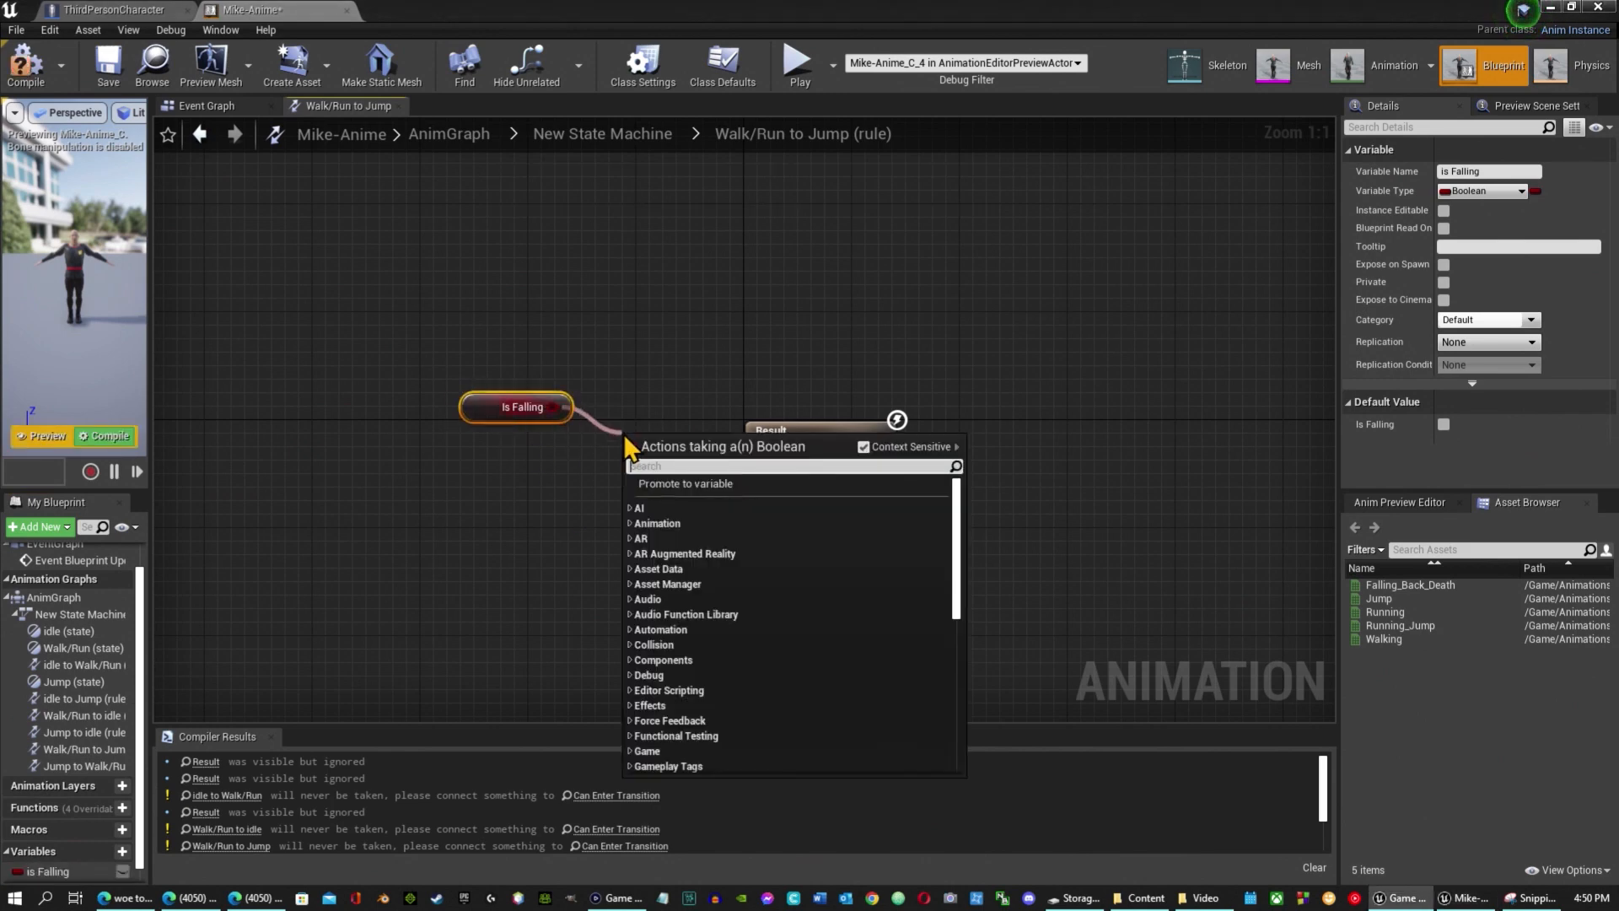
pyautogui.write('==')
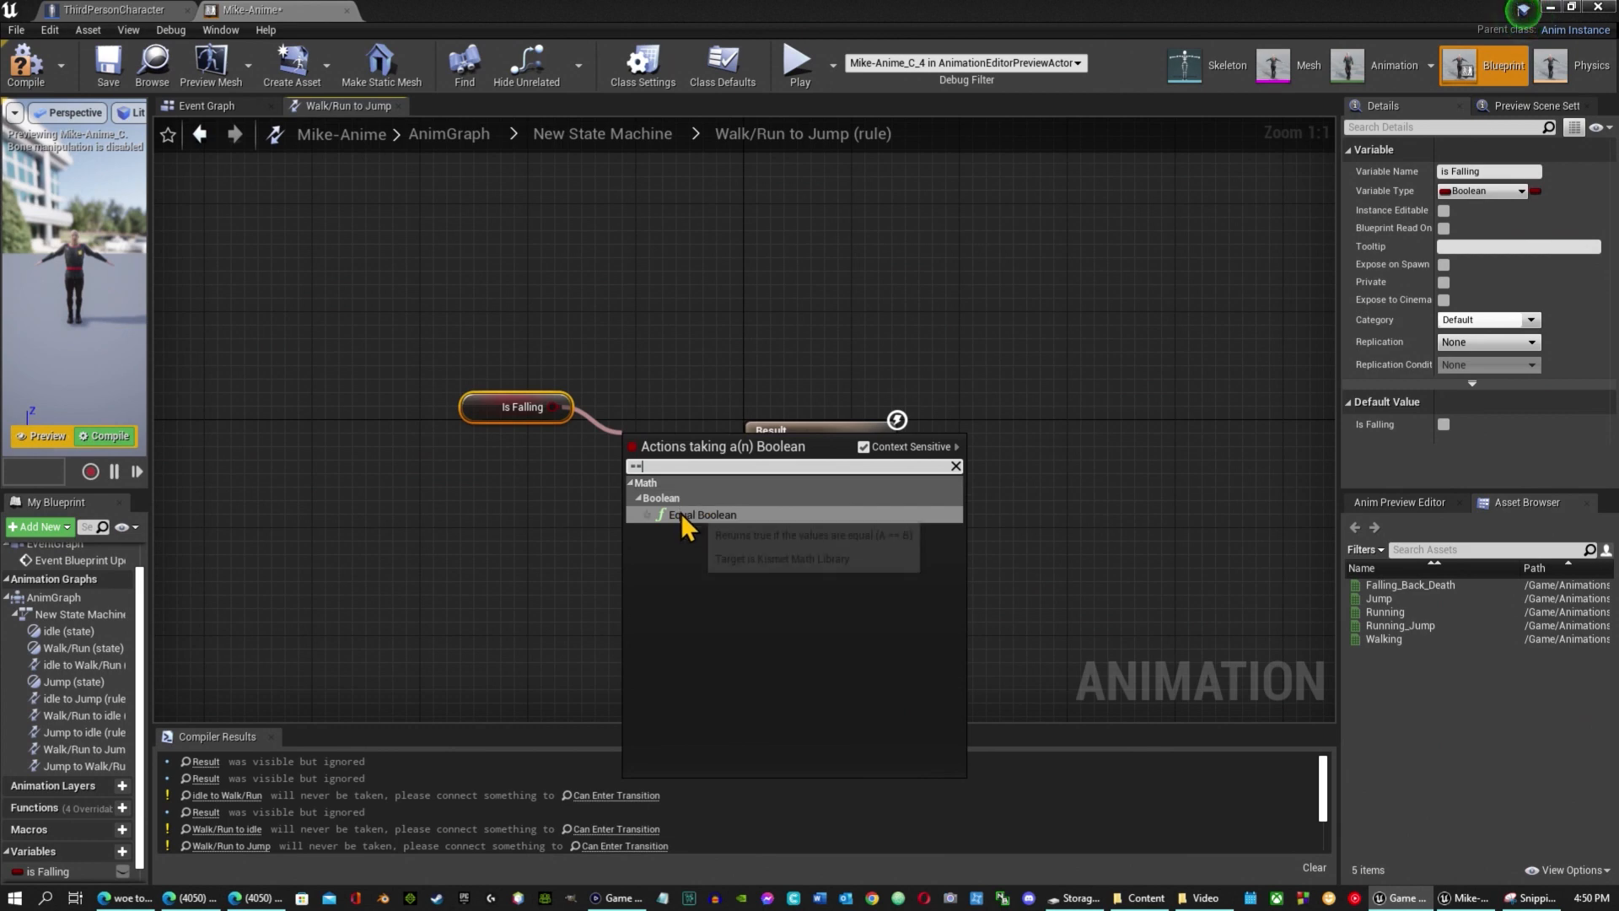
pyautogui.click(680, 513)
# Compare is Falling with true, connect the Equal node to the Walk/Run to Jump result, and compile and save the blueprint.
pyautogui.click(662, 468)
pyautogui.moveTo(679, 447); pyautogui.dragTo(755, 458)
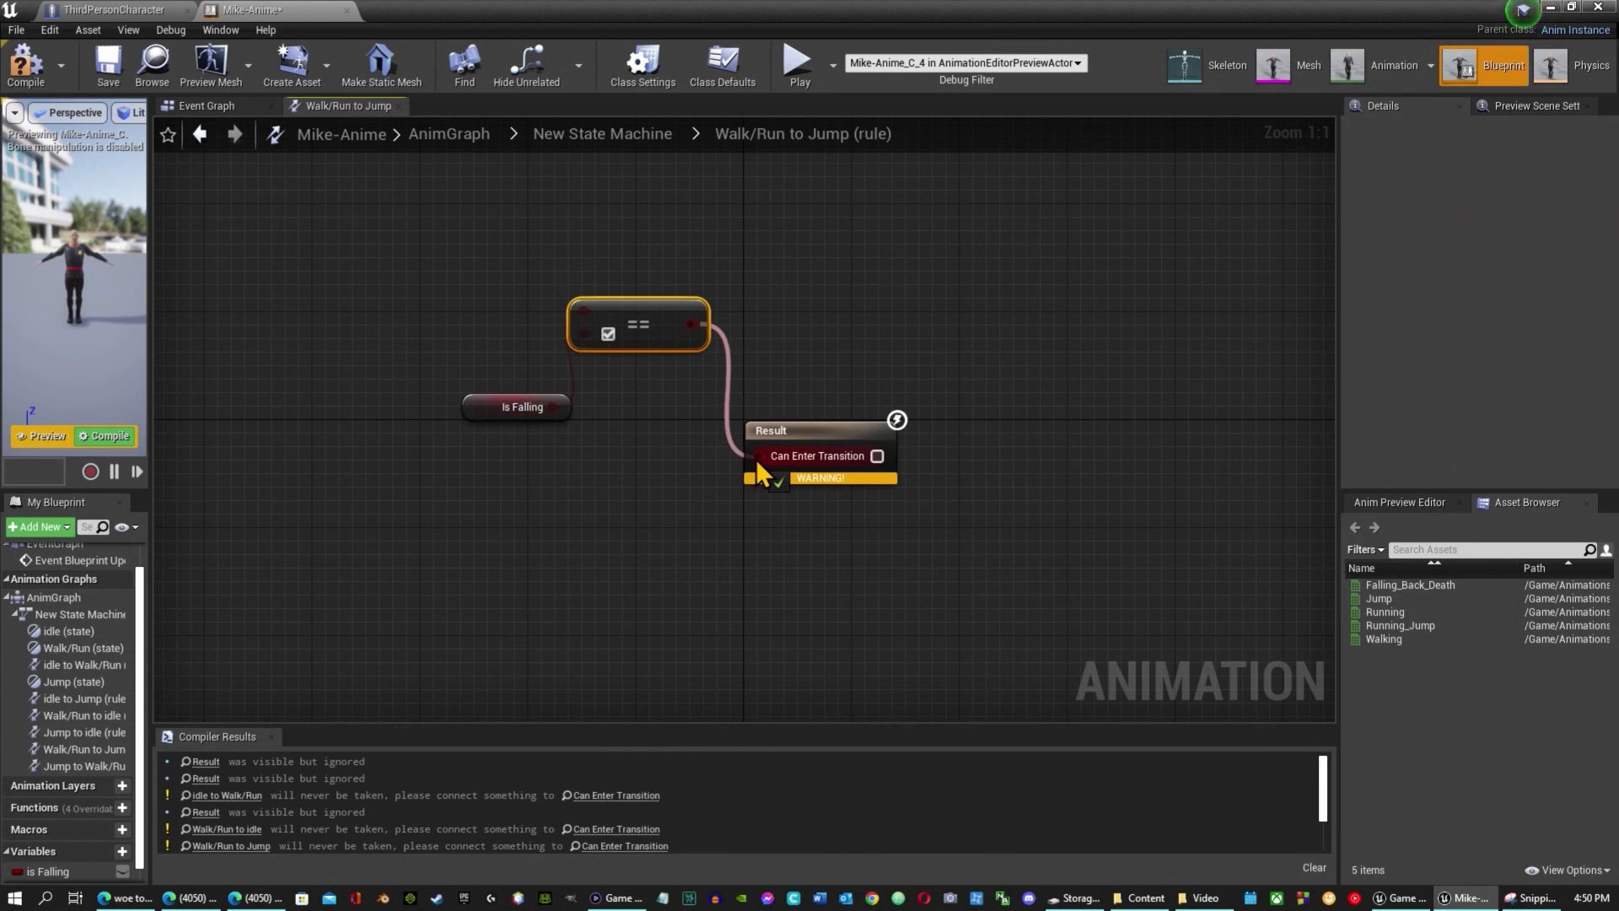
pyautogui.click(24, 67)
pyautogui.click(108, 63)
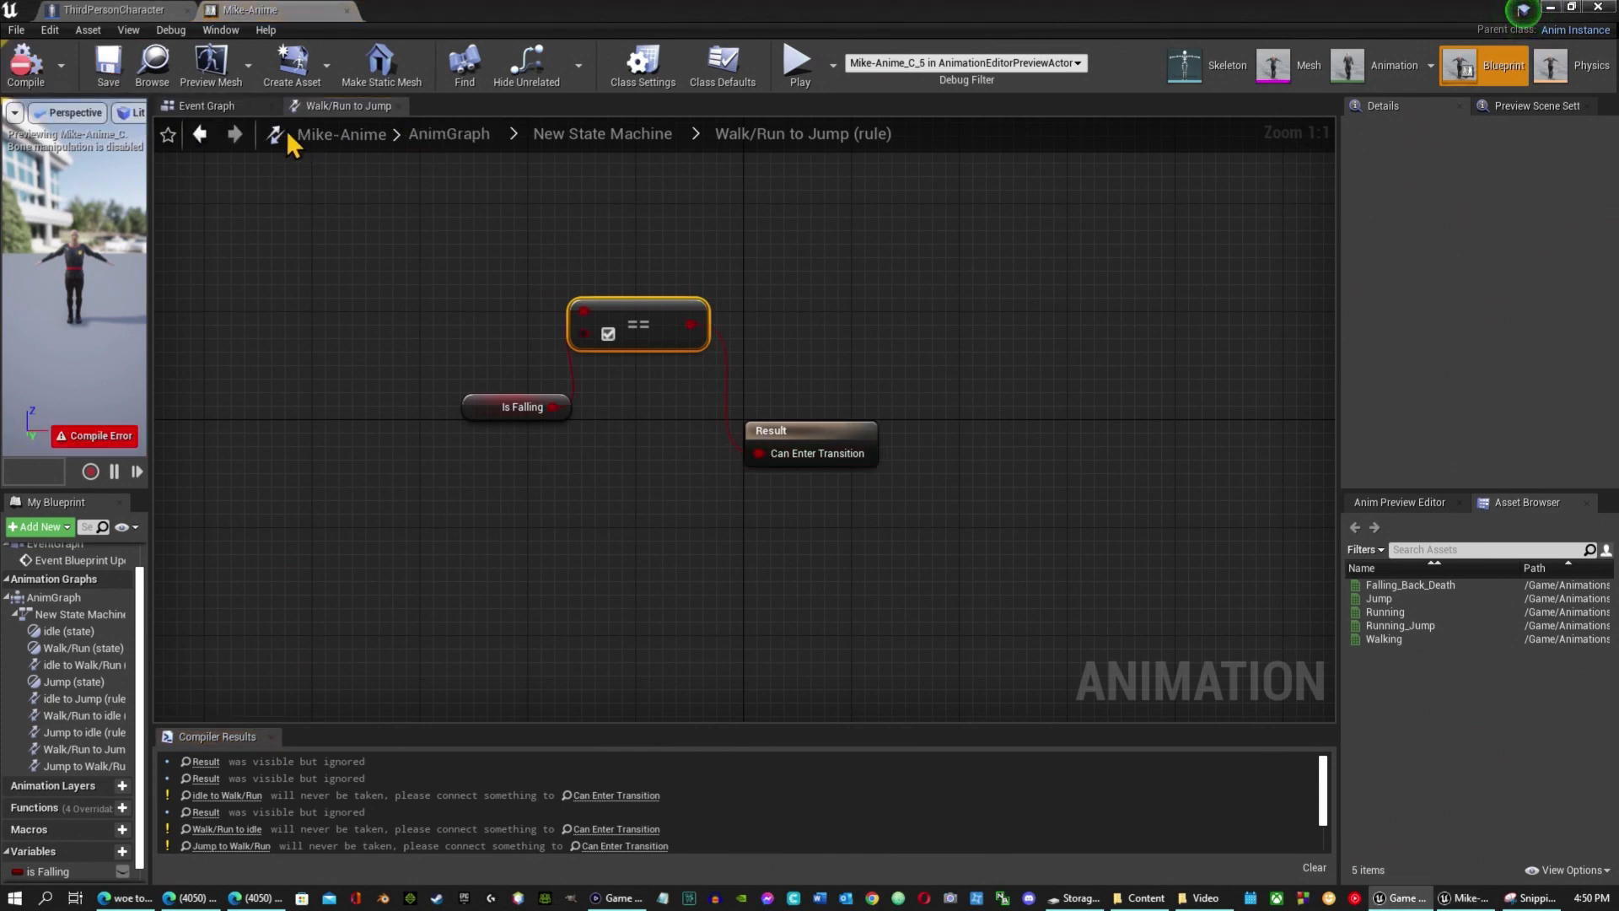
# In the Jump to Walk/Run rule, add a getter for is Falling feeding a new Equal Boolean node.
pyautogui.click(582, 133)
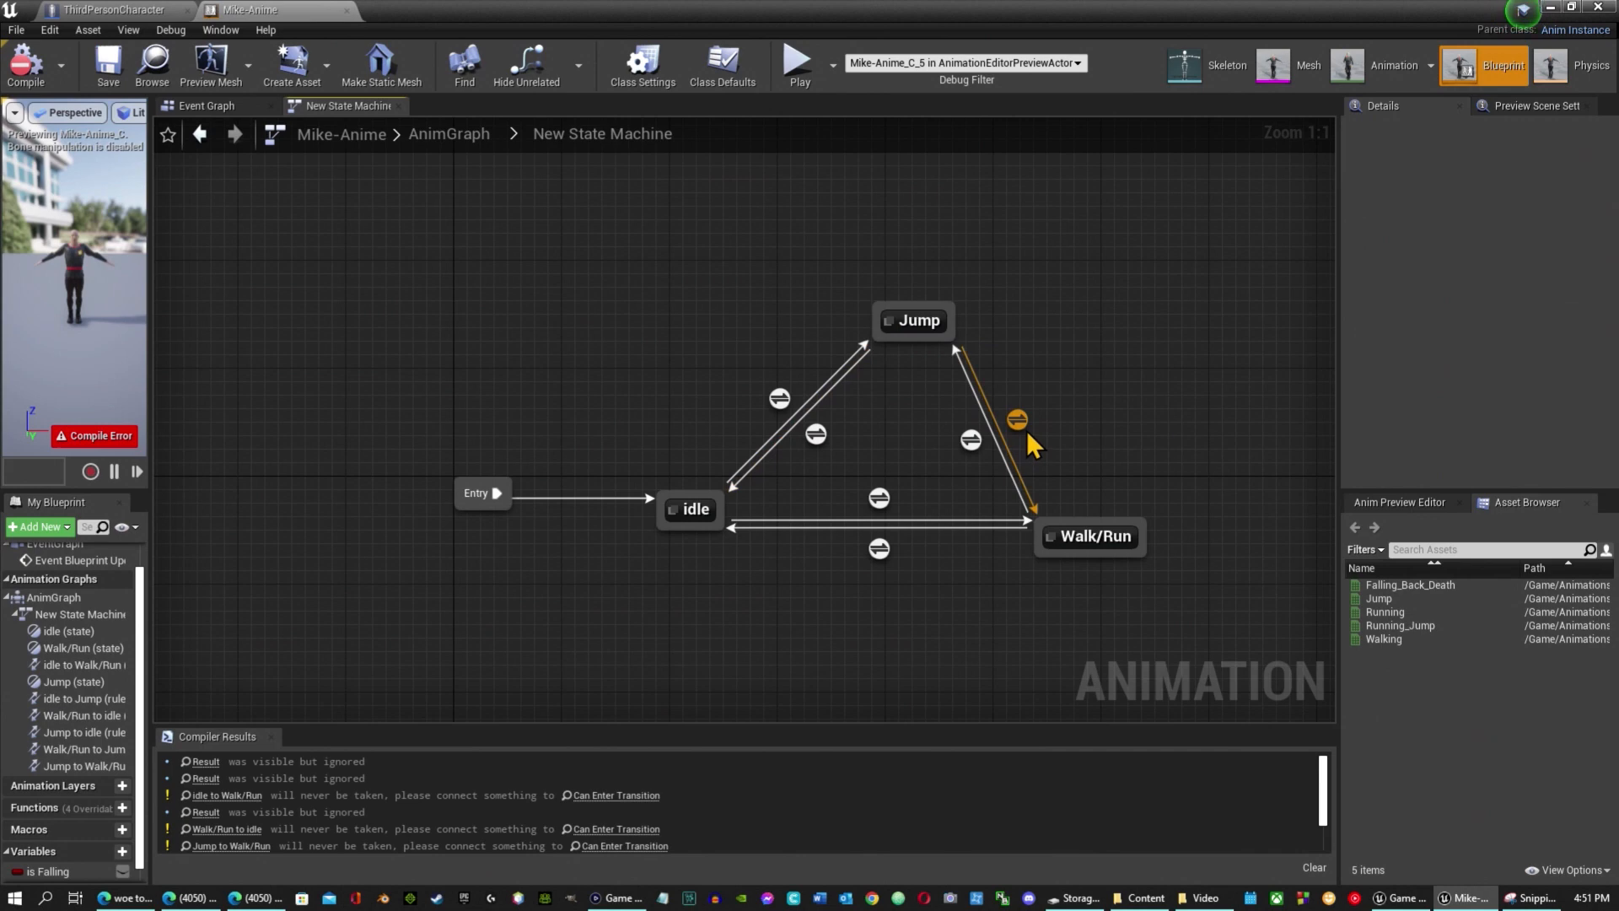
pyautogui.doubleClick(1022, 427)
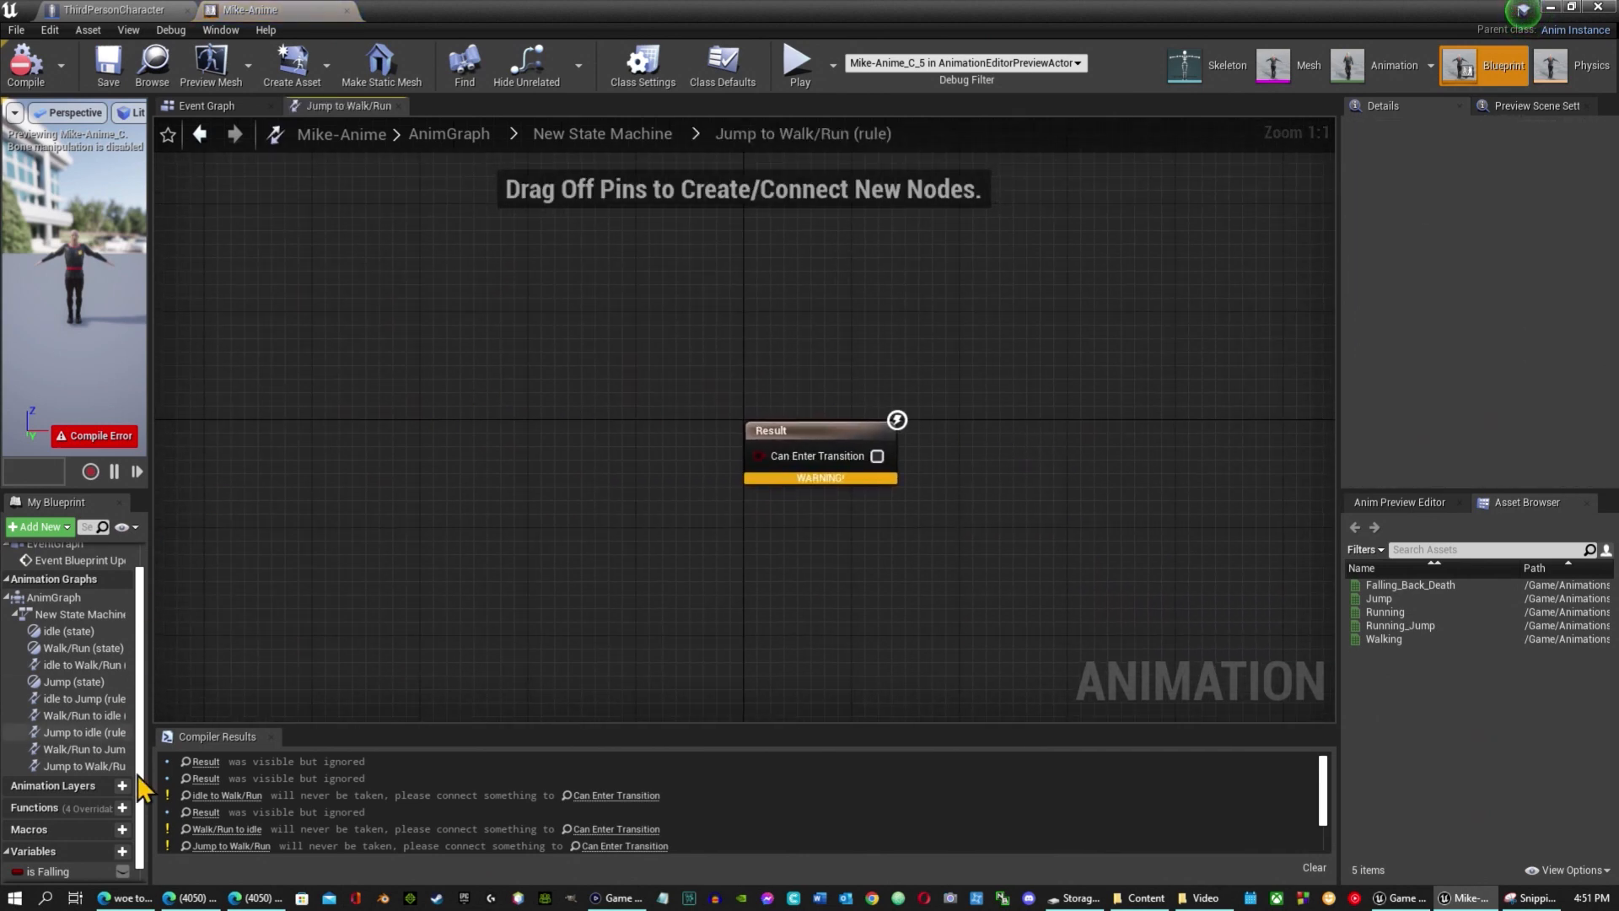
pyautogui.moveTo(79, 879); pyautogui.dragTo(521, 382)
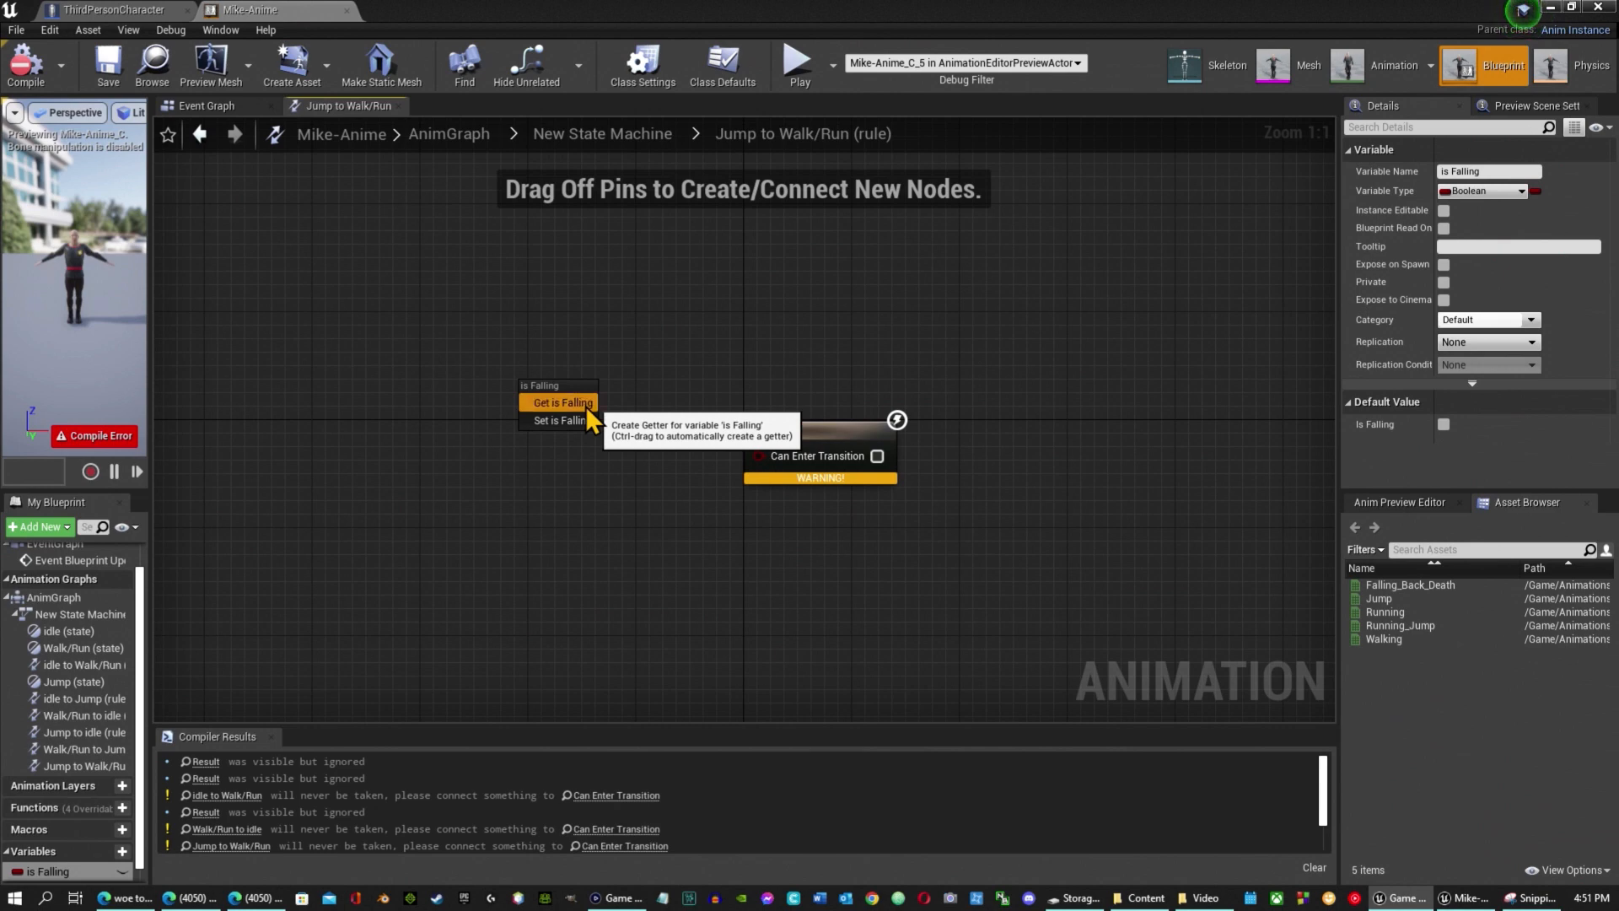
pyautogui.click(585, 407)
pyautogui.moveTo(608, 394); pyautogui.dragTo(761, 457)
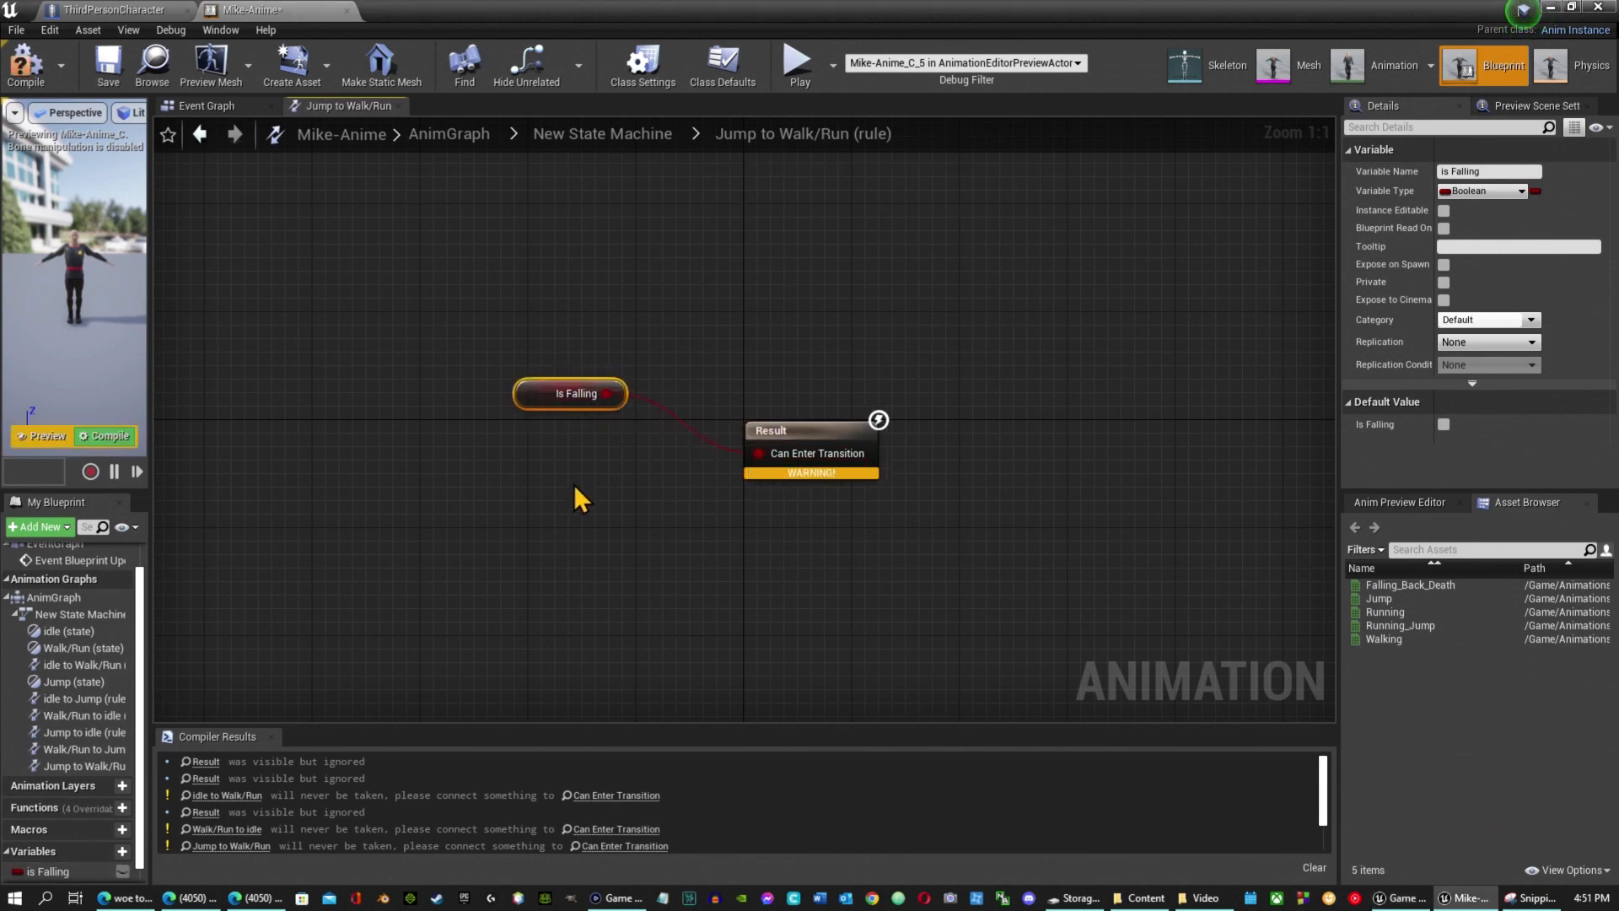
pyautogui.keyDown('alt'); pyautogui.click(756, 453); pyautogui.keyUp('alt')
pyautogui.moveTo(609, 393); pyautogui.dragTo(652, 439)
pyautogui.write('==')
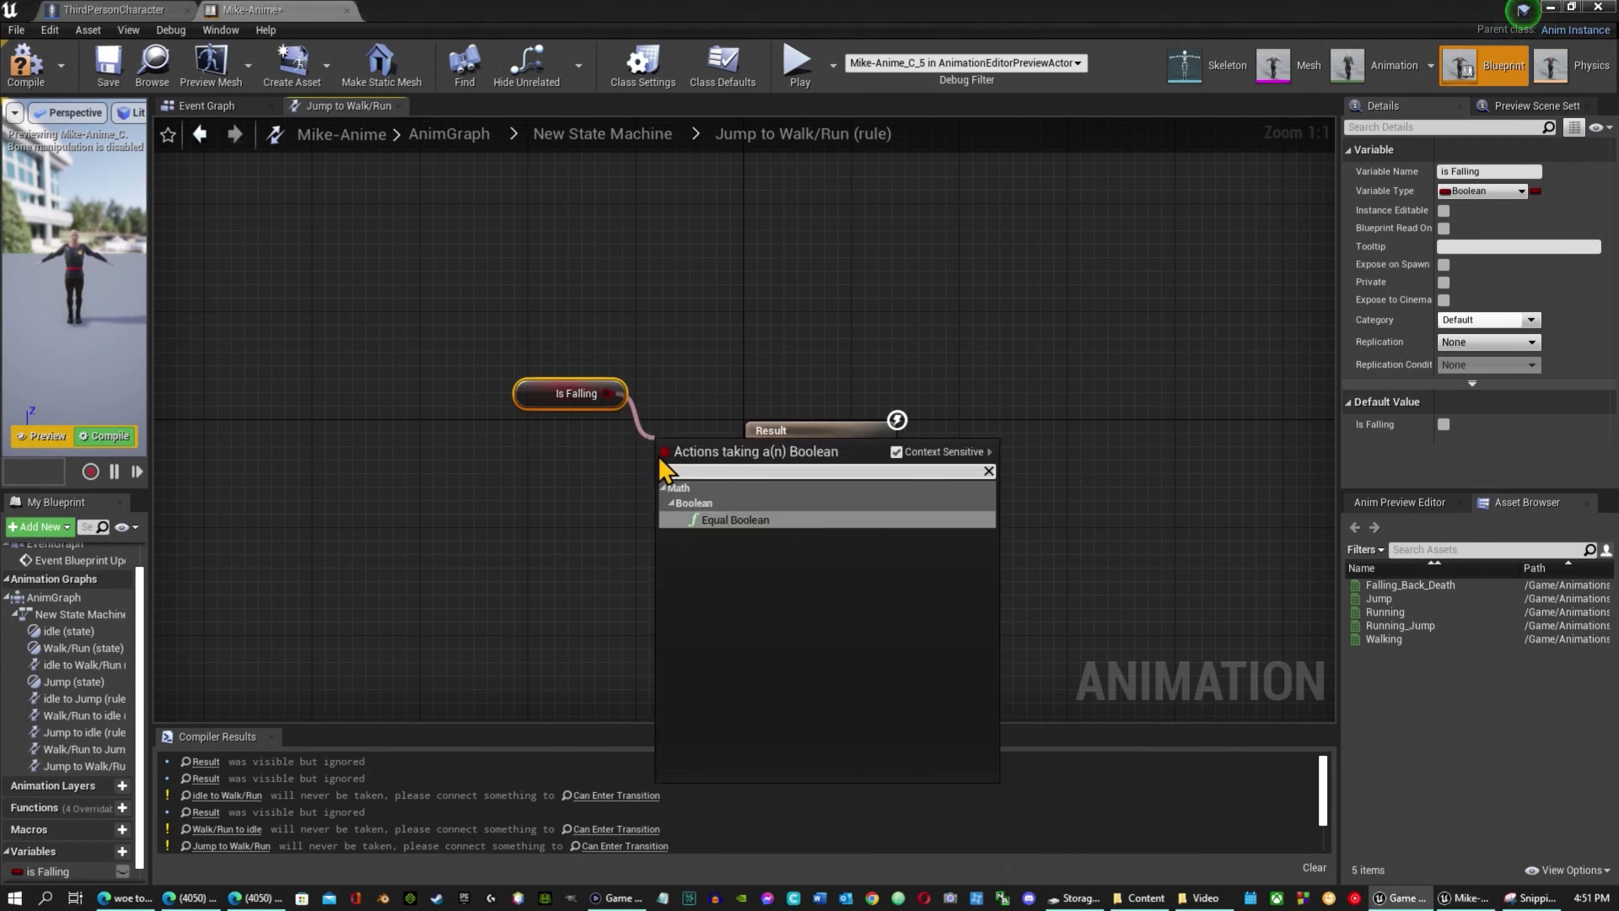
pyautogui.click(716, 525)
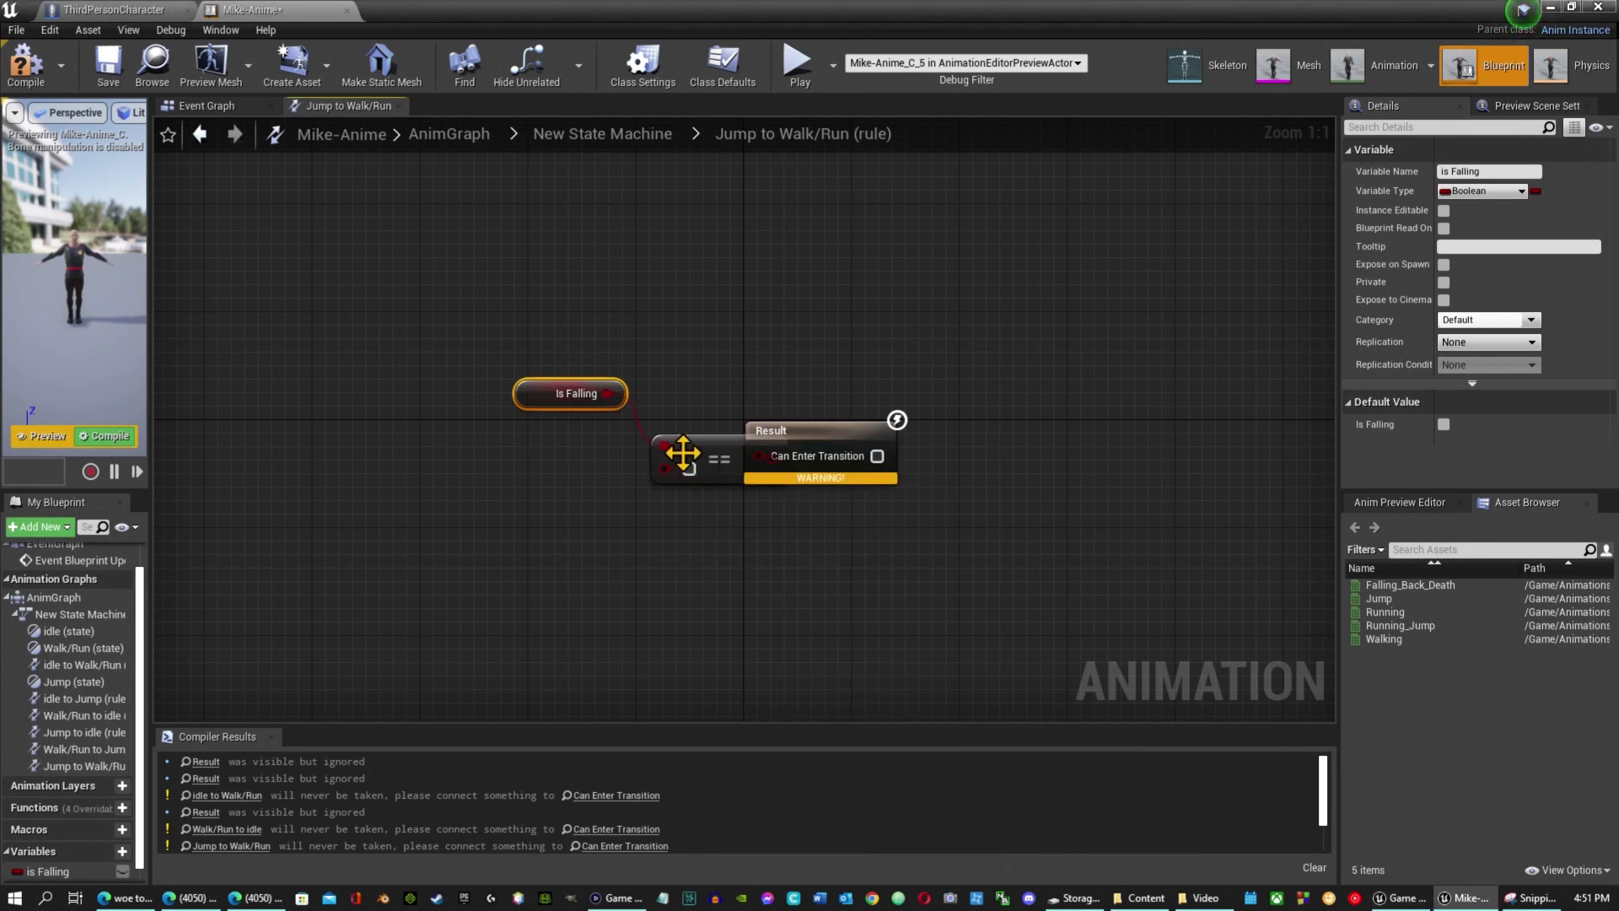
# Move the Equal node clear of the Jump to Walk/Run result, connect it to Can Enter Transition, and compile and save the blueprint.
pyautogui.moveTo(669, 448); pyautogui.dragTo(679, 289)
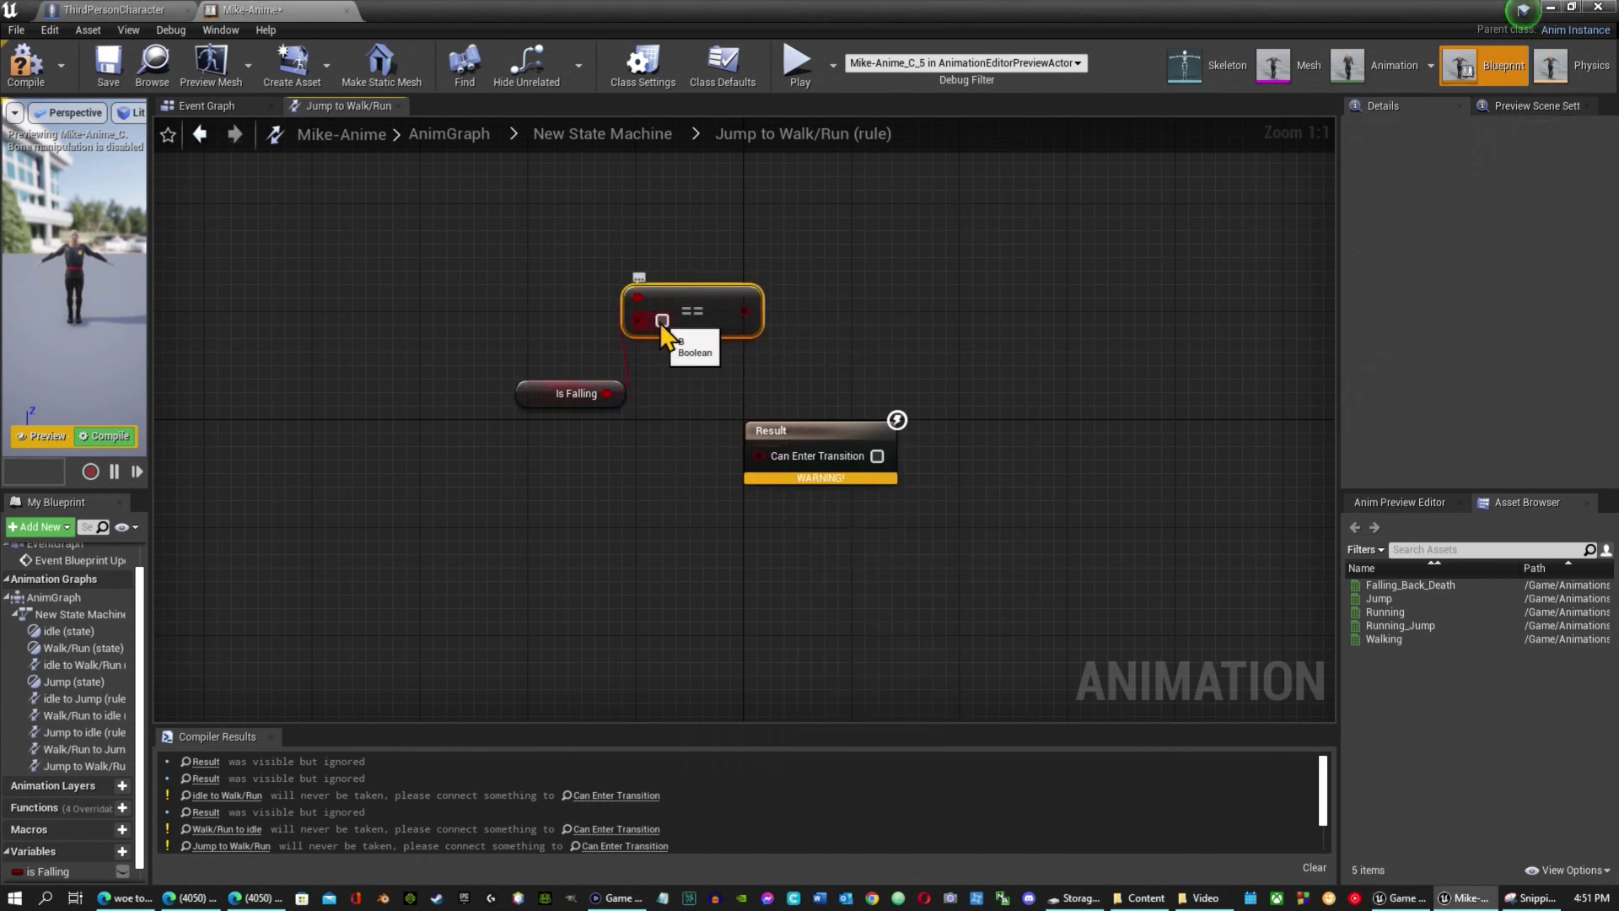
pyautogui.moveTo(747, 311); pyautogui.dragTo(766, 469)
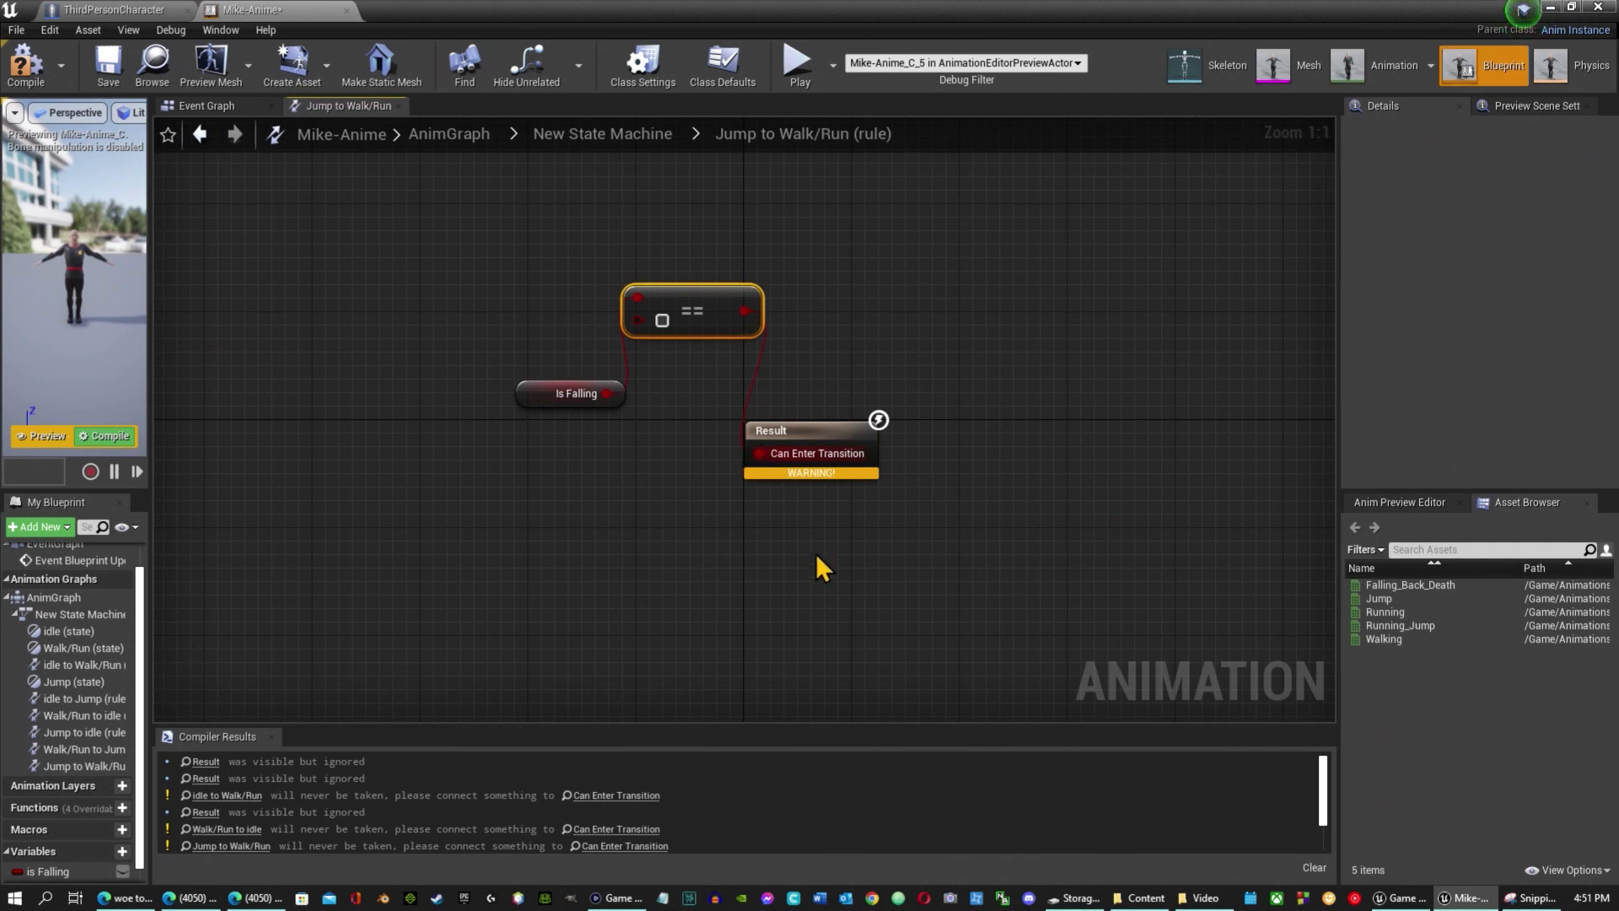
pyautogui.click(27, 82)
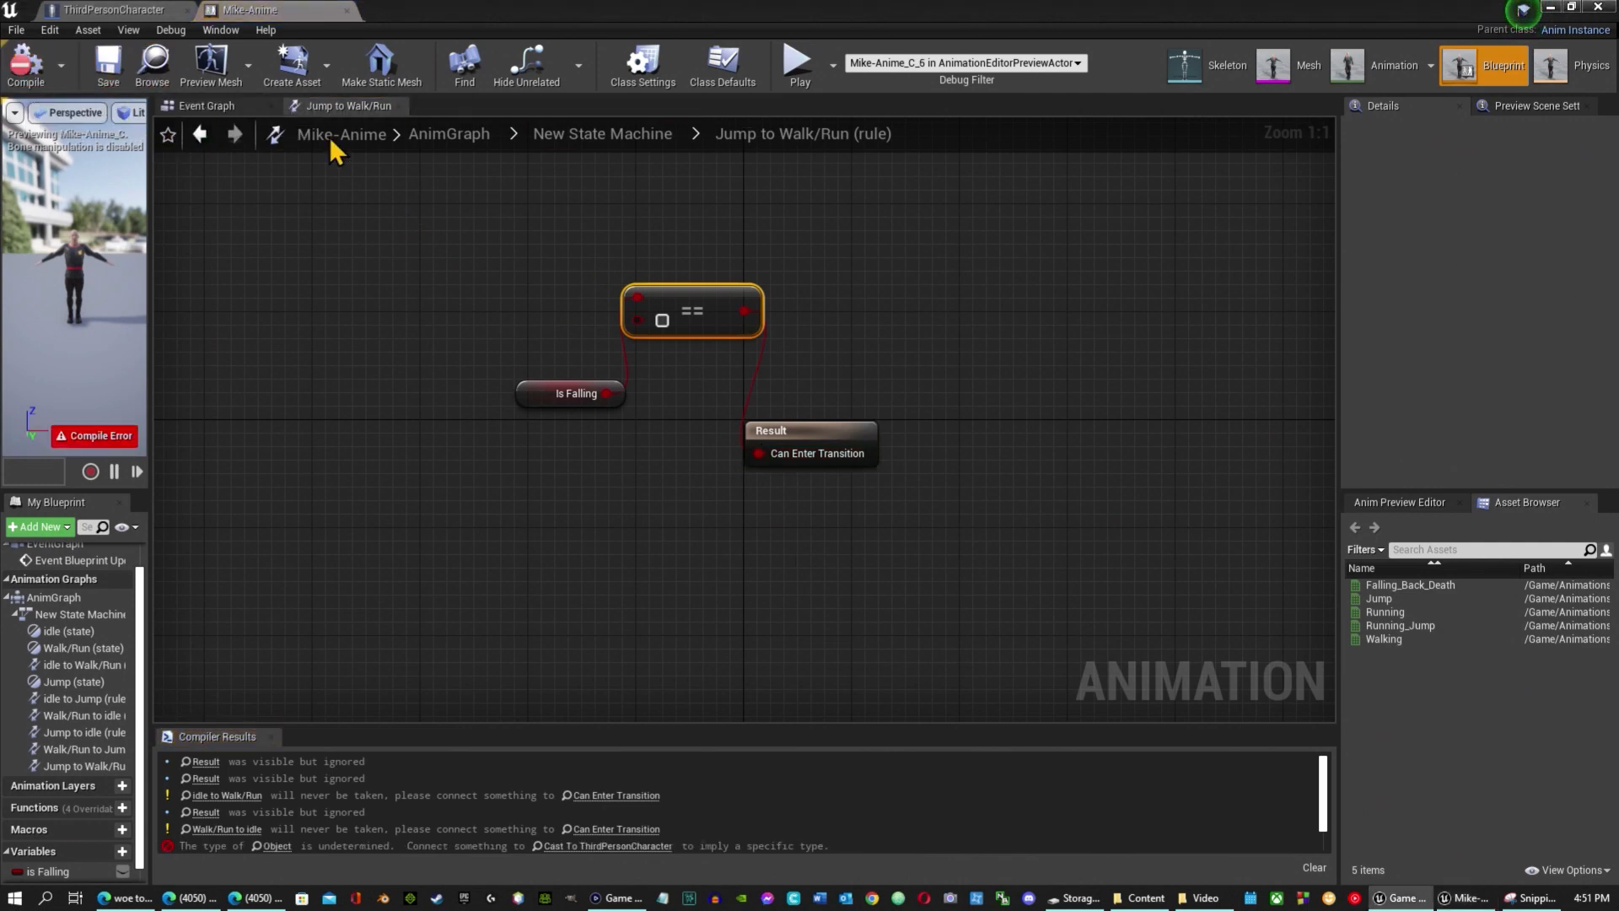
# Open the idle state's graph from the state machine, and check the Breathing_Idle_fbm folder in the level editor for an idle animation.
pyautogui.click(472, 132)
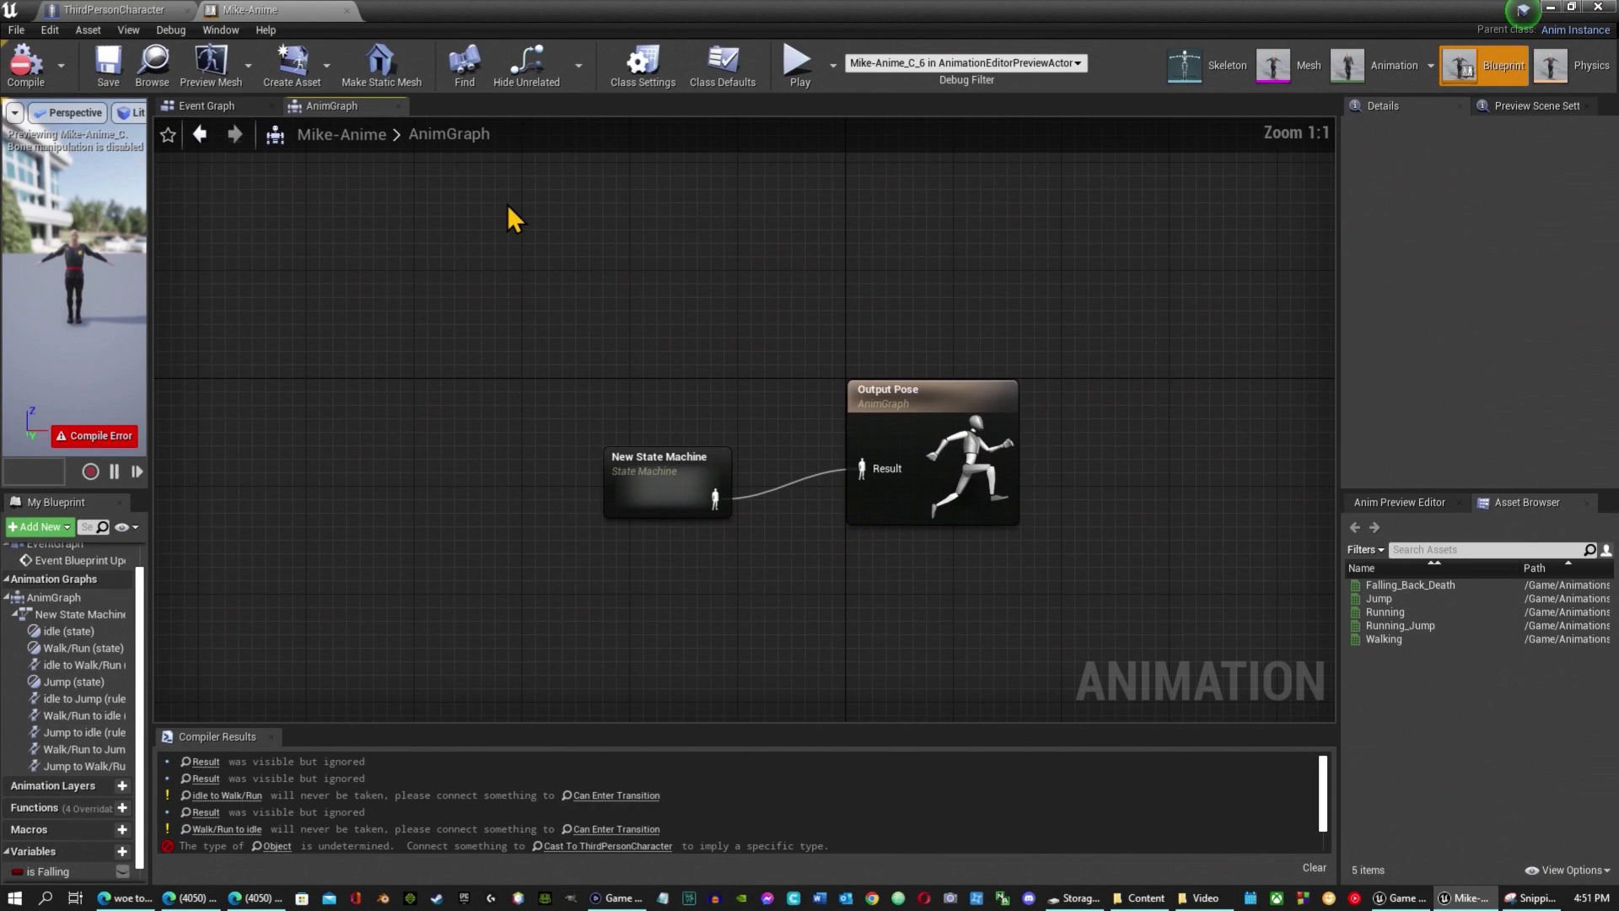
pyautogui.doubleClick(664, 497)
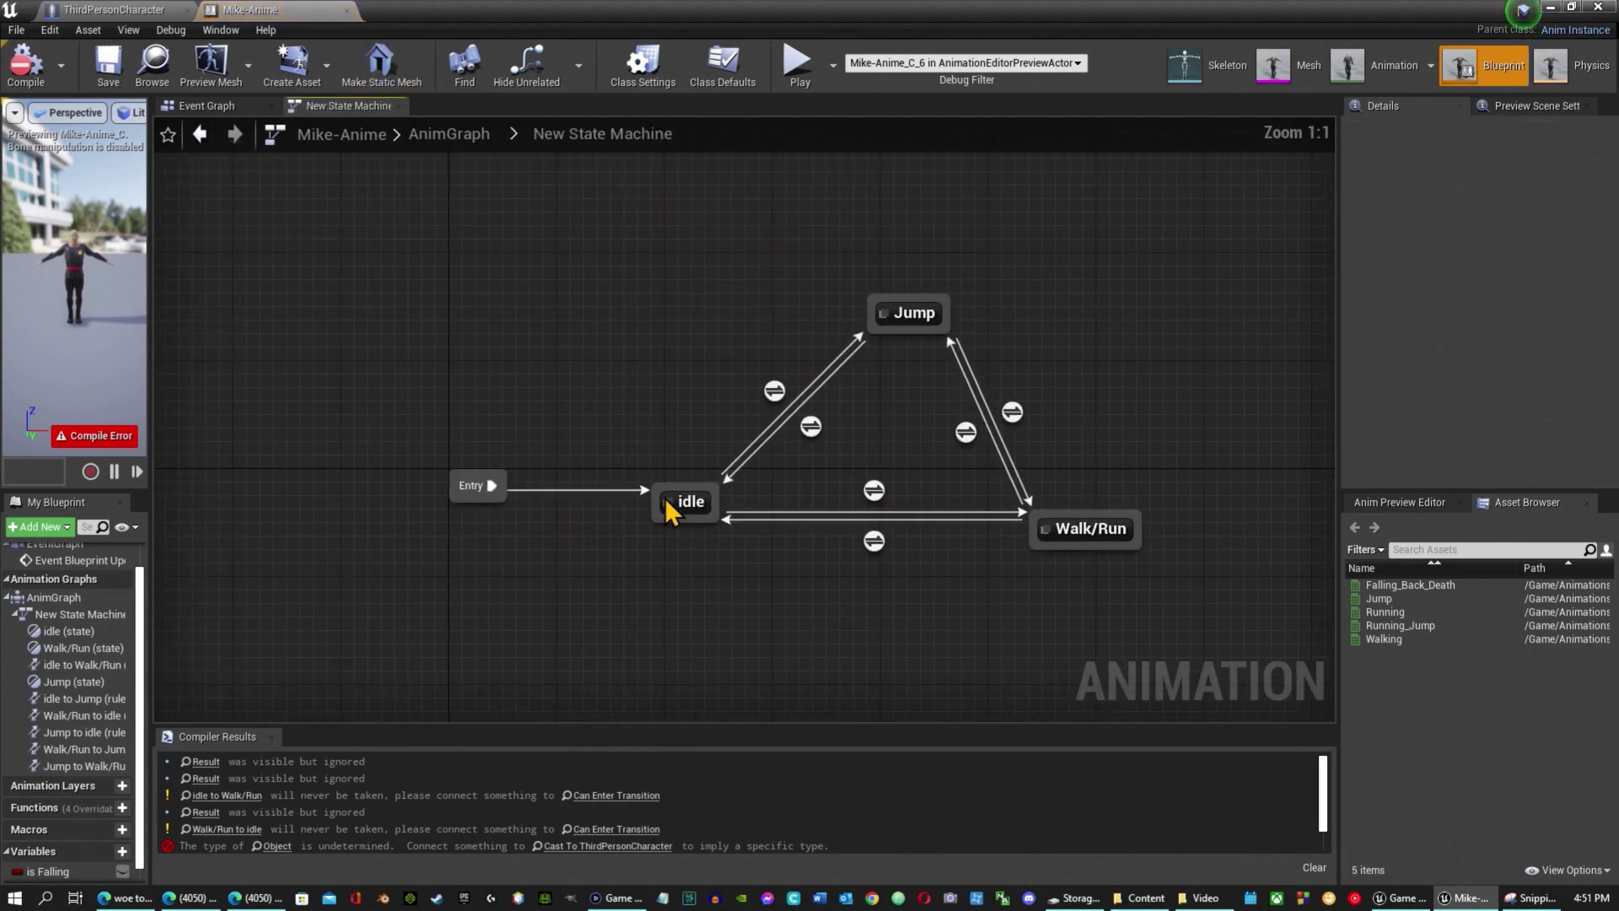
pyautogui.doubleClick(691, 524)
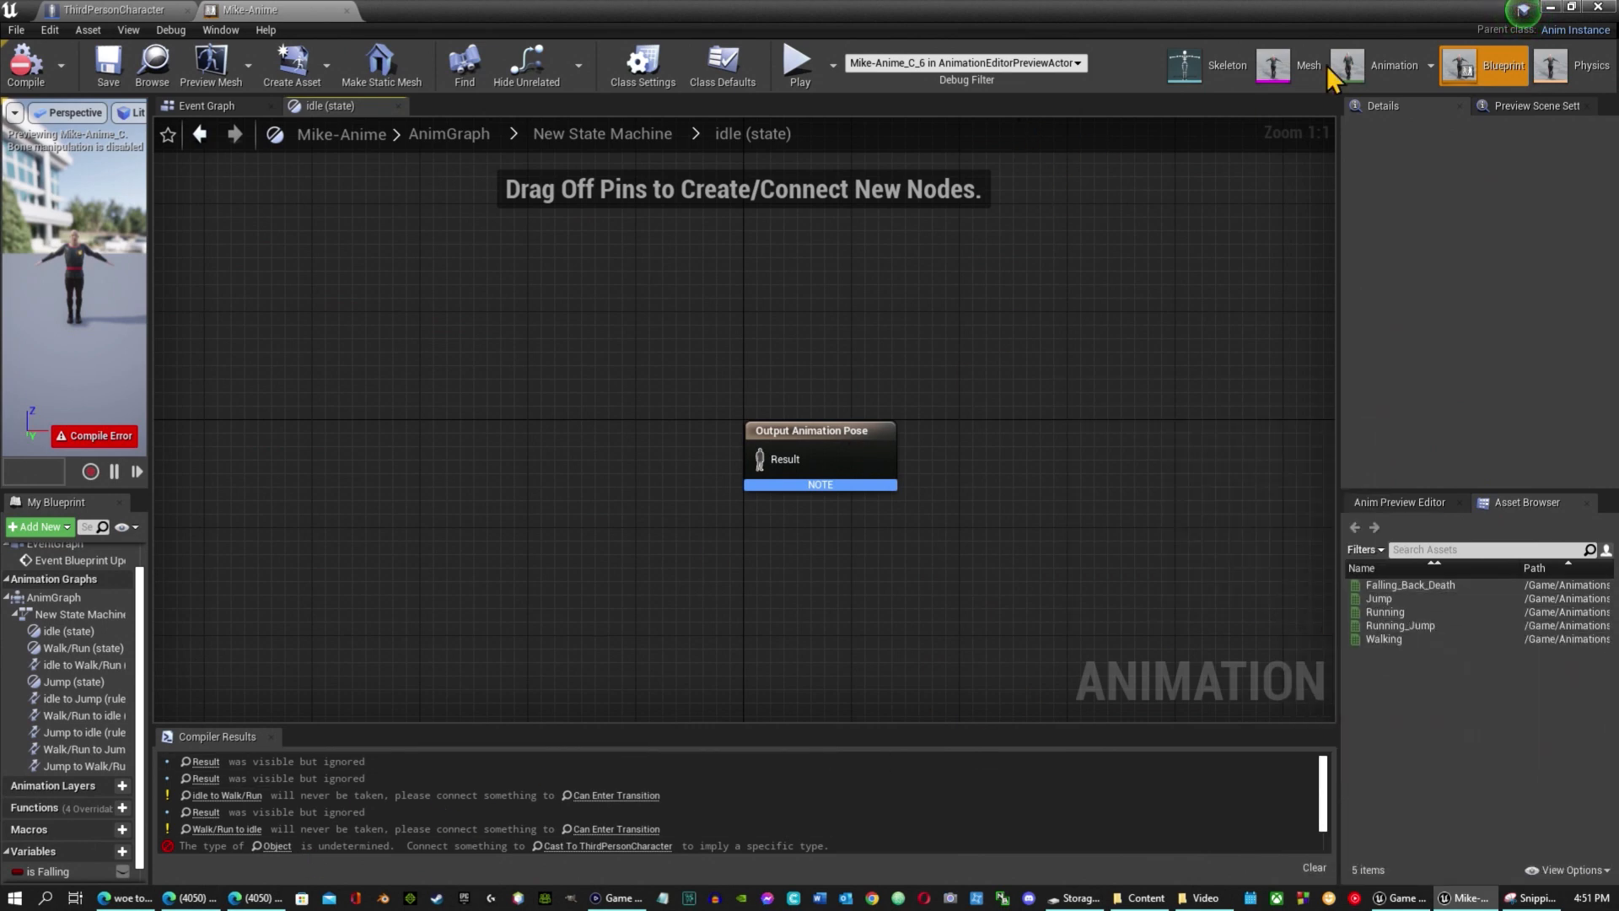
pyautogui.click(1549, 6)
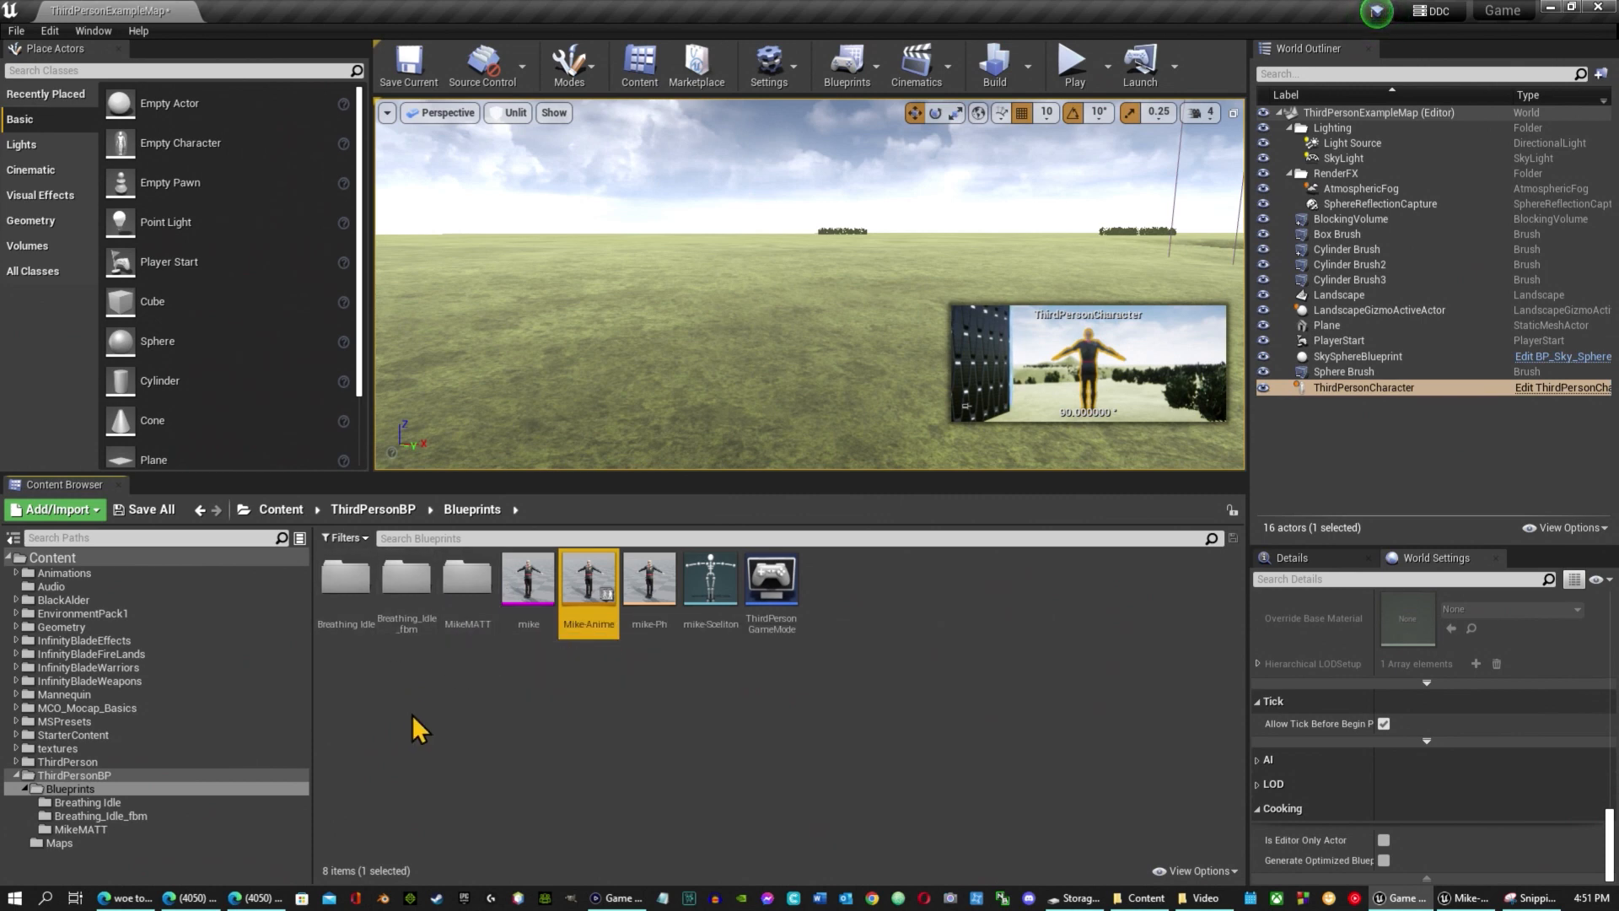
pyautogui.doubleClick(412, 589)
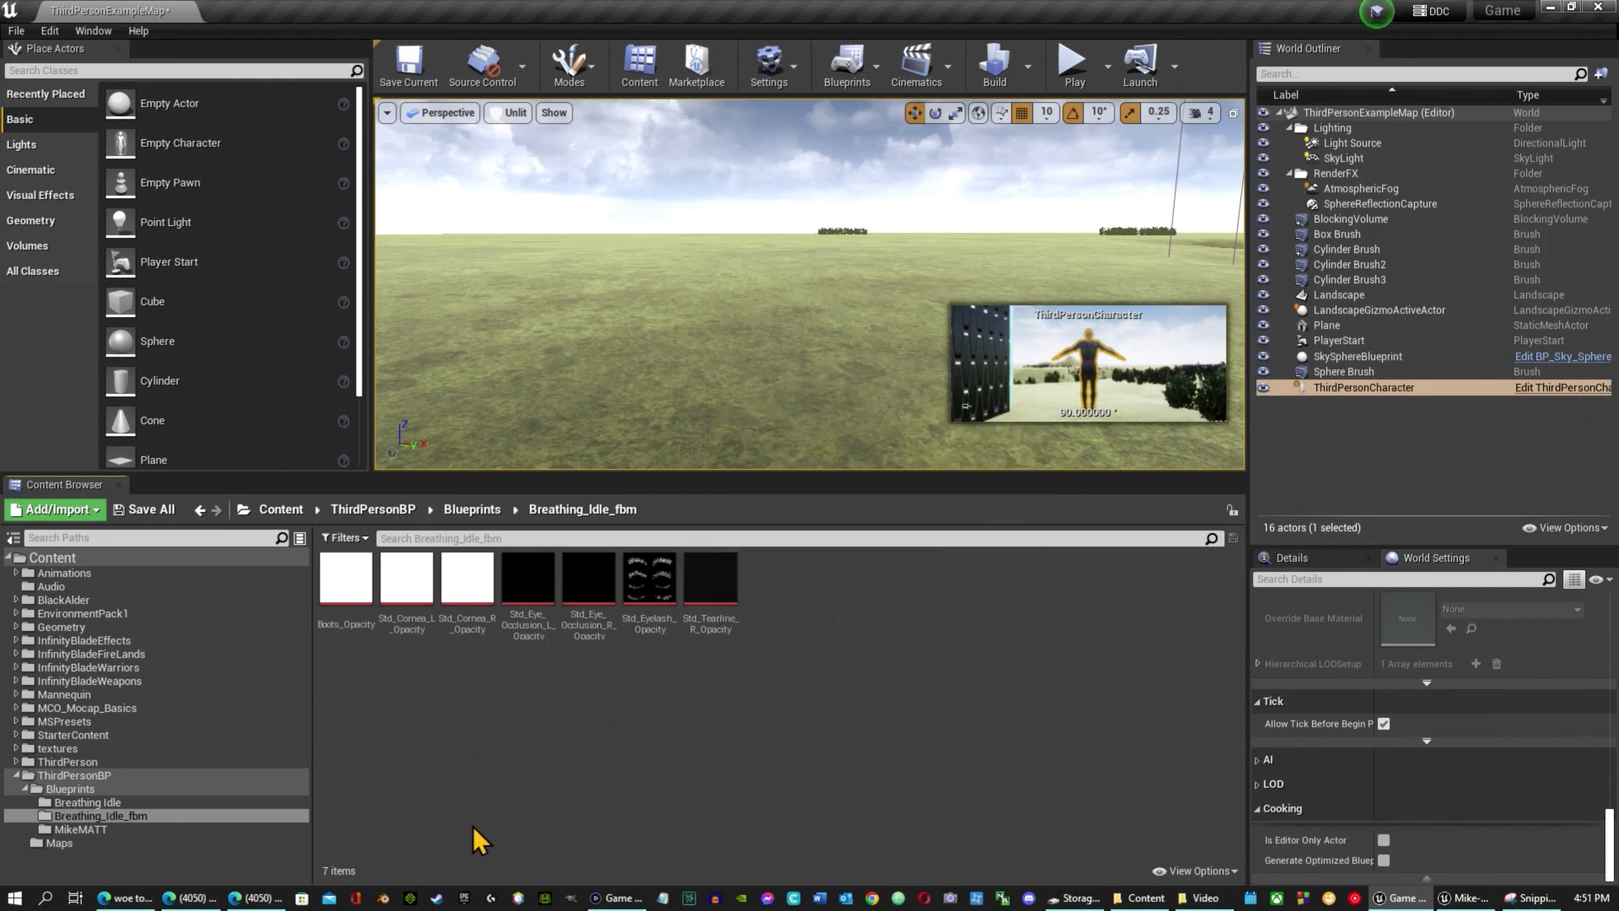
# Switch to the web browser, move its window fully into view over the editor, and look through the maimo search results.
pyautogui.click(13, 899)
pyautogui.click(192, 906)
pyautogui.click(196, 906)
pyautogui.click(236, 906)
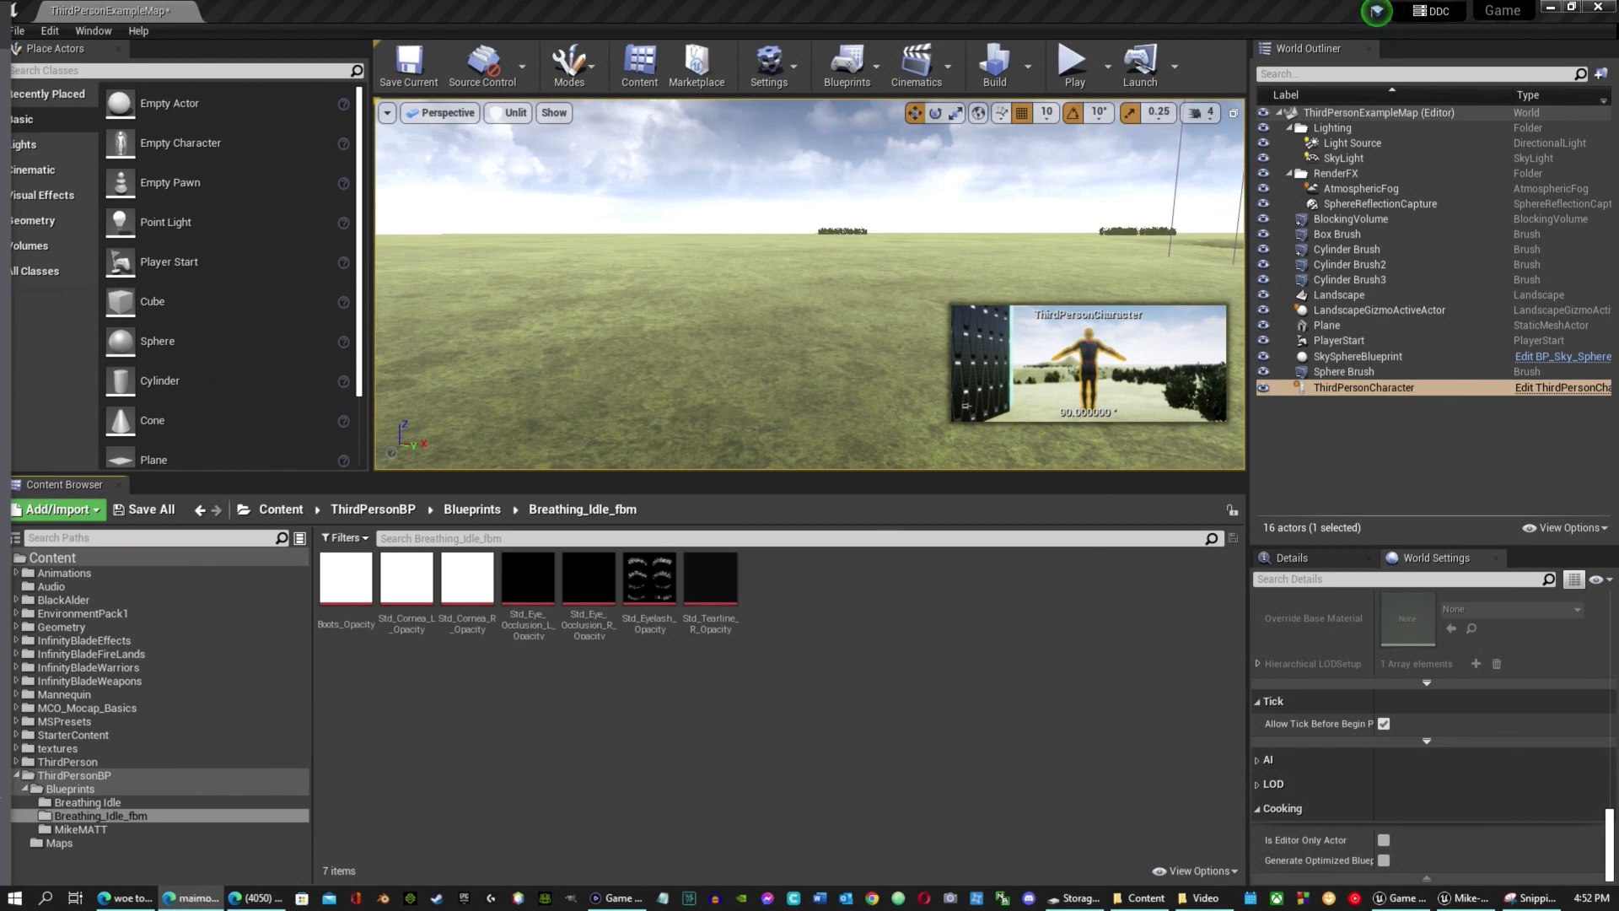
pyautogui.moveTo(0, 320); pyautogui.dragTo(989, 179)
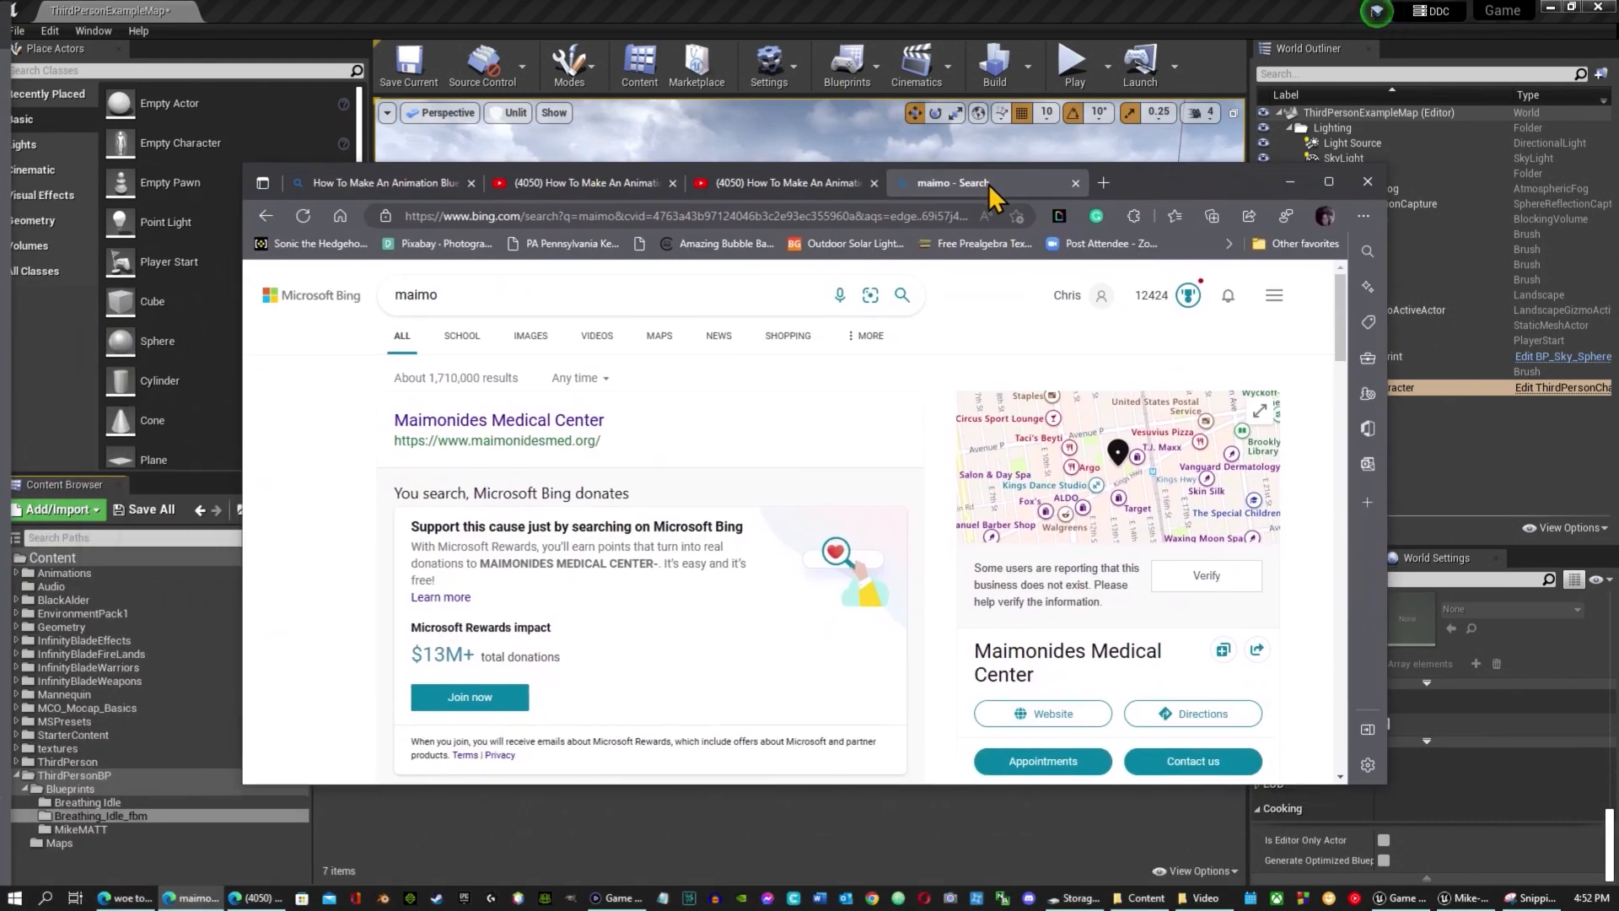
pyautogui.scroll(-8, 708, 463)
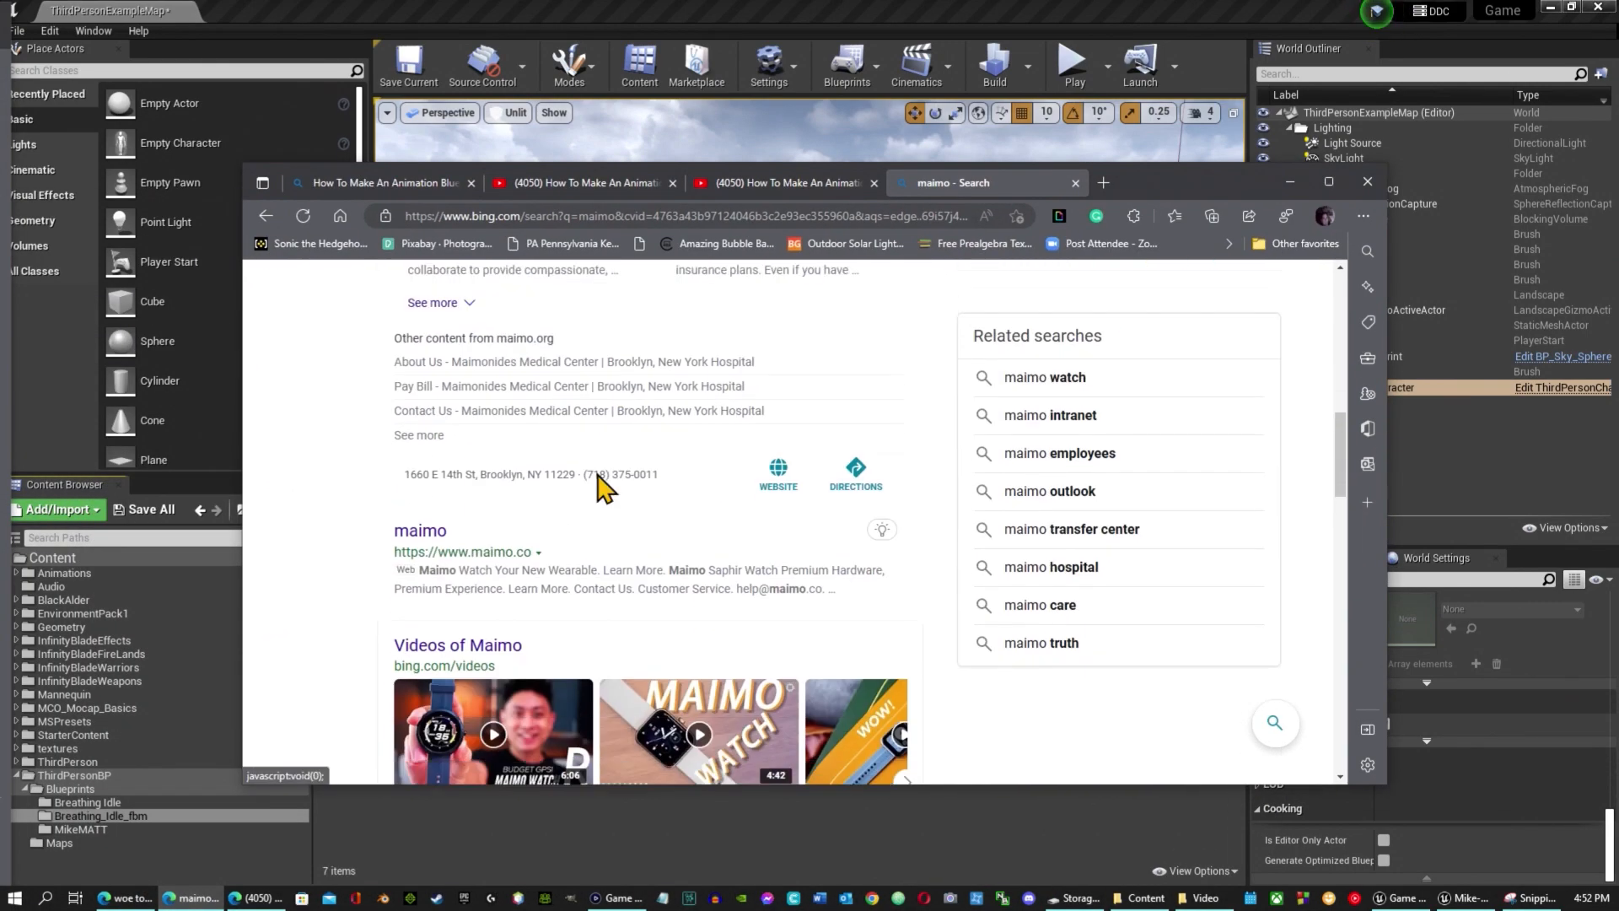
pyautogui.scroll(10, 719, 463)
pyautogui.scroll(-15, 748, 481)
pyautogui.scroll(7, 774, 478)
pyautogui.scroll(10, 769, 473)
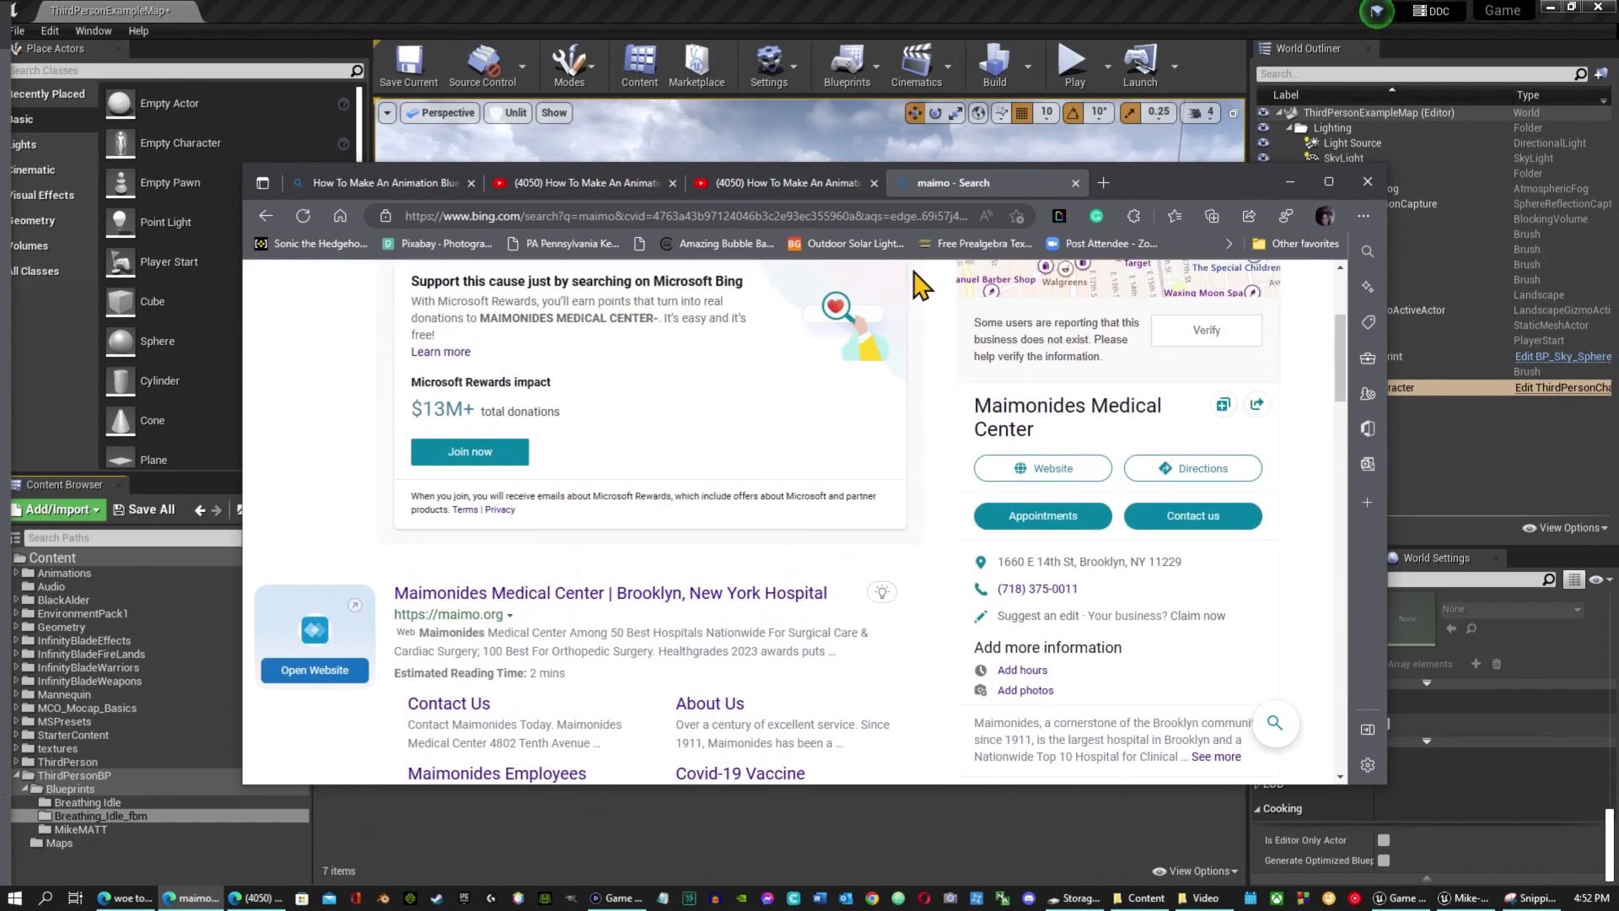
# Search Bing for mixamo and open the Mixamo website.
pyautogui.click(465, 298)
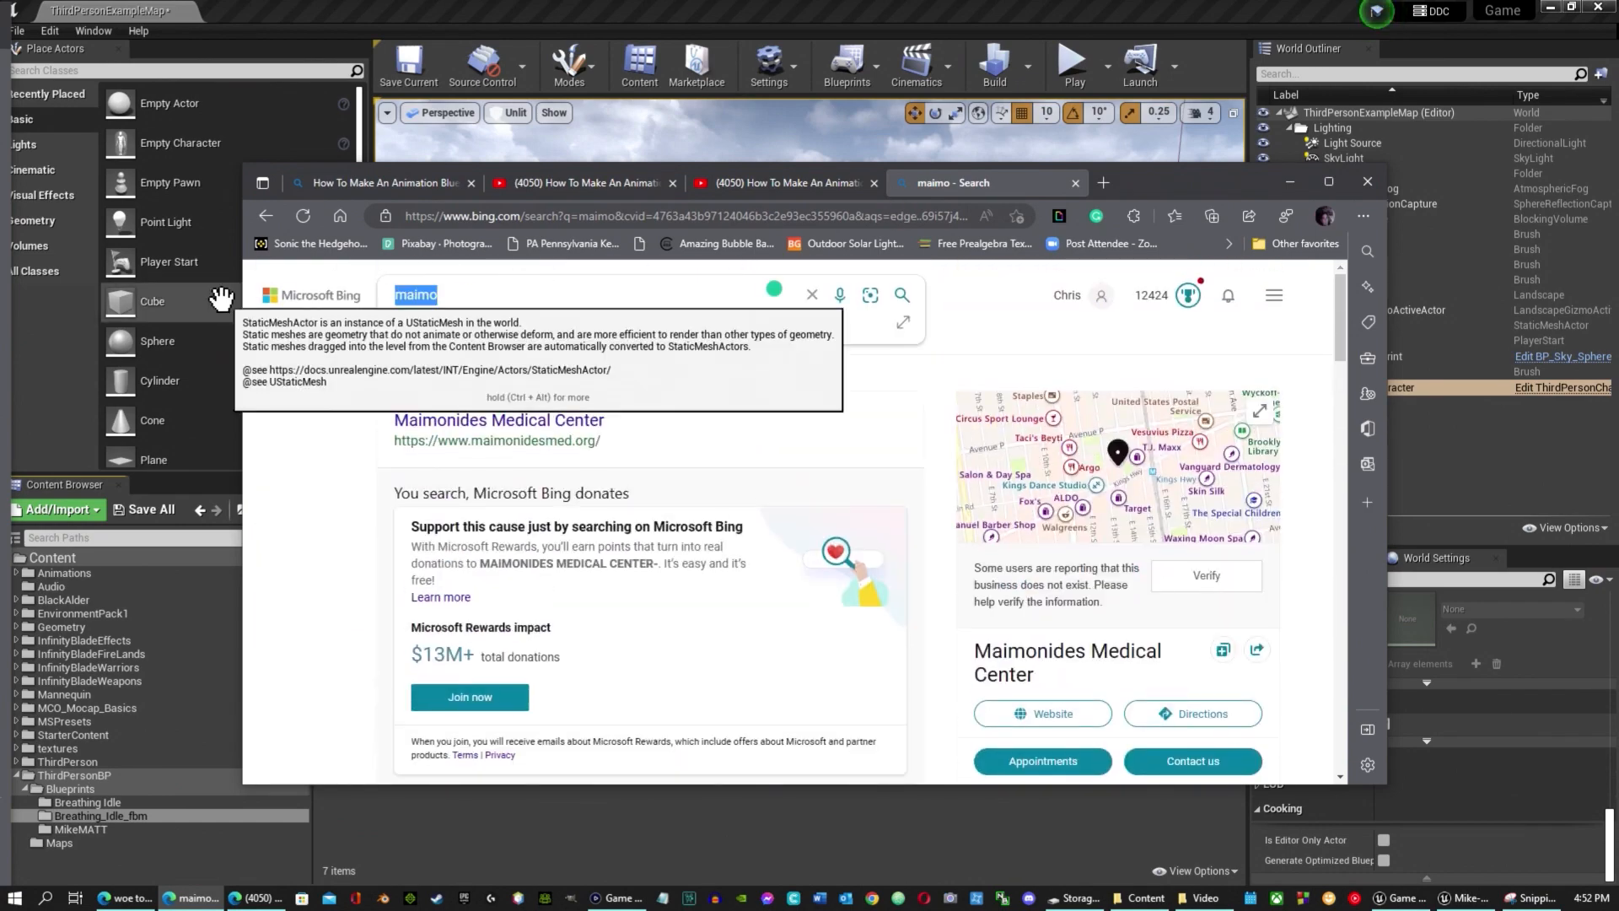
pyautogui.write('mixamo')
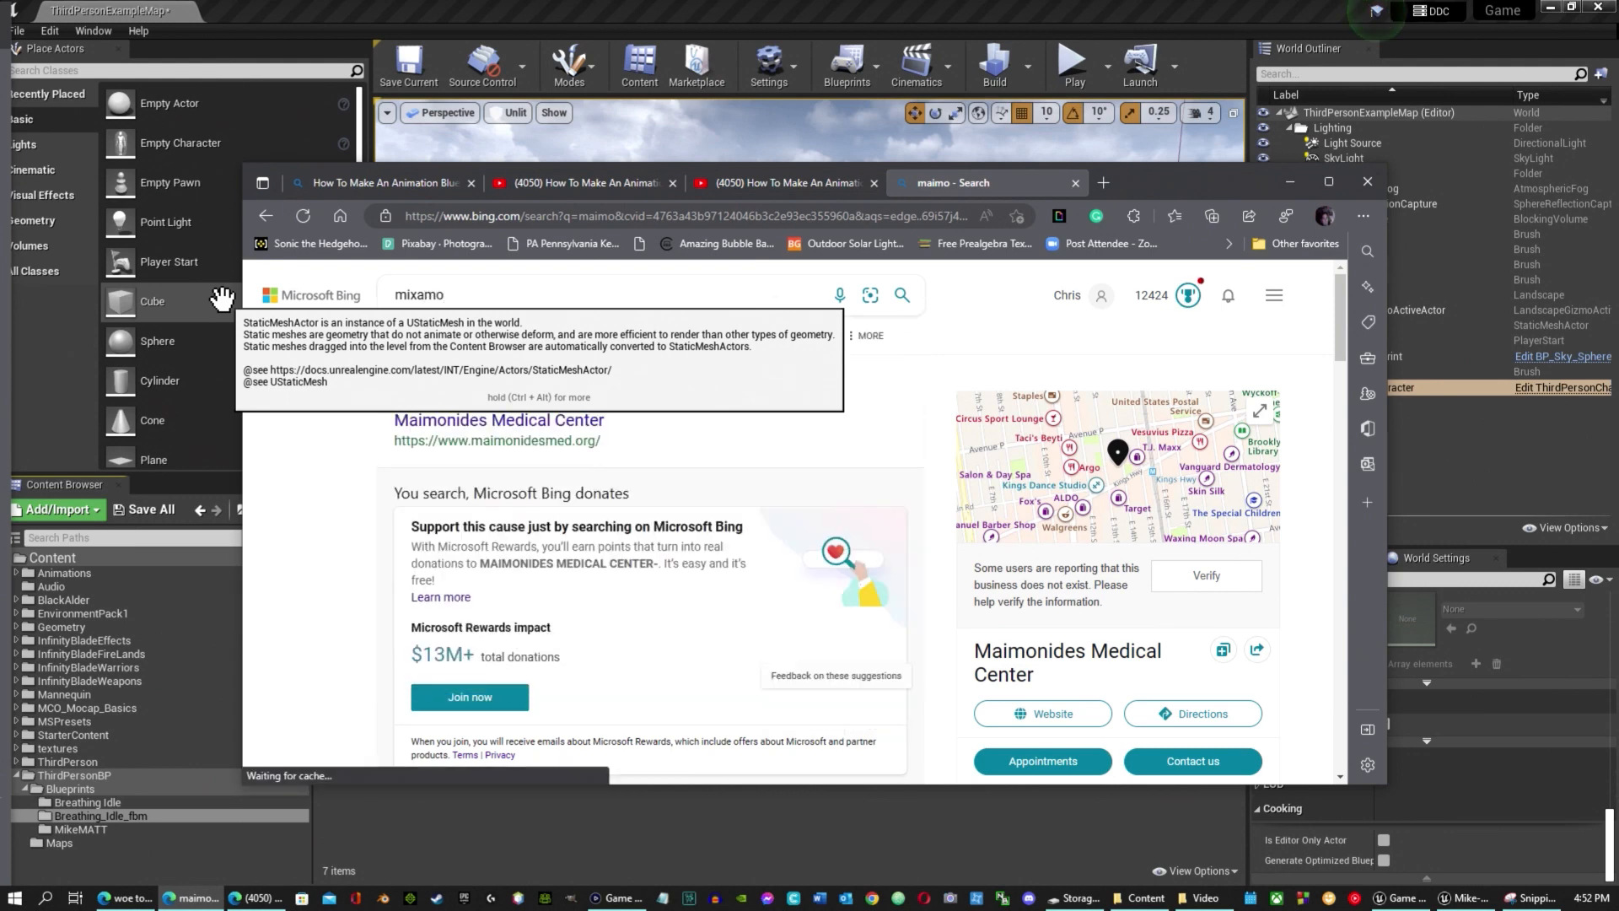
pyautogui.press('Return')
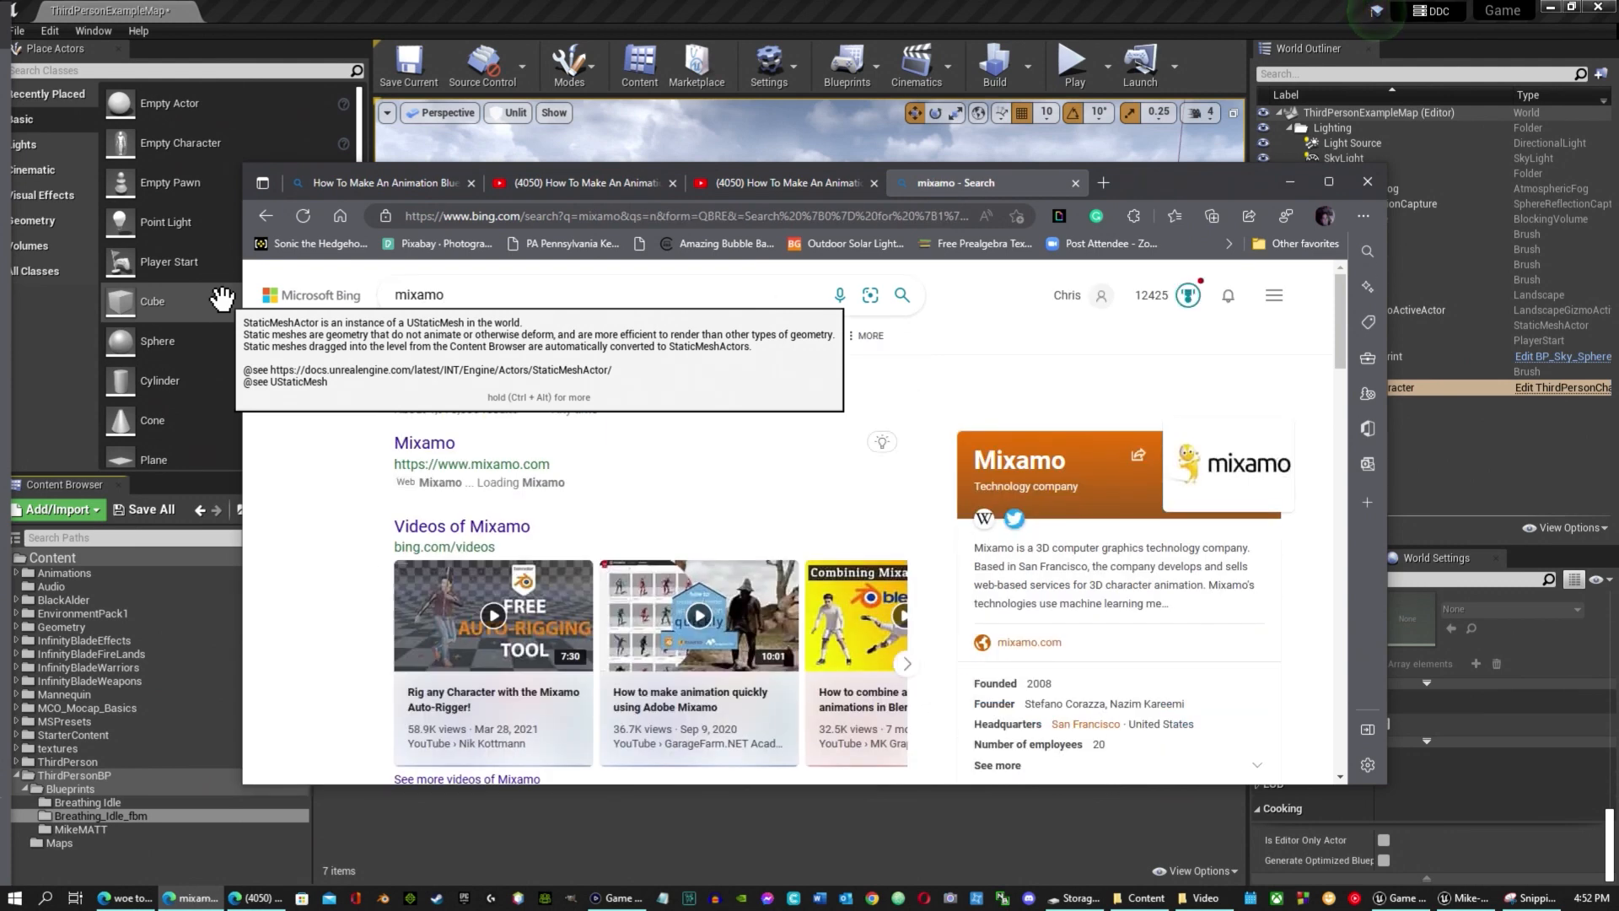
pyautogui.click(424, 447)
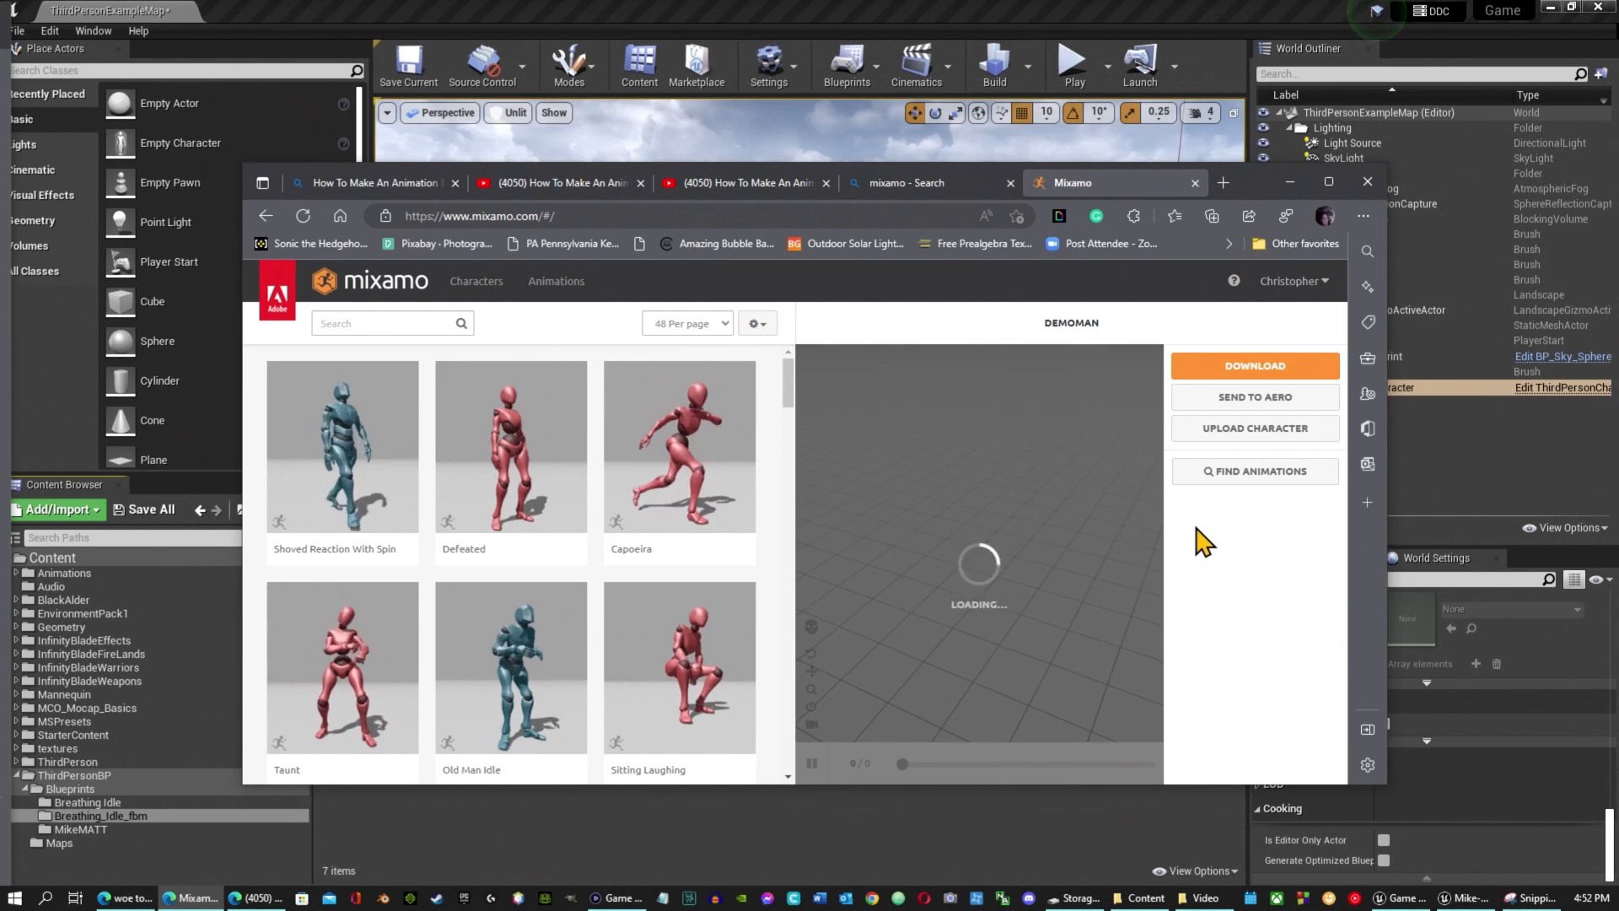
# Search the Mixamo animations for idle and apply the Breathing Idle animation to the character.
pyautogui.click(406, 322)
pyautogui.write('idle')
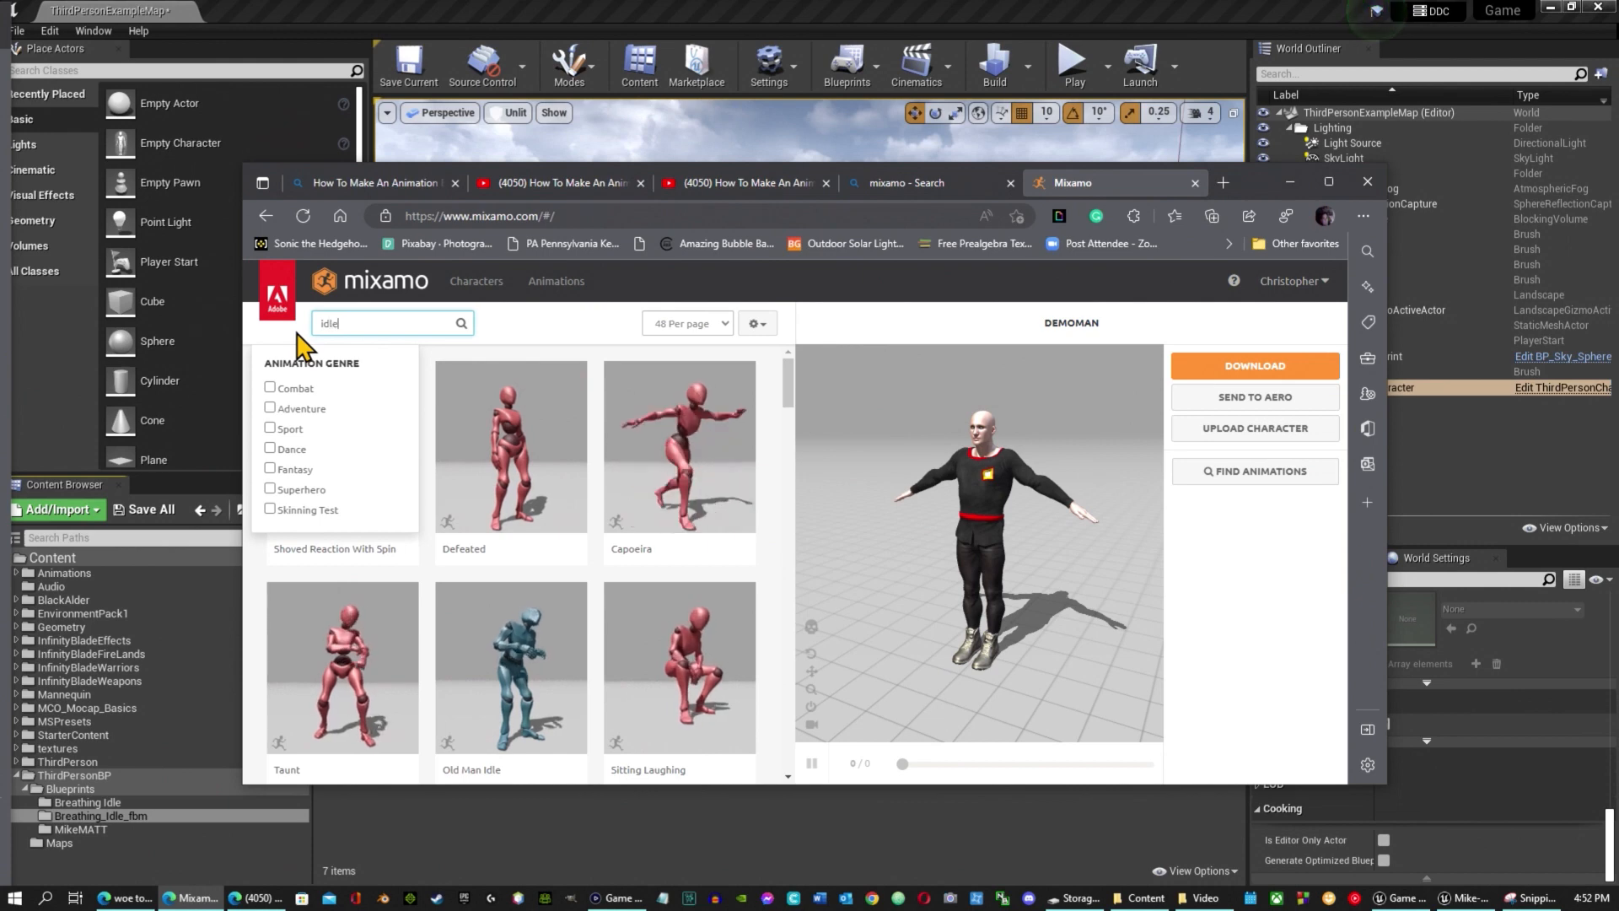
pyautogui.press('Return')
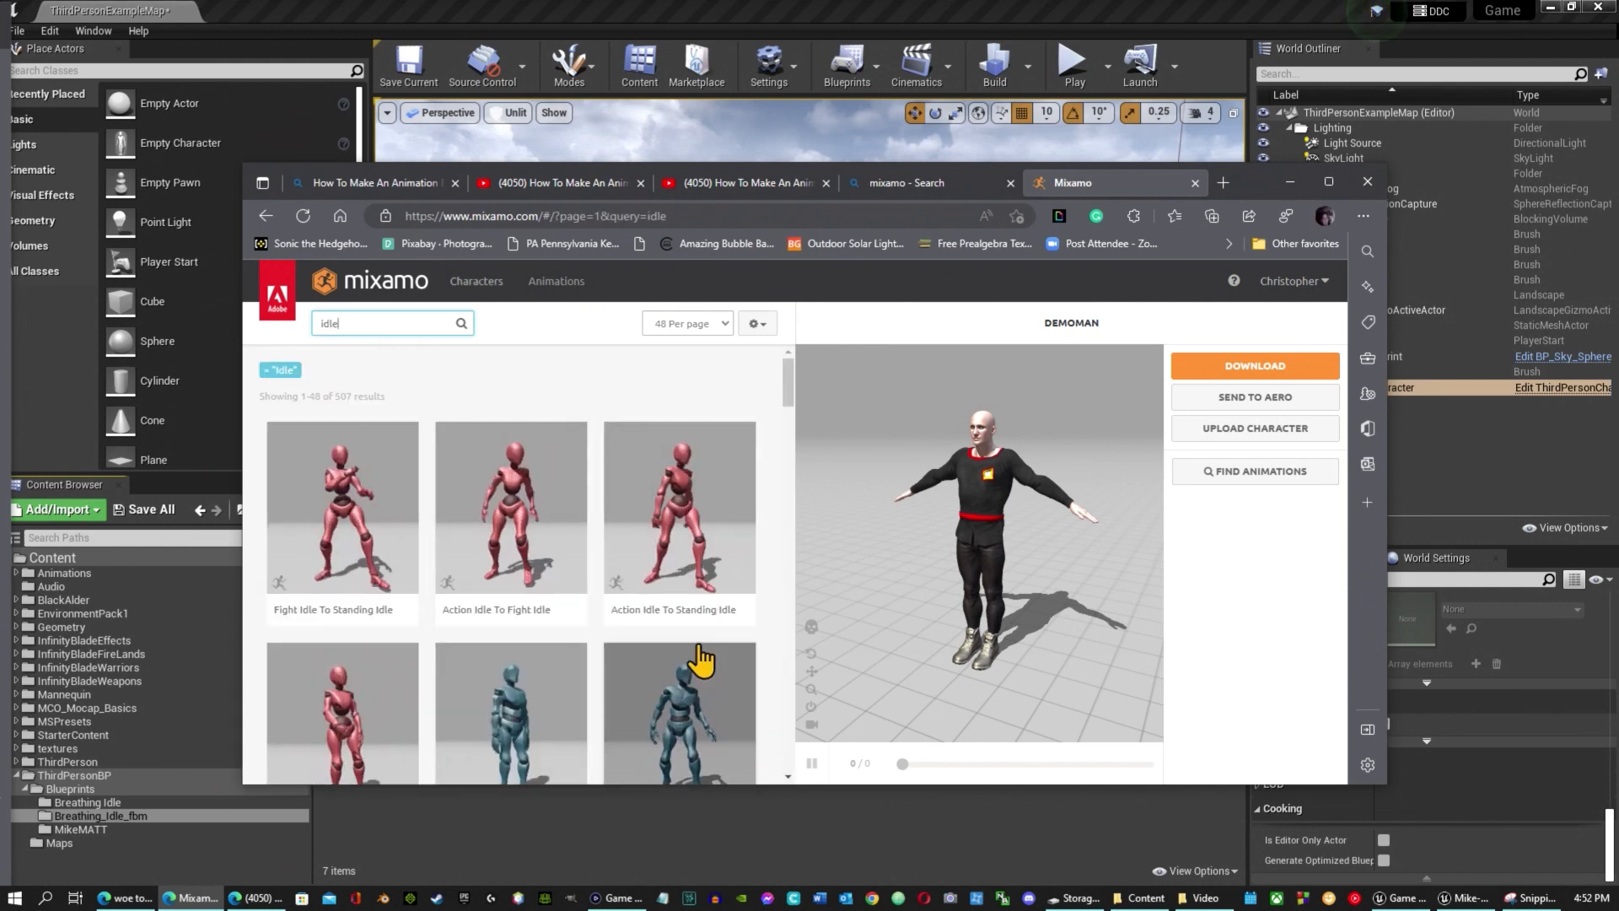
pyautogui.scroll(-2, 704, 658)
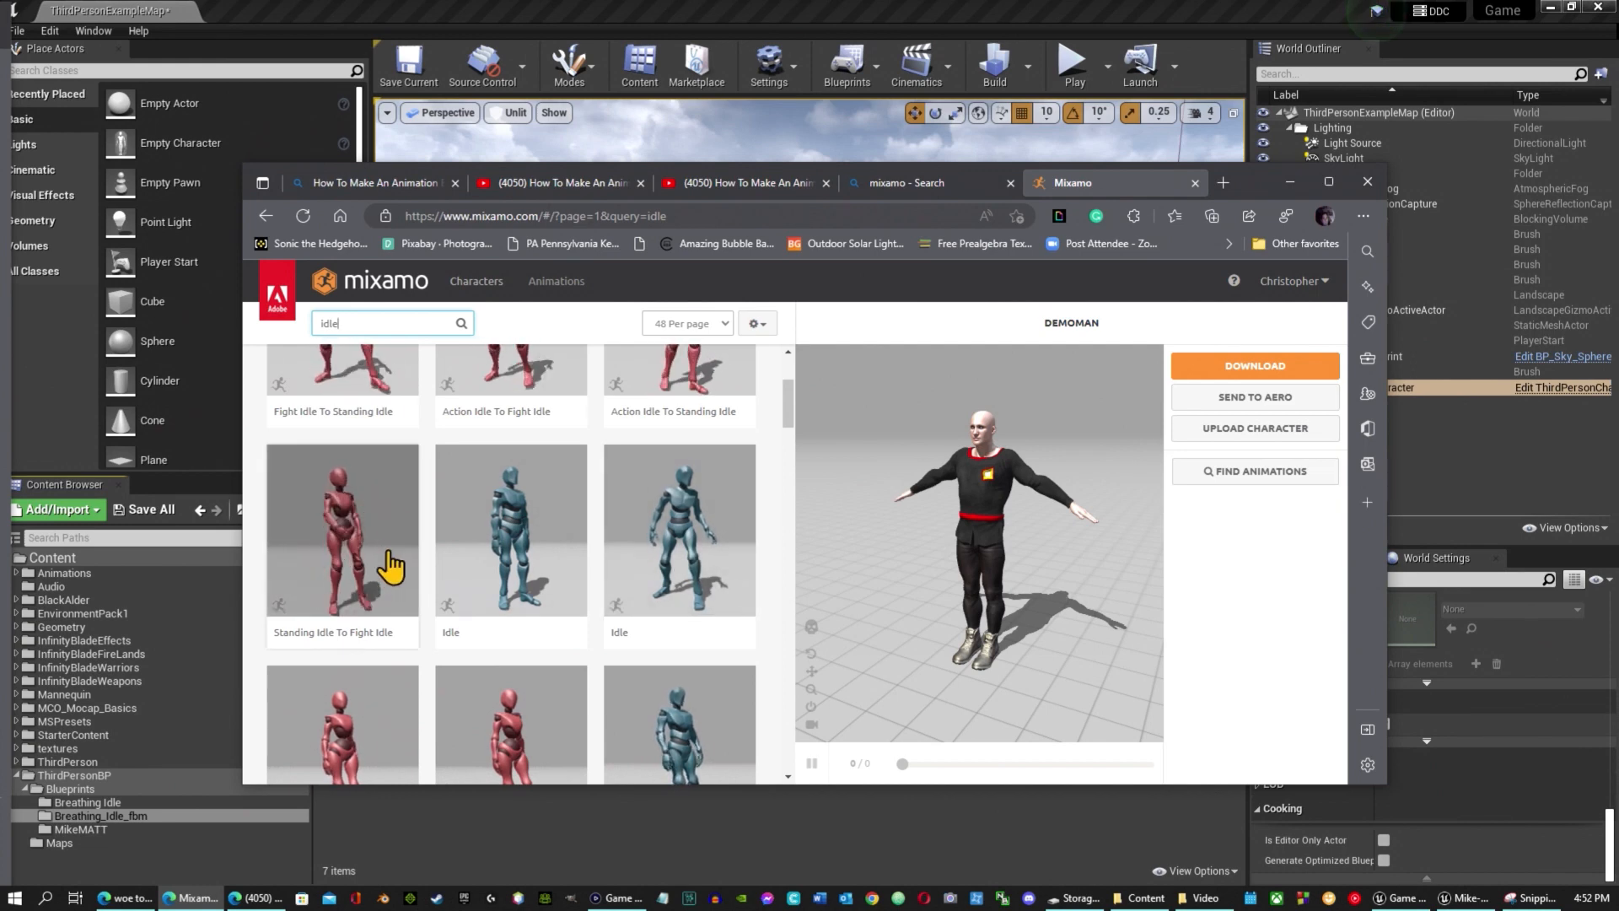
pyautogui.scroll(-2, 390, 566)
pyautogui.scroll(-2, 390, 569)
pyautogui.scroll(4, 390, 573)
pyautogui.click(397, 578)
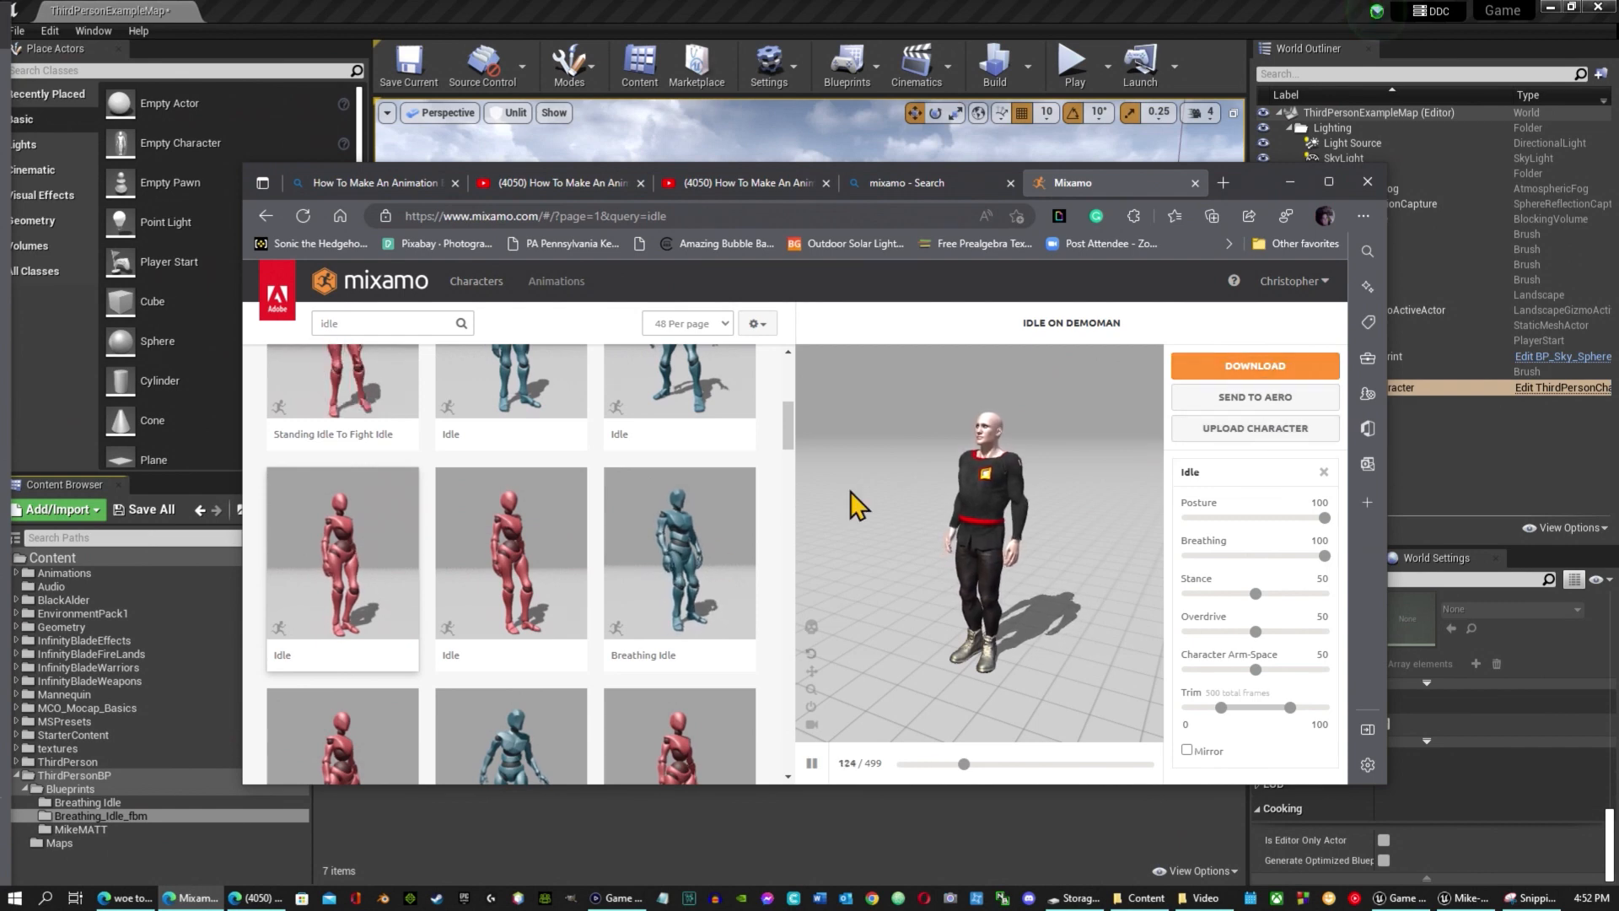
pyautogui.click(692, 622)
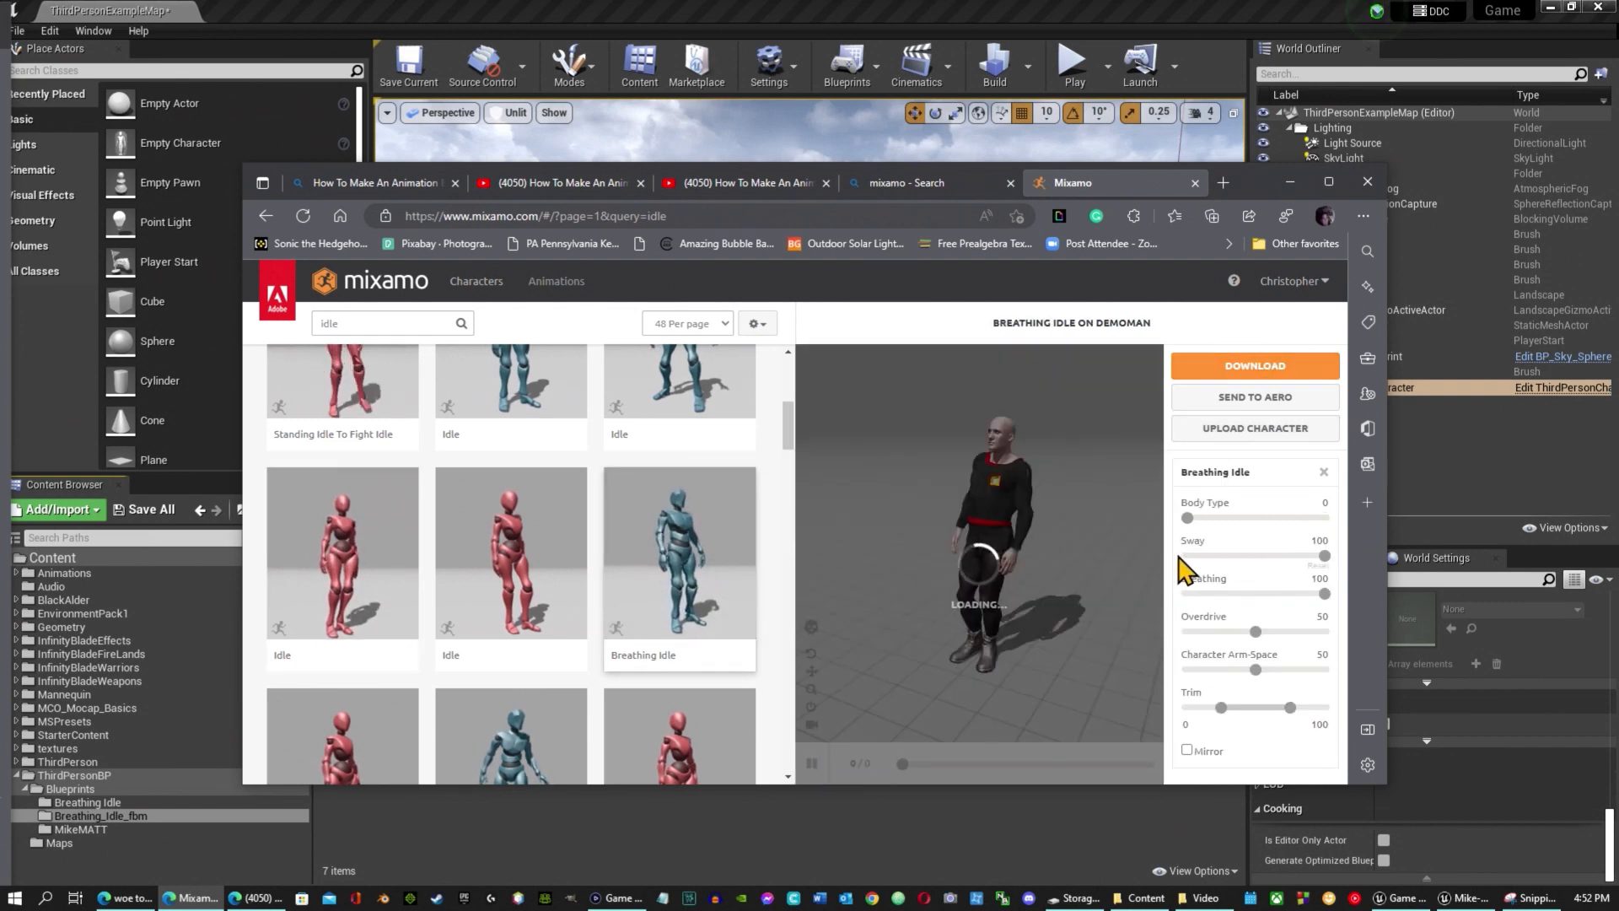
# Download Breathing Idle as an FBX without skin, save it in the project's MikeAnim folder, and minimize the browser.
pyautogui.click(1252, 367)
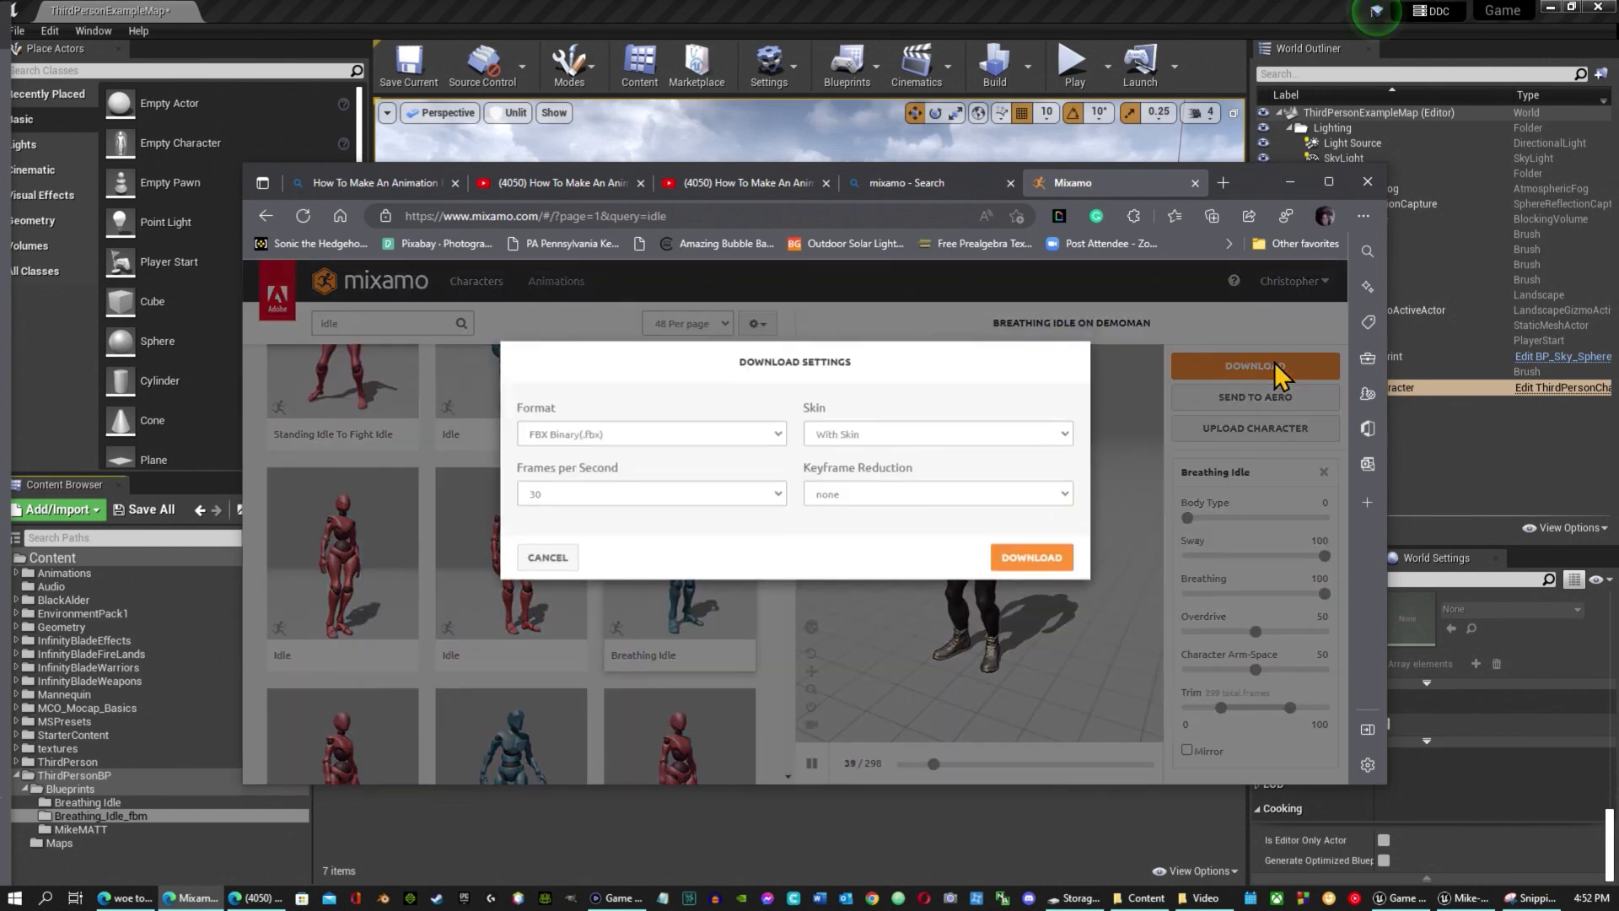
pyautogui.click(960, 440)
pyautogui.click(940, 477)
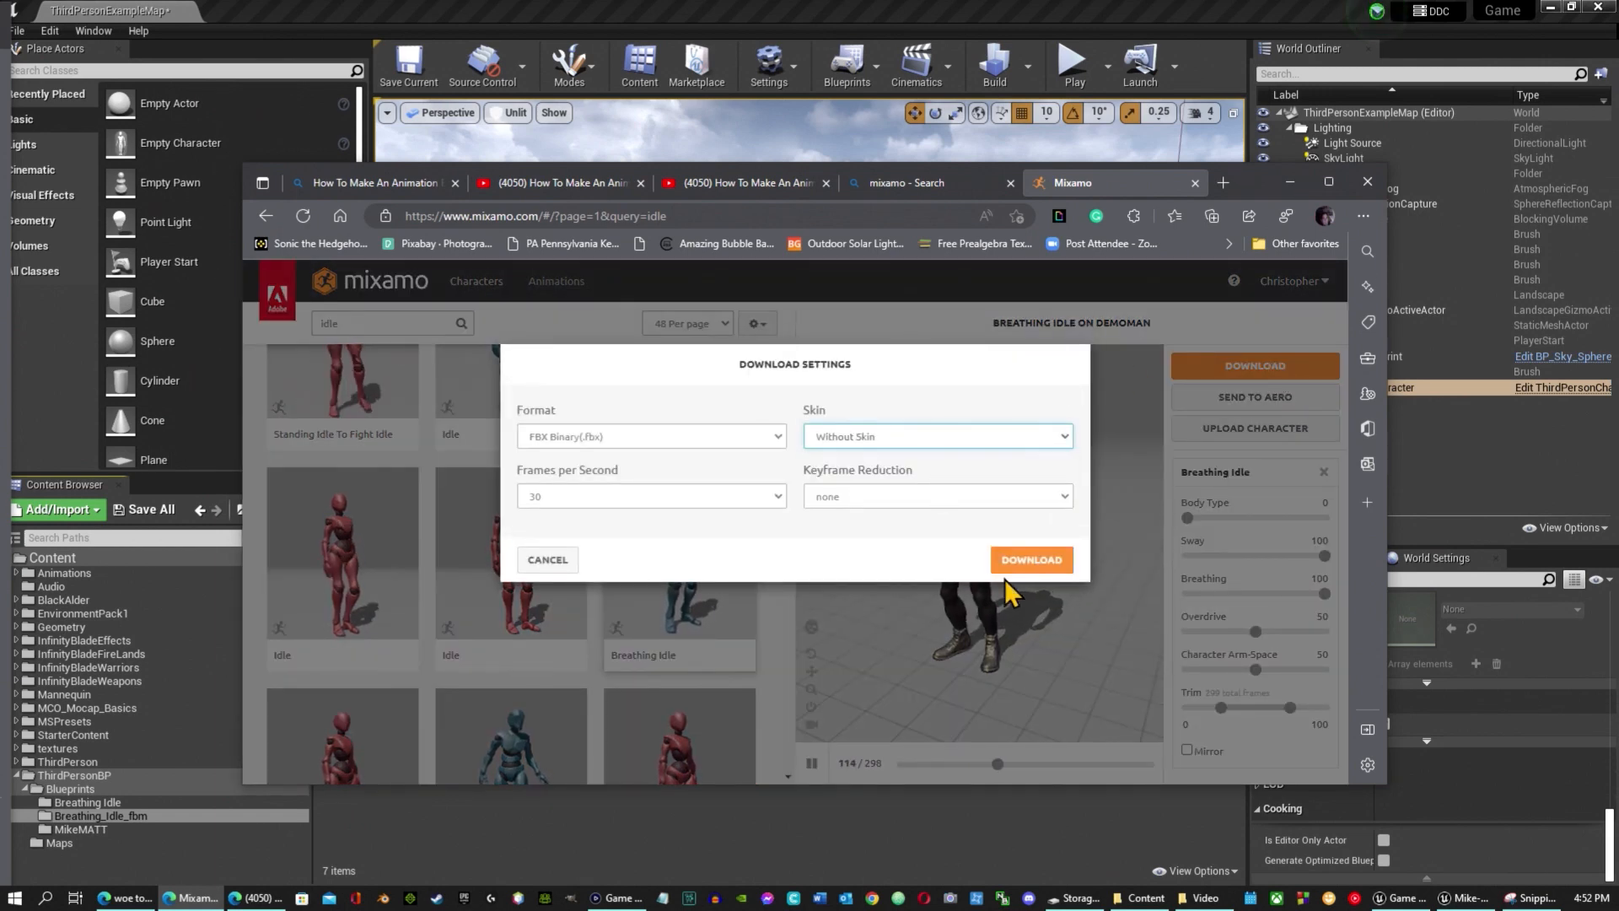
pyautogui.click(1032, 561)
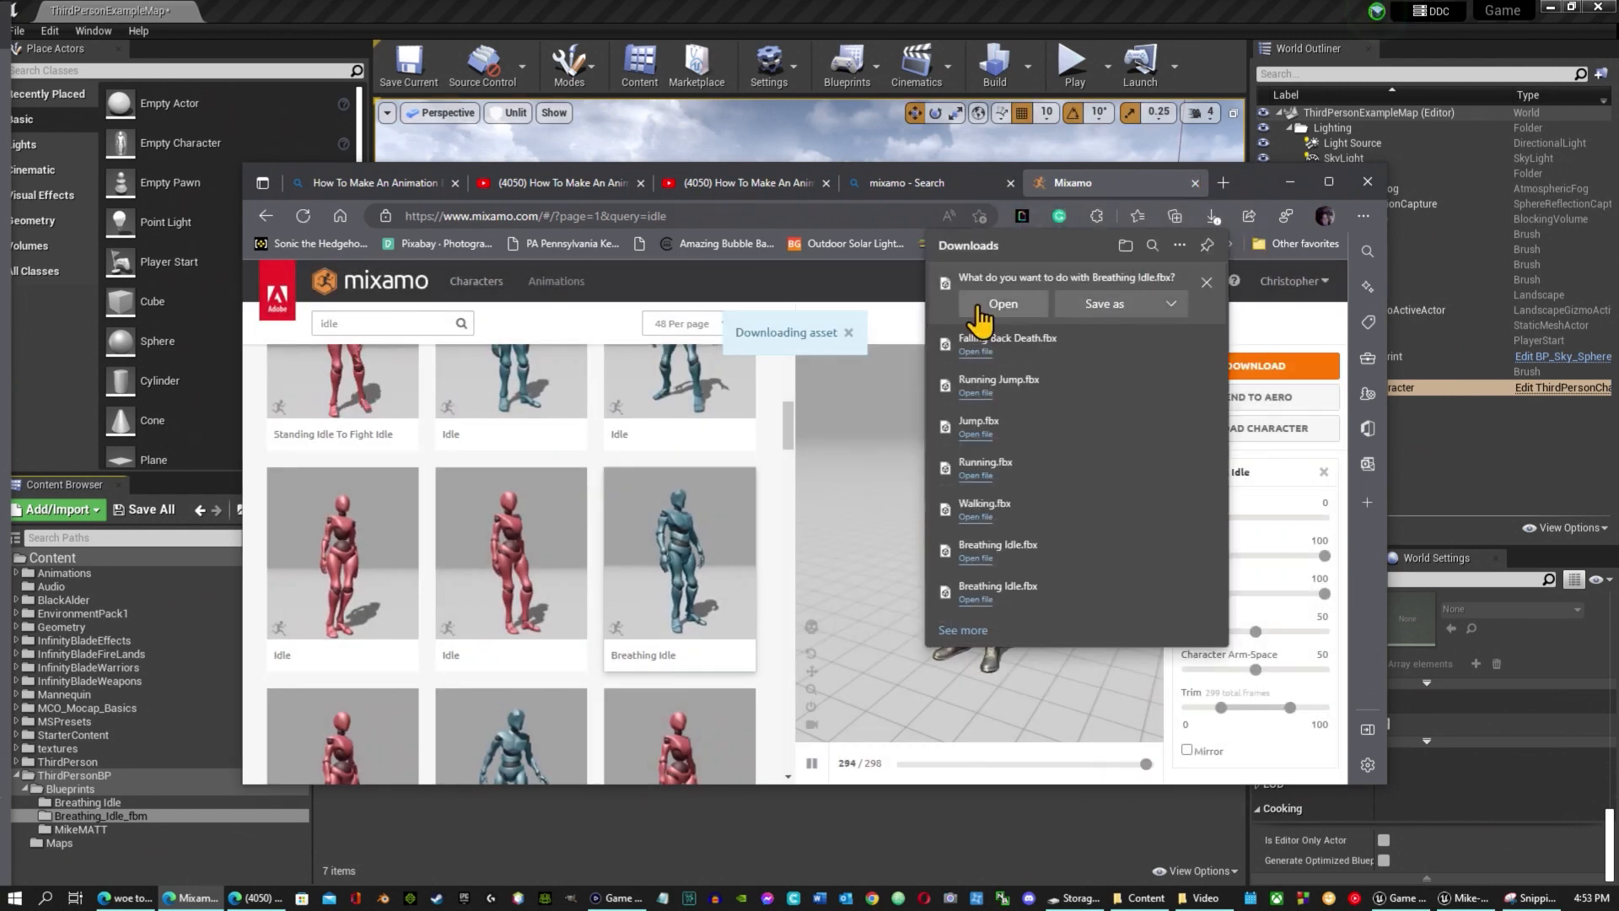
pyautogui.click(1097, 303)
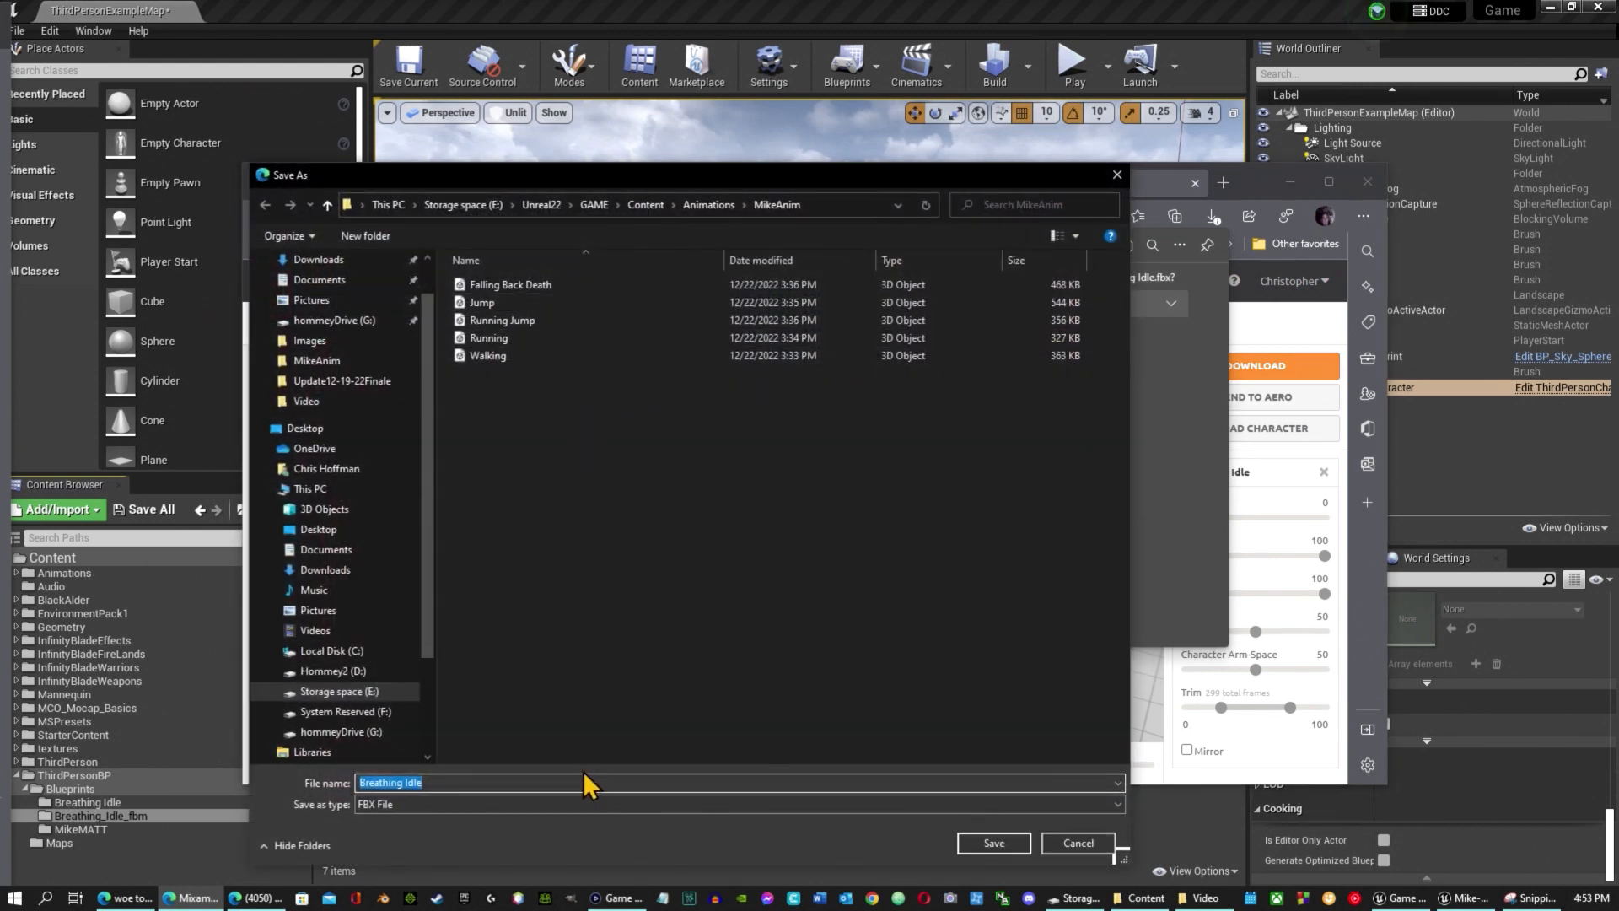
pyautogui.click(1003, 843)
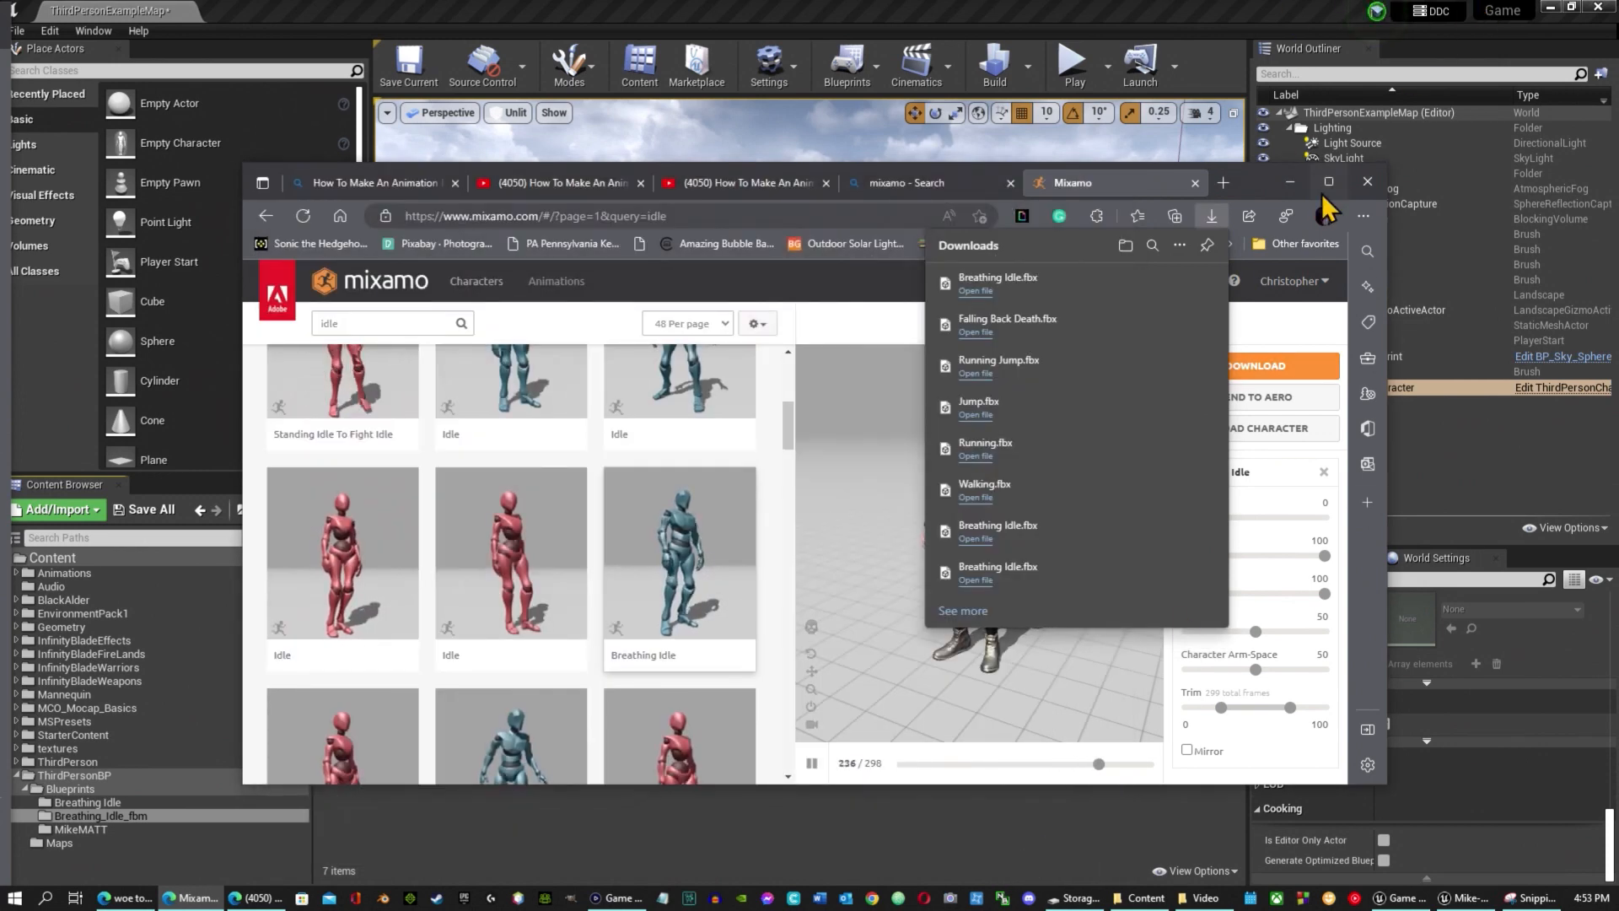
pyautogui.click(1294, 184)
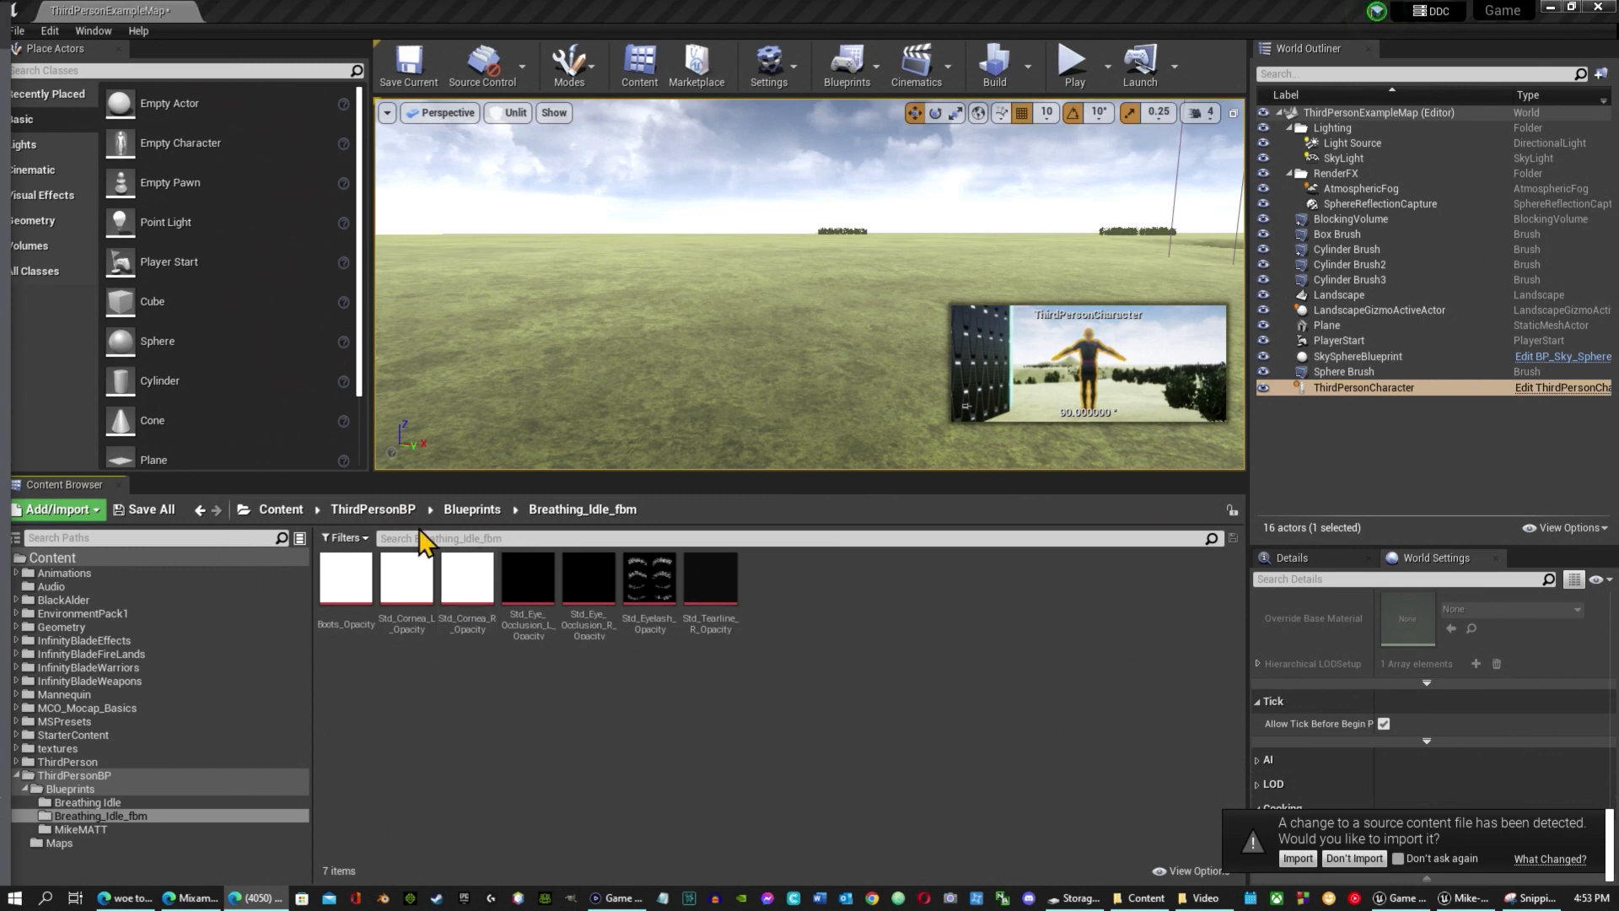
# Return to the Blueprints folder and import the detected Breathing_Idle file with mike-Sceliton as its skeleton.
pyautogui.click(475, 509)
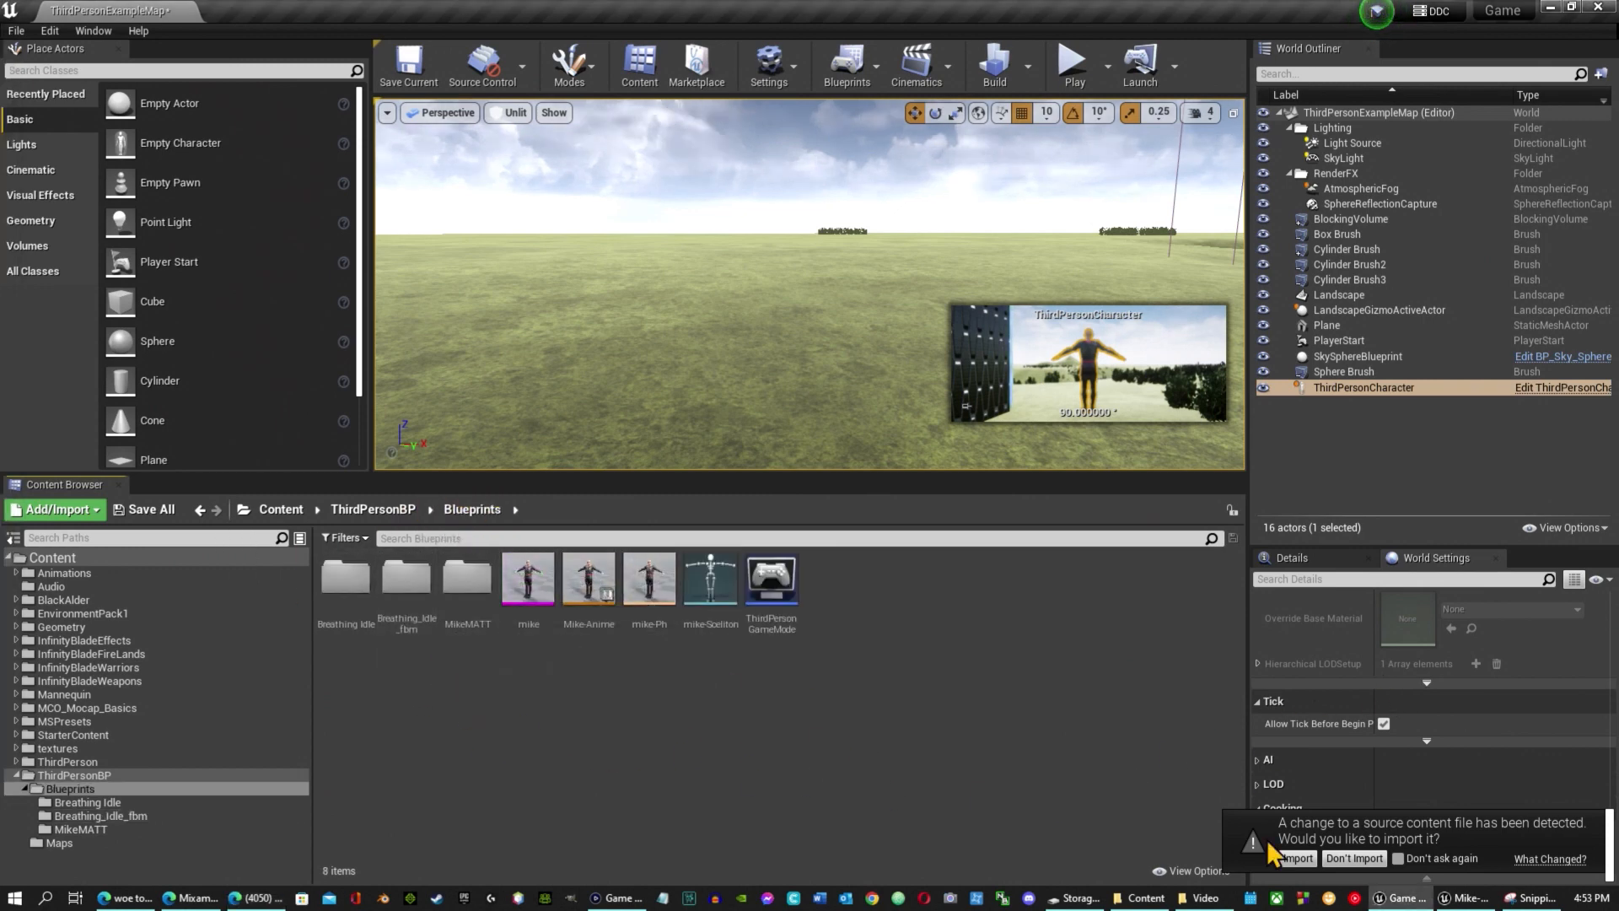
pyautogui.click(1298, 857)
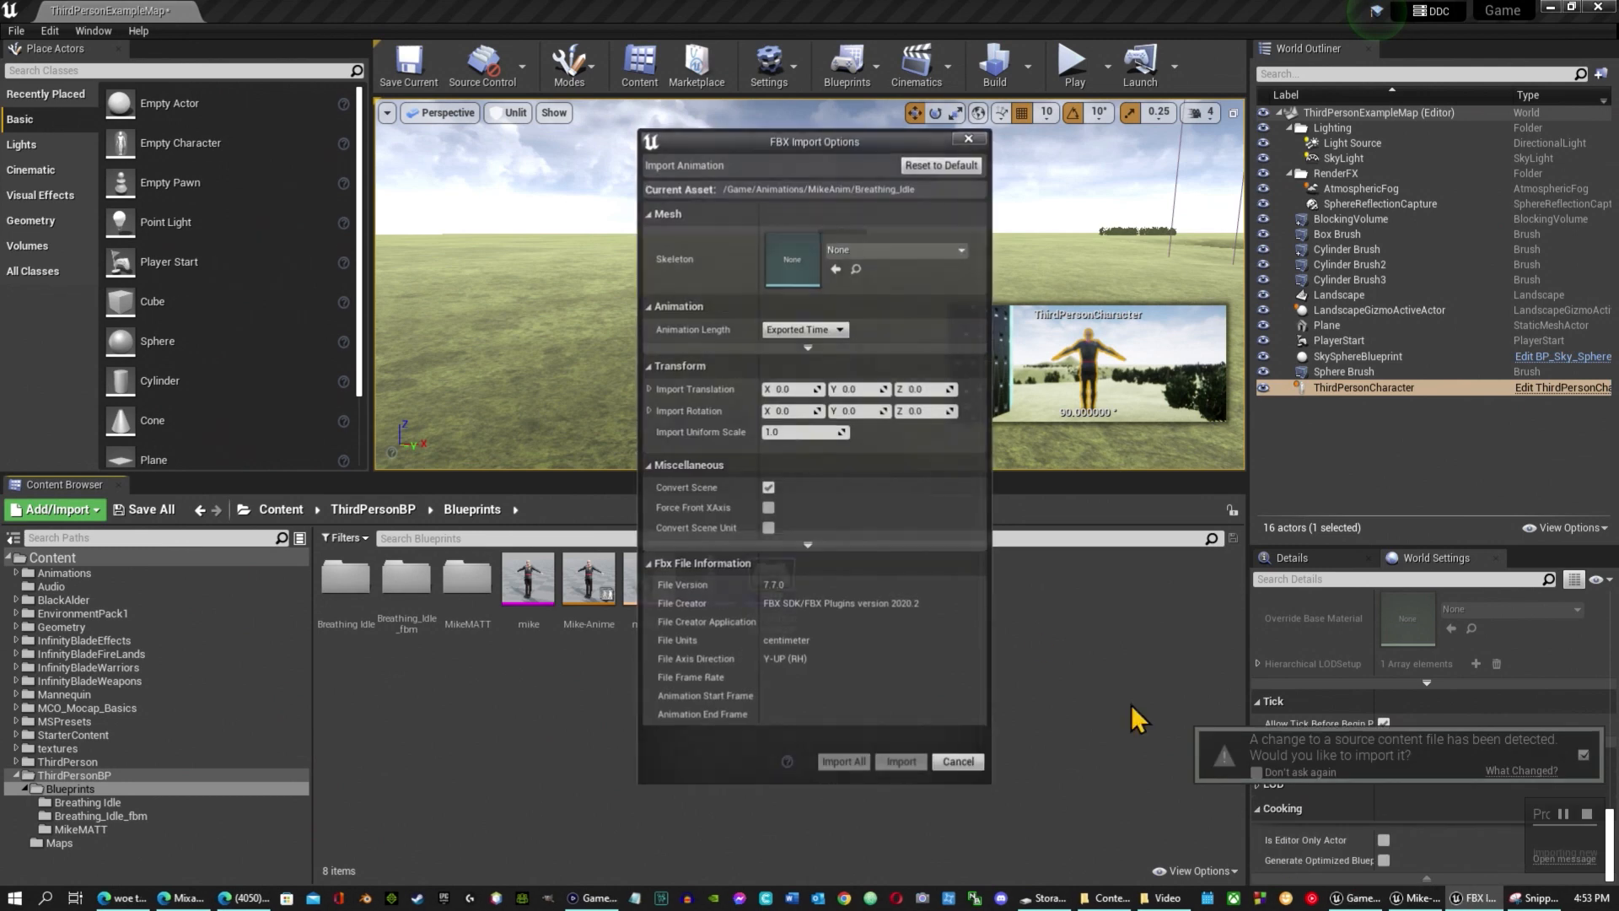
pyautogui.click(962, 250)
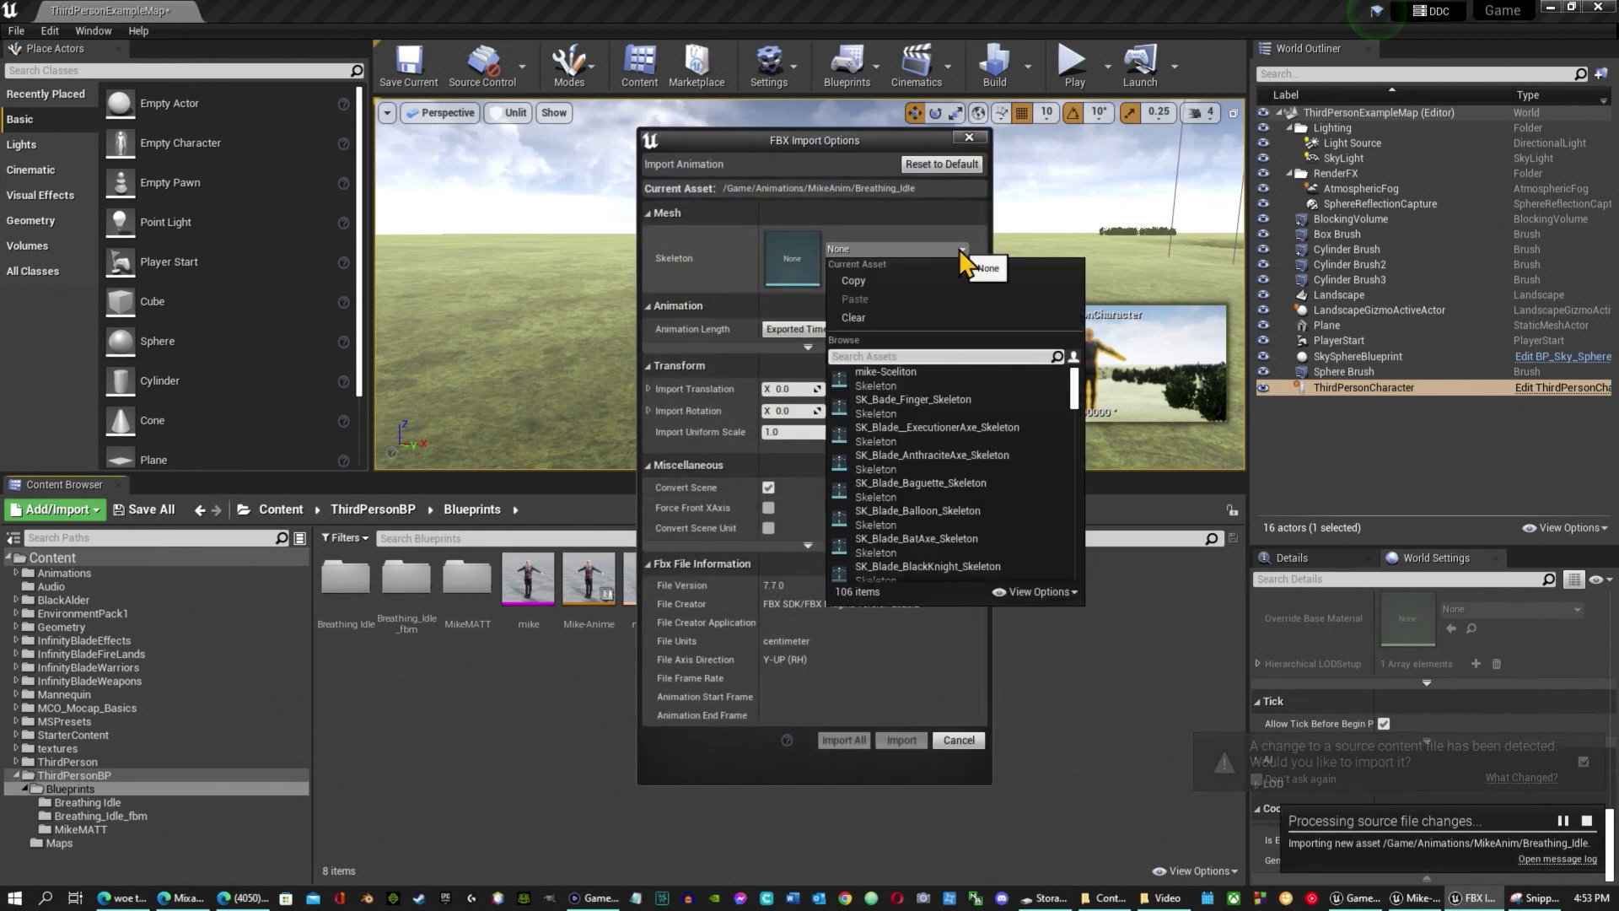
pyautogui.click(887, 386)
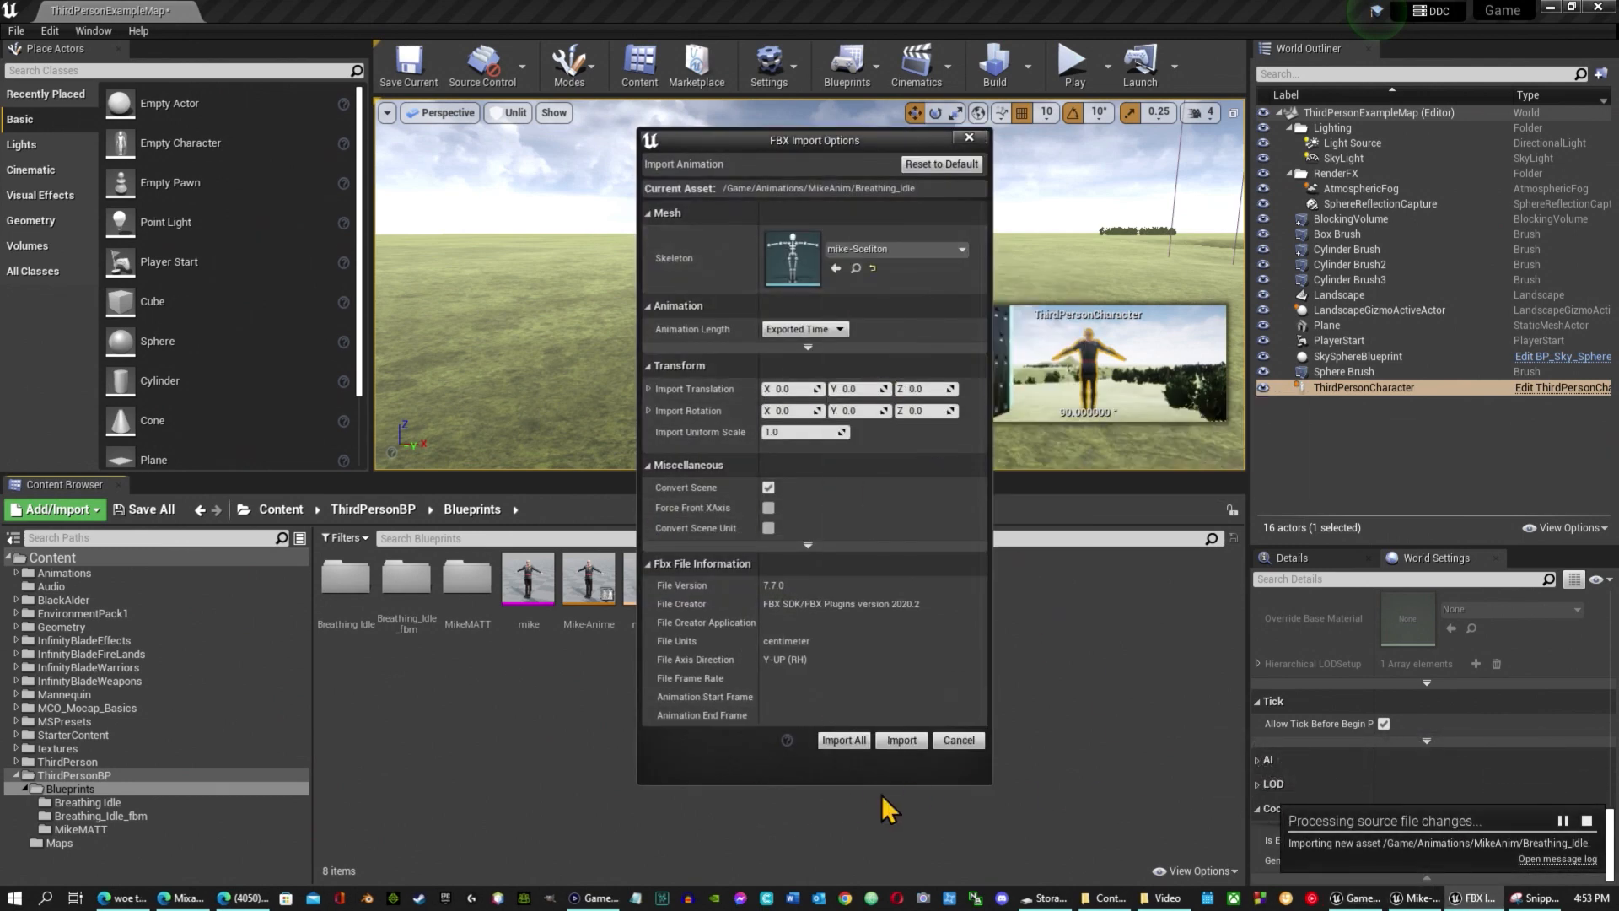
pyautogui.click(848, 745)
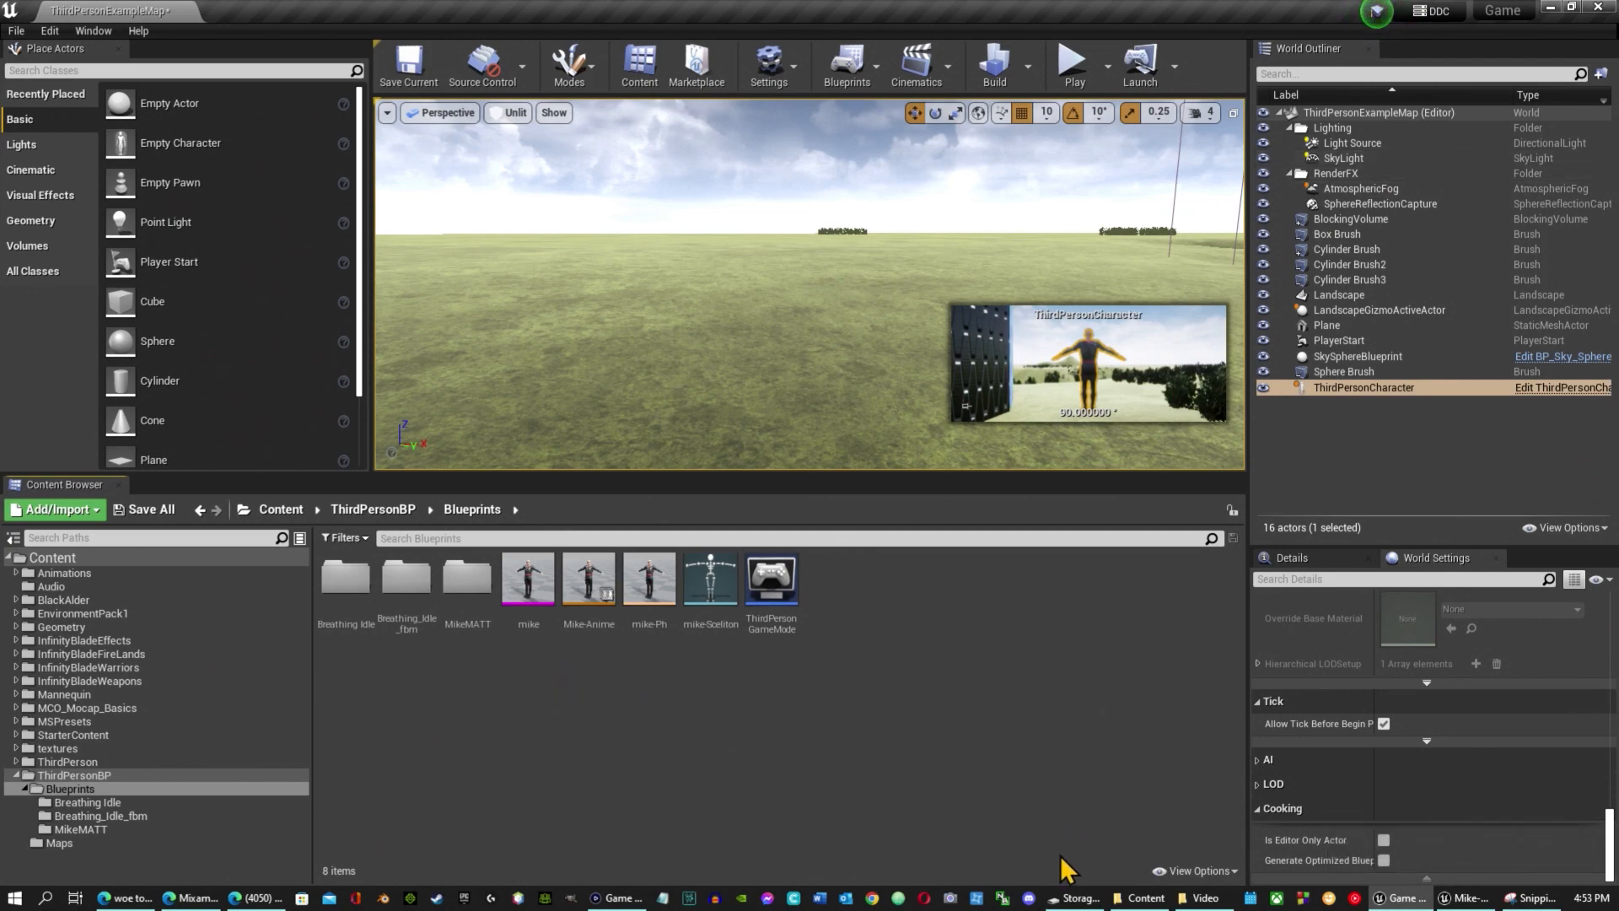
# In the Mike-Anime idle state, add the Breathing_Idle animation and connect it to the Output Animation Pose.
pyautogui.click(1468, 899)
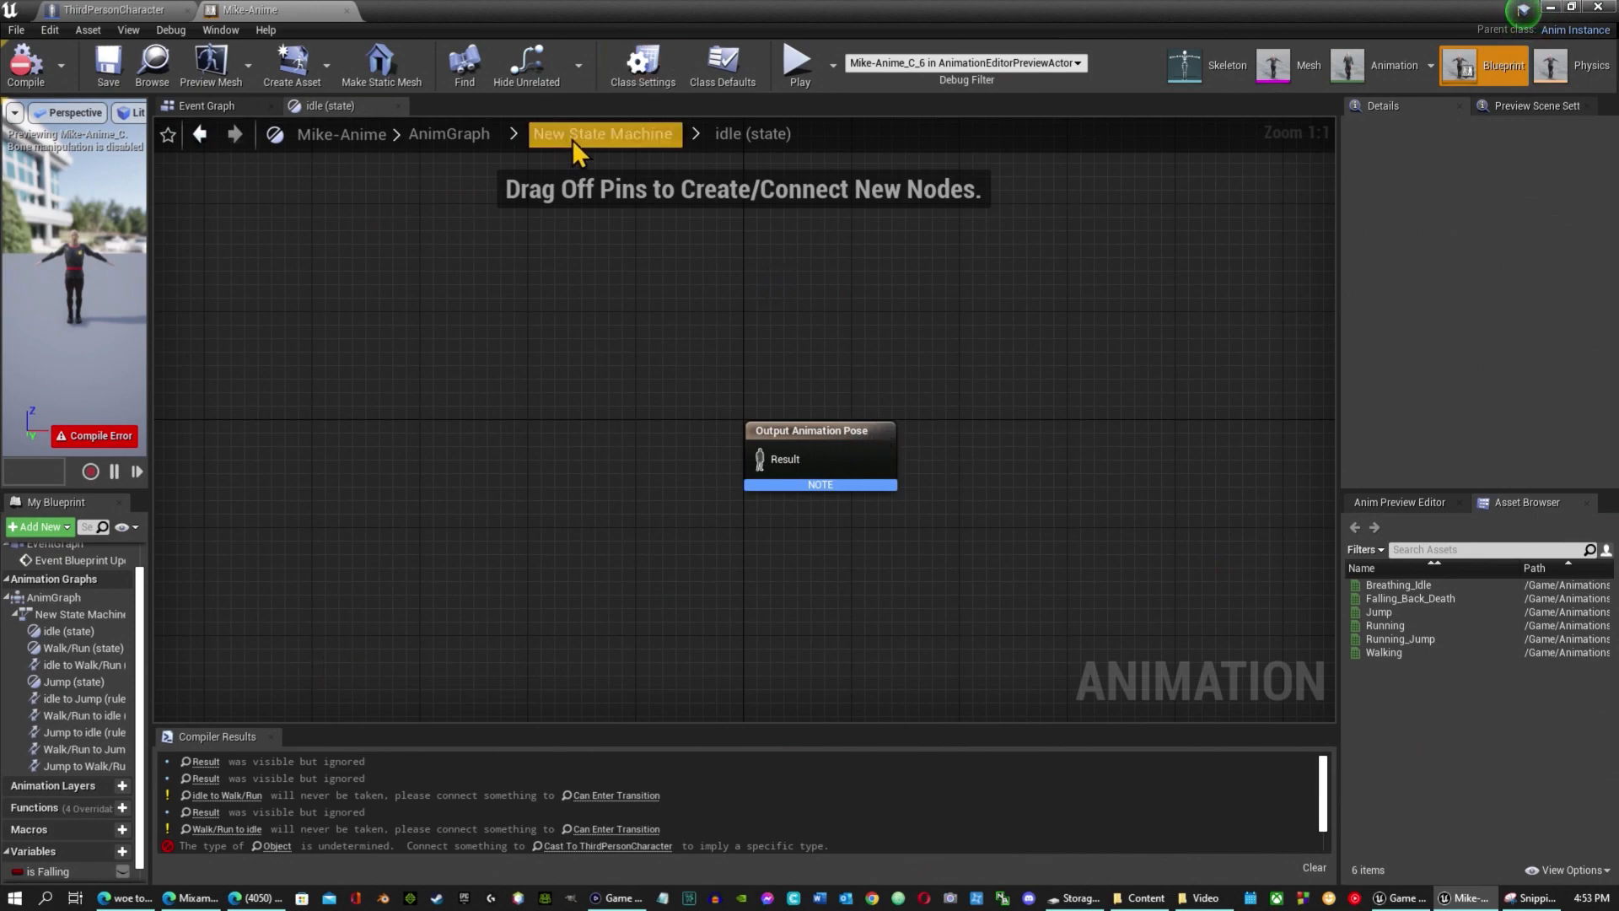
pyautogui.click(602, 133)
pyautogui.doubleClick(700, 527)
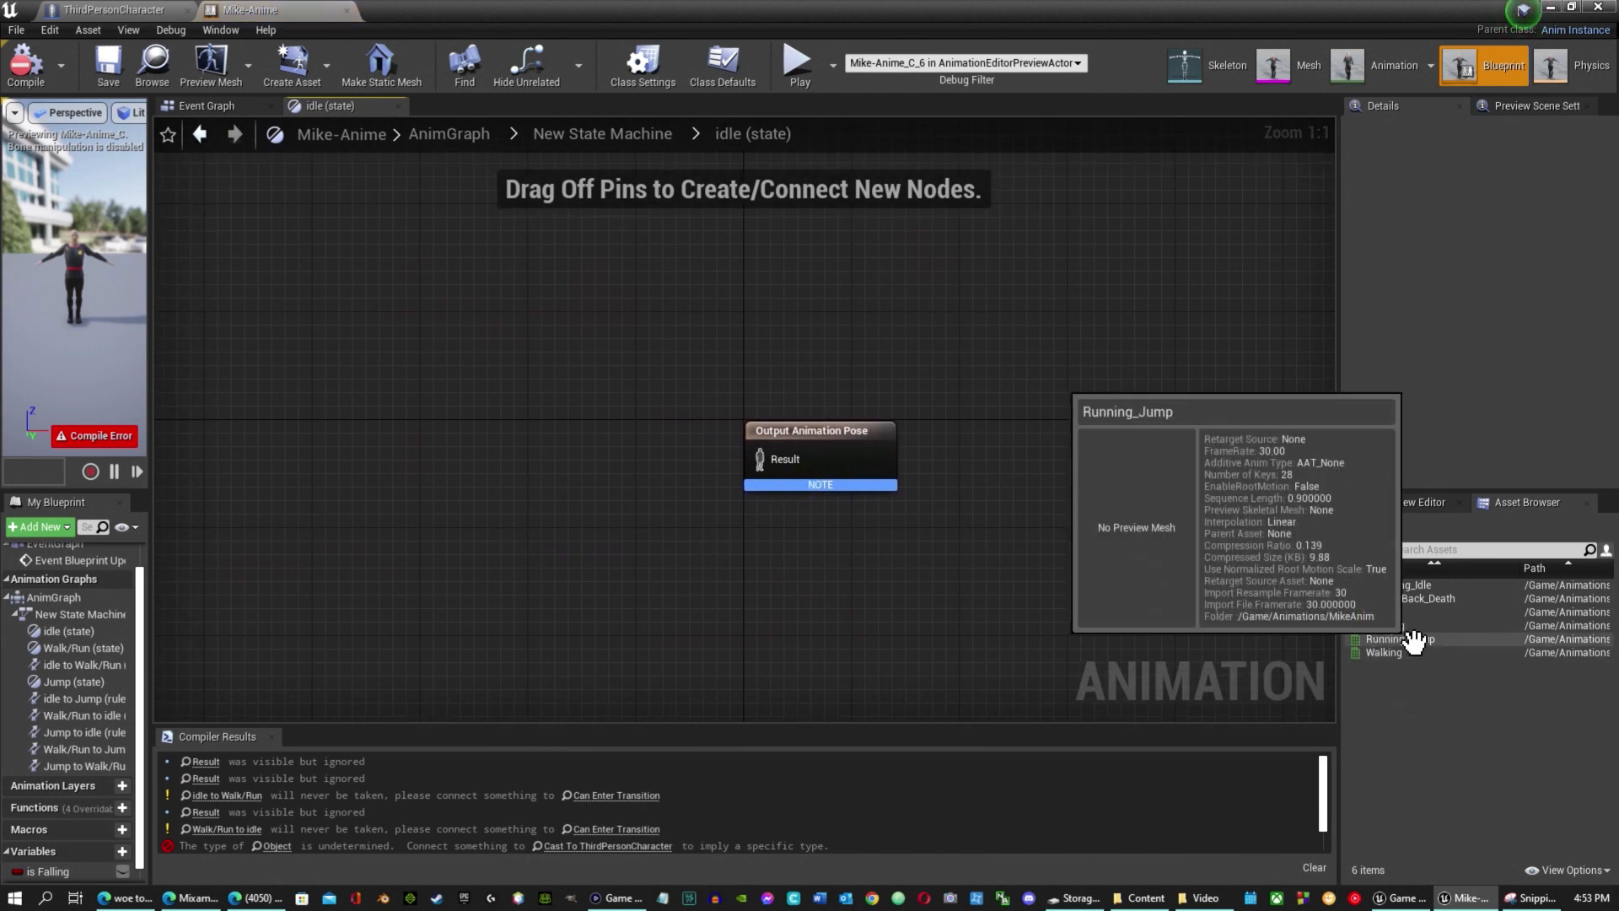
pyautogui.moveTo(1383, 584); pyautogui.dragTo(435, 440)
pyautogui.moveTo(552, 462); pyautogui.dragTo(758, 459)
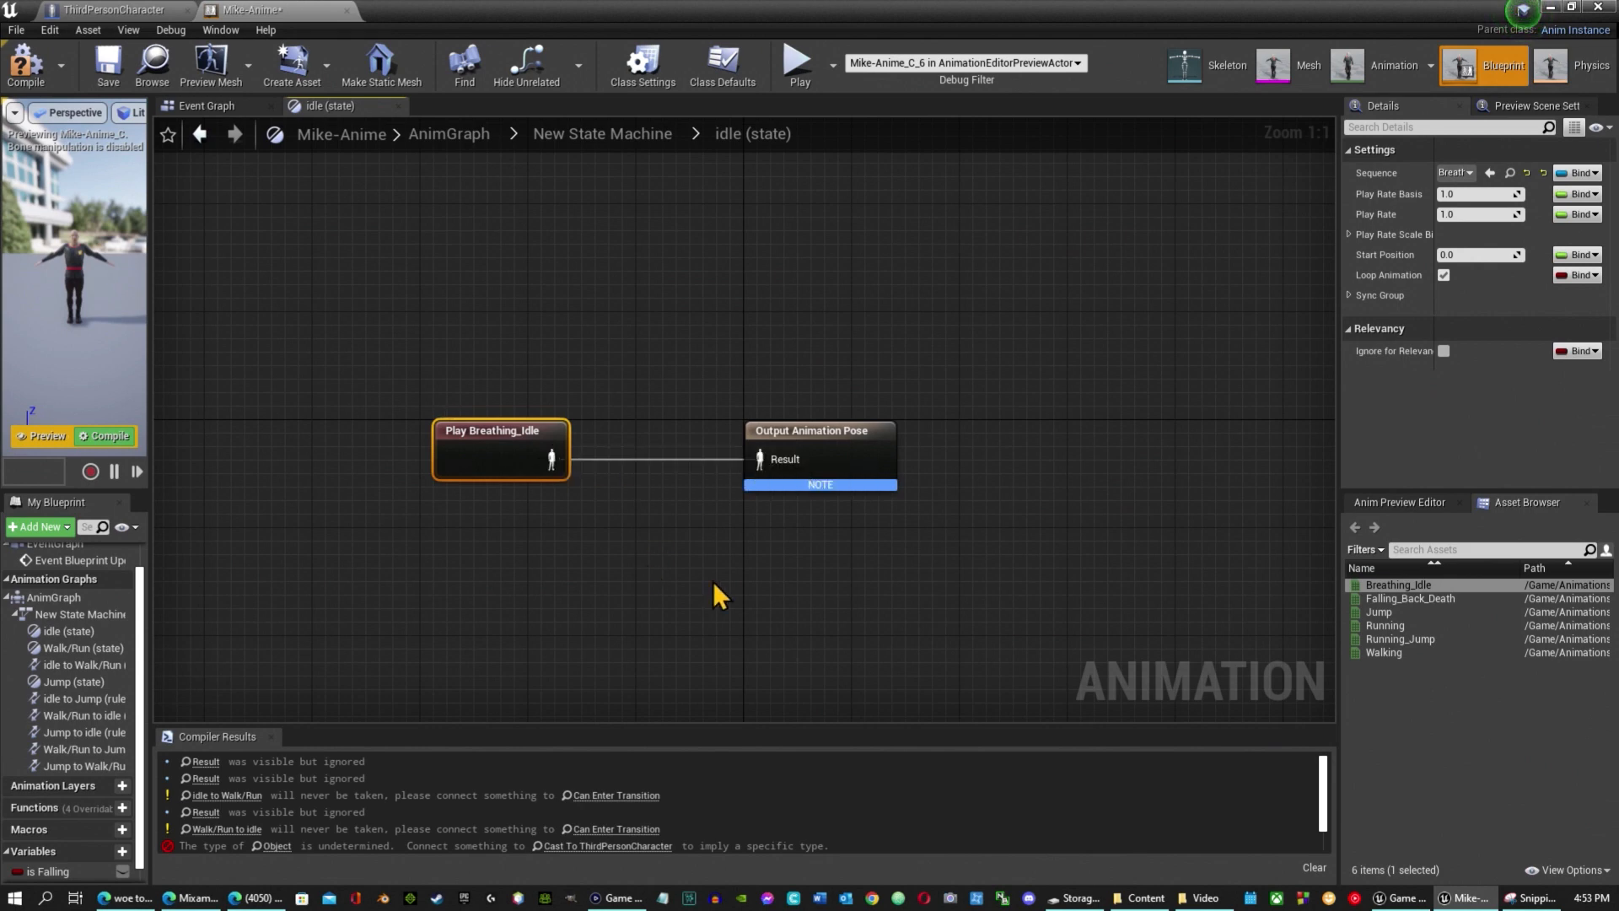
# In the Jump state, add the Jump animation and connect it to the Output Animation Pose.
pyautogui.click(603, 135)
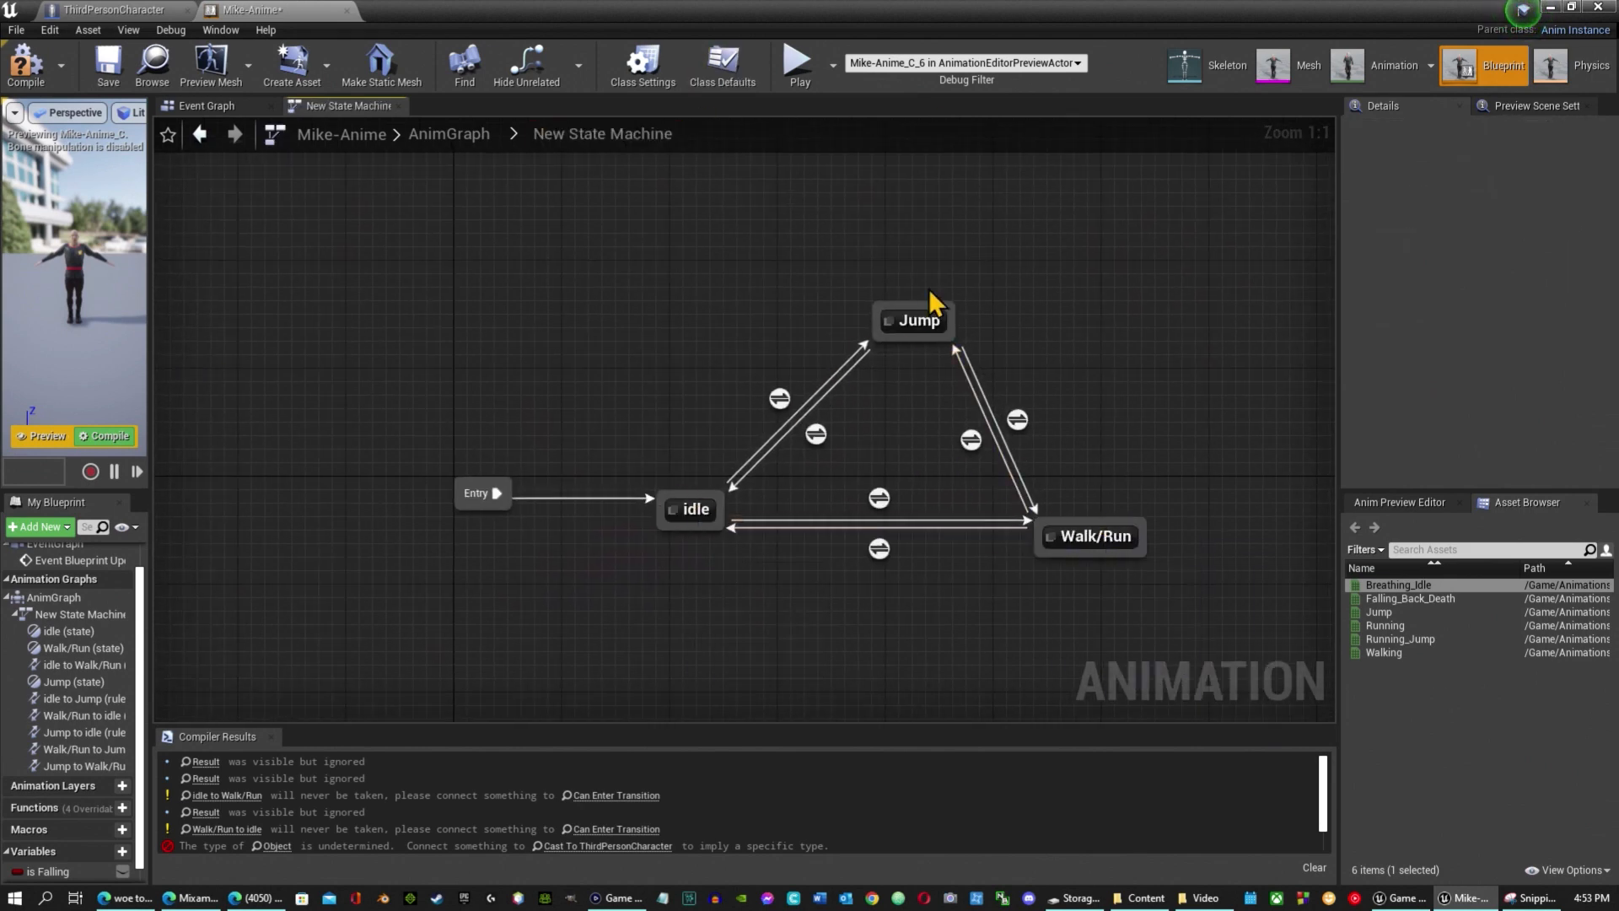
pyautogui.click(921, 318)
pyautogui.doubleClick(932, 317)
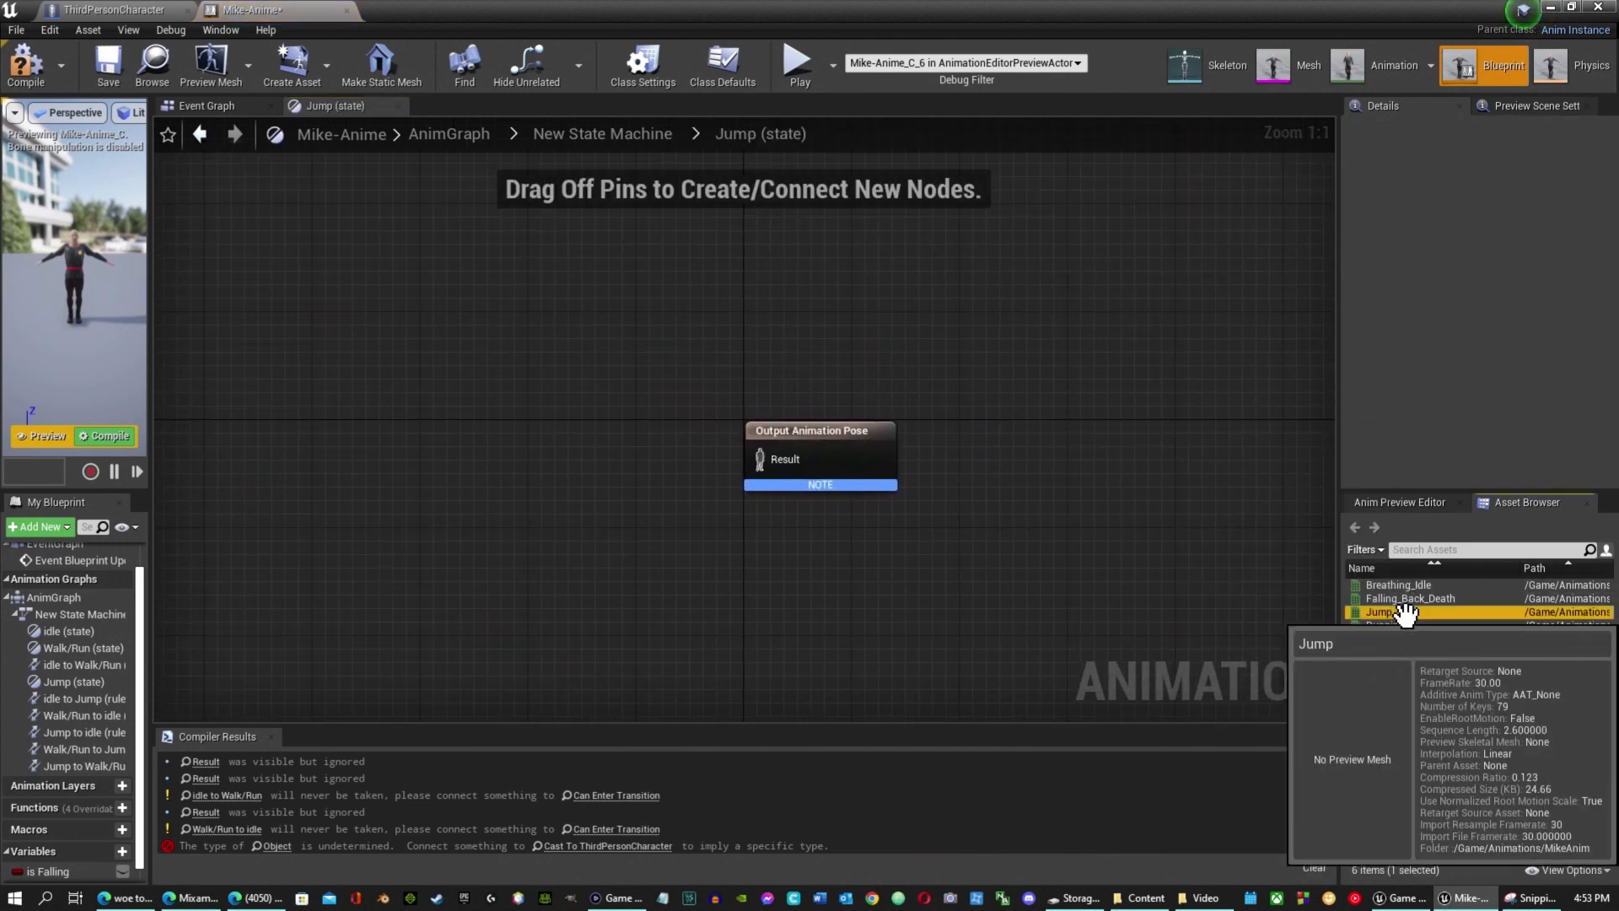
pyautogui.moveTo(1402, 615); pyautogui.dragTo(471, 435)
pyautogui.moveTo(549, 475); pyautogui.dragTo(763, 458)
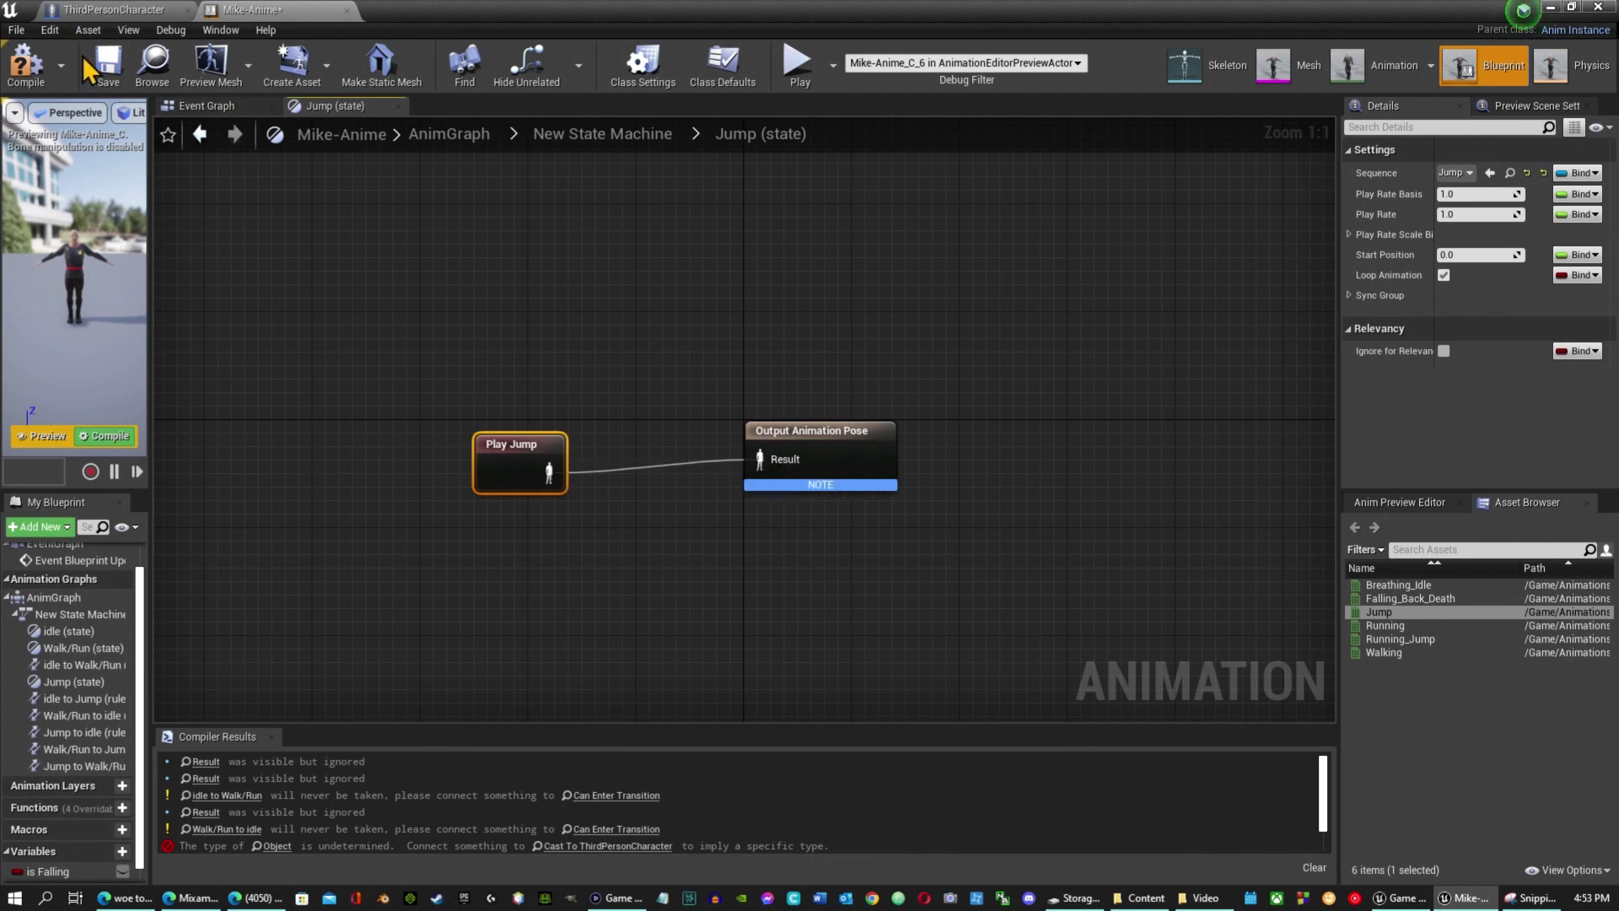
# Compile the Mike-Anime blueprint and briefly play-test the level with the mike character.
pyautogui.click(25, 64)
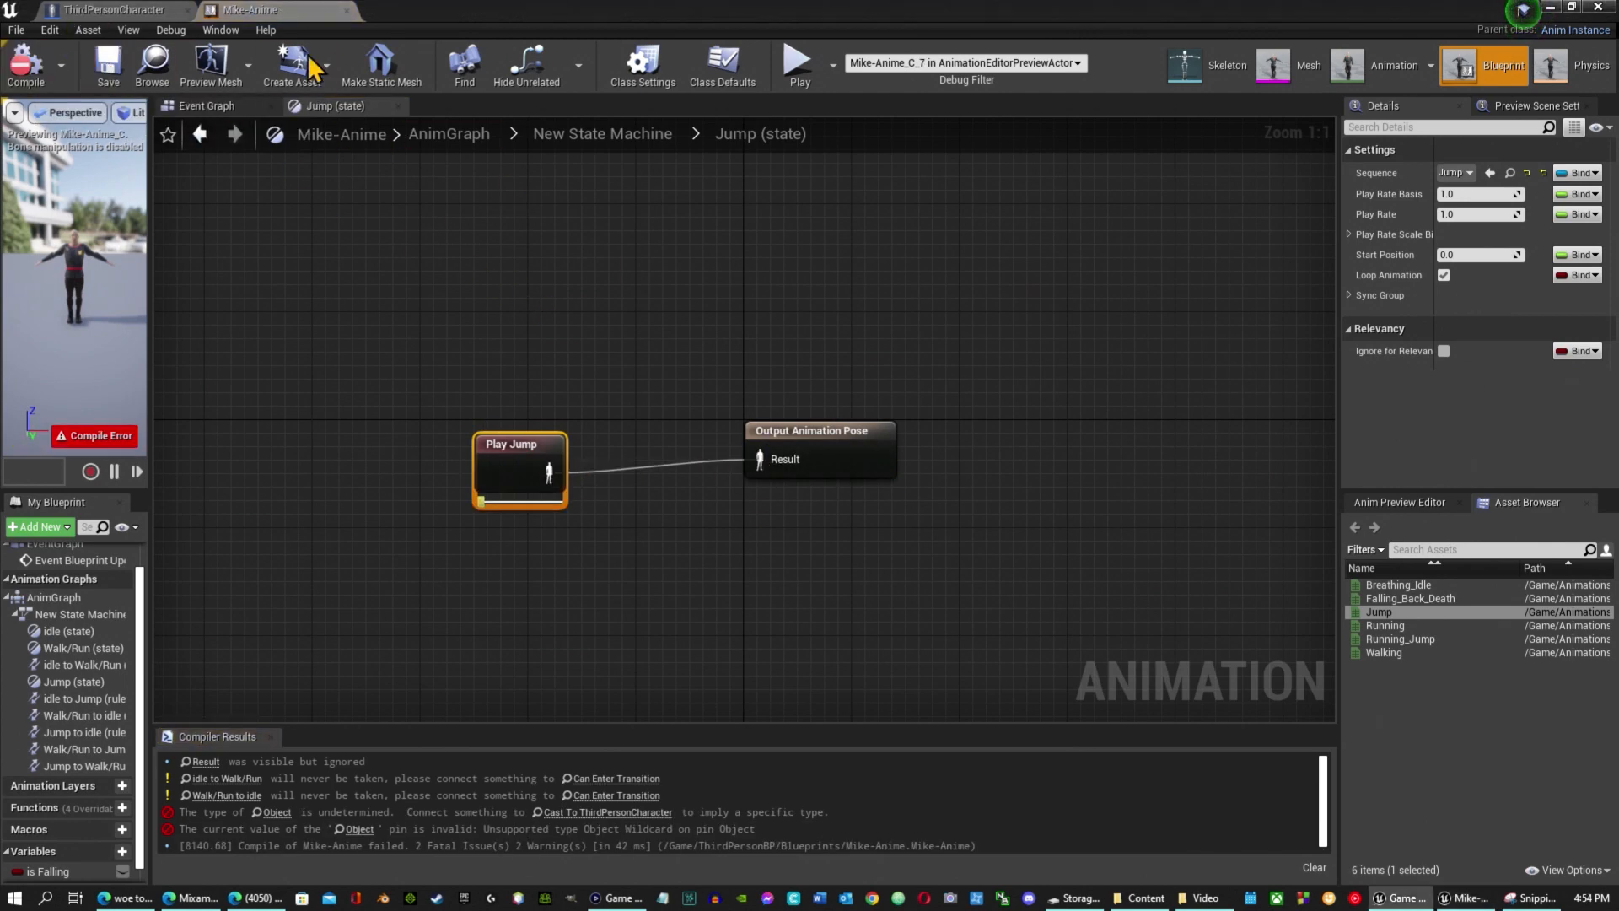
pyautogui.click(624, 140)
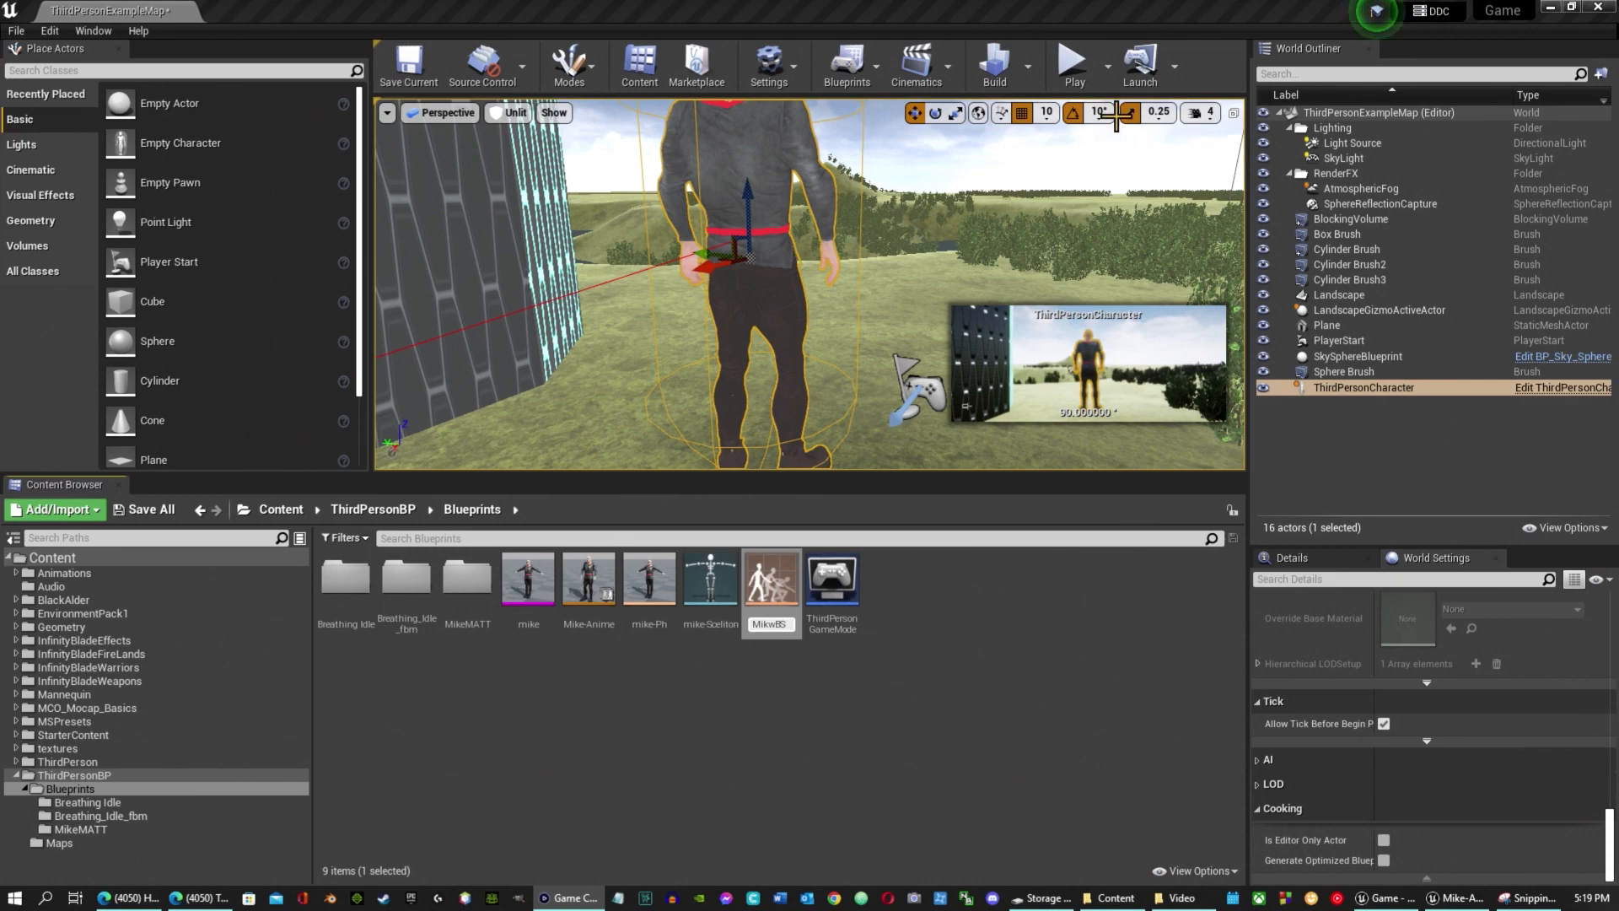
pyautogui.click(1075, 69)
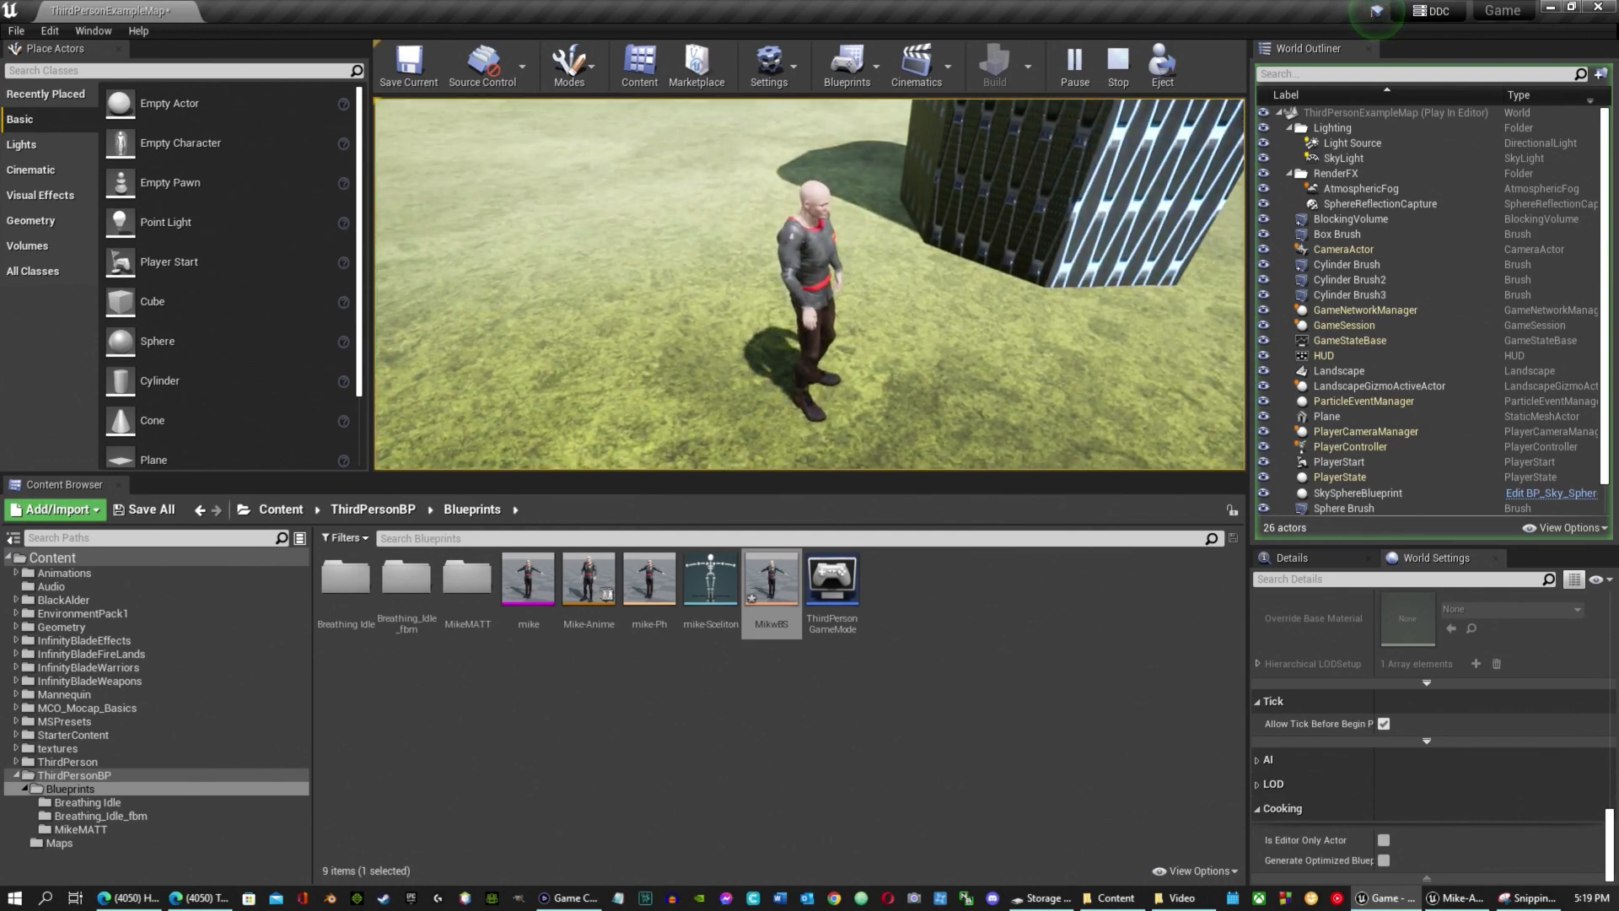
pyautogui.press('Escape')
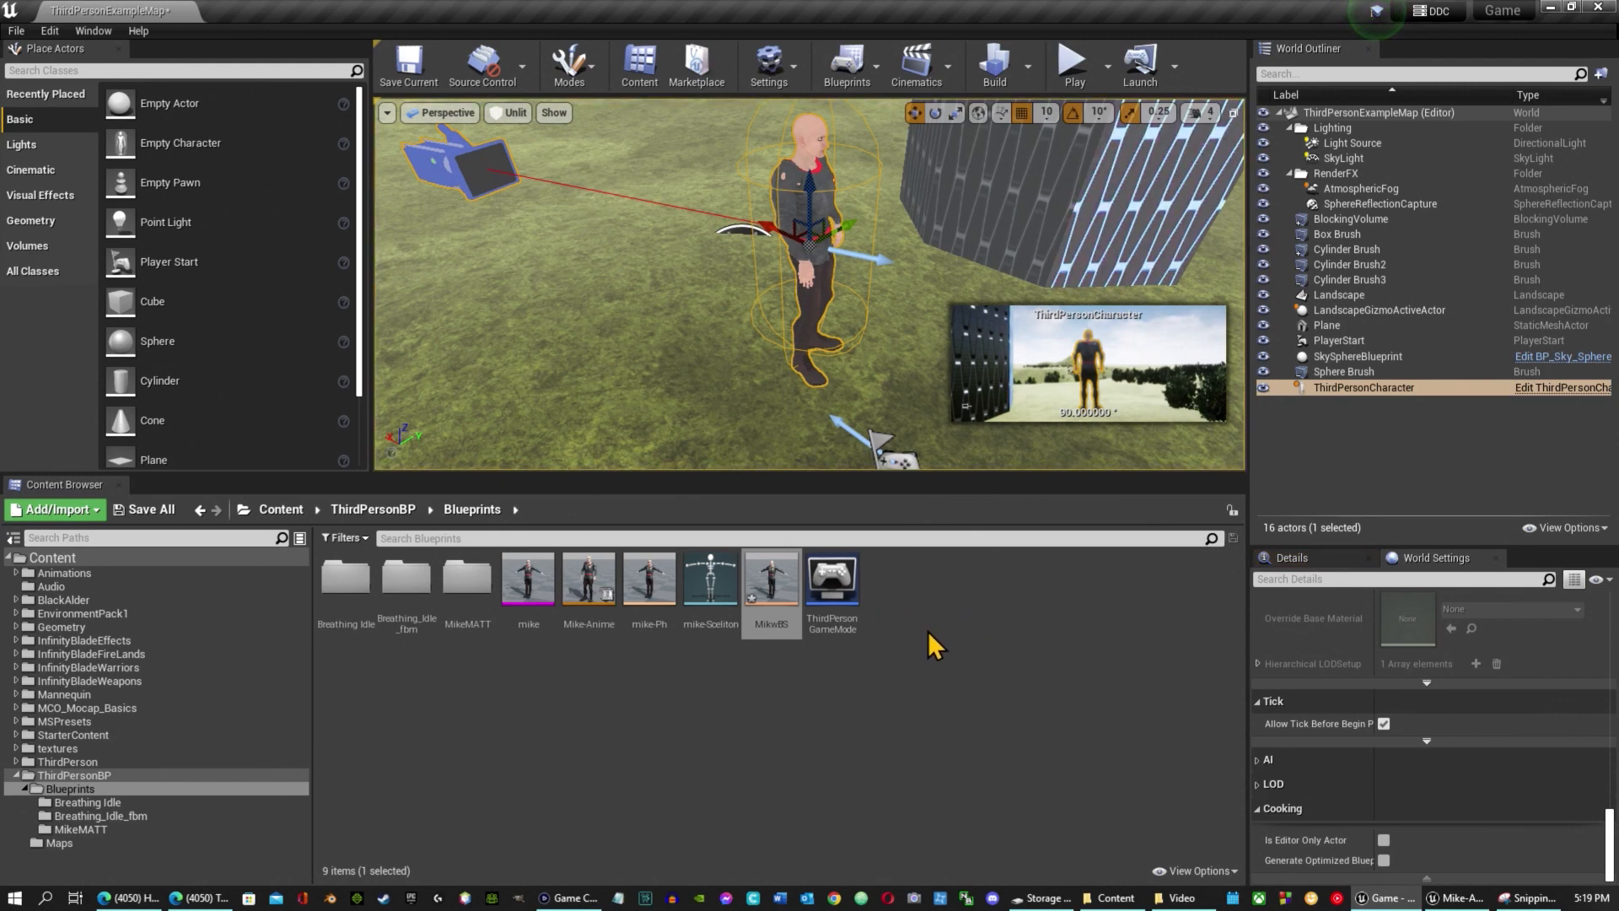
# Delete the MikwBS blend space from the Blueprints folder.
pyautogui.click(767, 608)
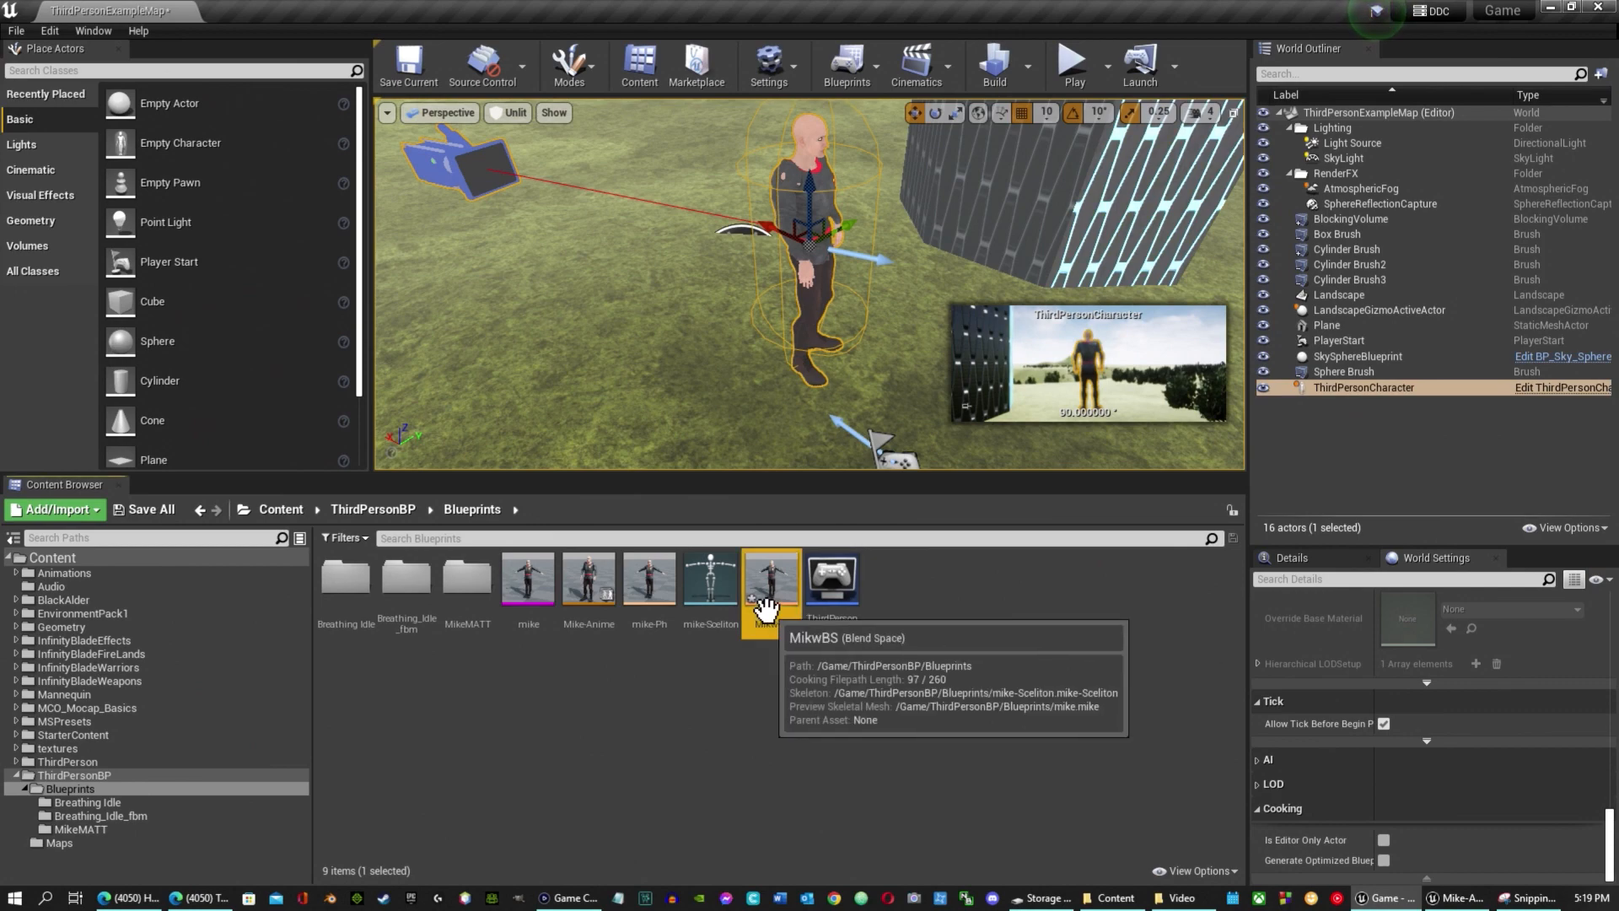
pyautogui.press('Delete')
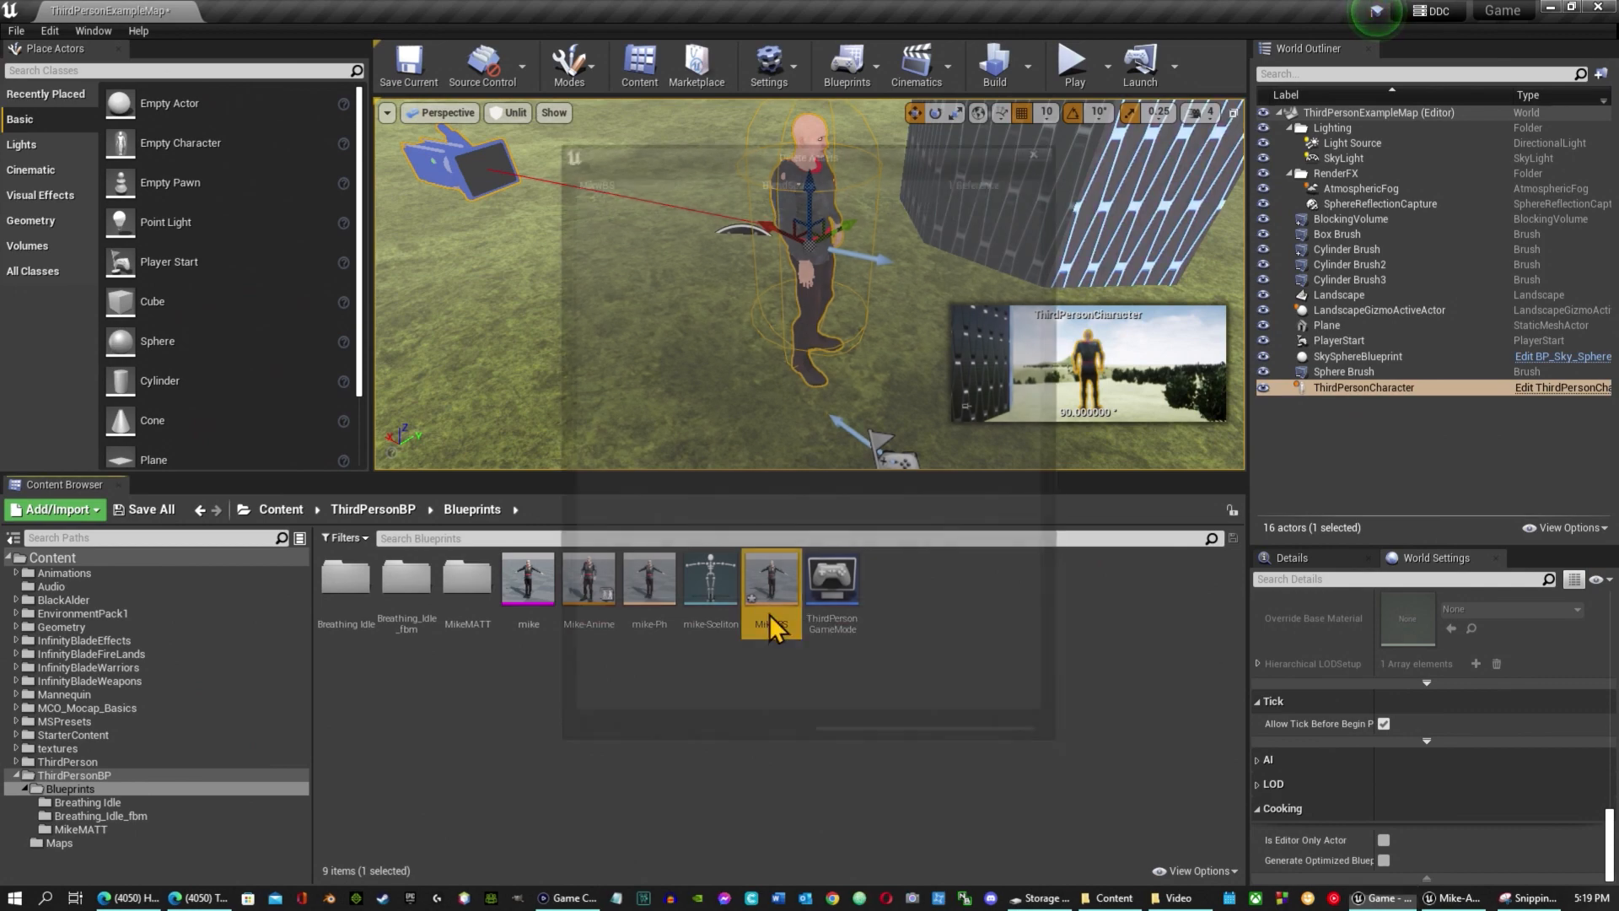
pyautogui.click(743, 718)
# Create a Blend Space from the mike skeletal mesh and name it Mike_BS.
pyautogui.click(518, 590)
pyautogui.rightClick(518, 591)
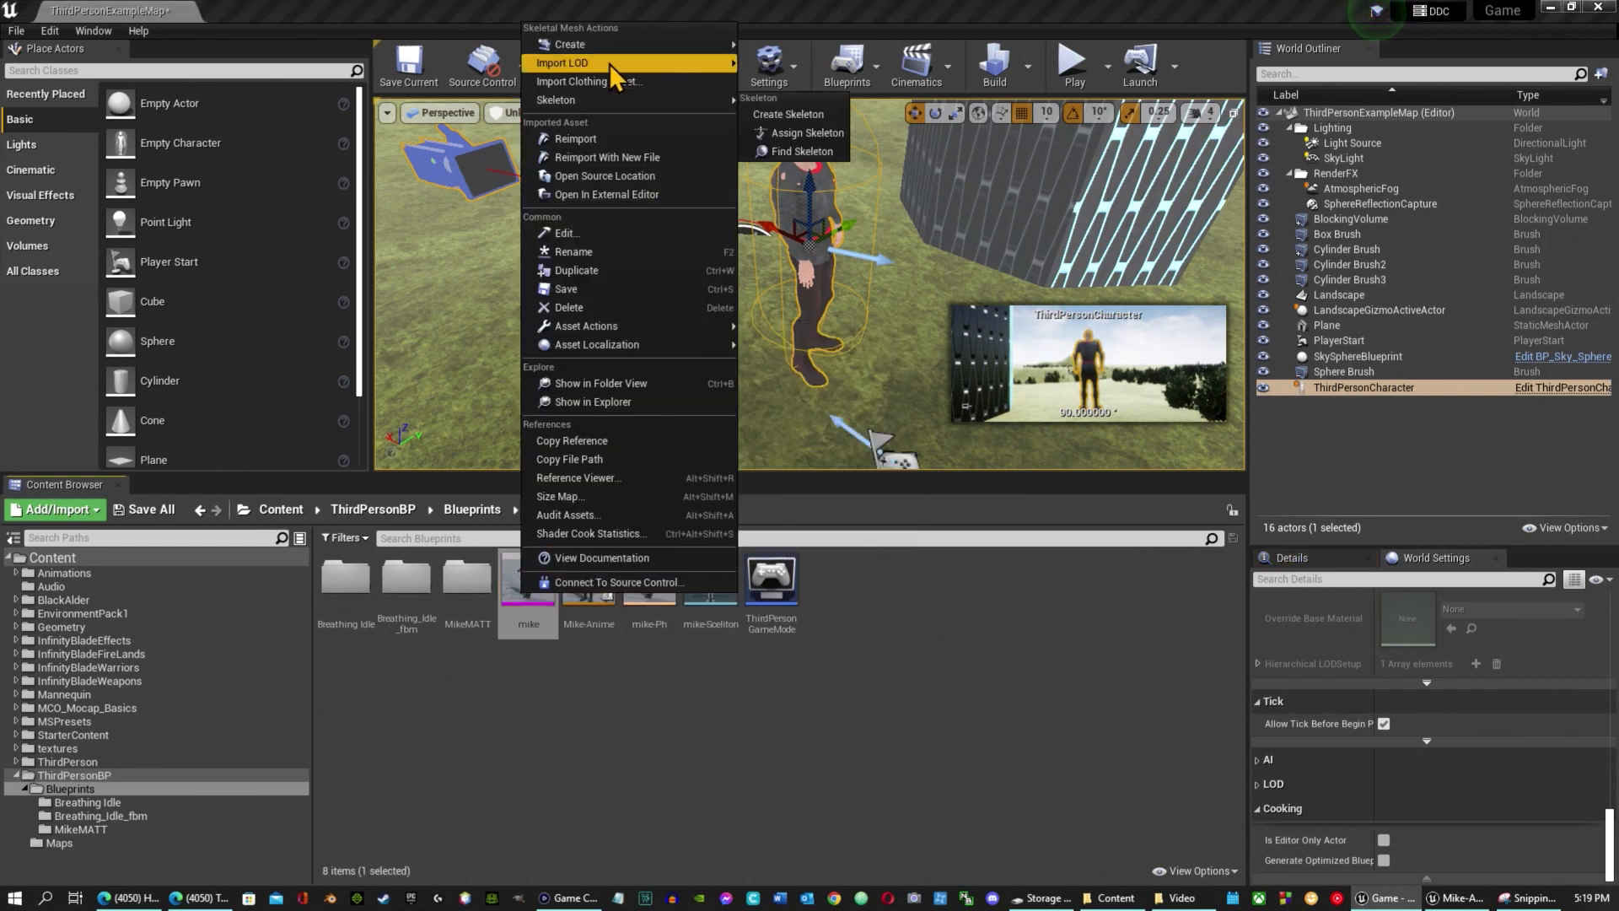
pyautogui.moveTo(610, 46)
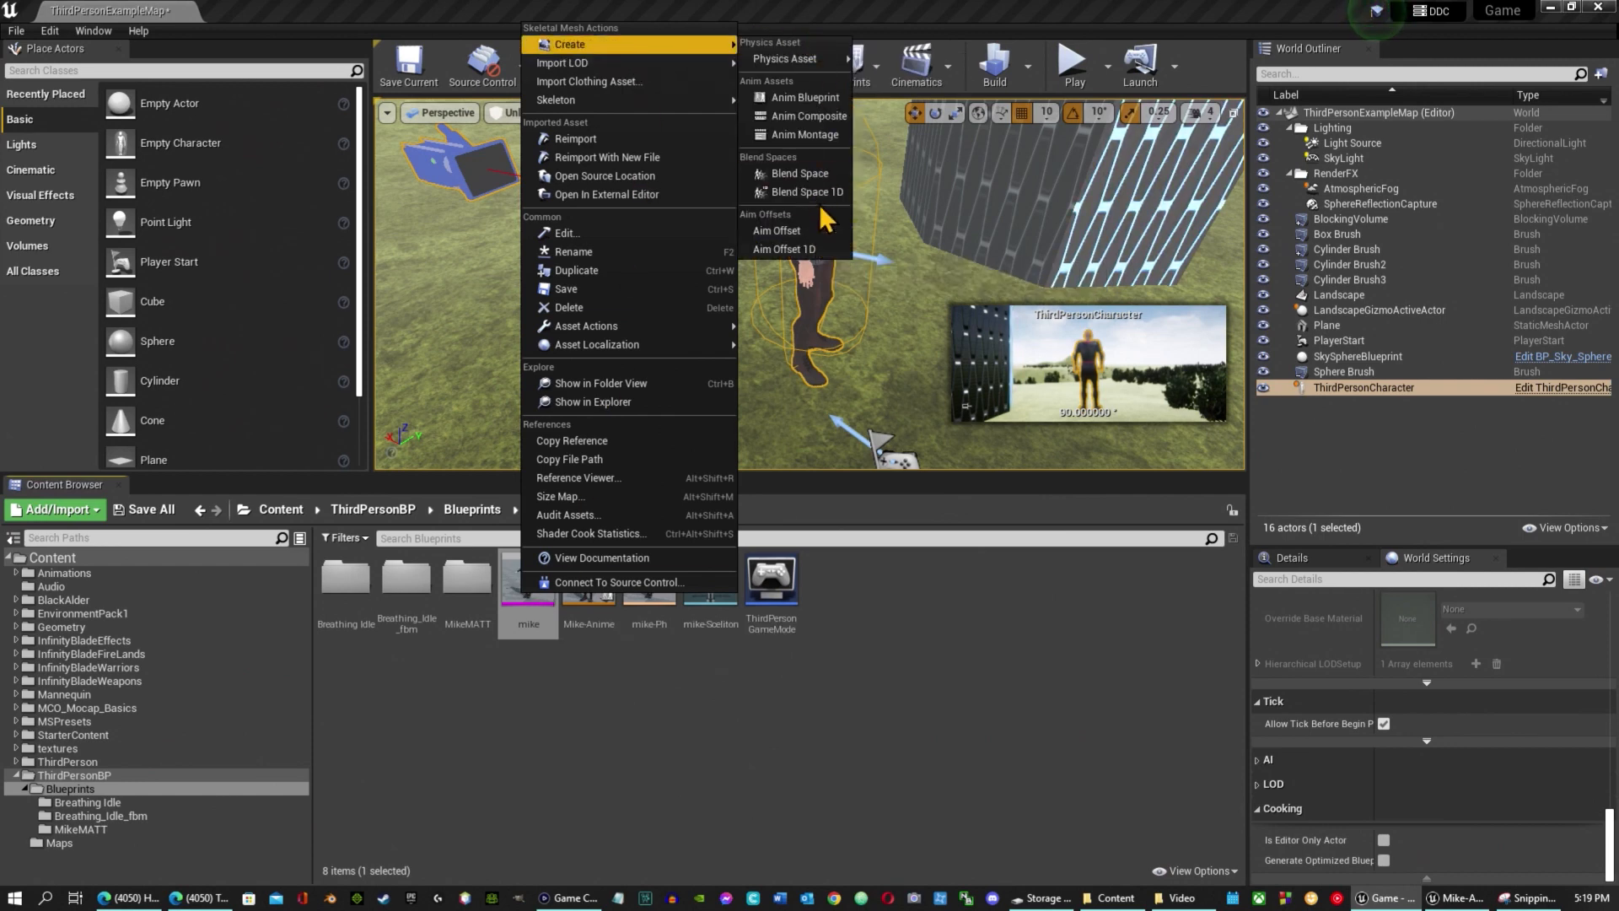
pyautogui.click(805, 173)
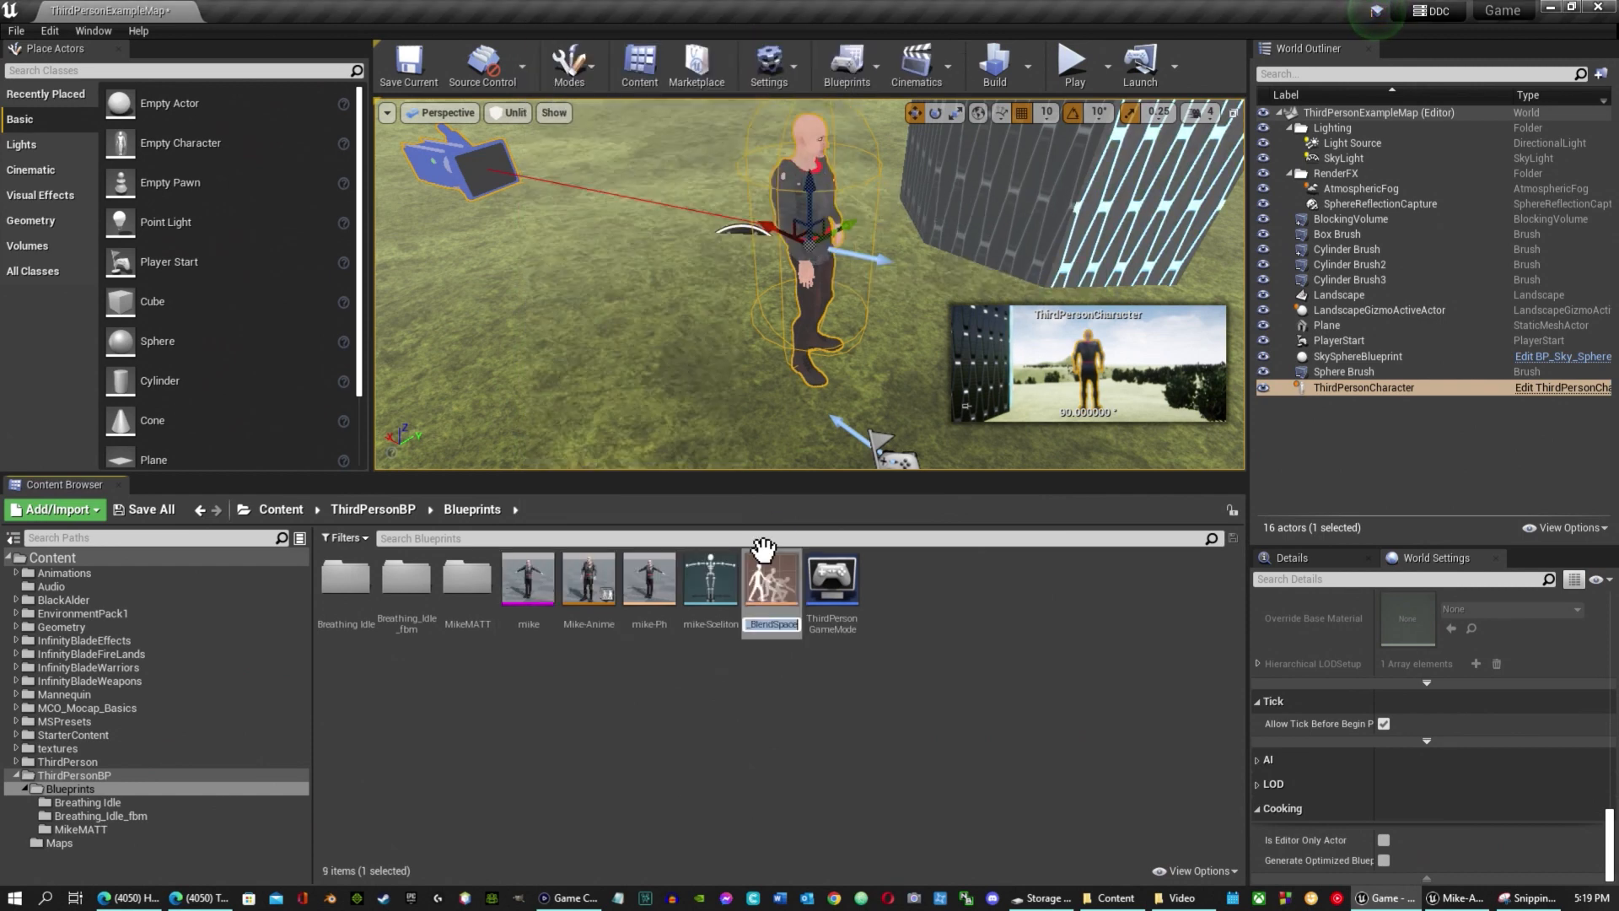
pyautogui.write('Mike_BS')
pyautogui.press('Return')
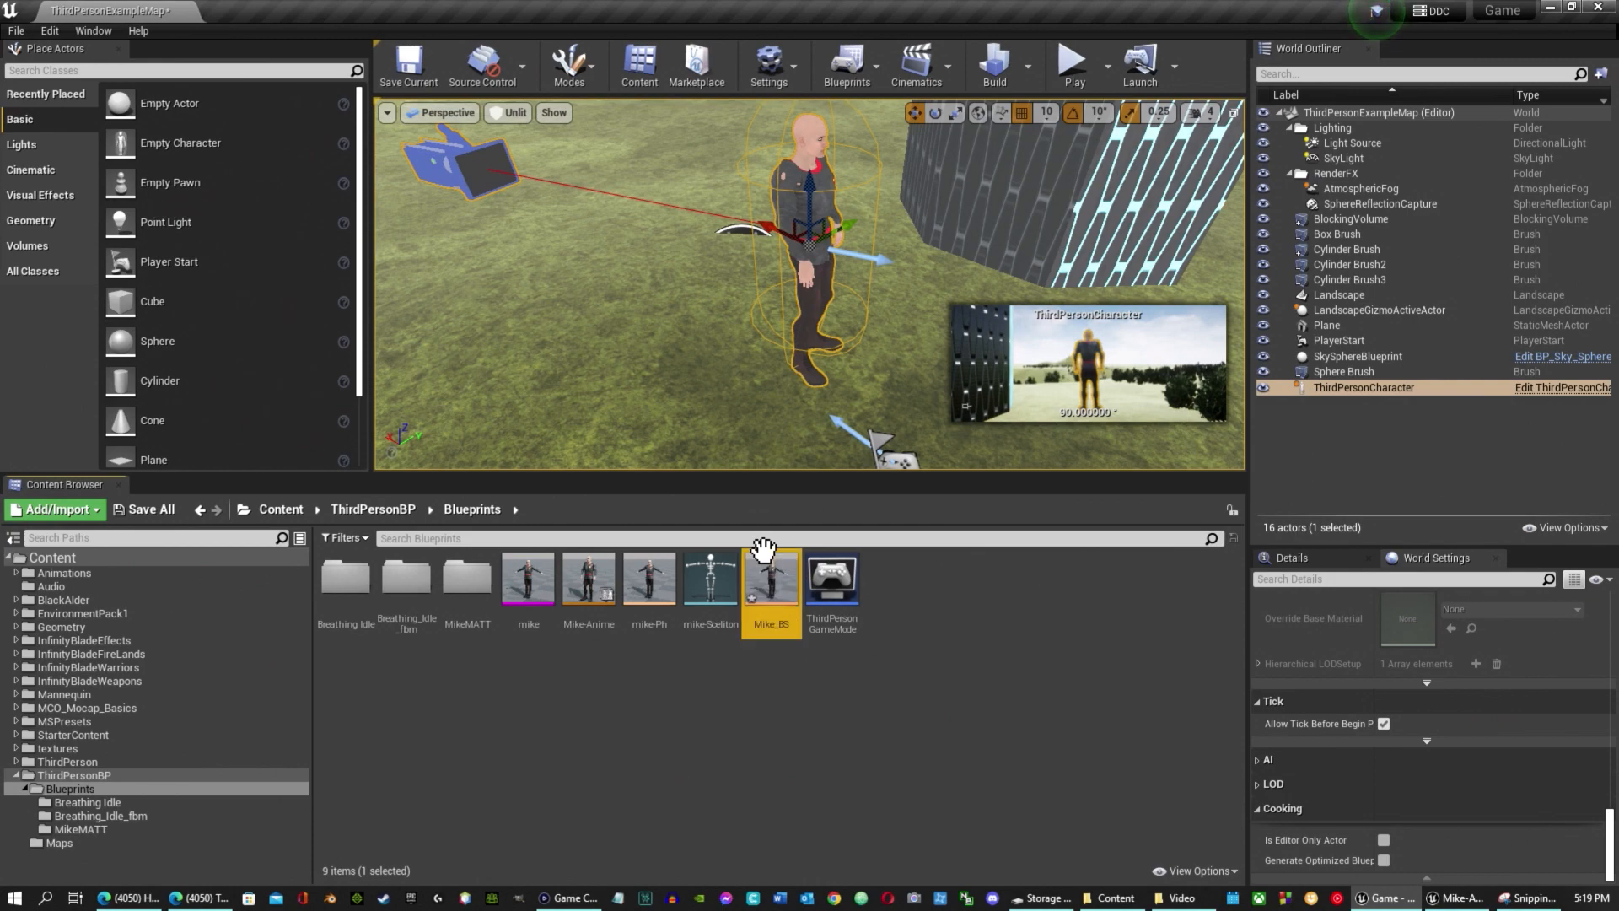
# Open Mike_BS and name its horizontal axis Direction and its vertical axis speed.
pyautogui.doubleClick(777, 611)
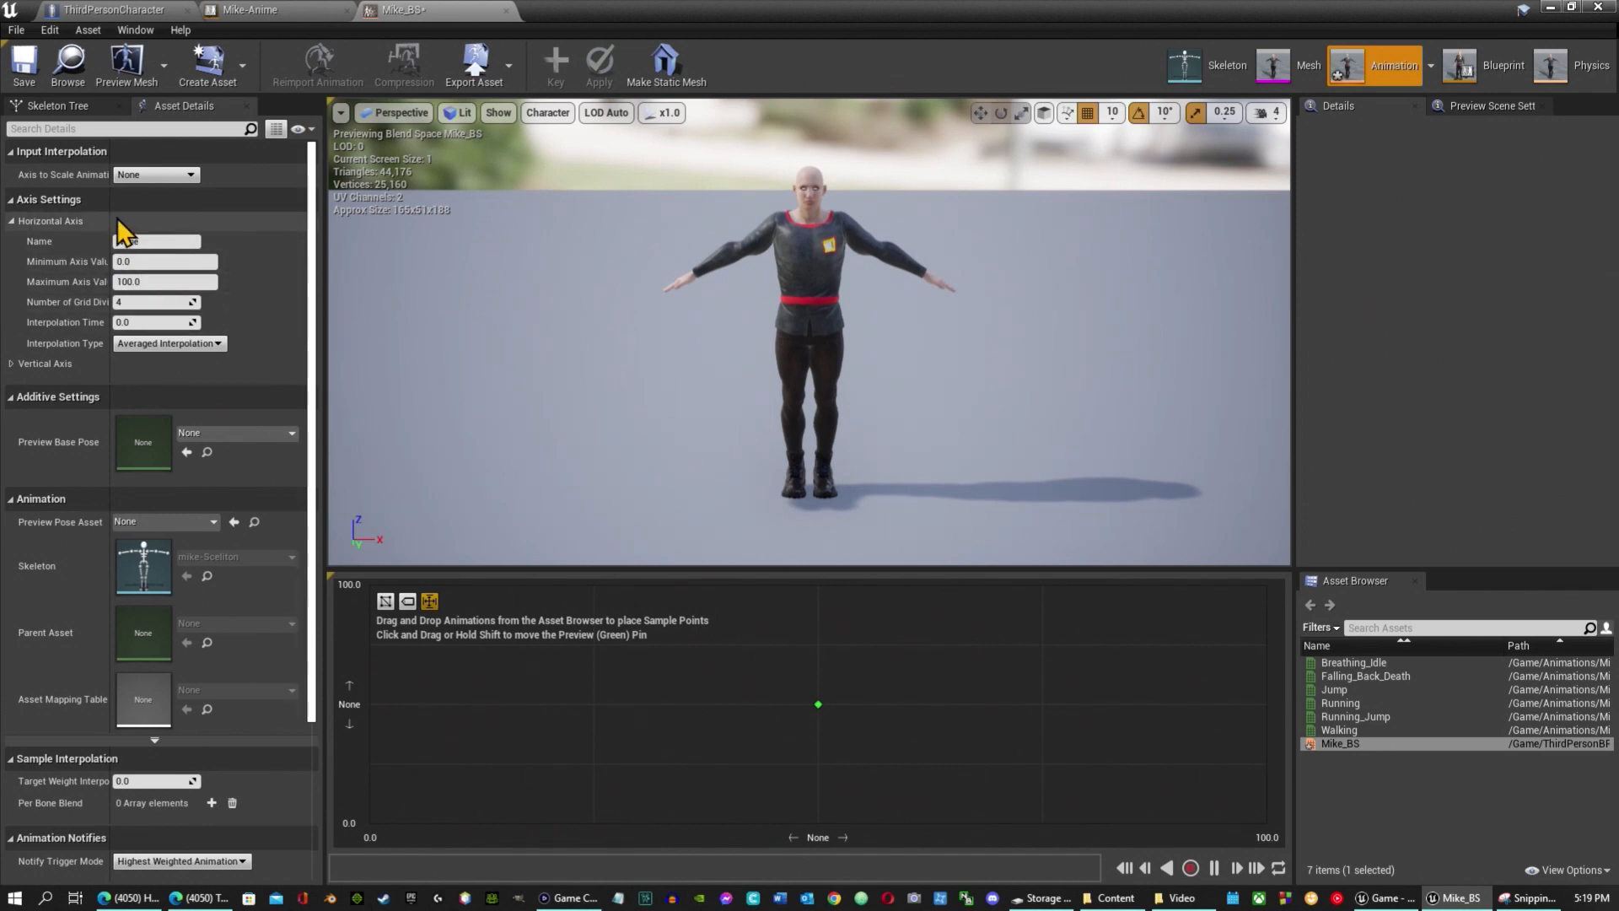
pyautogui.click(139, 241)
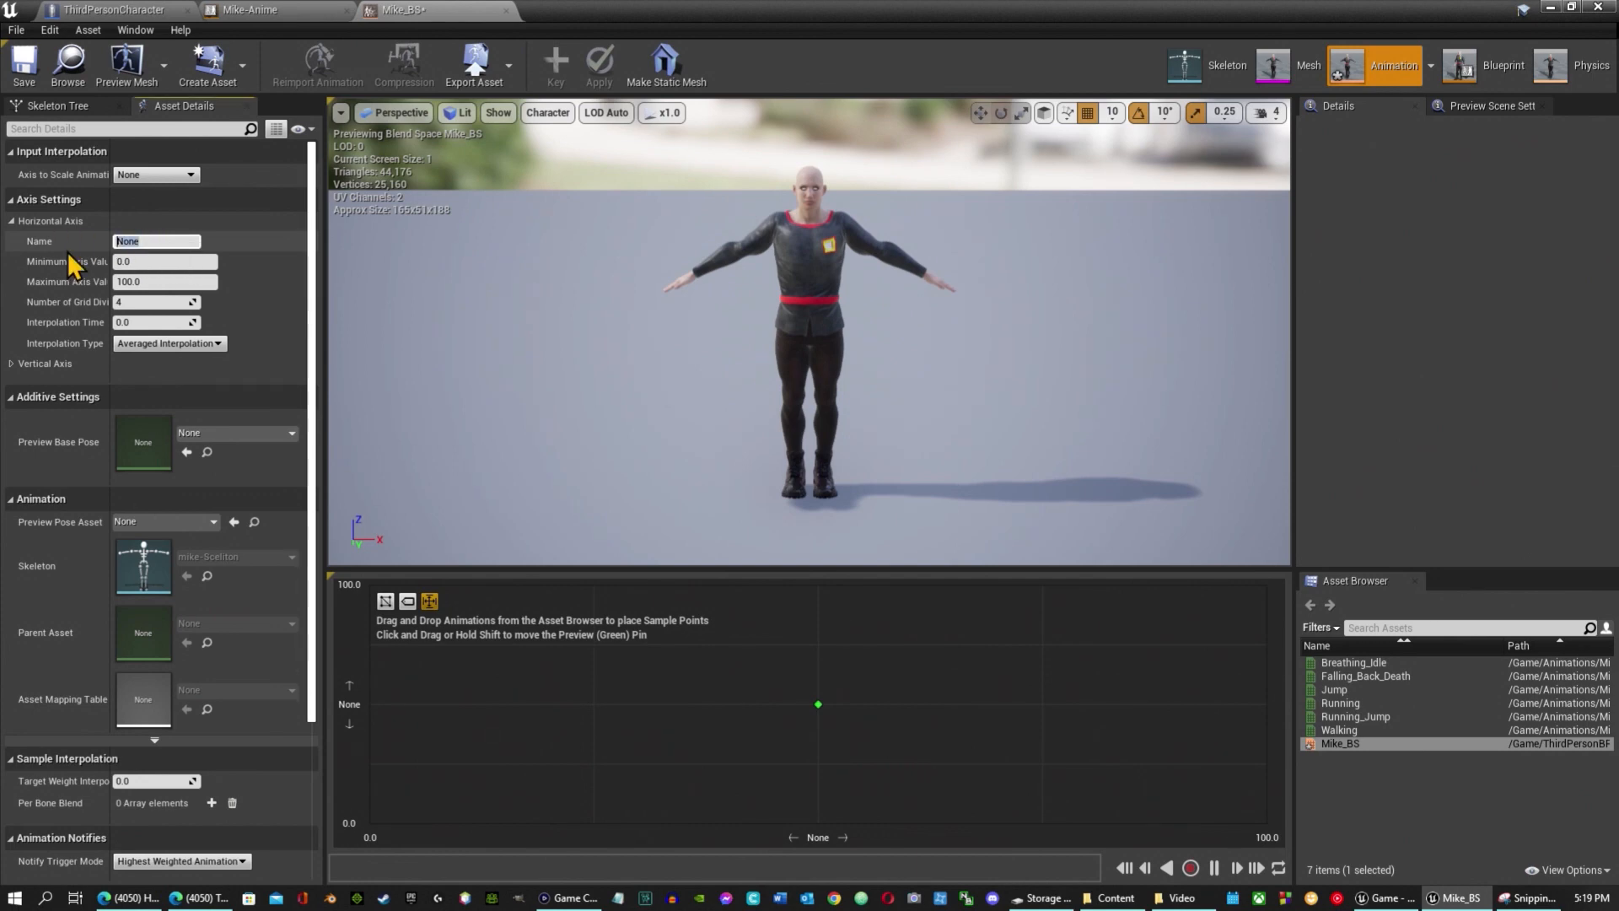
pyautogui.write('Direction')
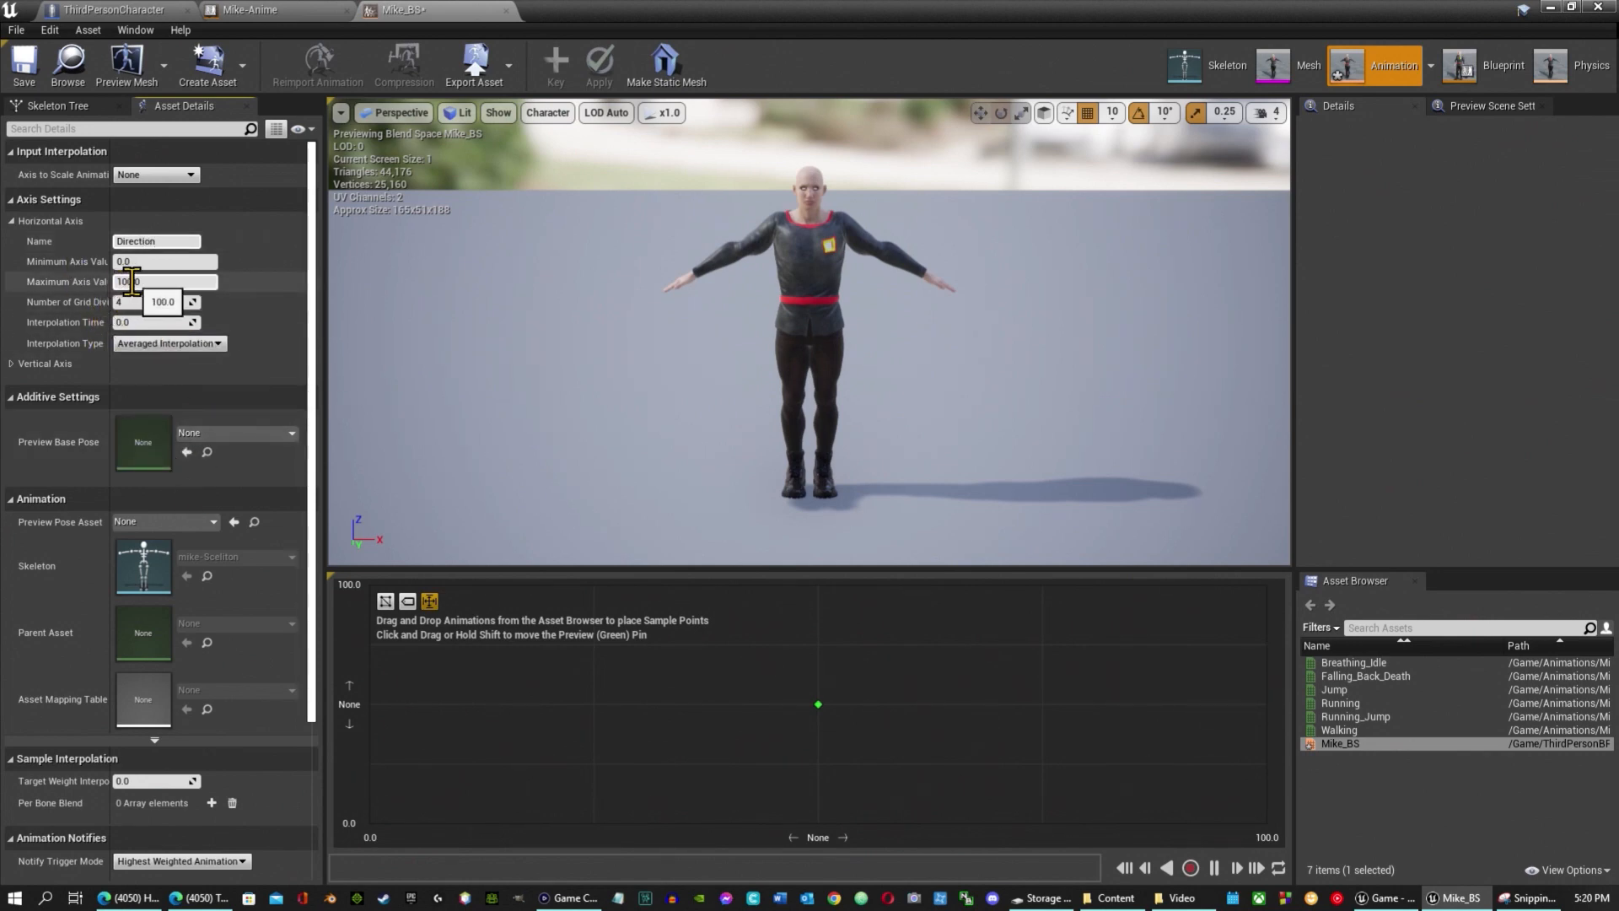
pyautogui.click(14, 370)
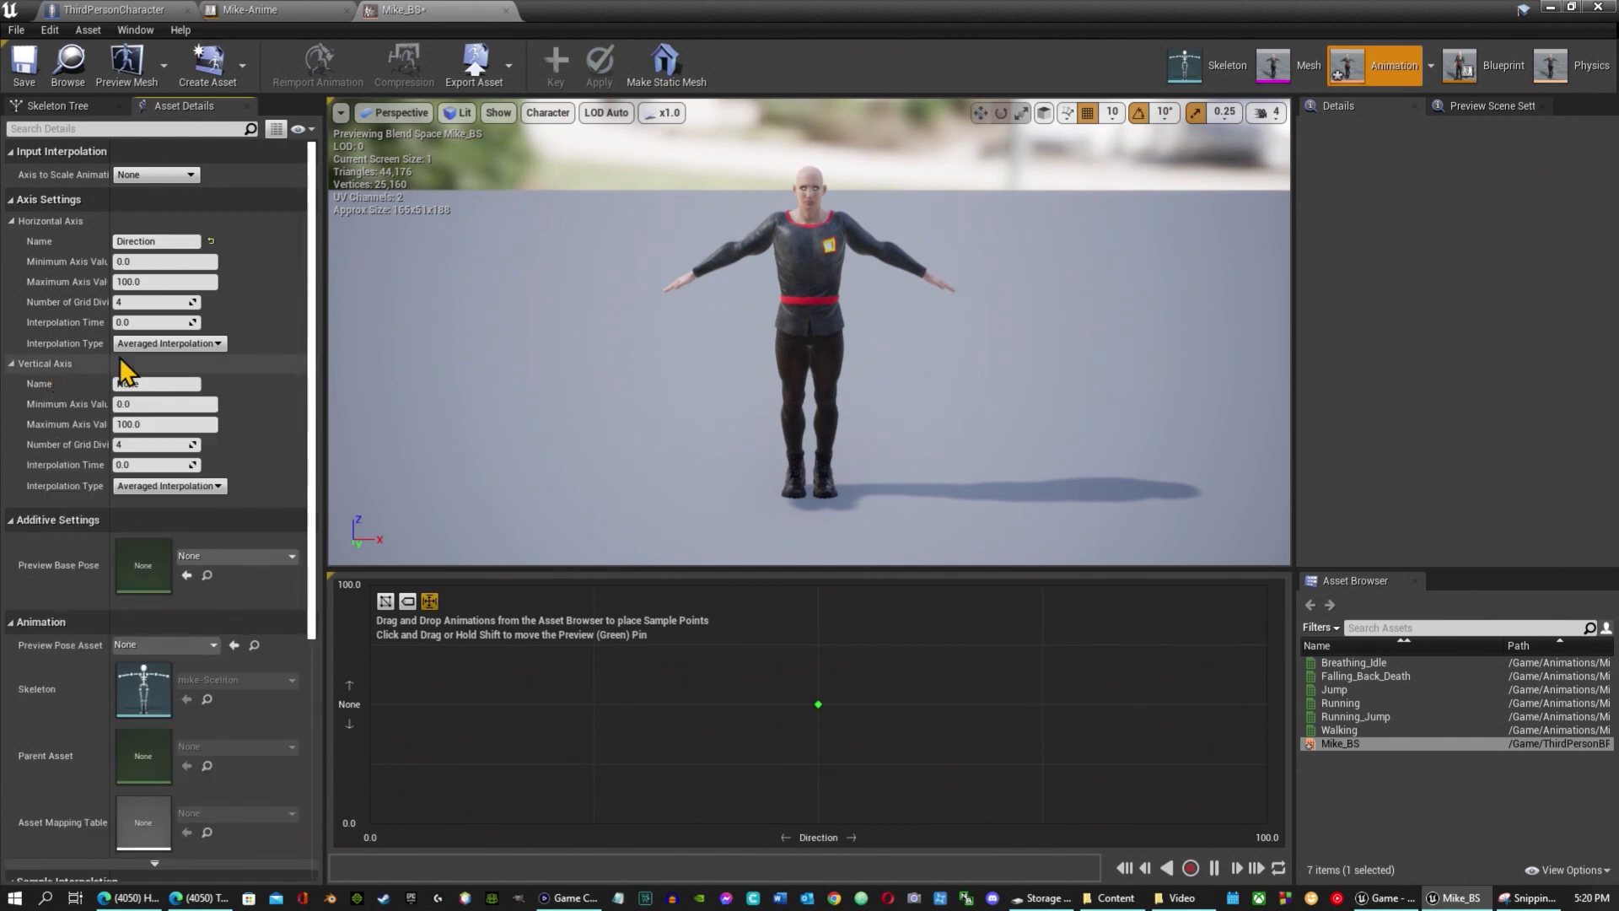
pyautogui.click(157, 384)
pyautogui.write('speed')
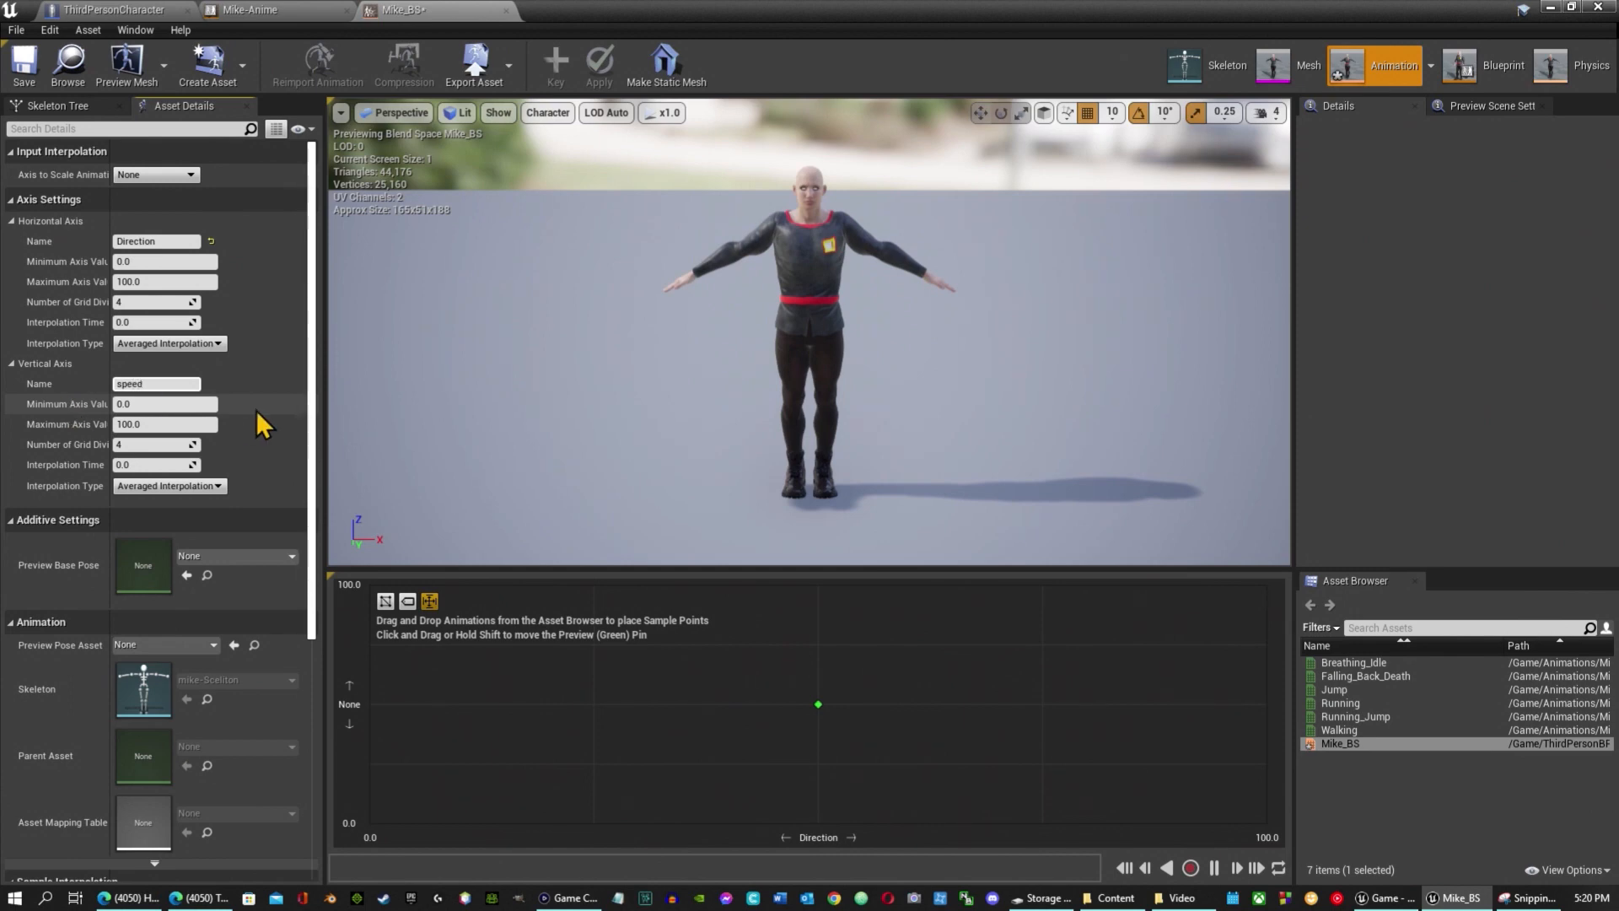
# Set the Direction axis range to -180 to 180, and give the speed axis an interpolation time of 1 and a maximum of 1200.
pyautogui.click(184, 262)
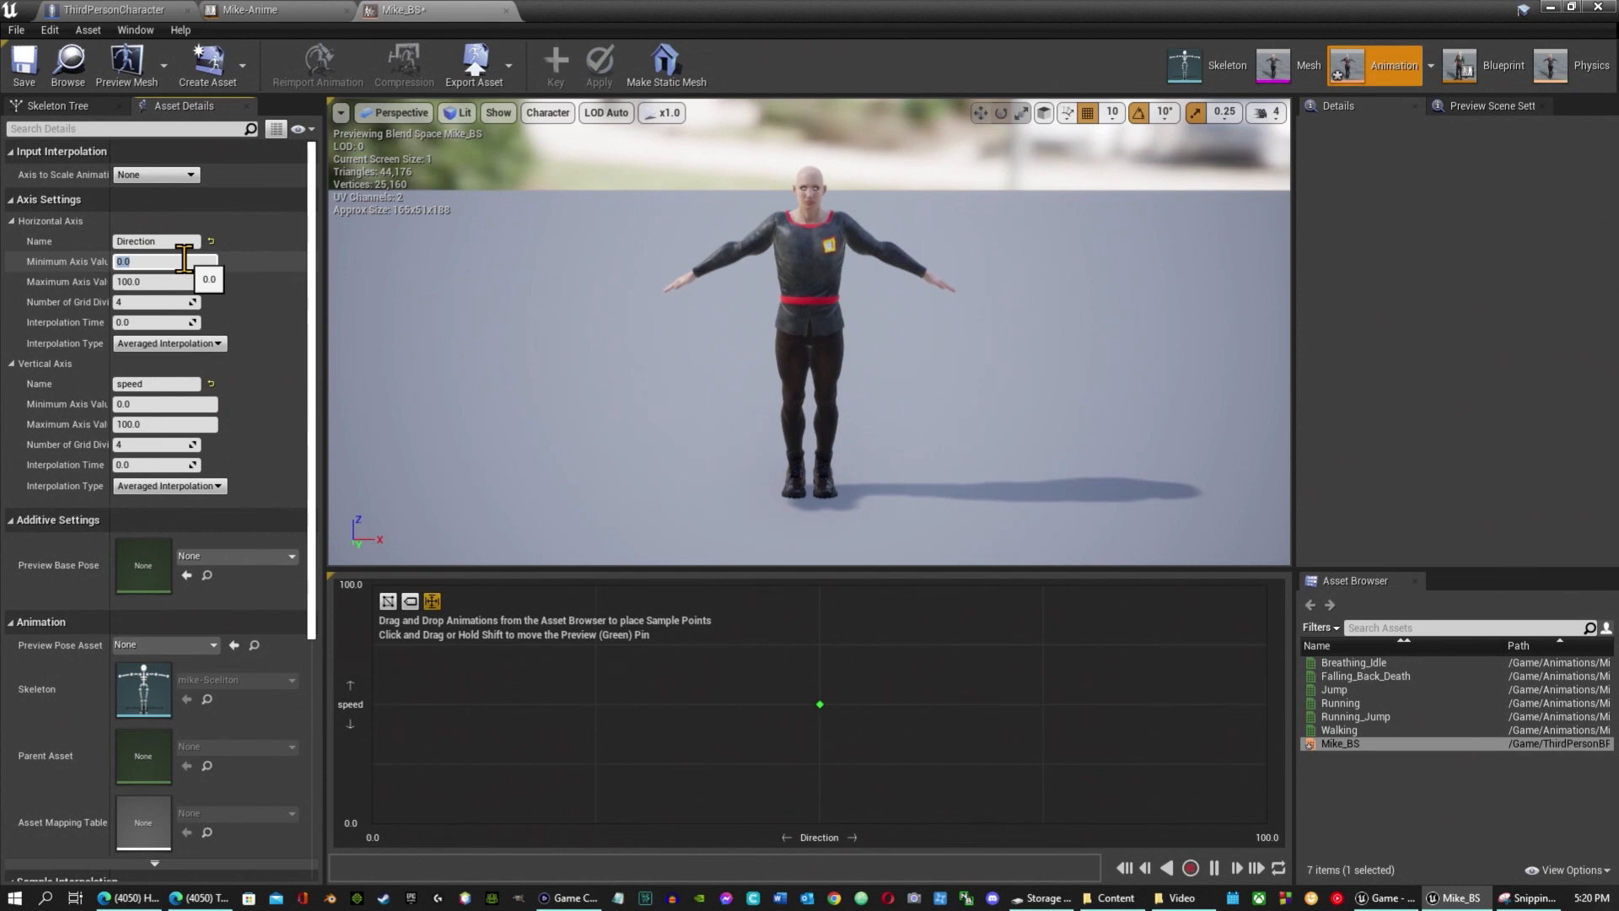
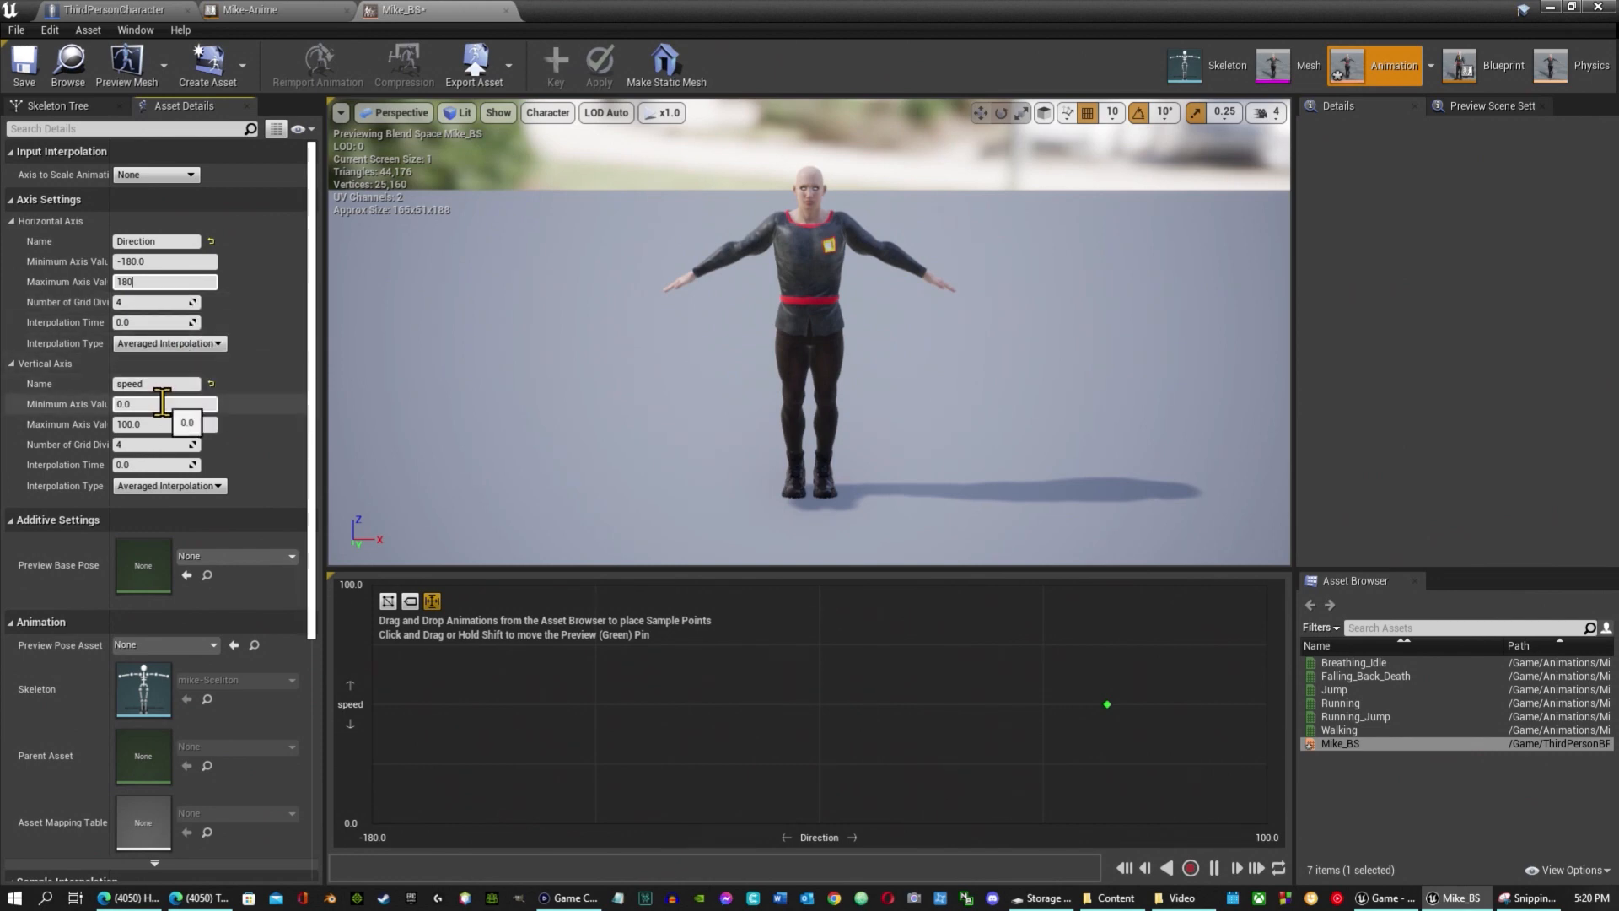
pyautogui.click(177, 464)
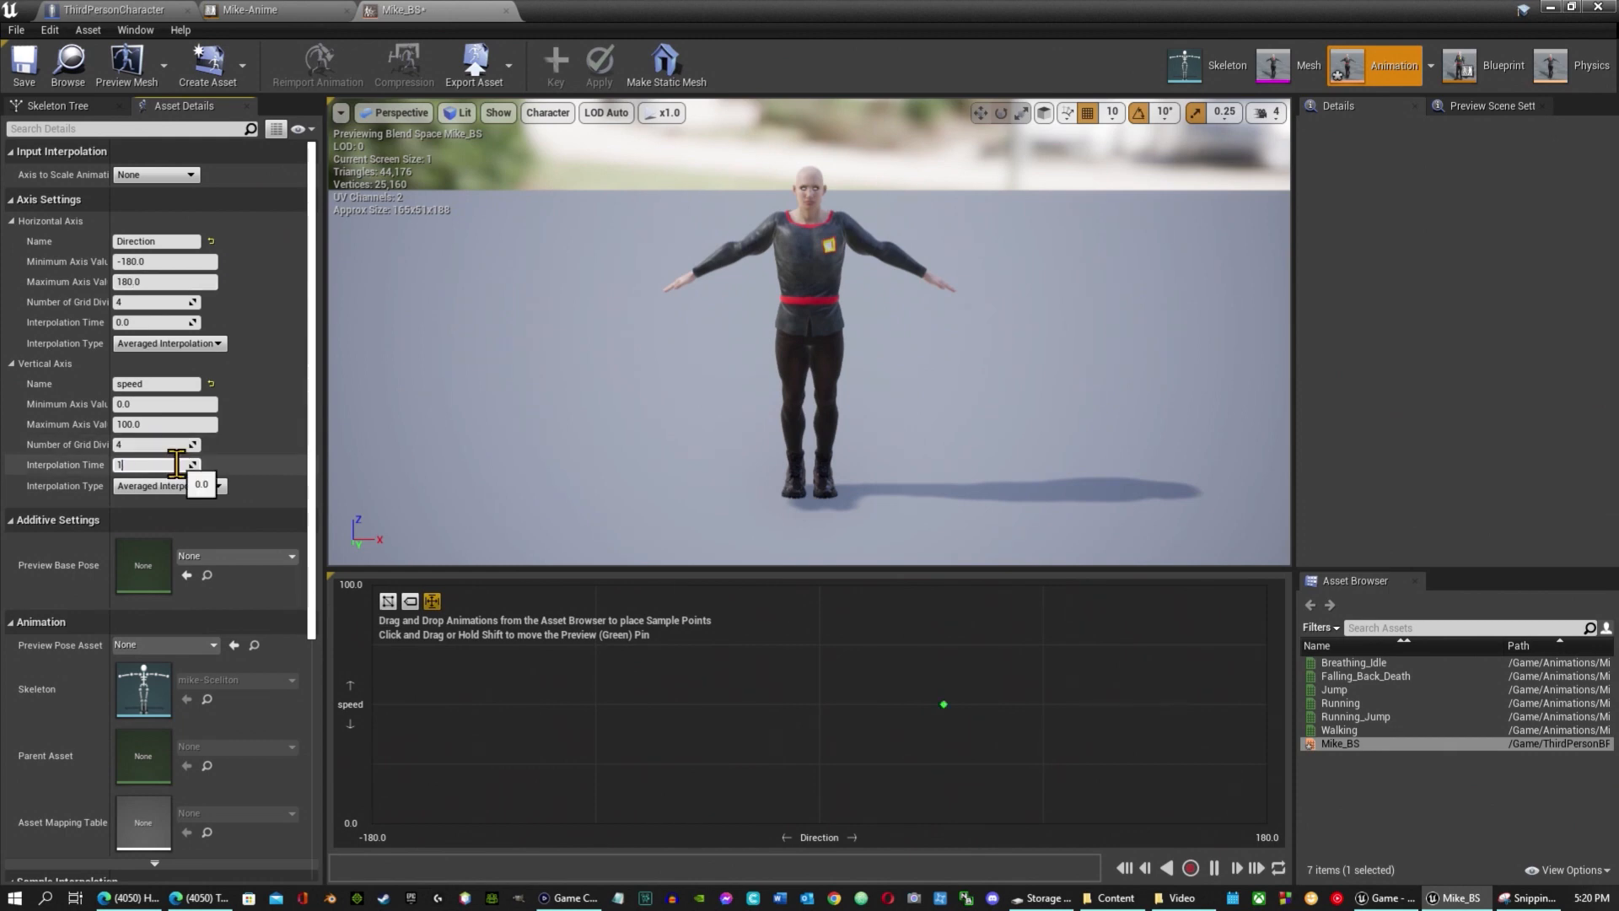
pyautogui.press('Return')
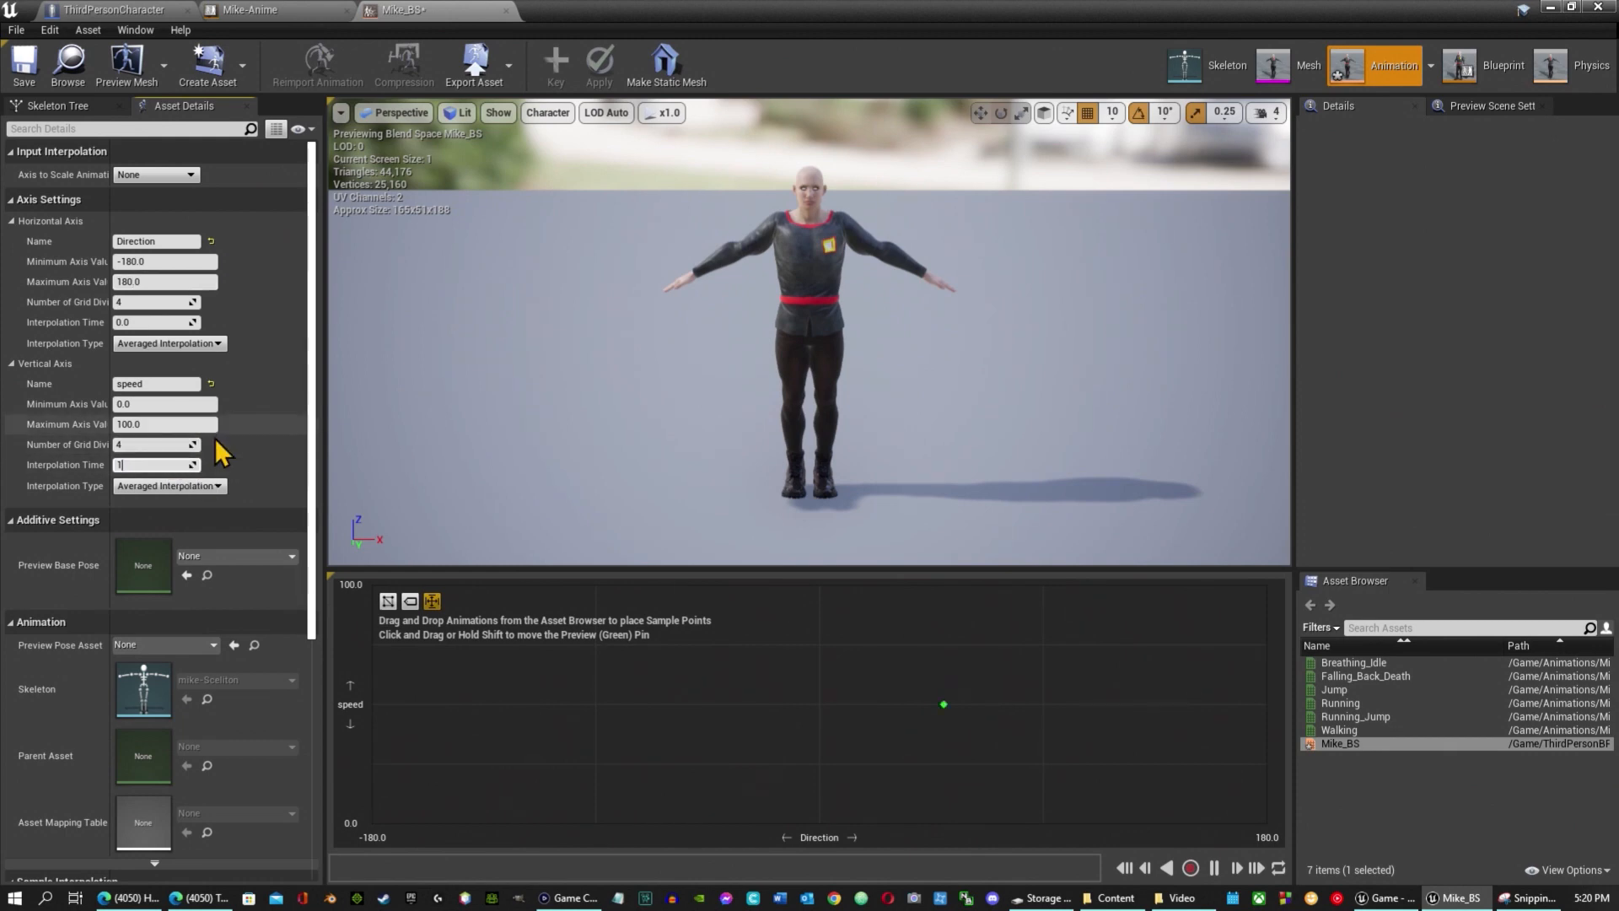
pyautogui.click(173, 425)
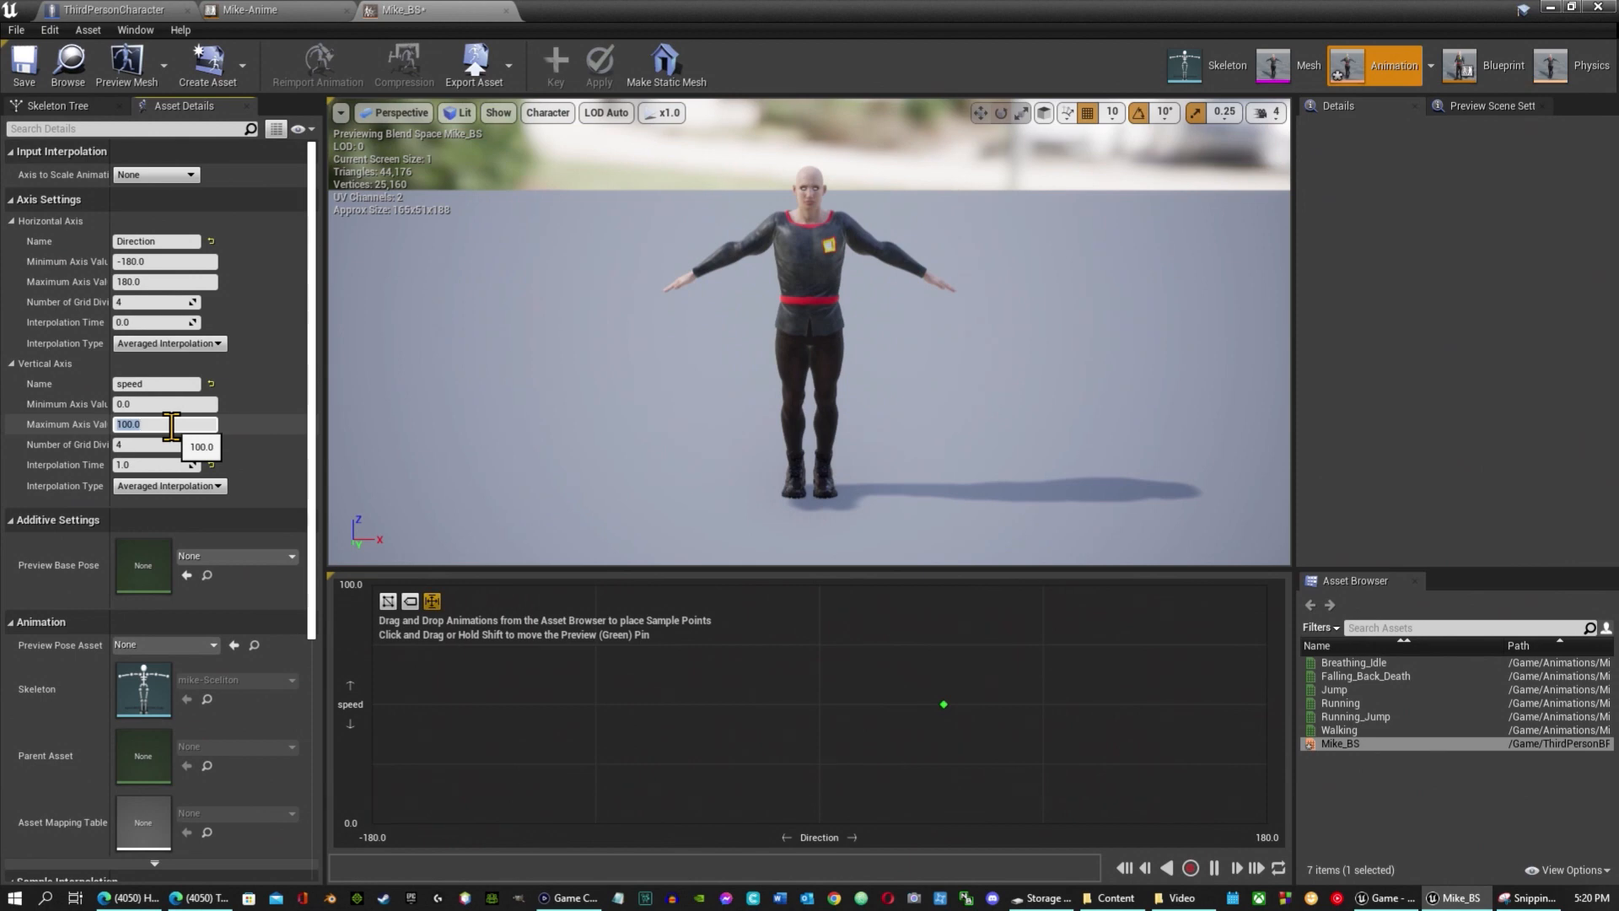
pyautogui.press('Return')
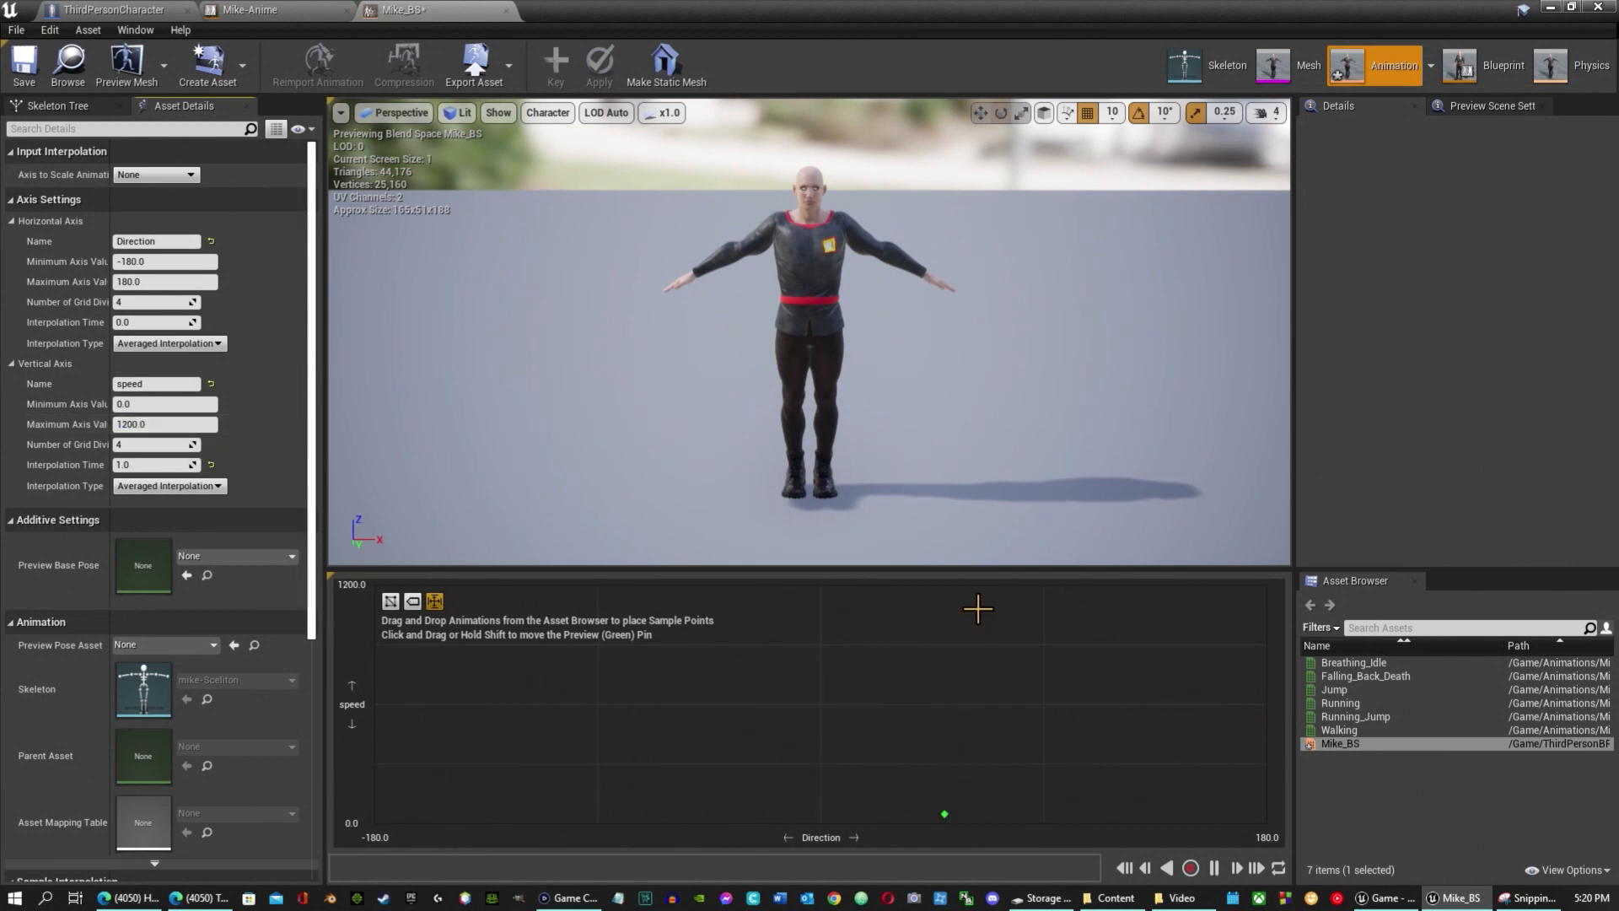
# Place Breathing_Idle samples on the blend grid at speed 0 for Direction -180, 0 and 180.
pyautogui.moveTo(1390, 663); pyautogui.dragTo(373, 825)
pyautogui.moveTo(1358, 675); pyautogui.dragTo(820, 822)
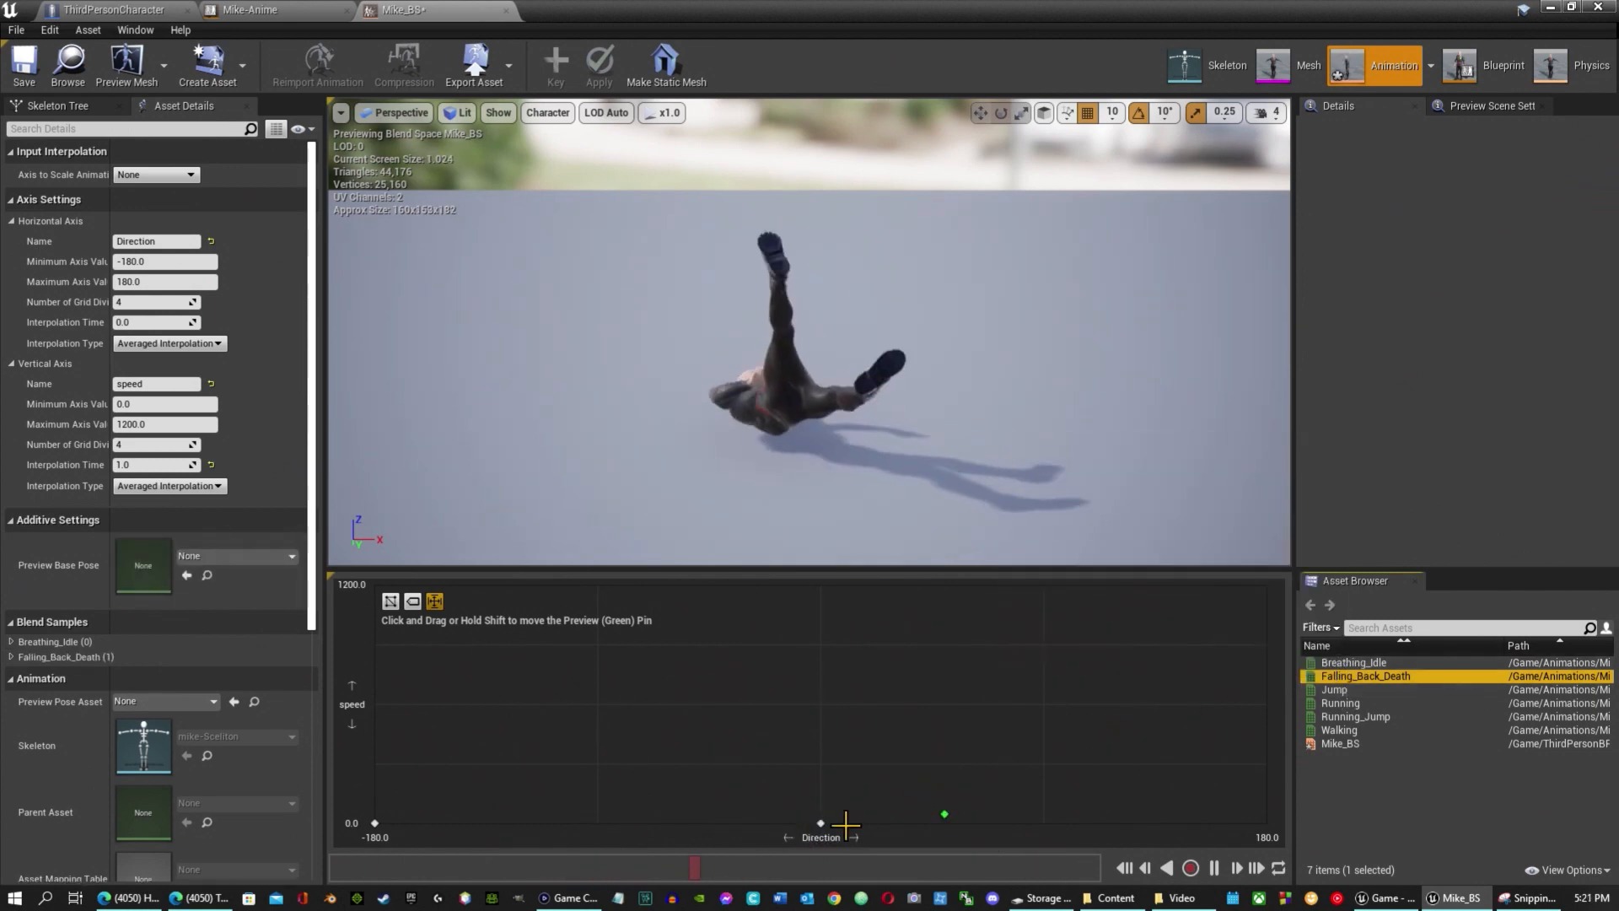
pyautogui.hotkey('ctrl', 'z')
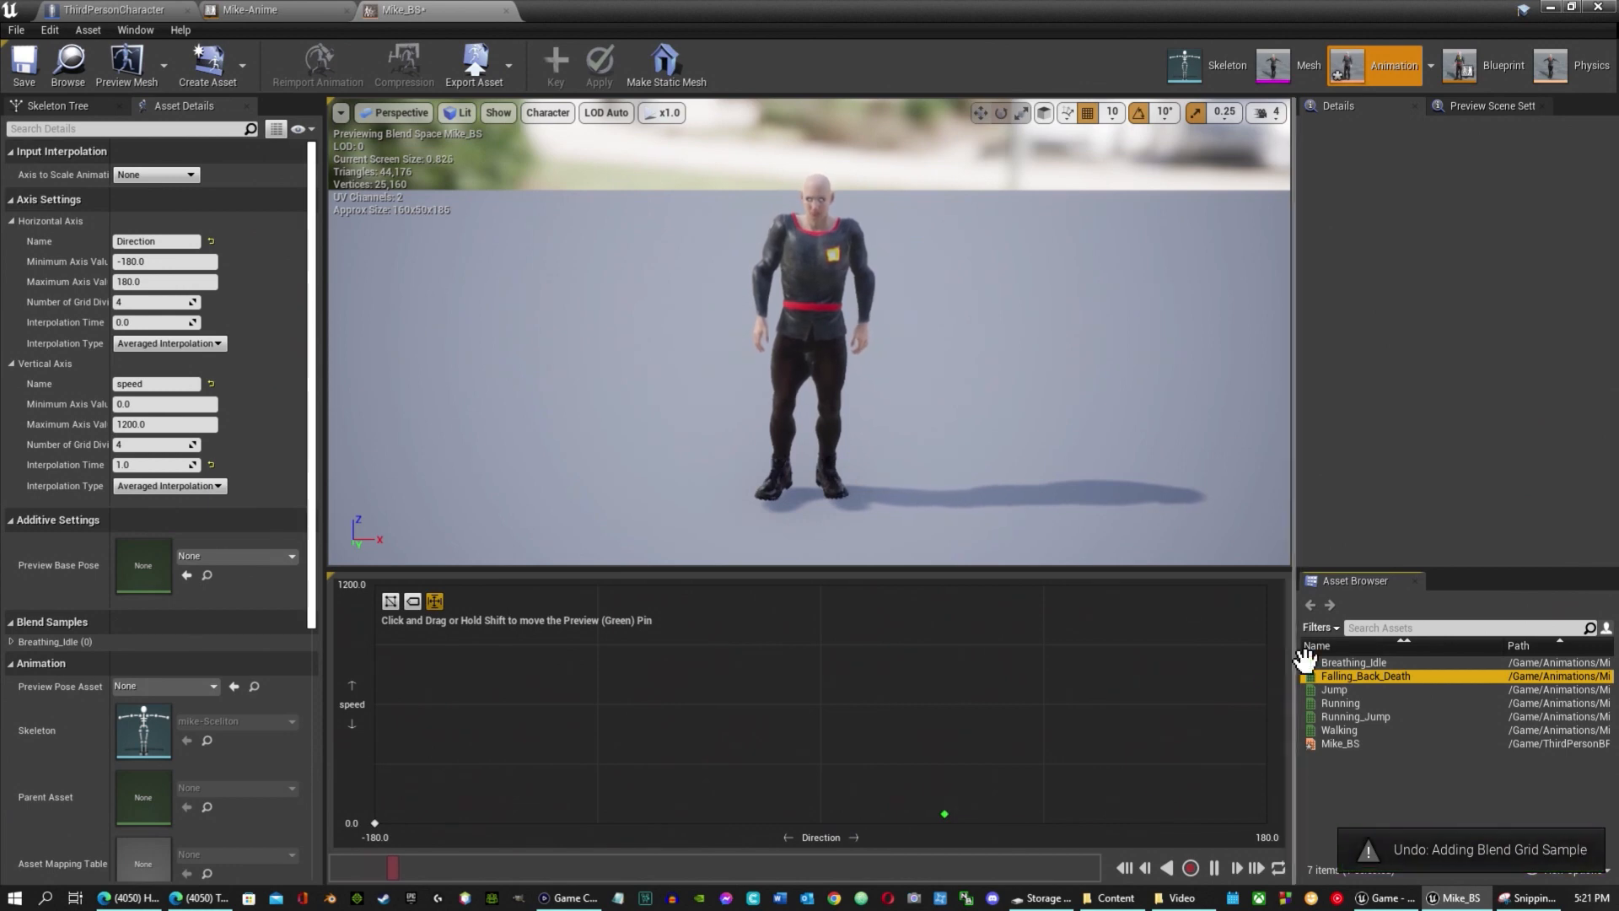
pyautogui.click(1353, 654)
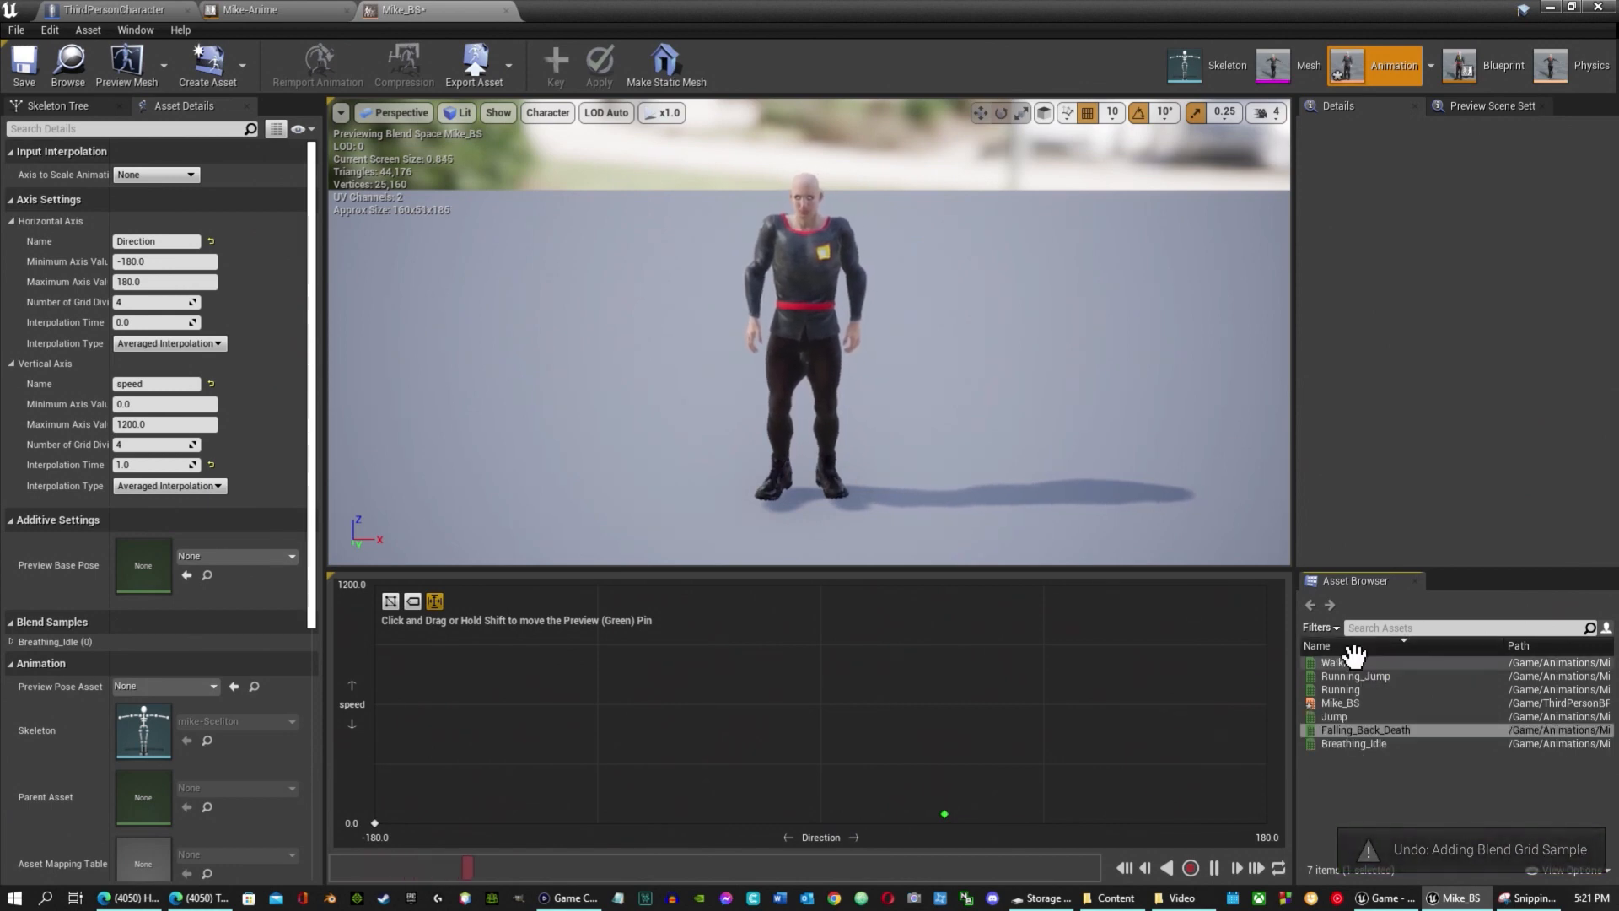
pyautogui.click(375, 822)
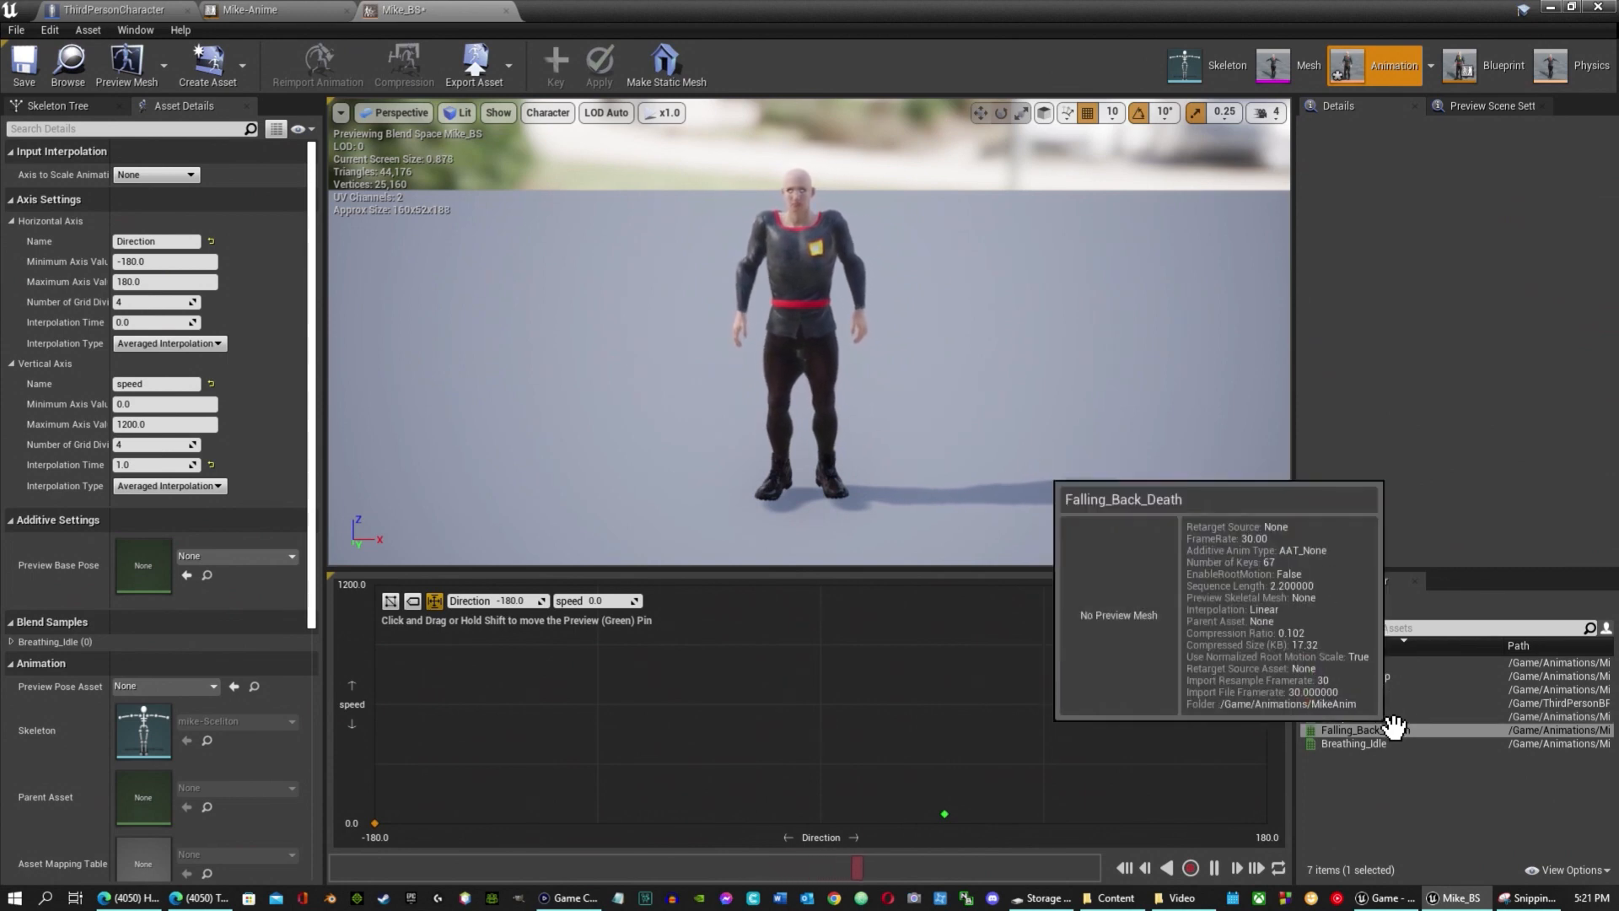
pyautogui.click(1347, 701)
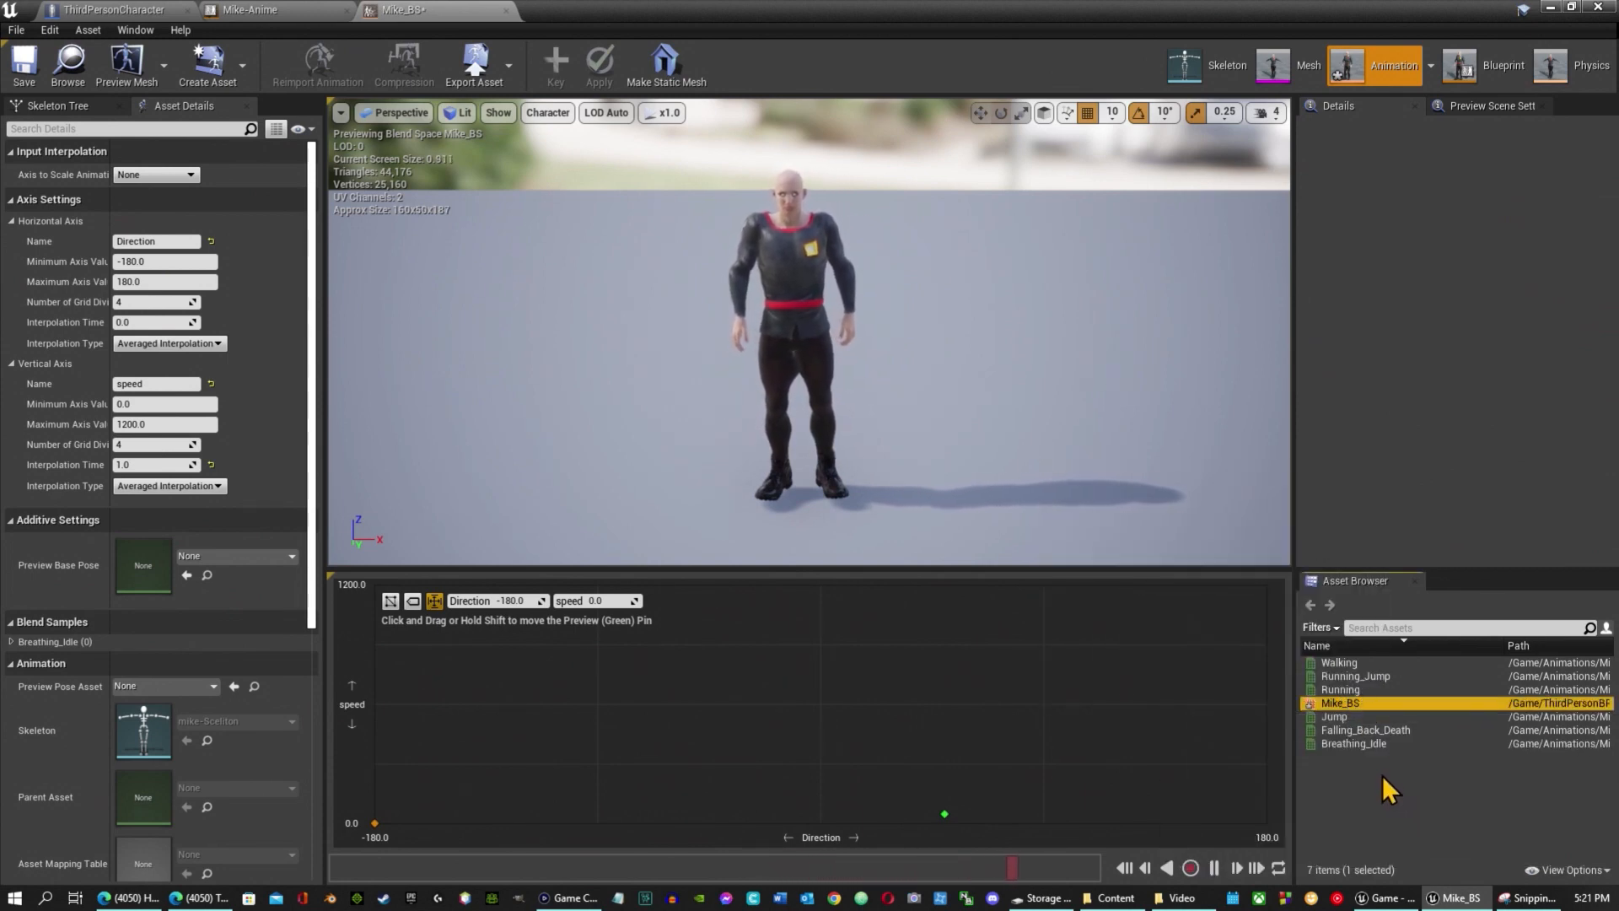
pyautogui.moveTo(1354, 743); pyautogui.dragTo(820, 822)
pyautogui.moveTo(1348, 741); pyautogui.dragTo(1228, 828)
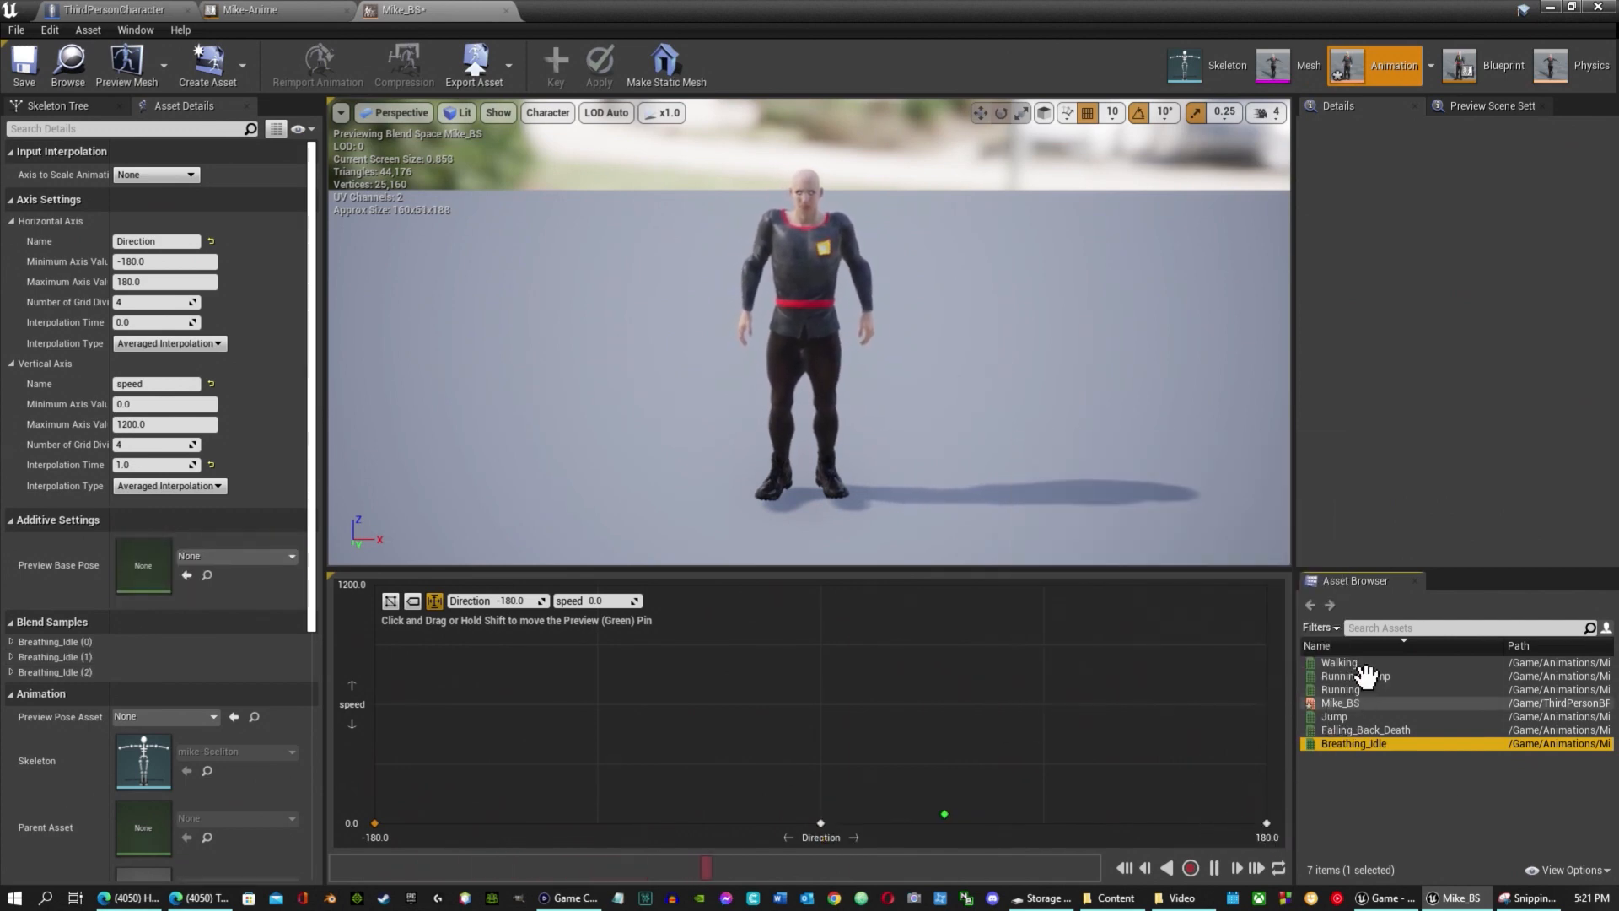
# Add a Walking sample at Direction 0, speed 300, and a Running sample at Direction 0, speed 900.
pyautogui.moveTo(1348, 662); pyautogui.dragTo(828, 757)
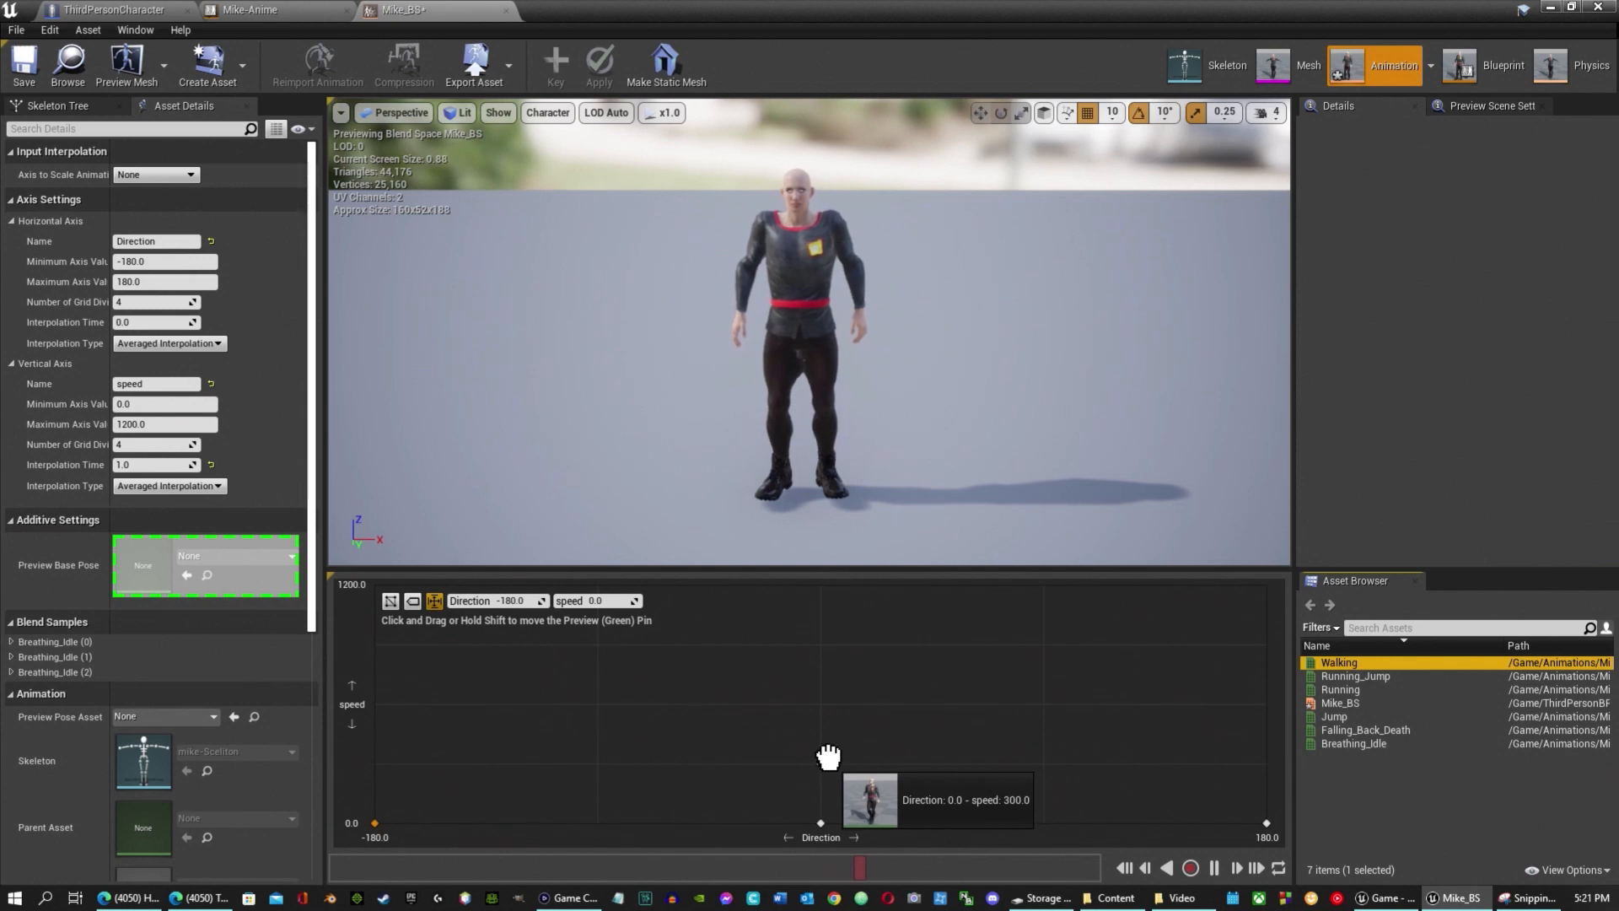
pyautogui.moveTo(828, 757)
pyautogui.mouseDown()
pyautogui.moveTo(818, 711)
pyautogui.moveTo(820, 764)
pyautogui.mouseUp()
pyautogui.moveTo(1354, 689); pyautogui.dragTo(803, 636)
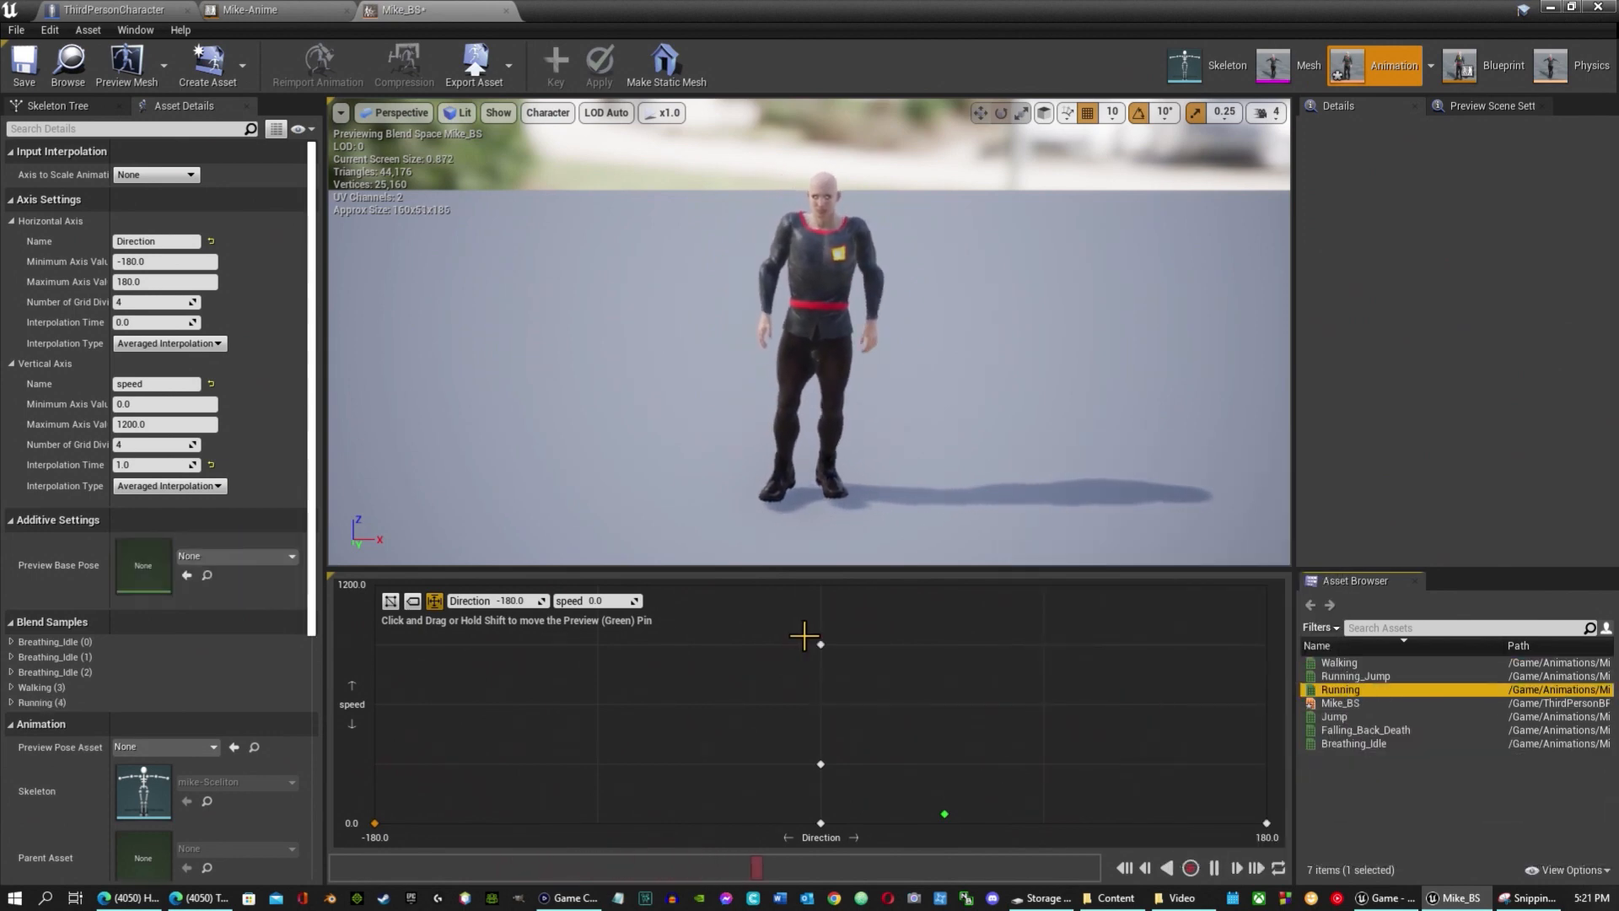
# Preview the blend from idle through walking to running along the speed axis, and save Mike_BS.
pyautogui.moveTo(832, 808); pyautogui.dragTo(822, 641)
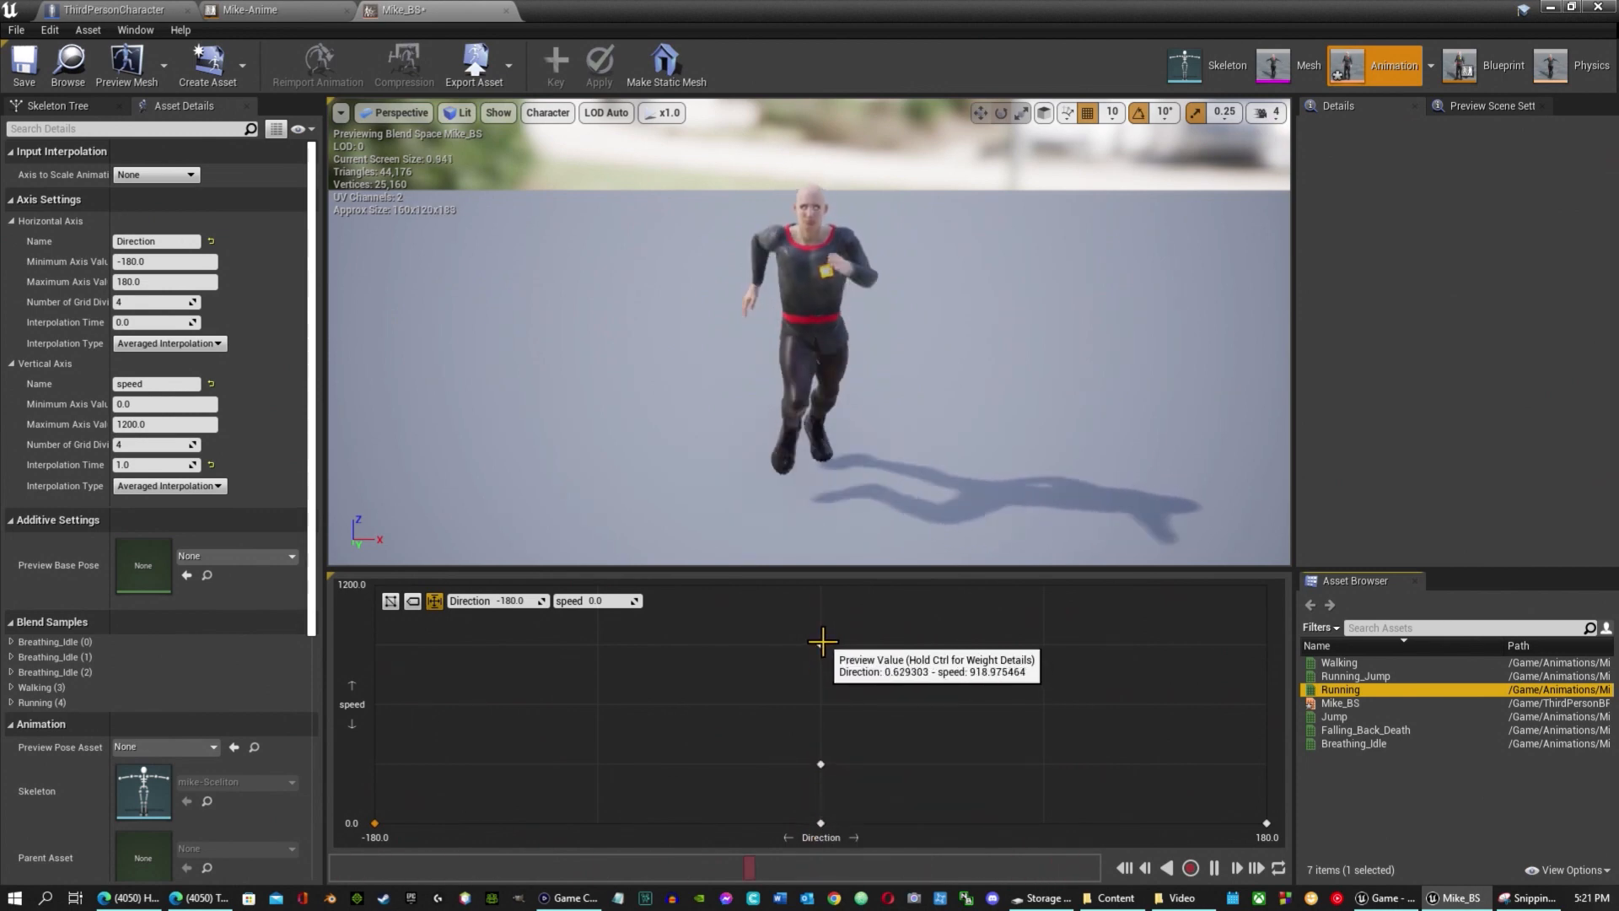
pyautogui.moveTo(822, 641); pyautogui.dragTo(802, 600)
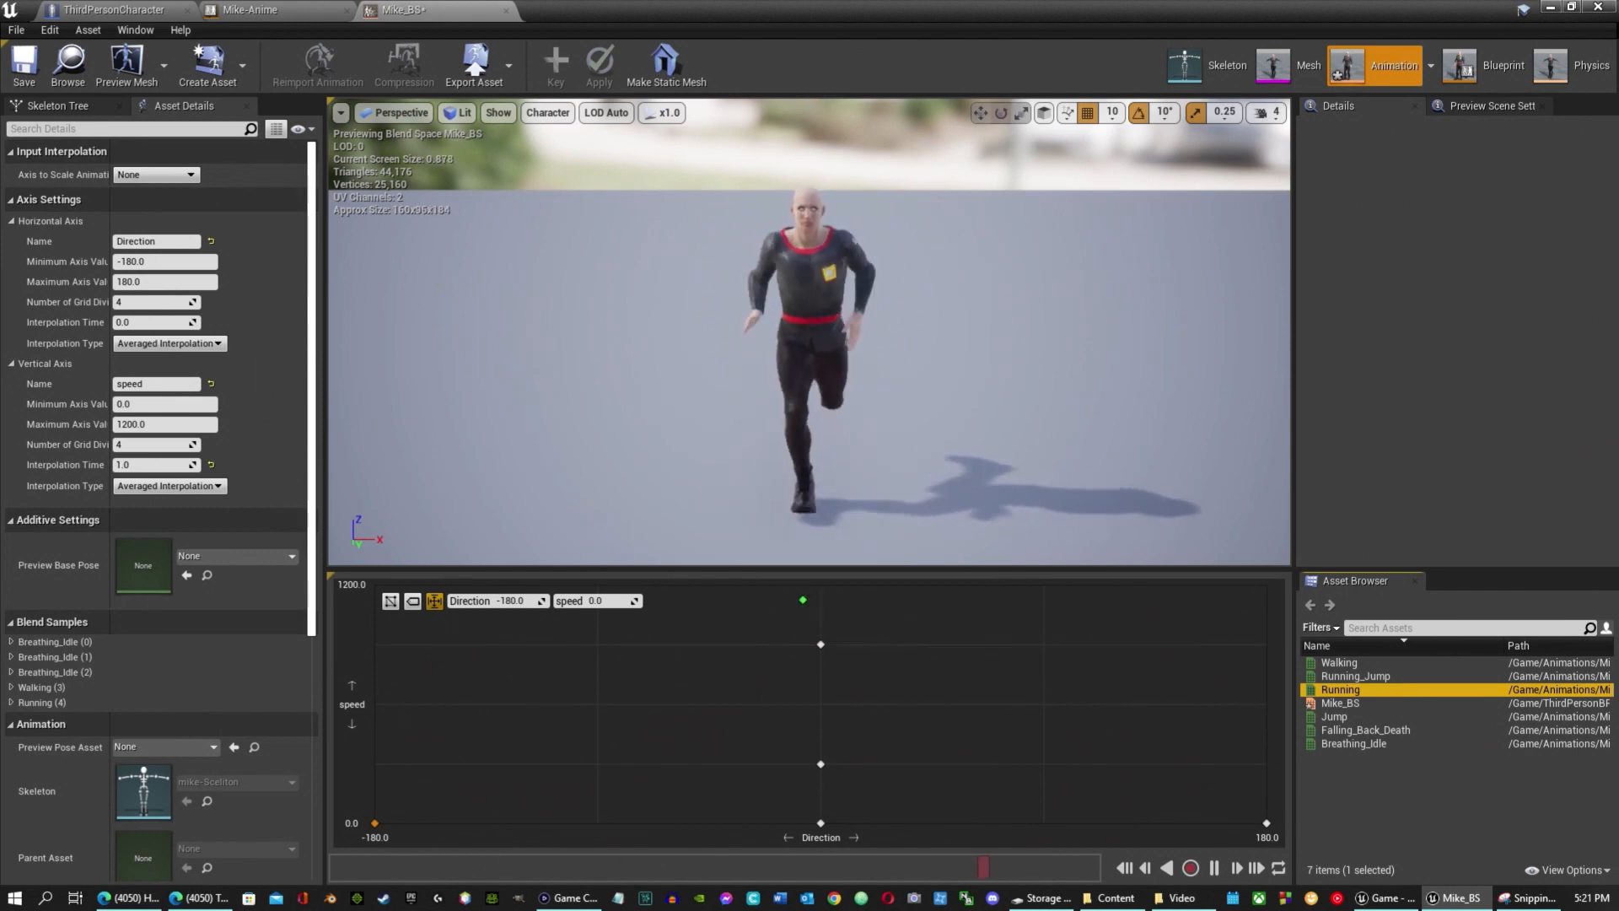
pyautogui.click(24, 66)
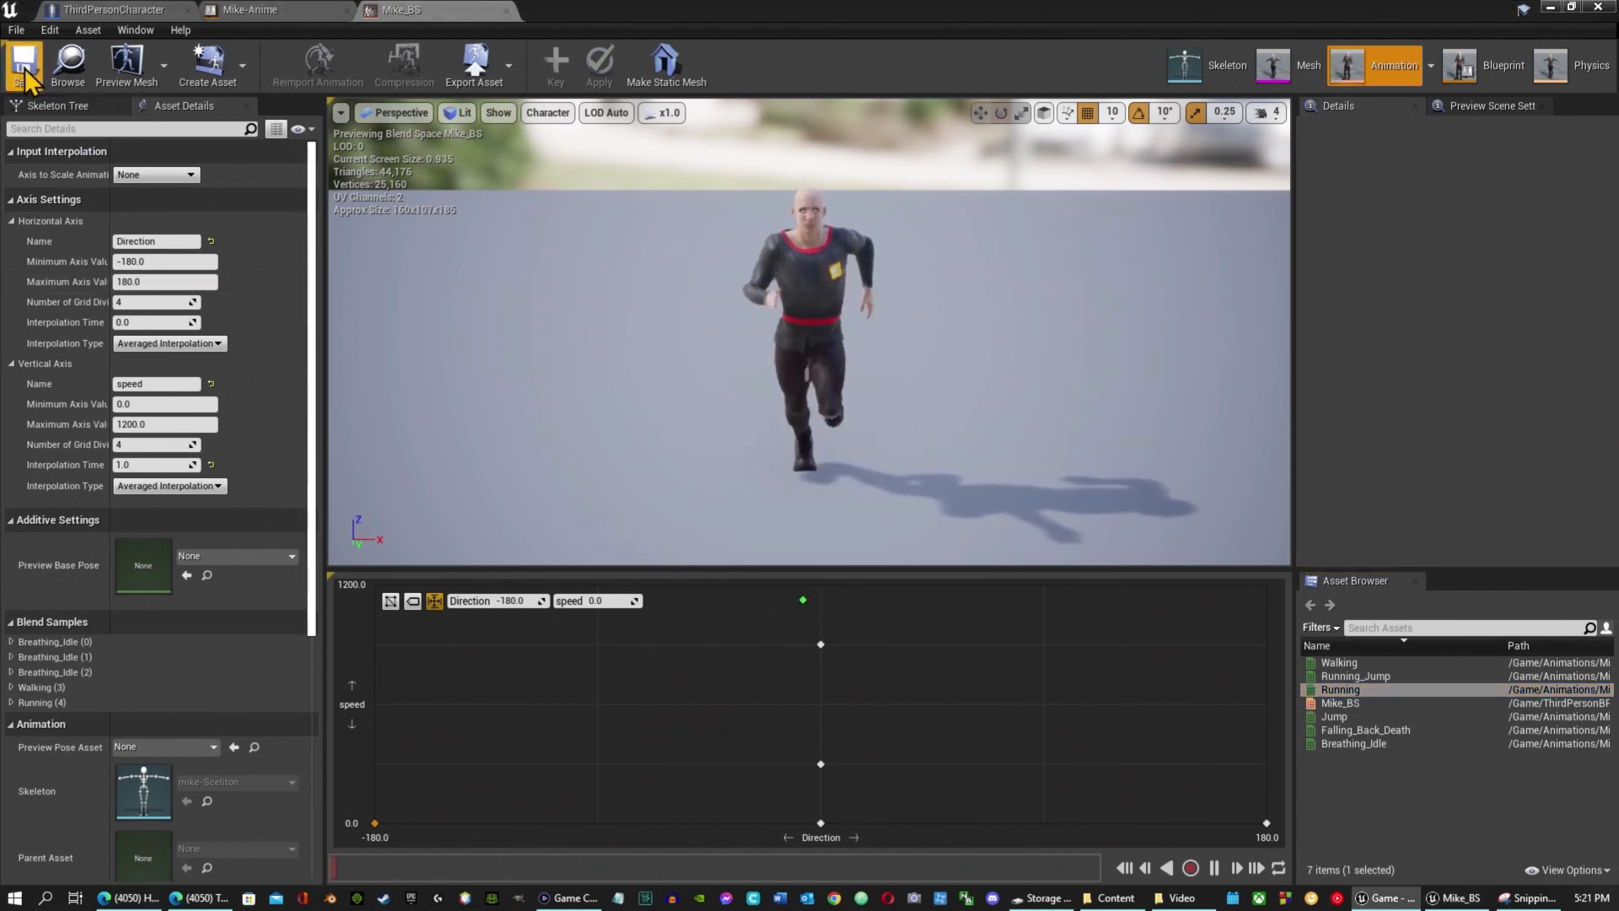
# In Mike-Anime's Walk/Run state, add a Mike_BS blend space player and connect it to the Output Animation Pose.
pyautogui.click(246, 12)
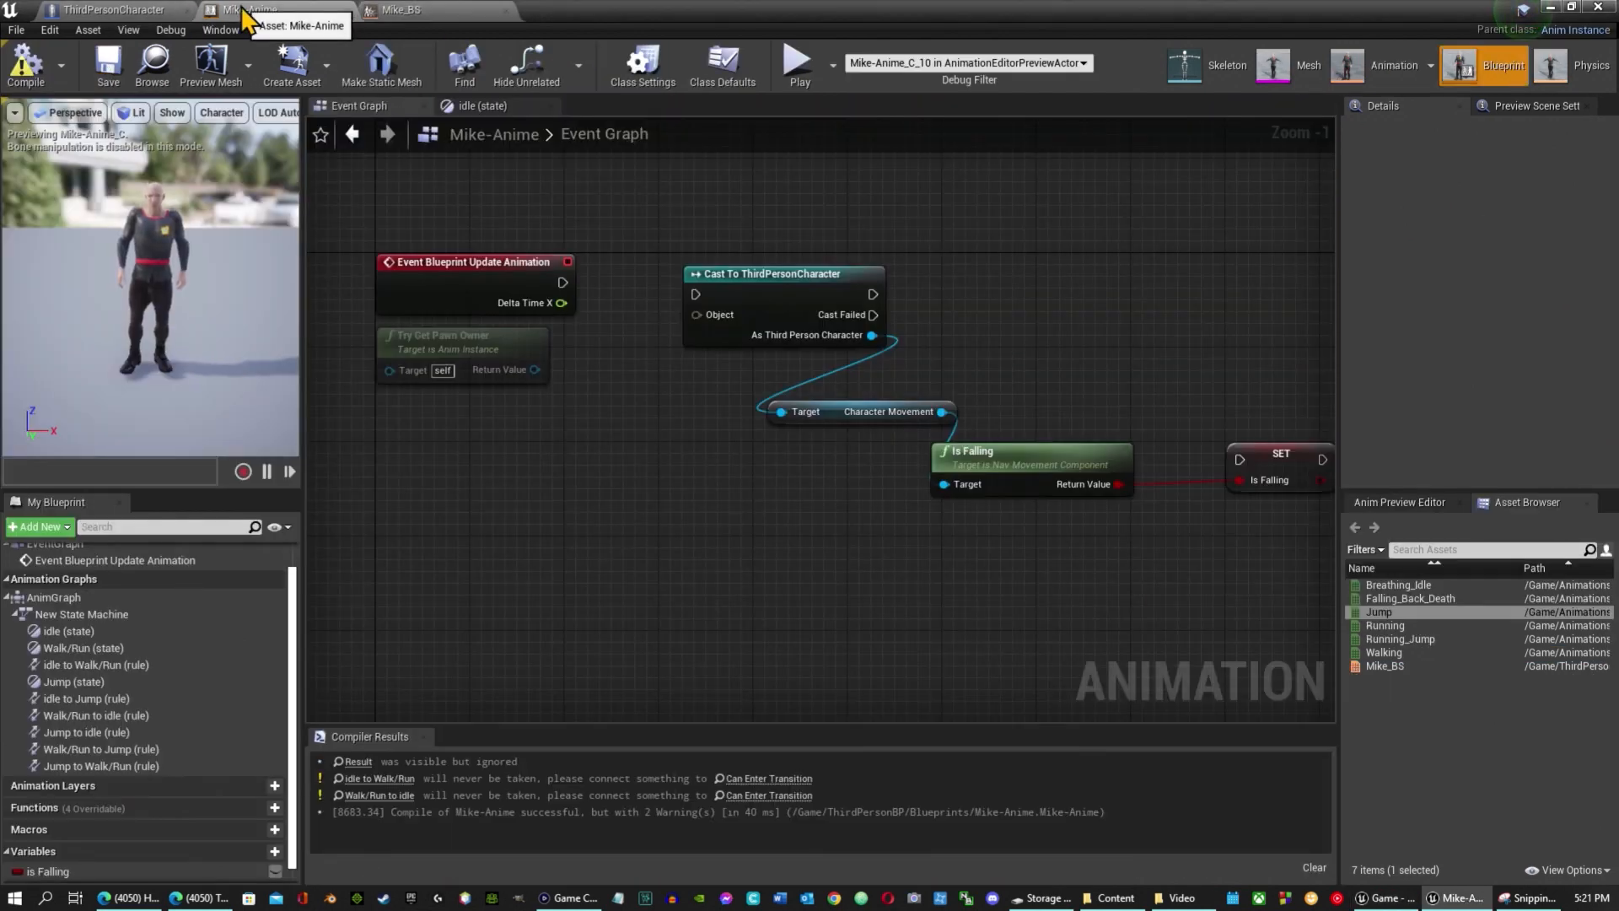
pyautogui.click(113, 10)
pyautogui.click(249, 12)
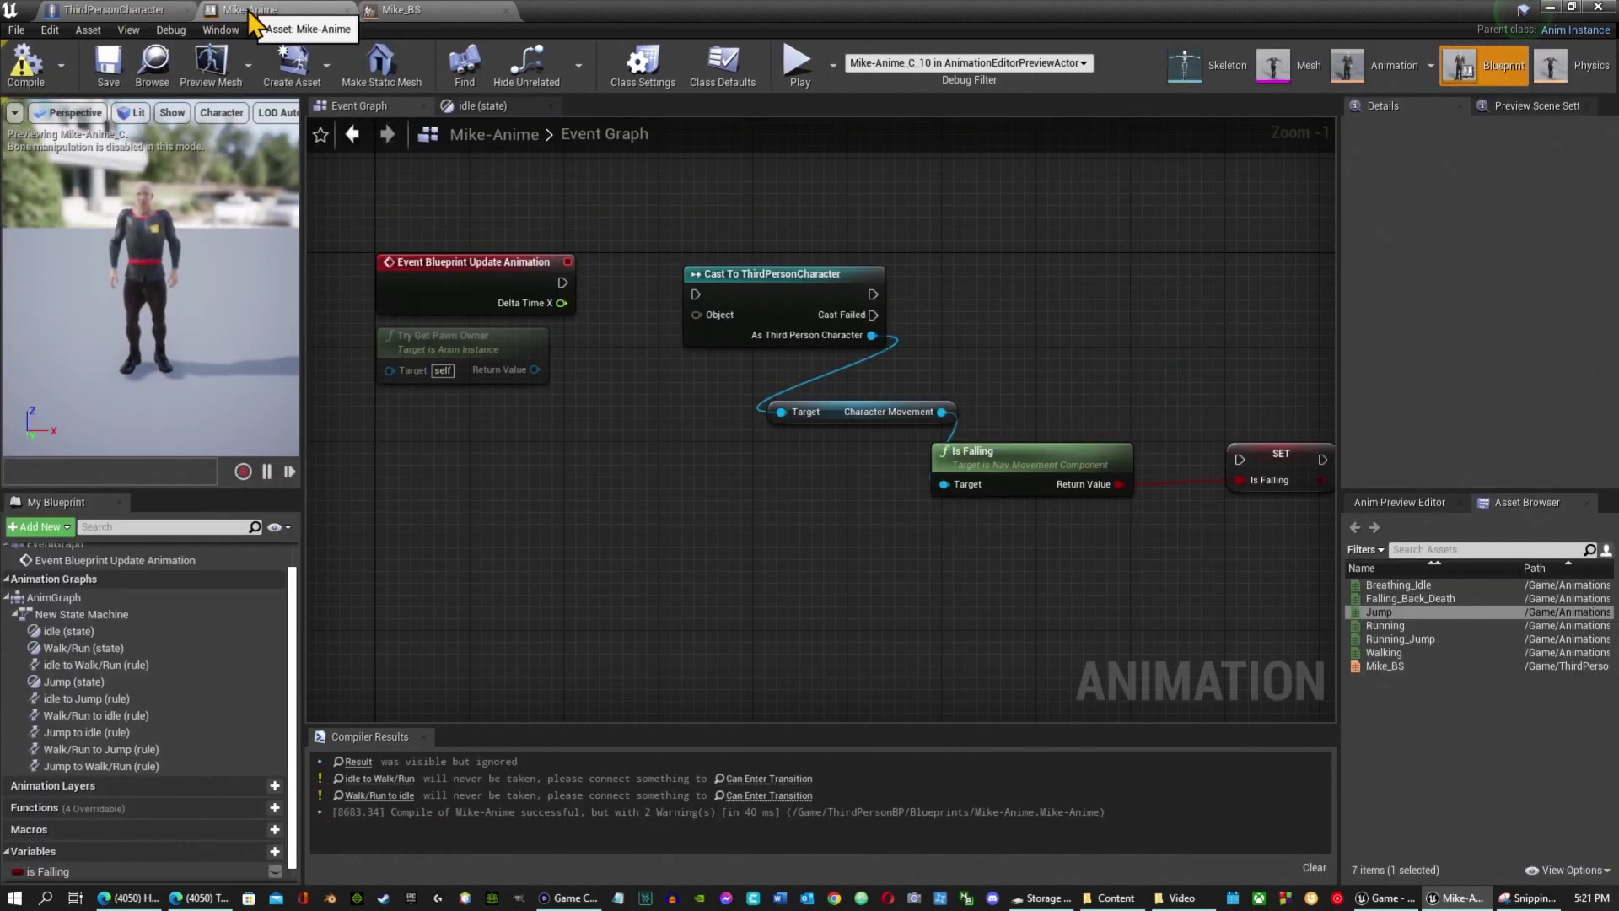
pyautogui.click(475, 108)
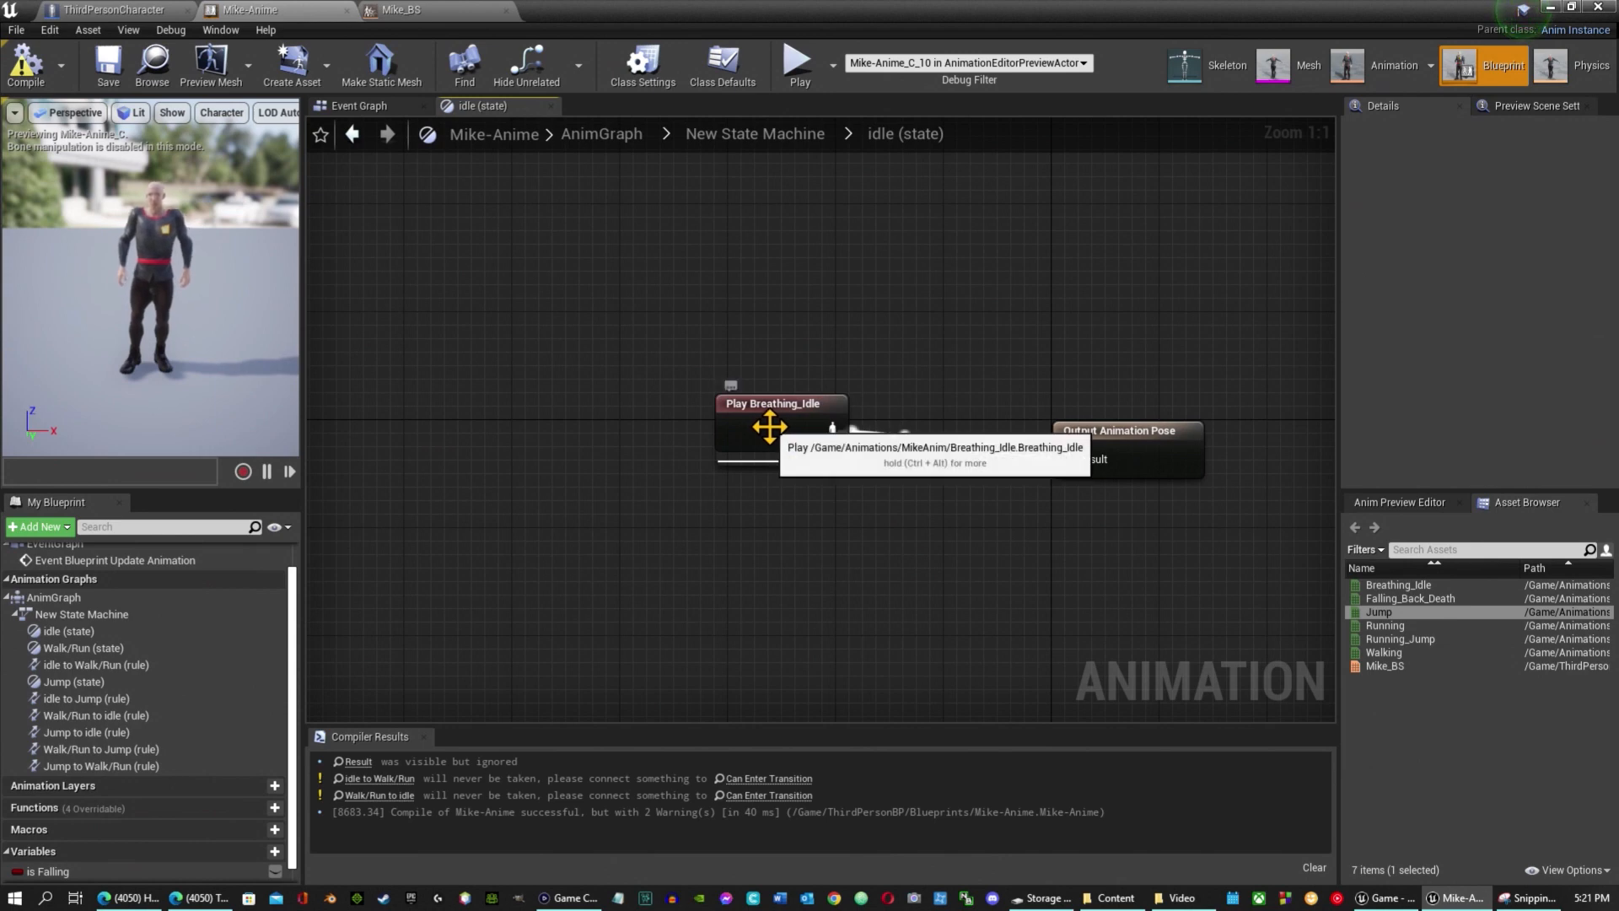
pyautogui.click(1130, 453)
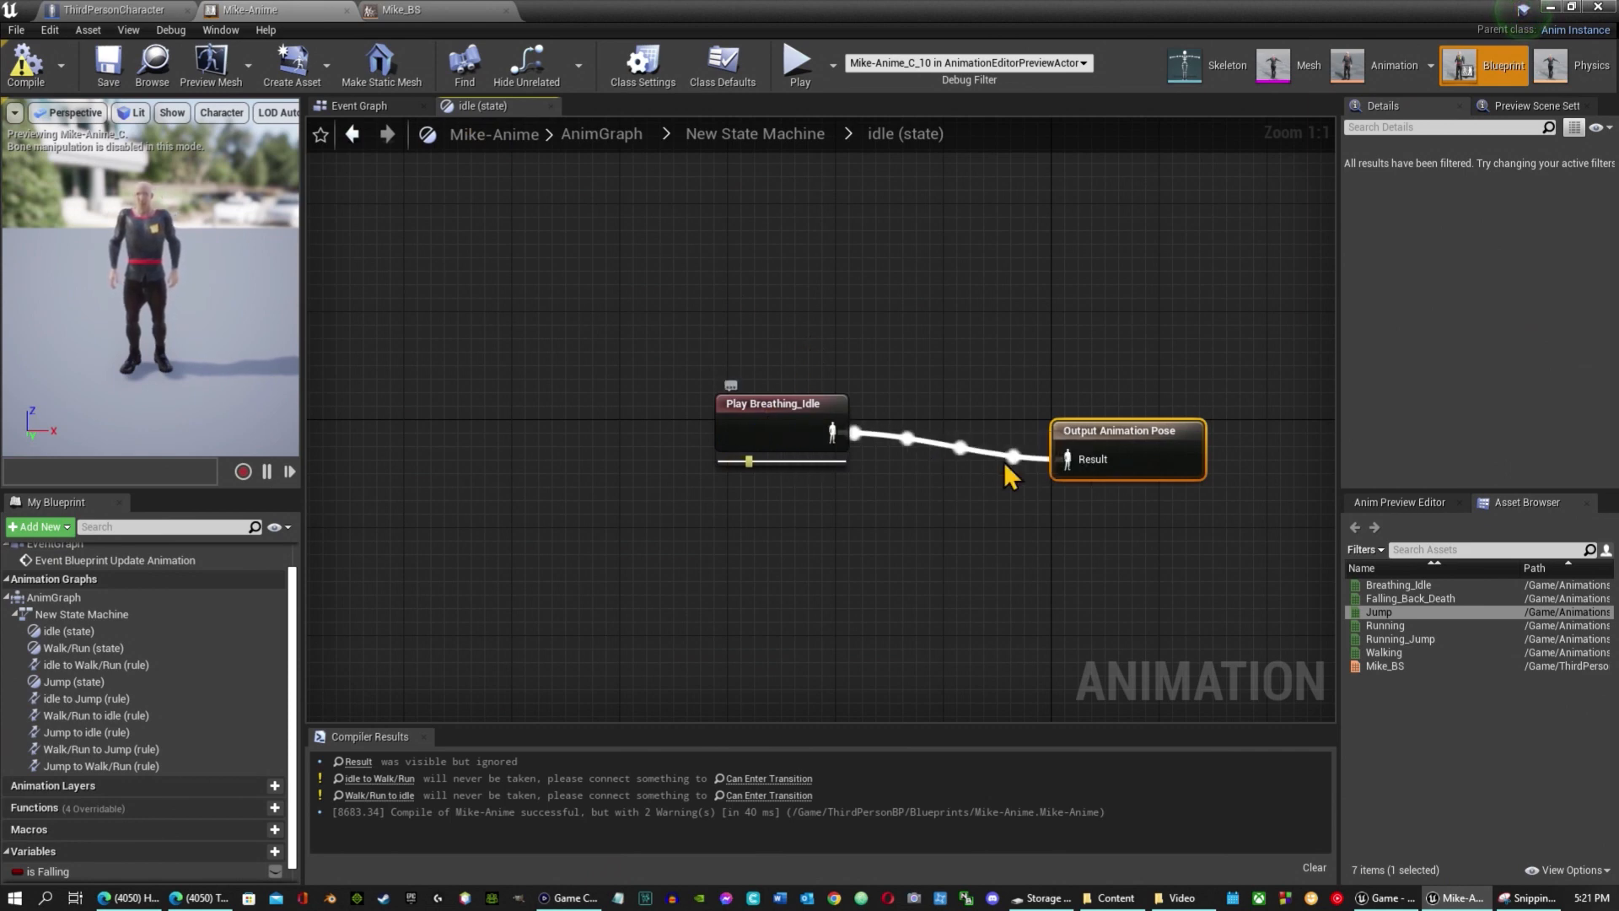
pyautogui.click(707, 142)
pyautogui.doubleClick(1153, 537)
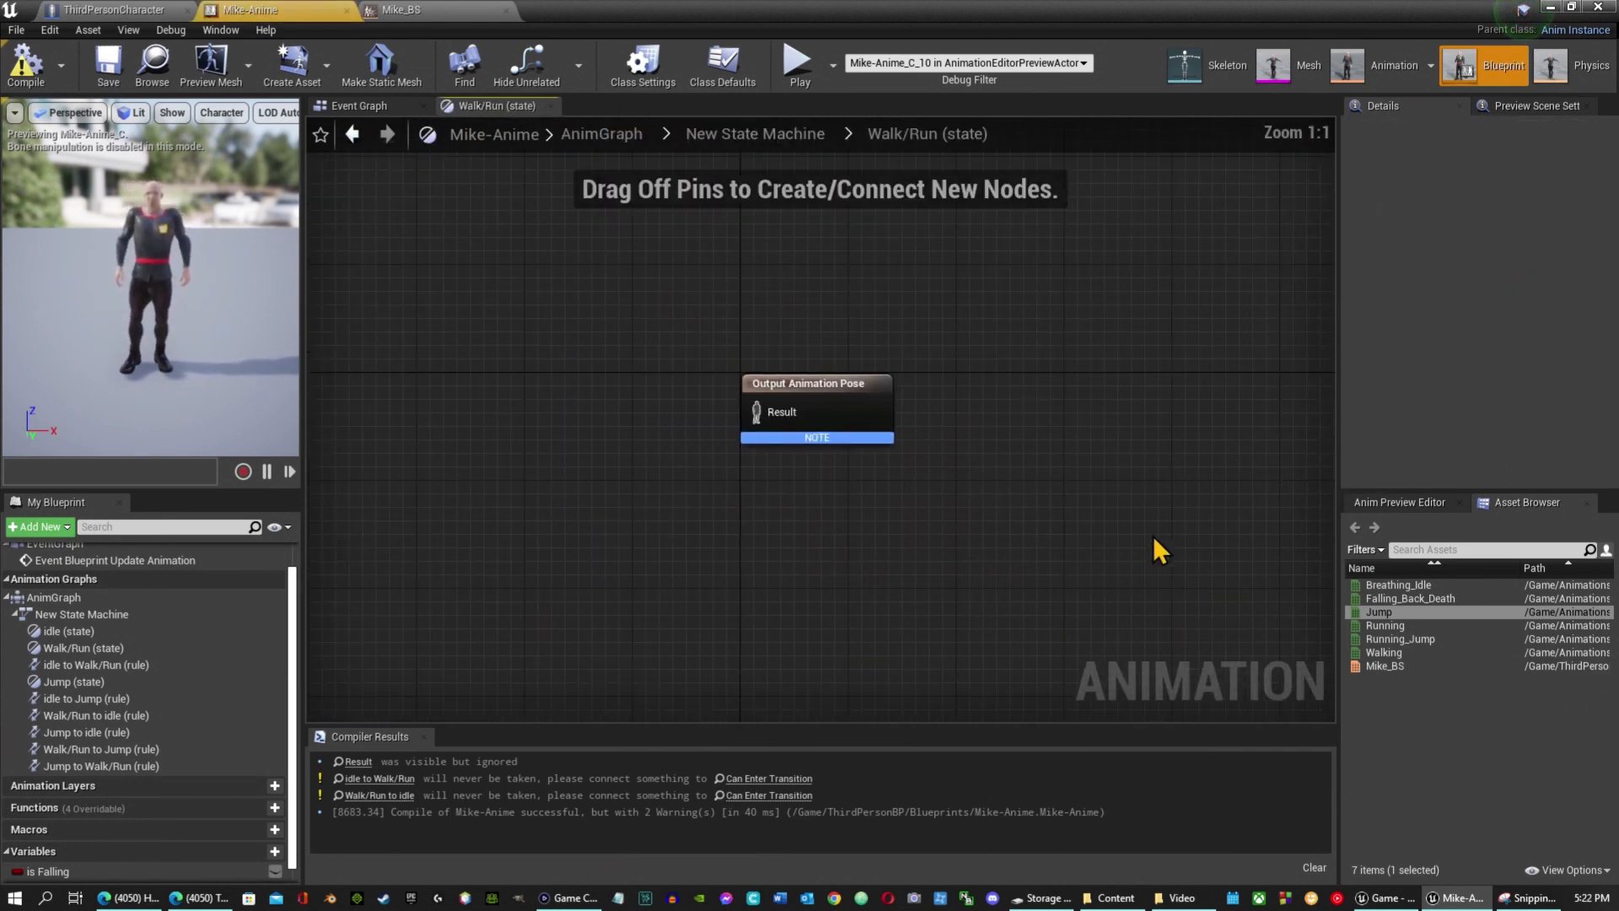
pyautogui.moveTo(1383, 663); pyautogui.dragTo(541, 456)
pyautogui.moveTo(662, 498); pyautogui.dragTo(836, 459)
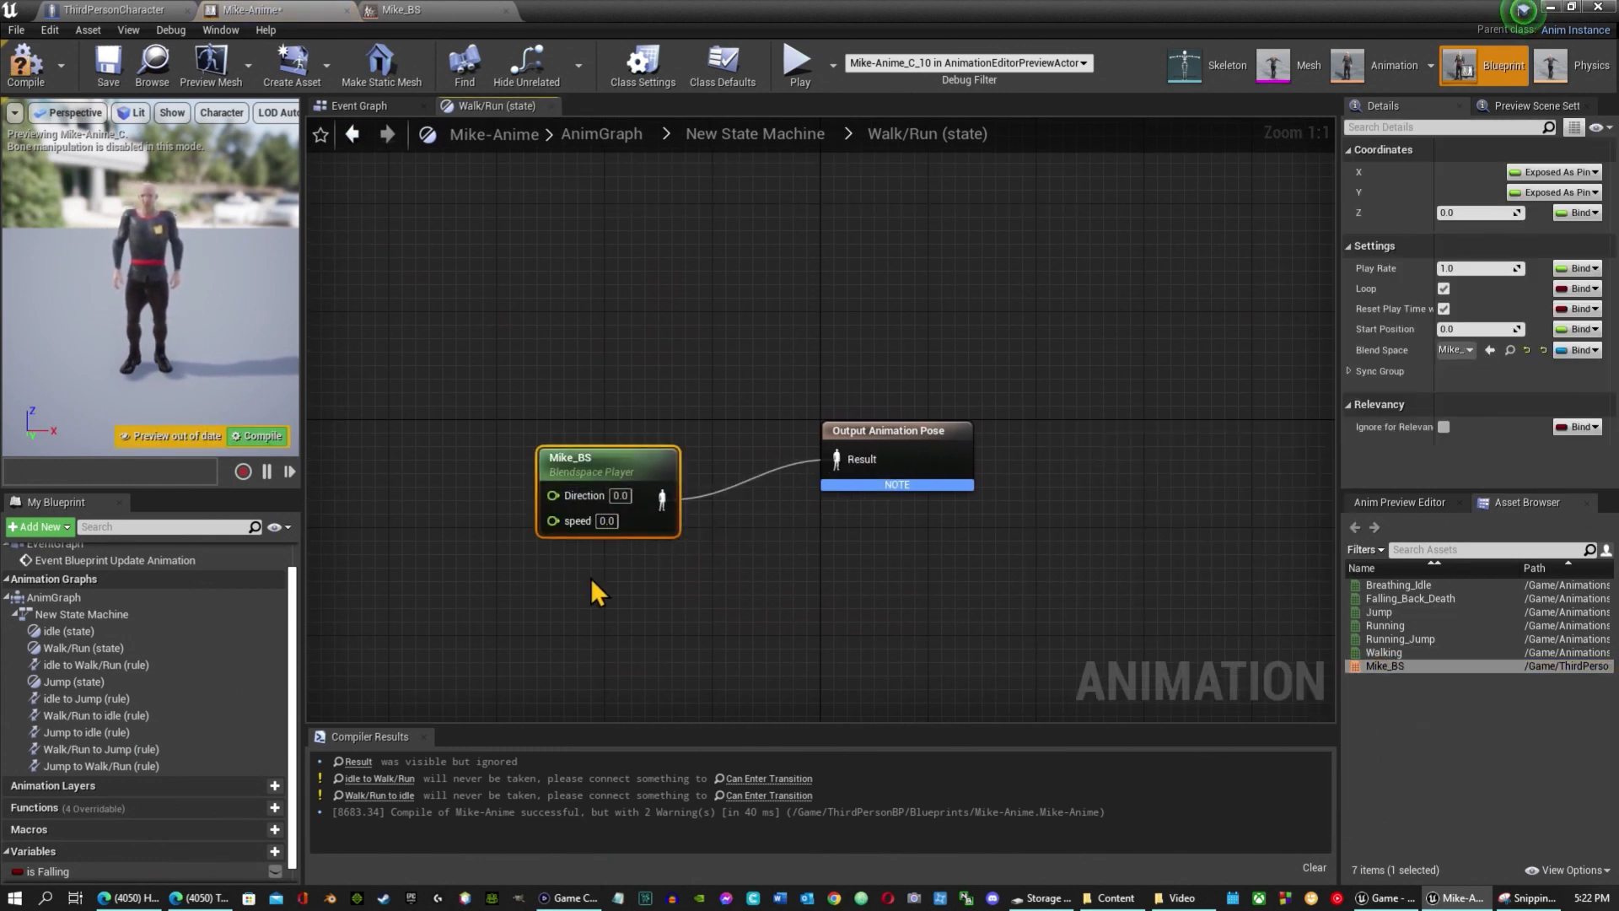
# Promote the Direction and speed inputs of the Mike_BS node to variables, and compile and save Mike-Anime.
pyautogui.rightClick(552, 493)
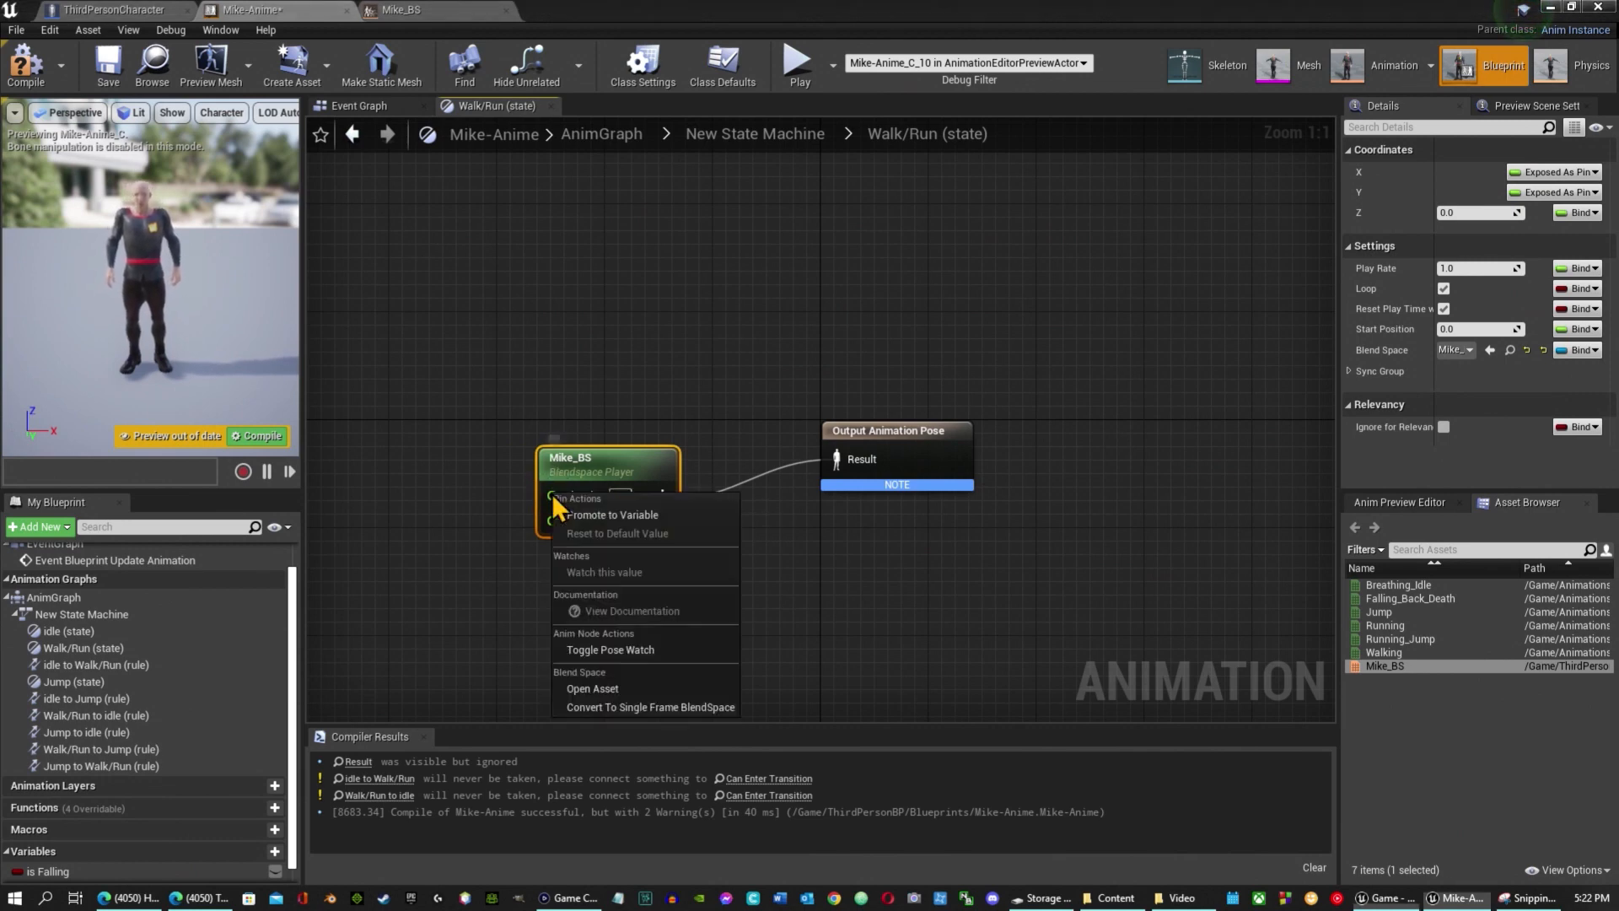
pyautogui.click(635, 515)
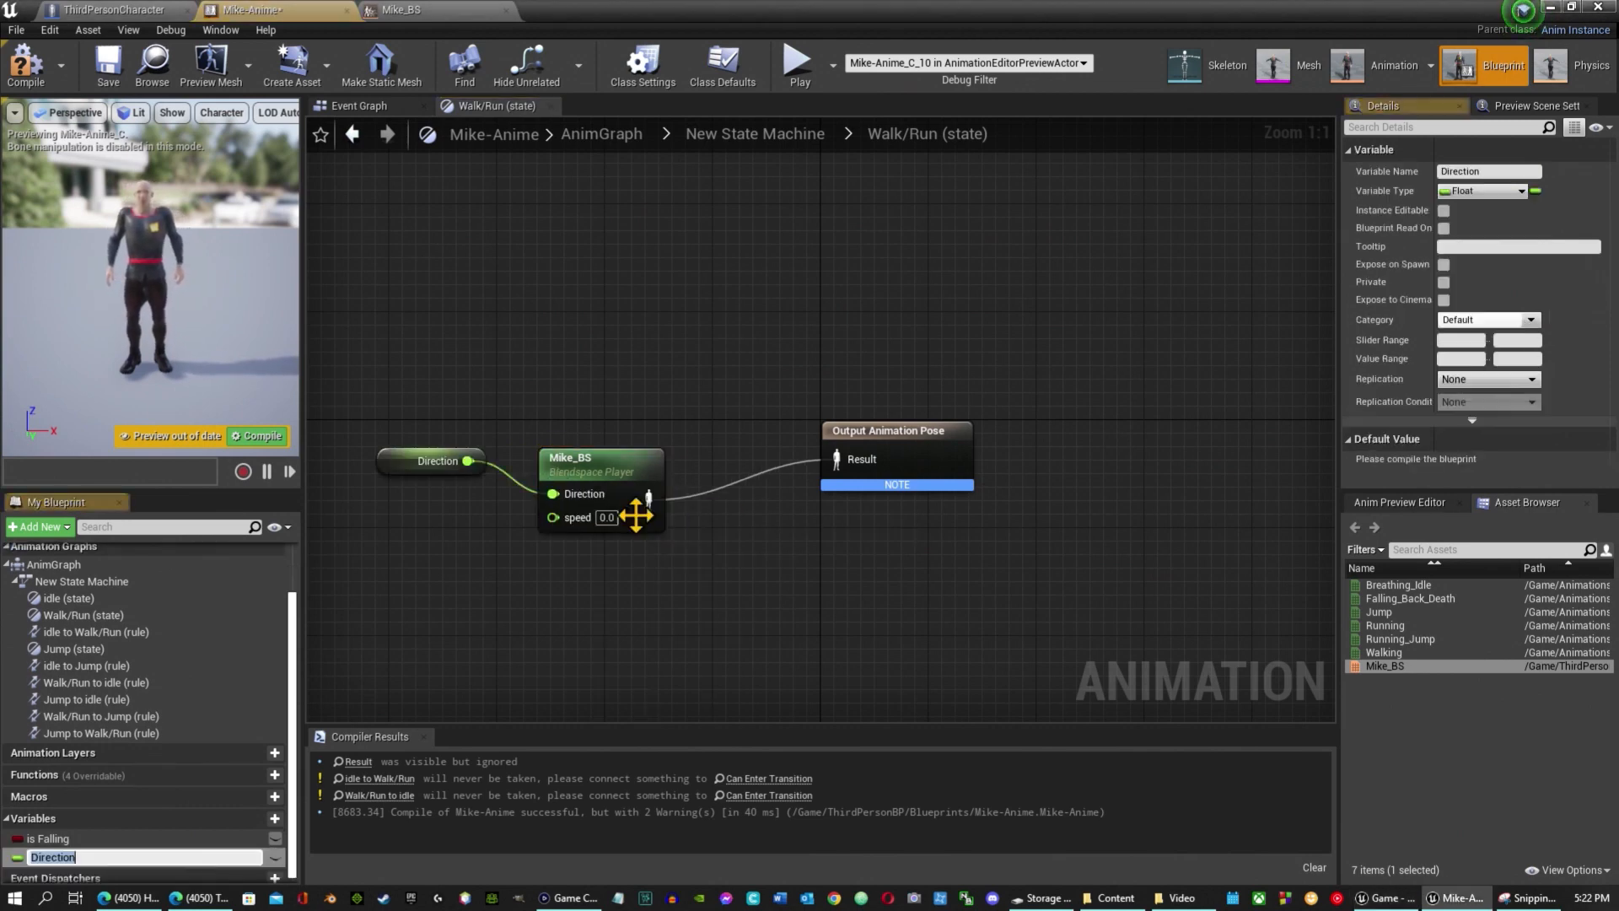
pyautogui.rightClick(557, 518)
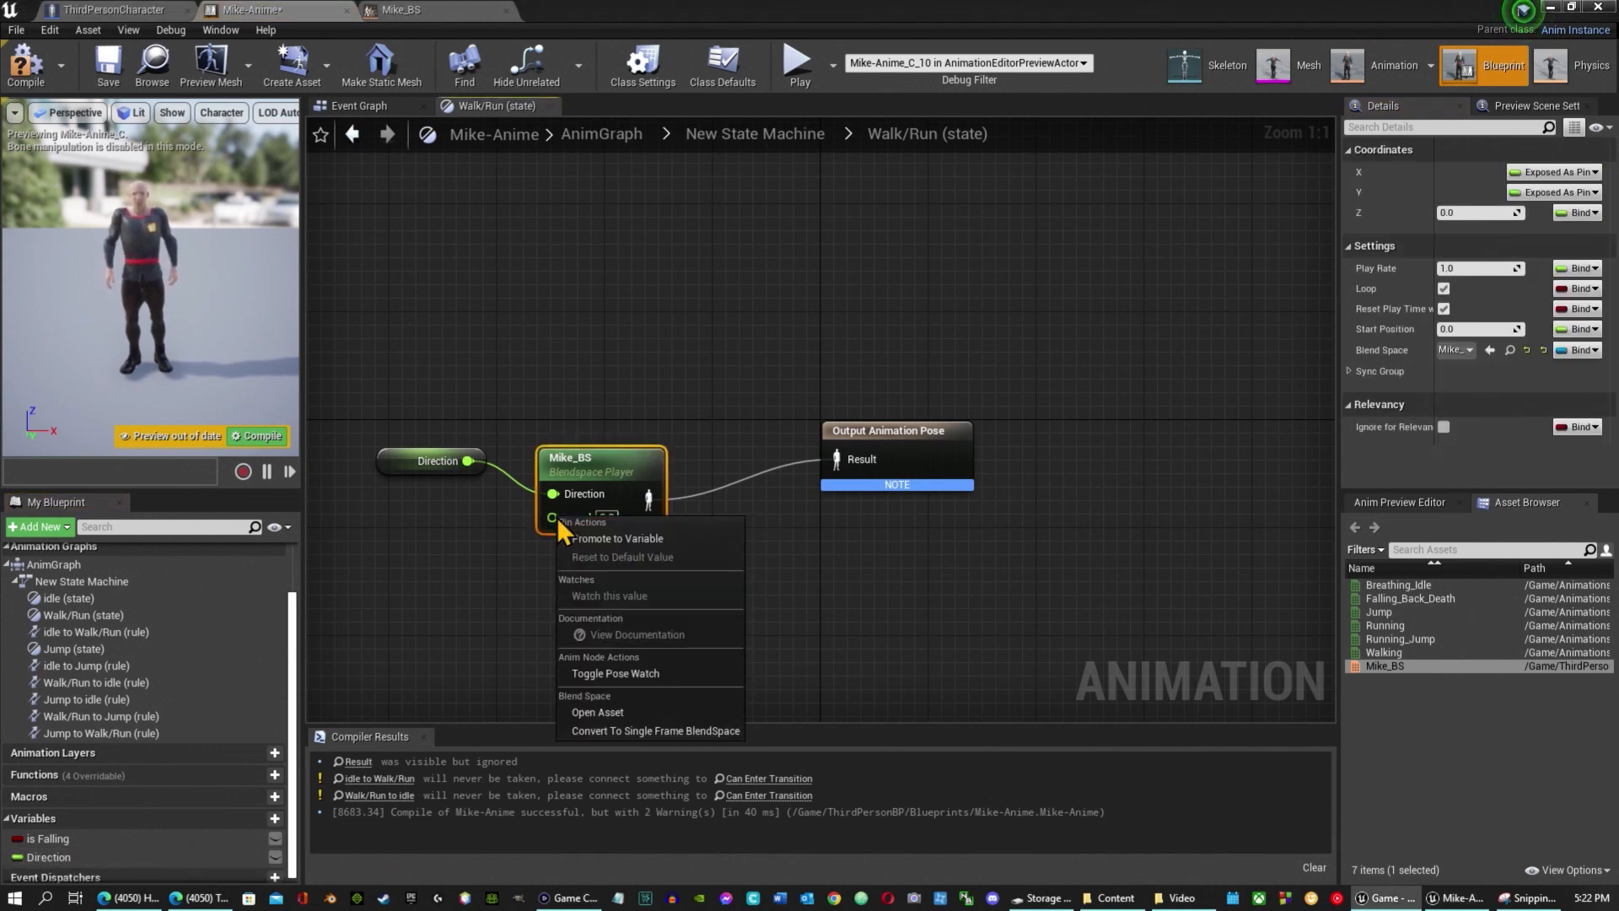
pyautogui.click(625, 544)
pyautogui.moveTo(468, 461); pyautogui.dragTo(410, 580)
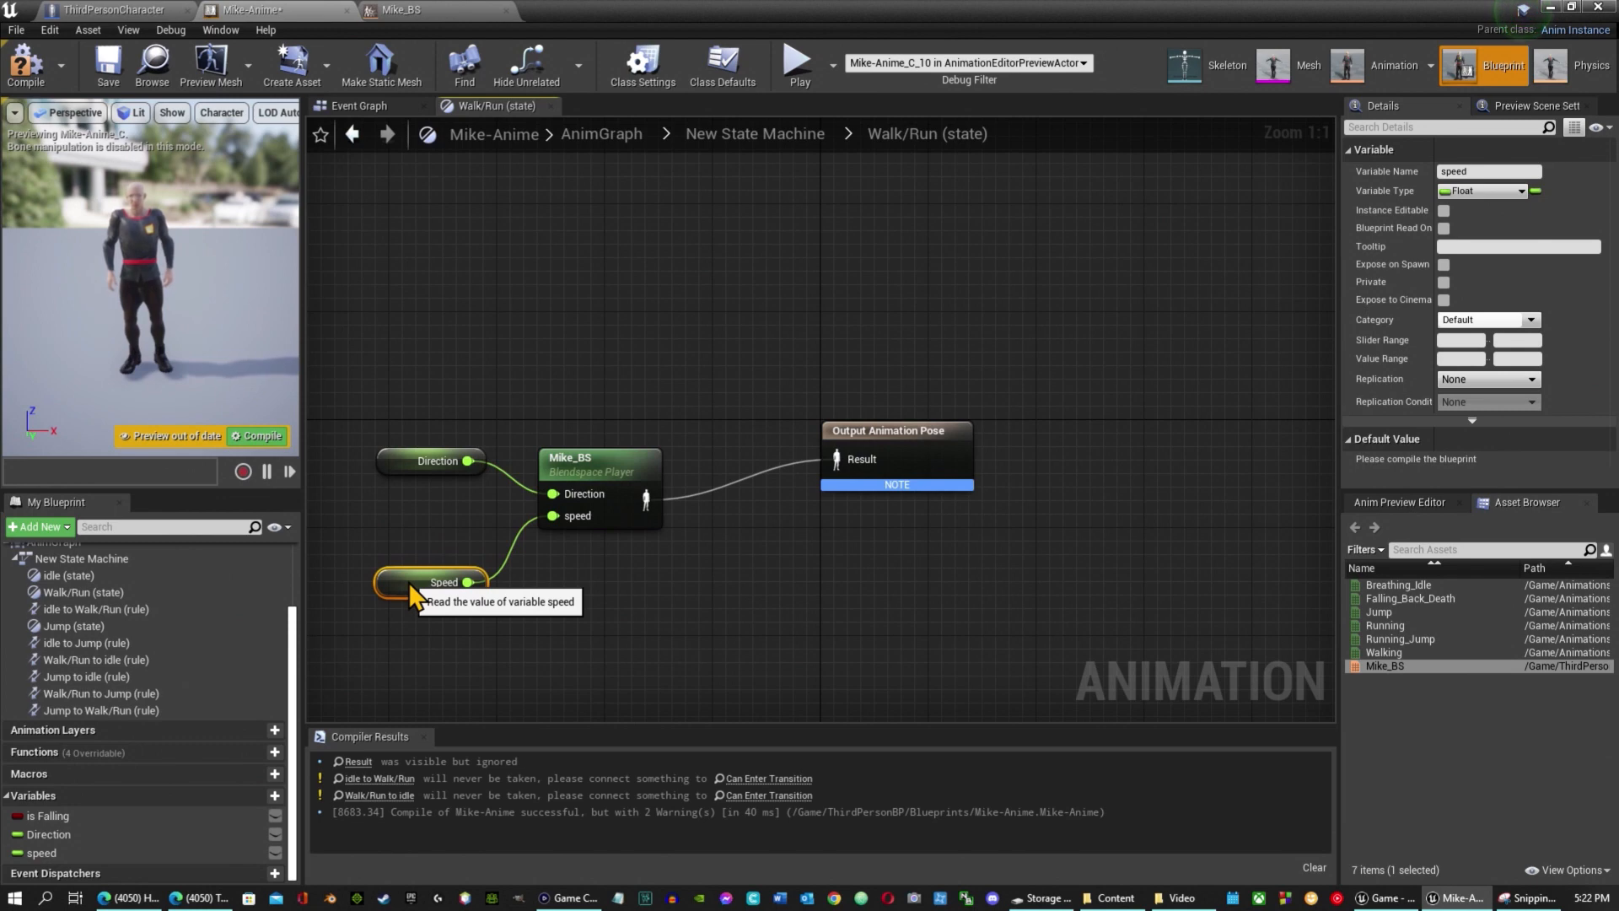
pyautogui.moveTo(406, 462); pyautogui.dragTo(420, 407)
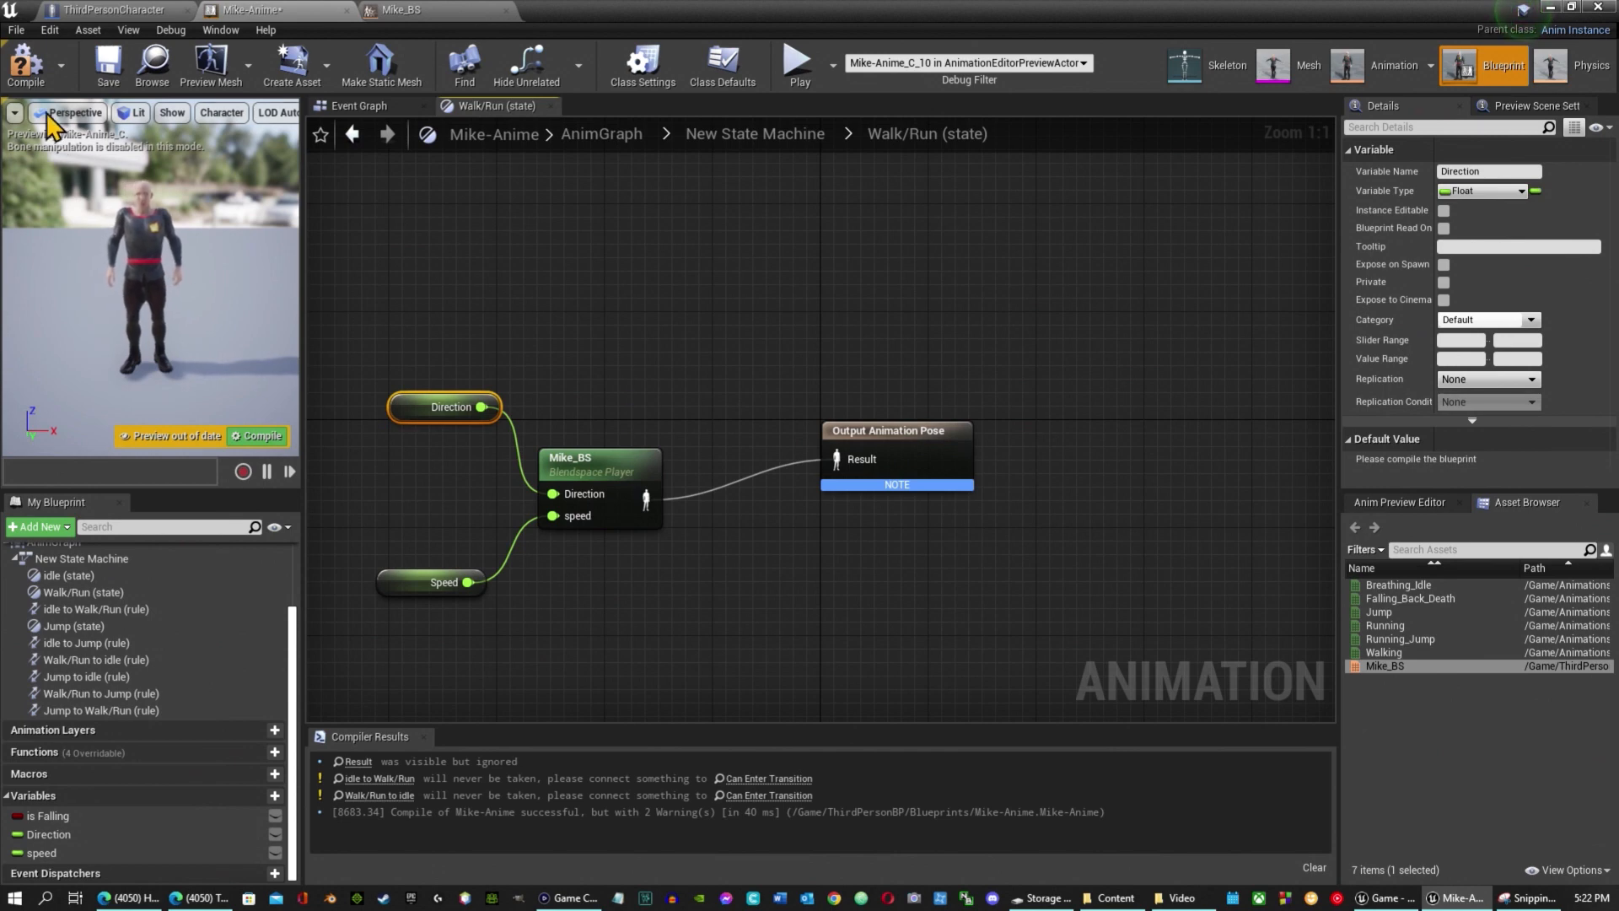
pyautogui.click(26, 64)
pyautogui.click(108, 67)
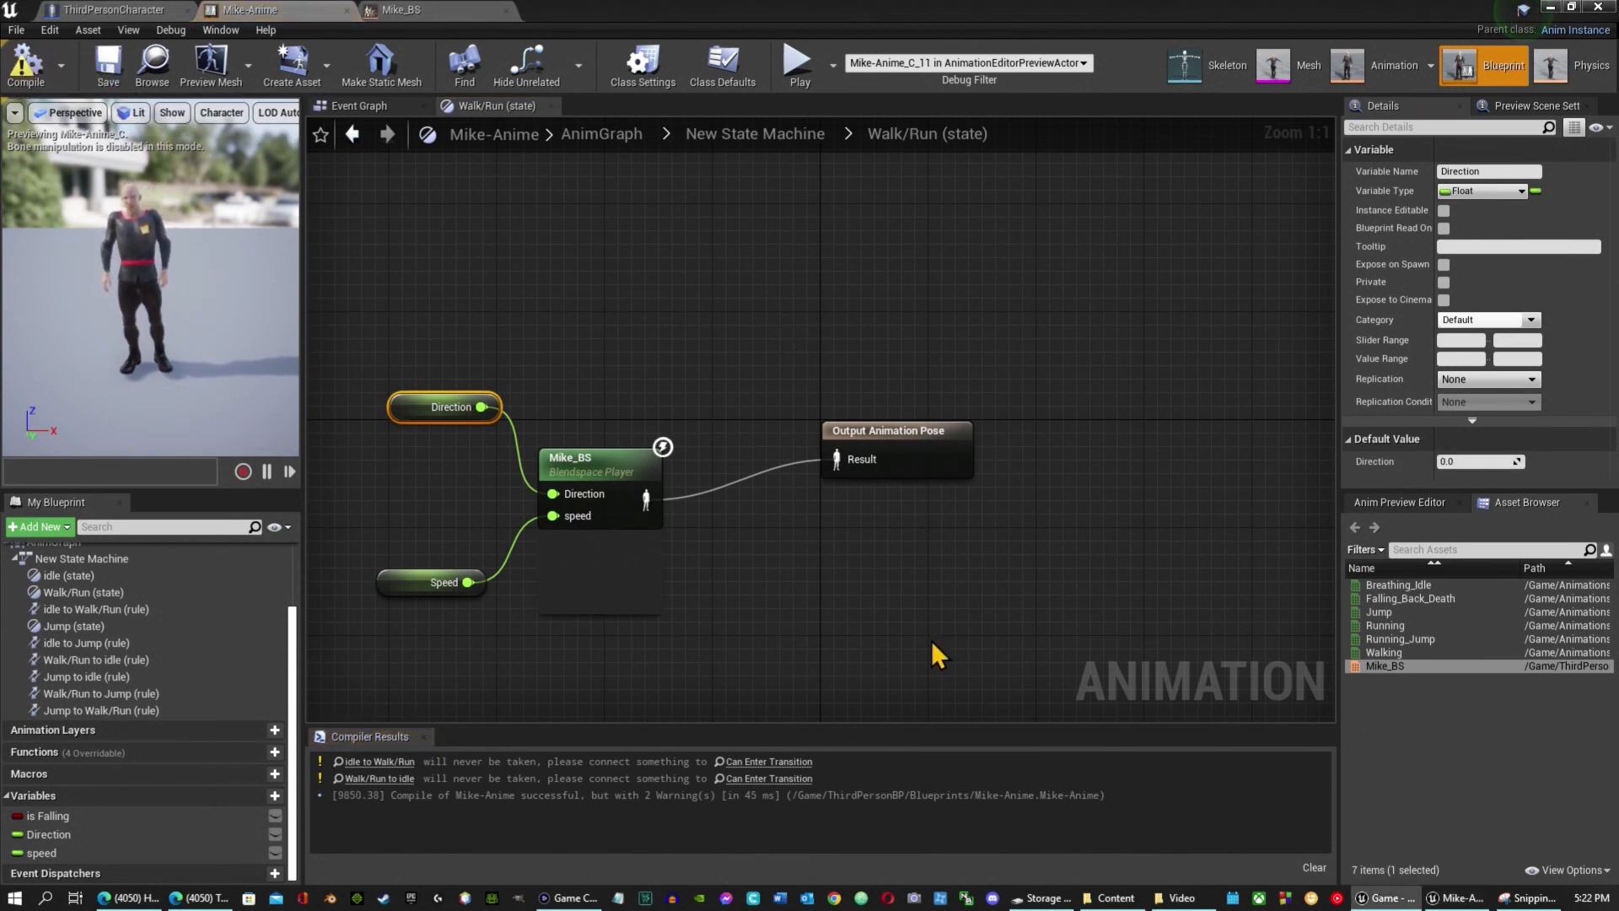
# In the Event Graph, connect Event Blueprint Update Animation to Cast To ThirdPersonCharacter and feed Try Get Pawn Owner's Return Value into its Object input.
pyautogui.click(361, 106)
pyautogui.scroll(-3, 1121, 342)
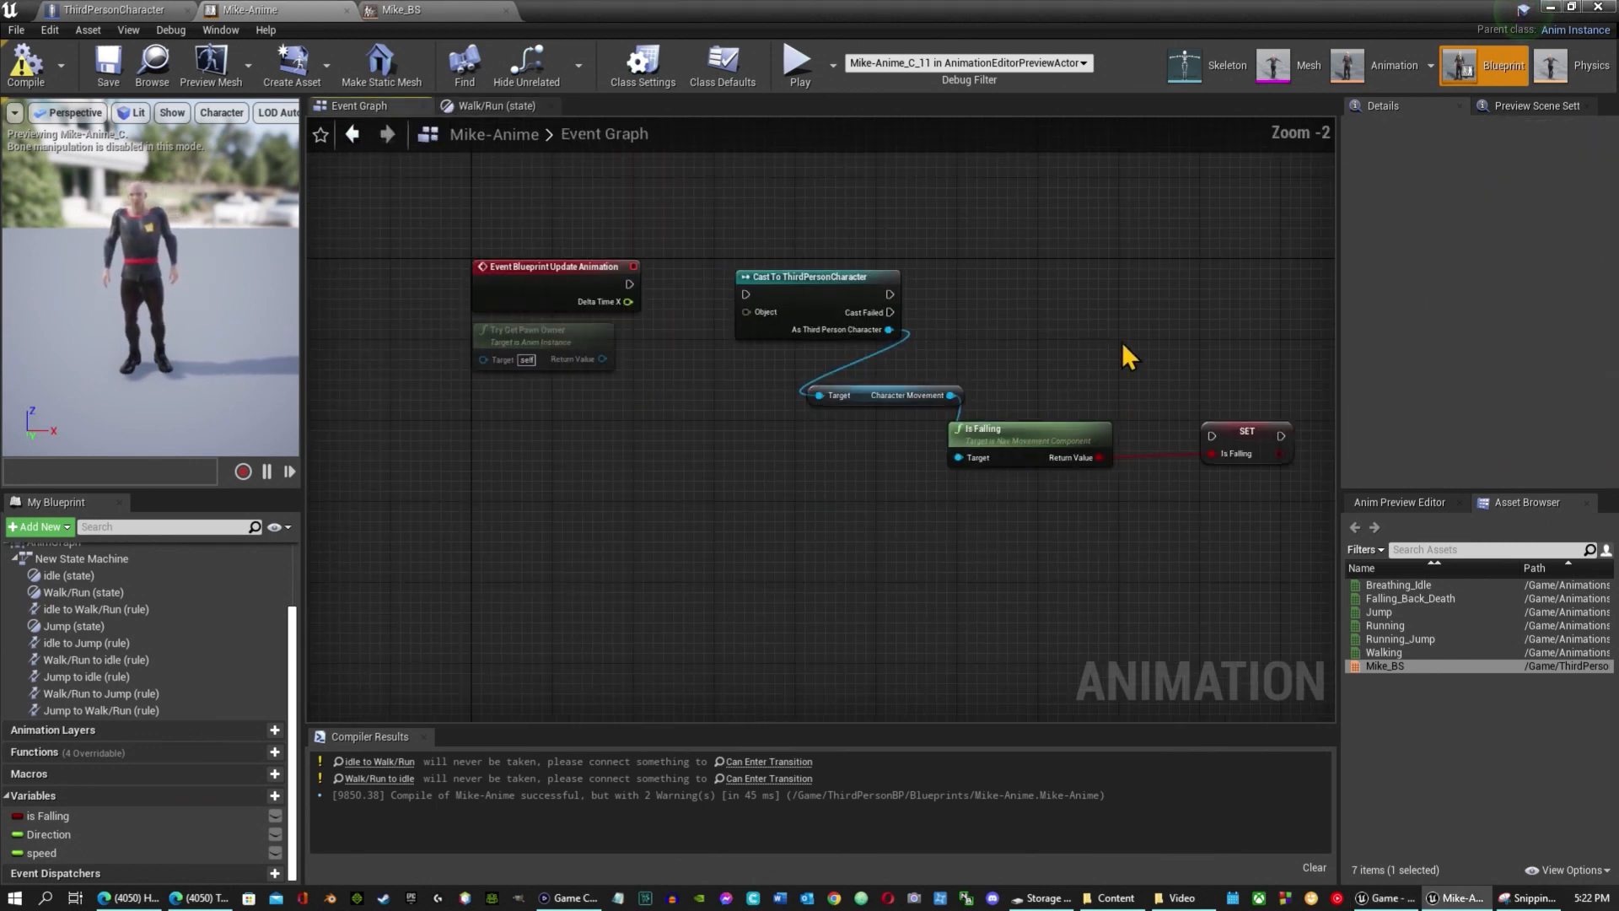
pyautogui.moveTo(1131, 318); pyautogui.dragTo(933, 271, button='right')
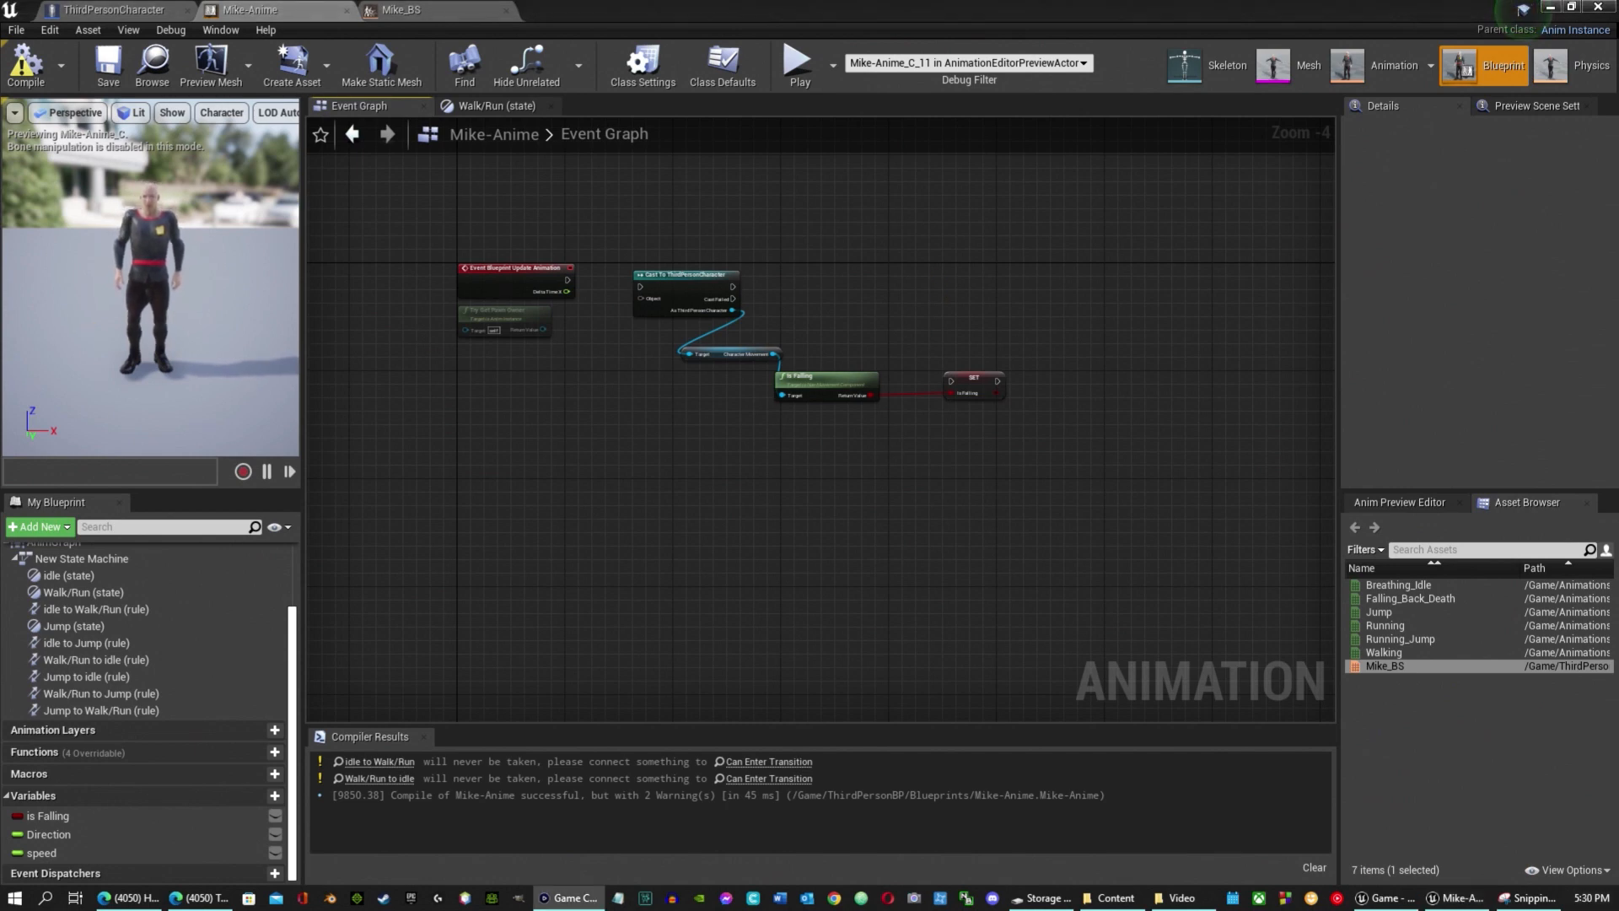
pyautogui.scroll(2, 748, 493)
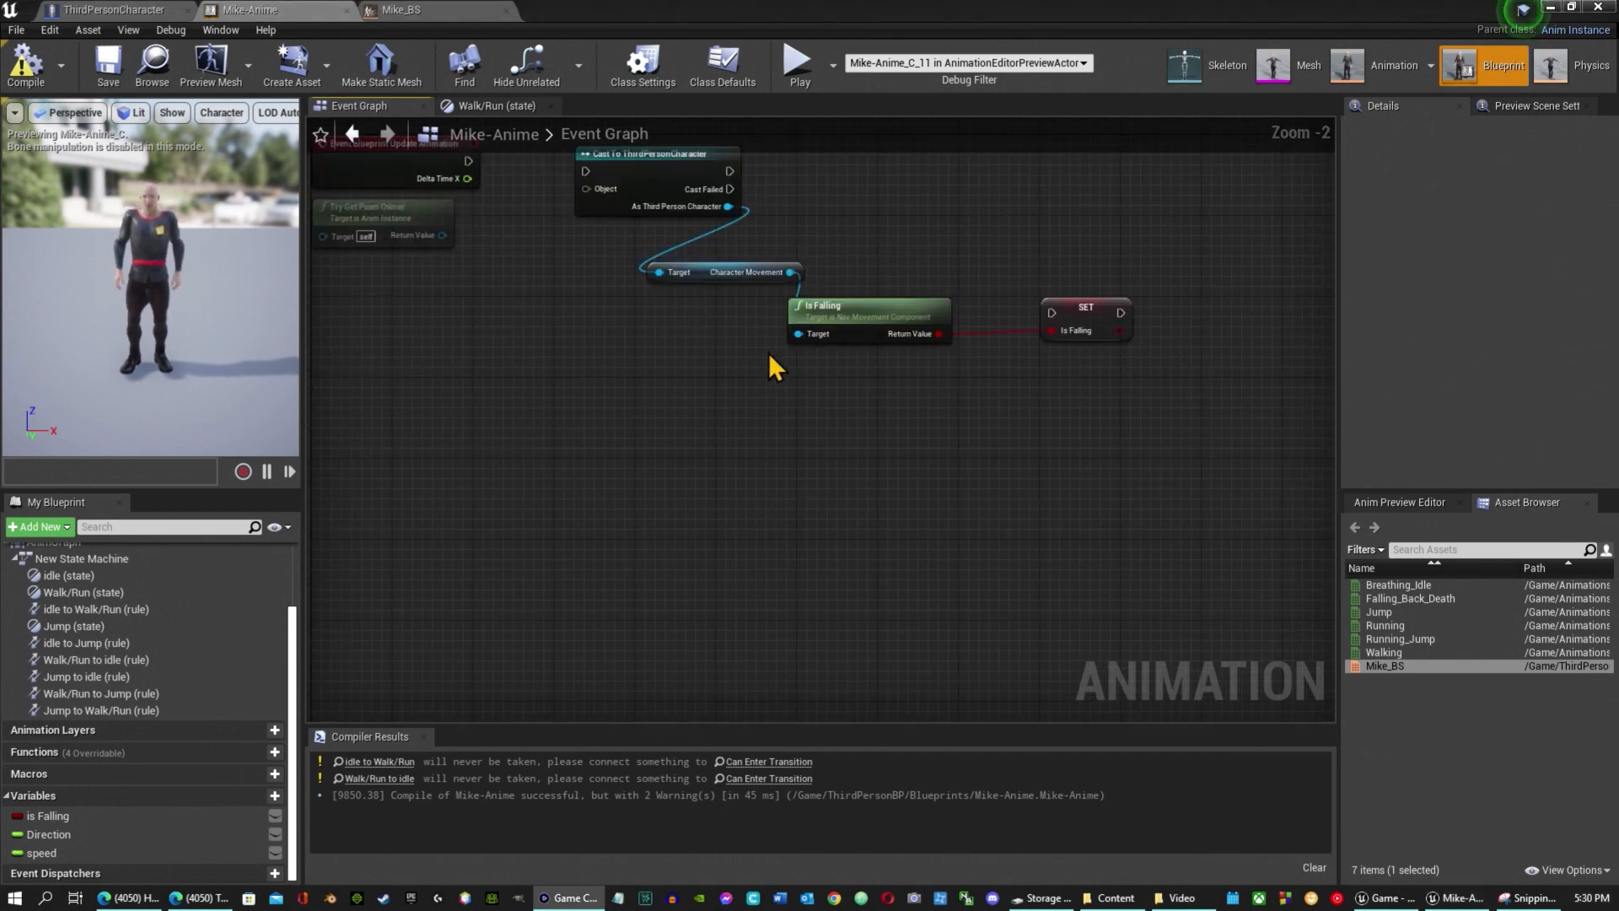
pyautogui.scroll(2, 771, 353)
pyautogui.moveTo(700, 384); pyautogui.dragTo(936, 661, button='right')
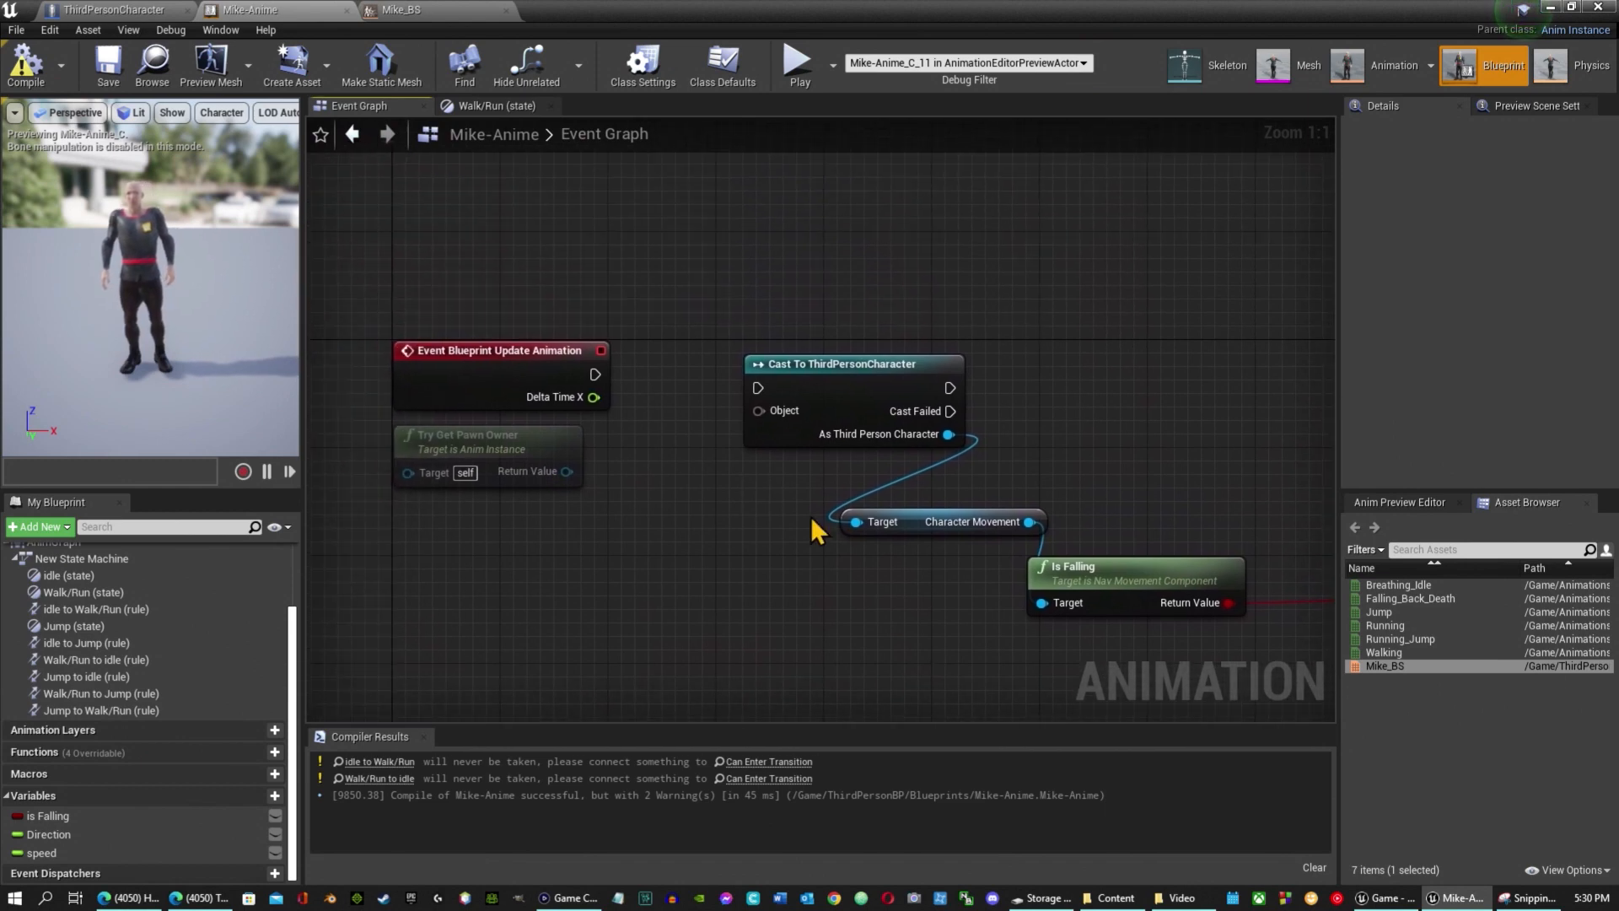
pyautogui.moveTo(593, 374); pyautogui.dragTo(760, 386)
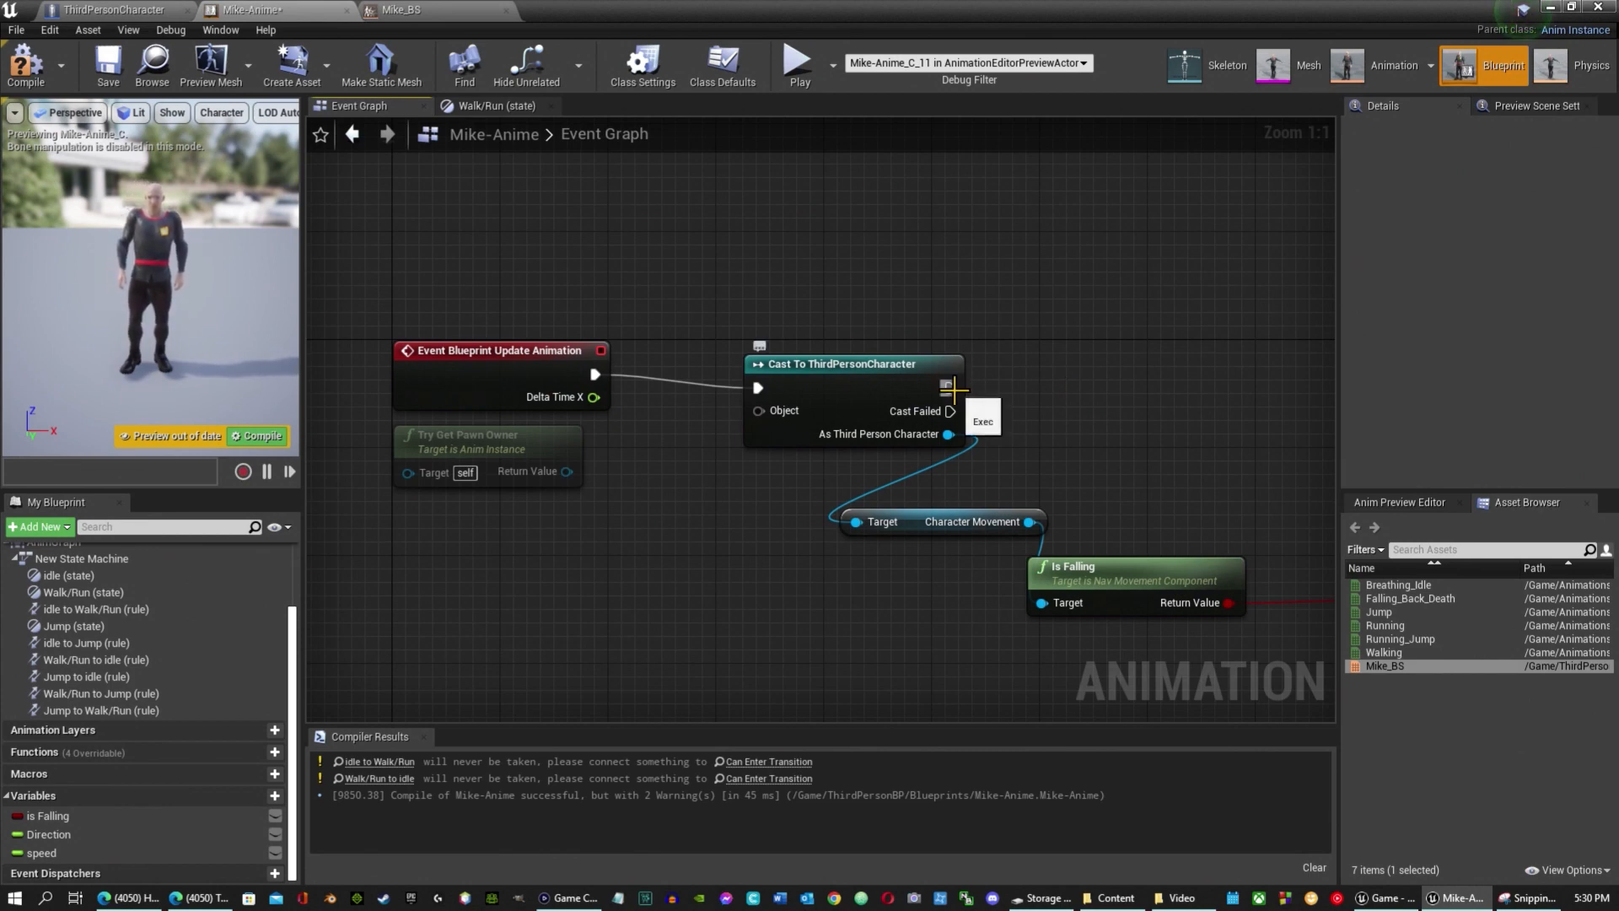
pyautogui.moveTo(758, 411); pyautogui.dragTo(755, 416)
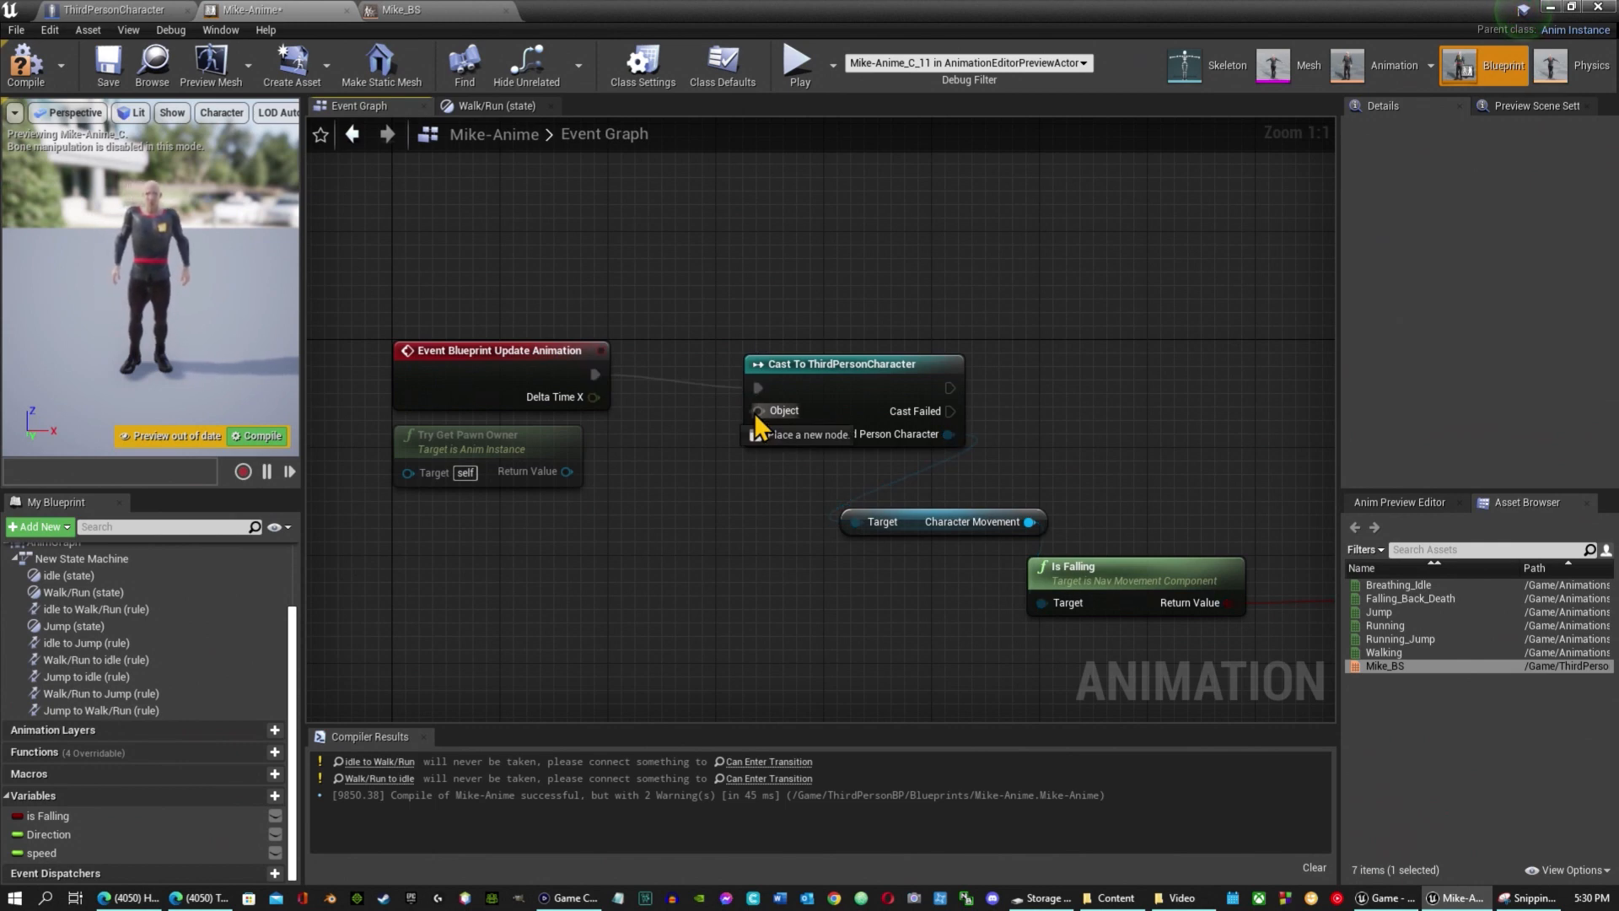
pyautogui.moveTo(755, 417); pyautogui.dragTo(561, 477)
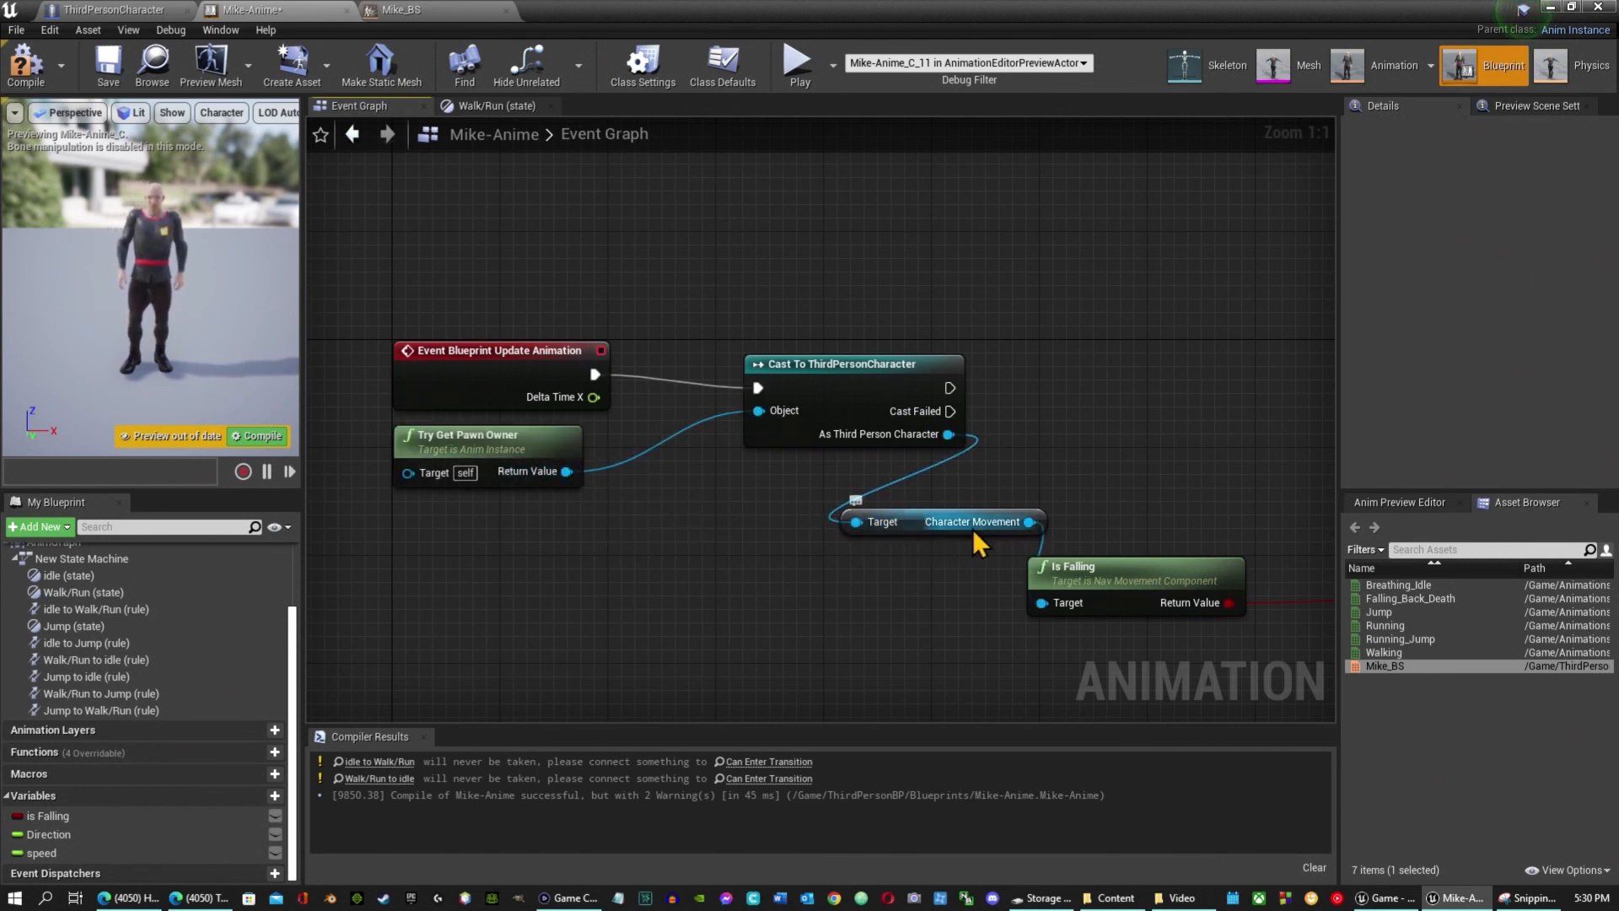
# Spread the Character Movement, Is Falling and SET Is Falling nodes apart to clear space beside and below the cast node.
pyautogui.moveTo(1132, 596); pyautogui.dragTo(1119, 433)
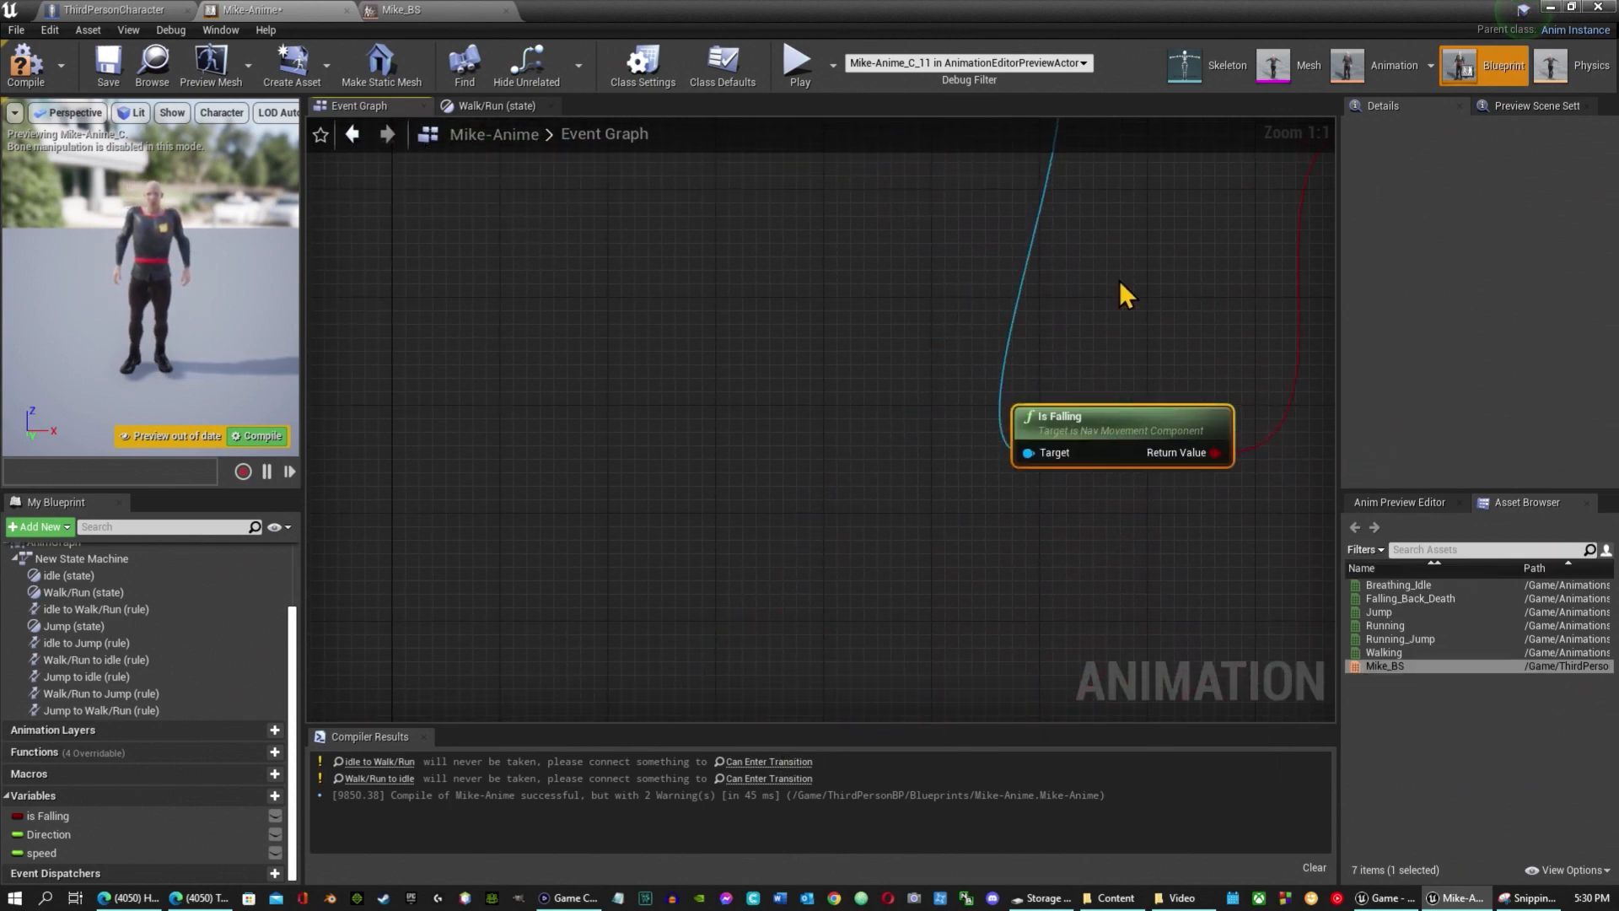
pyautogui.scroll(-1, 1119, 278)
pyautogui.scroll(-2, 1126, 270)
pyautogui.moveTo(1126, 274); pyautogui.dragTo(1044, 524, button='right')
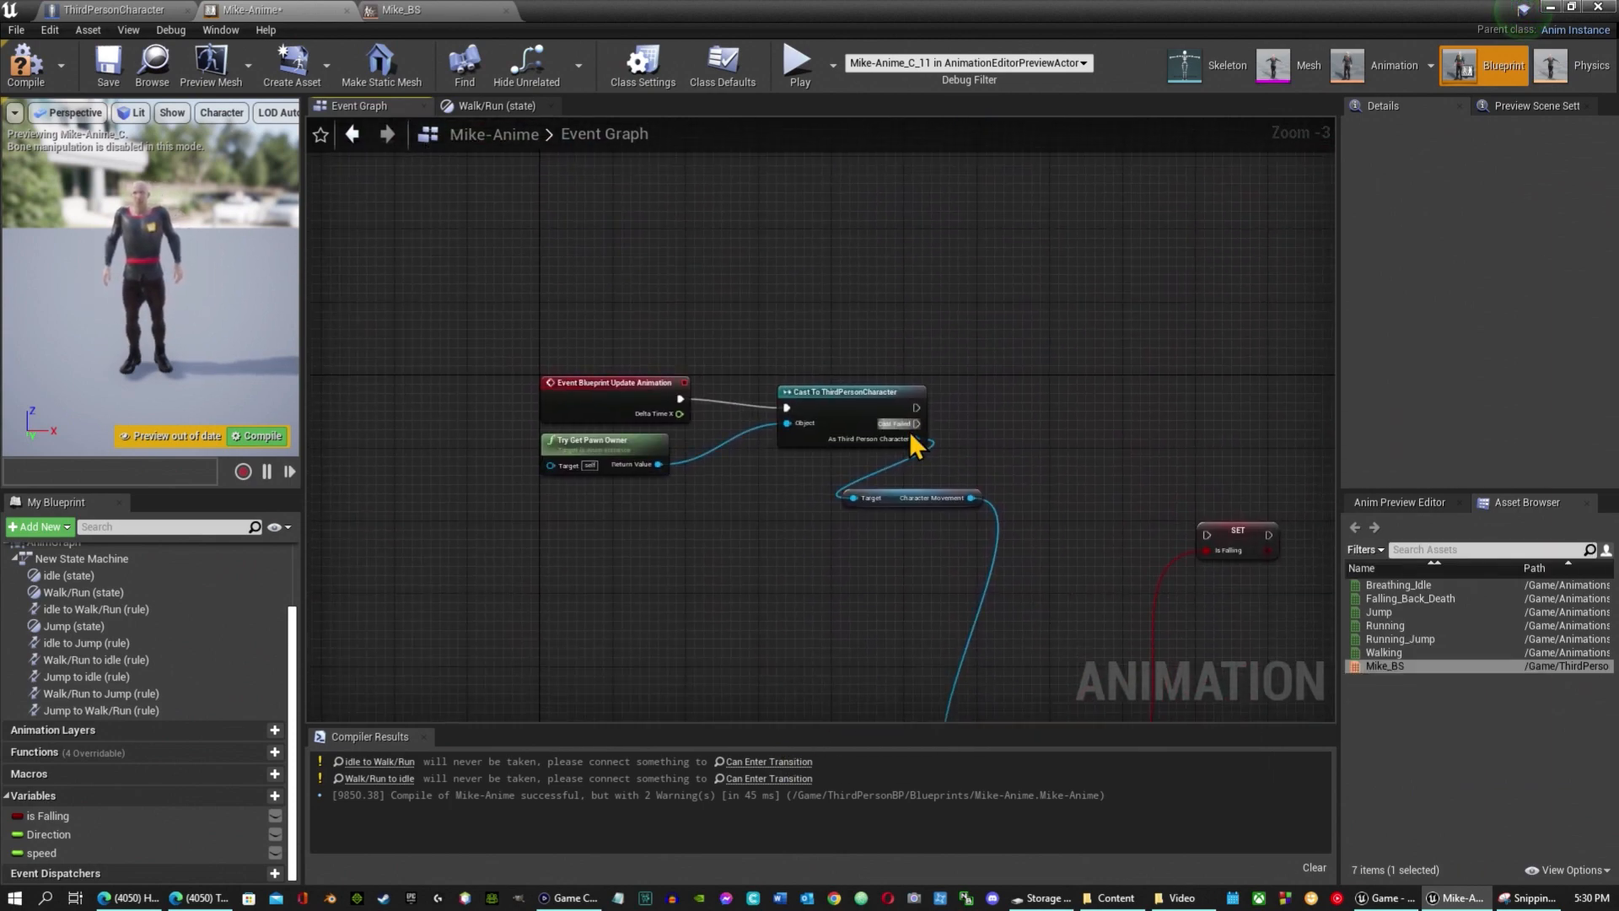
pyautogui.moveTo(908, 499); pyautogui.dragTo(744, 690)
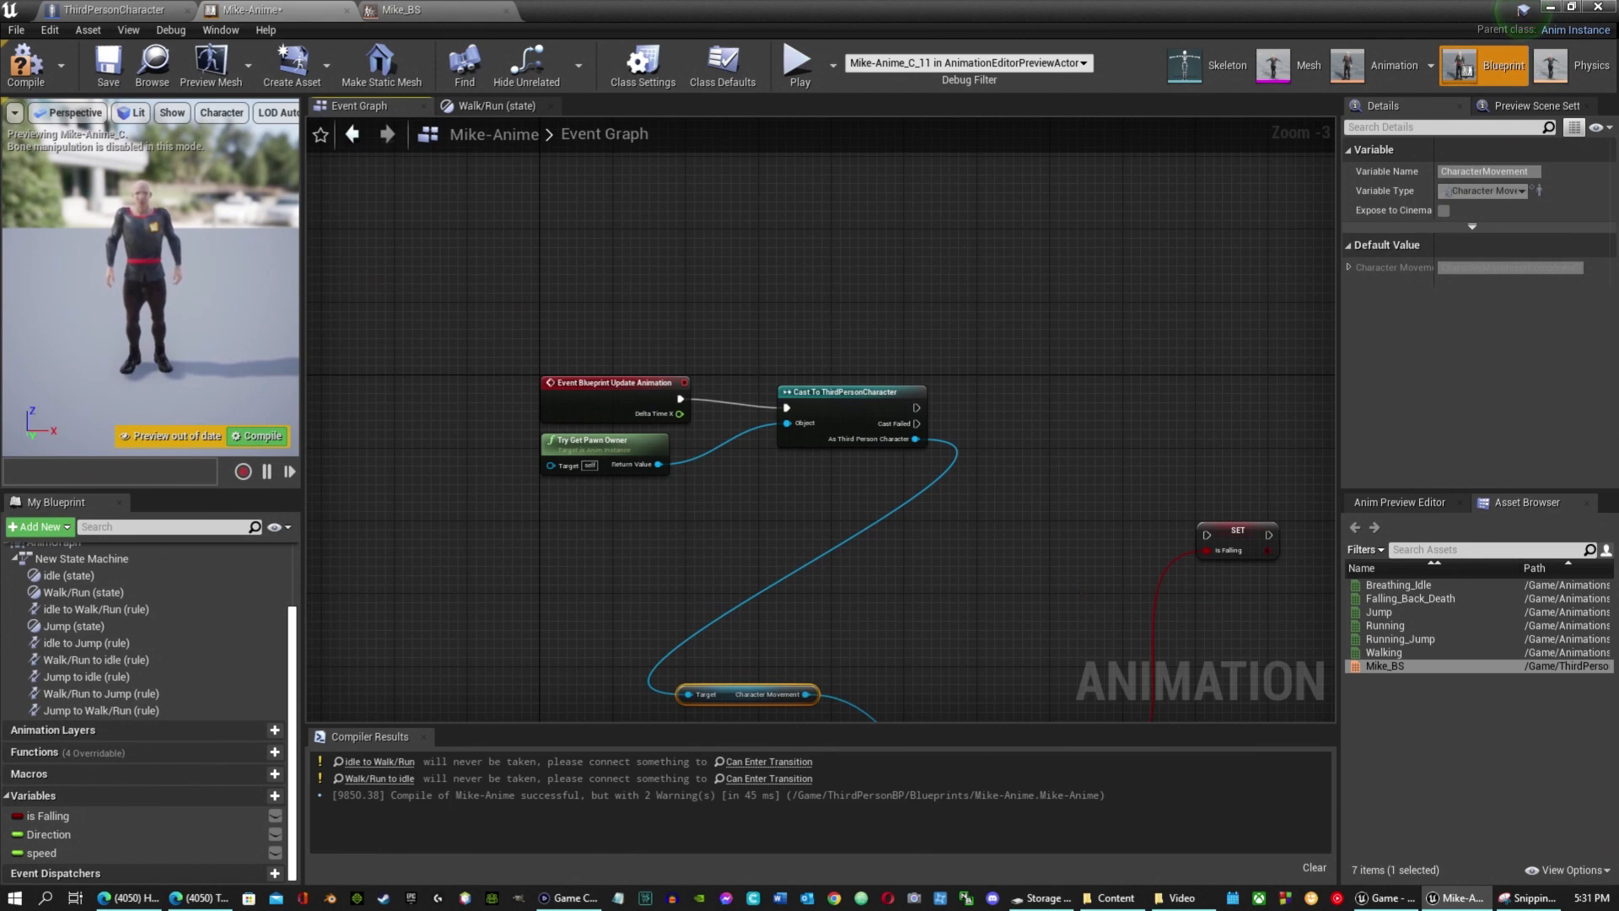
pyautogui.moveTo(1174, 551); pyautogui.dragTo(1058, 345, button='right')
pyautogui.moveTo(1122, 324); pyautogui.dragTo(1286, 198)
pyautogui.moveTo(930, 536); pyautogui.dragTo(1210, 646)
pyautogui.moveTo(630, 498); pyautogui.dragTo(575, 706)
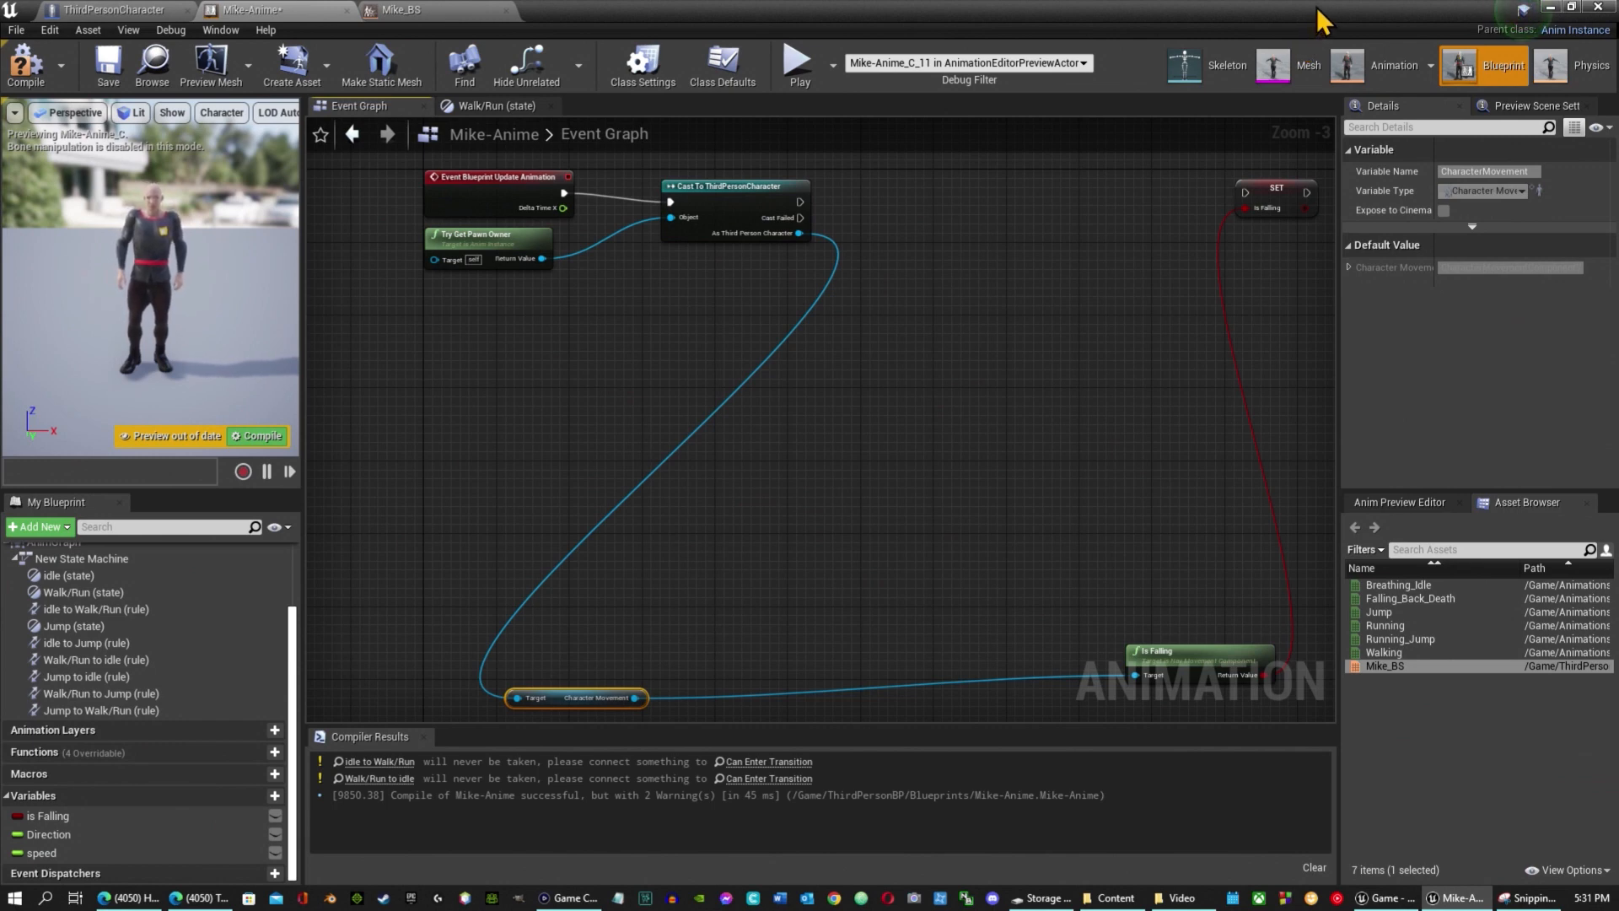
# Add a Get Velocity node fed from the cast's As Third Person Character output.
pyautogui.moveTo(803, 202); pyautogui.dragTo(819, 347)
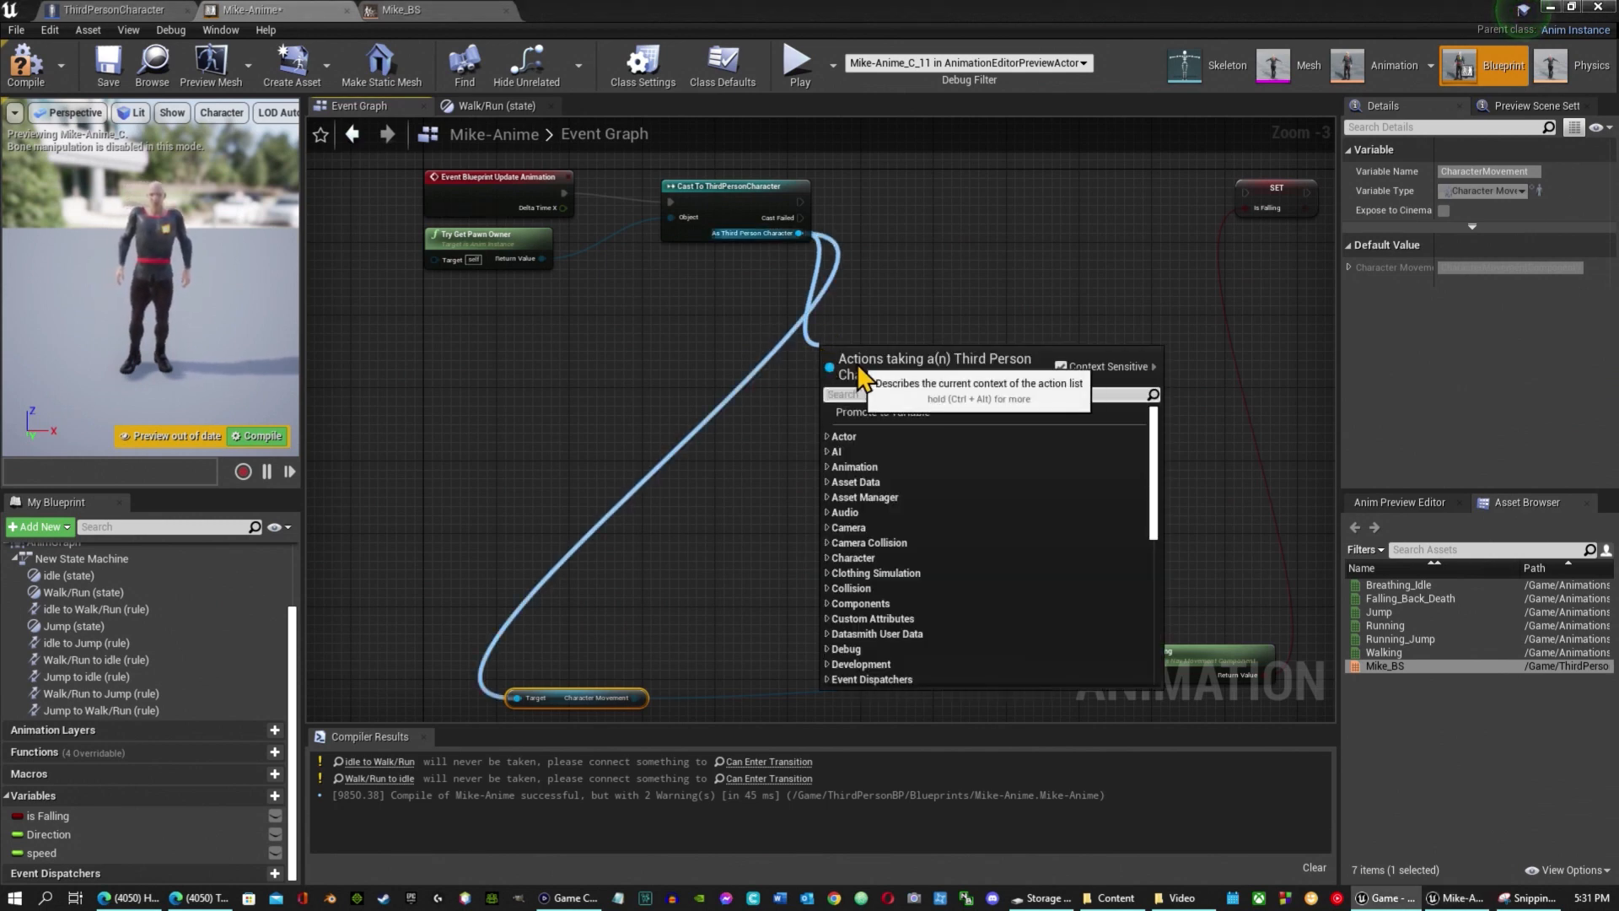
pyautogui.write('get ')
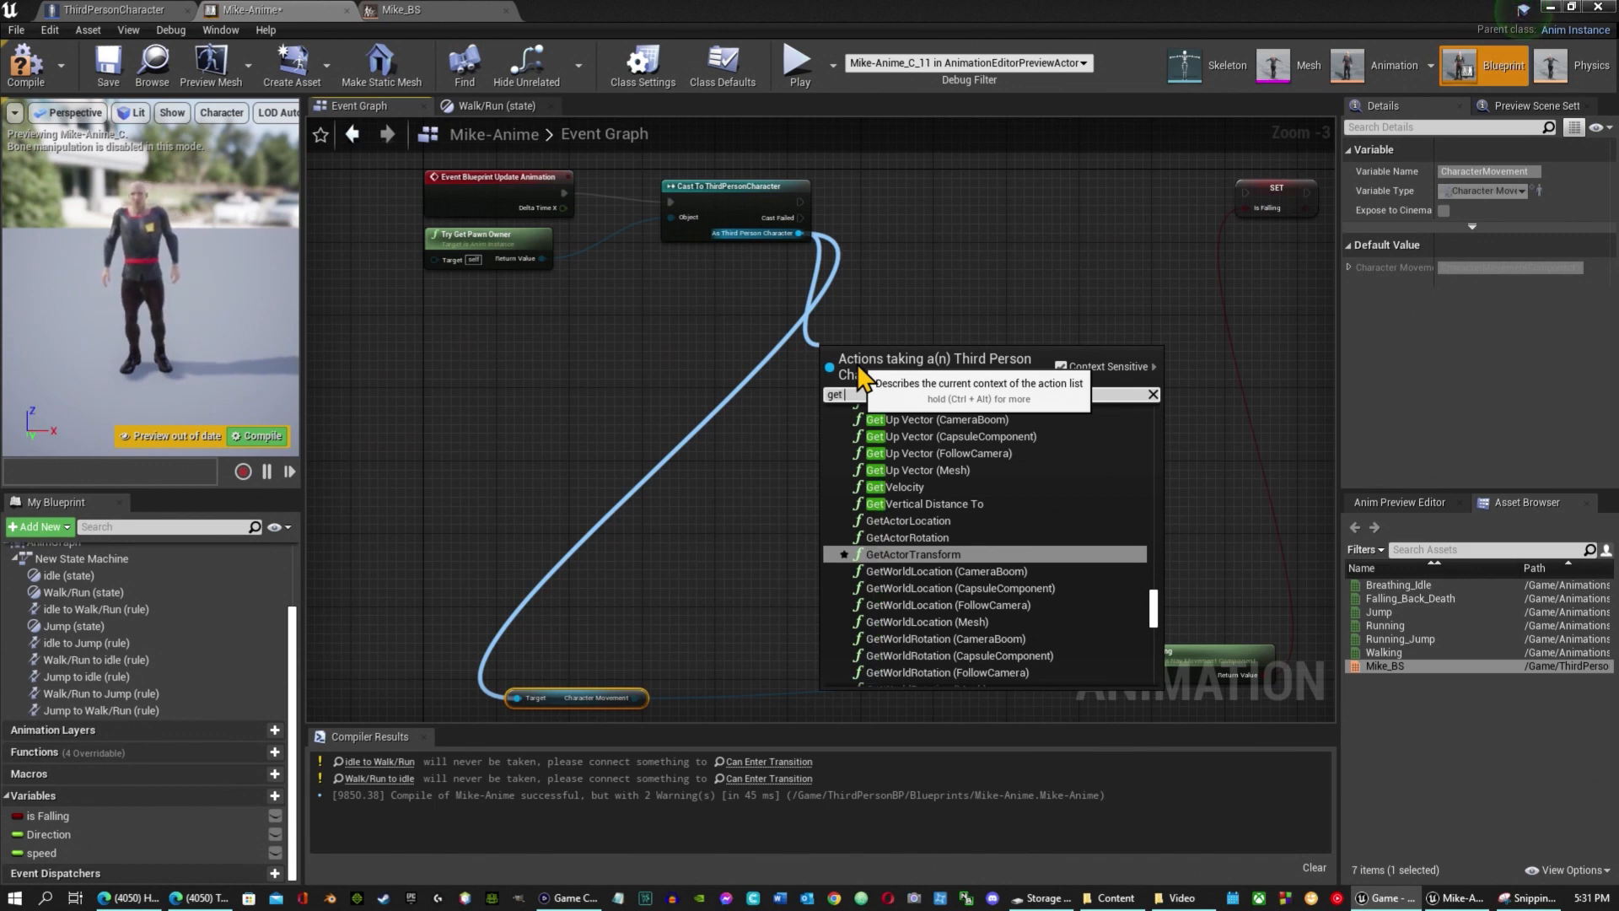
pyautogui.write('vel')
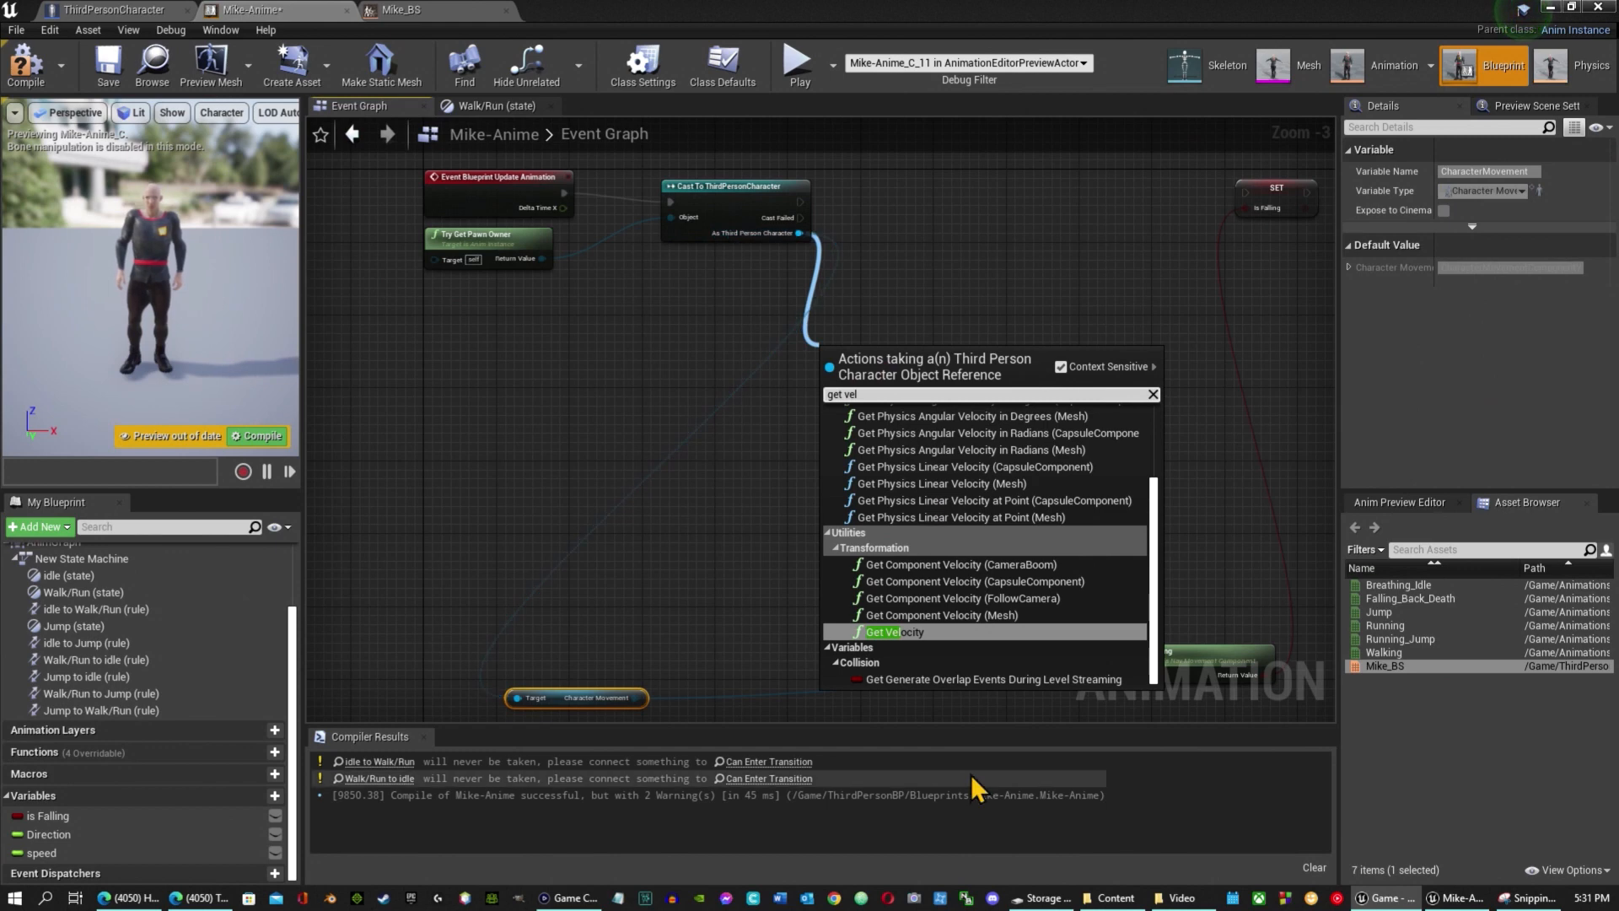
pyautogui.click(929, 633)
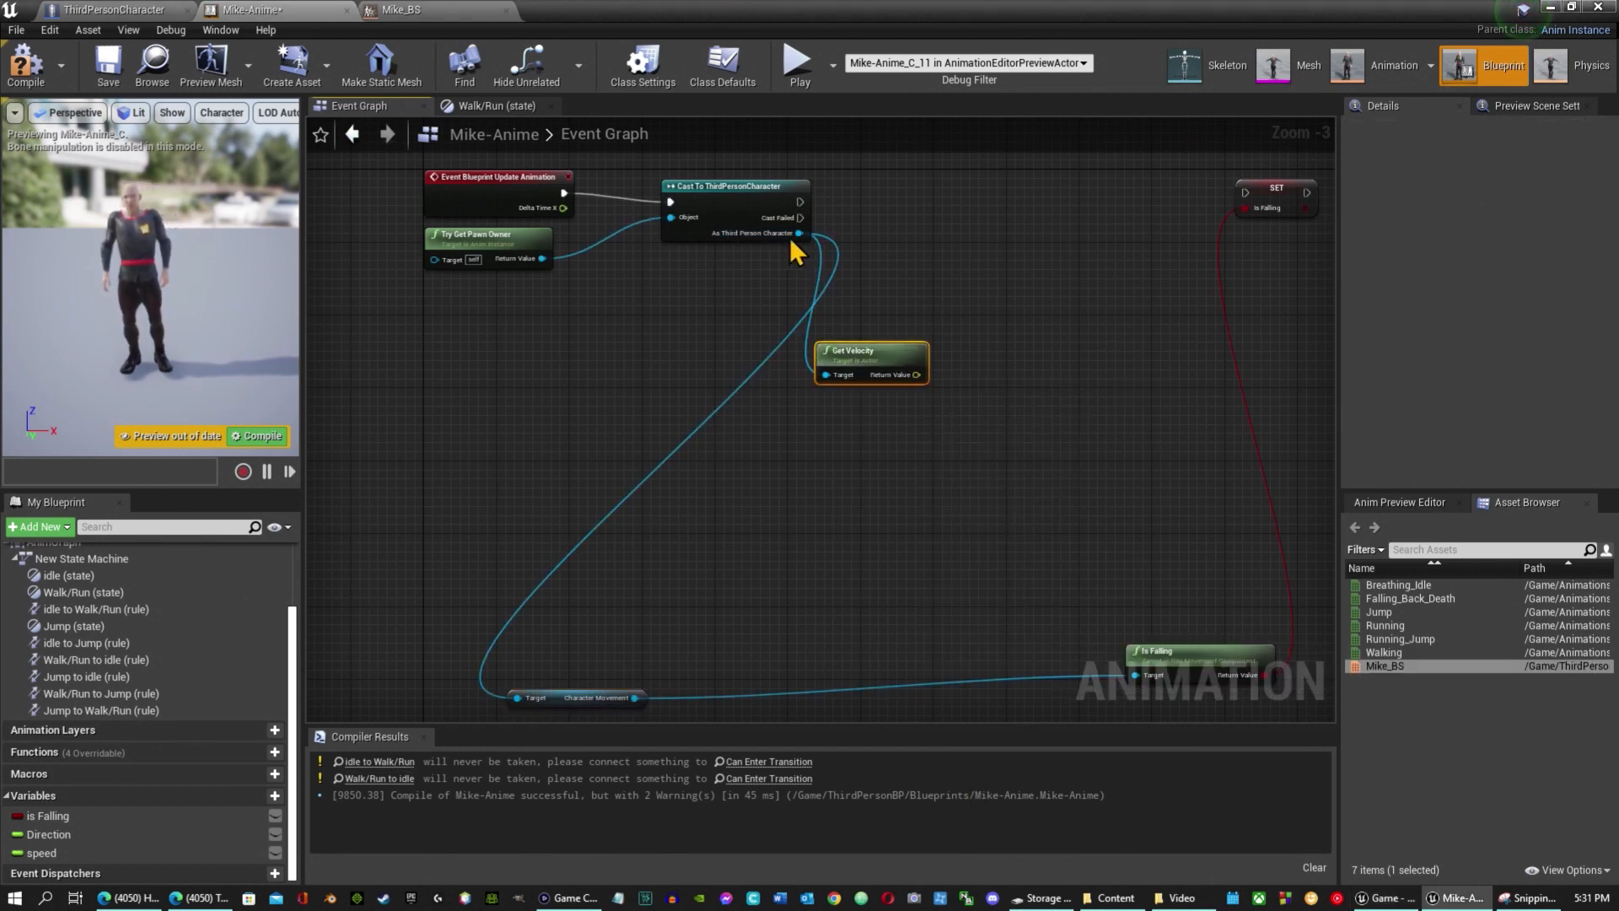
# Add a GetActorRotation node from the As Third Person Character output, and place Get Velocity directly above it.
pyautogui.moveTo(855, 345); pyautogui.dragTo(815, 456)
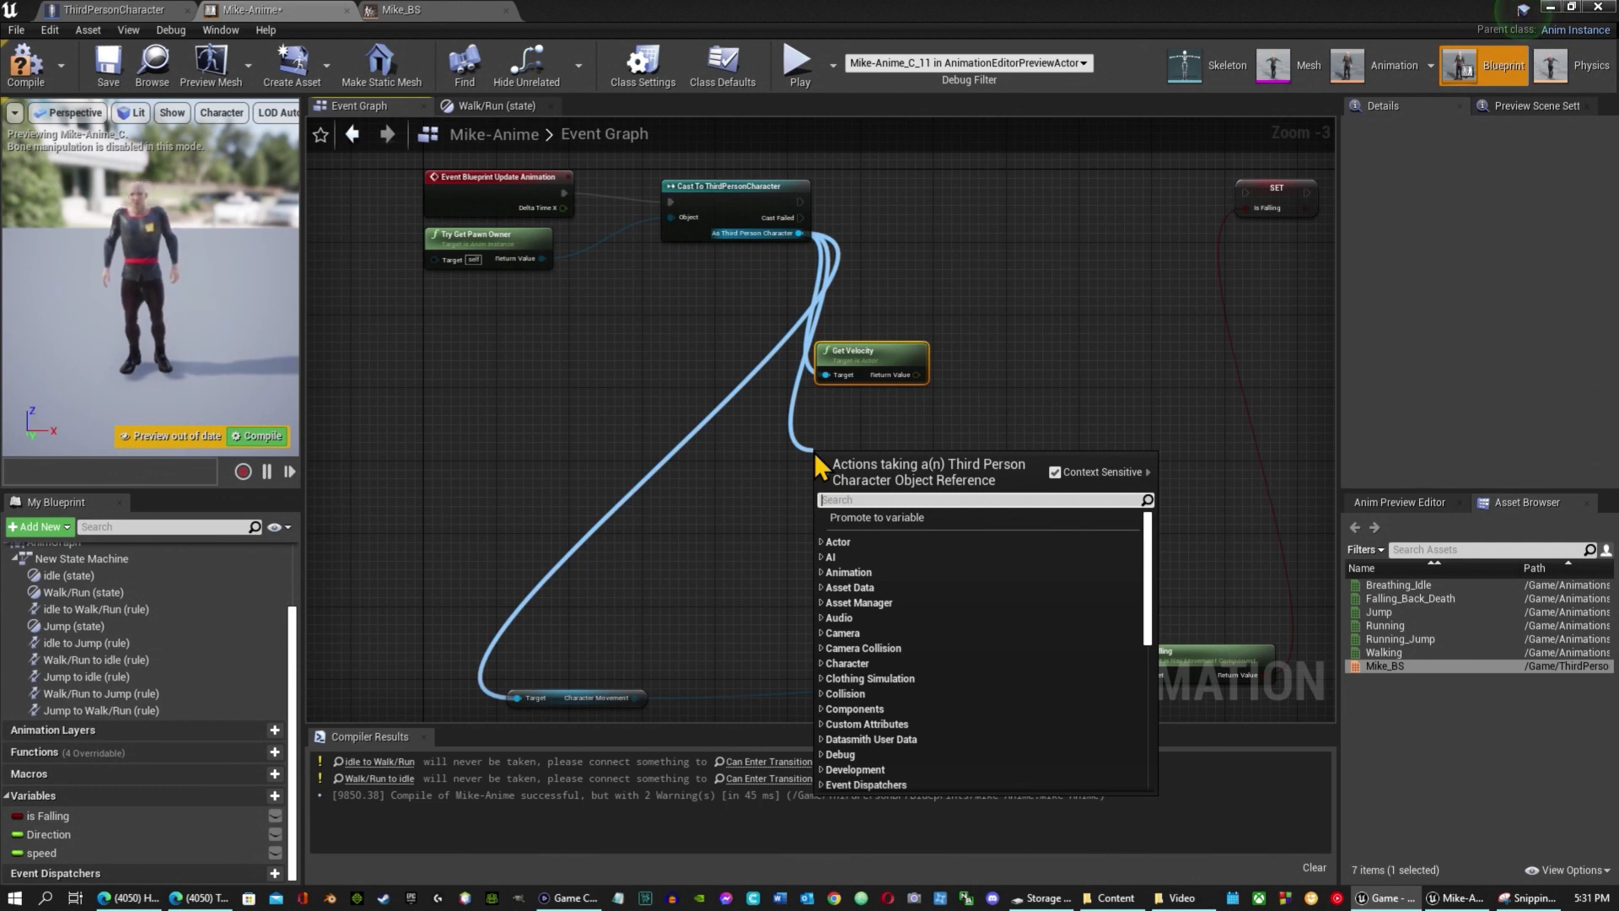
pyautogui.write('get')
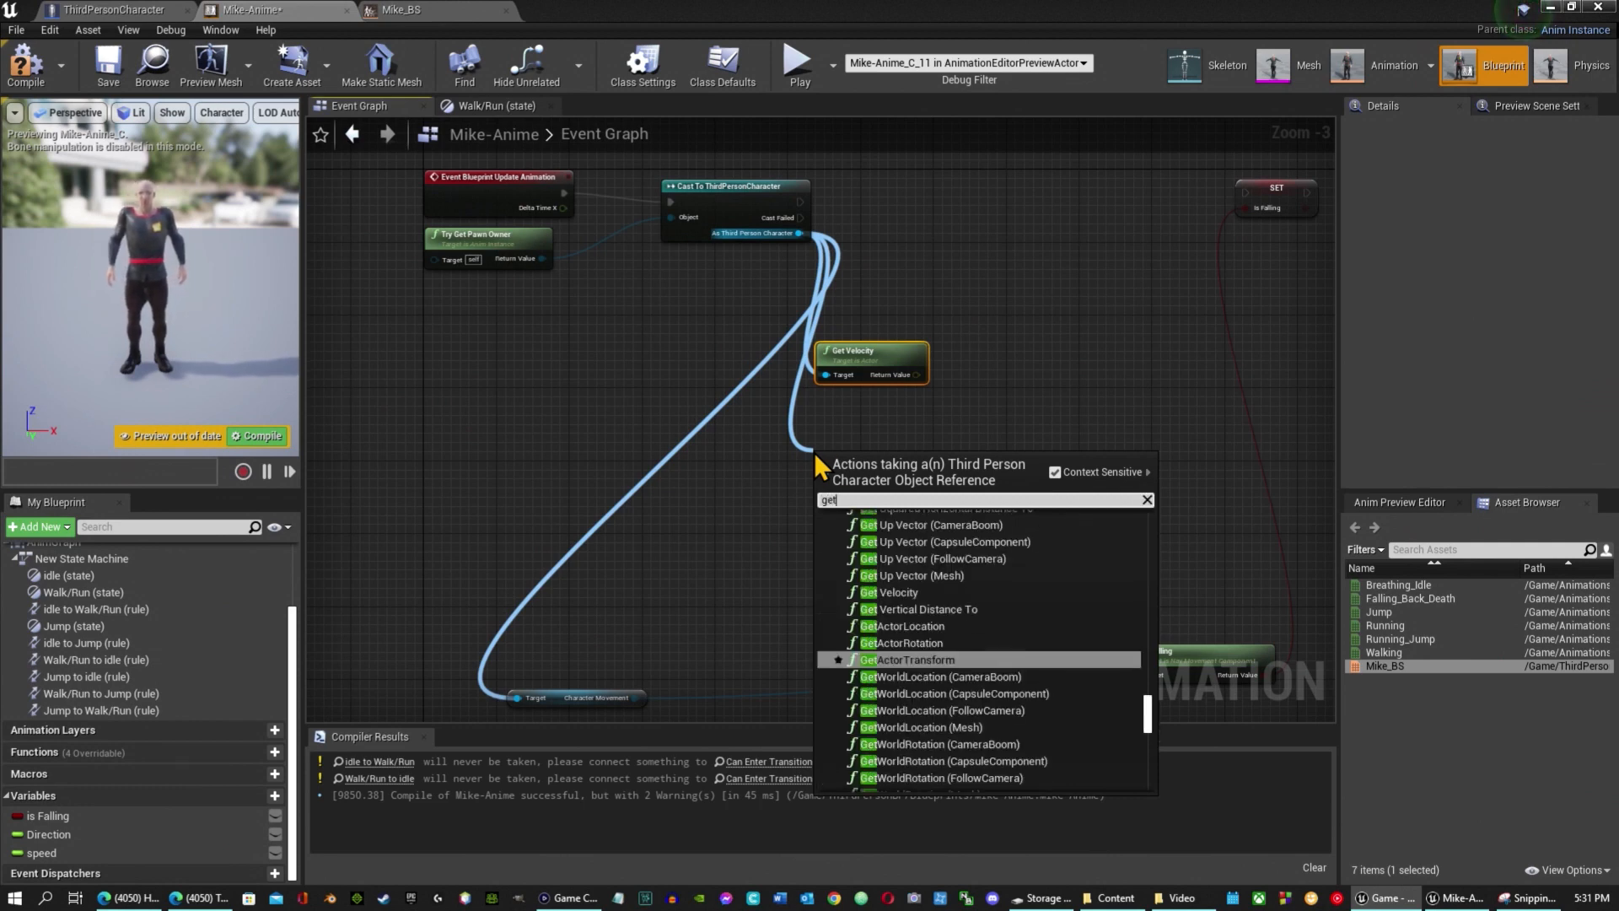
pyautogui.write(' act')
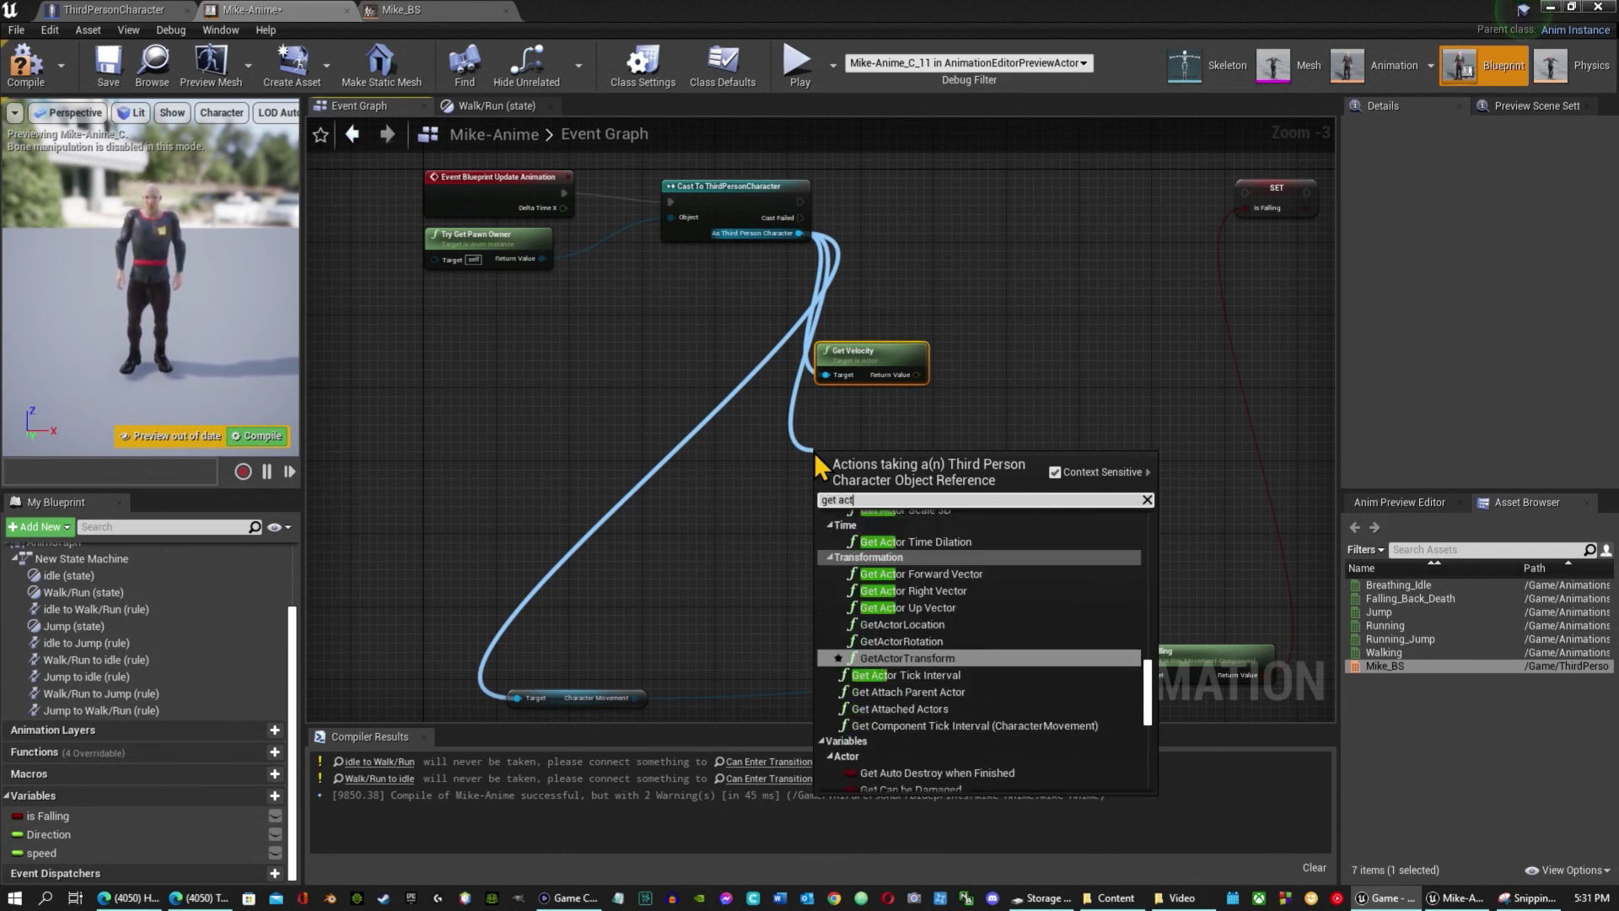
pyautogui.write('or r')
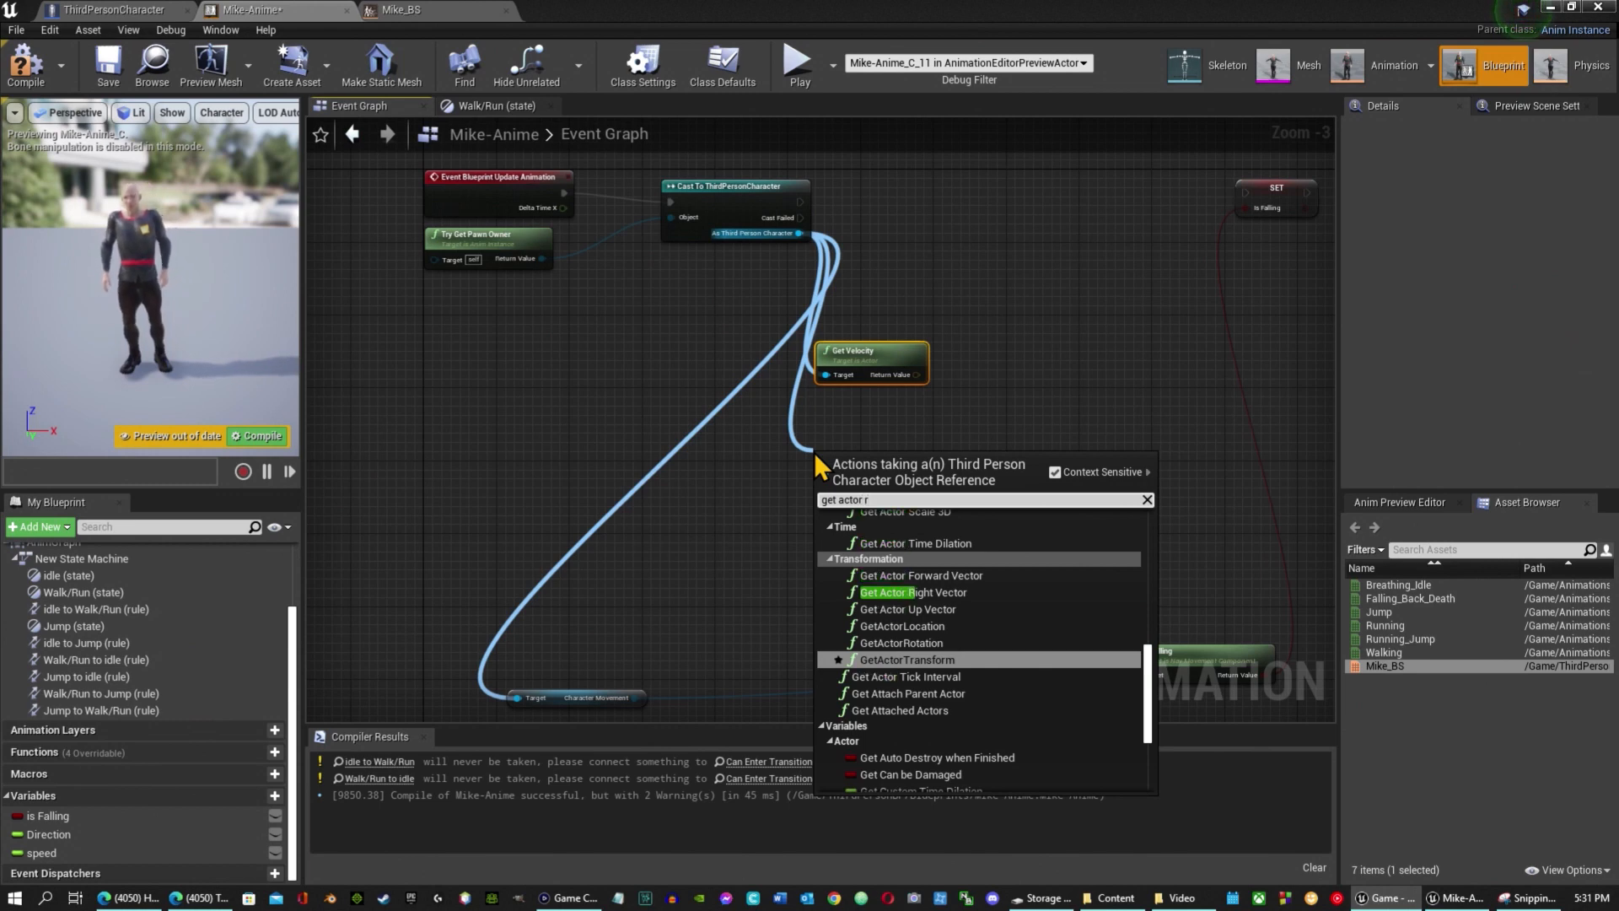
pyautogui.write('ota')
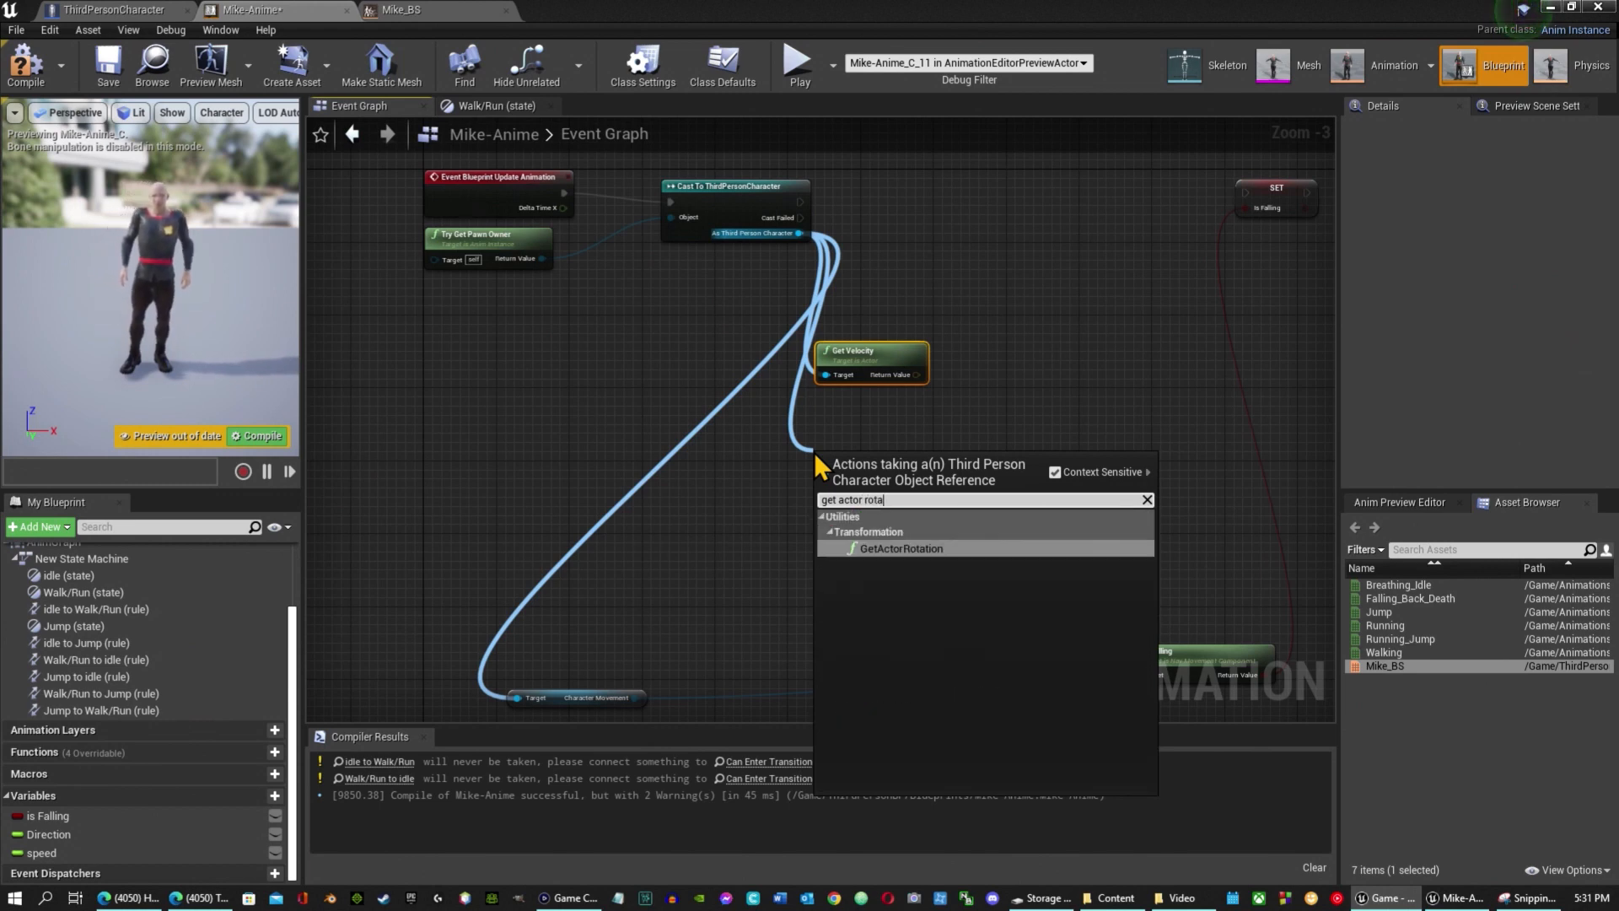
pyautogui.write('tio')
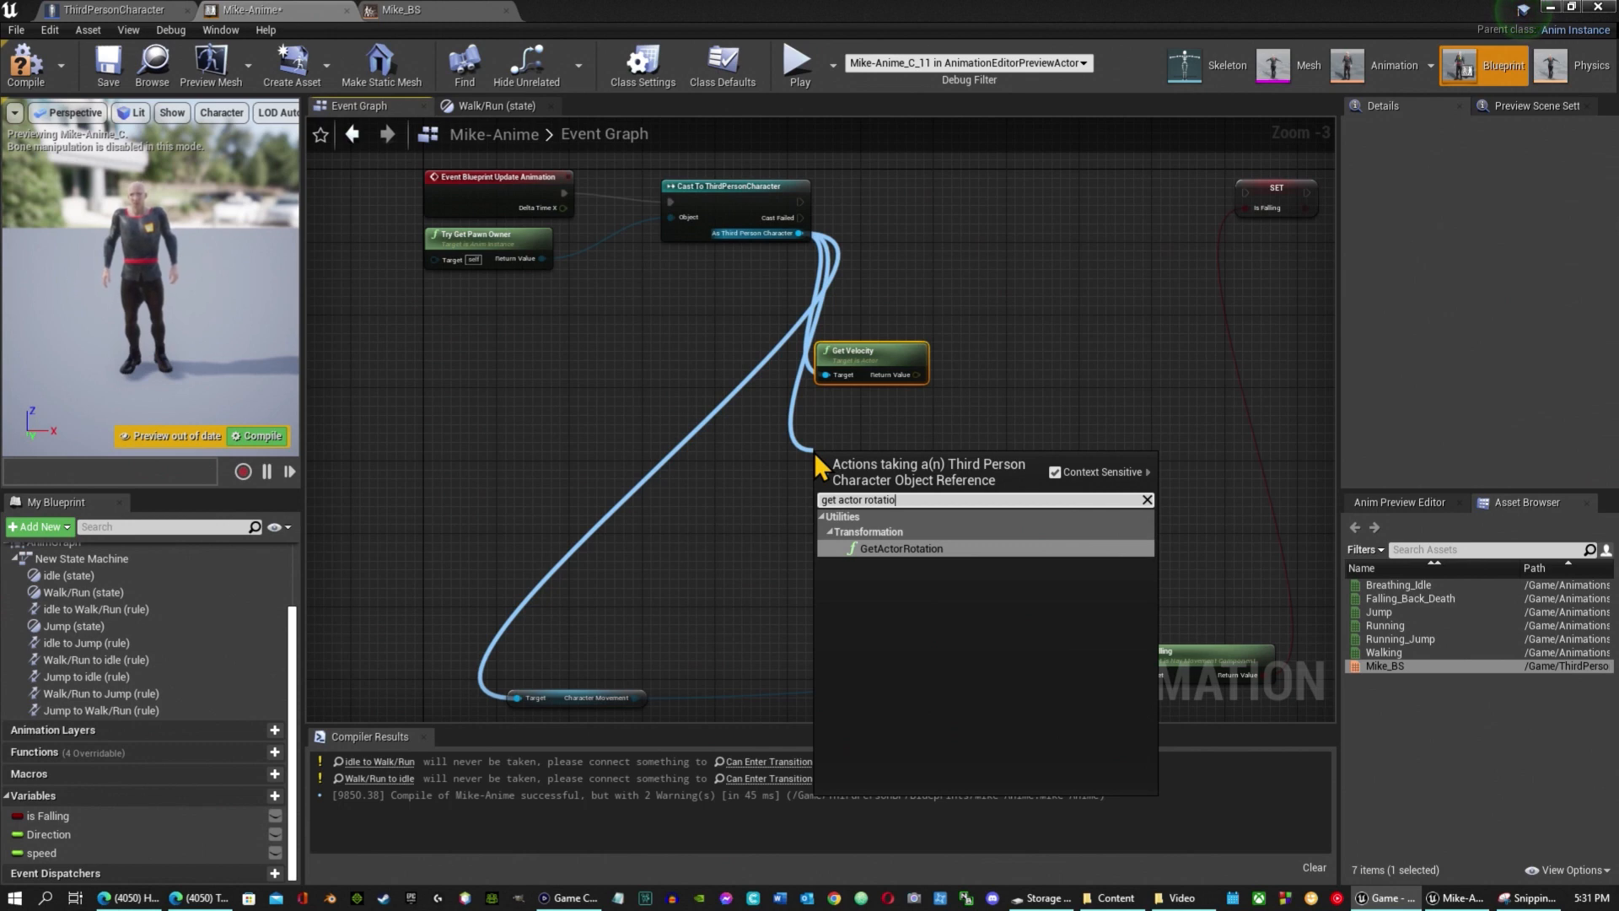
pyautogui.click(916, 551)
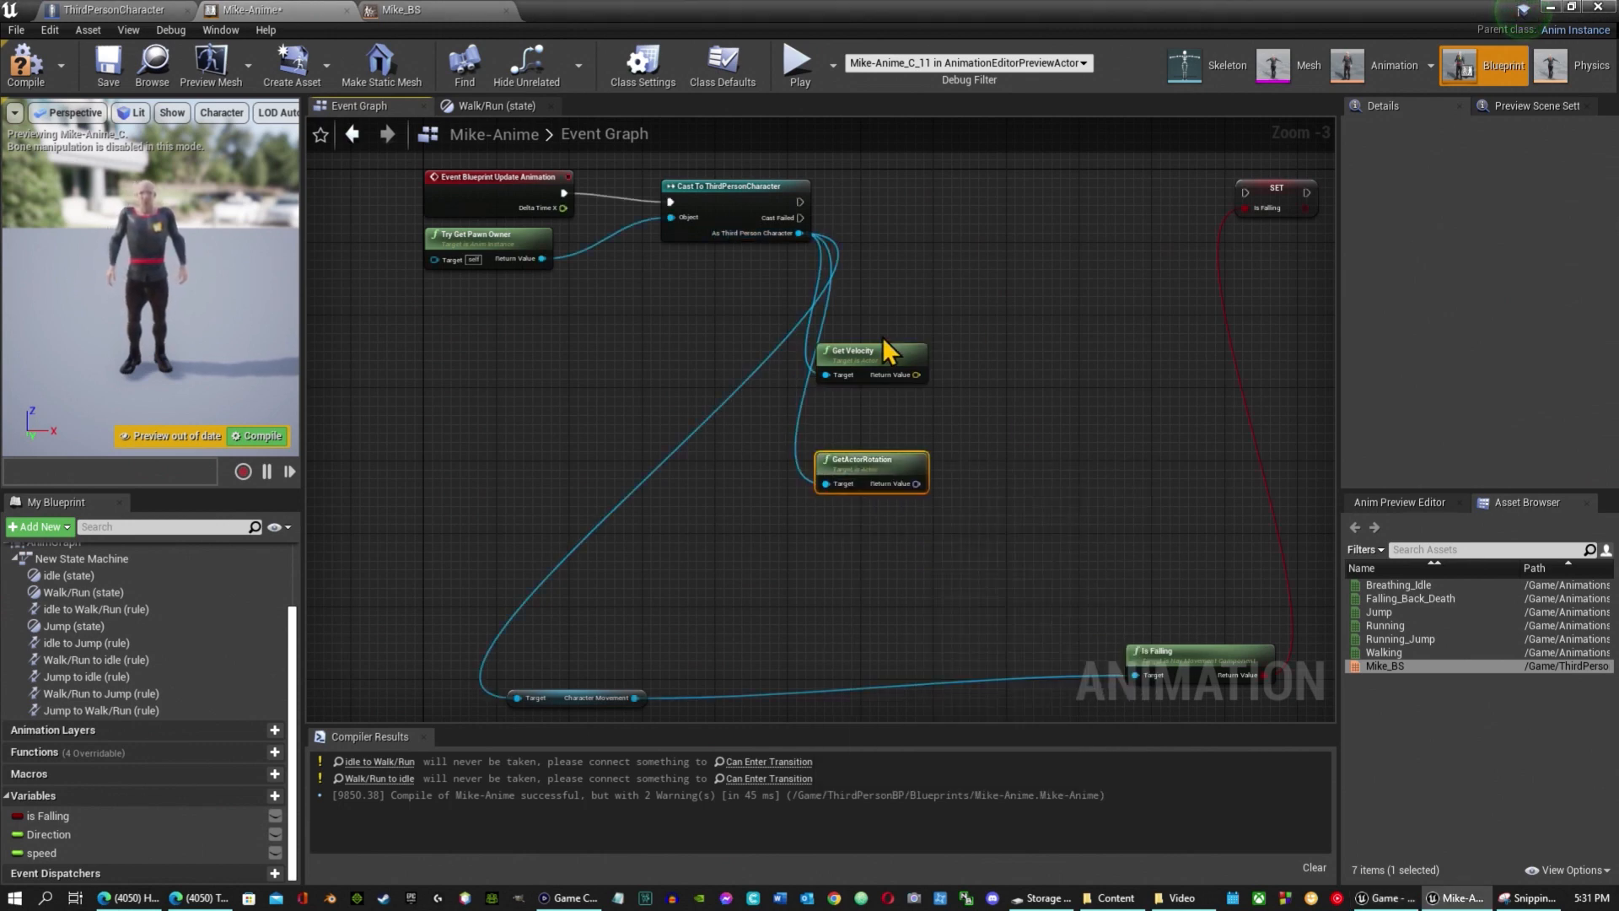
pyautogui.moveTo(874, 363); pyautogui.dragTo(872, 407)
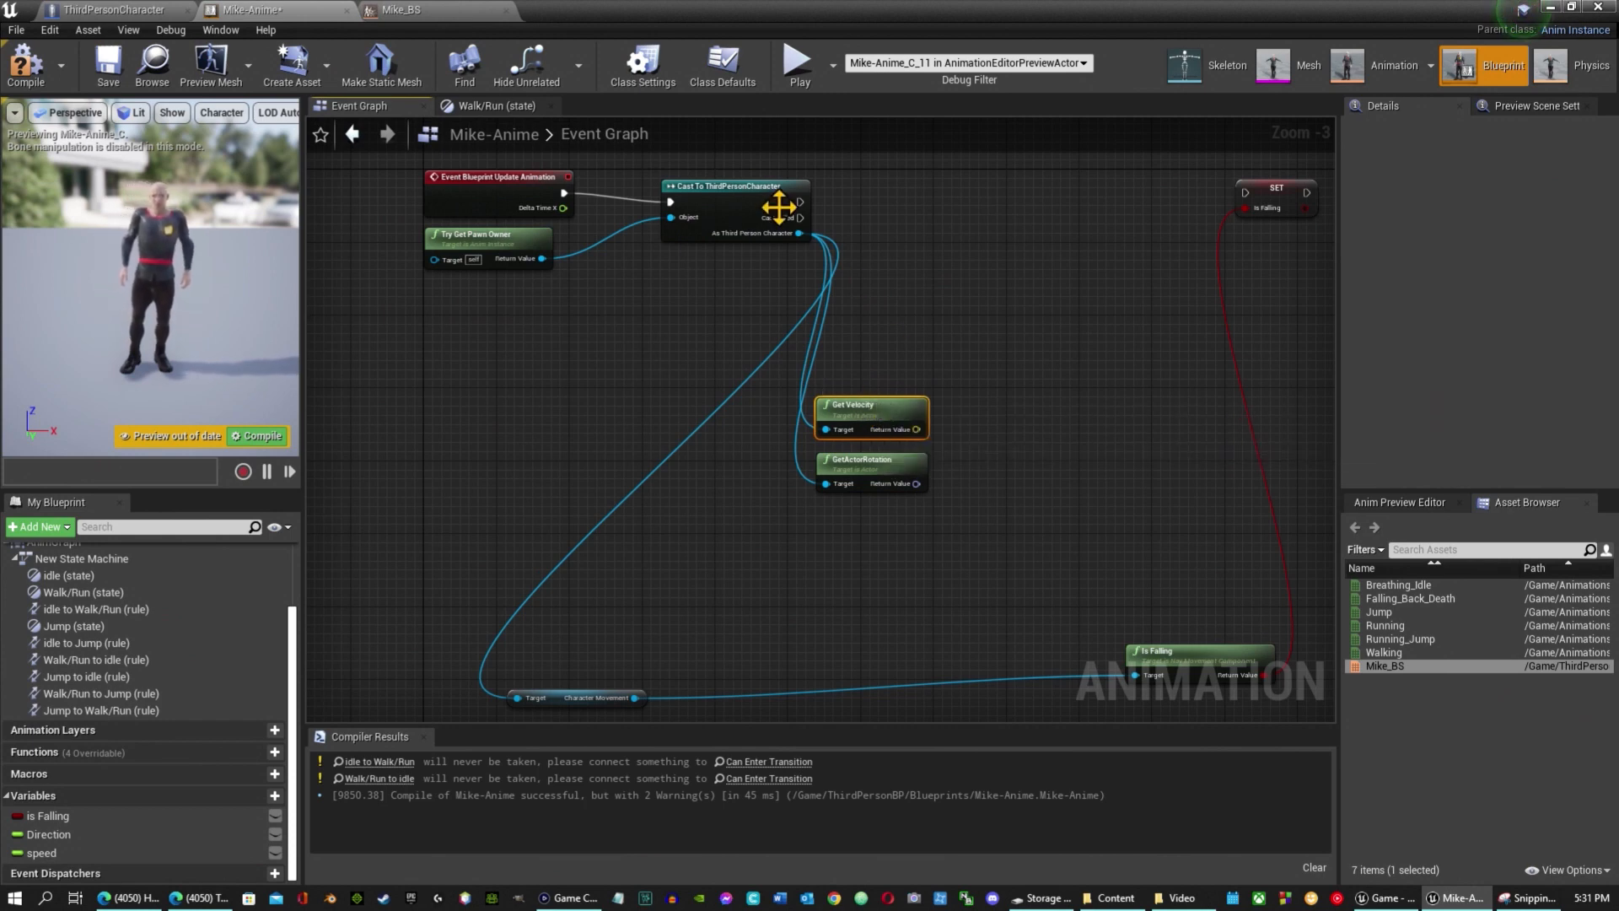
# Add a Calculate Direction node and feed Get Velocity into its Velocity input and GetActorRotation into its Base Rotation input.
pyautogui.moveTo(799, 202); pyautogui.dragTo(1248, 200)
pyautogui.moveTo(798, 201); pyautogui.dragTo(934, 203)
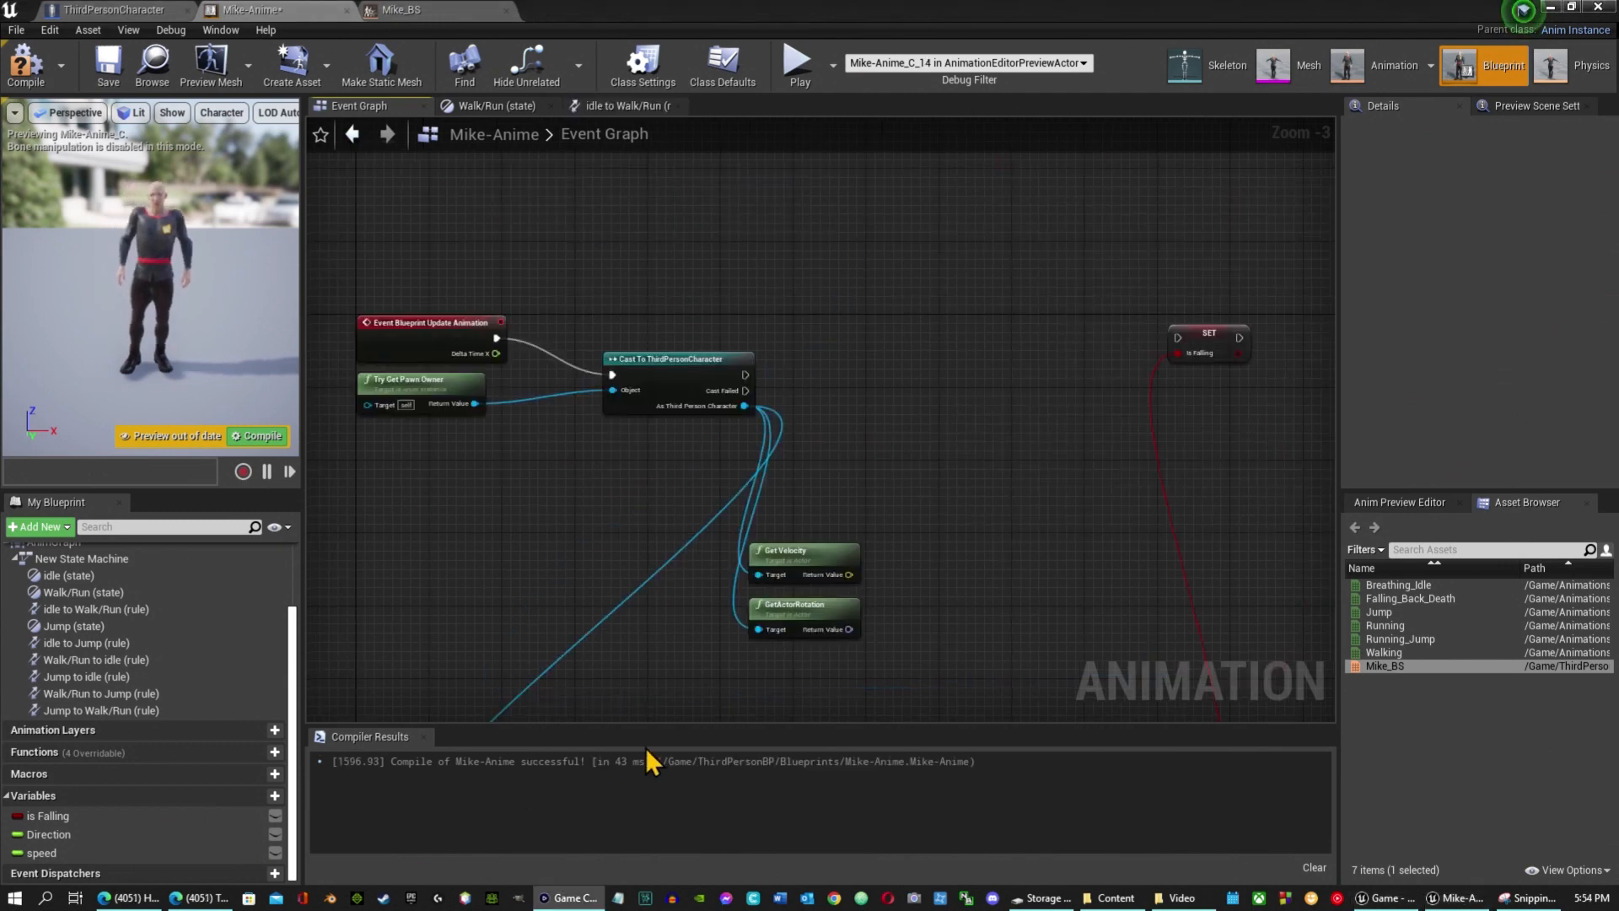
pyautogui.rightClick(907, 371)
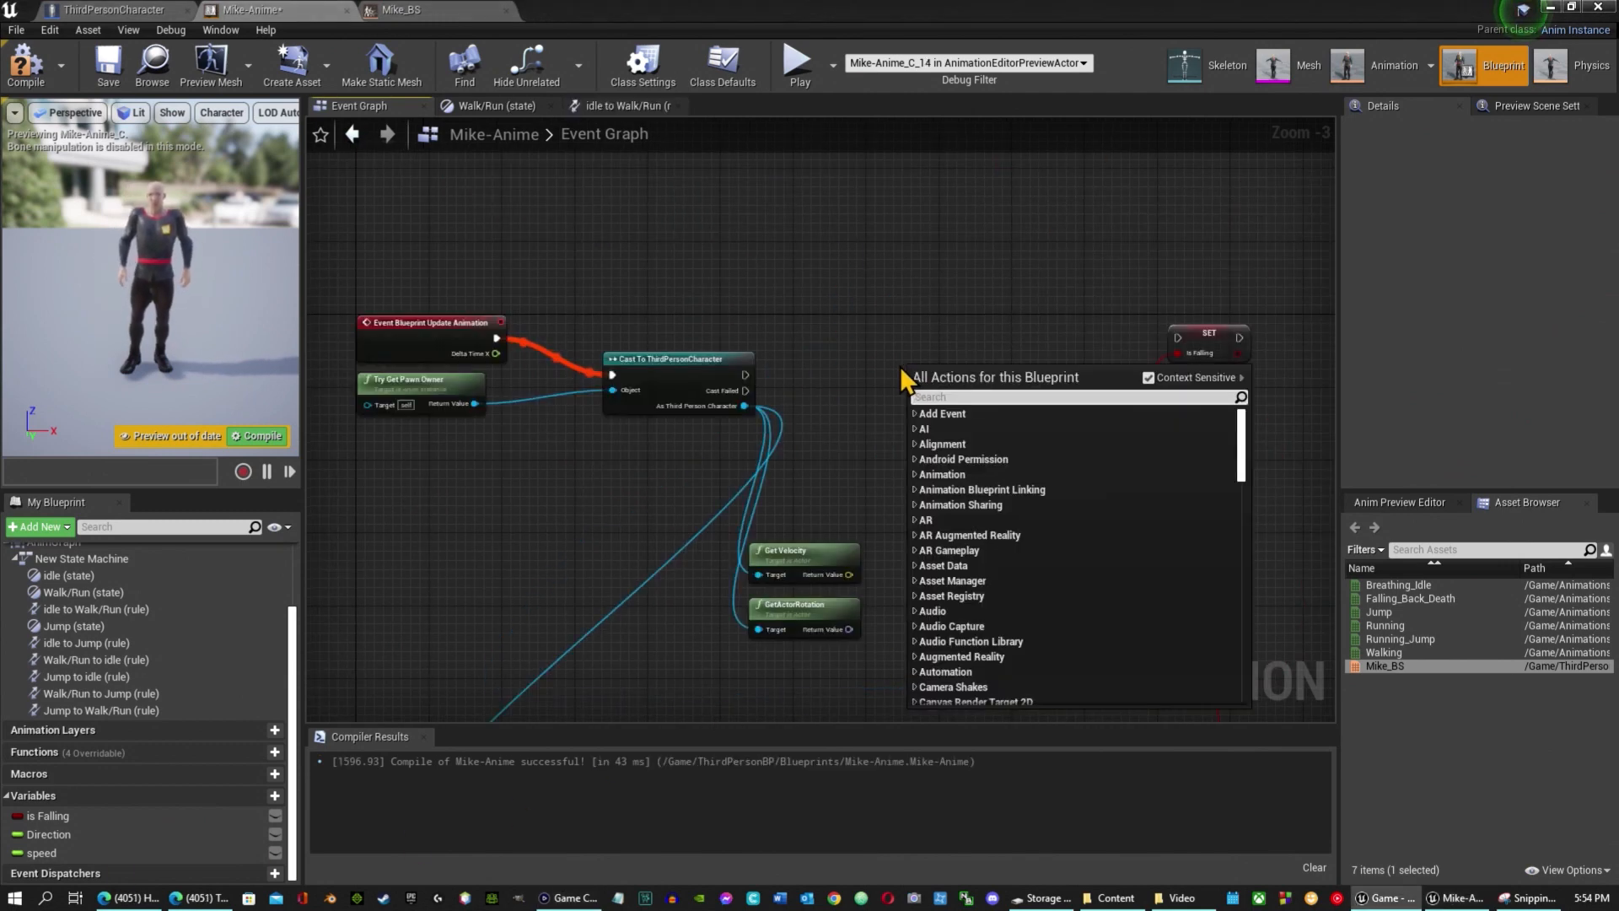
pyautogui.write('ca')
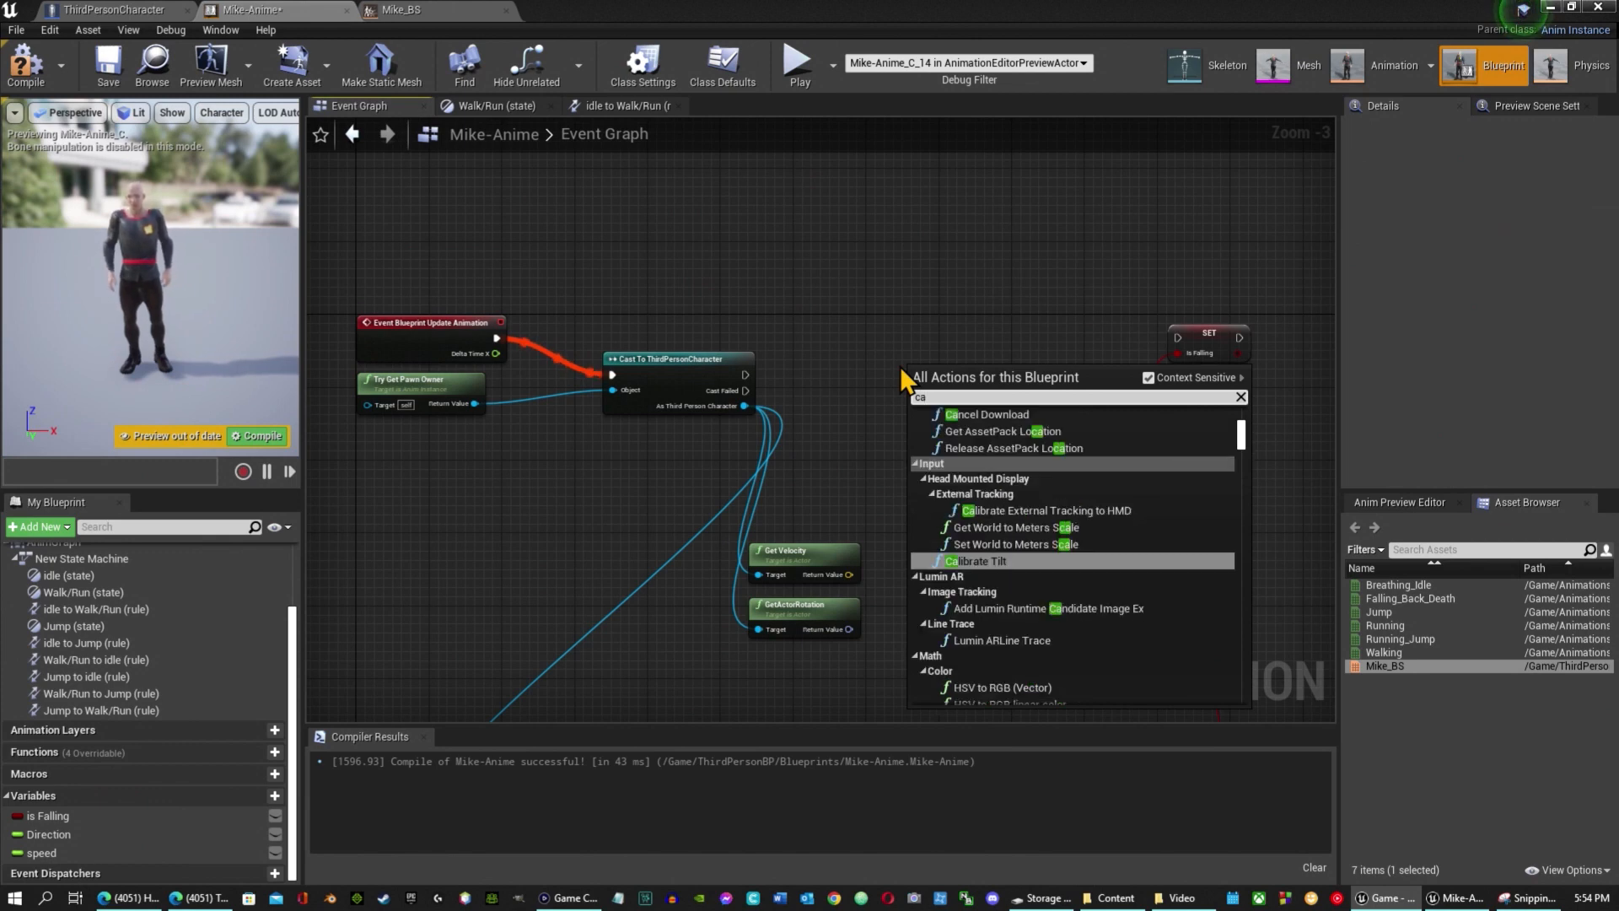
pyautogui.write('lculat')
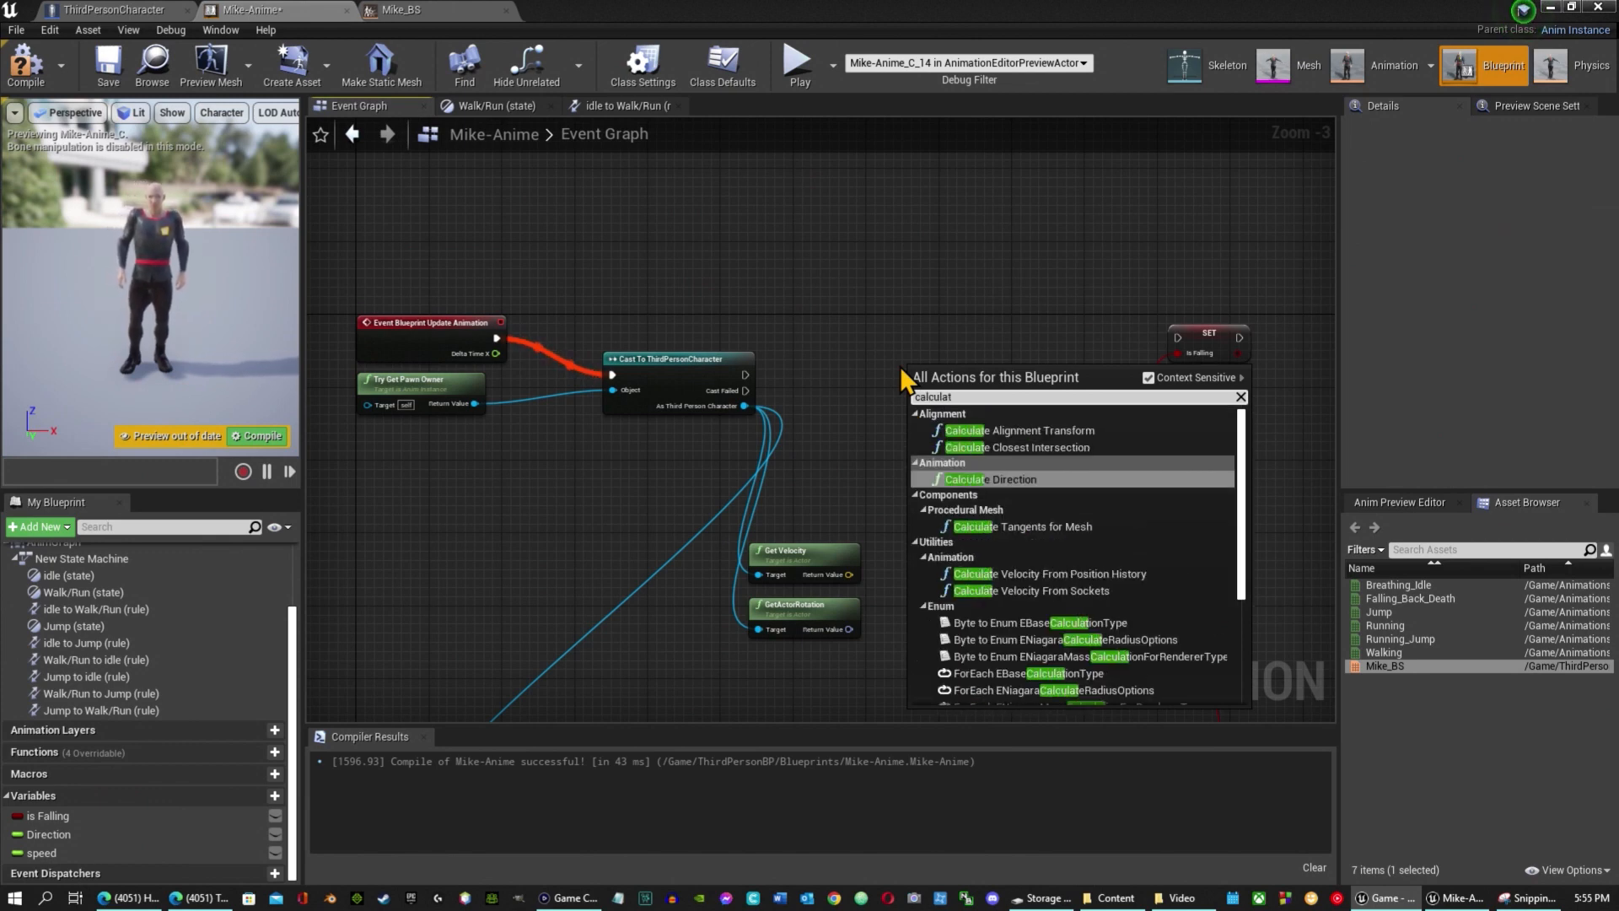
pyautogui.click(1022, 479)
pyautogui.moveTo(943, 357)
pyautogui.mouseDown()
pyautogui.moveTo(888, 305)
pyautogui.moveTo(943, 348)
pyautogui.mouseUp()
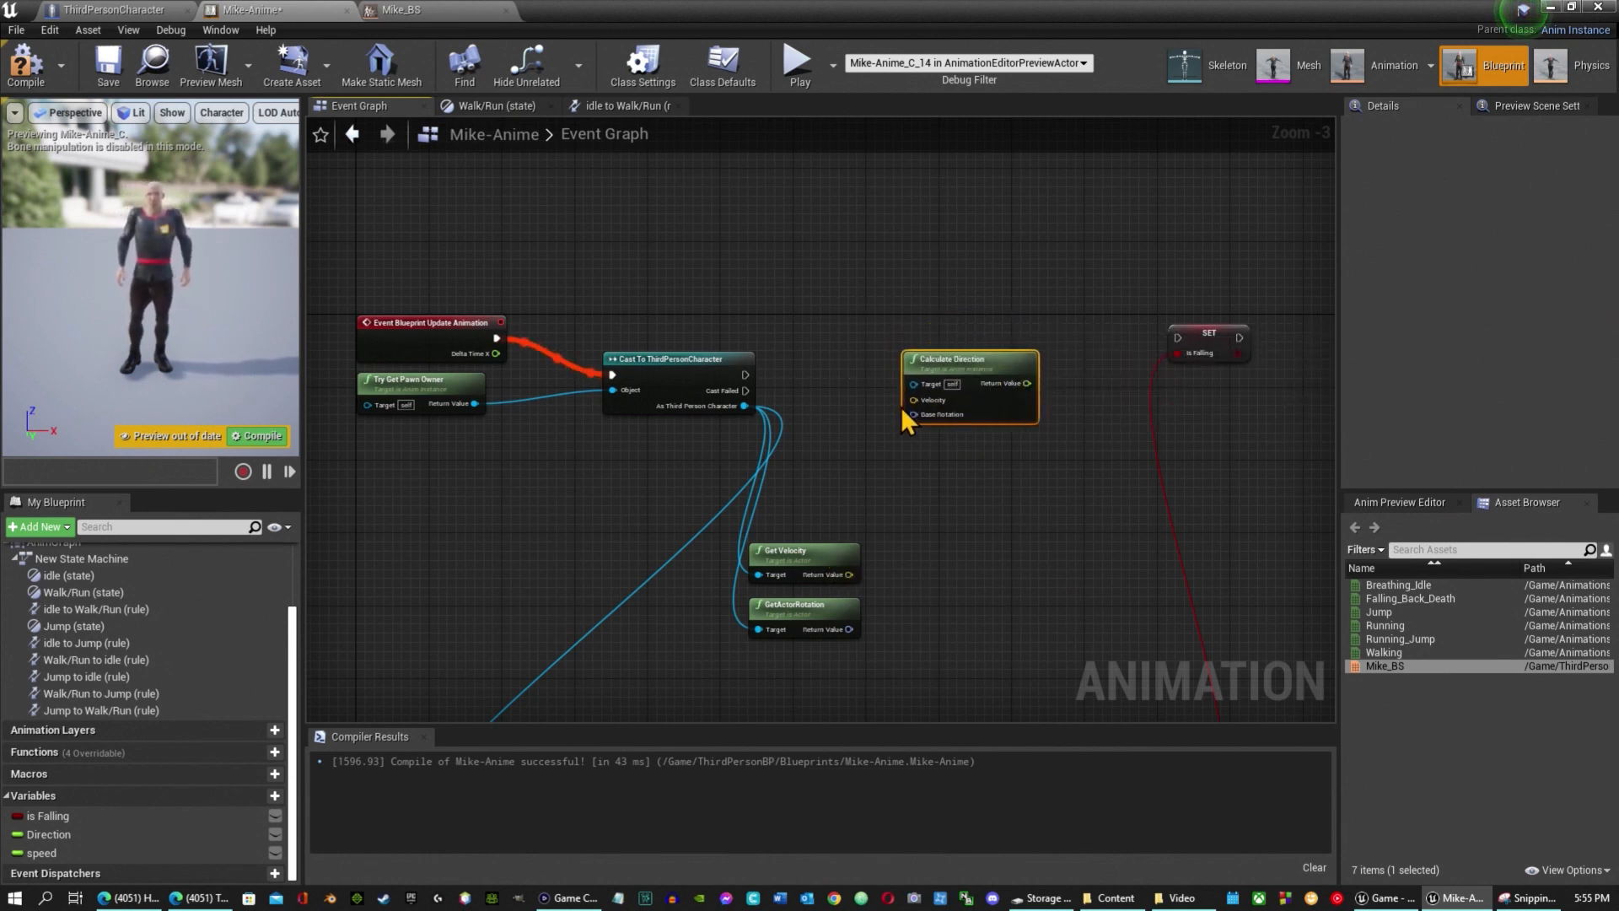
pyautogui.moveTo(914, 400)
pyautogui.mouseDown()
pyautogui.moveTo(872, 580)
pyautogui.moveTo(851, 570)
pyautogui.moveTo(852, 587)
pyautogui.moveTo(898, 600)
pyautogui.moveTo(914, 418)
pyautogui.mouseUp()
# Add a Set Direction node fed from Calculate Direction's Return Value, and place it above and beyond that node.
pyautogui.moveTo(989, 369); pyautogui.dragTo(1022, 321)
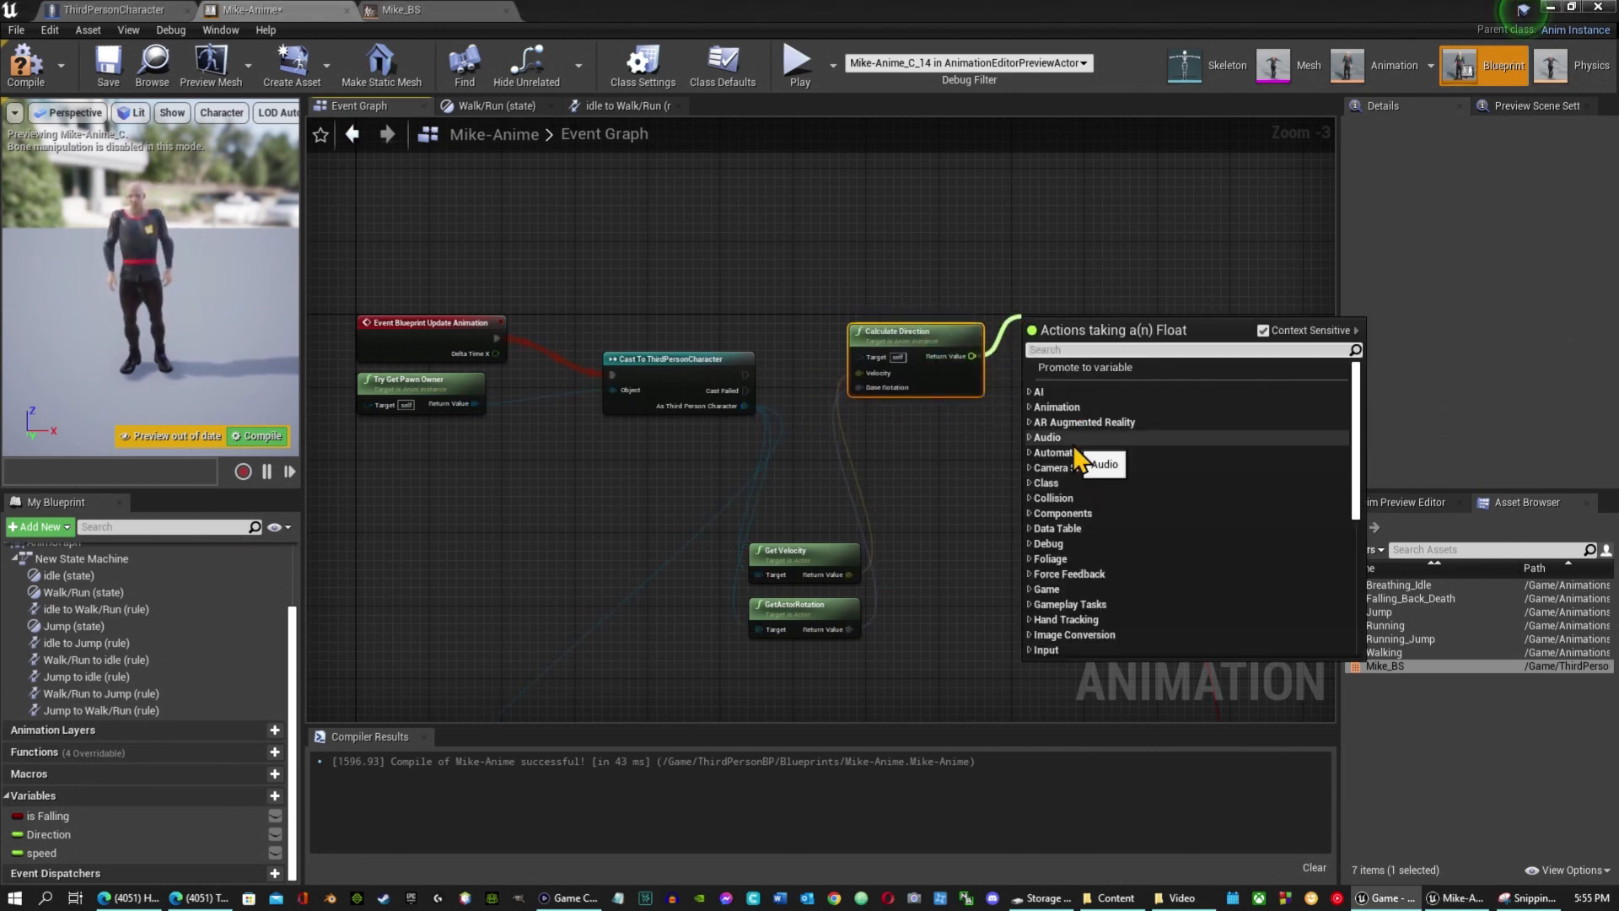
pyautogui.press('Escape')
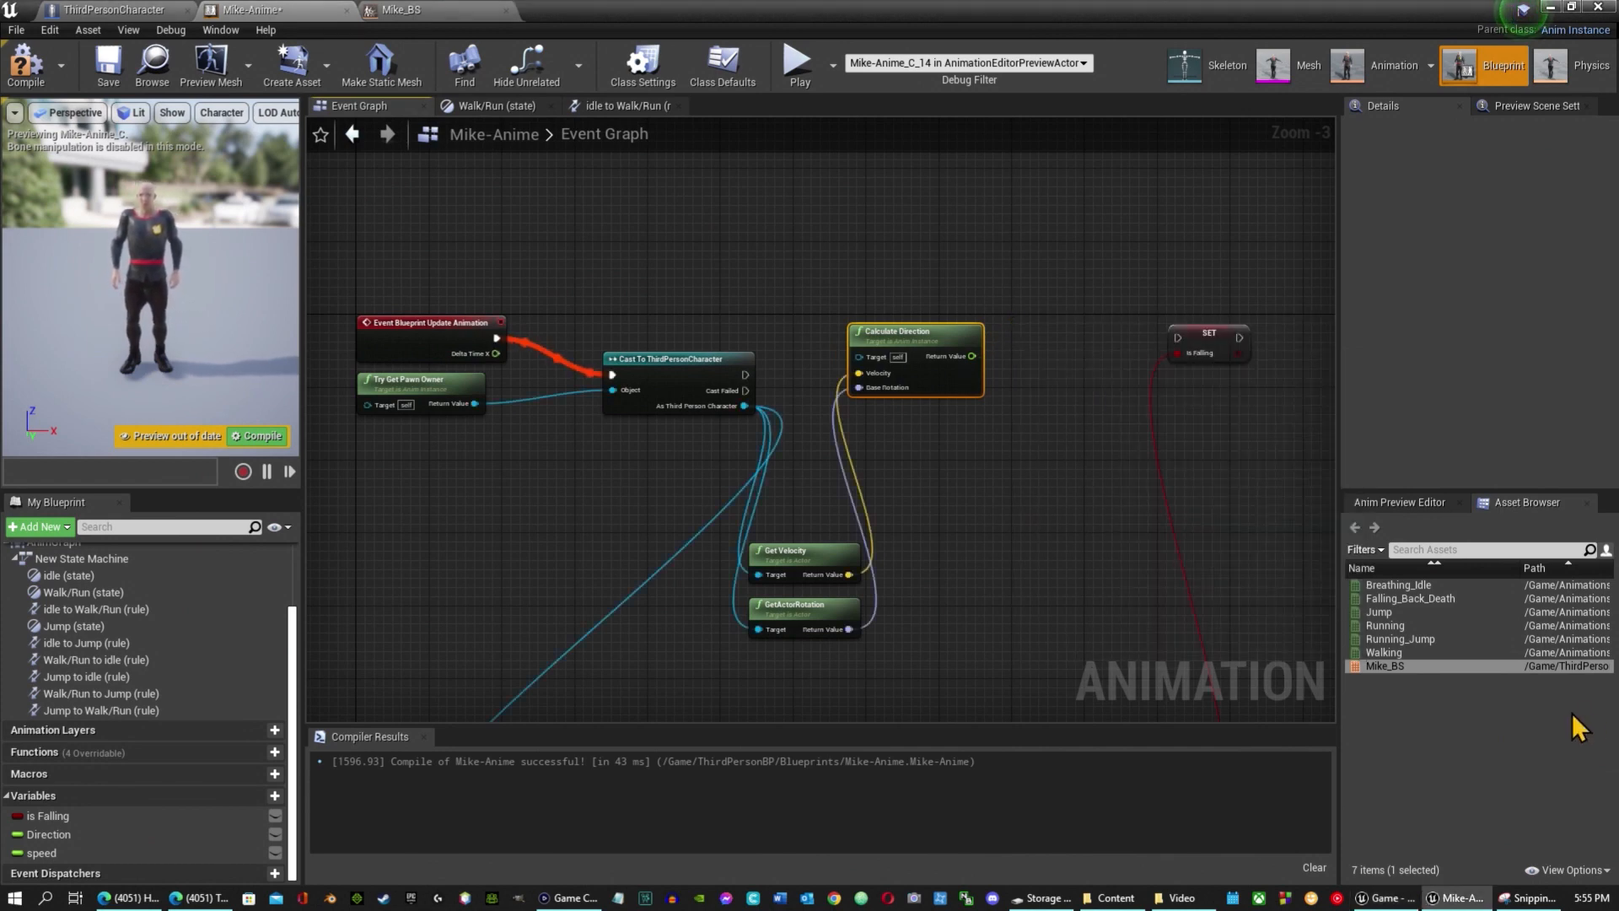
pyautogui.moveTo(972, 356); pyautogui.dragTo(1019, 356)
pyautogui.write('set direction')
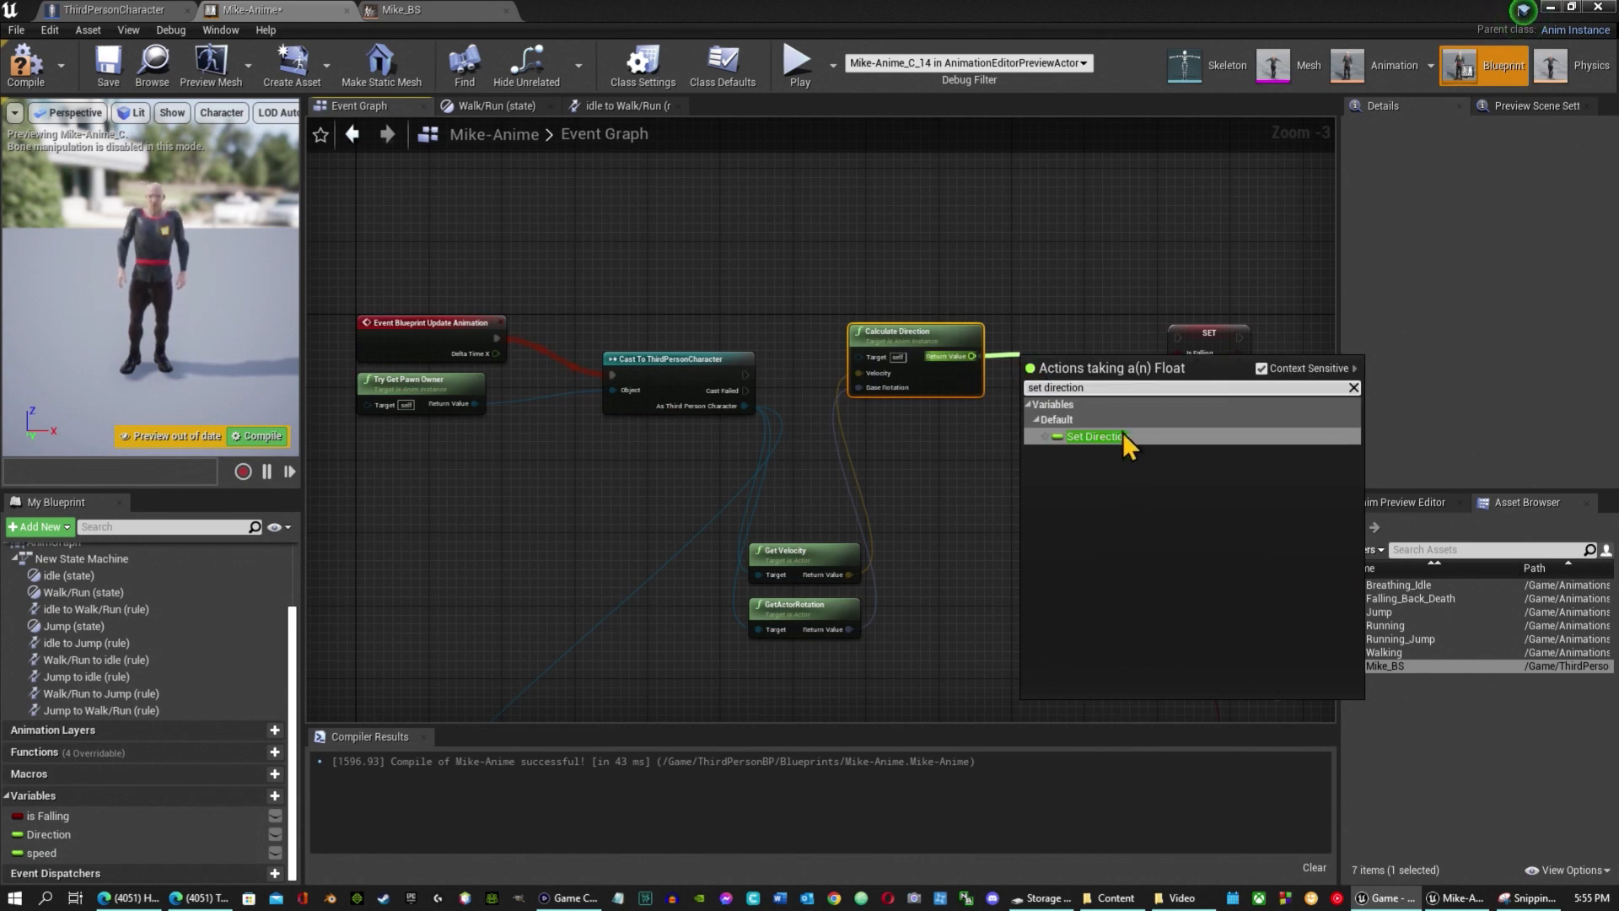
pyautogui.click(1121, 432)
pyautogui.moveTo(937, 325); pyautogui.dragTo(890, 259)
pyautogui.moveTo(1041, 348); pyautogui.dragTo(1044, 297)
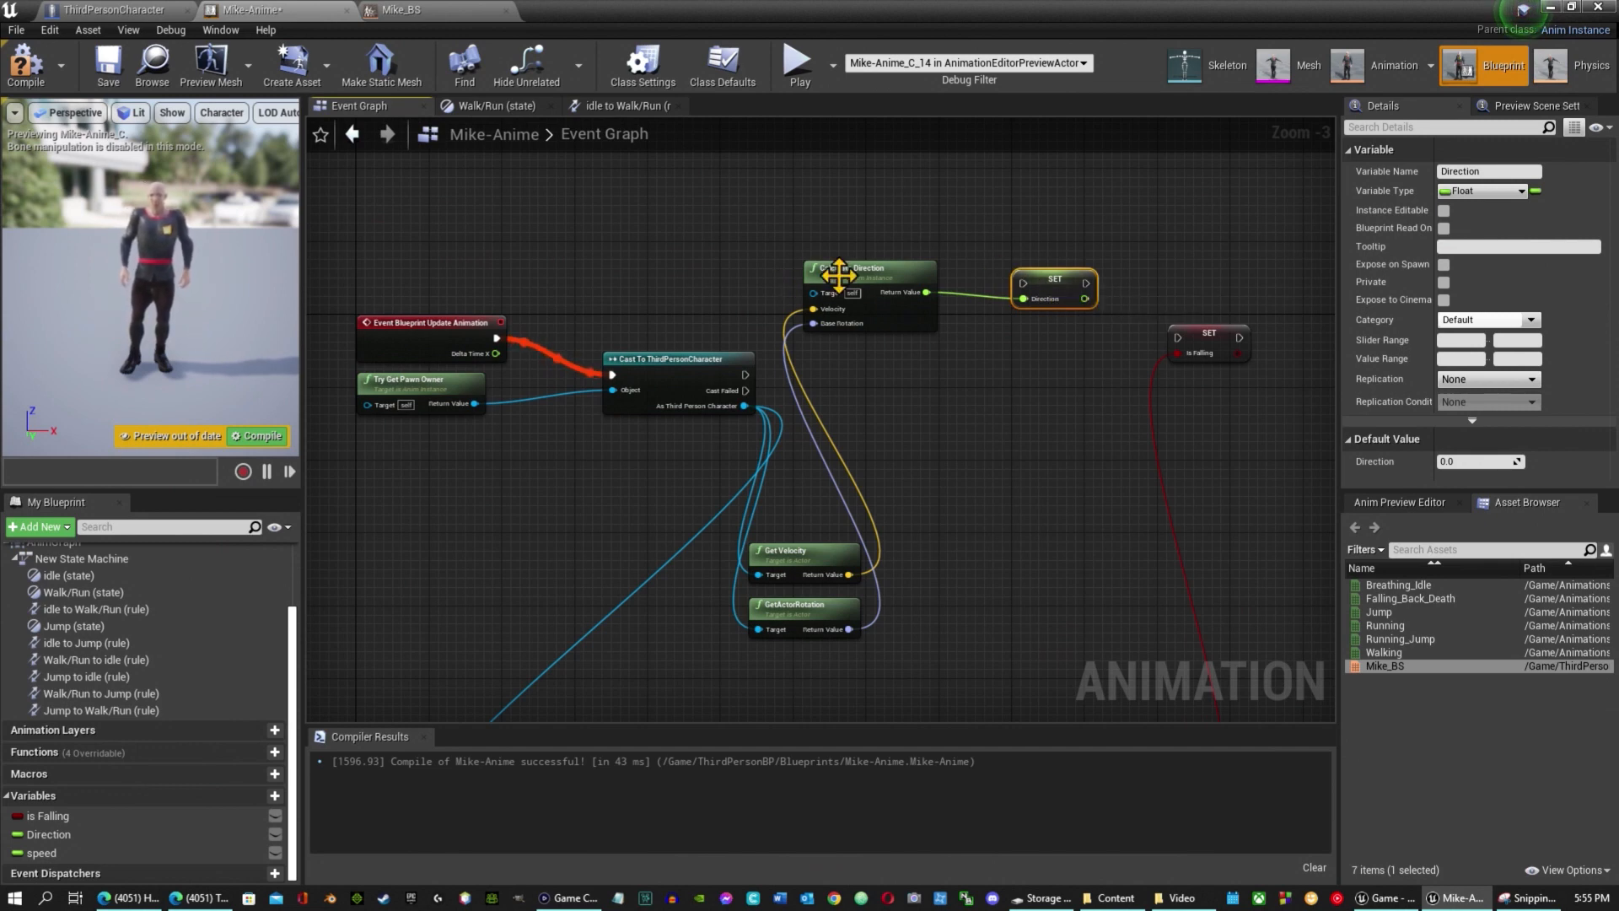
pyautogui.moveTo(902, 274); pyautogui.dragTo(937, 365)
# Route execution from Event Blueprint Update Animation through Cast To ThirdPersonCharacter into SET Direction, and move Calculate Direction just below the SET node.
pyautogui.moveTo(1023, 285); pyautogui.dragTo(497, 339)
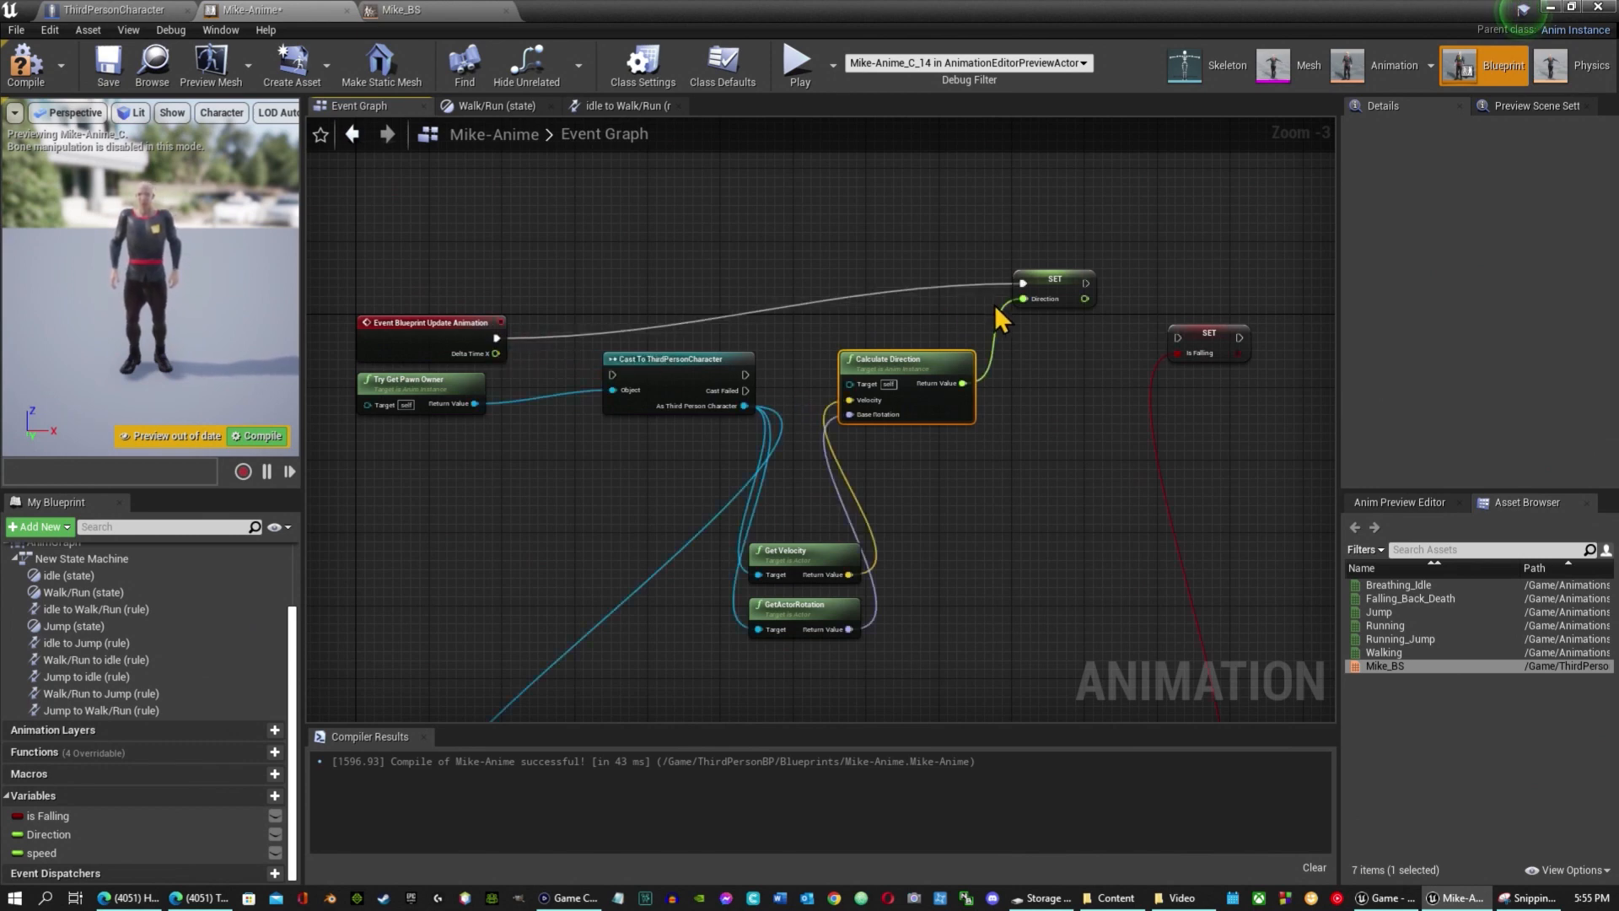
pyautogui.click(711, 368)
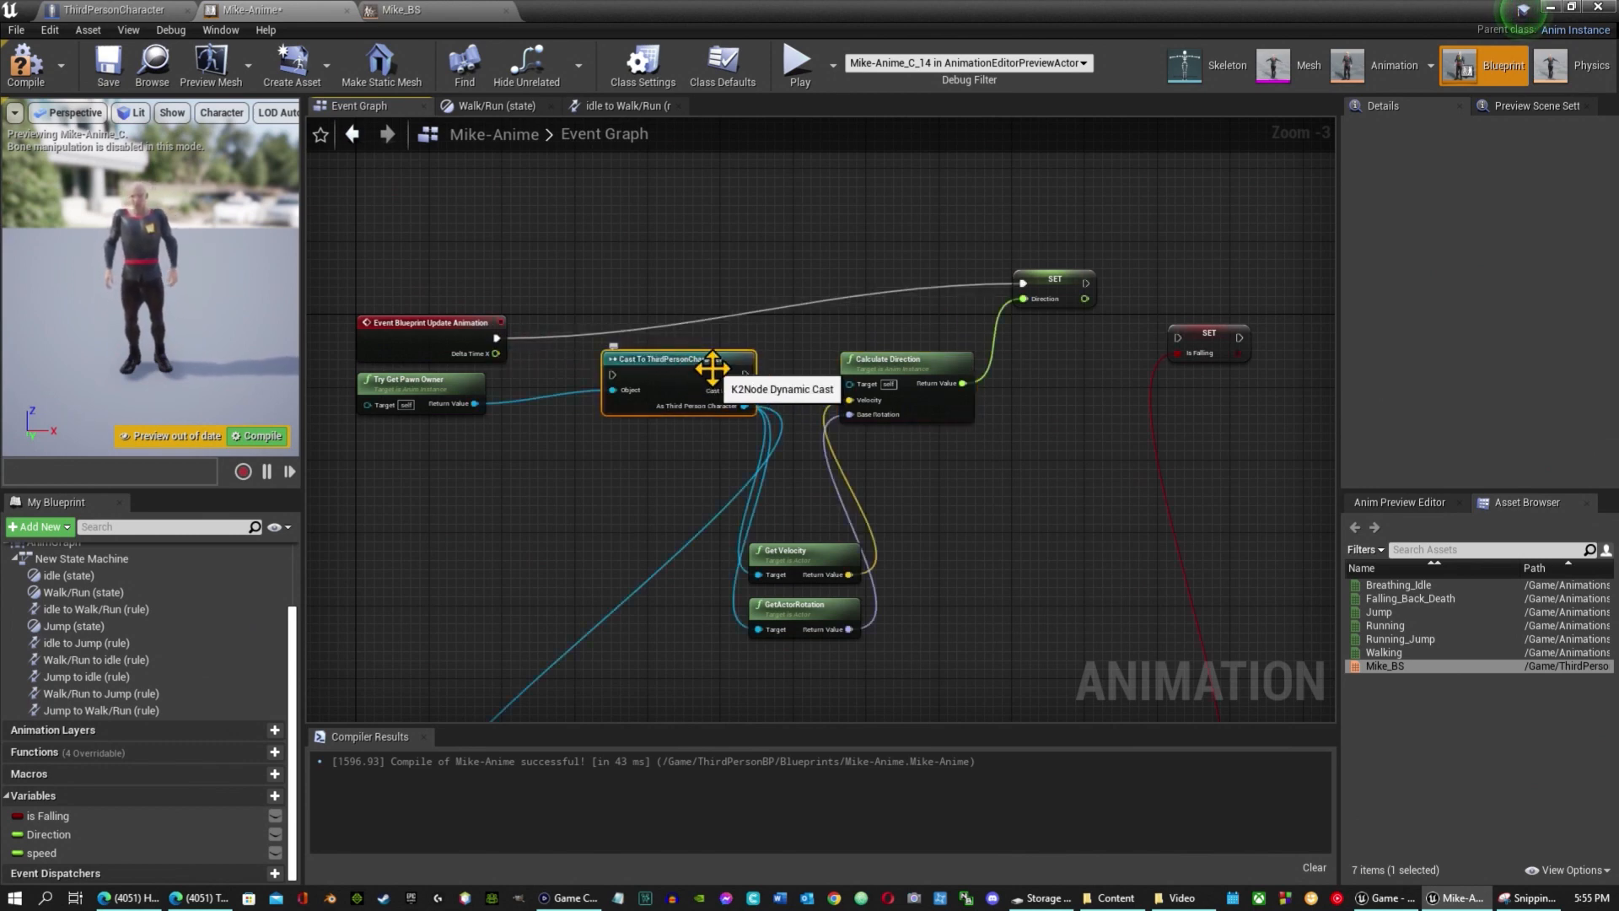
pyautogui.click(498, 325)
pyautogui.moveTo(496, 338); pyautogui.dragTo(612, 376)
pyautogui.moveTo(1023, 285); pyautogui.dragTo(745, 375)
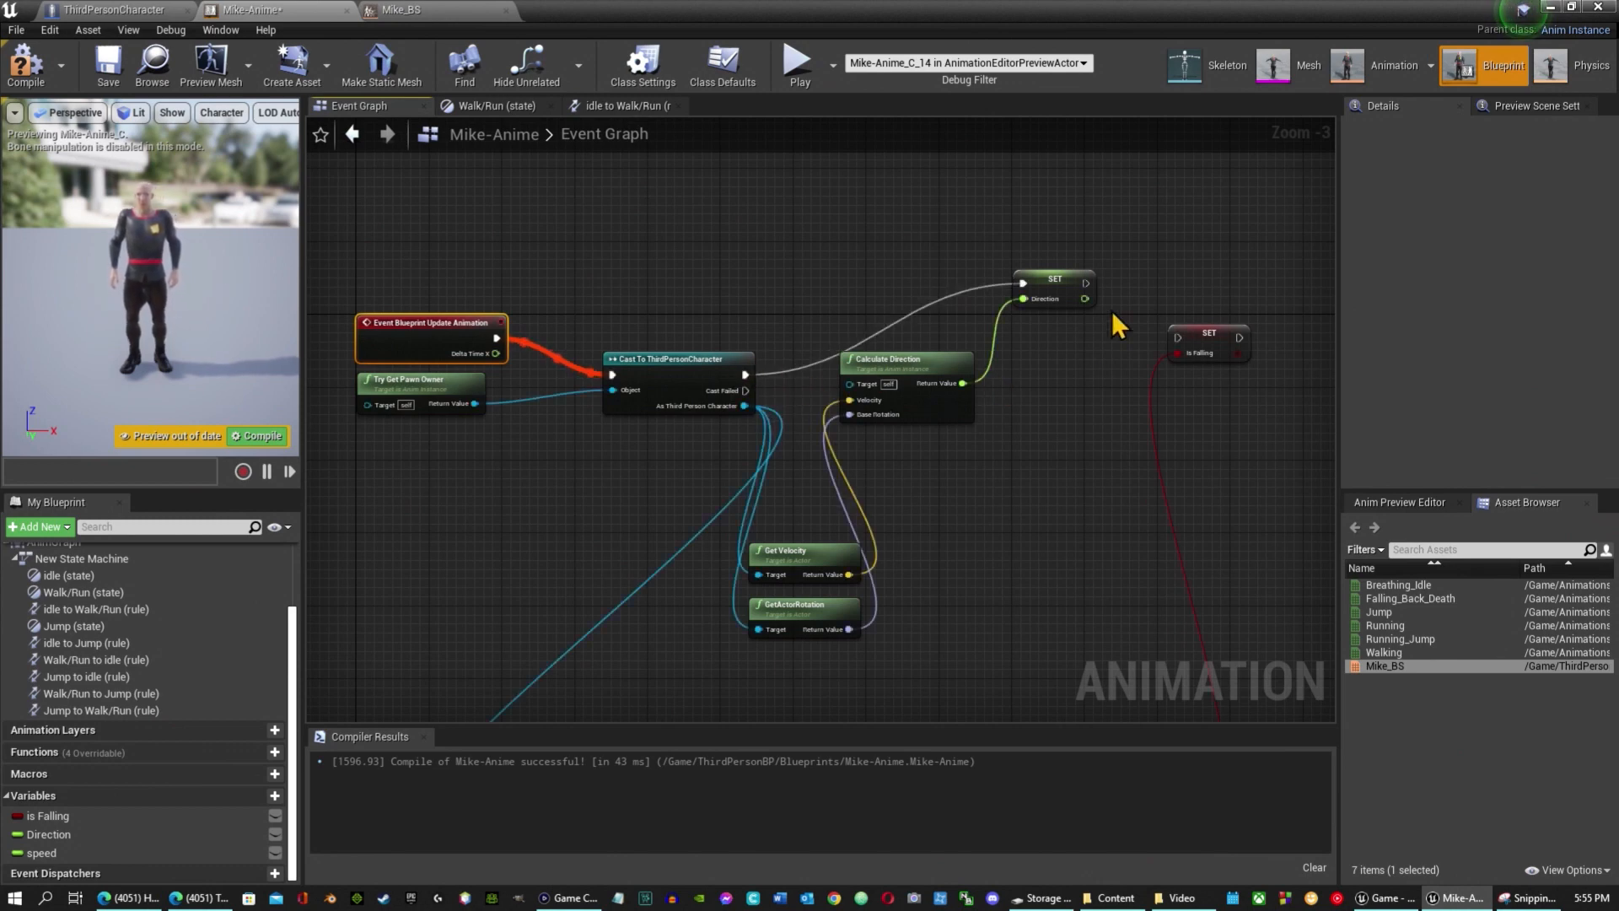
pyautogui.moveTo(1053, 268); pyautogui.dragTo(1071, 251)
pyautogui.moveTo(932, 371); pyautogui.dragTo(976, 352)
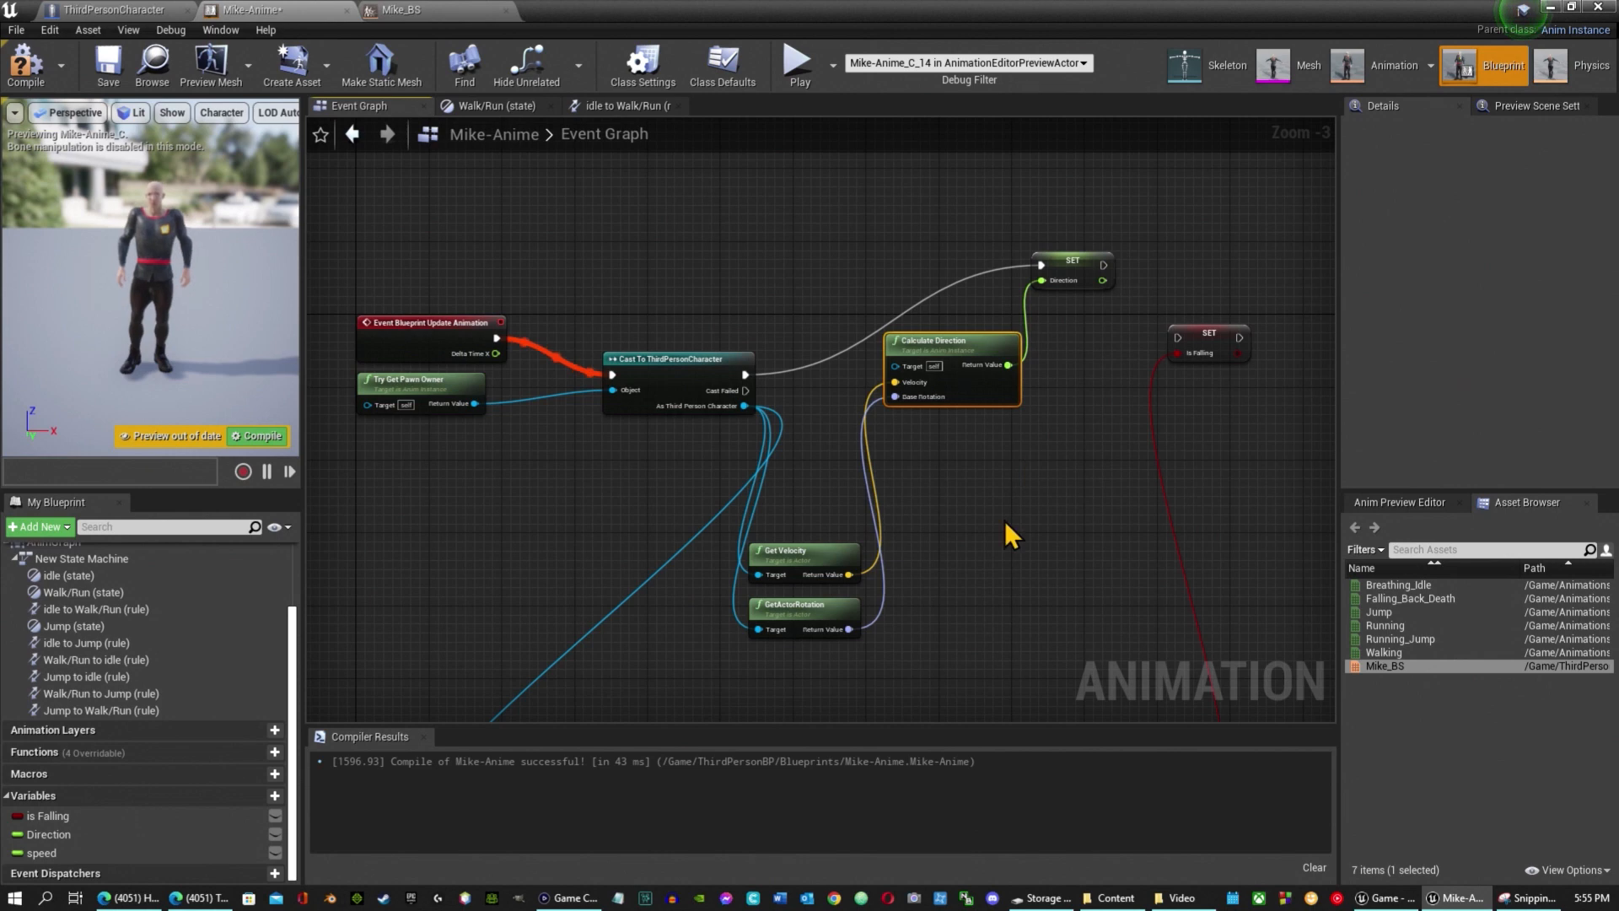
# Add a VectorLengthSquared node fed from Get Velocity's Return Value.
pyautogui.moveTo(848, 574); pyautogui.dragTo(928, 562)
pyautogui.write('v')
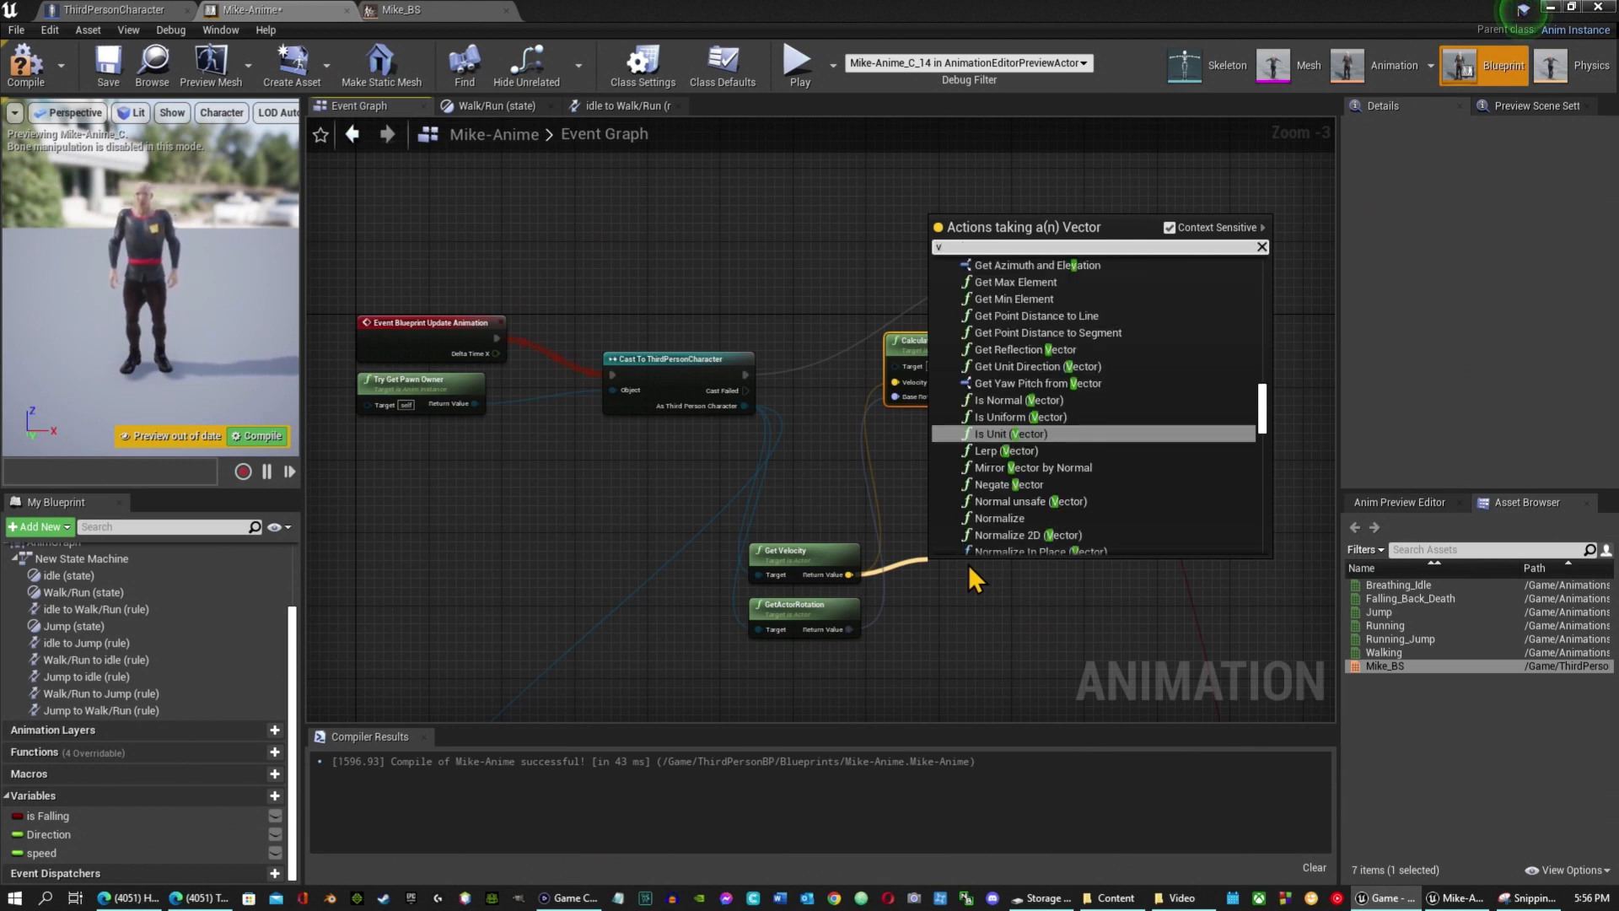
pyautogui.write('ector')
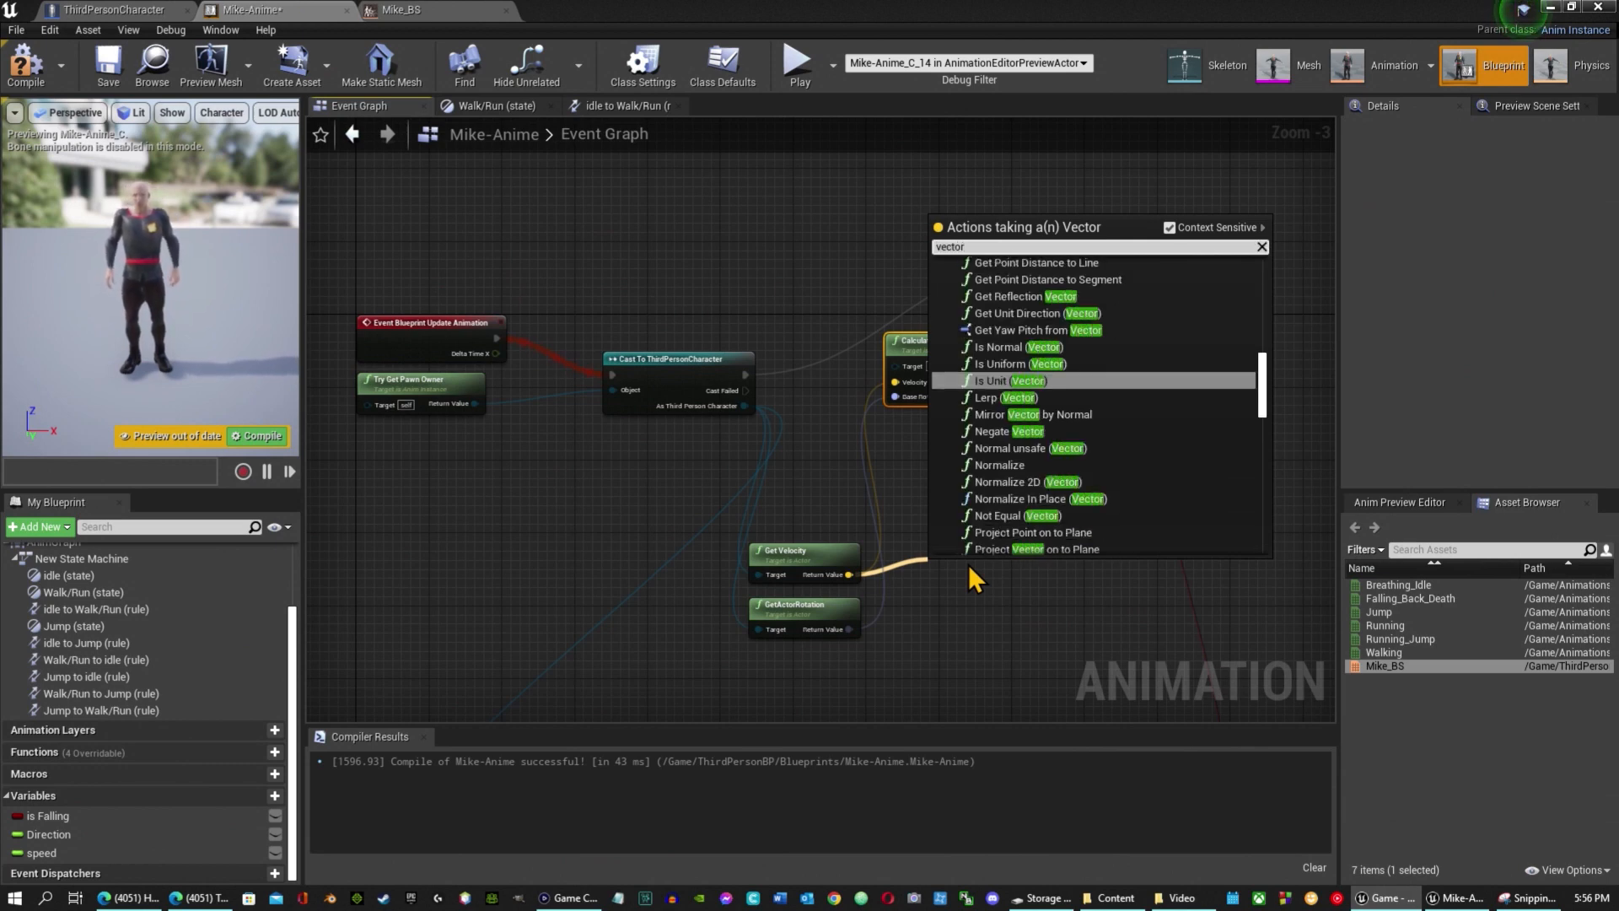
pyautogui.write('l')
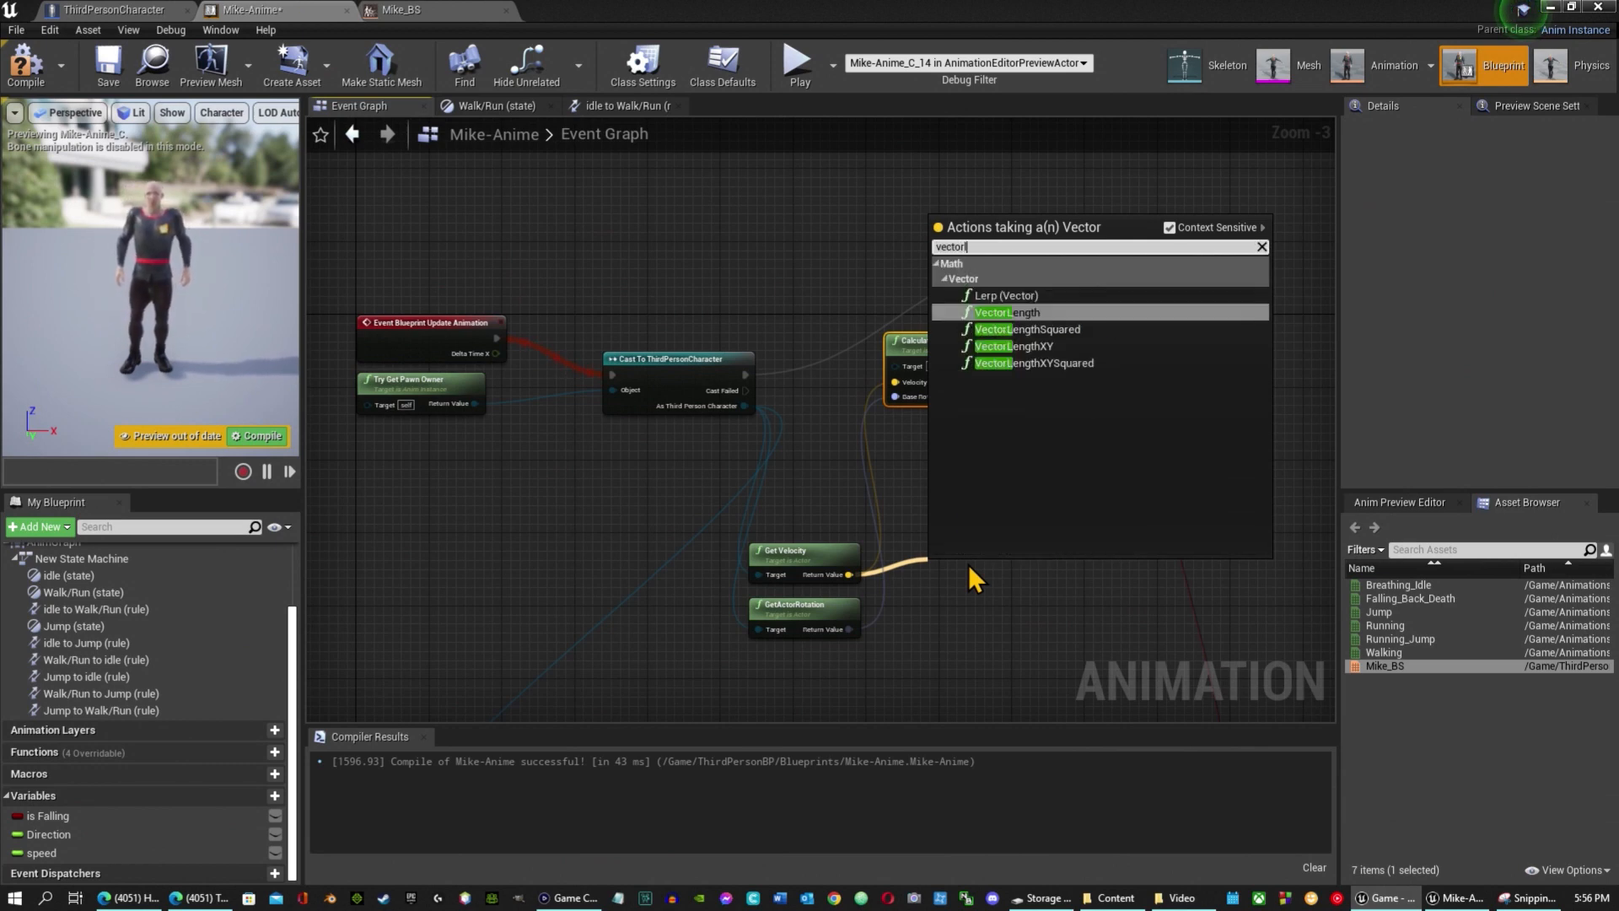
pyautogui.click(1067, 329)
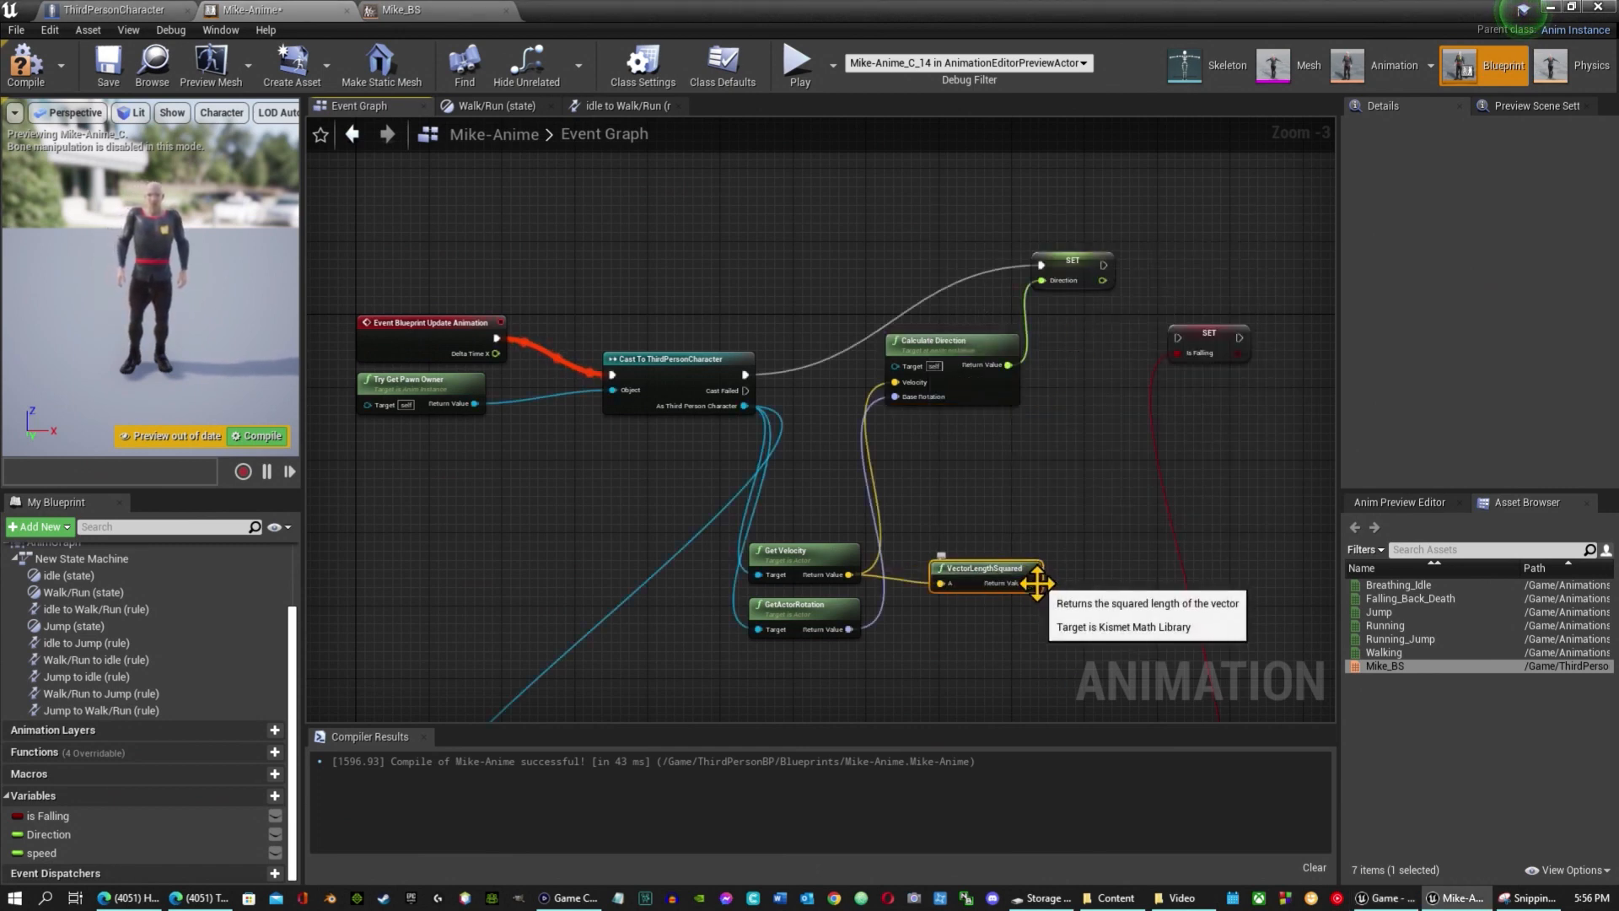
pyautogui.moveTo(1030, 583); pyautogui.dragTo(1166, 273)
pyautogui.write('getsp')
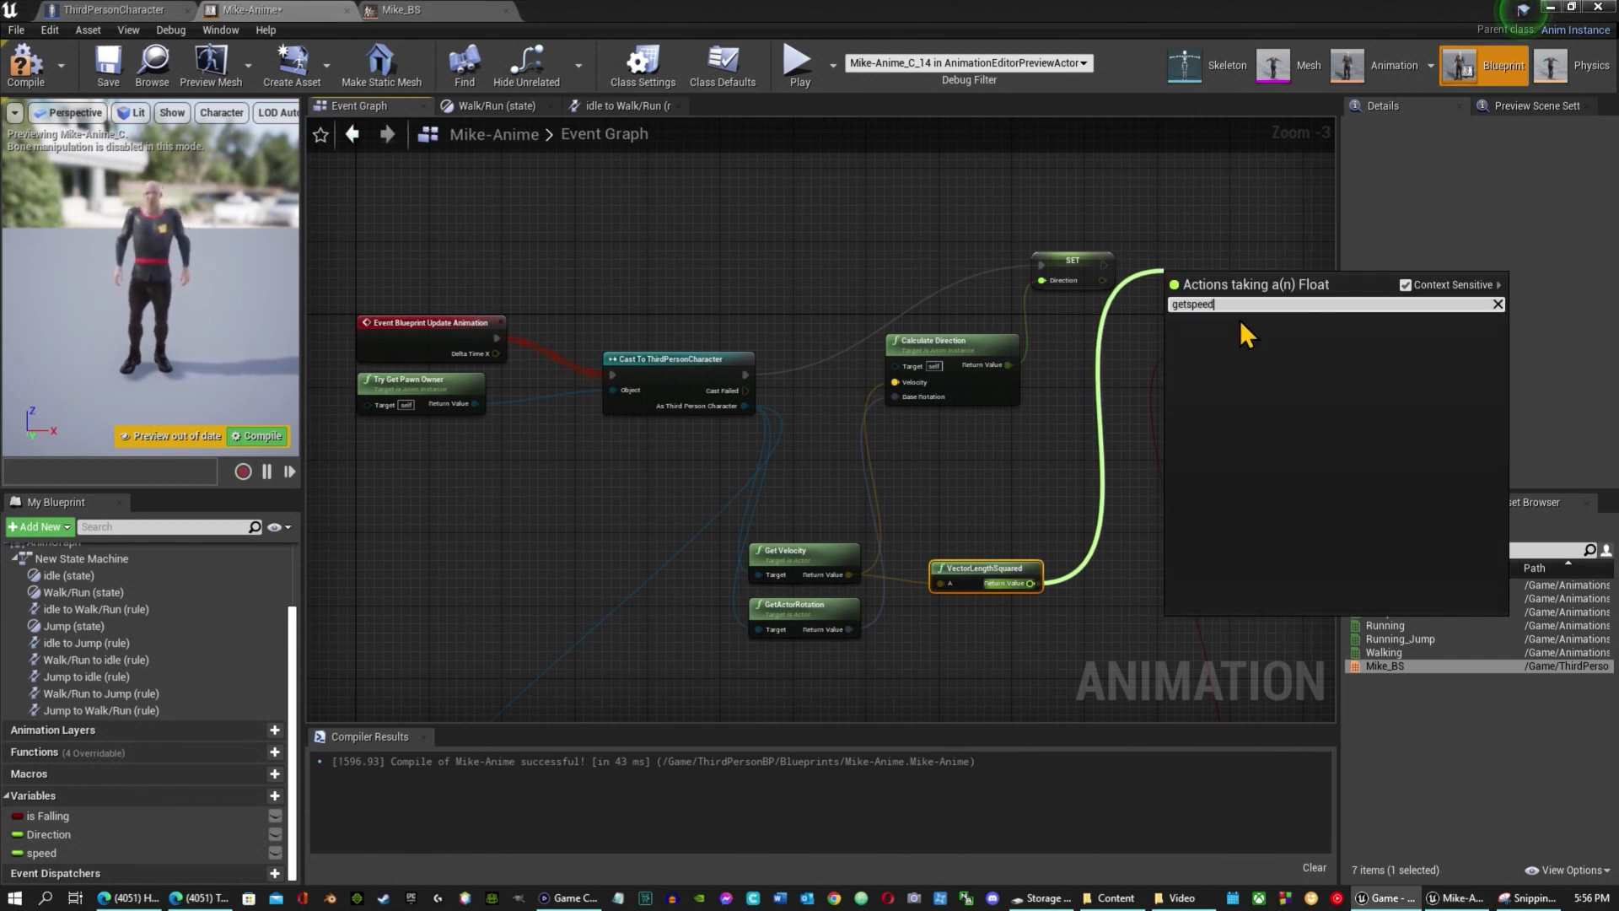
pyautogui.write('eed')
pyautogui.press('BackSpace')
pyautogui.press('BackSpace')
pyautogui.press('BackSpace')
pyautogui.press('BackSpace')
pyautogui.press('BackSpace')
pyautogui.press('BackSpace')
pyautogui.press('BackSpace')
pyautogui.press('BackSpace')
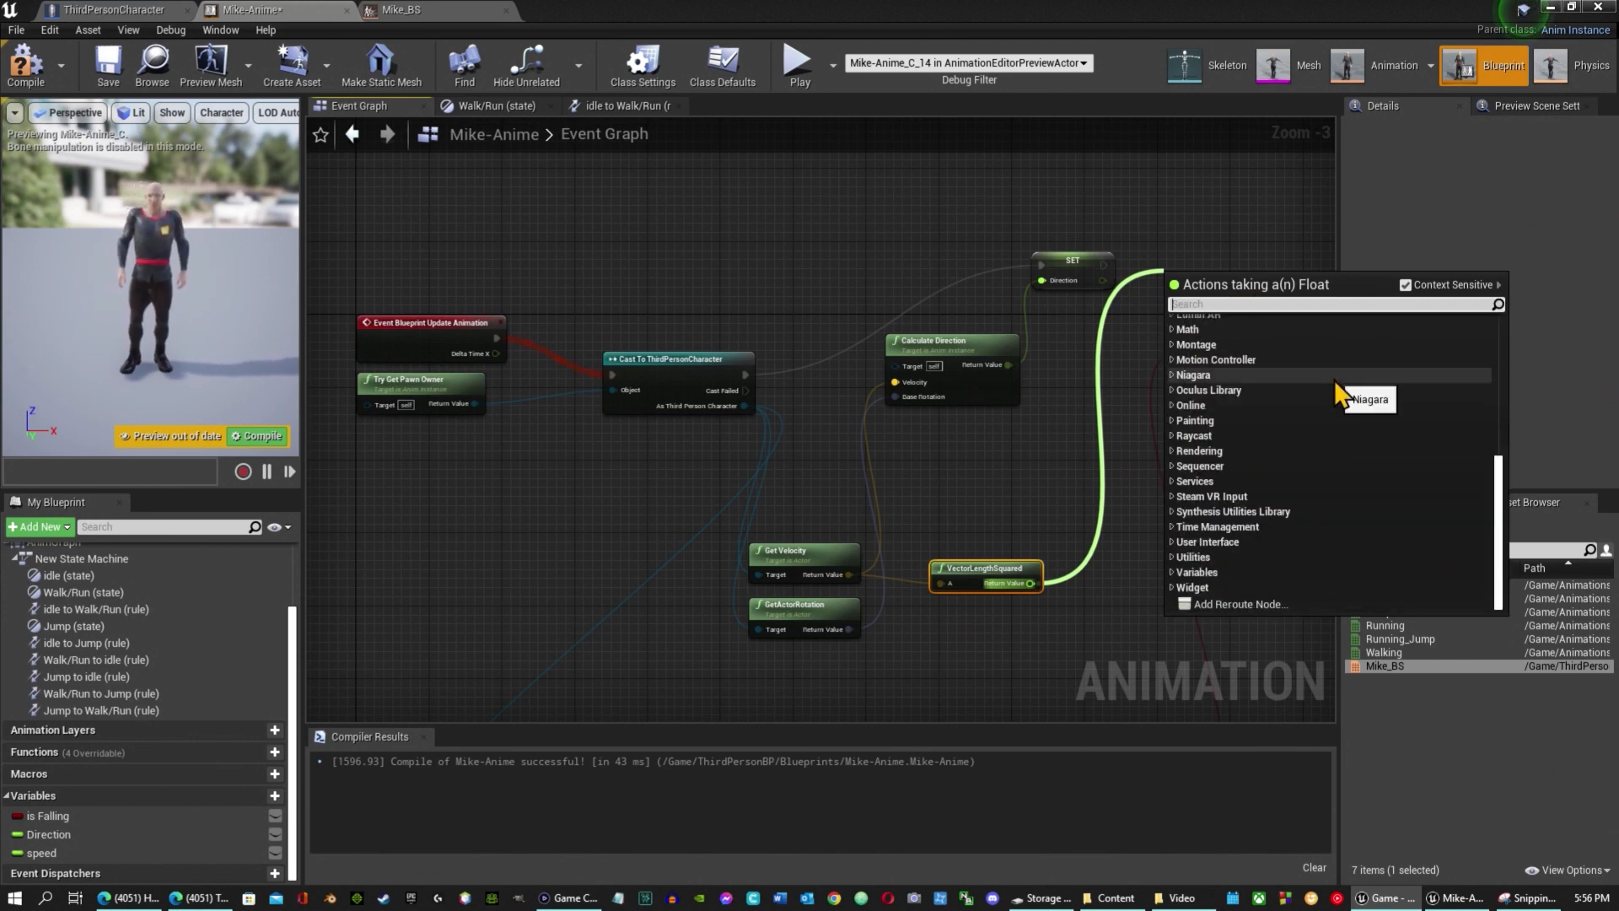
pyautogui.write('get')
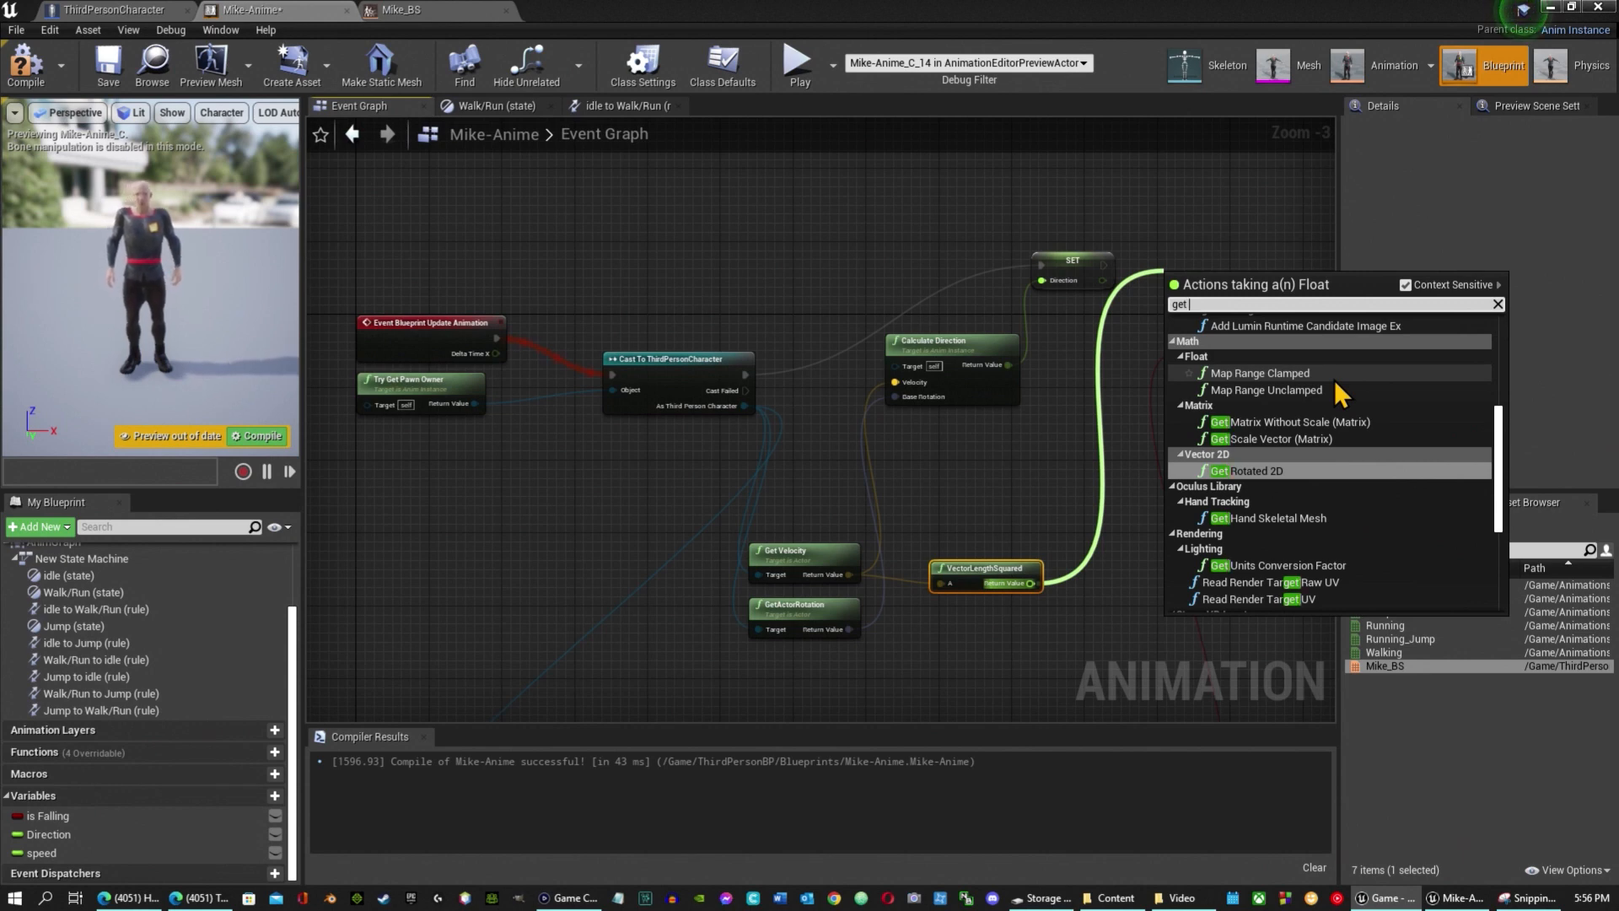
pyautogui.write(' spee')
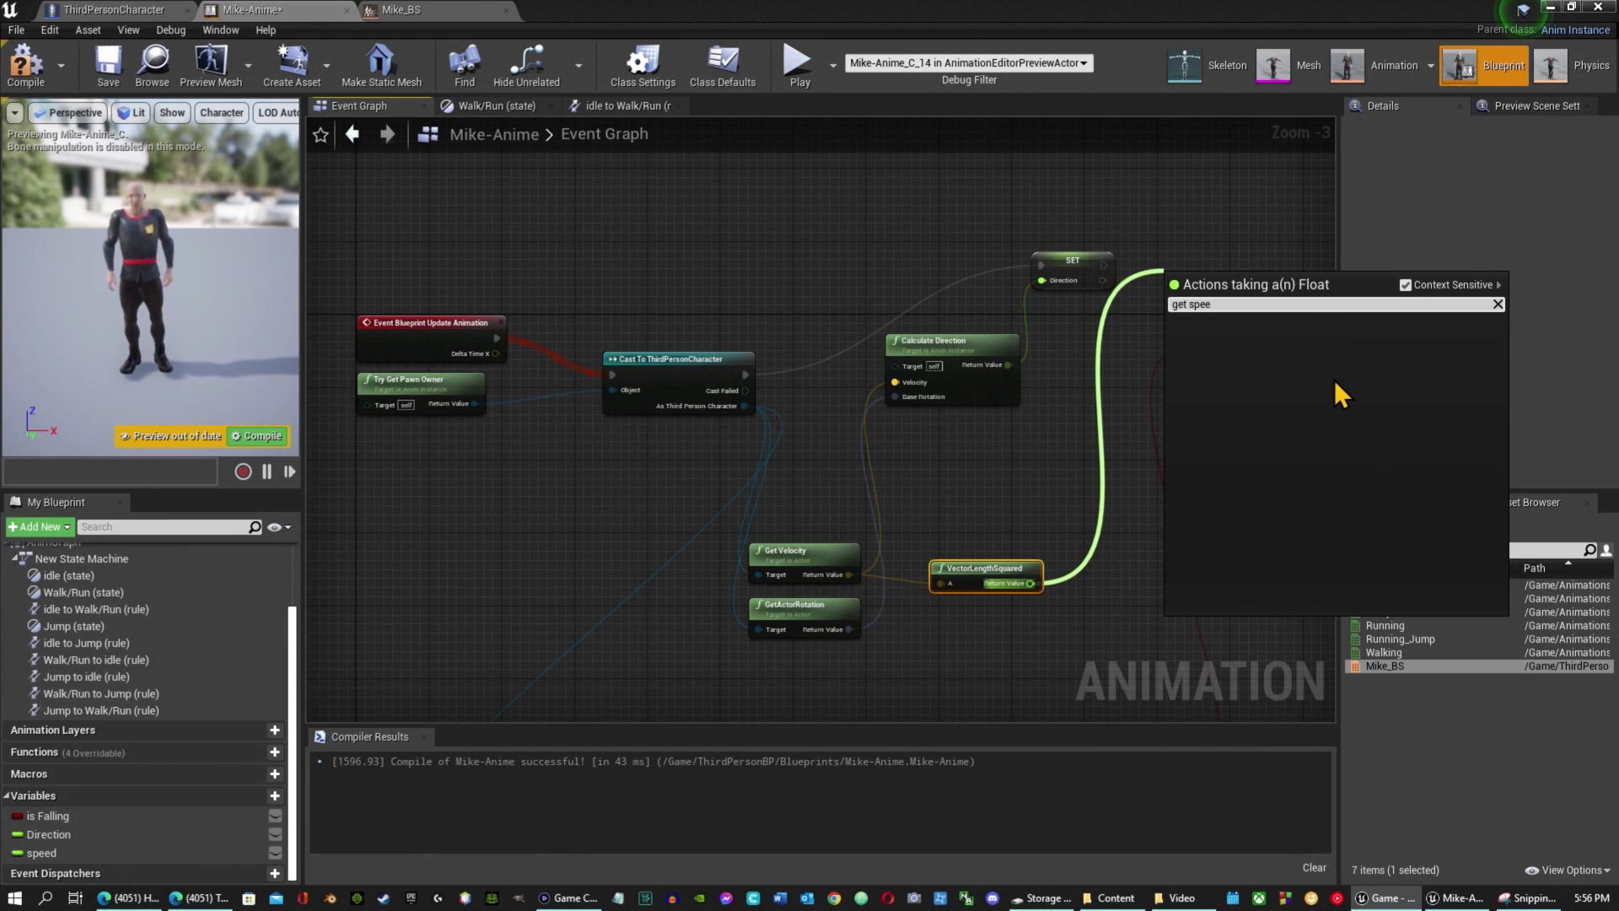
pyautogui.click(1059, 462)
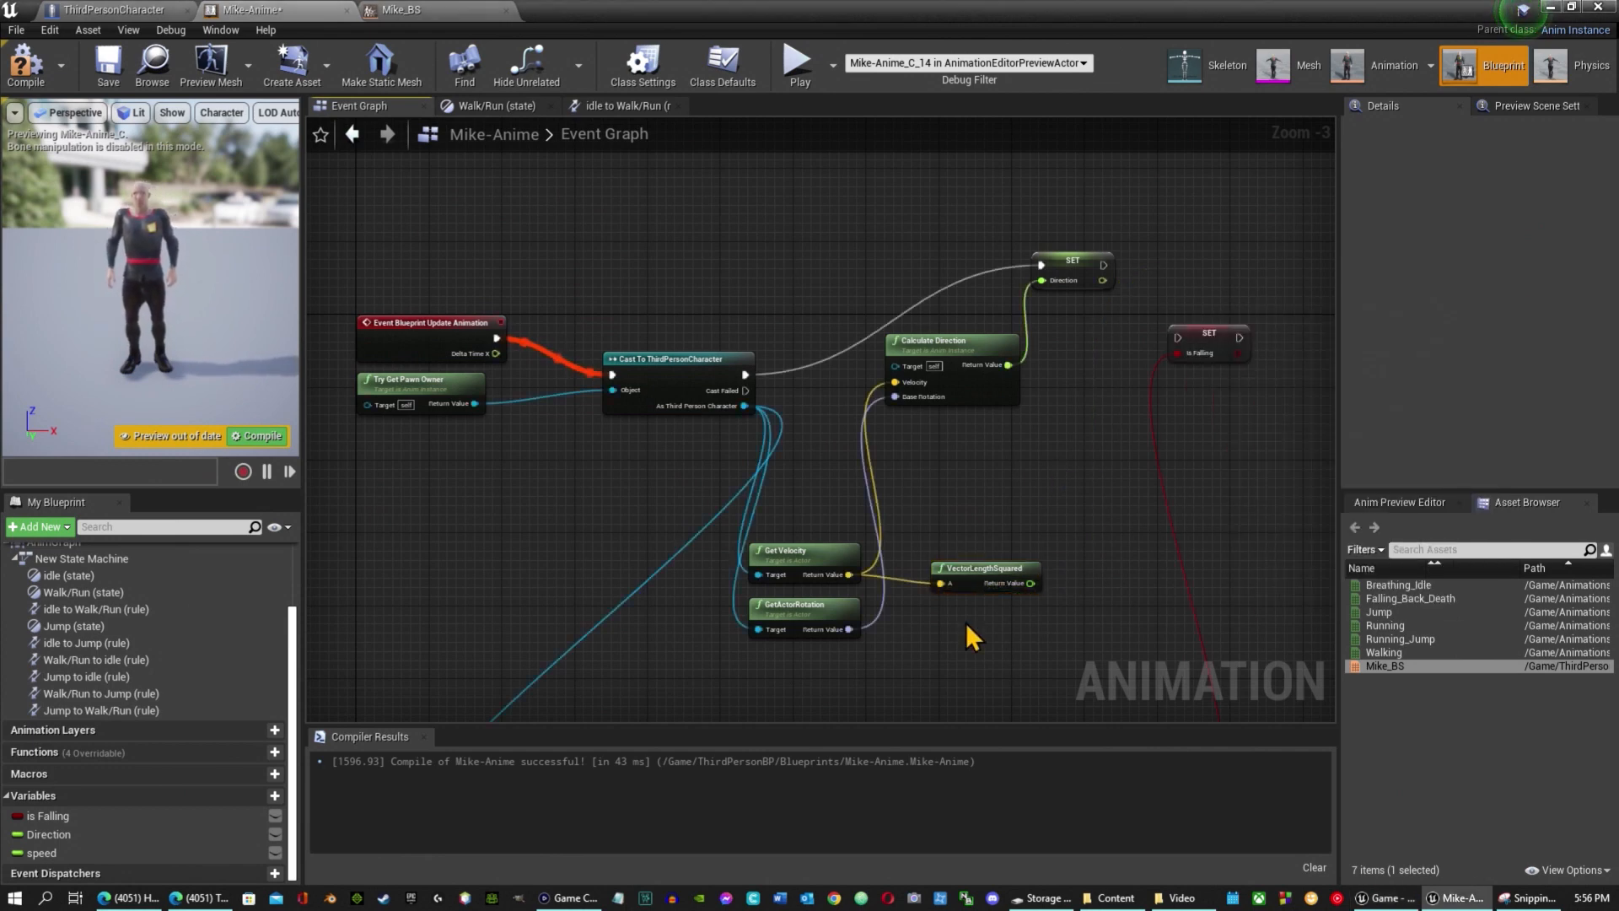
# Add a Set Speed node fed from VectorLengthSquared's Return Value.
pyautogui.moveTo(1030, 582); pyautogui.dragTo(1160, 280)
pyautogui.write('set')
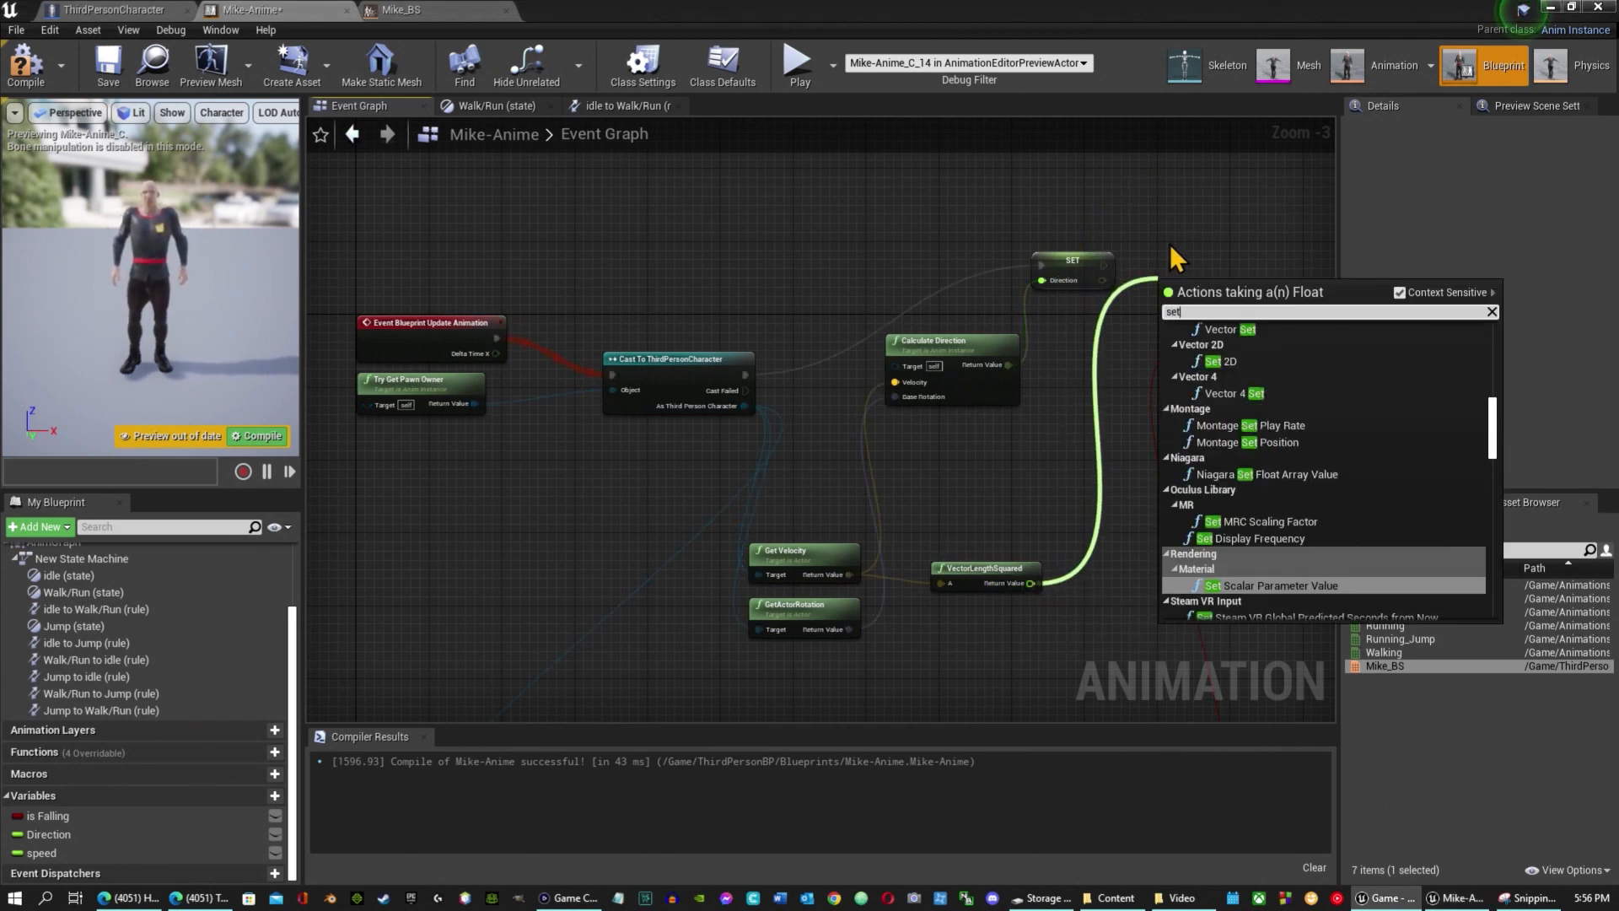
pyautogui.write(' speed')
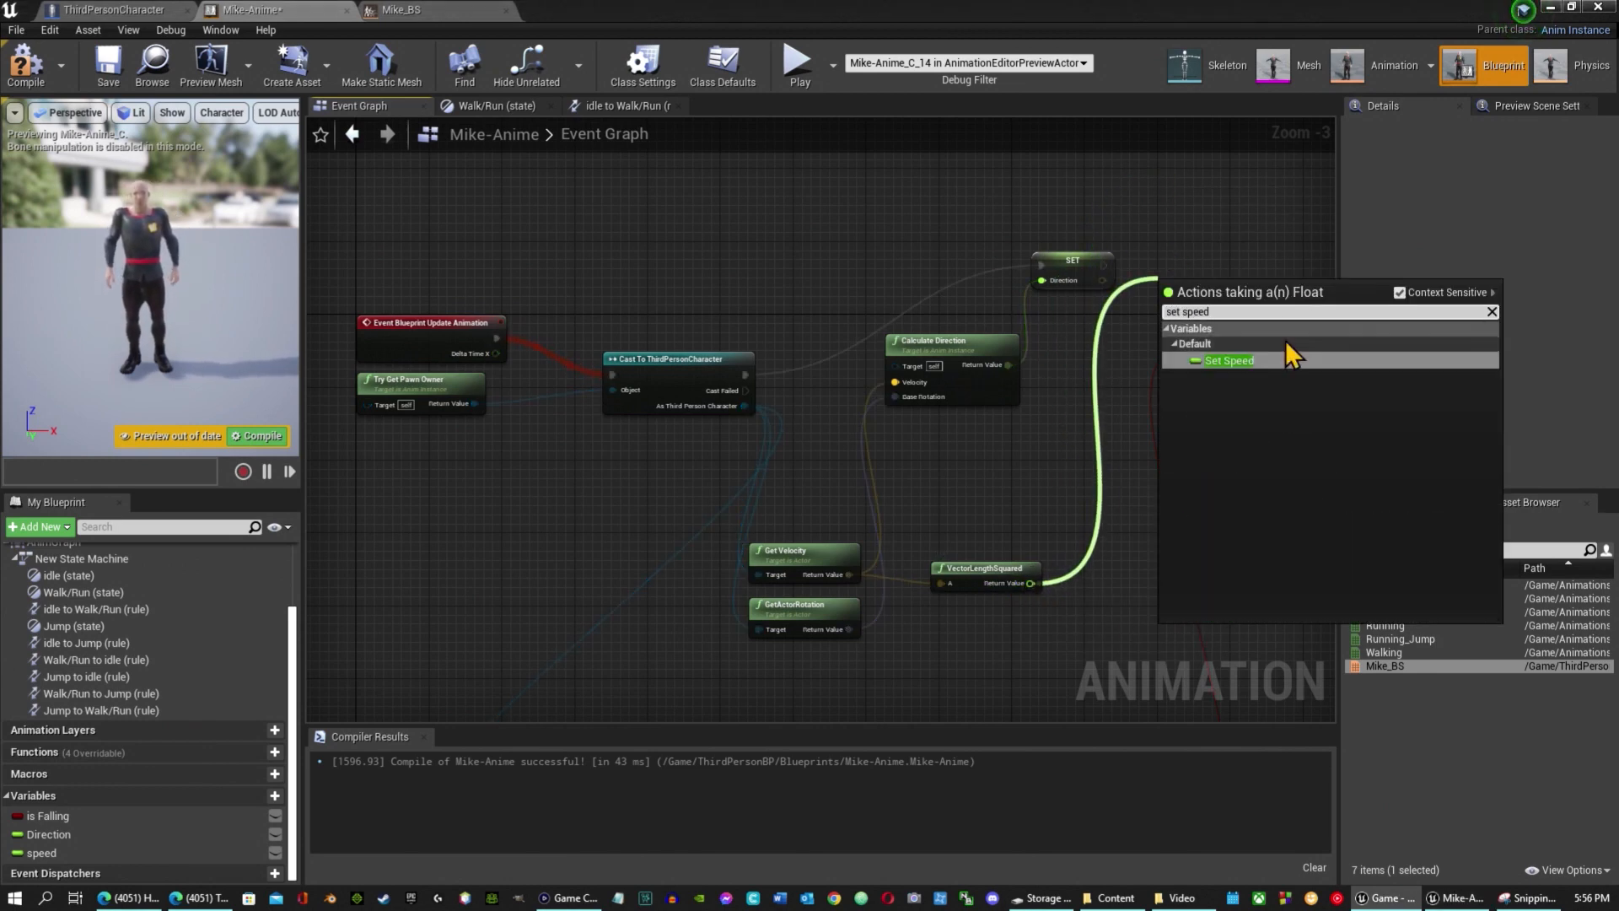
pyautogui.click(1246, 360)
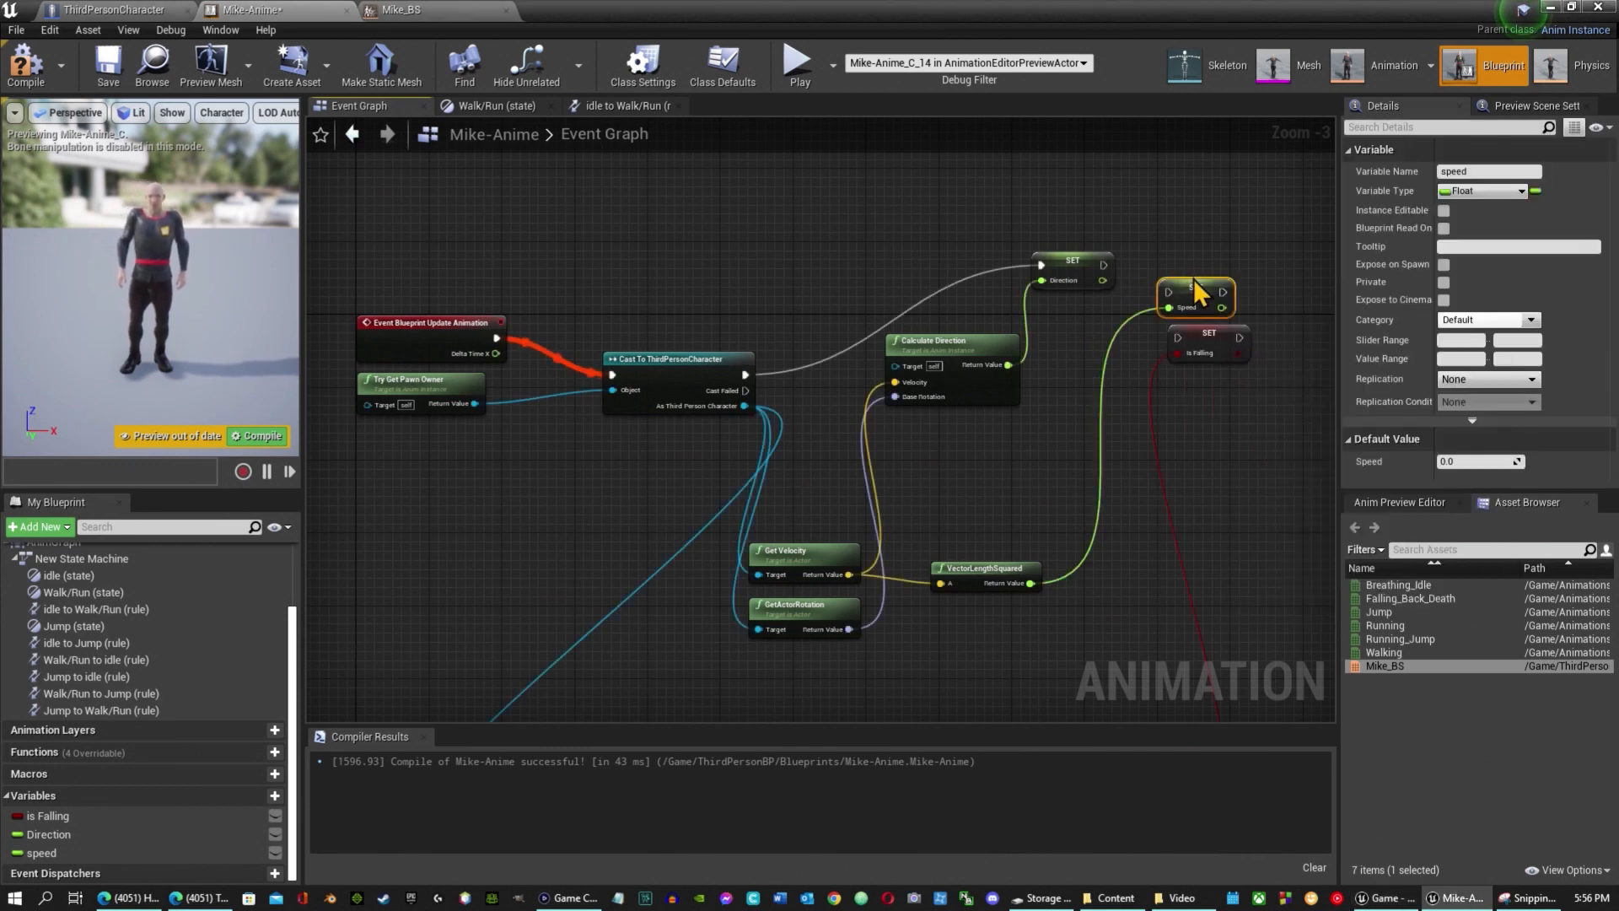
# Chain execution from SET Direction through SET Speed to SET Is Falling, and compile the animation blueprint.
pyautogui.moveTo(1191, 282); pyautogui.dragTo(1103, 265)
pyautogui.moveTo(1208, 340); pyautogui.dragTo(1272, 313)
pyautogui.moveTo(1221, 253); pyautogui.dragTo(1241, 310)
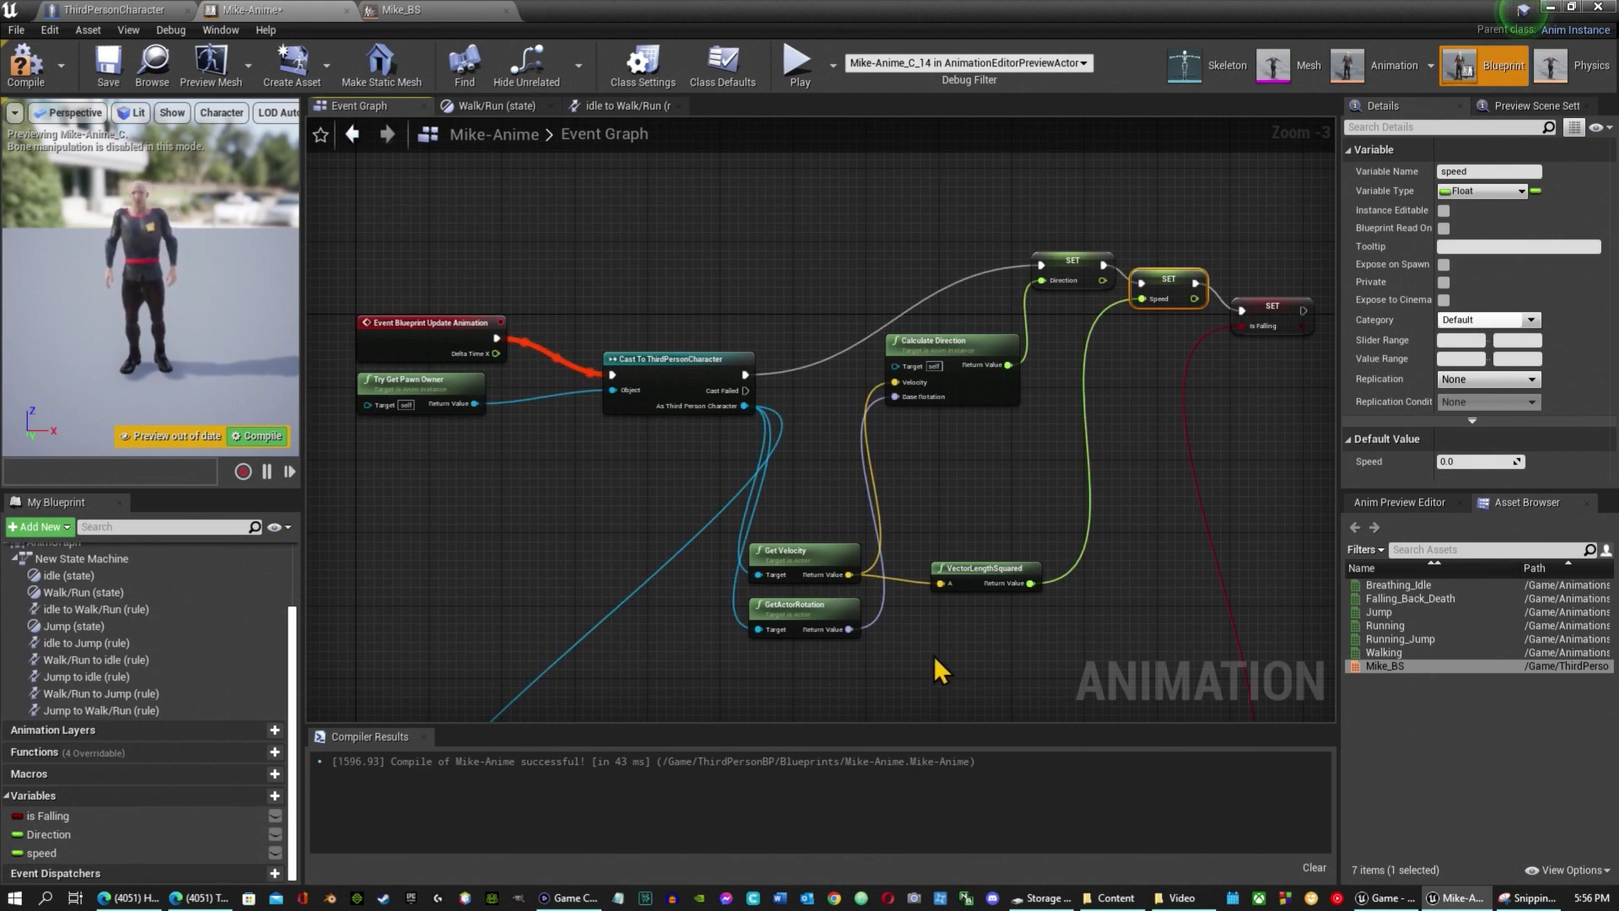
pyautogui.scroll(-3, 691, 582)
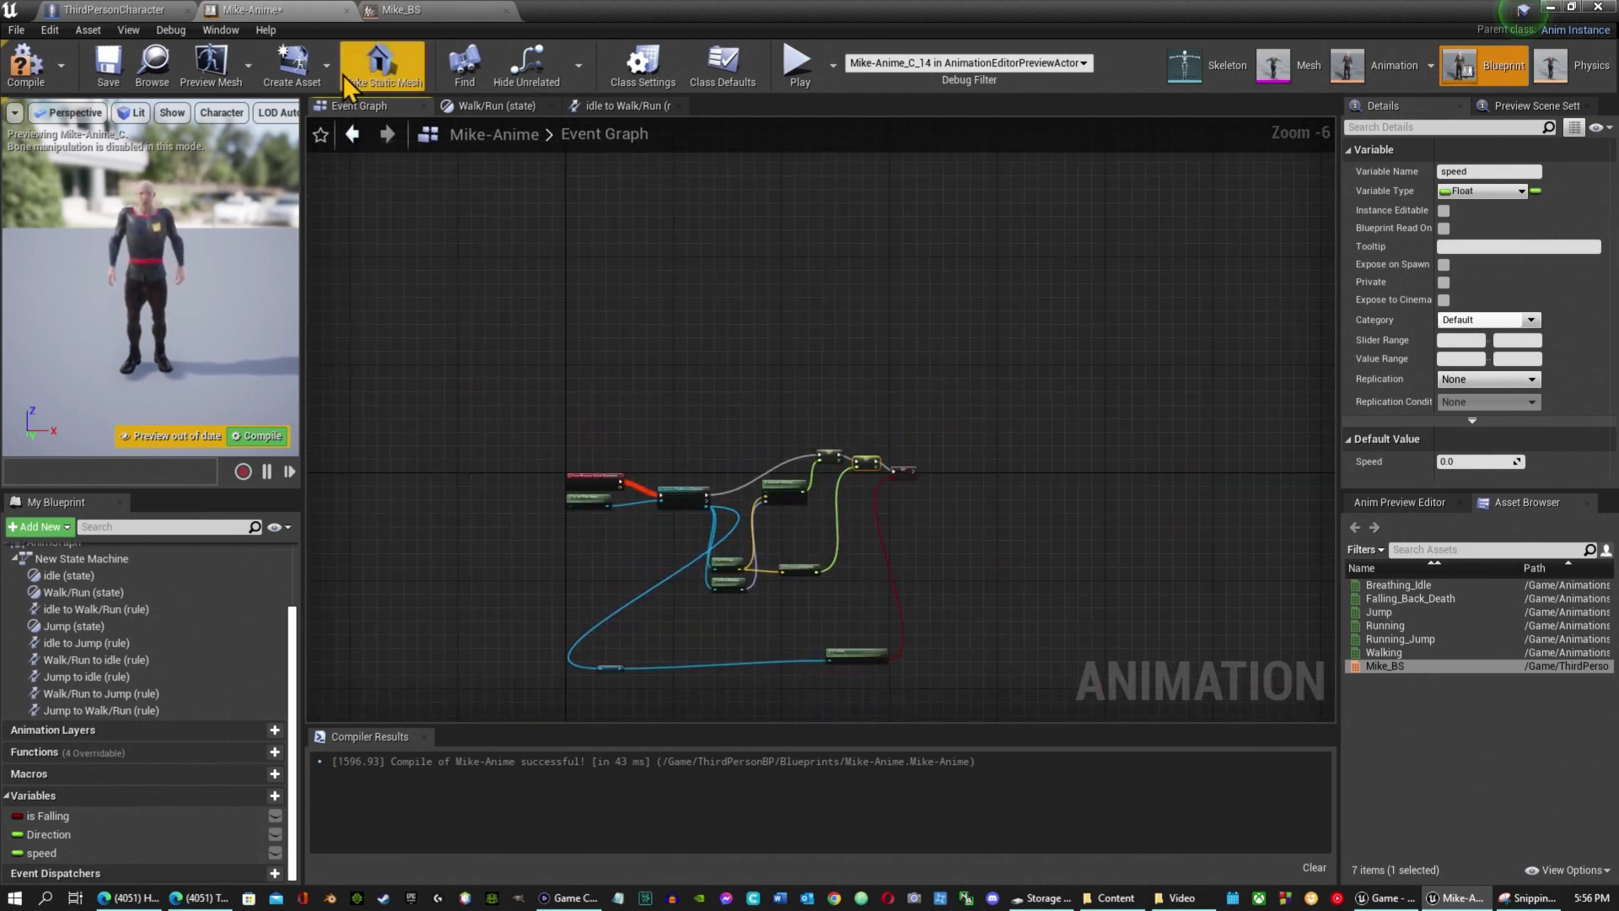
pyautogui.click(24, 74)
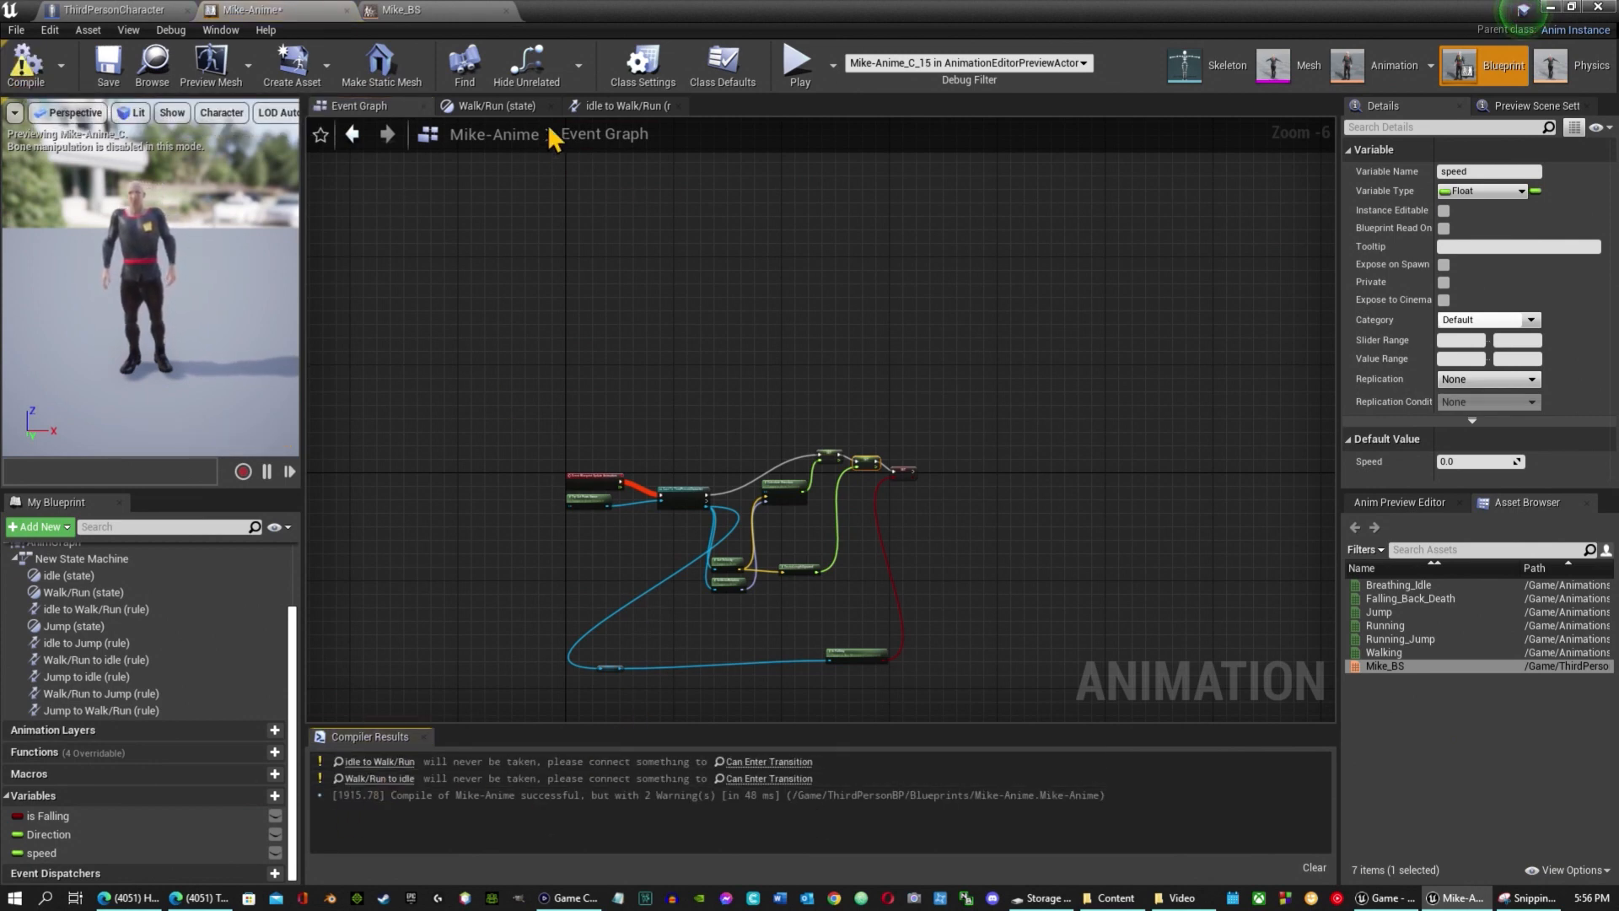
# Open the idle to Walk/Run transition rule and add a Get speed node beside the Result node.
pyautogui.click(628, 106)
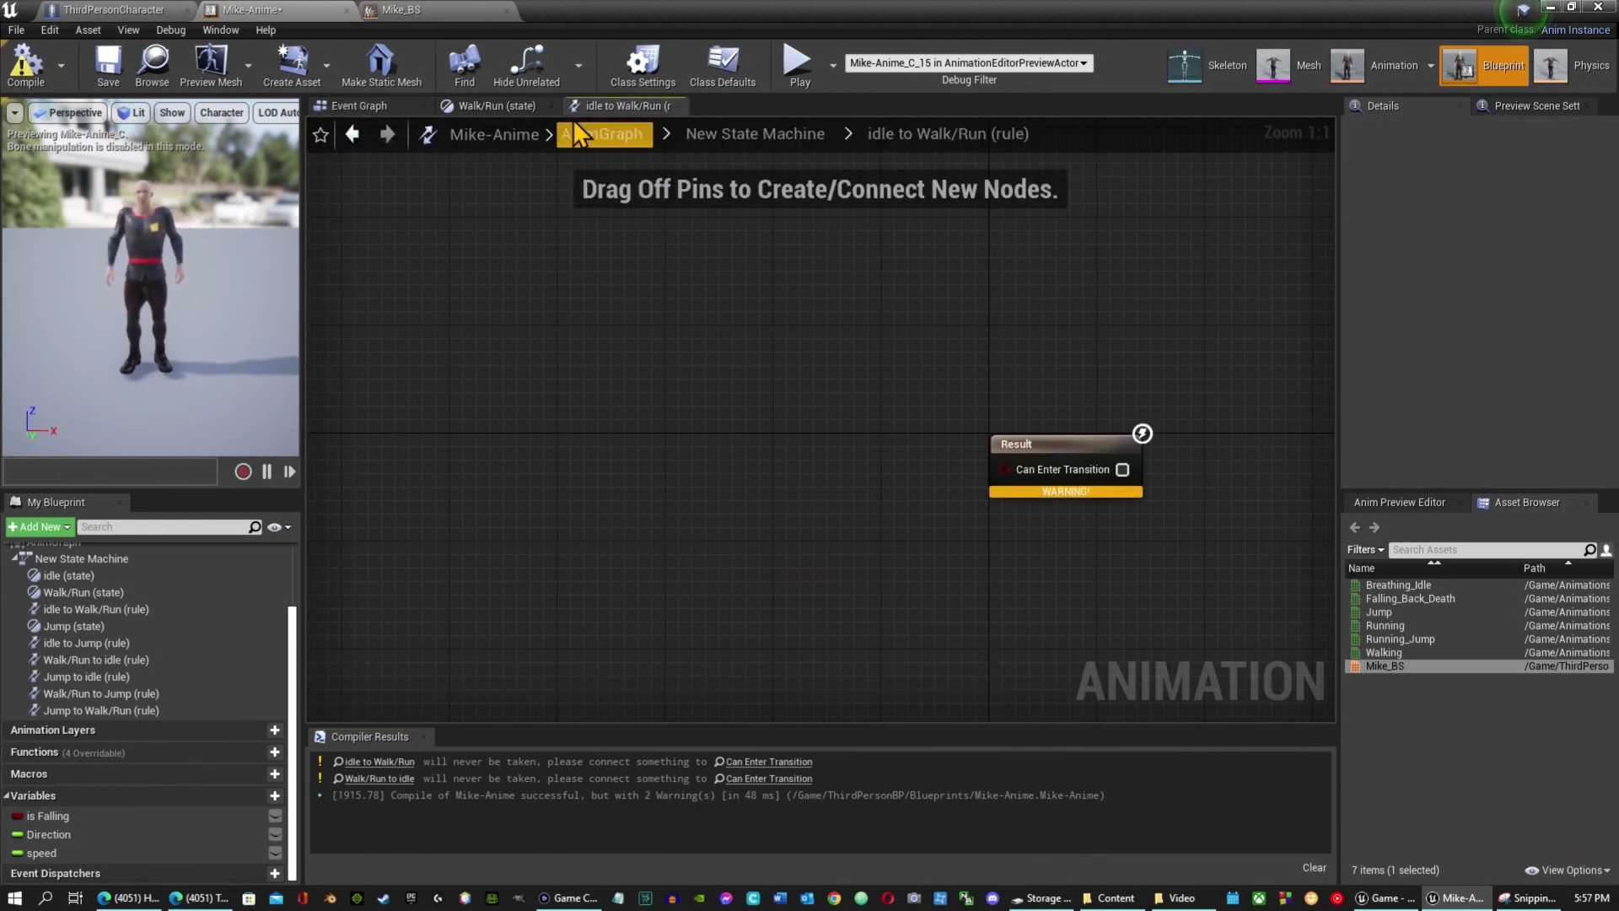
pyautogui.click(762, 139)
pyautogui.doubleClick(958, 498)
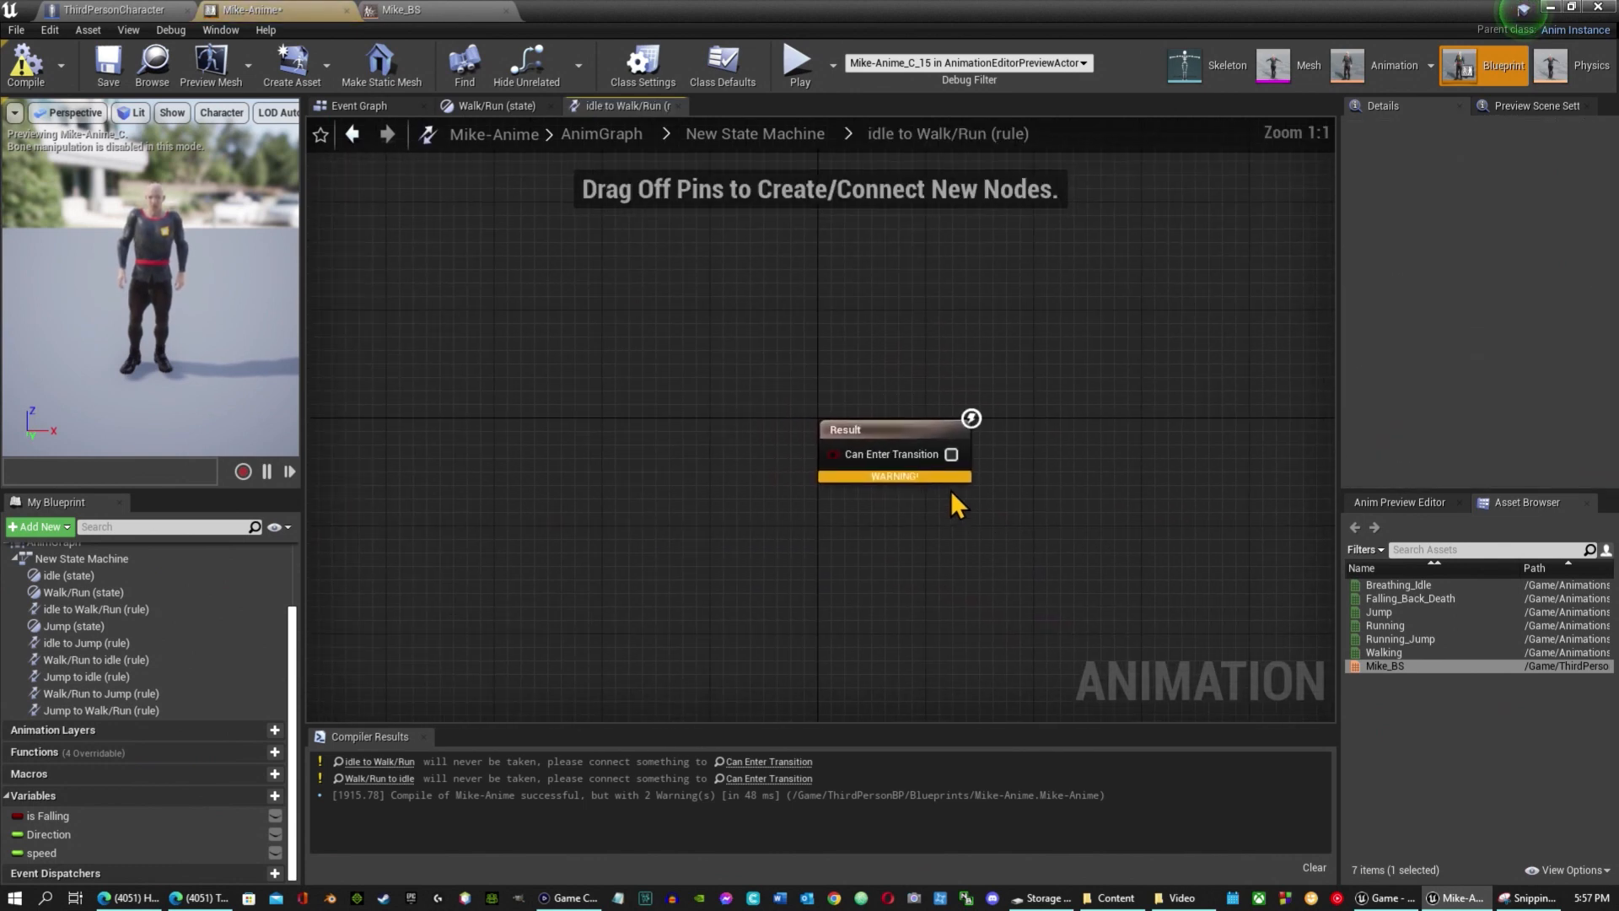
pyautogui.moveTo(56, 851); pyautogui.dragTo(586, 476)
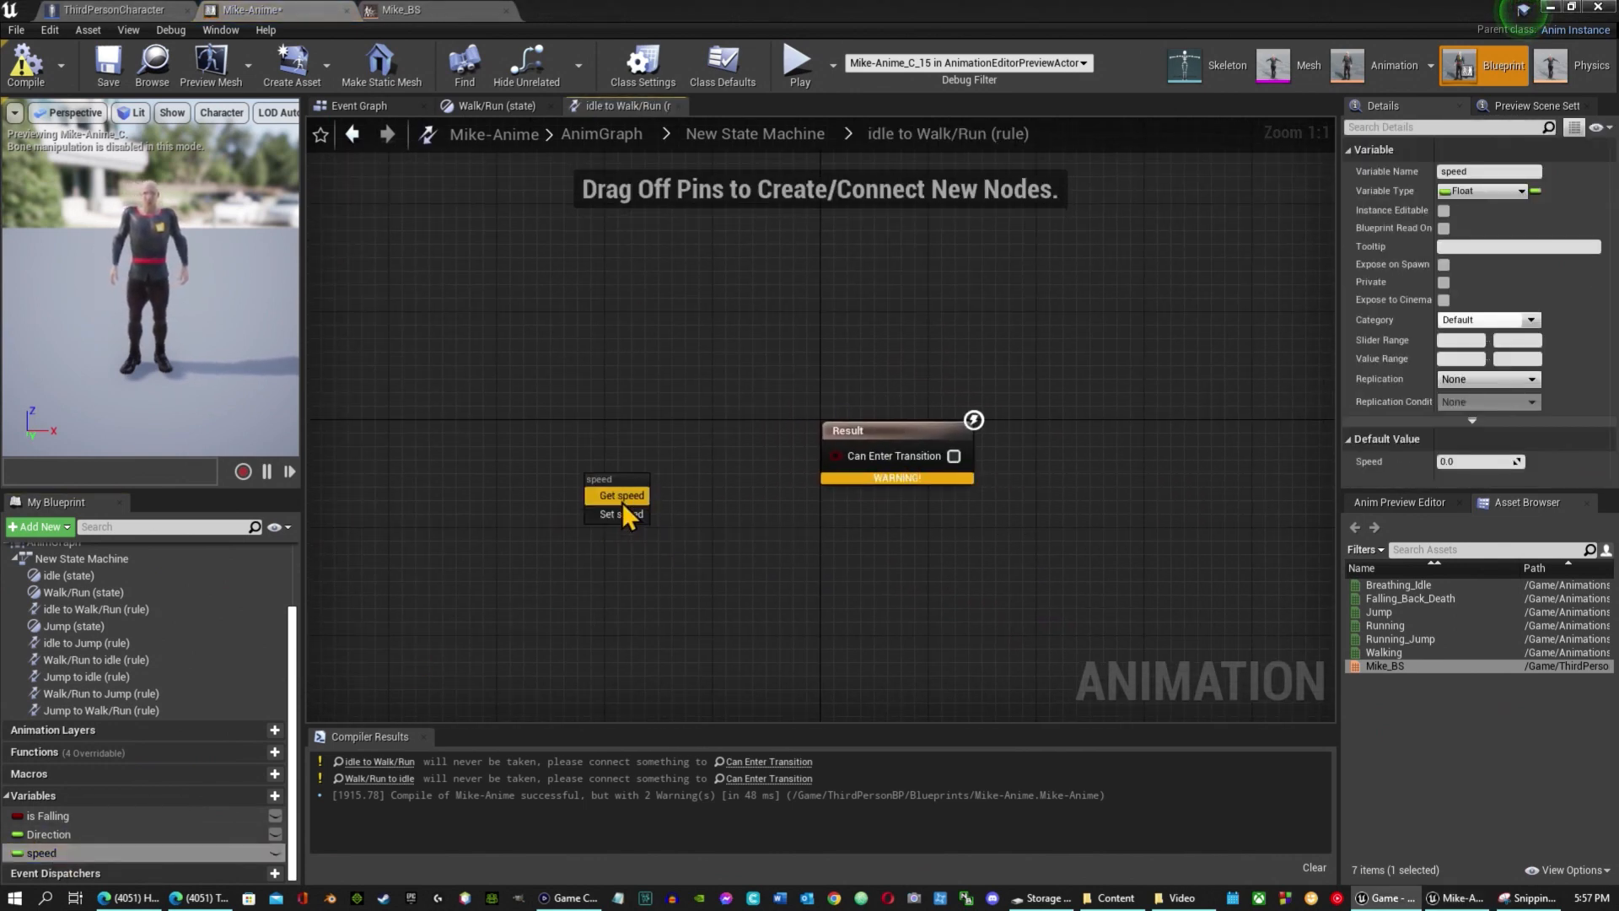
pyautogui.click(620, 496)
# Feed Speed into a float >= float comparison against 10 and connect its output to Can Enter Transition.
pyautogui.moveTo(637, 496); pyautogui.dragTo(602, 440)
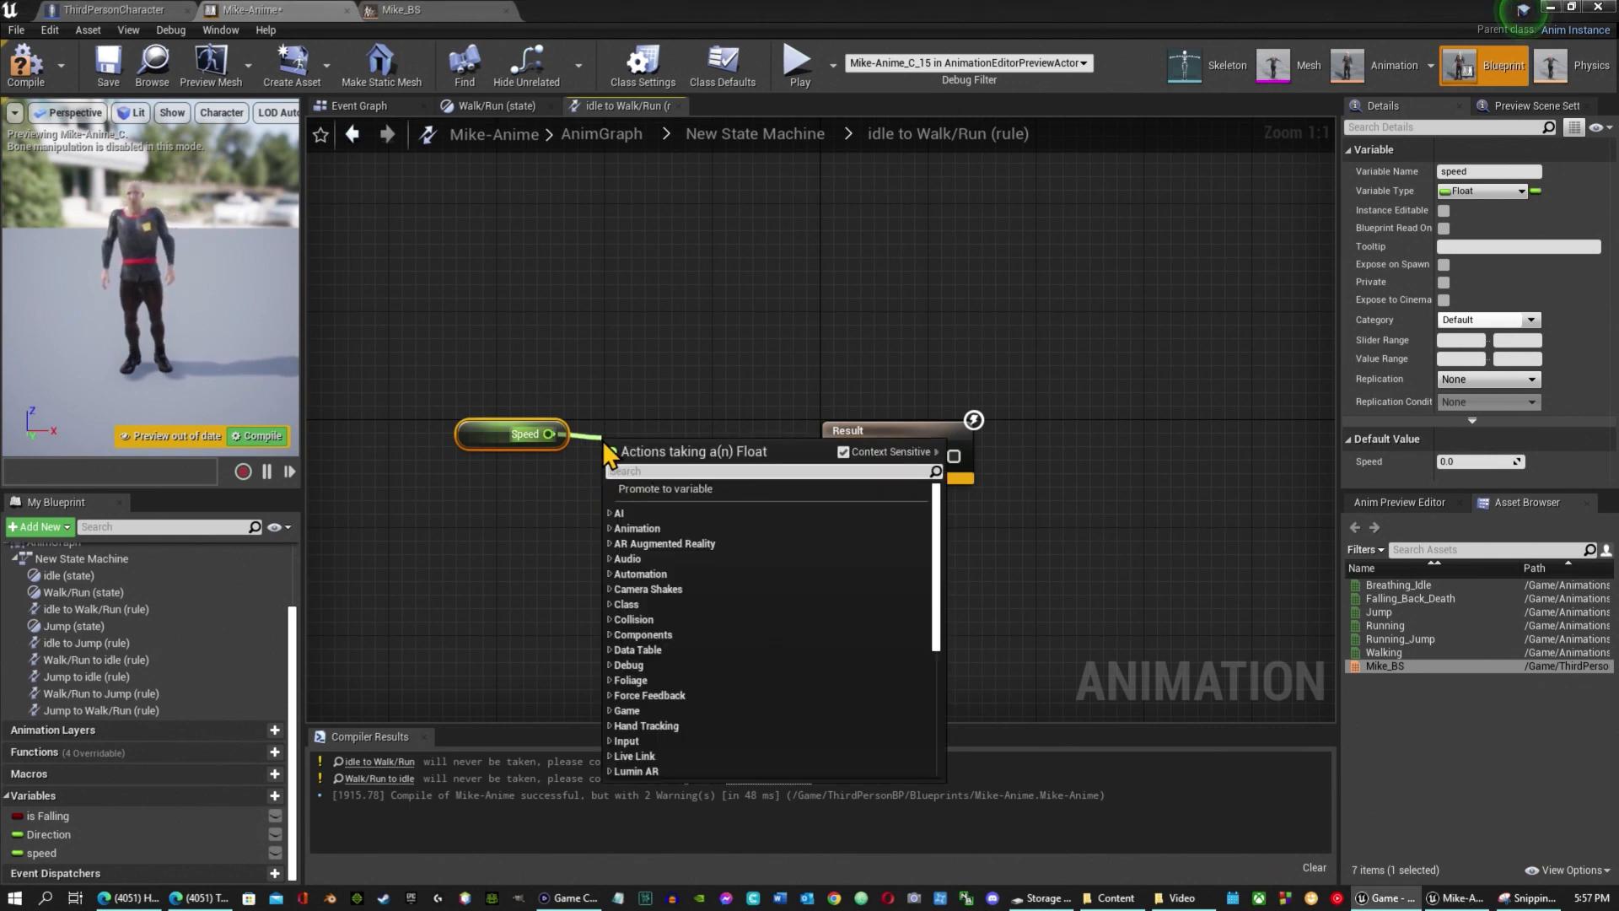
pyautogui.write('>=')
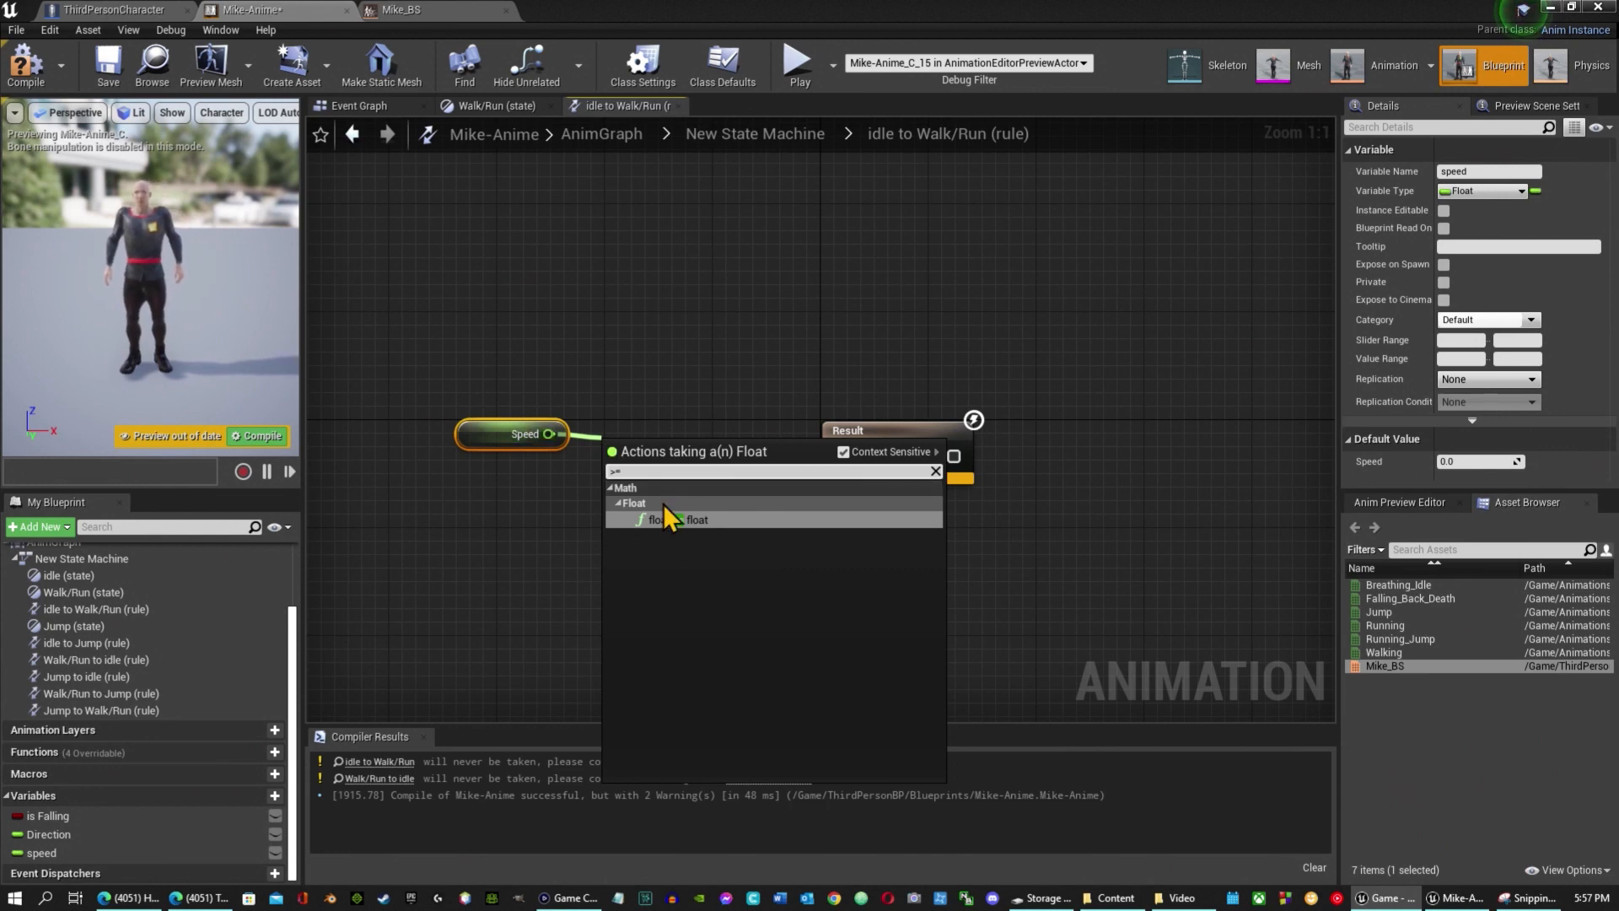
pyautogui.click(674, 519)
pyautogui.click(650, 467)
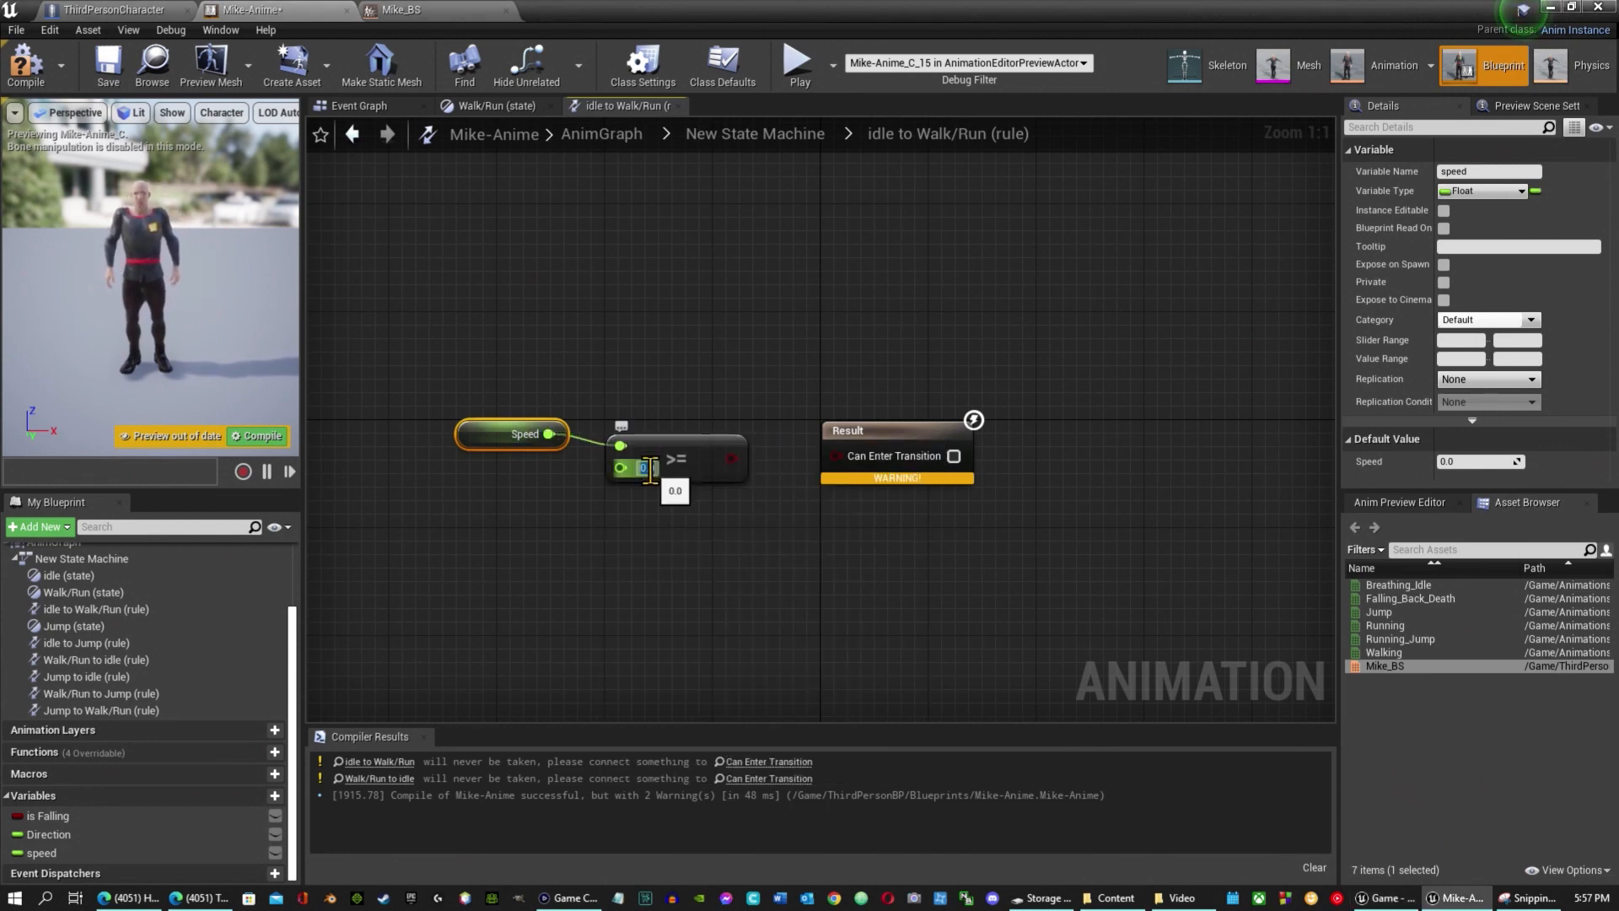
pyautogui.write('10')
pyautogui.moveTo(740, 459); pyautogui.dragTo(835, 455)
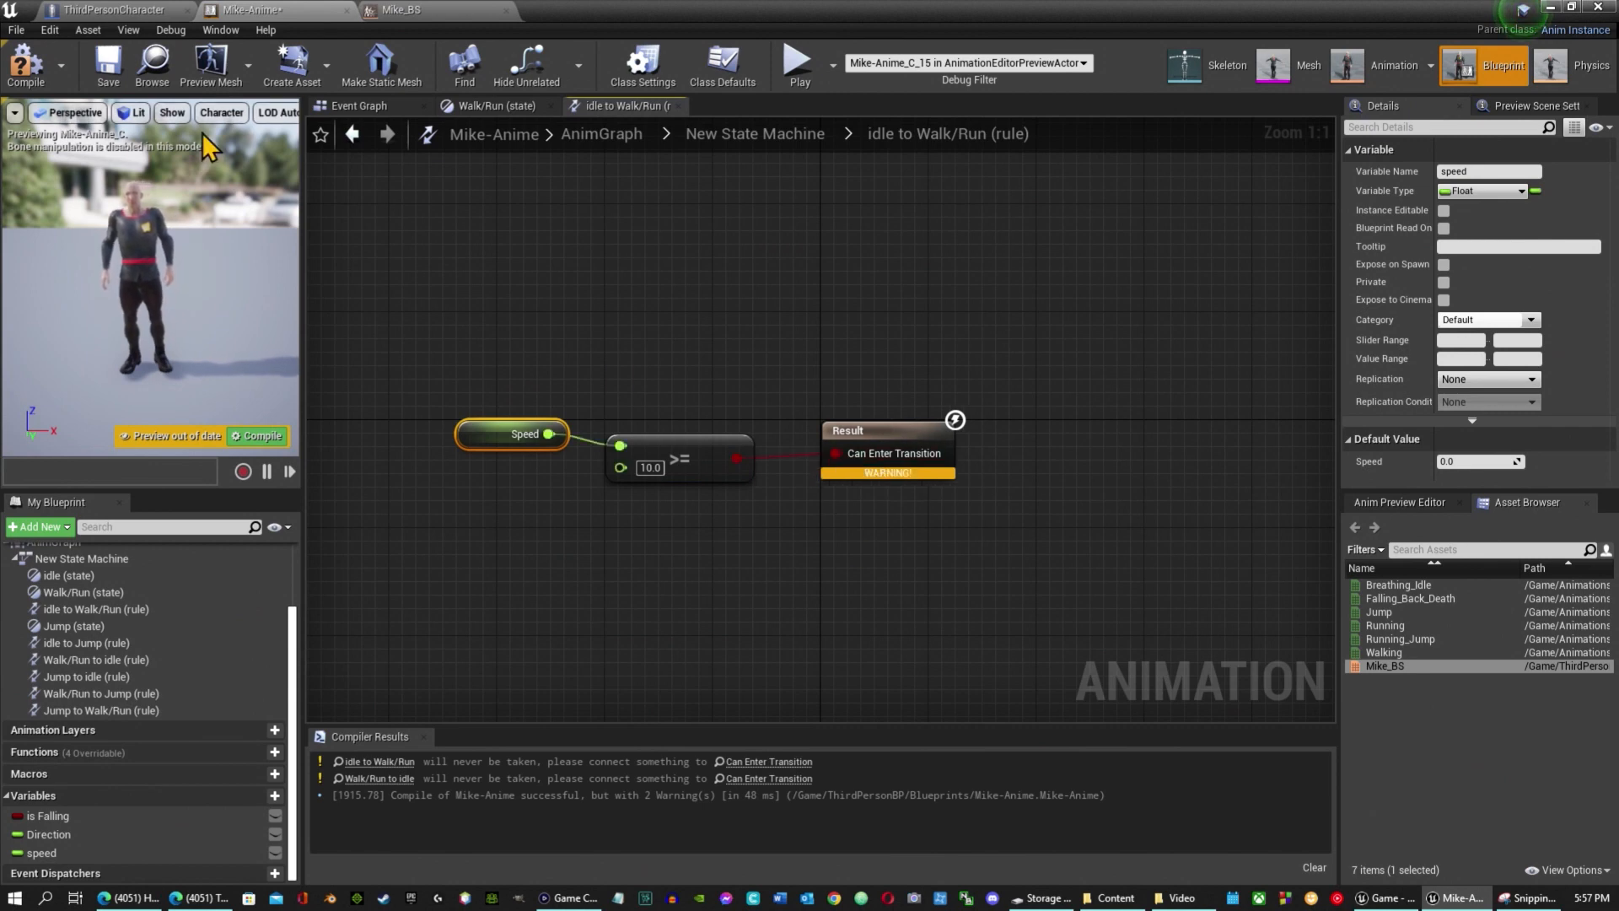
# Compile the animation blueprint, and add a Get speed node in the Walk/Run to idle transition rule.
pyautogui.click(47, 77)
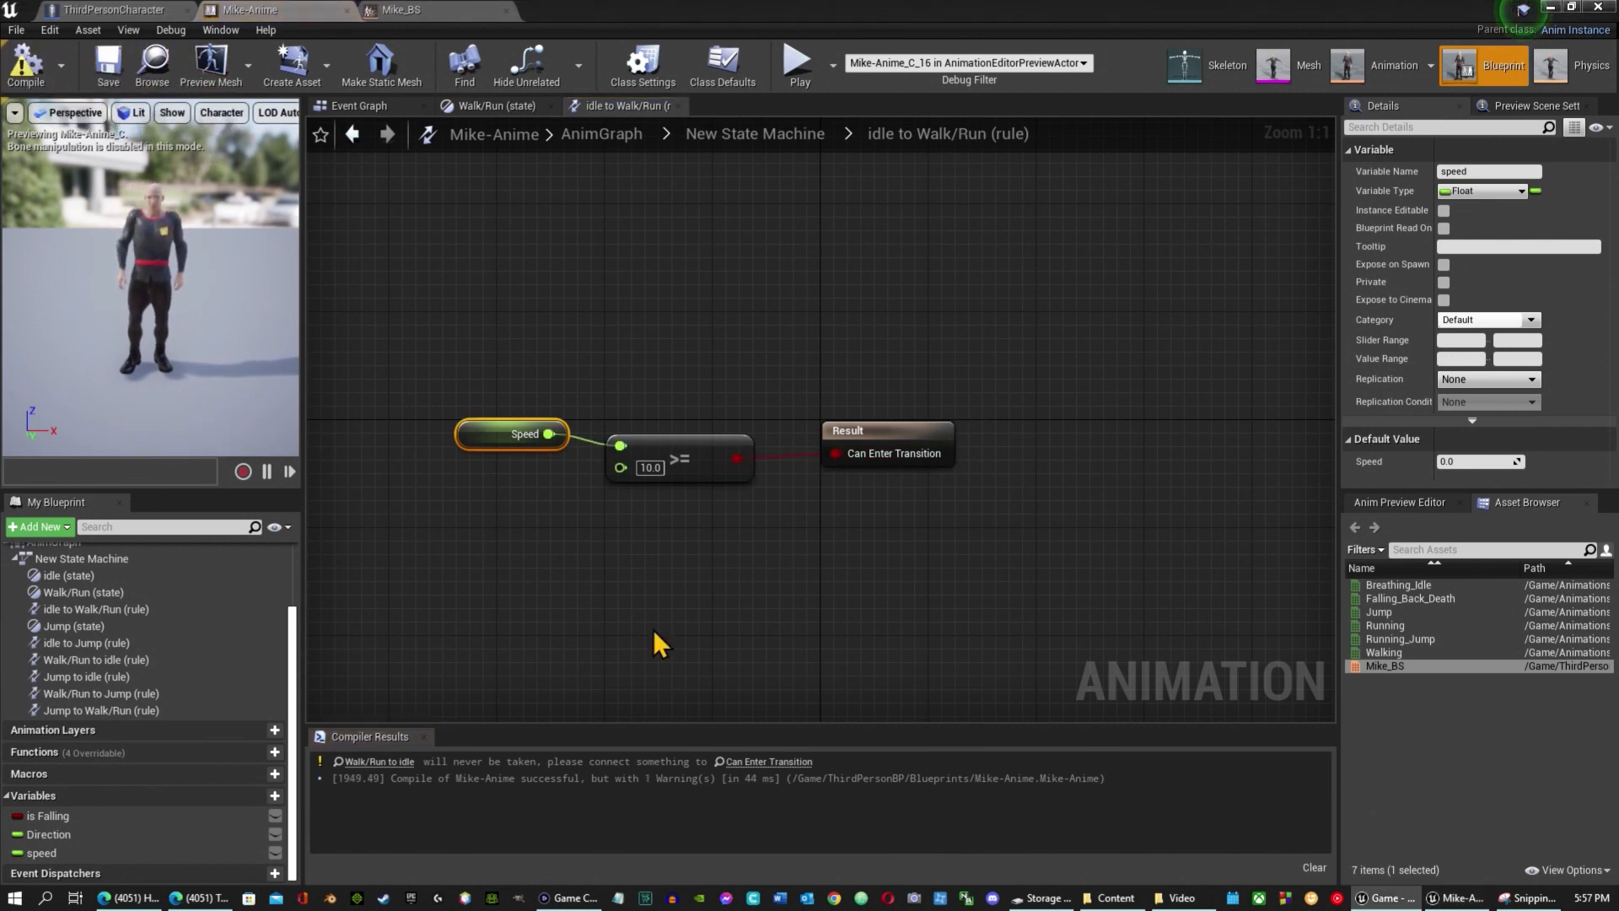
pyautogui.click(734, 139)
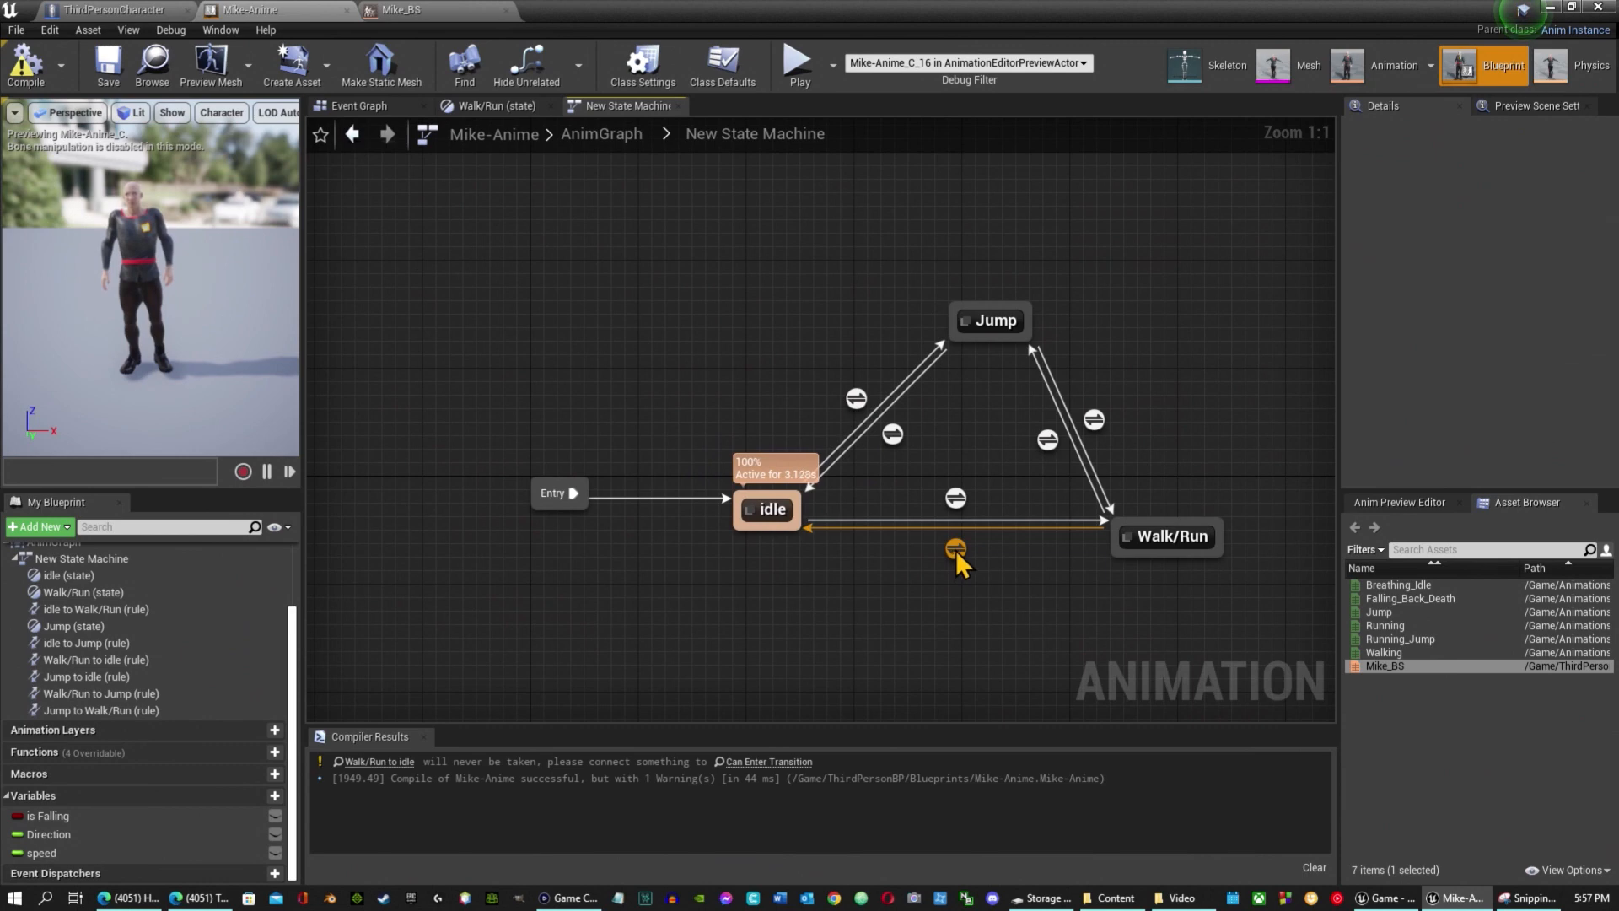
pyautogui.doubleClick(958, 553)
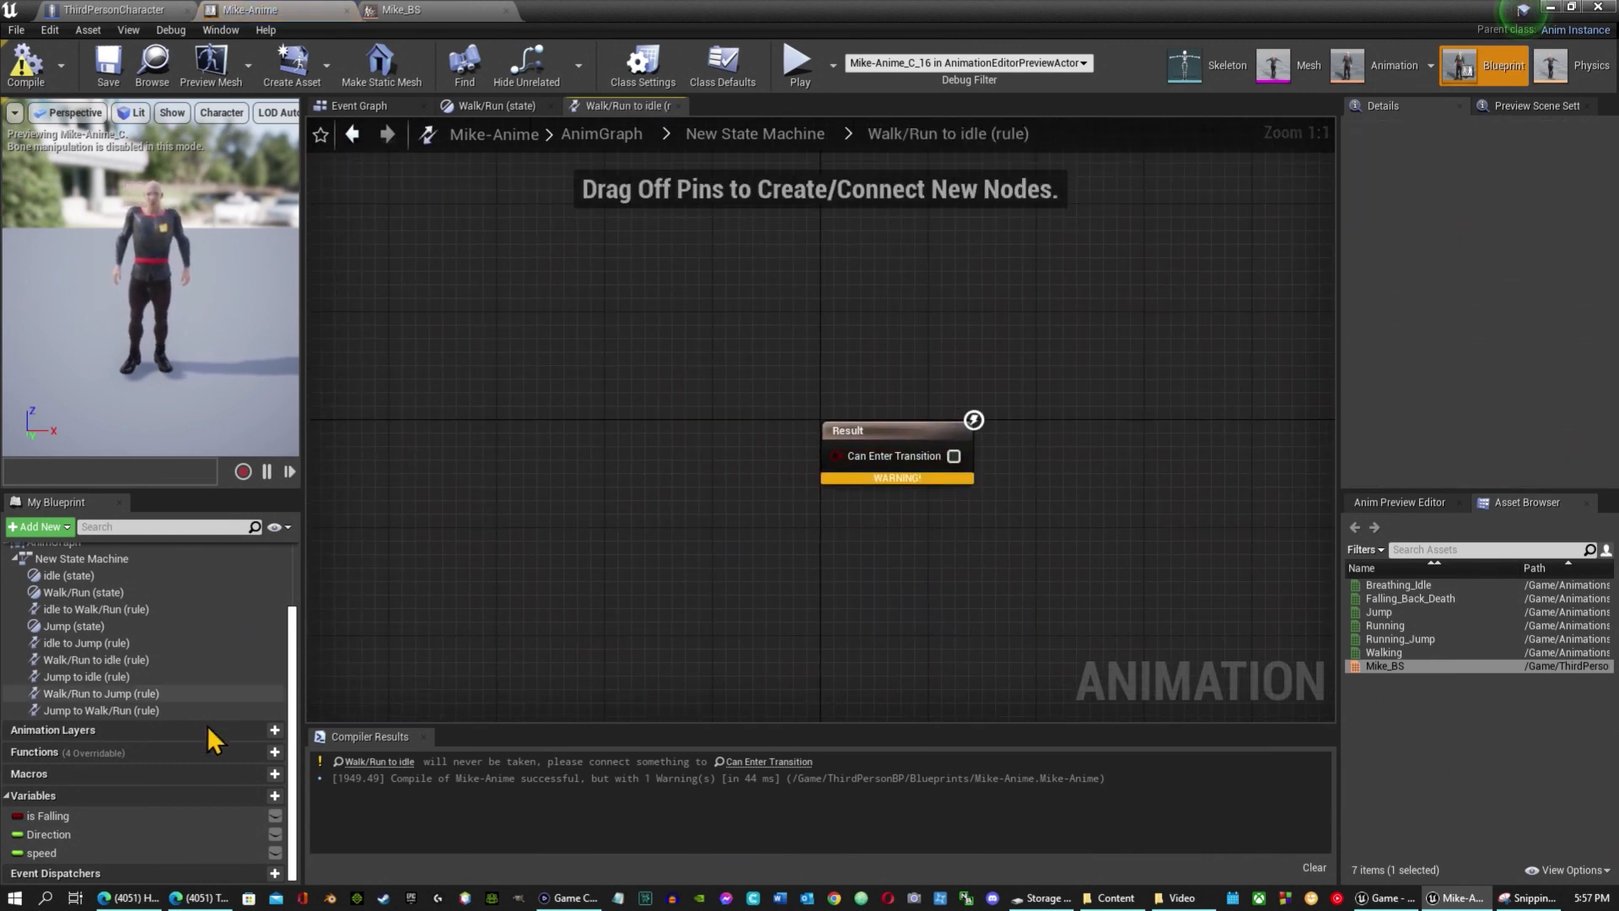
pyautogui.moveTo(59, 852); pyautogui.dragTo(622, 426)
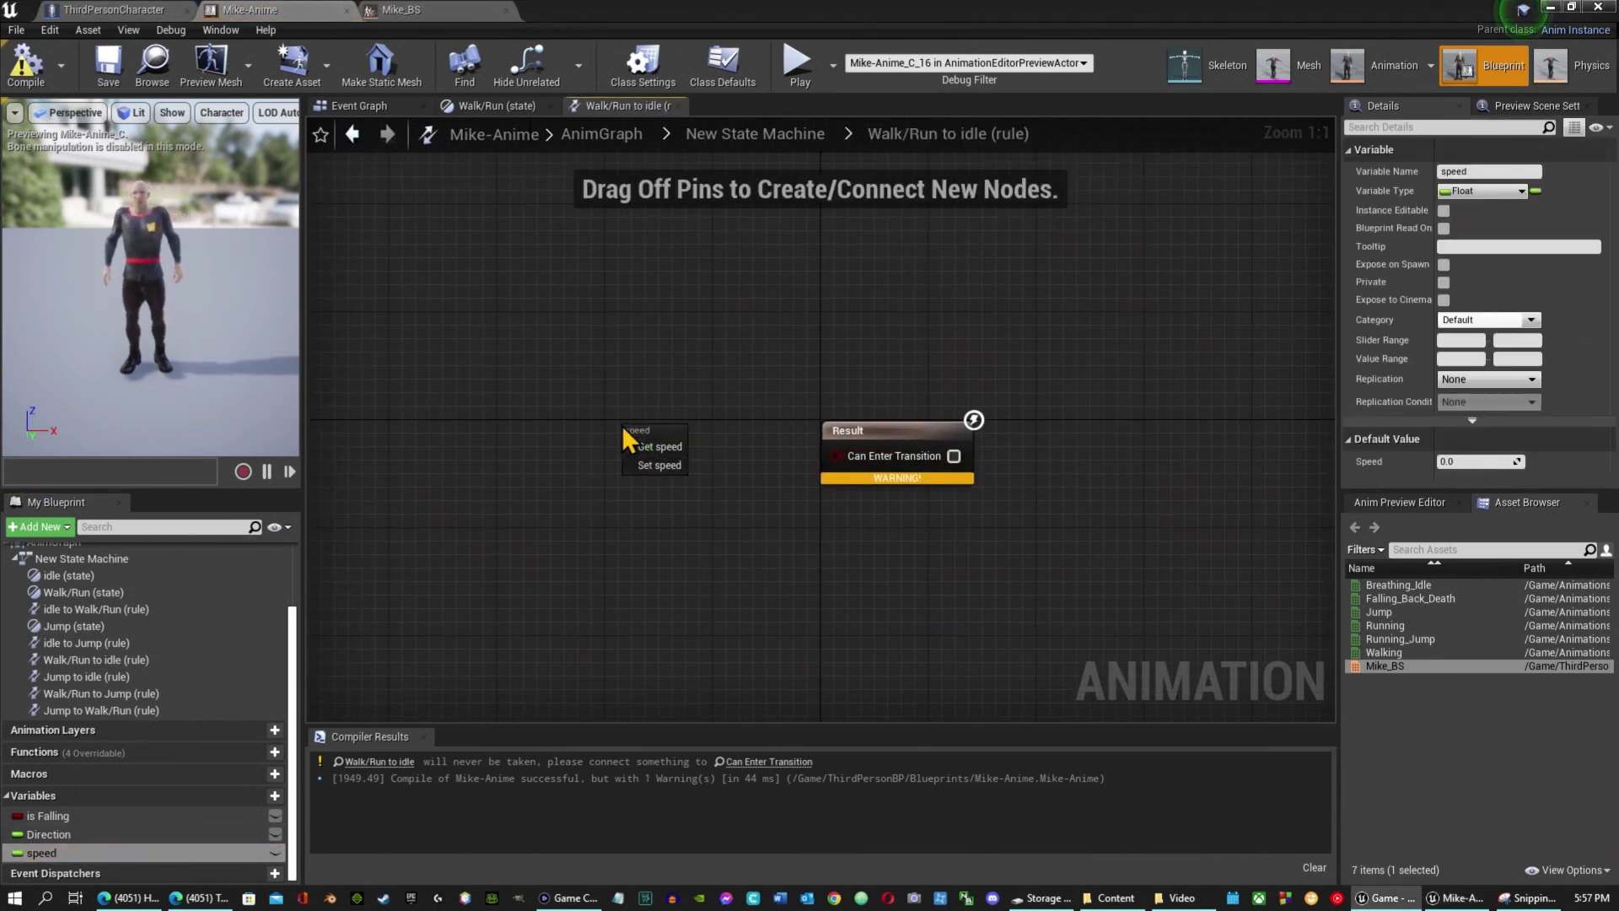
pyautogui.click(659, 447)
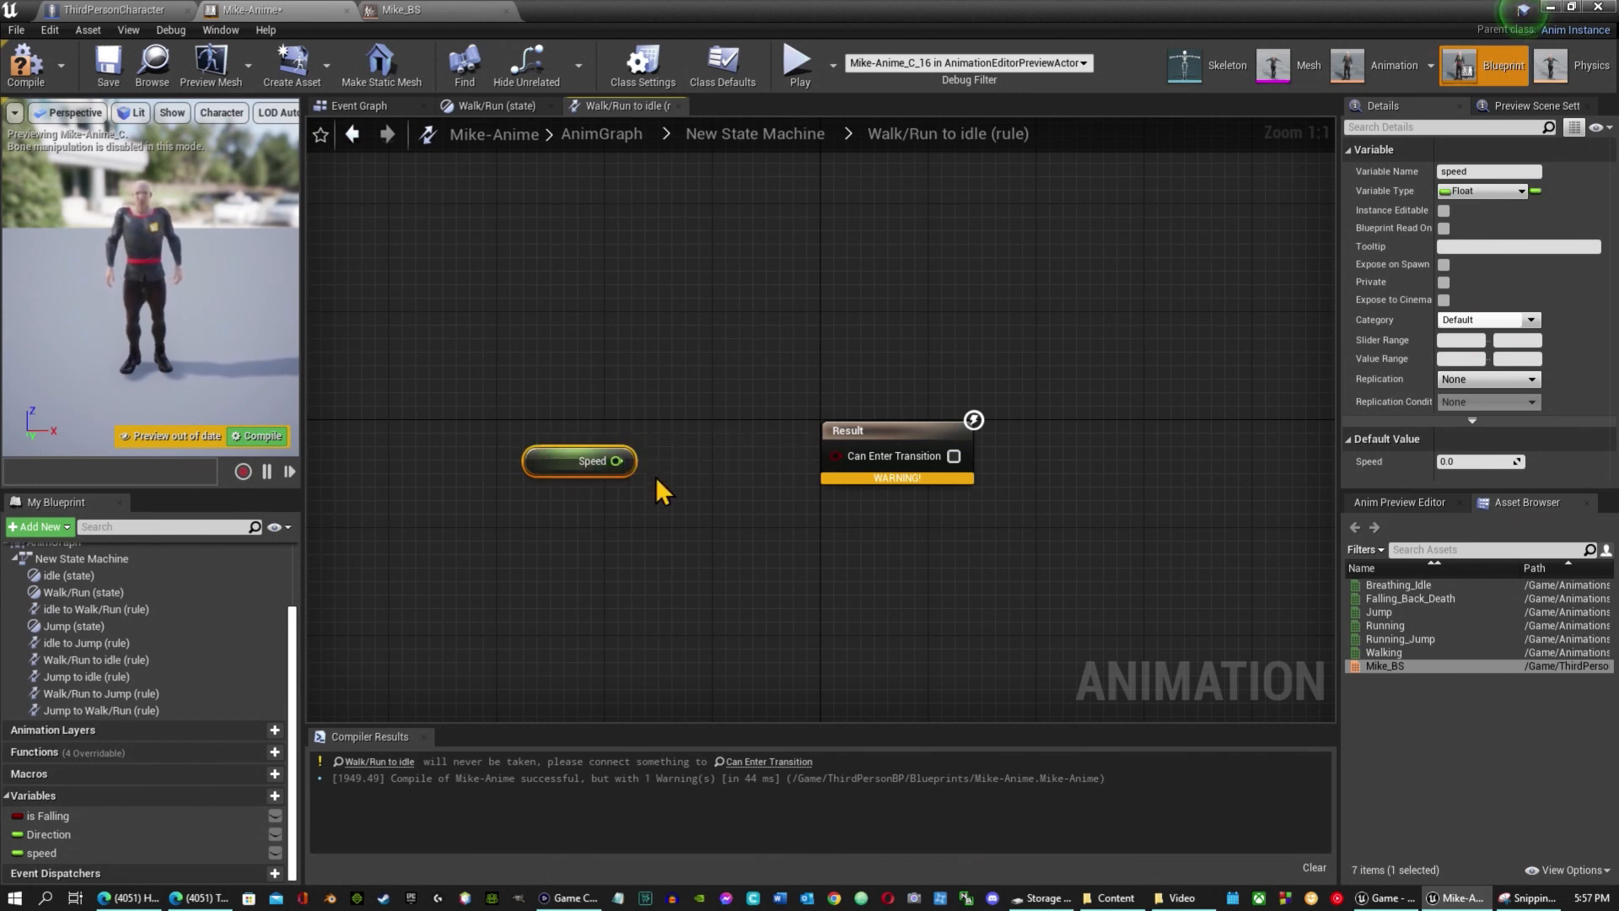
# Feed Speed into a float <= float comparison against 0.0 connected to Can Enter Transition, and compile the blueprint.
pyautogui.moveTo(616, 460); pyautogui.dragTo(676, 468)
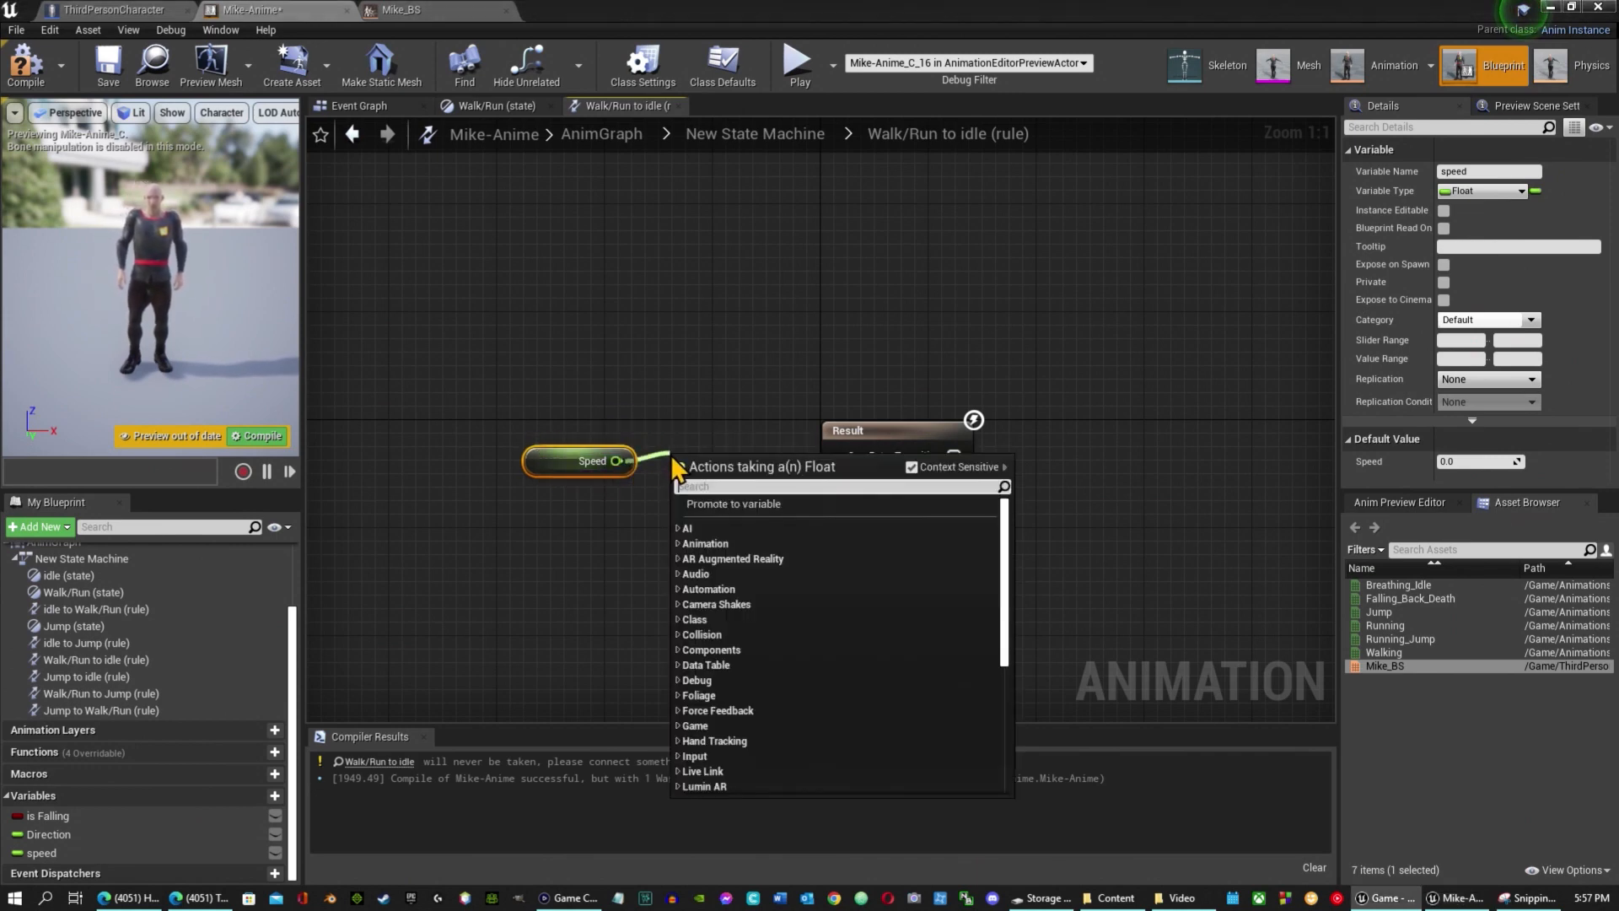
pyautogui.write('<=')
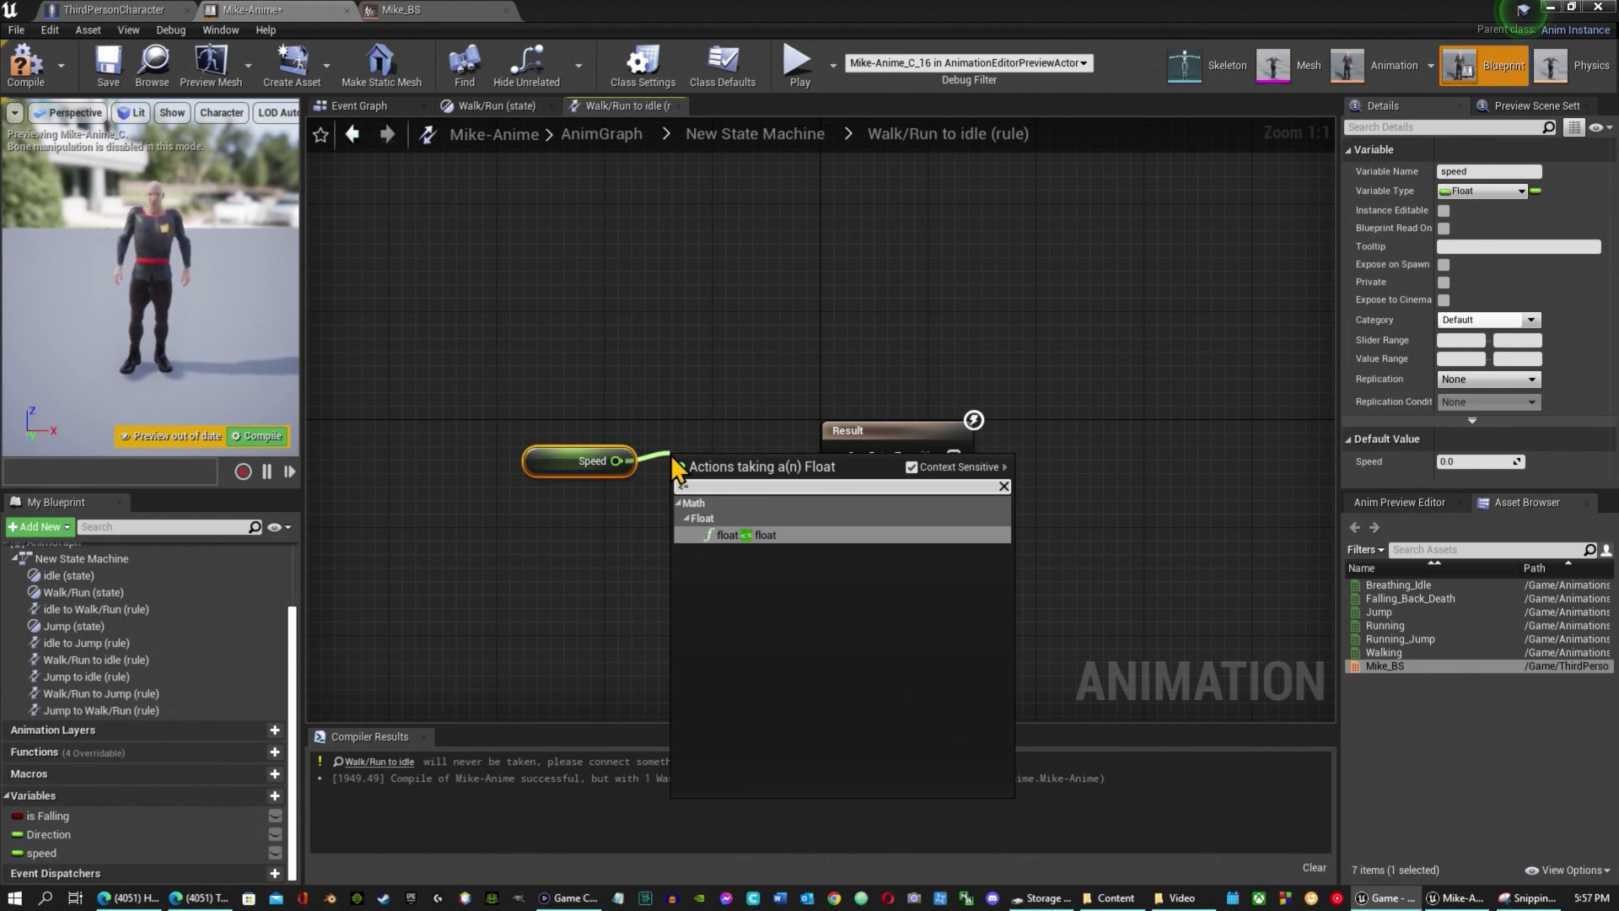
pyautogui.click(769, 542)
pyautogui.moveTo(768, 472); pyautogui.dragTo(837, 469)
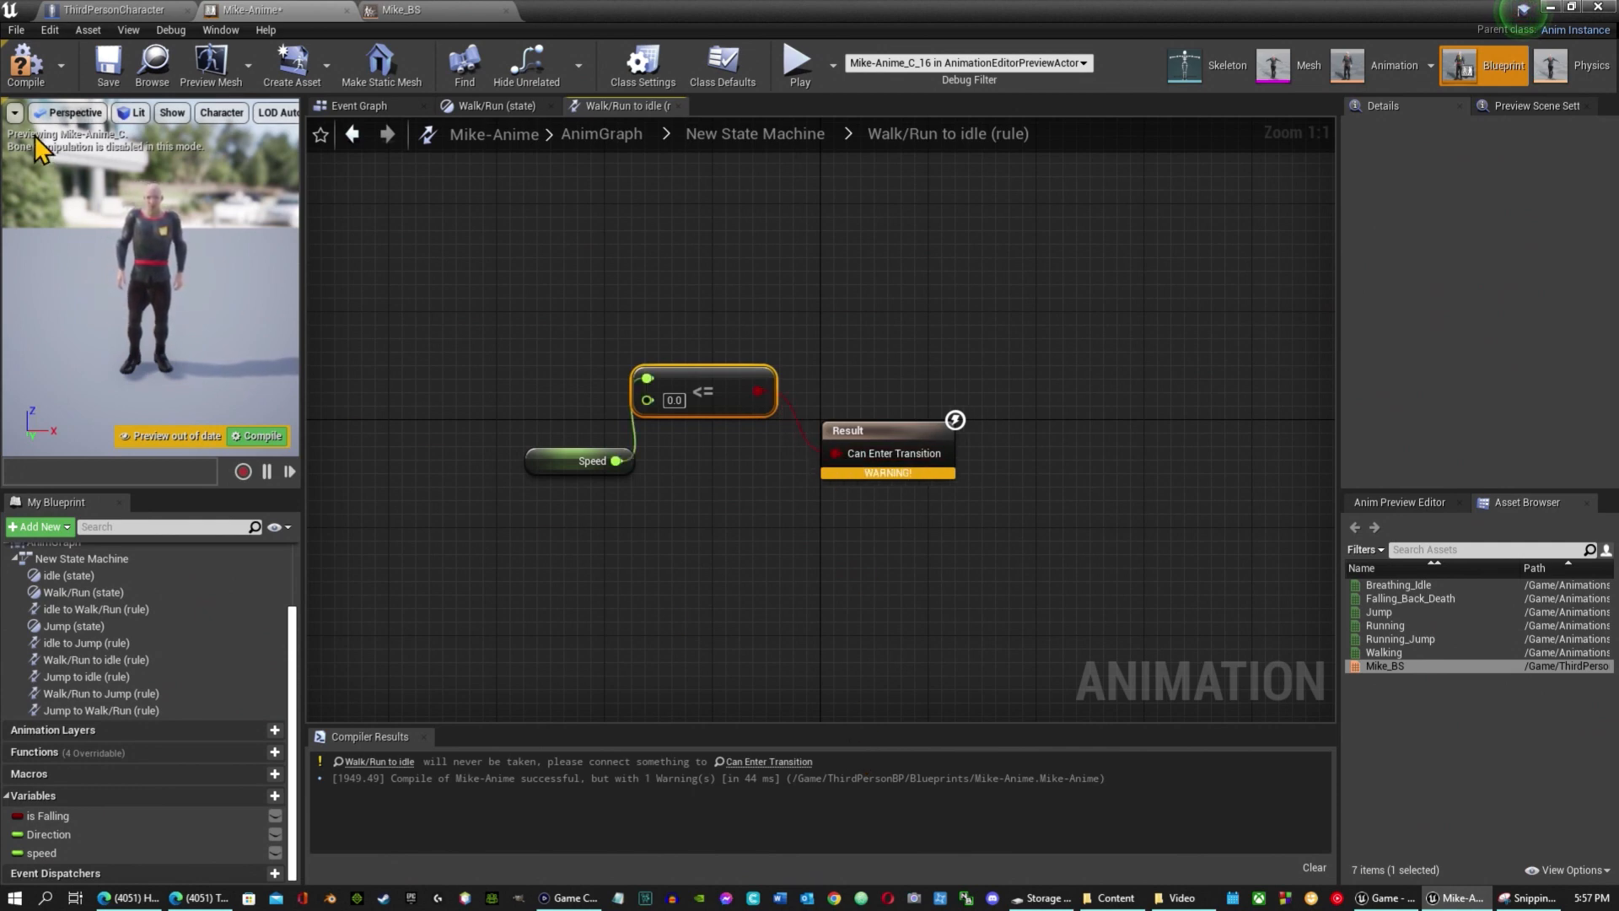
pyautogui.click(32, 85)
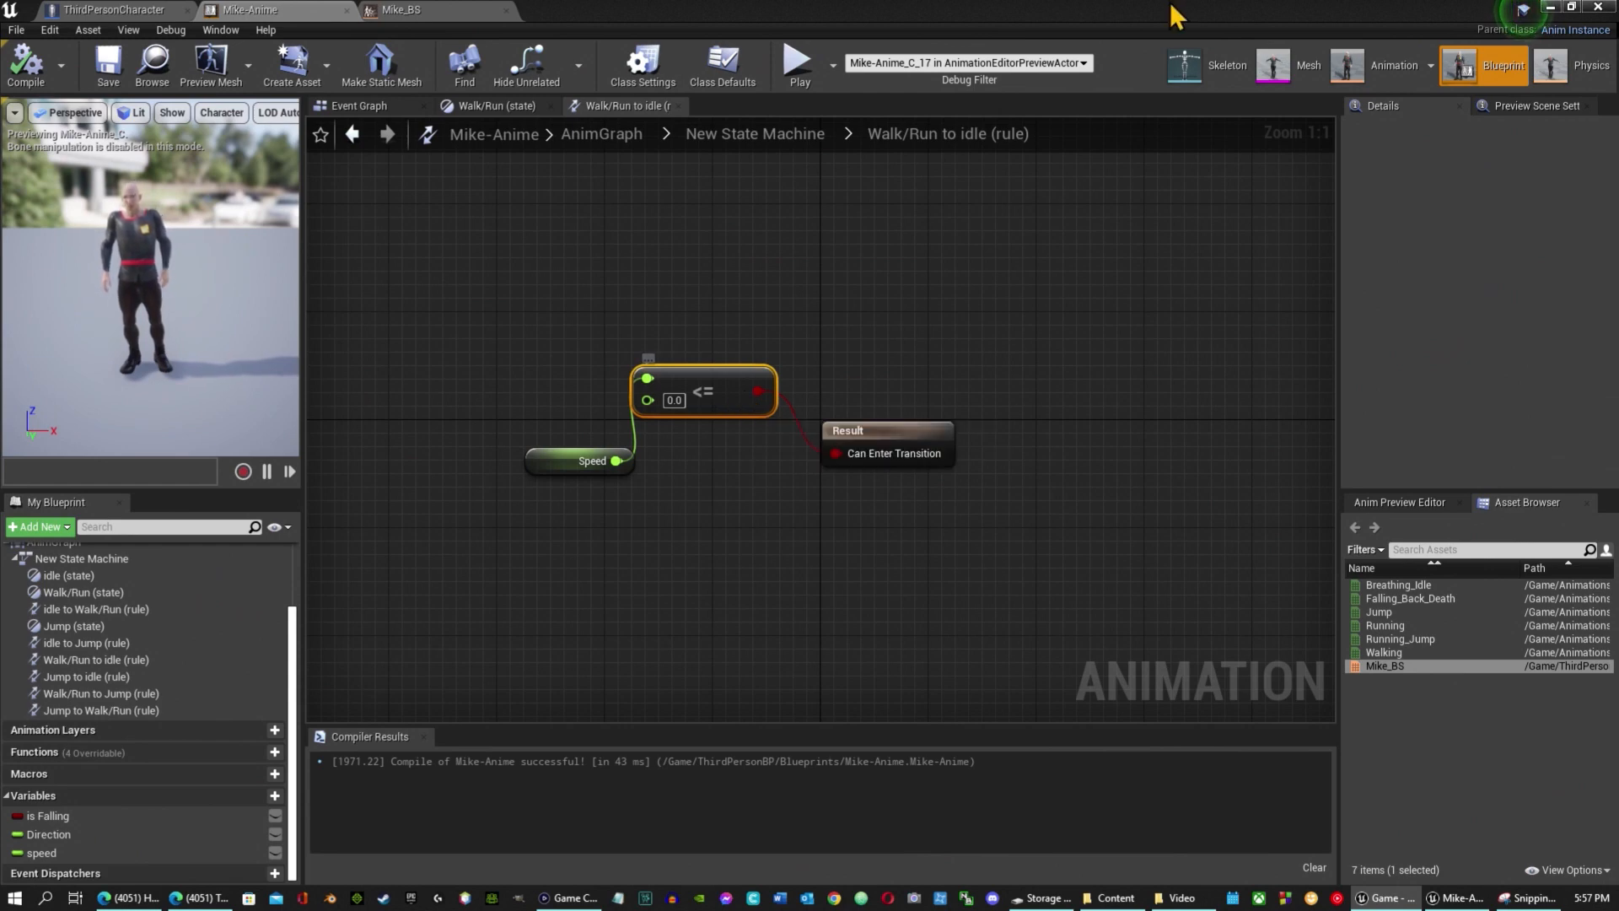
# Return to the level editor and play-test the character's idle and movement animations in ThirdPersonExampleMap, ending the play session.
pyautogui.click(757, 133)
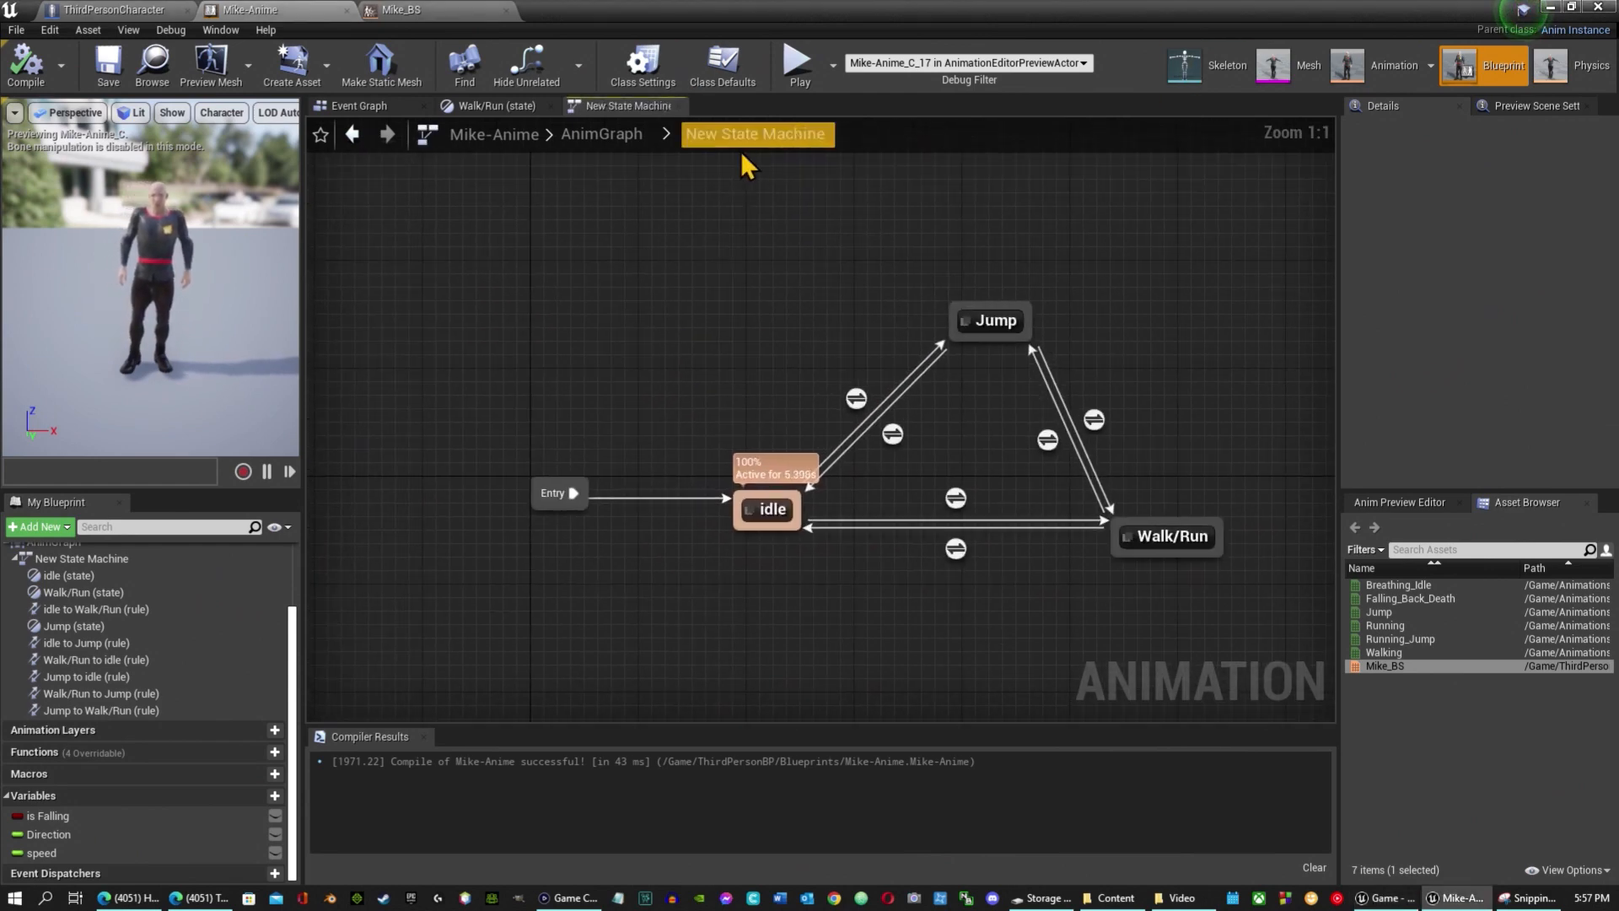
pyautogui.click(643, 137)
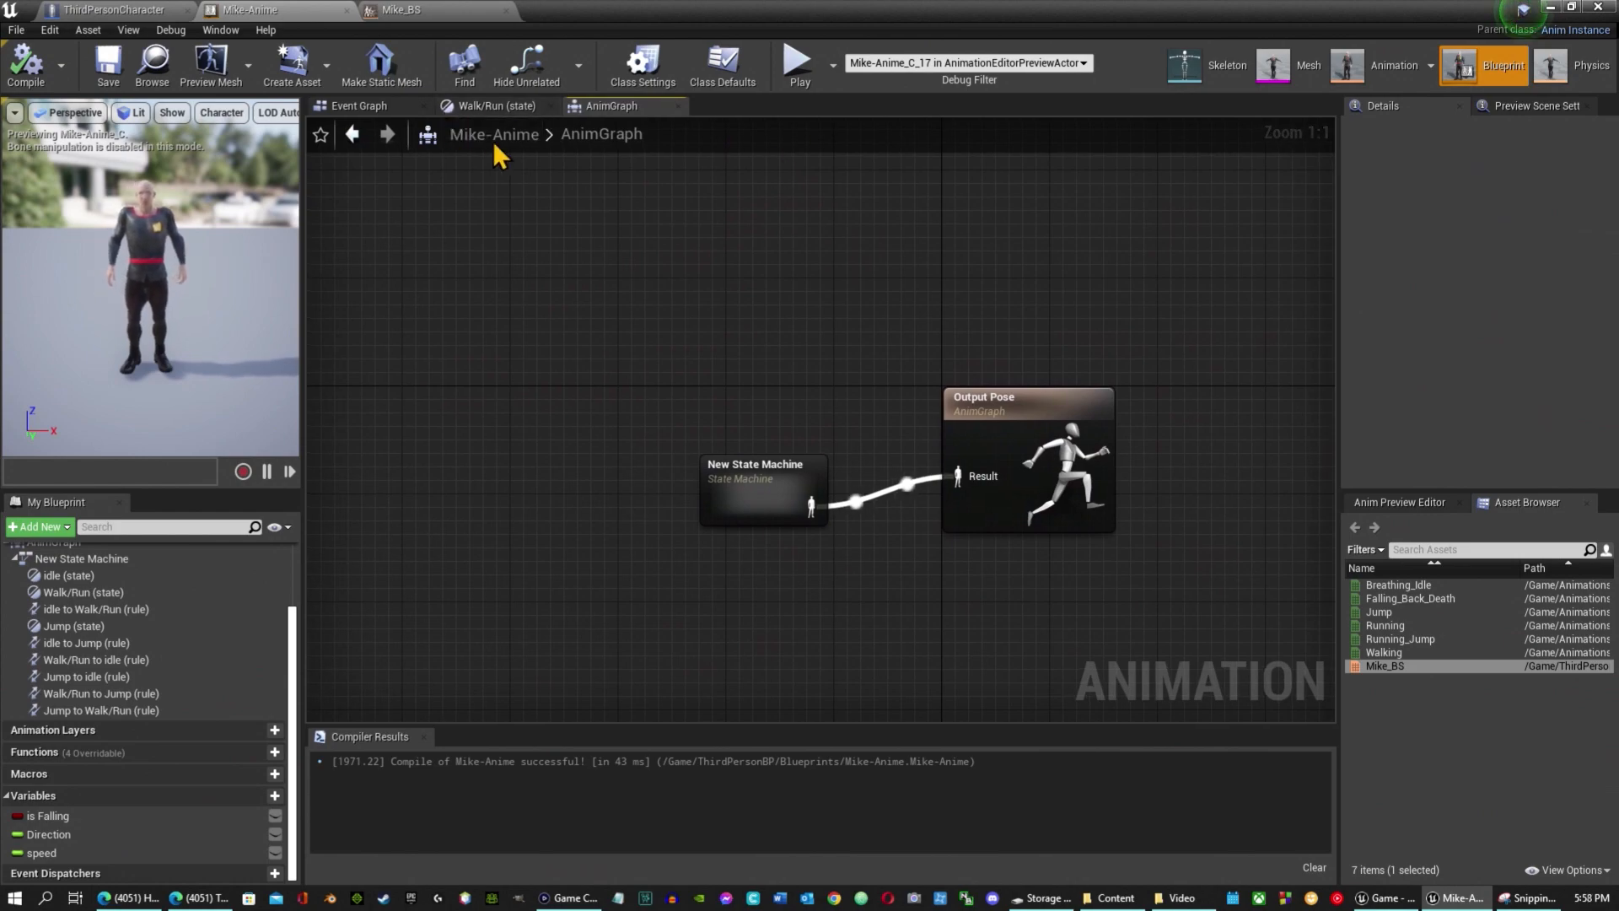
pyautogui.click(1552, 7)
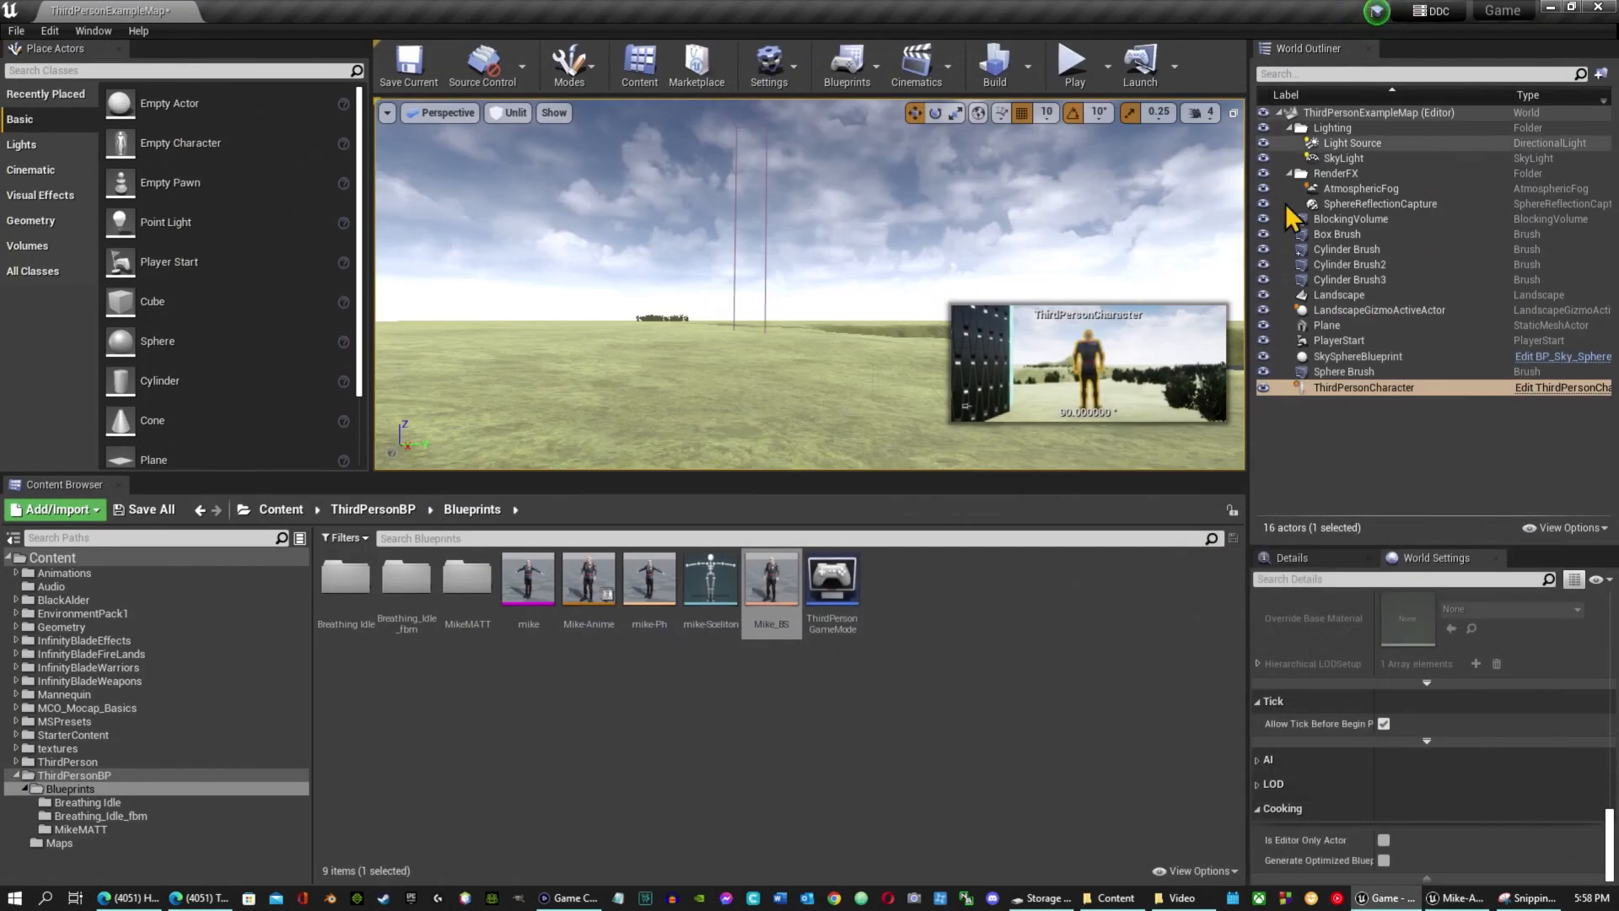
pyautogui.click(1076, 68)
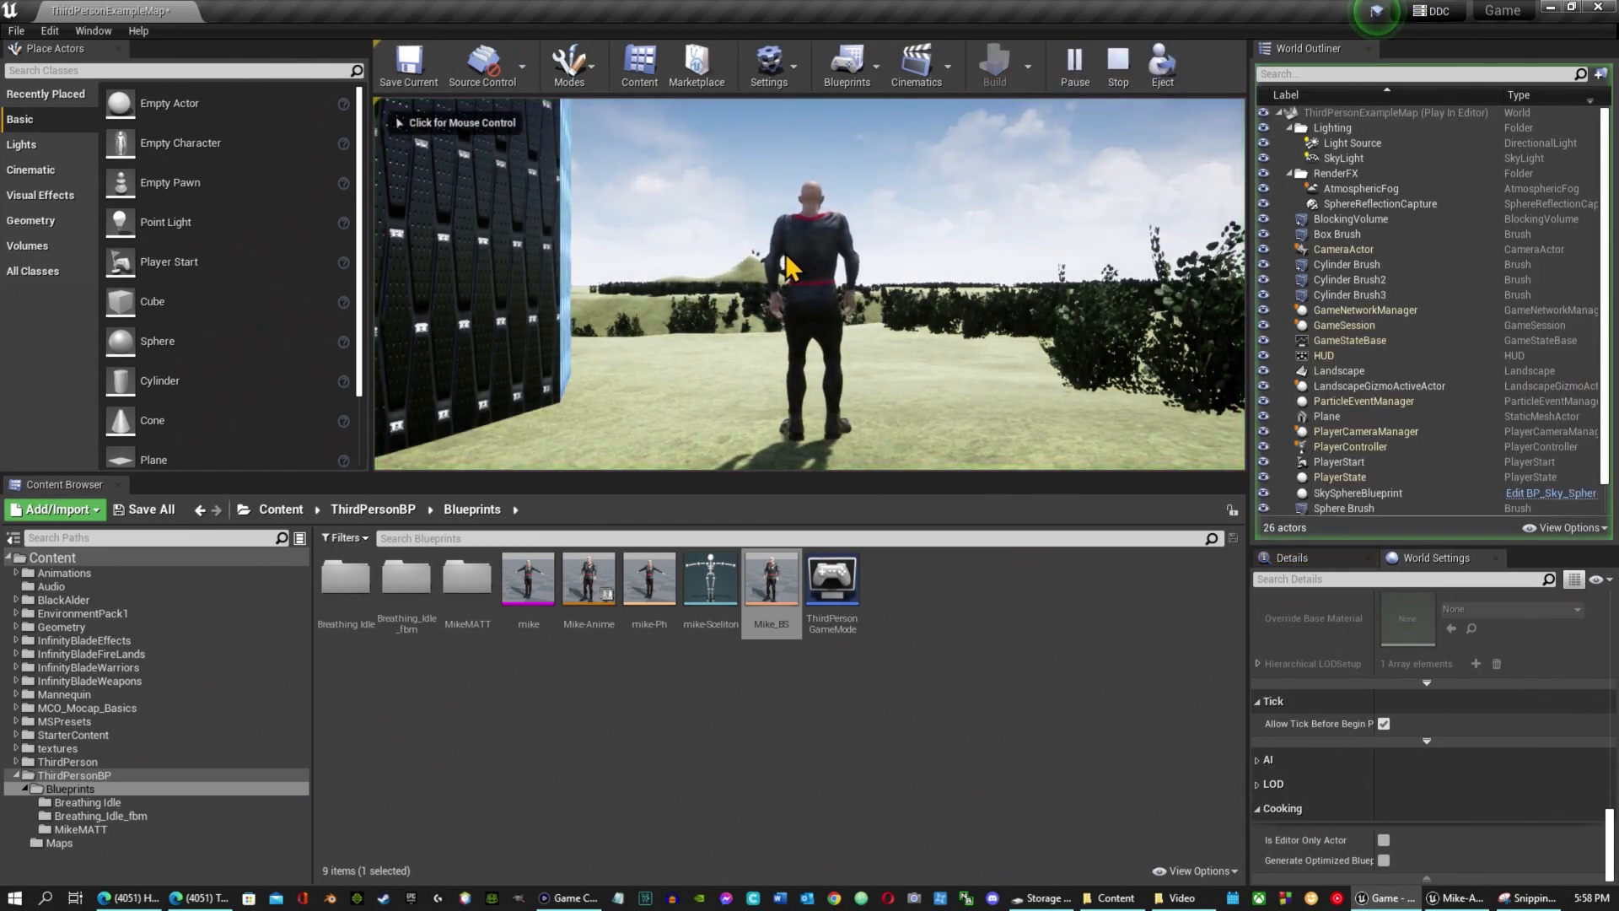
pyautogui.click(810, 284)
pyautogui.press('w')
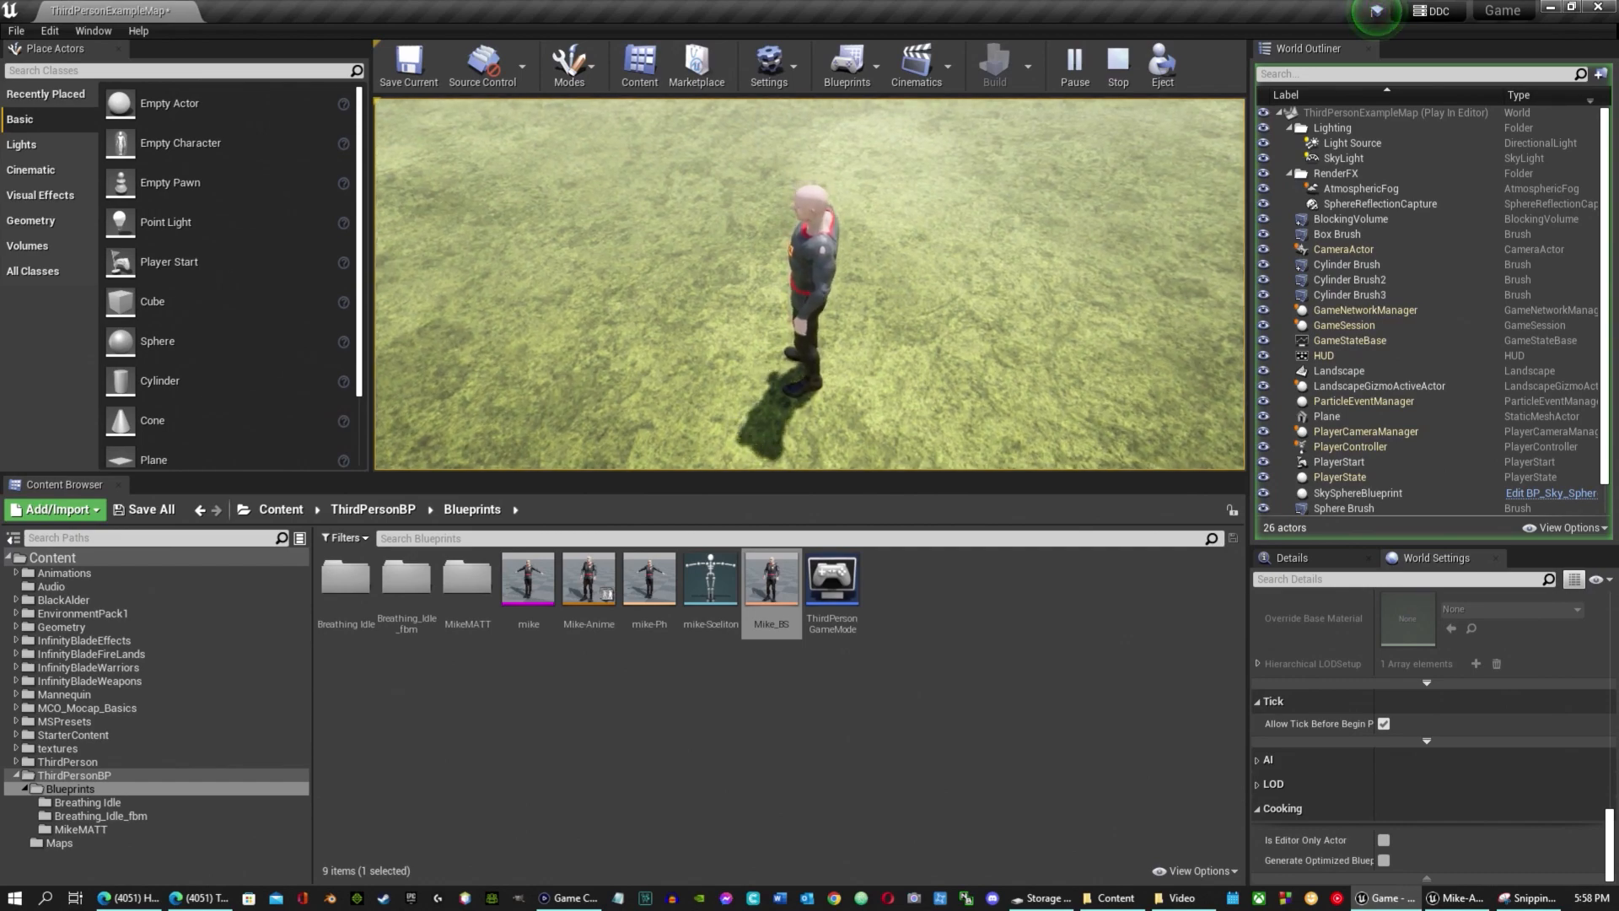
pyautogui.press('Escape')
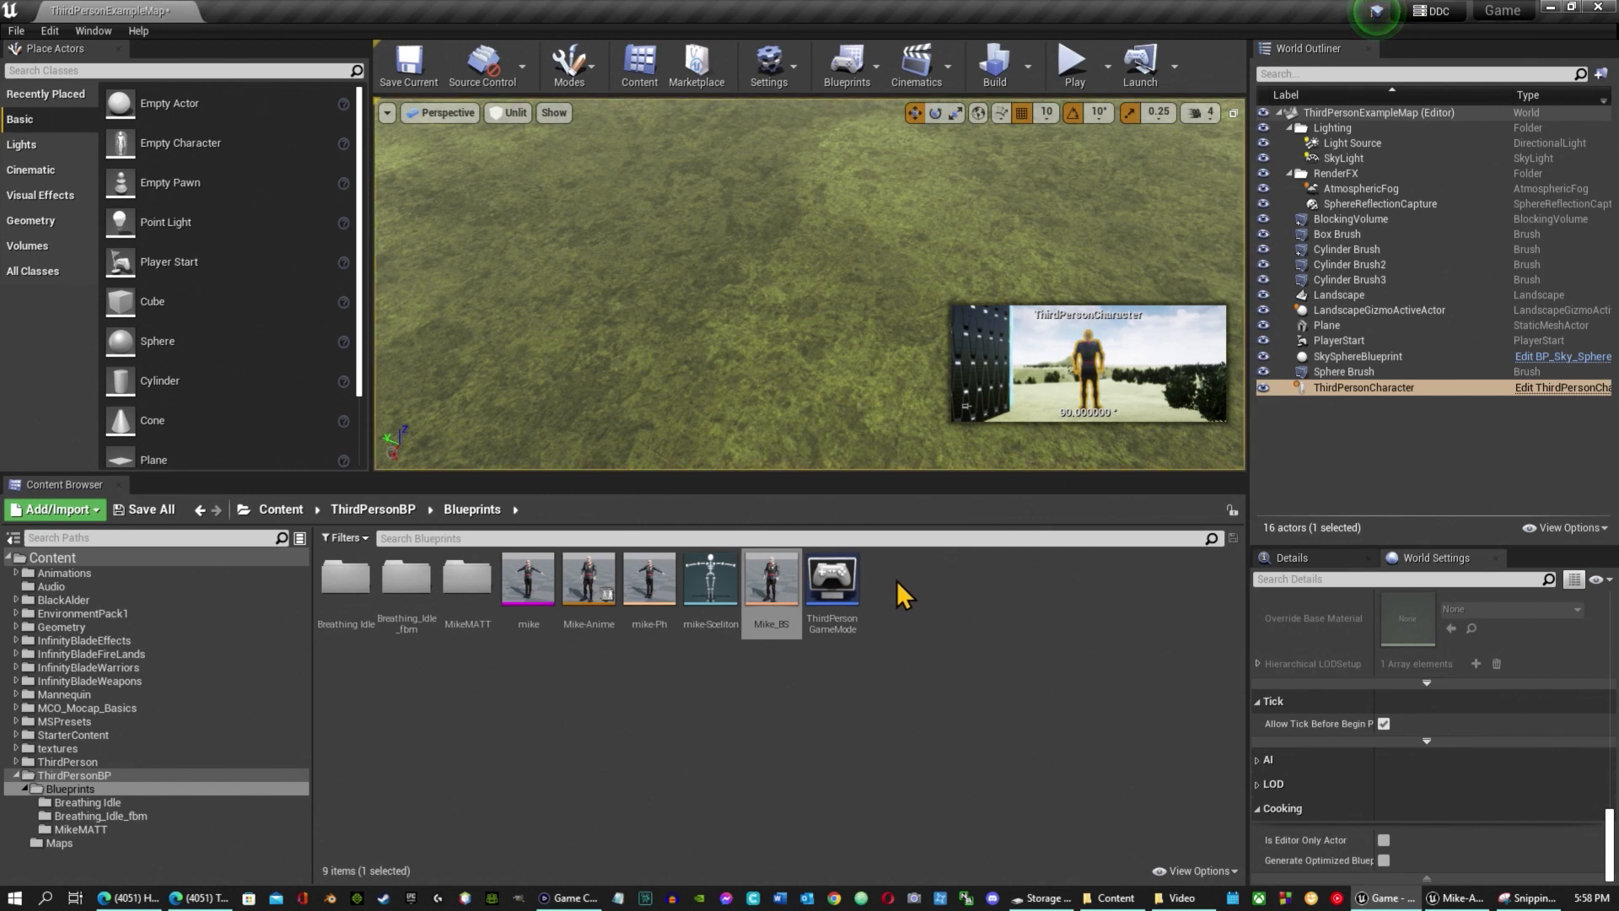
pyautogui.click(860, 279)
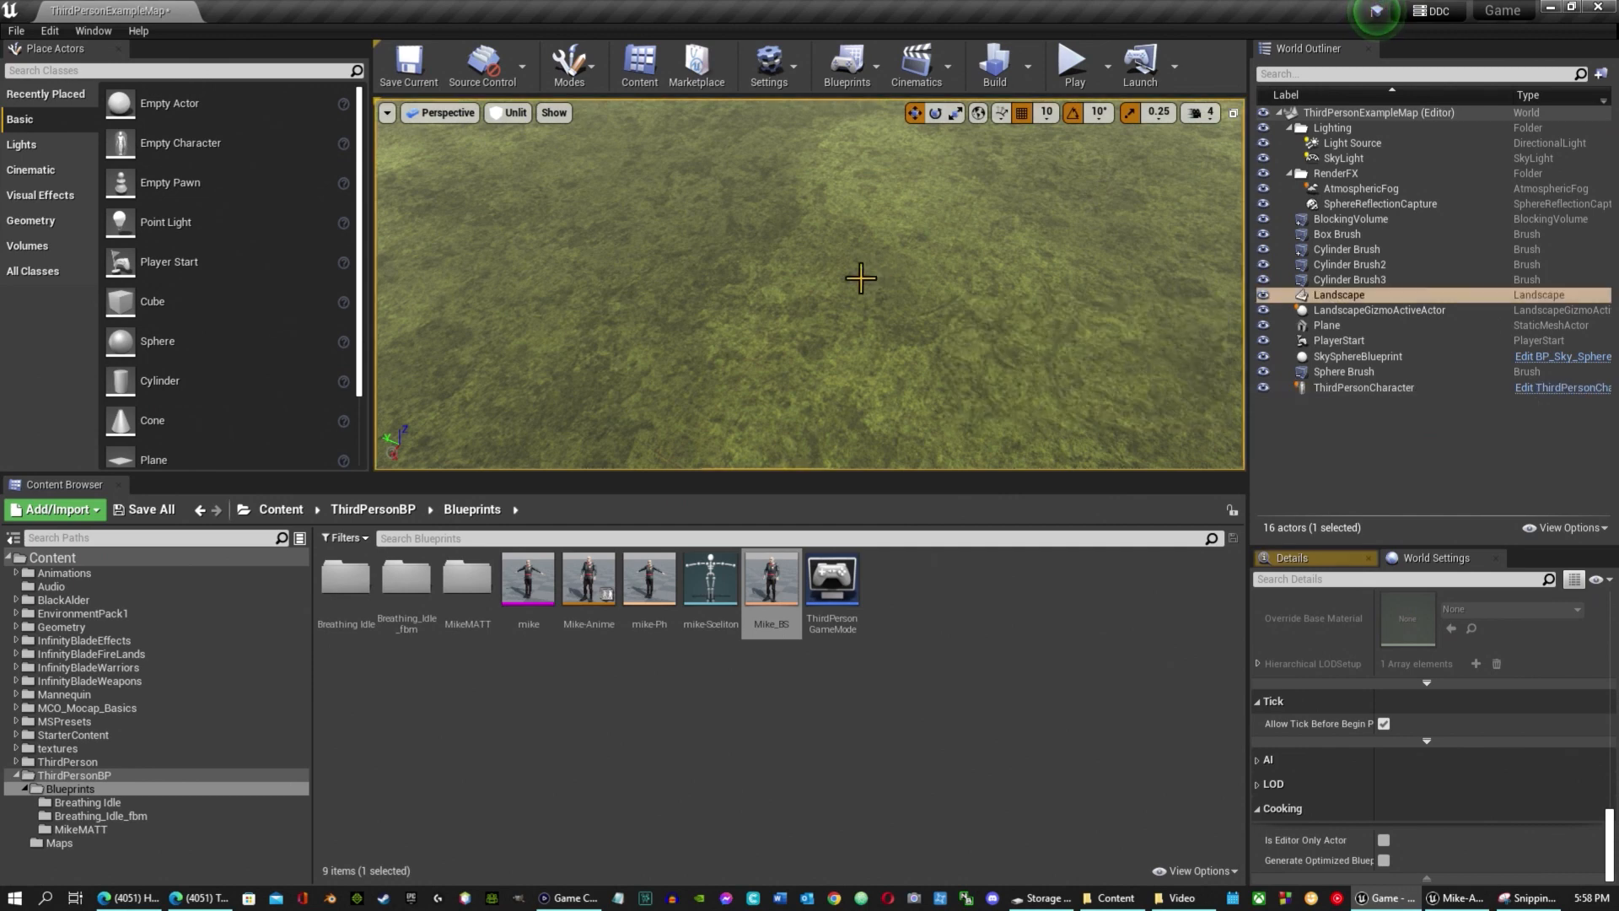